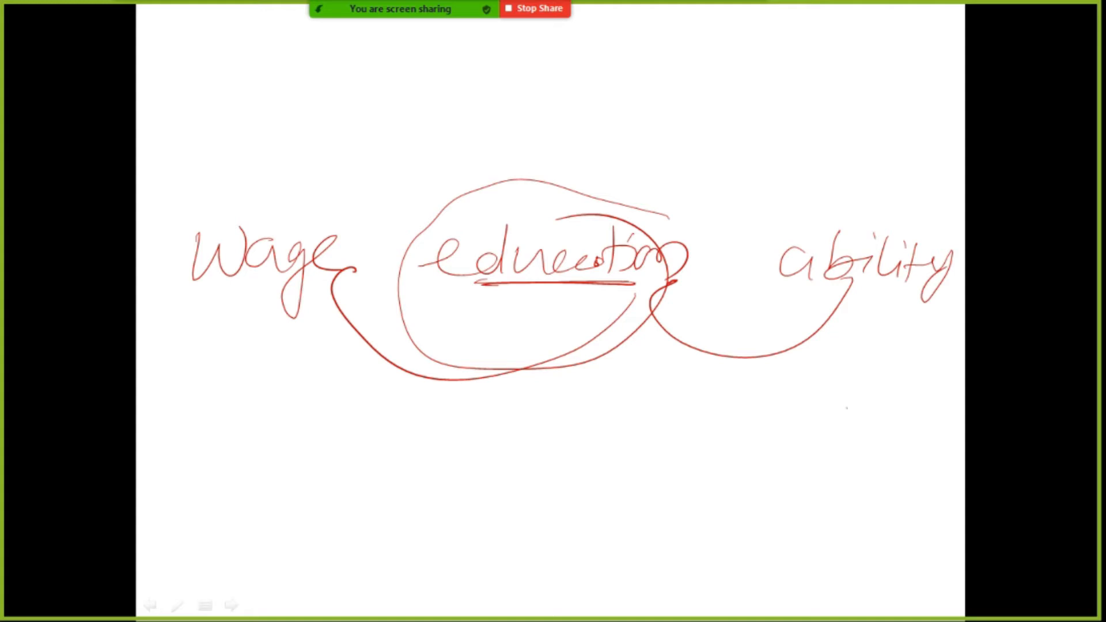
Step: Draw an arrow from "education" to "wage" and write an underlined "talent" beneath "ability" with a connecting arrow
mouse_move(482, 205)
mouse_down()
mouse_move(293, 205)
mouse_move(320, 214)
mouse_up()
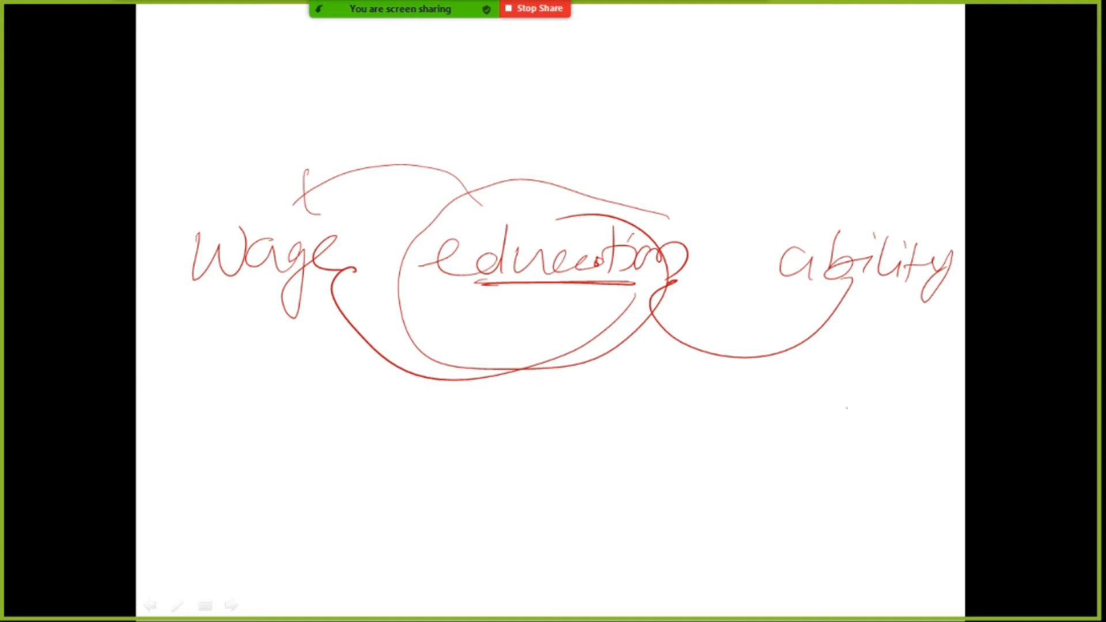
mouse_move(836, 344)
mouse_down()
mouse_move(833, 378)
mouse_move(846, 389)
mouse_up()
mouse_move(790, 401)
mouse_down()
mouse_move(787, 433)
mouse_move(811, 416)
mouse_up()
drag(806, 417, 819, 430)
mouse_move(828, 402)
mouse_down()
mouse_move(826, 433)
mouse_move(878, 433)
mouse_up()
mouse_move(883, 406)
mouse_down()
mouse_move(887, 451)
mouse_move(908, 426)
mouse_up()
mouse_move(788, 429)
mouse_down()
mouse_move(856, 444)
mouse_move(831, 440)
mouse_up()
Step: Draw arrows linking "talent" to "education" and on to "wage", circle "talent", and underline "education" again
mouse_move(771, 420)
mouse_down()
mouse_move(720, 423)
mouse_move(579, 372)
mouse_move(566, 394)
mouse_up()
mouse_move(583, 373)
mouse_down()
mouse_move(605, 389)
mouse_move(326, 406)
mouse_move(311, 368)
mouse_up()
mouse_move(299, 376)
mouse_down()
mouse_move(314, 361)
mouse_move(330, 378)
mouse_up()
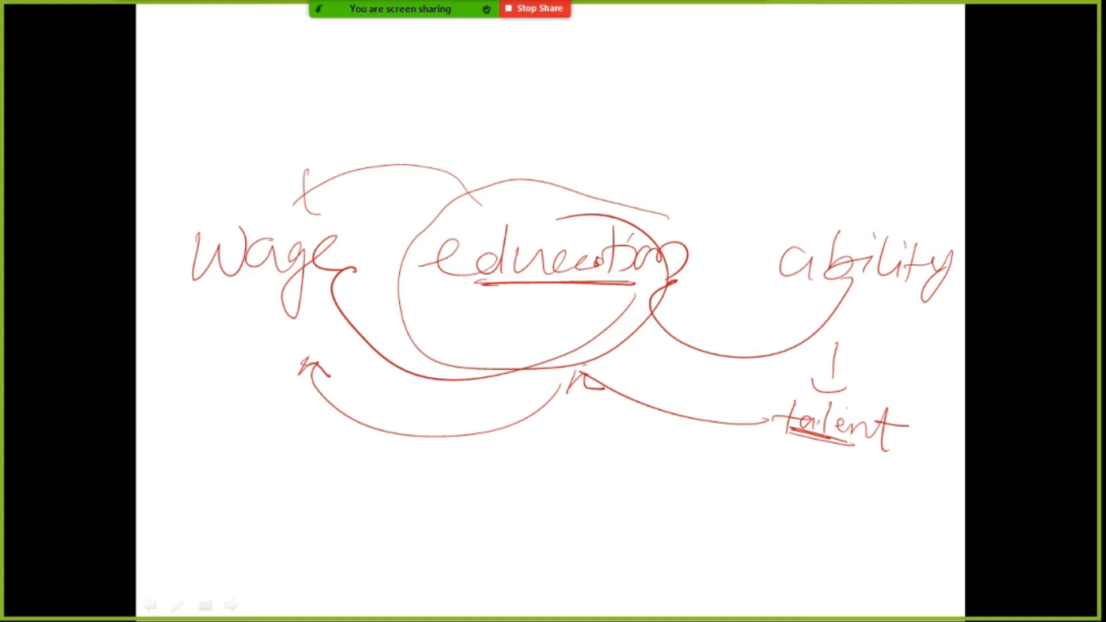
mouse_move(909, 406)
mouse_down()
mouse_move(761, 381)
mouse_move(880, 402)
mouse_up()
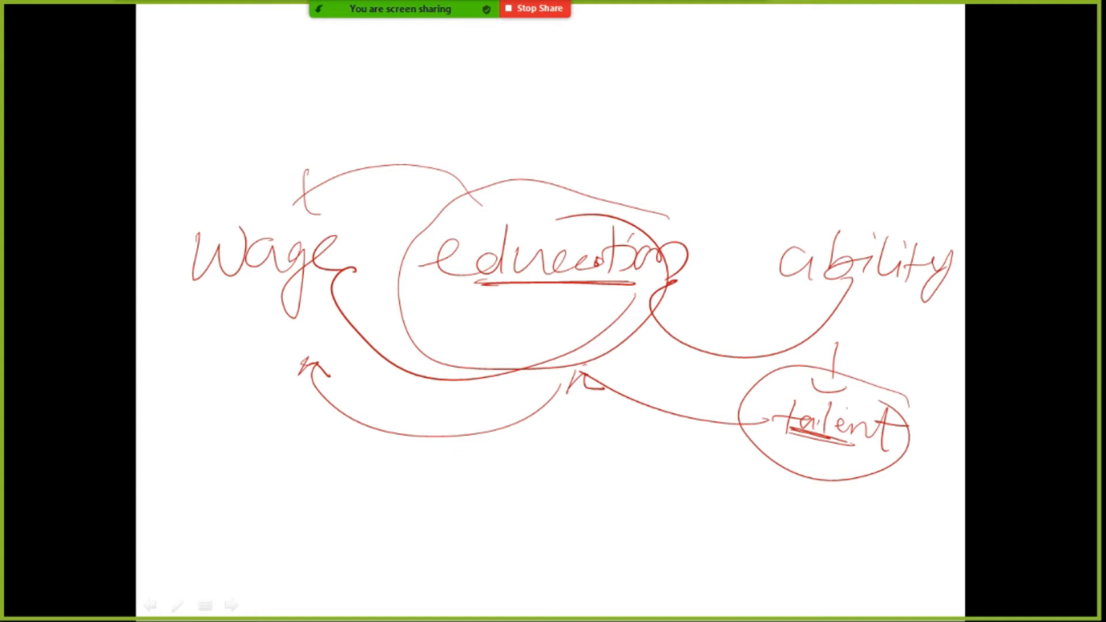
drag(484, 287, 595, 304)
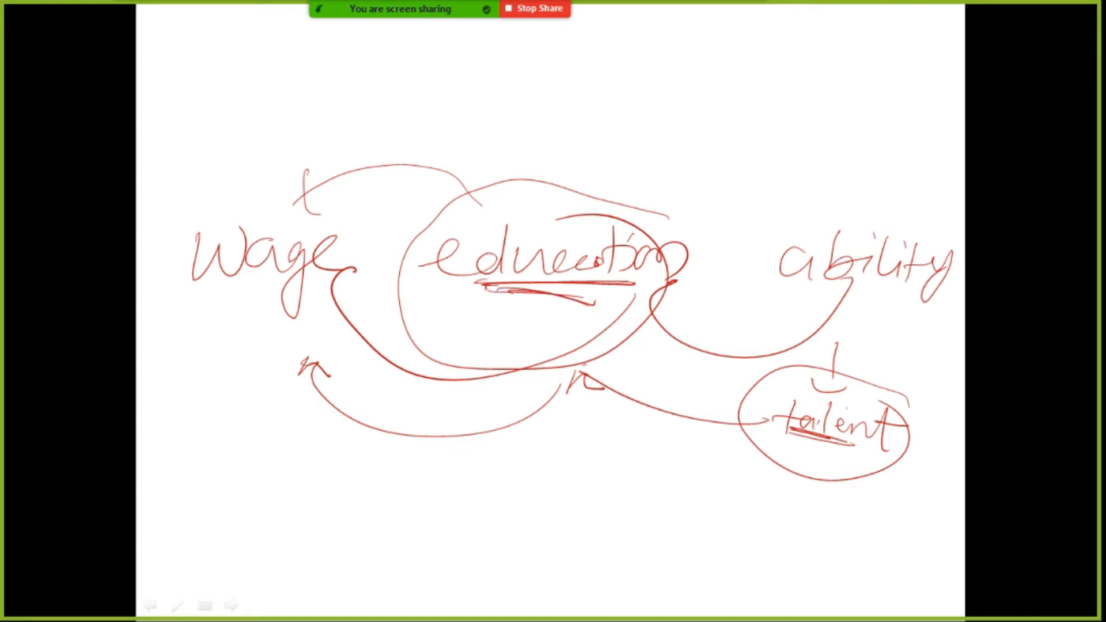
Step: Clear the slide's ink and handwrite "wage = a + b×education + e", with "ability" beneath the underlined e
key(e)
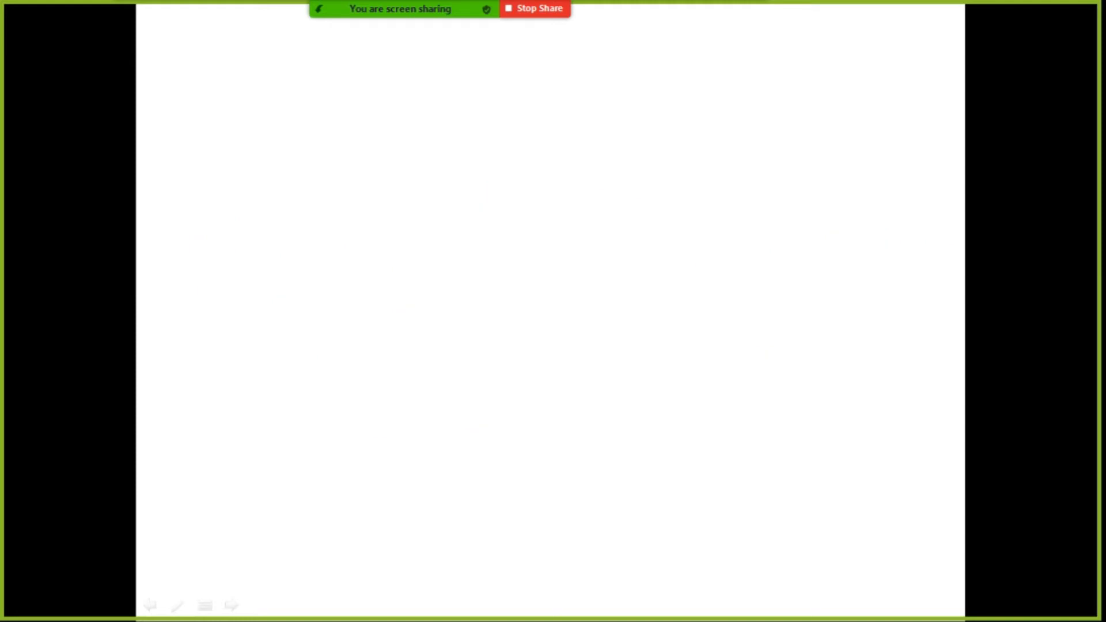
mouse_move(194, 101)
mouse_down()
mouse_move(236, 103)
mouse_move(273, 133)
mouse_move(245, 187)
mouse_up()
drag(292, 121, 309, 131)
drag(326, 115, 362, 114)
drag(327, 127, 409, 136)
mouse_move(420, 122)
mouse_down()
mouse_move(444, 121)
mouse_move(423, 145)
mouse_up()
click(601, 90)
mouse_move(469, 92)
mouse_down()
mouse_move(460, 130)
mouse_move(497, 127)
mouse_up()
drag(497, 116, 484, 128)
drag(507, 121, 527, 129)
drag(539, 113, 540, 131)
mouse_move(552, 114)
mouse_down()
mouse_move(567, 130)
mouse_move(611, 132)
mouse_up()
drag(604, 115, 657, 135)
mouse_move(687, 121)
mouse_down()
mouse_move(716, 124)
mouse_move(698, 140)
mouse_up()
mouse_move(739, 127)
mouse_down()
mouse_move(753, 109)
mouse_move(760, 142)
mouse_move(732, 150)
mouse_move(767, 154)
mouse_move(739, 189)
mouse_move(768, 195)
mouse_move(794, 173)
mouse_move(821, 227)
mouse_up()
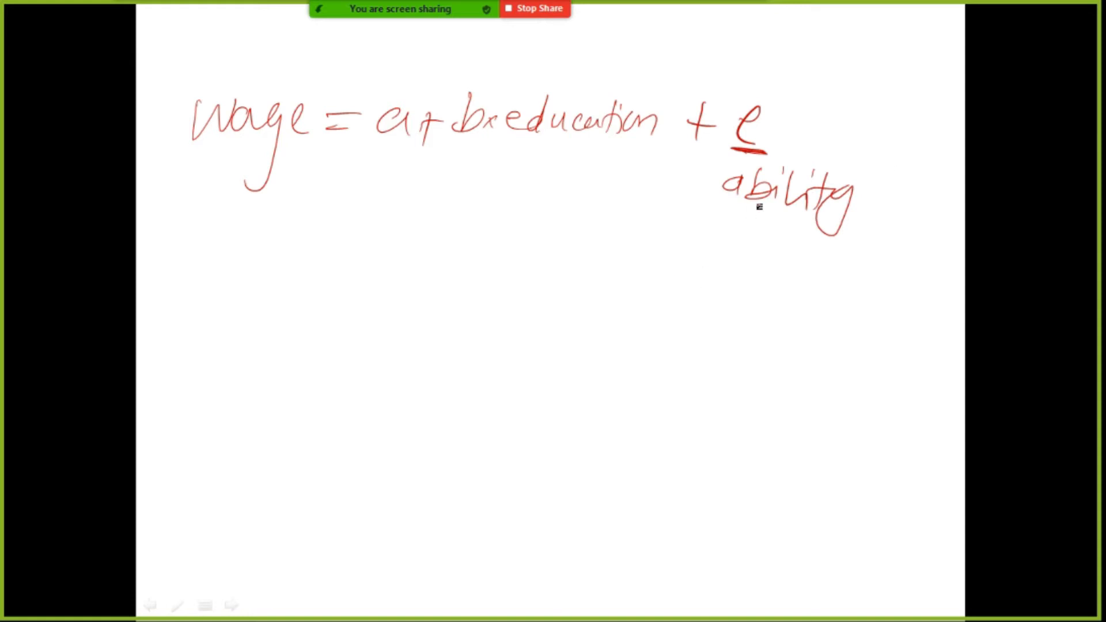
Step: Draw a line from "ability" to "education" and cross it out with a large X
drag(716, 186, 525, 139)
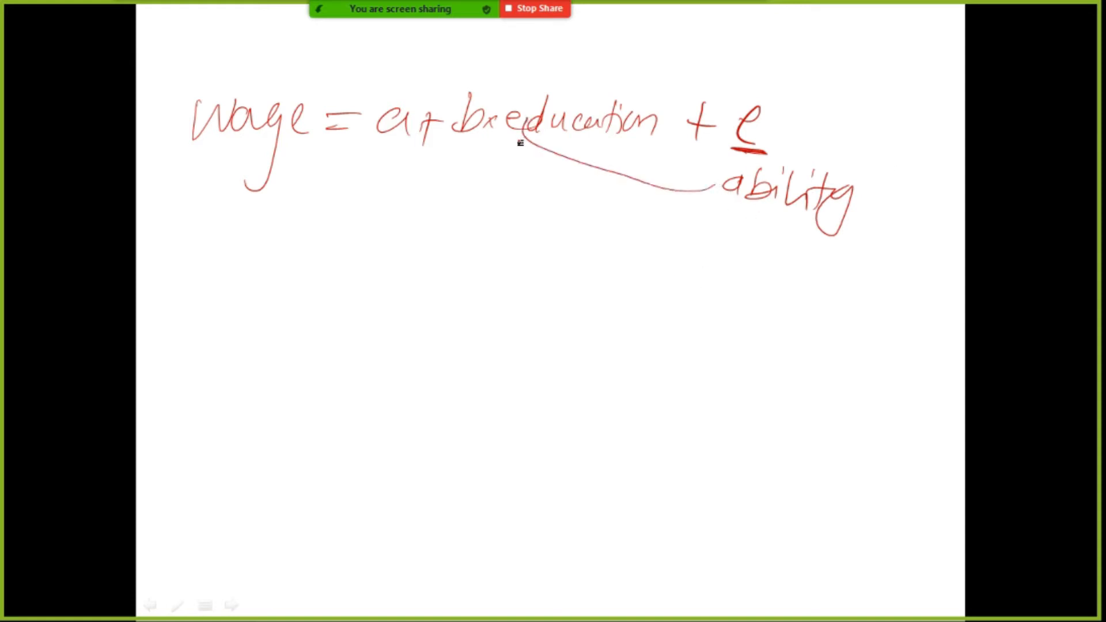
drag(626, 165, 679, 212)
drag(674, 167, 602, 217)
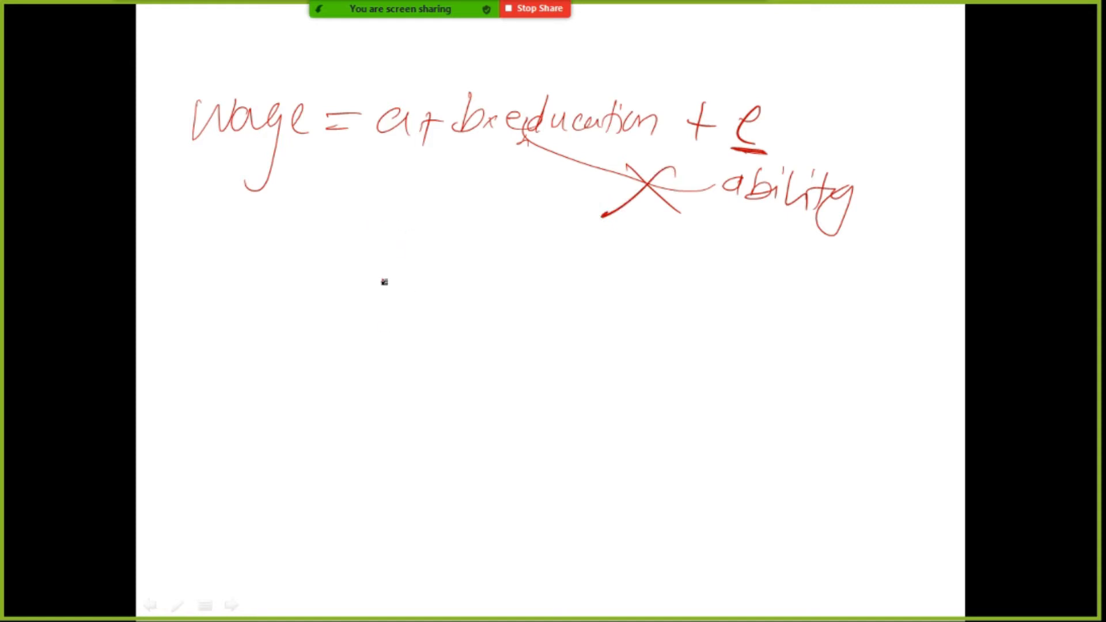
Step: Handwrite "Instrument: no of siblings" below the equation and underline "siblings"
mouse_move(390, 257)
mouse_down()
mouse_move(371, 288)
mouse_move(432, 279)
mouse_move(445, 291)
mouse_up()
mouse_move(468, 258)
mouse_down()
mouse_move(506, 285)
mouse_move(659, 284)
mouse_up()
click(654, 283)
click(657, 298)
mouse_move(723, 299)
mouse_down()
mouse_move(720, 289)
mouse_move(748, 309)
mouse_move(795, 311)
mouse_move(857, 295)
mouse_up()
mouse_move(632, 307)
mouse_down()
mouse_move(641, 344)
mouse_move(749, 363)
mouse_move(749, 412)
mouse_move(799, 390)
mouse_up()
drag(633, 358, 734, 372)
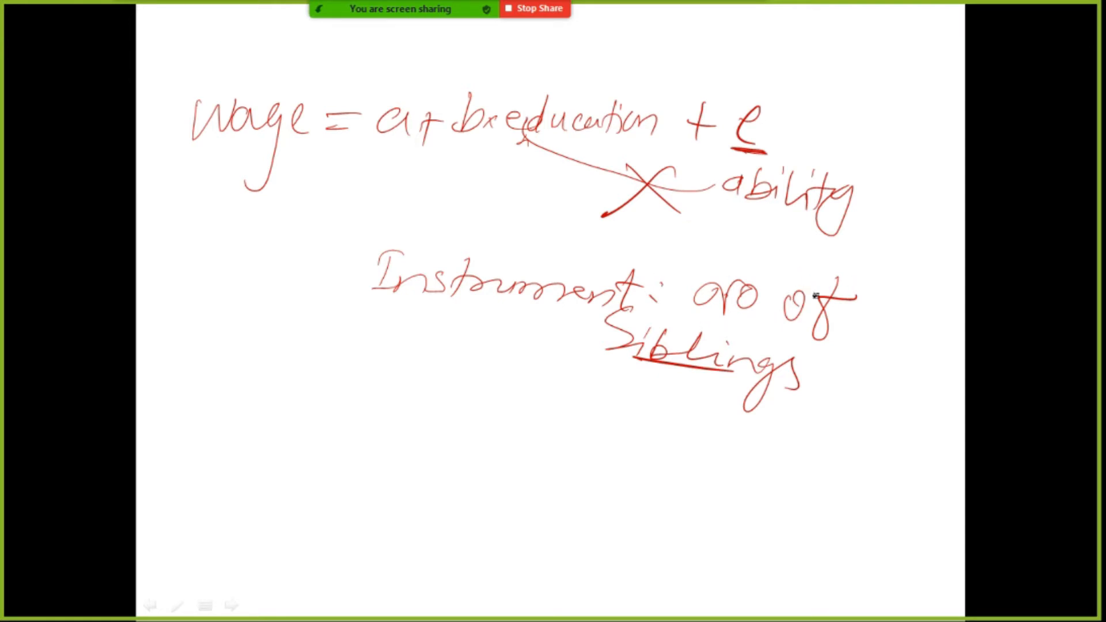
Step: Circle "no of siblings" and draw an arrow to a circled # bullet reading "Not correlated with ability"
mouse_move(867, 275)
mouse_down()
mouse_move(729, 229)
mouse_move(608, 314)
mouse_move(695, 413)
mouse_move(894, 291)
mouse_move(838, 263)
mouse_up()
mouse_move(543, 378)
mouse_down()
mouse_move(338, 442)
mouse_move(383, 487)
mouse_move(410, 468)
mouse_up()
drag(377, 479, 408, 476)
mouse_move(406, 447)
mouse_down()
mouse_move(377, 501)
mouse_move(418, 462)
mouse_up()
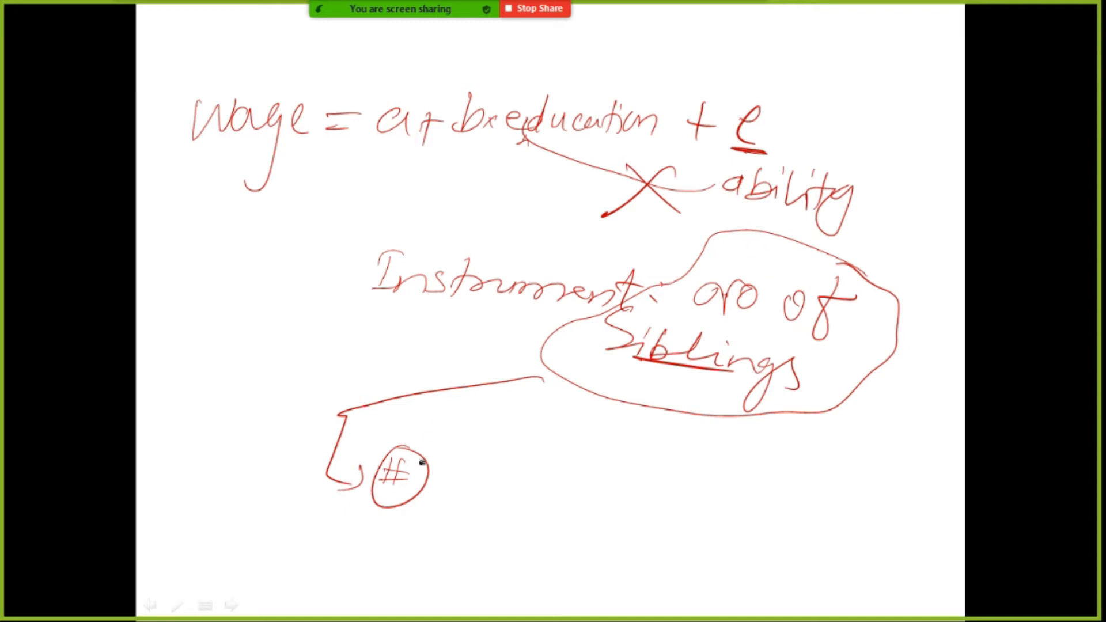
mouse_move(454, 489)
mouse_down()
mouse_move(481, 469)
mouse_move(547, 492)
mouse_move(584, 479)
mouse_move(634, 489)
mouse_move(839, 484)
mouse_move(874, 464)
mouse_move(945, 485)
mouse_up()
mouse_move(835, 519)
mouse_down()
mouse_move(827, 524)
mouse_move(900, 510)
mouse_move(918, 518)
mouse_move(933, 507)
mouse_move(918, 571)
mouse_up()
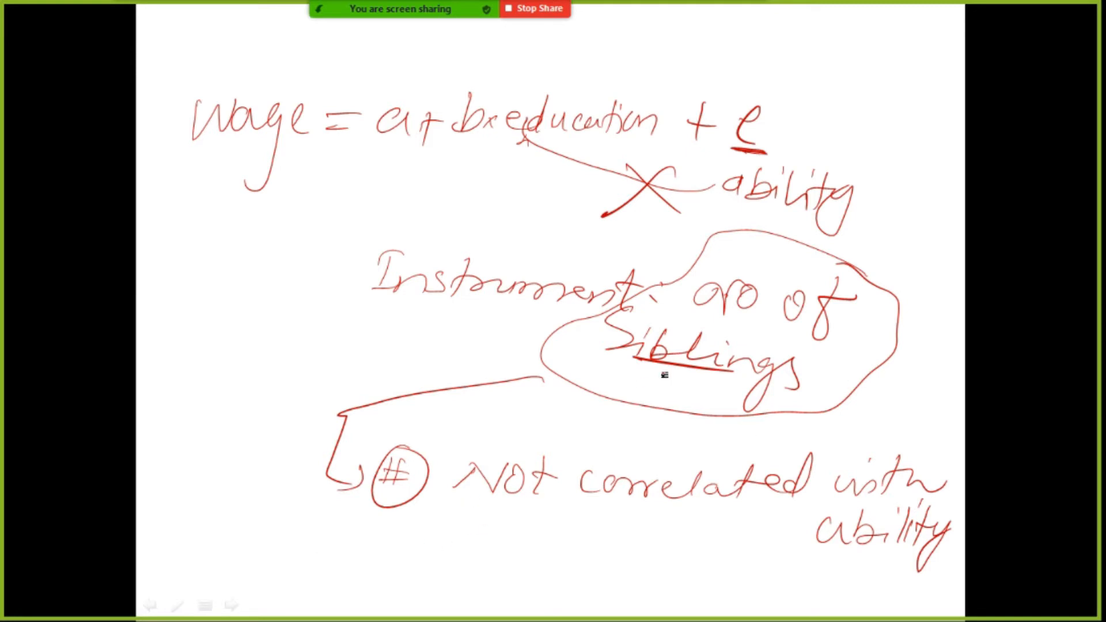
Step: Re-underline "siblings" and add a second circled # bullet reading "must be correlated with education"
drag(610, 349, 660, 365)
mouse_move(382, 548)
mouse_down()
mouse_move(381, 570)
mouse_move(403, 554)
mouse_up()
mouse_move(370, 567)
mouse_down()
mouse_move(402, 563)
mouse_move(398, 536)
mouse_up()
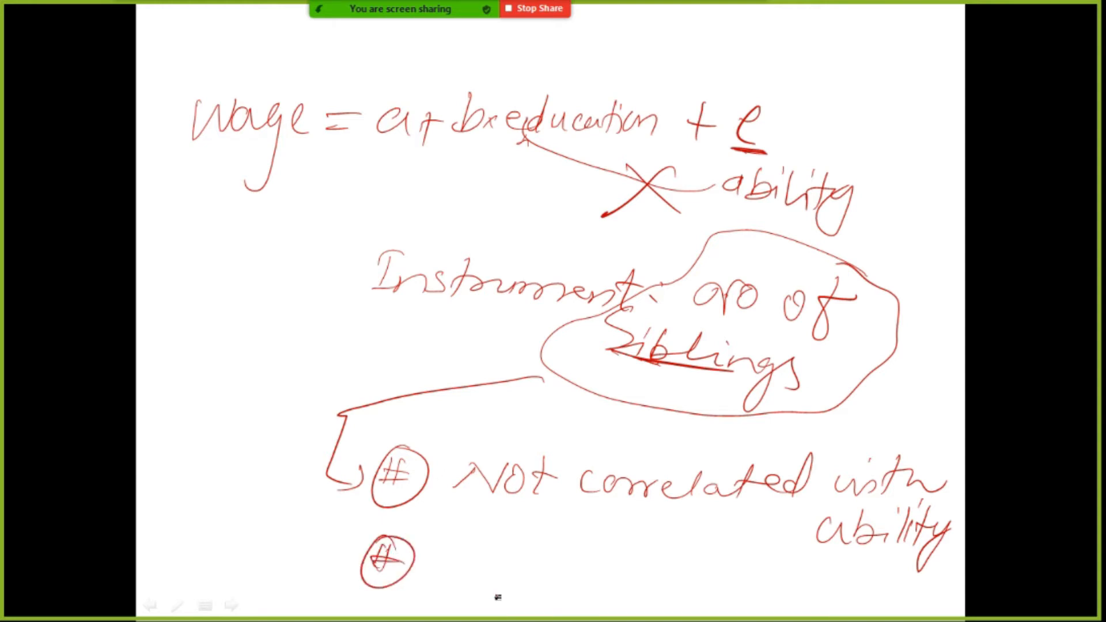
mouse_move(441, 576)
mouse_down()
mouse_move(452, 556)
mouse_move(538, 571)
mouse_move(558, 558)
mouse_move(614, 581)
mouse_move(711, 572)
mouse_move(757, 589)
mouse_move(840, 593)
mouse_move(847, 576)
mouse_move(881, 570)
mouse_move(937, 591)
mouse_move(958, 581)
mouse_up()
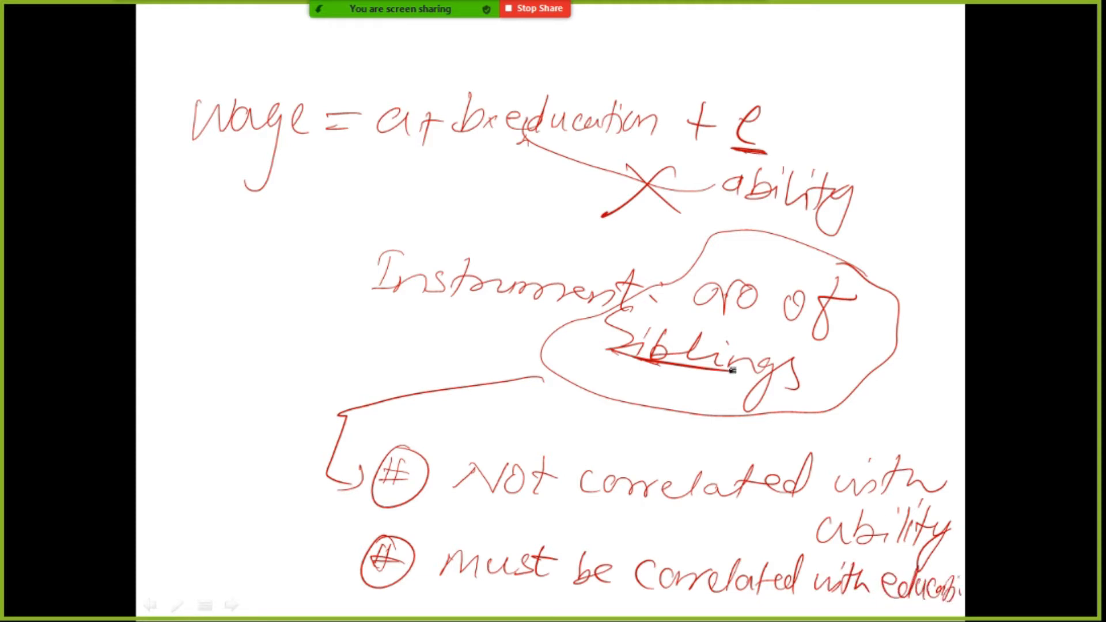
Step: Underline "education" in the equation and "no of" in the instrument, and bring up a blank slide
drag(518, 138, 608, 147)
drag(710, 312, 817, 354)
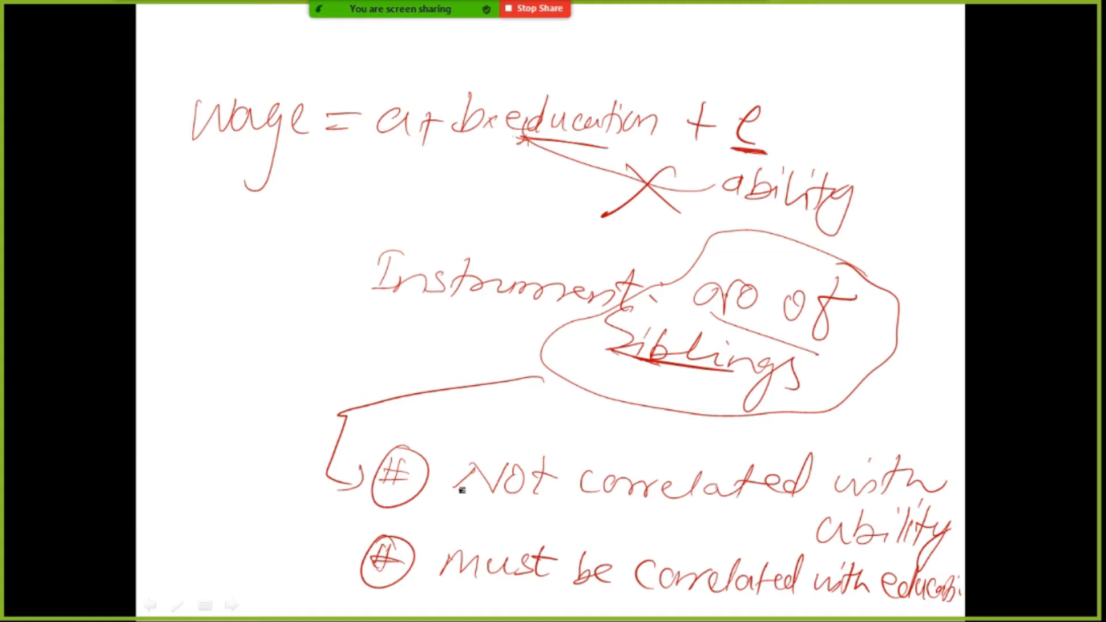
key(Right)
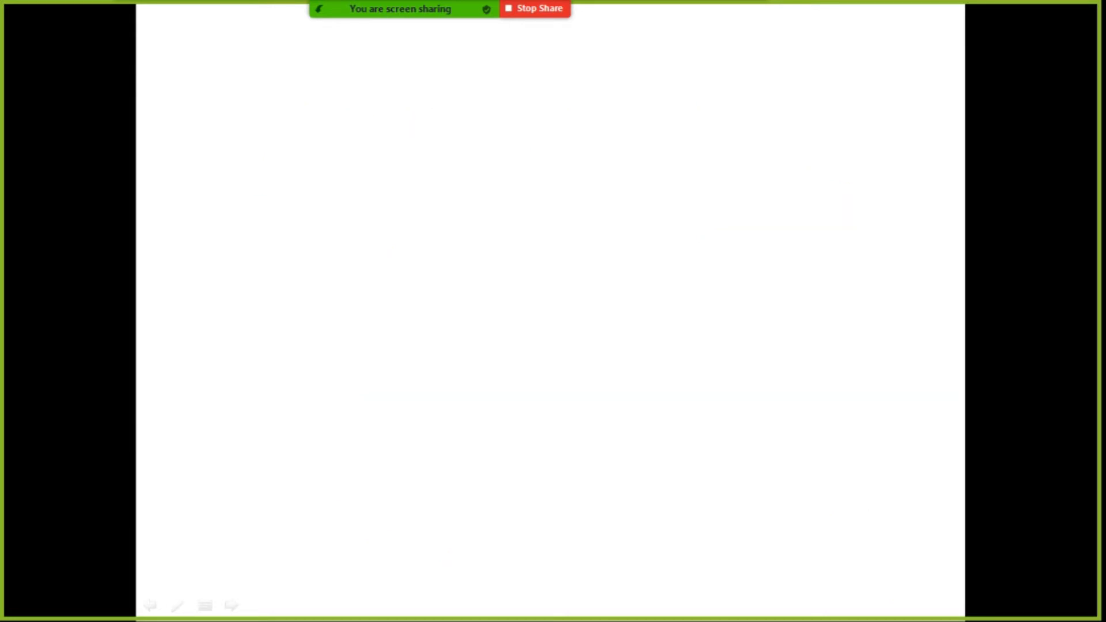
drag(239, 183, 235, 187)
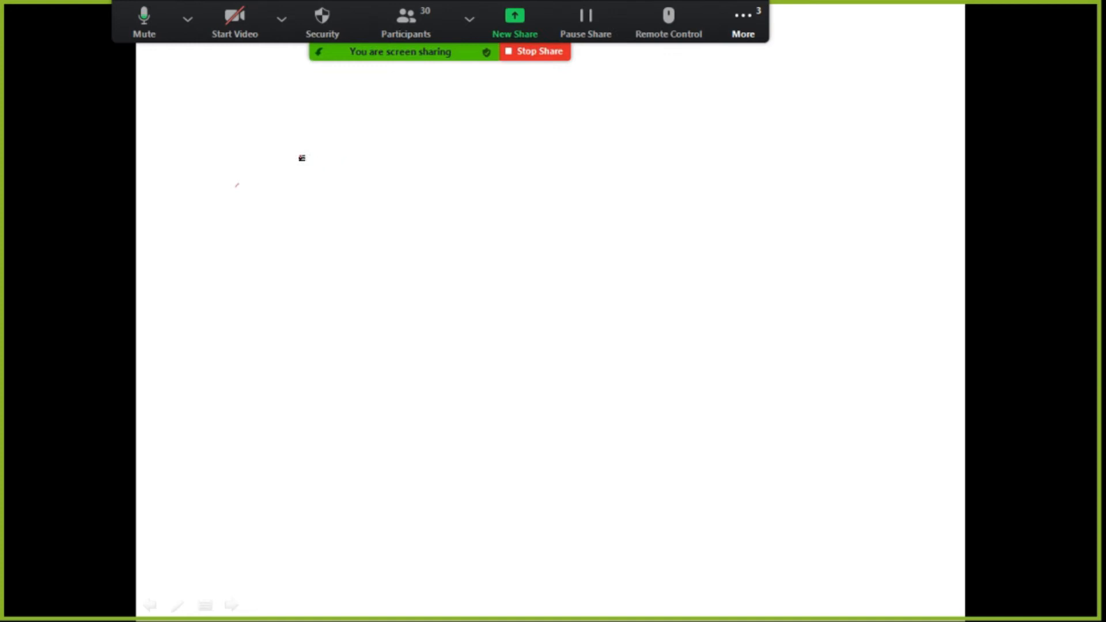
drag(217, 140, 240, 162)
drag(242, 136, 226, 213)
key(e)
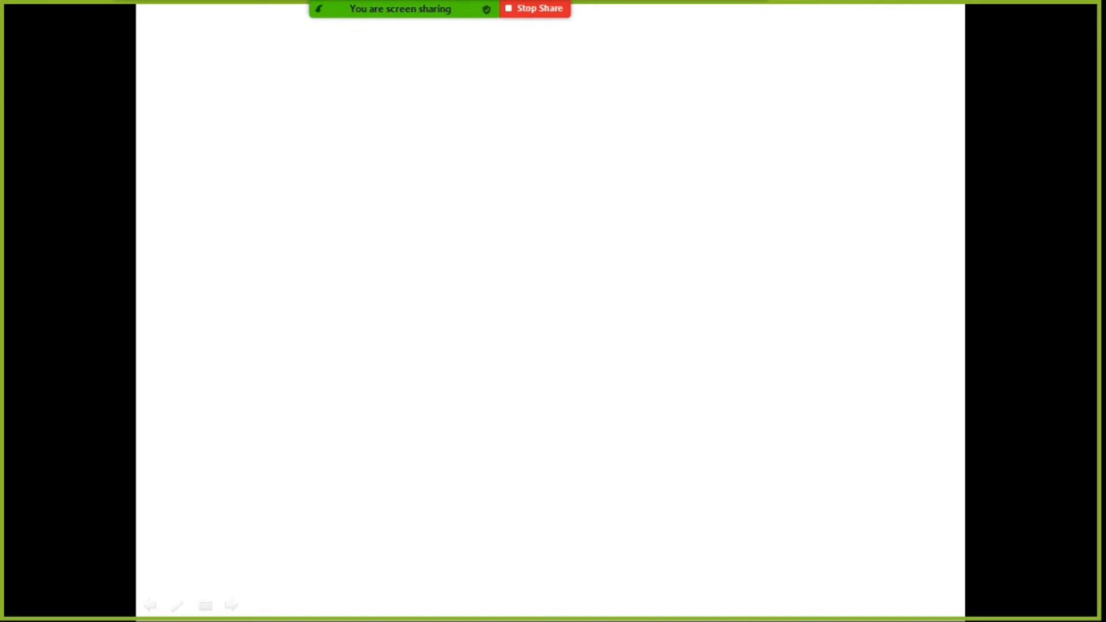
Step: Handwrite the equation "wage = a + b education + e" across the upper part of the blank slide
mouse_move(183, 107)
mouse_down()
mouse_move(228, 97)
mouse_move(268, 115)
mouse_move(288, 107)
mouse_move(293, 132)
mouse_up()
drag(303, 128, 328, 124)
mouse_move(309, 118)
mouse_down()
mouse_move(390, 127)
mouse_move(444, 103)
mouse_up()
drag(436, 88, 433, 132)
drag(472, 110, 495, 119)
mouse_move(450, 86)
mouse_down()
mouse_move(461, 121)
mouse_move(442, 118)
mouse_move(508, 121)
mouse_up()
mouse_move(517, 99)
mouse_down()
mouse_move(519, 116)
mouse_move(534, 120)
mouse_up()
drag(537, 111, 571, 115)
mouse_move(576, 90)
mouse_down()
mouse_move(588, 124)
mouse_move(683, 112)
mouse_up()
drag(671, 98, 665, 135)
drag(731, 113, 752, 127)
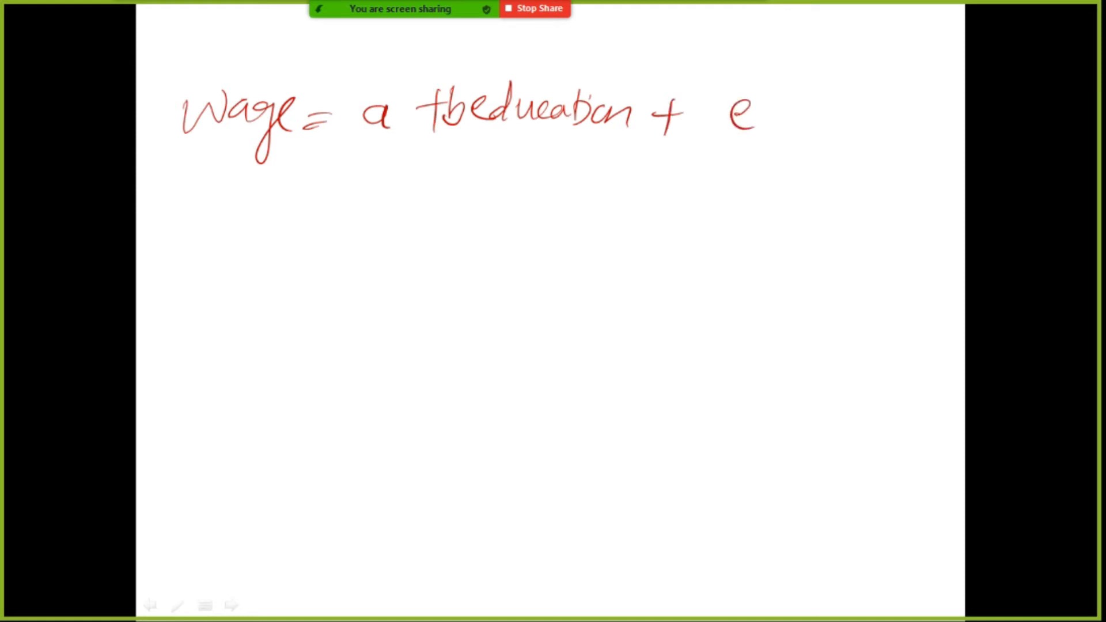
Step: Box the coefficient b, and write "No. of siblings" under "education", underlined and circled
mouse_move(462, 114)
mouse_down()
mouse_move(467, 98)
mouse_move(438, 103)
mouse_move(468, 158)
mouse_move(475, 104)
mouse_move(448, 73)
mouse_move(469, 78)
mouse_up()
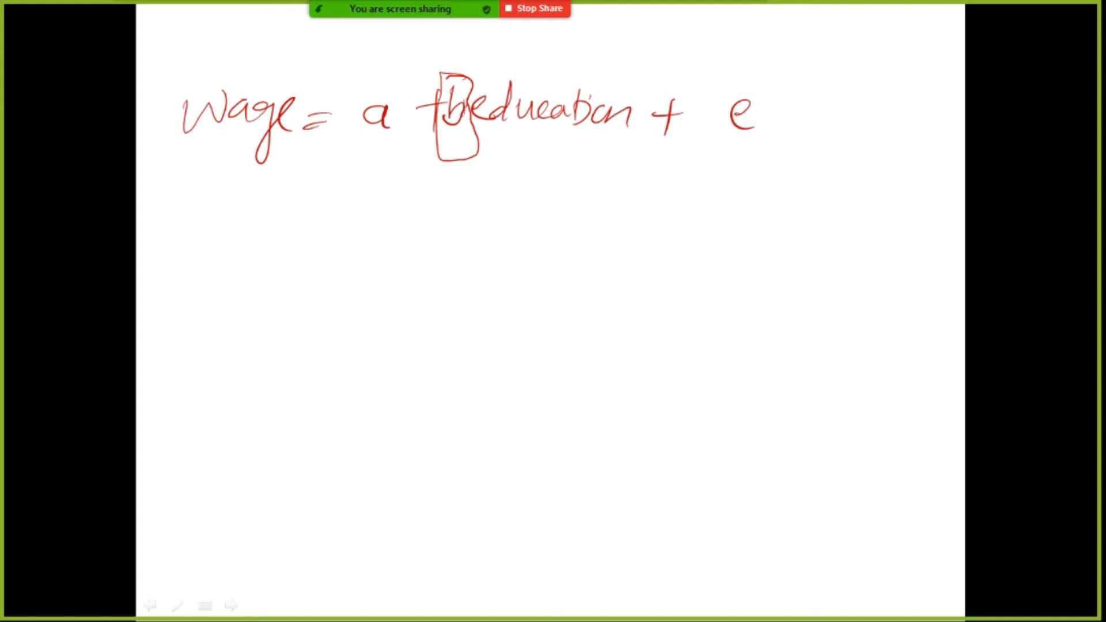
mouse_move(453, 209)
mouse_down()
mouse_move(465, 187)
mouse_move(502, 208)
mouse_move(564, 180)
mouse_move(576, 203)
mouse_move(673, 190)
mouse_move(745, 199)
mouse_up()
click(512, 202)
drag(491, 243, 711, 246)
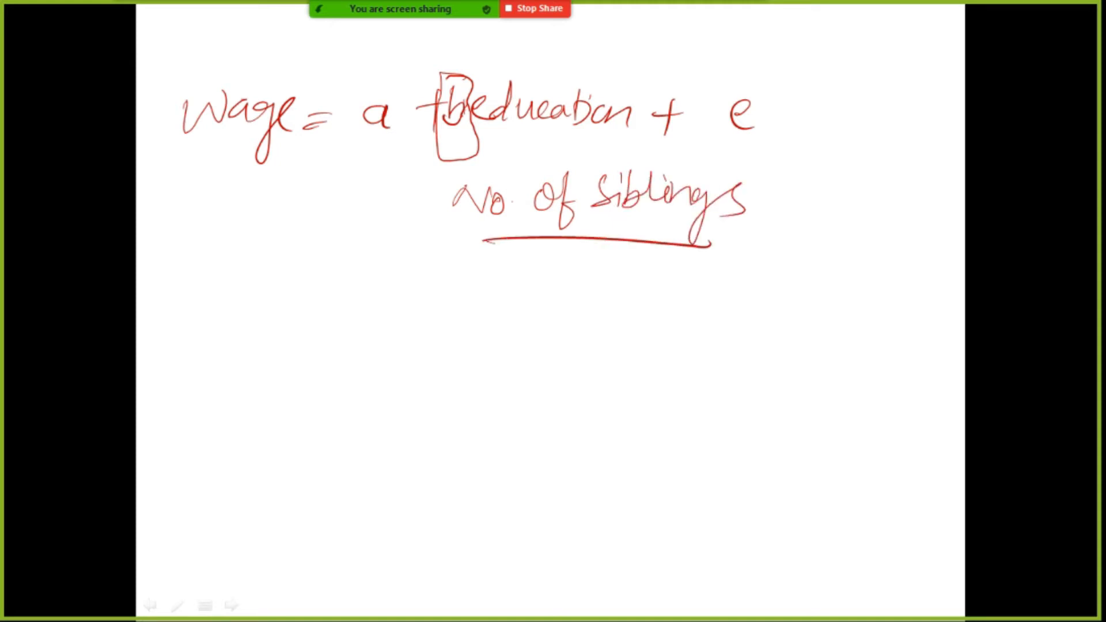
mouse_move(757, 169)
mouse_down()
mouse_move(575, 162)
mouse_move(484, 259)
mouse_move(719, 171)
mouse_up()
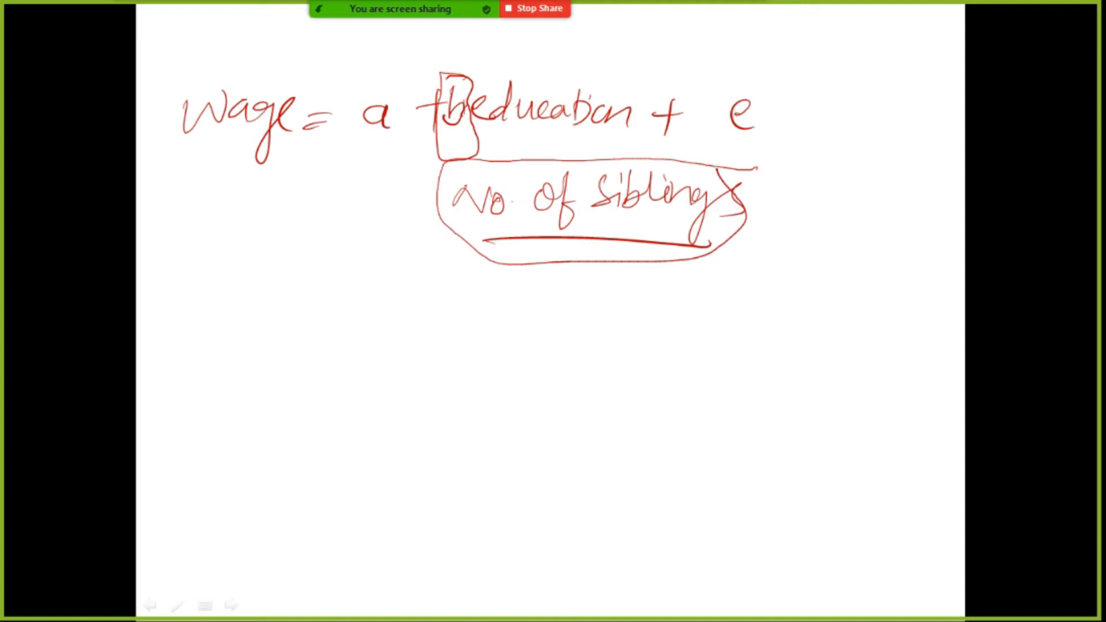
Step: Draw an arrow from e to a handwritten "ability" and underline "education" in the equation
drag(757, 124, 842, 168)
mouse_move(852, 129)
mouse_down()
mouse_move(884, 170)
mouse_move(920, 173)
mouse_move(947, 159)
mouse_up()
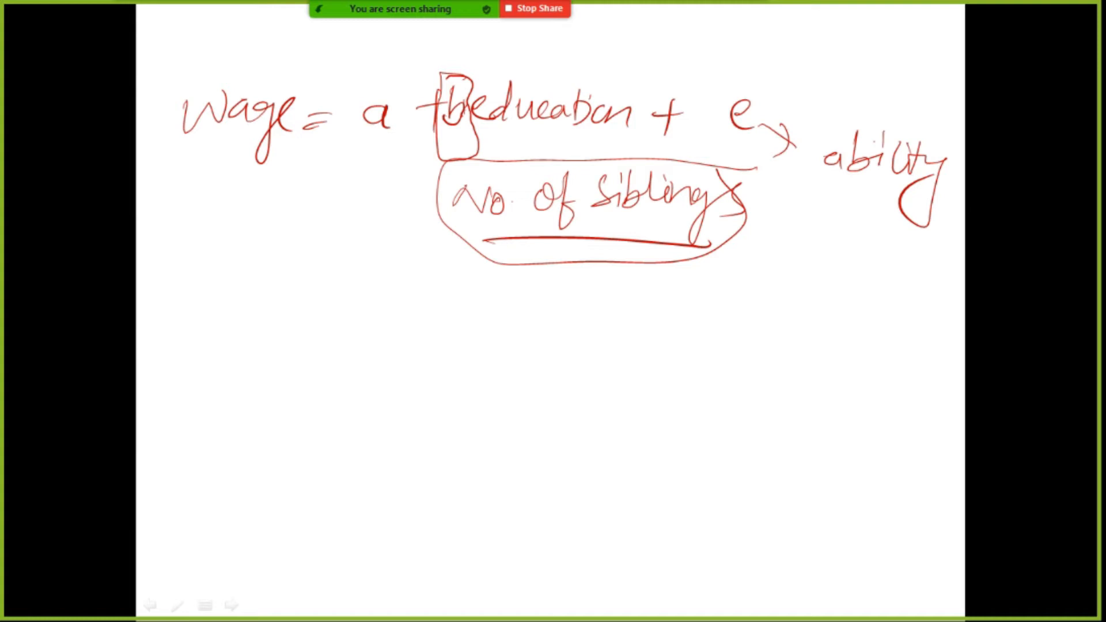
mouse_move(508, 133)
mouse_down()
mouse_move(589, 141)
mouse_move(569, 137)
mouse_up()
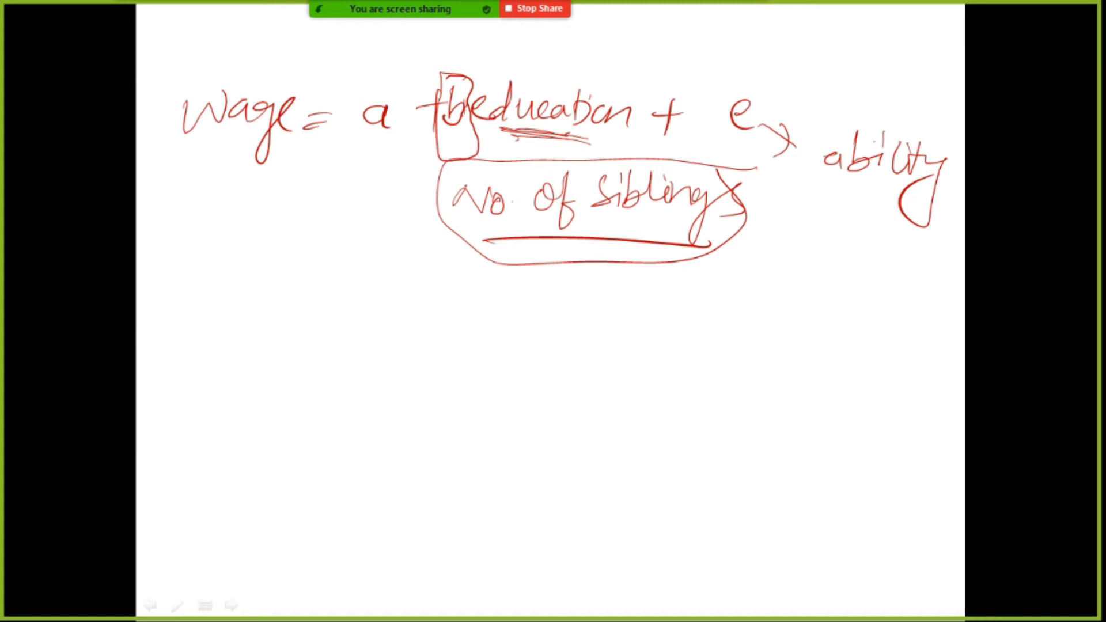
Step: Handwrite a second equation "wage = a + b×education + e" below, with a hat over "education"
mouse_move(155, 326)
mouse_down()
mouse_move(164, 358)
mouse_move(203, 327)
mouse_up()
drag(225, 344, 297, 375)
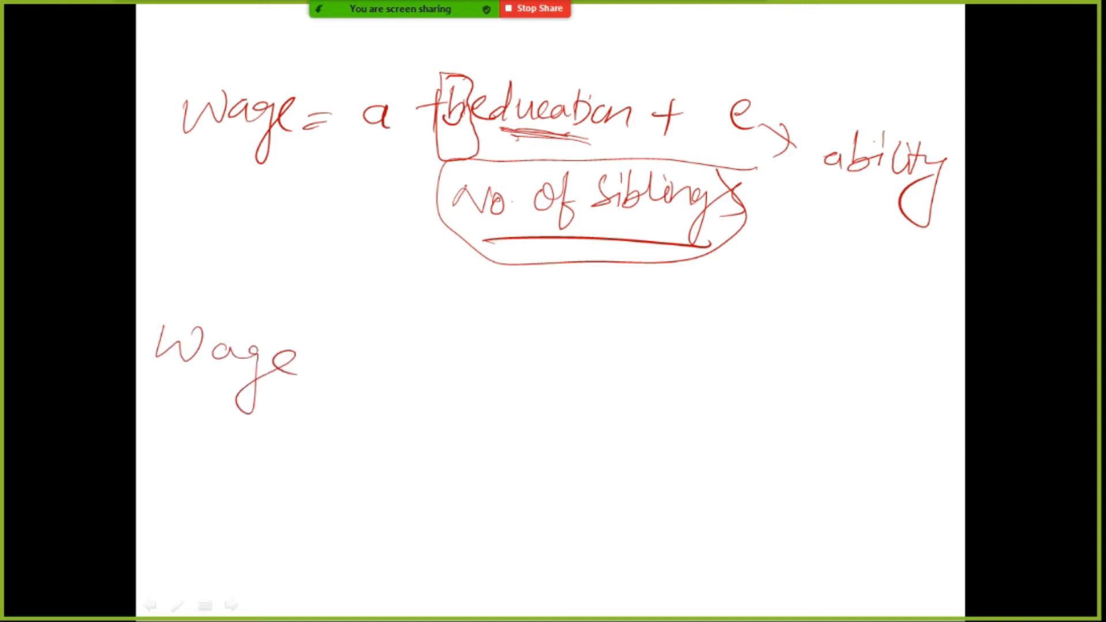
drag(342, 338, 373, 337)
mouse_move(346, 352)
mouse_down()
mouse_move(513, 363)
mouse_move(493, 375)
mouse_up()
mouse_move(542, 341)
mouse_down()
mouse_move(529, 379)
mouse_move(577, 370)
mouse_up()
mouse_move(577, 363)
mouse_down()
mouse_move(563, 371)
mouse_move(612, 381)
mouse_up()
drag(629, 372, 646, 388)
mouse_move(653, 369)
mouse_down()
mouse_move(666, 370)
mouse_move(668, 388)
mouse_up()
mouse_move(686, 372)
mouse_down()
mouse_move(689, 389)
mouse_move(740, 375)
mouse_move(793, 390)
mouse_up()
drag(664, 359, 709, 361)
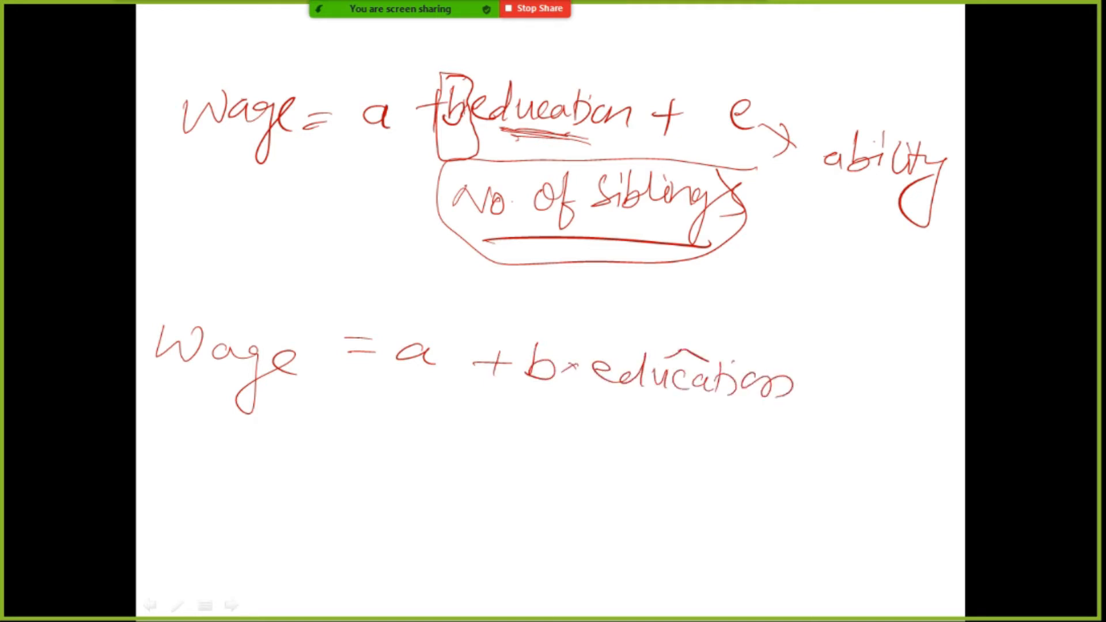
drag(809, 385, 842, 382)
mouse_move(832, 366)
mouse_down()
mouse_move(821, 400)
mouse_move(869, 406)
mouse_up()
Step: Underline and circle the hatted "education" term, and mark "education" and "ability" in the upper equation with extra underlines
mouse_move(602, 395)
mouse_down()
mouse_move(749, 423)
mouse_move(621, 398)
mouse_up()
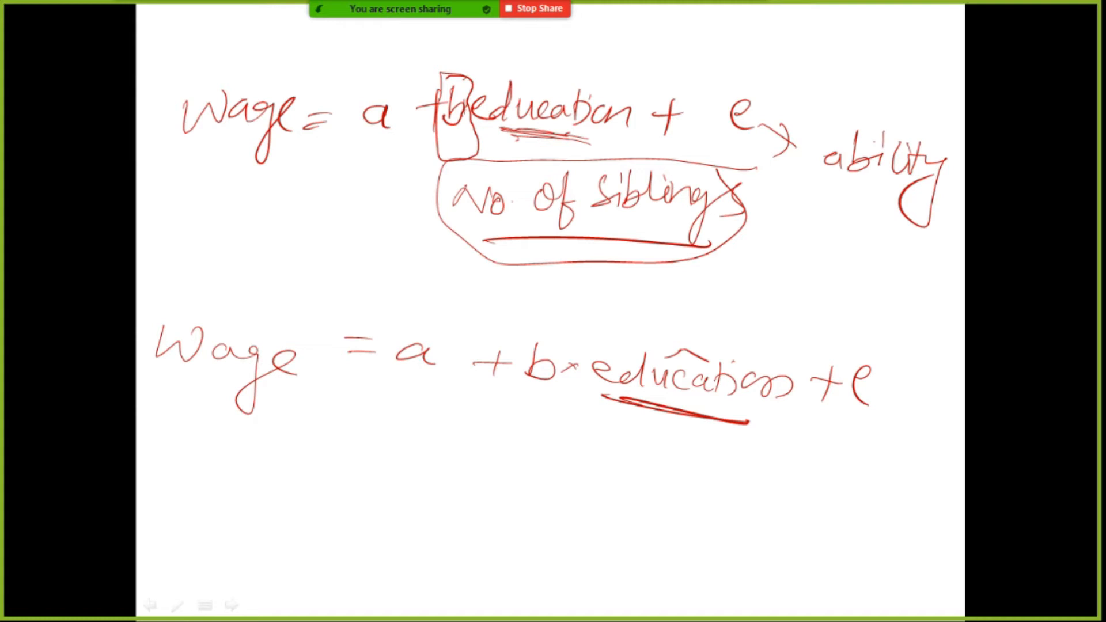
mouse_move(780, 353)
mouse_down()
mouse_move(708, 329)
mouse_move(573, 337)
mouse_move(585, 426)
mouse_move(833, 396)
mouse_move(773, 351)
mouse_up()
drag(886, 167, 846, 168)
drag(535, 126, 634, 153)
drag(858, 172, 905, 184)
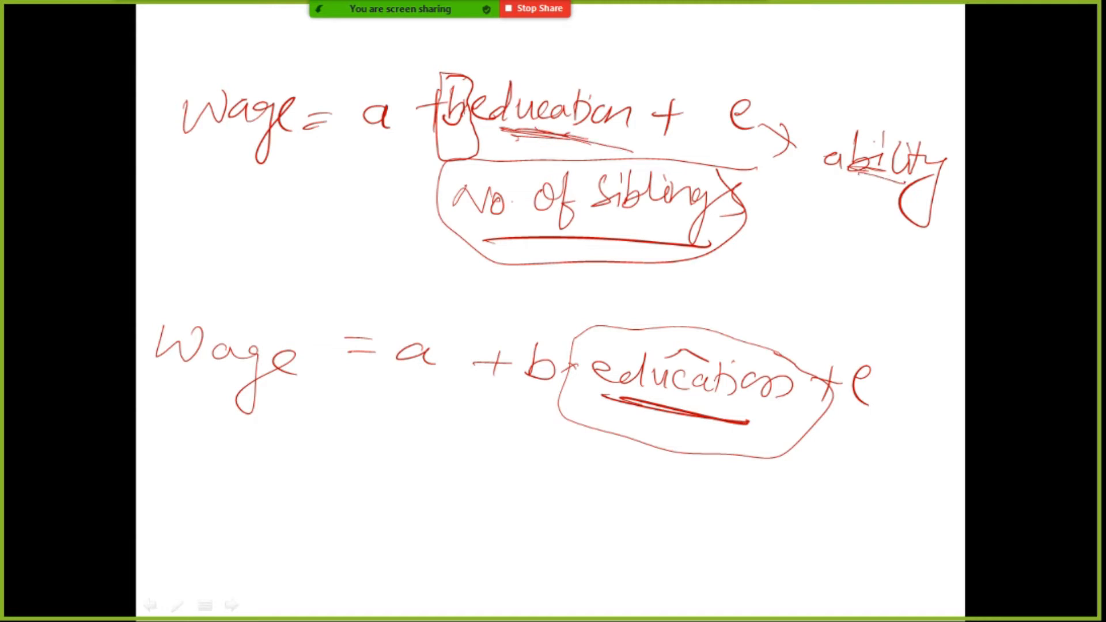
drag(655, 409, 728, 416)
drag(628, 382, 720, 406)
mouse_move(887, 169)
mouse_down()
mouse_move(909, 162)
mouse_move(865, 166)
mouse_up()
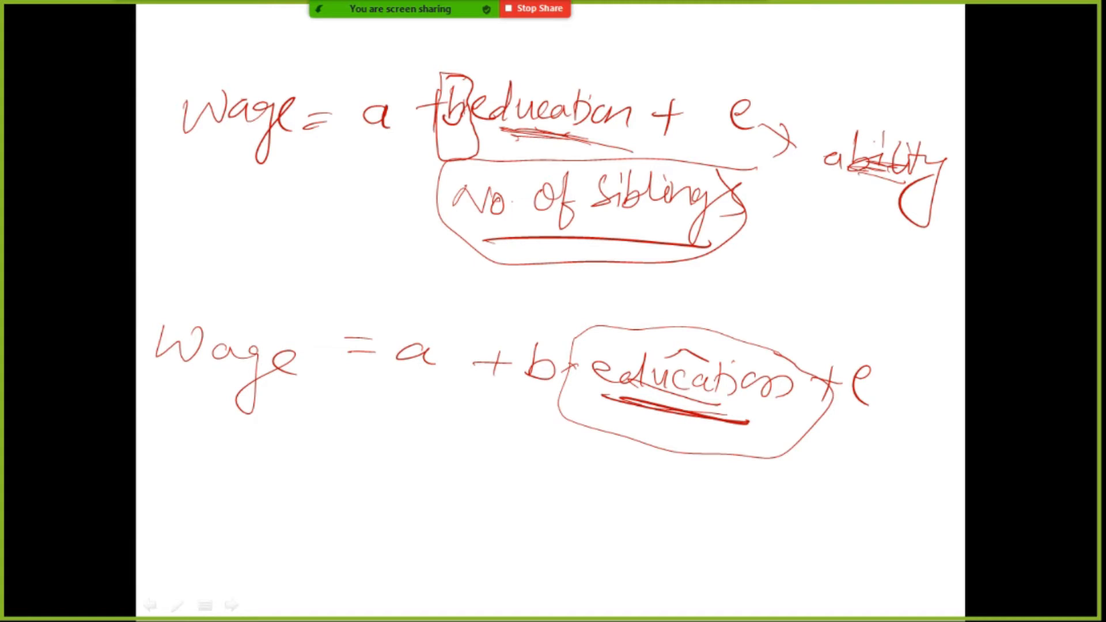
drag(527, 130, 579, 138)
mouse_move(491, 134)
mouse_down()
mouse_move(624, 157)
mouse_move(582, 138)
mouse_up()
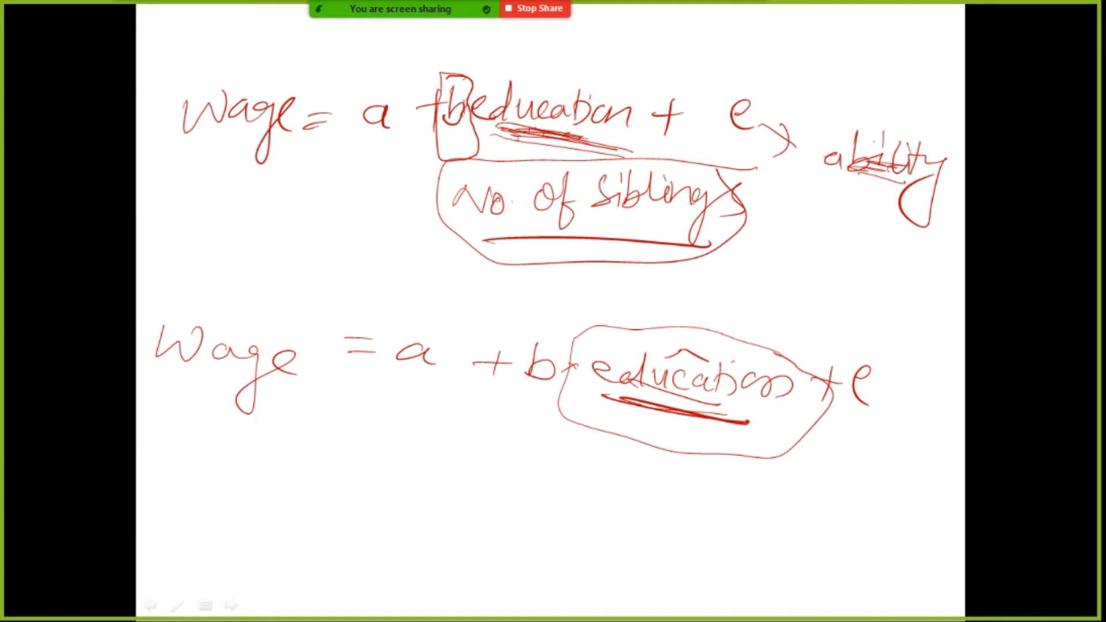
Step: Link "No. of siblings" to "ability" with a crossed-out line and to "education" with a curve marked by a tick
drag(897, 453, 893, 460)
drag(691, 252, 903, 193)
drag(796, 230, 872, 322)
drag(851, 232, 749, 335)
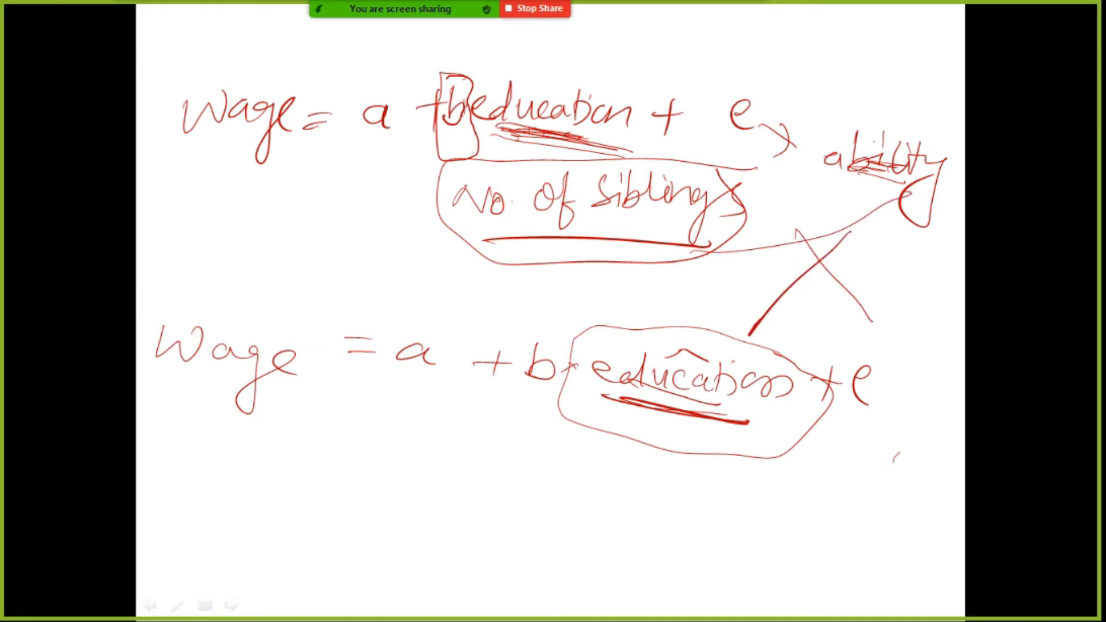
mouse_move(520, 236)
mouse_down()
mouse_move(364, 219)
mouse_move(509, 136)
mouse_move(513, 111)
mouse_move(518, 119)
mouse_up()
mouse_move(241, 216)
mouse_down()
mouse_move(269, 253)
mouse_move(401, 170)
mouse_up()
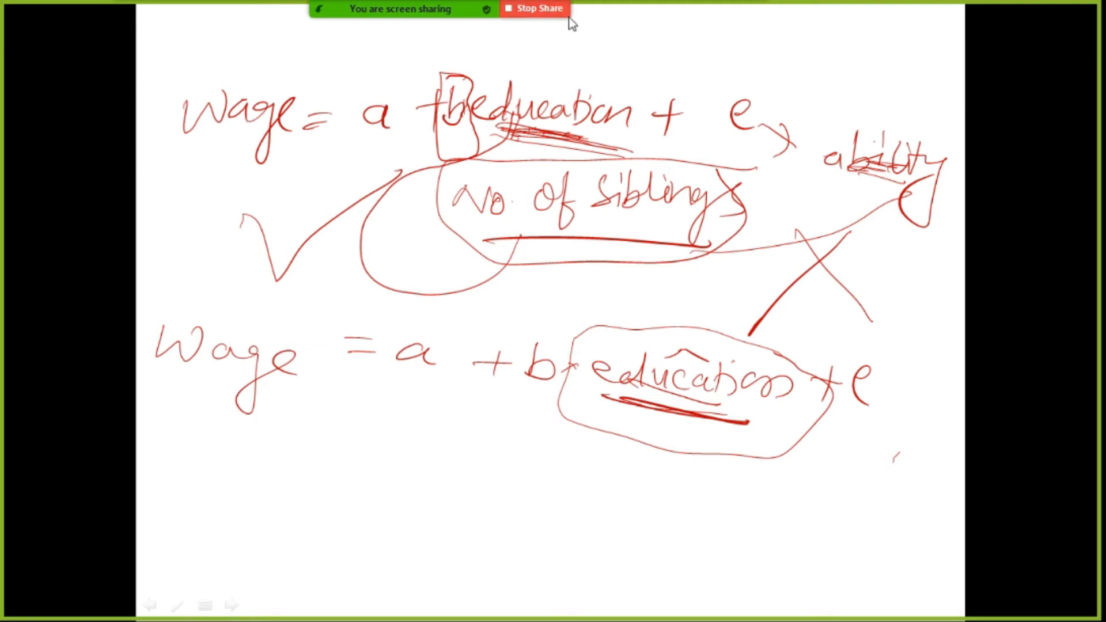
Step: Stop the Zoom screen share and start sharing the screen again
click(544, 10)
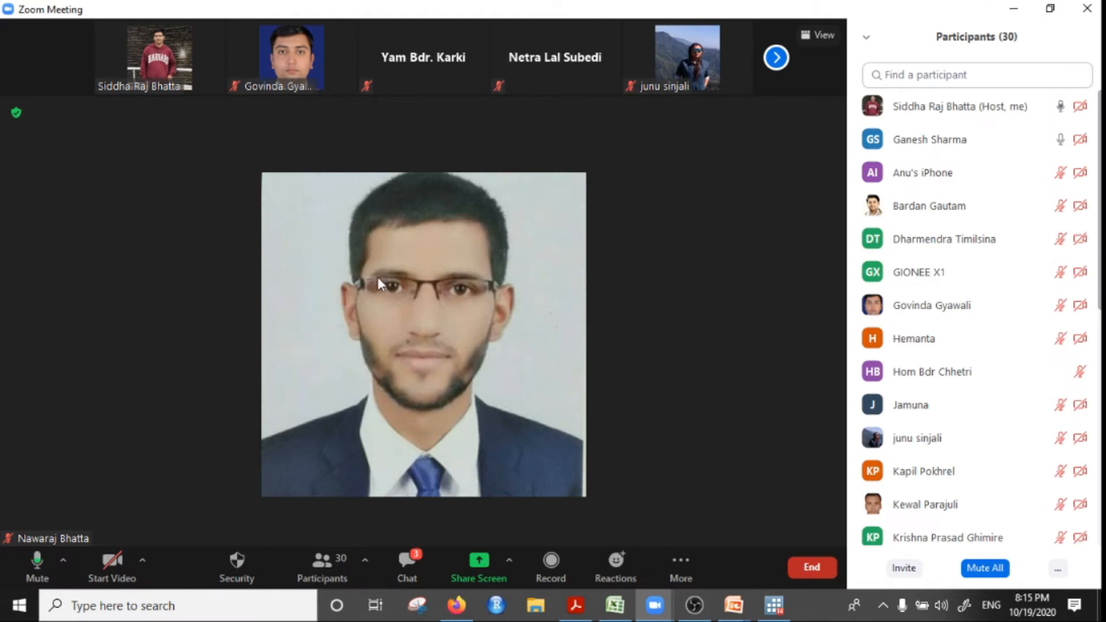
click(483, 567)
double_click(253, 166)
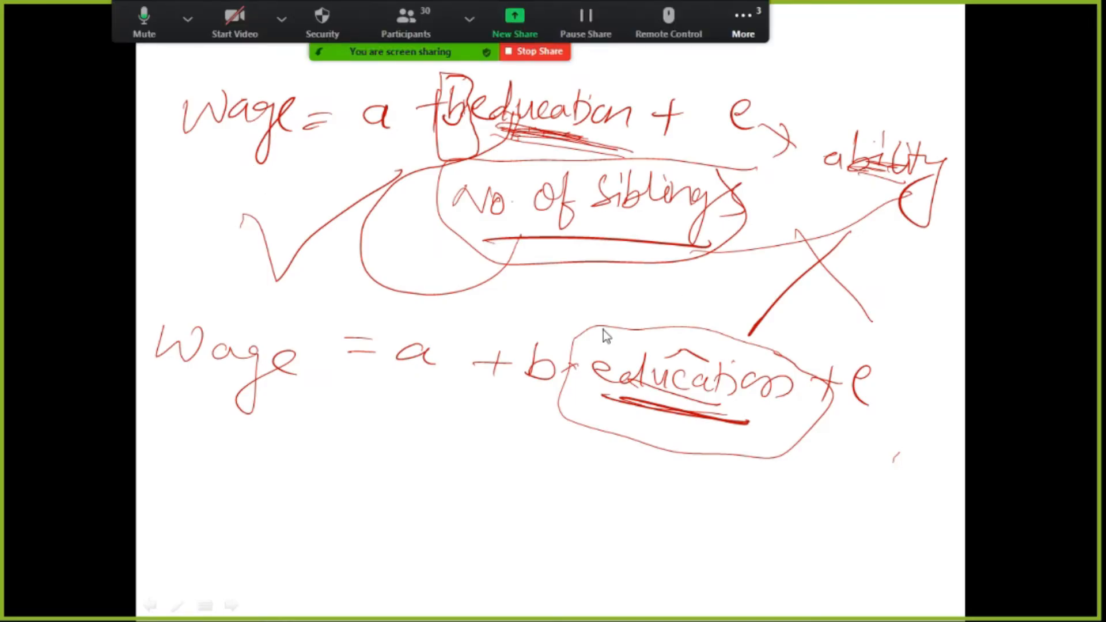
Step: Stop the Zoom screen share and switch to the PowerPoint slide show with the handwritten equations
click(544, 53)
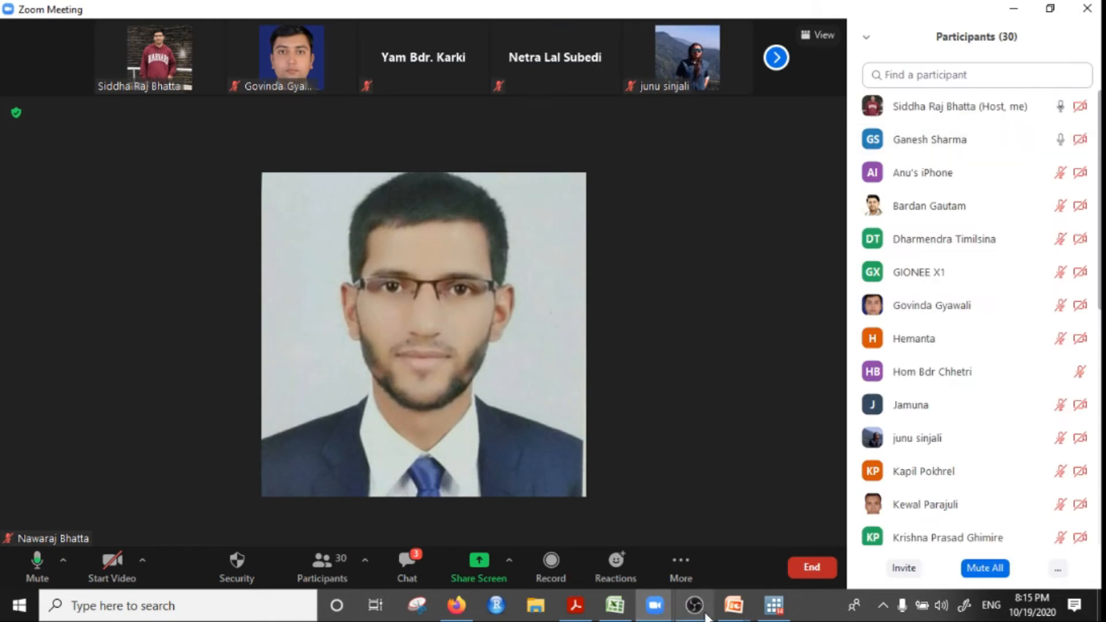
click(734, 605)
click(791, 553)
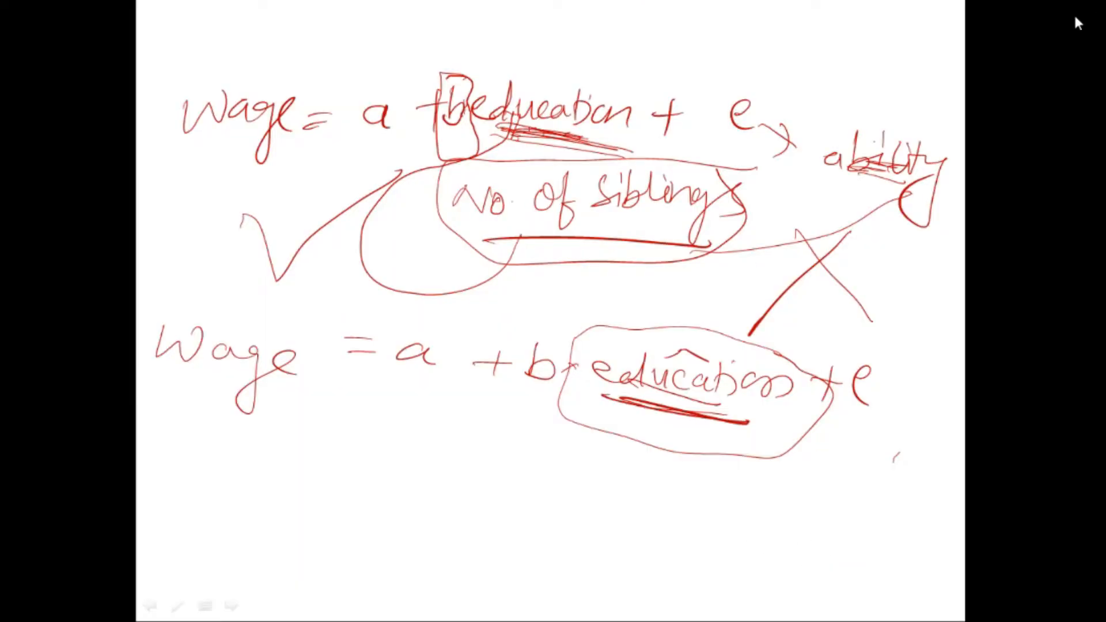
Step: End the slide show, discarding the ink annotations, and switch to Zoom to share the whole screen
key(Escape)
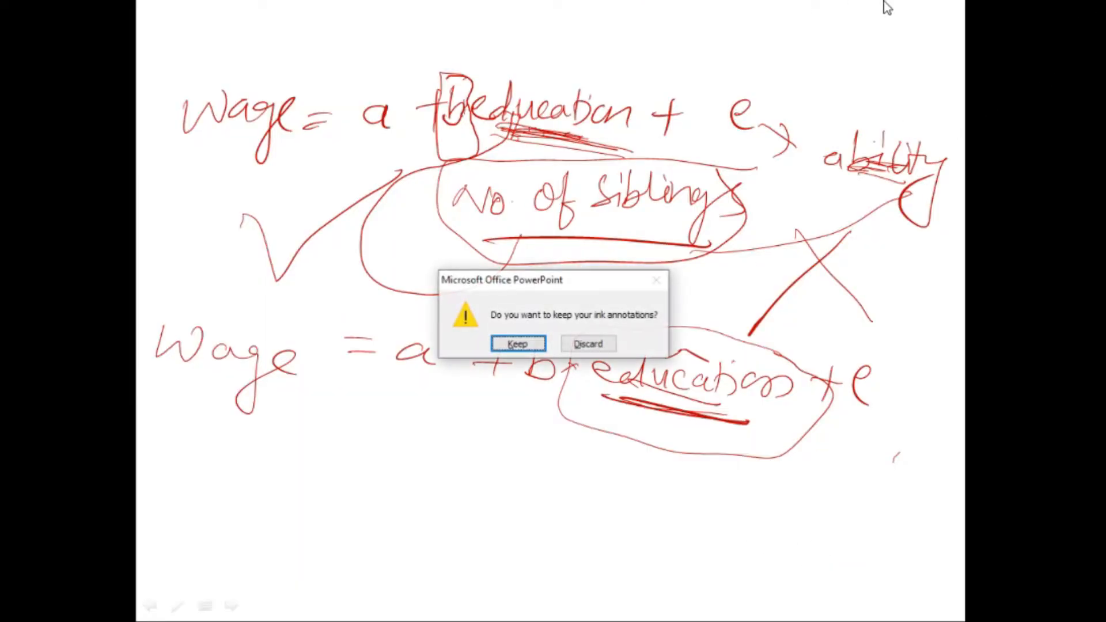
click(587, 344)
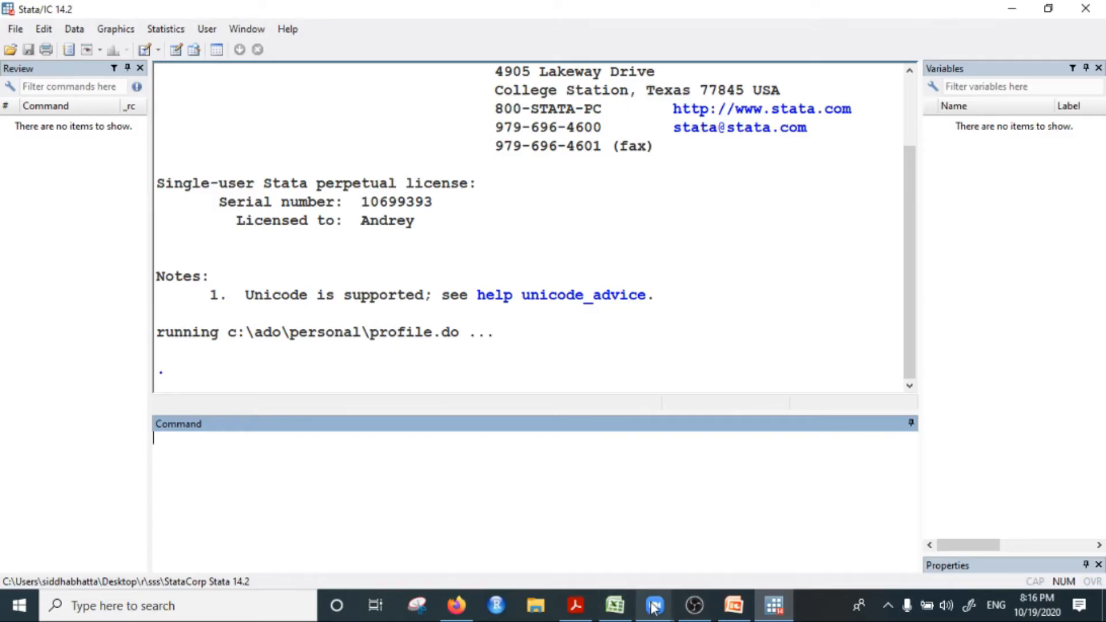
click(655, 605)
click(676, 552)
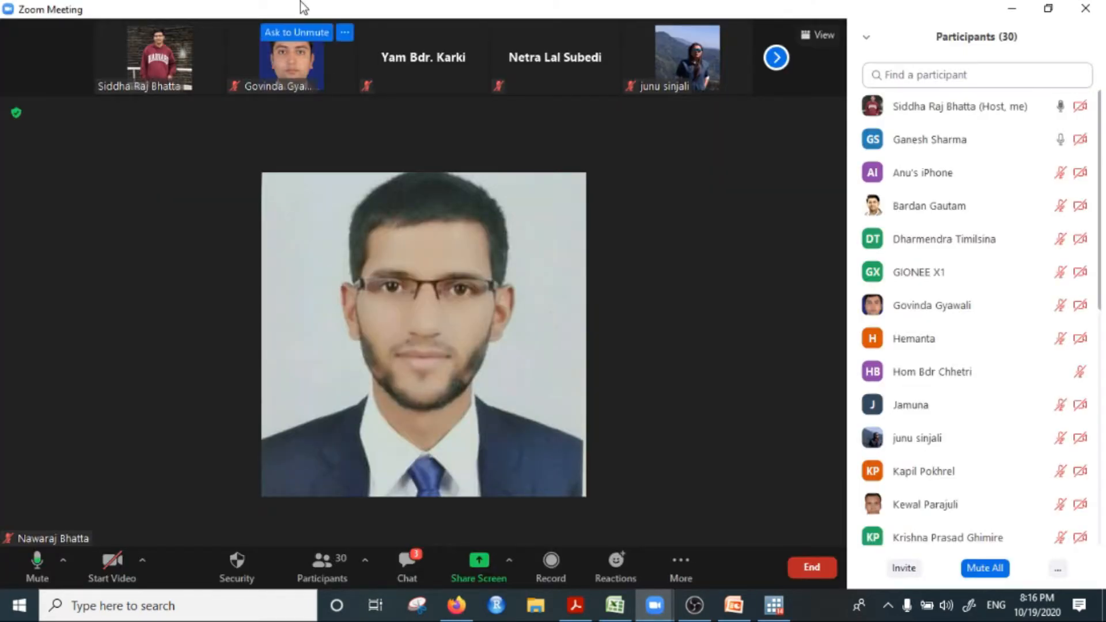
click(480, 563)
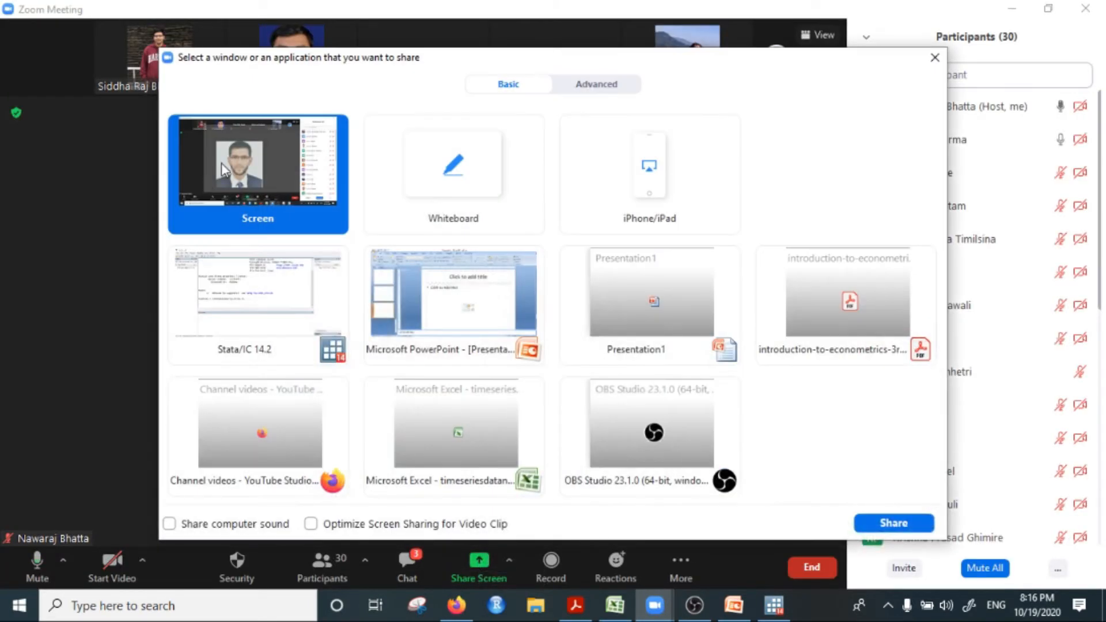
click(893, 523)
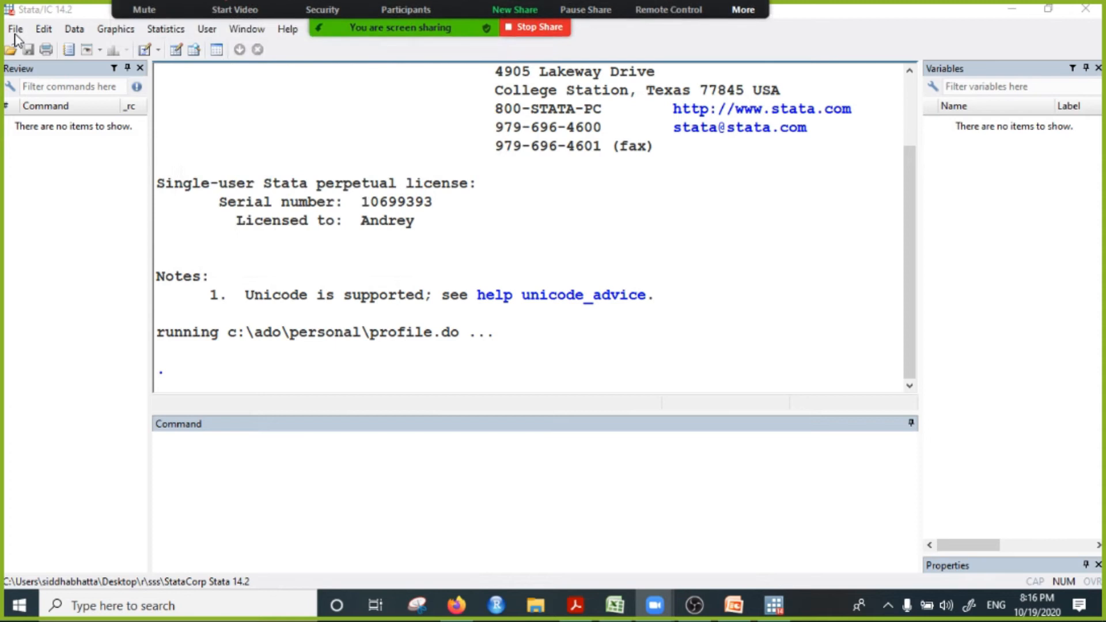
Step: Open the dataset day13.dta from the Desktop in Stata
click(16, 31)
click(16, 30)
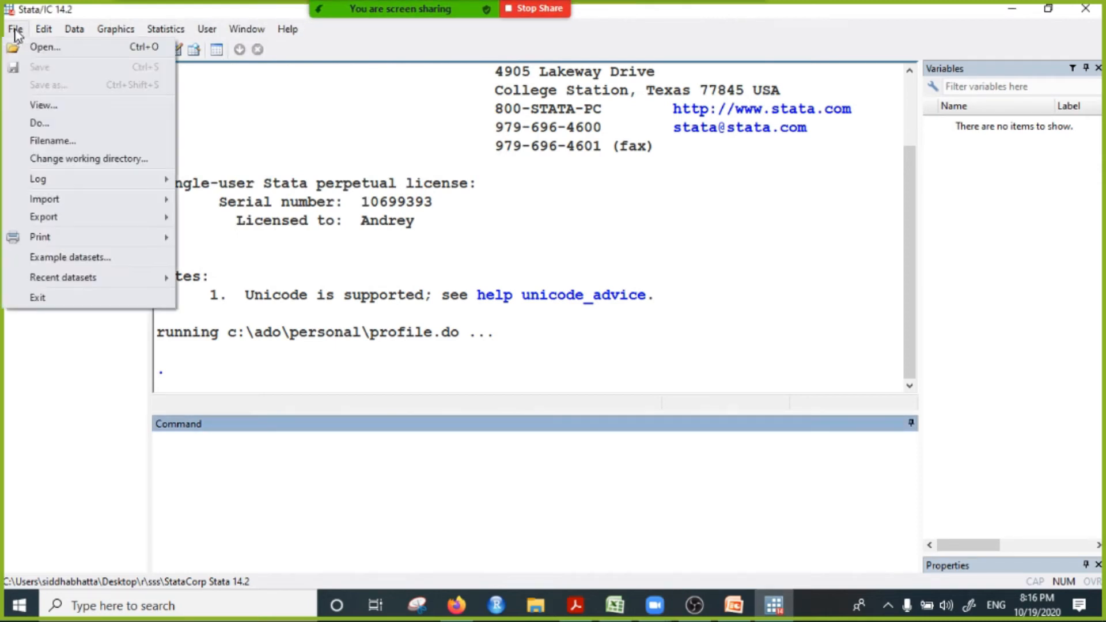
click(49, 48)
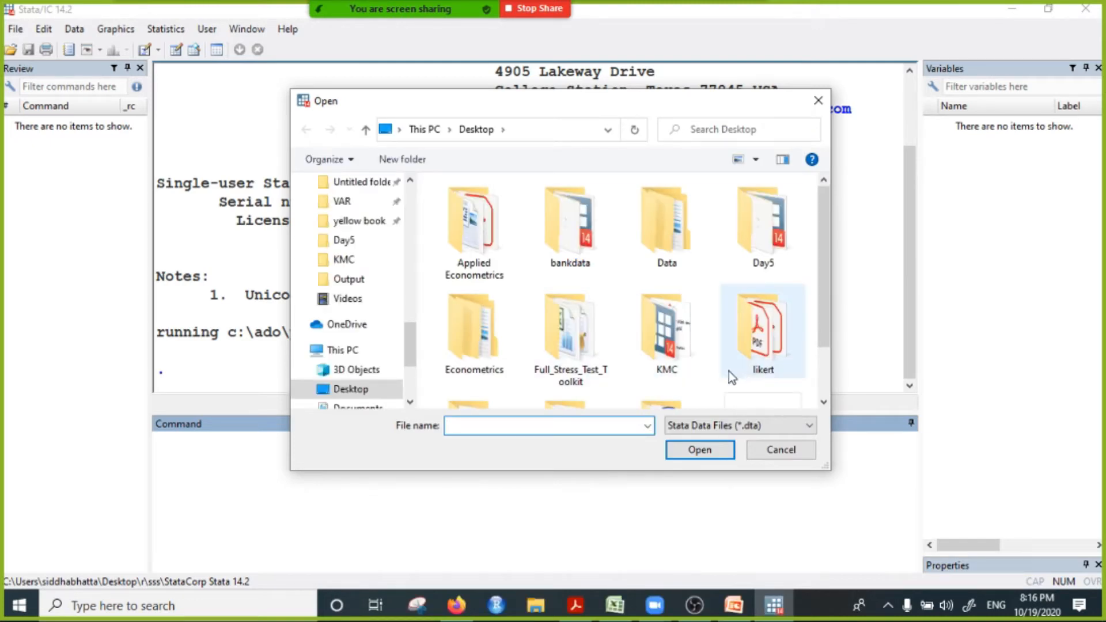
double_click(755, 236)
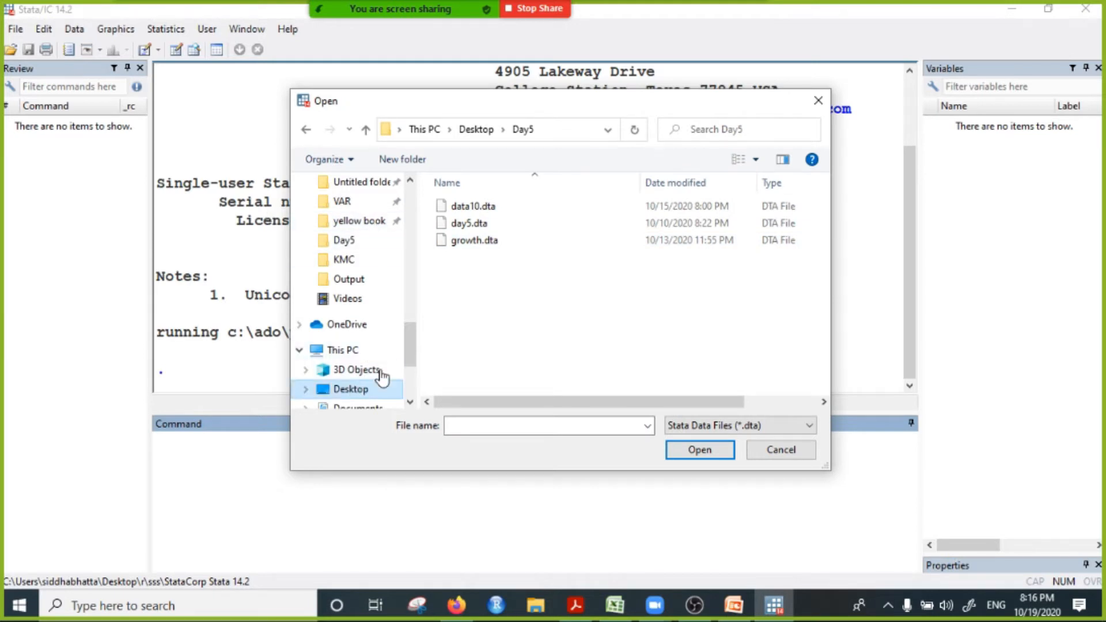
click(350, 389)
click(763, 366)
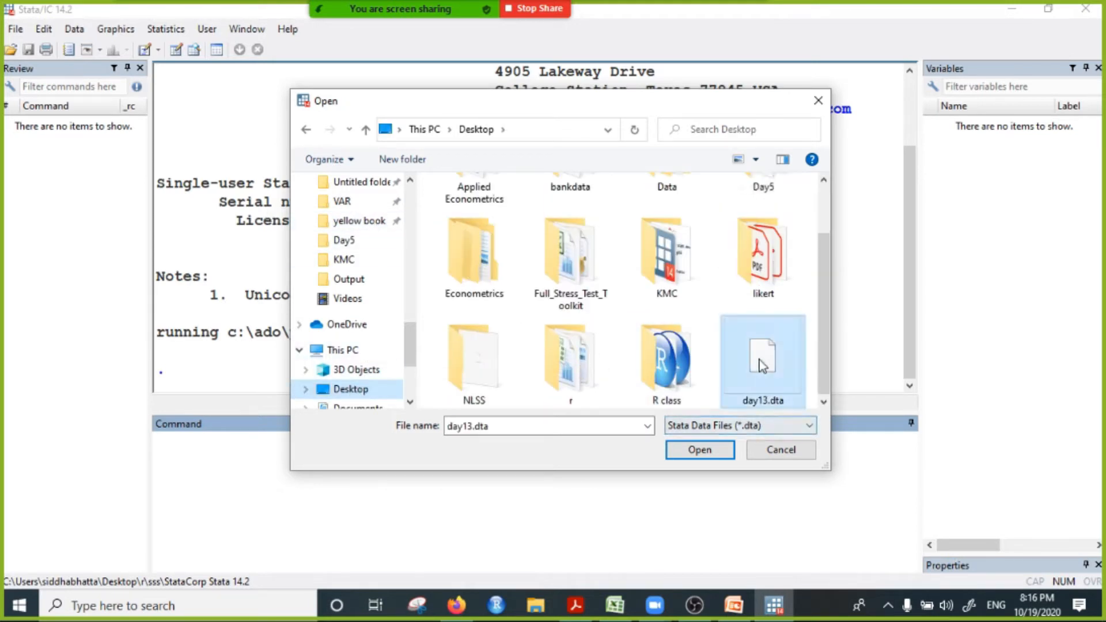
click(702, 449)
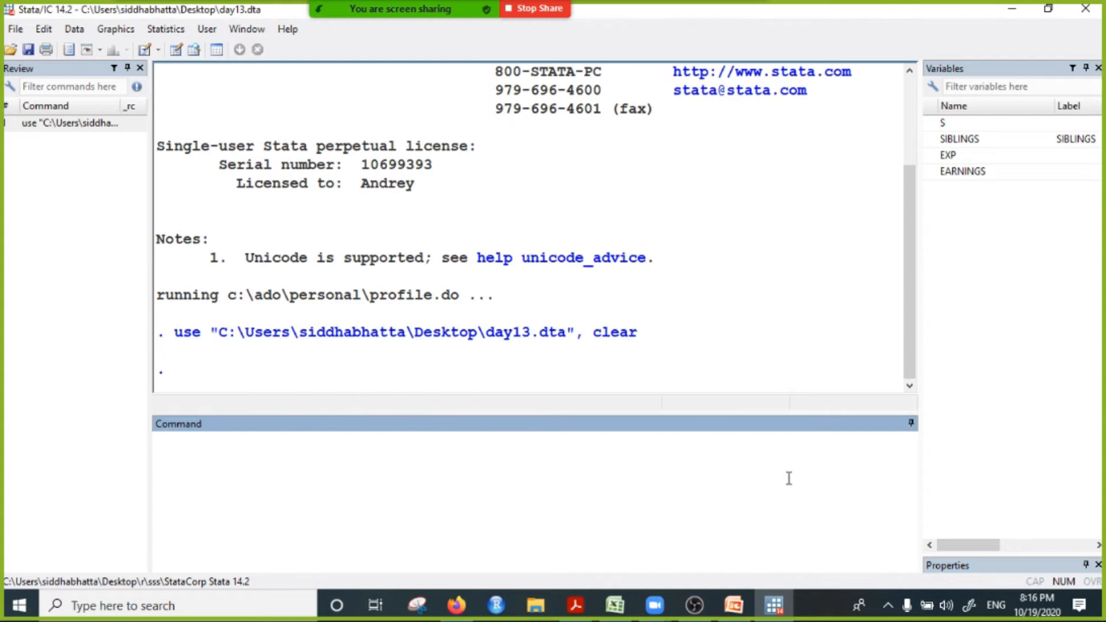
Step: Send the file day13.dta from the Desktop to everyone in the Zoom chat, and minimize the chat window
mouse_move(525, 8)
mouse_move(743, 25)
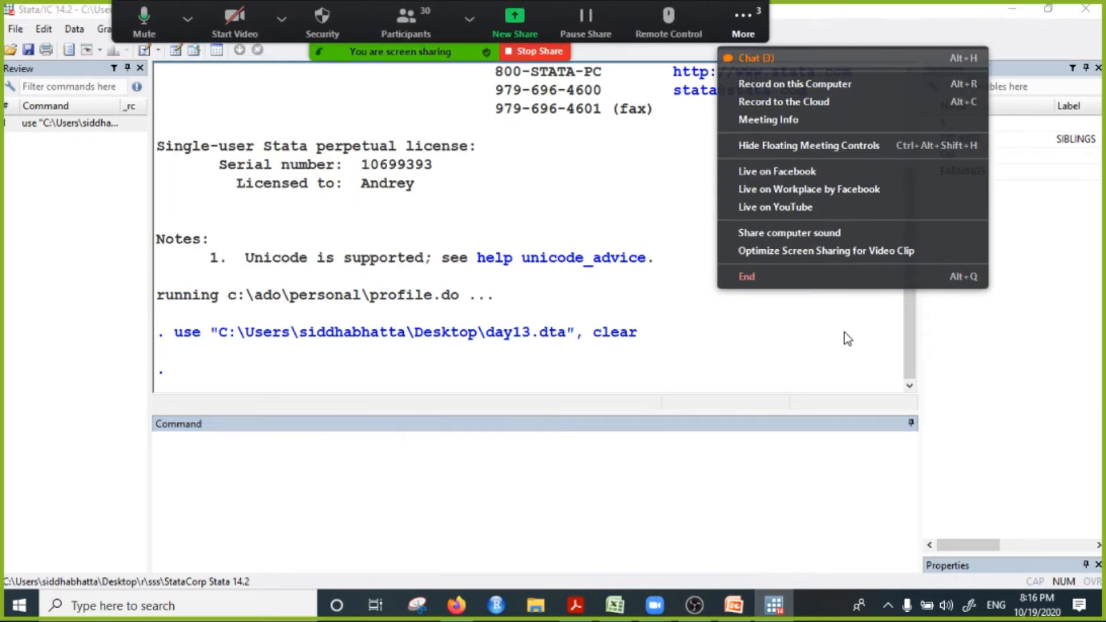
click(758, 55)
click(632, 391)
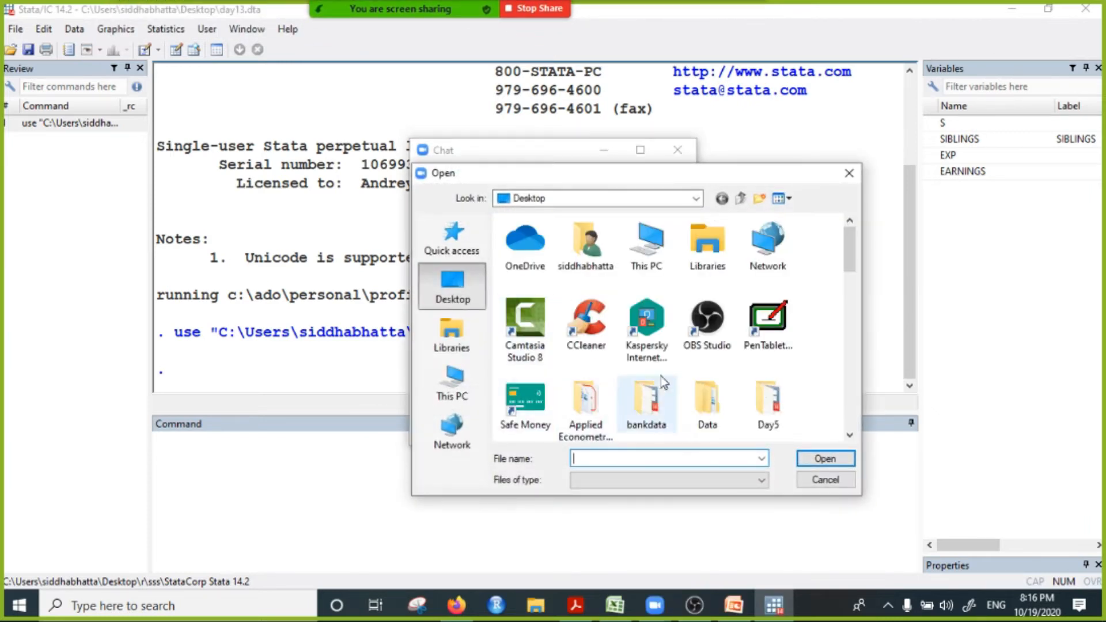
scroll(699, 410, down, 1)
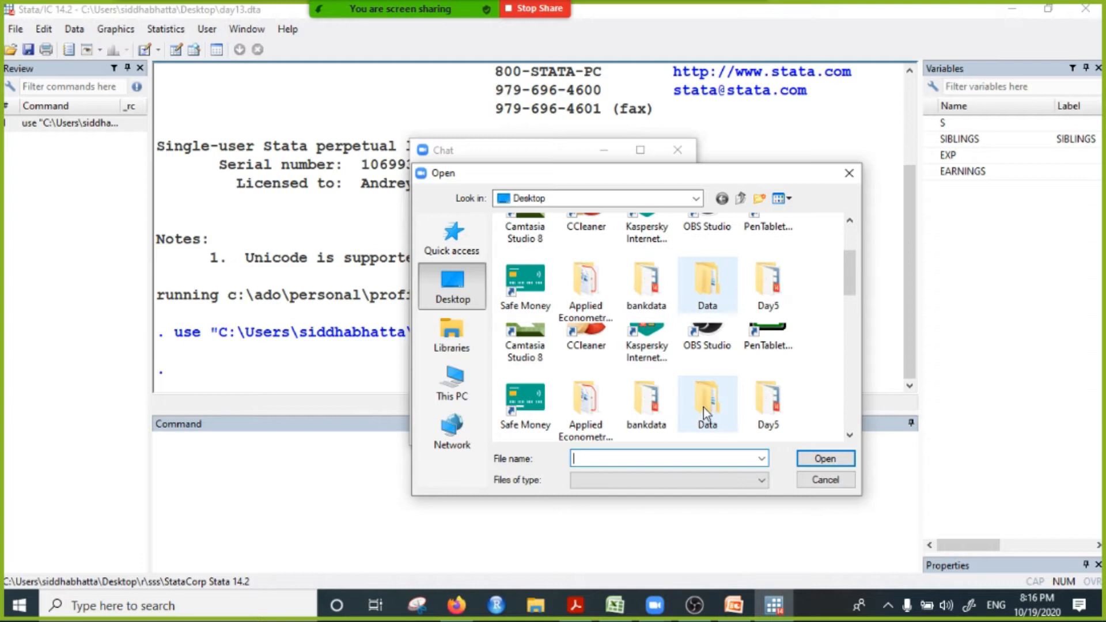
scroll(703, 407, down, 5)
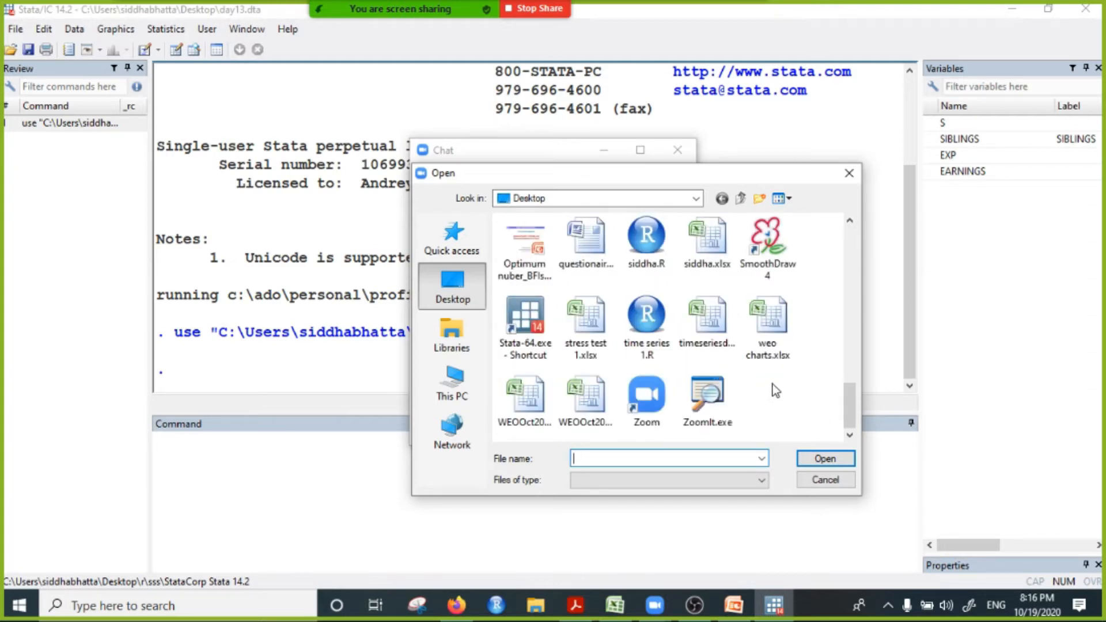
scroll(775, 390, up, 2)
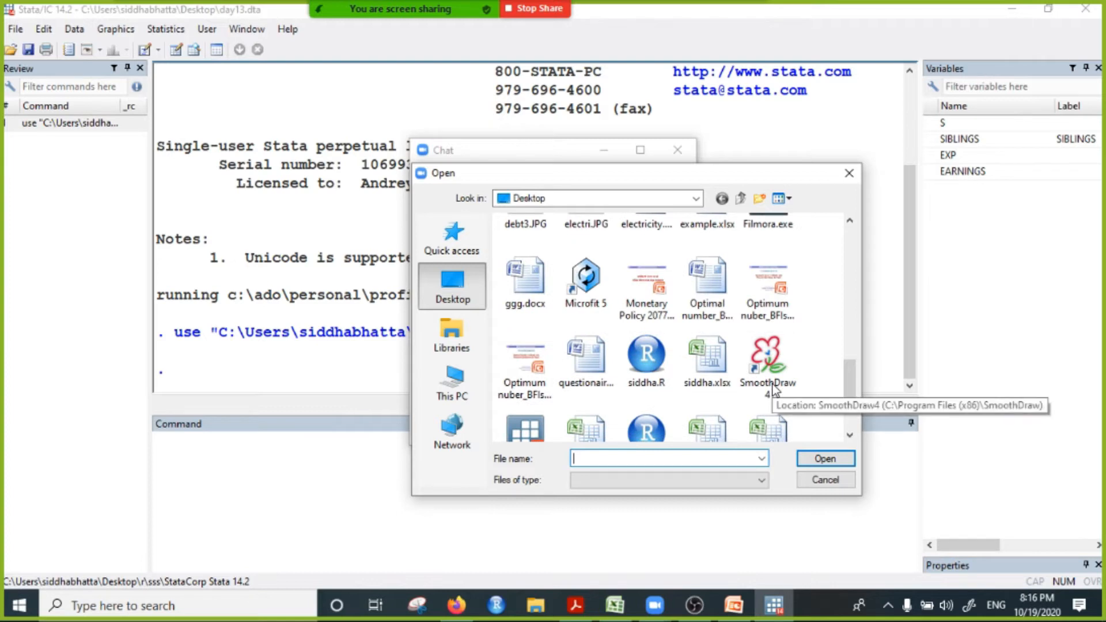
scroll(774, 390, down, 2)
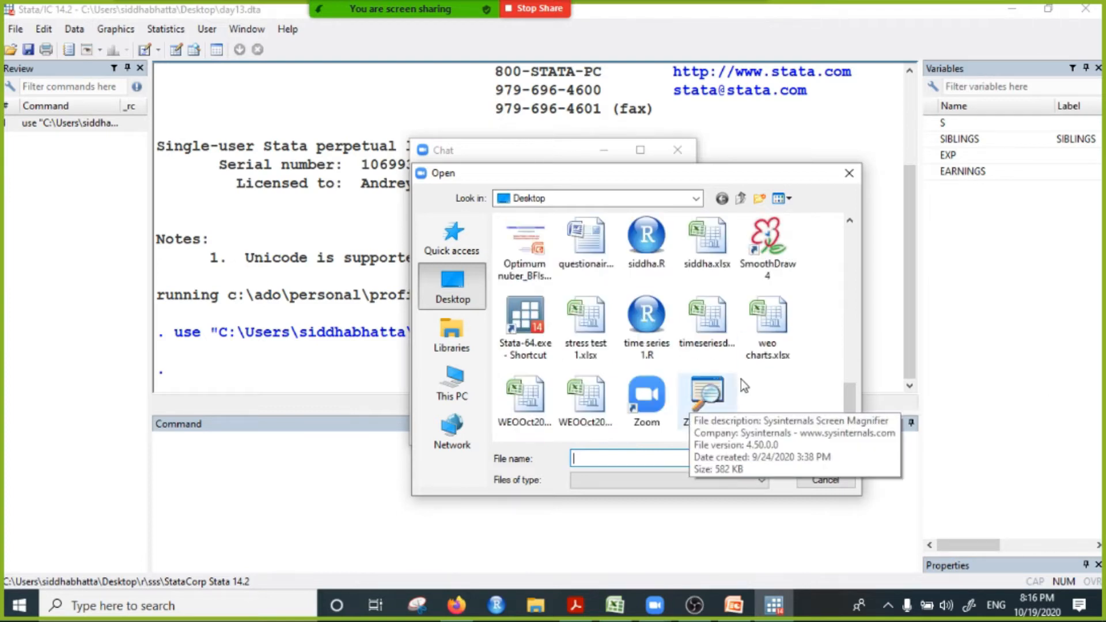
scroll(743, 375, up, 4)
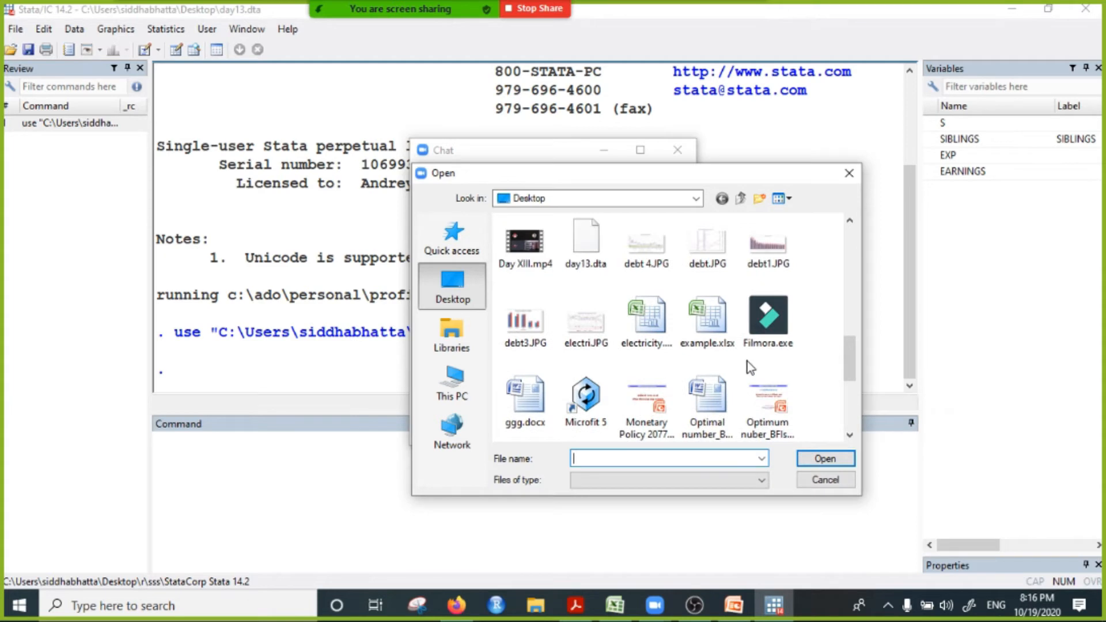
click(585, 242)
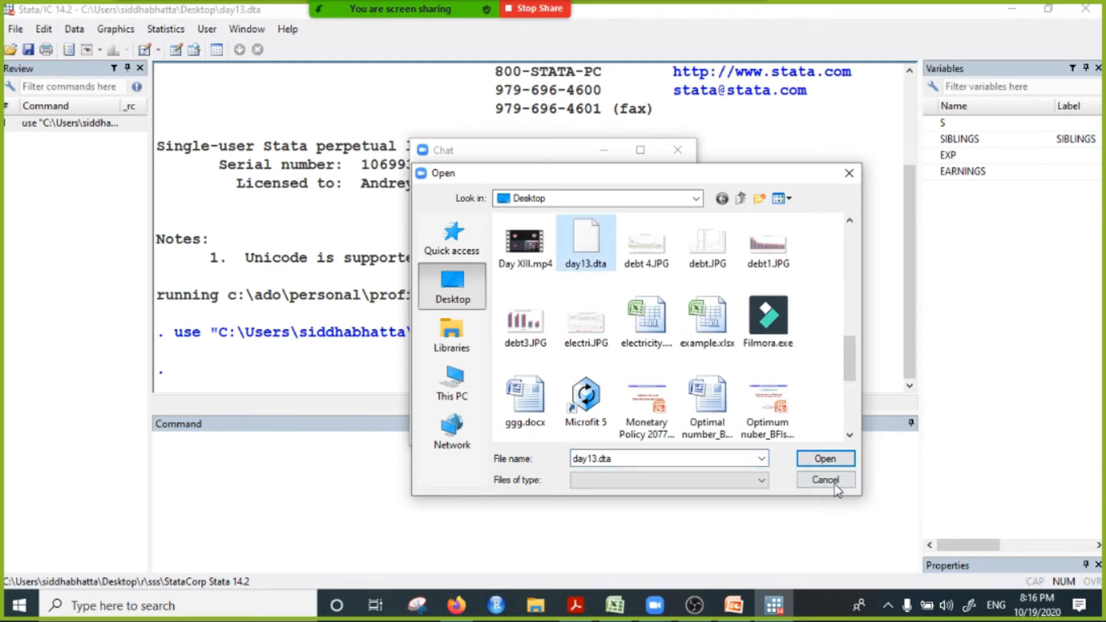
click(821, 458)
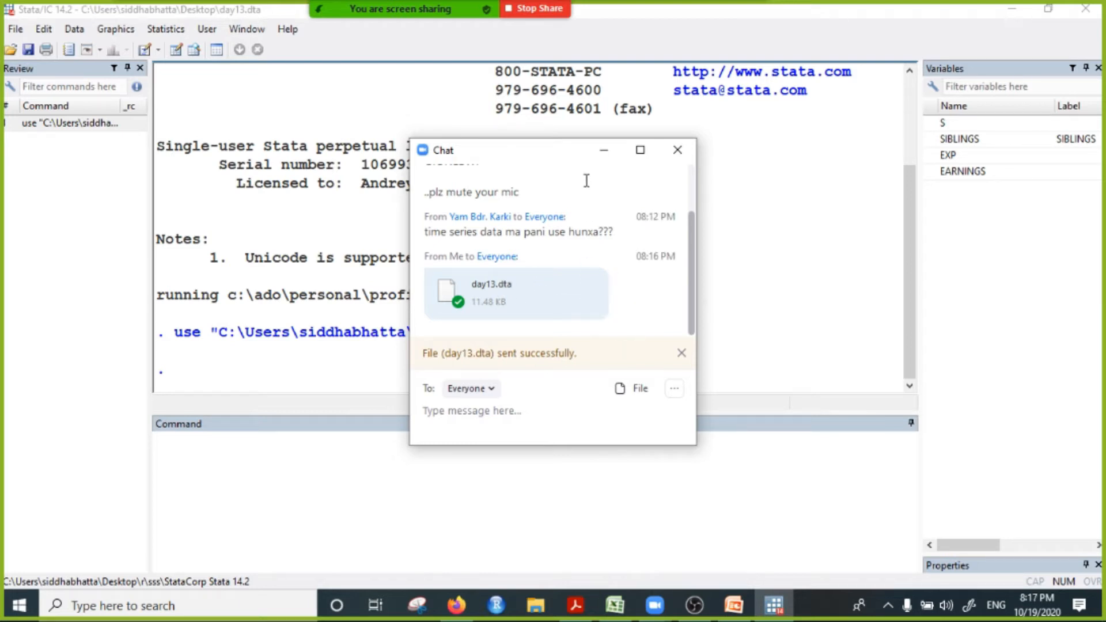
click(602, 154)
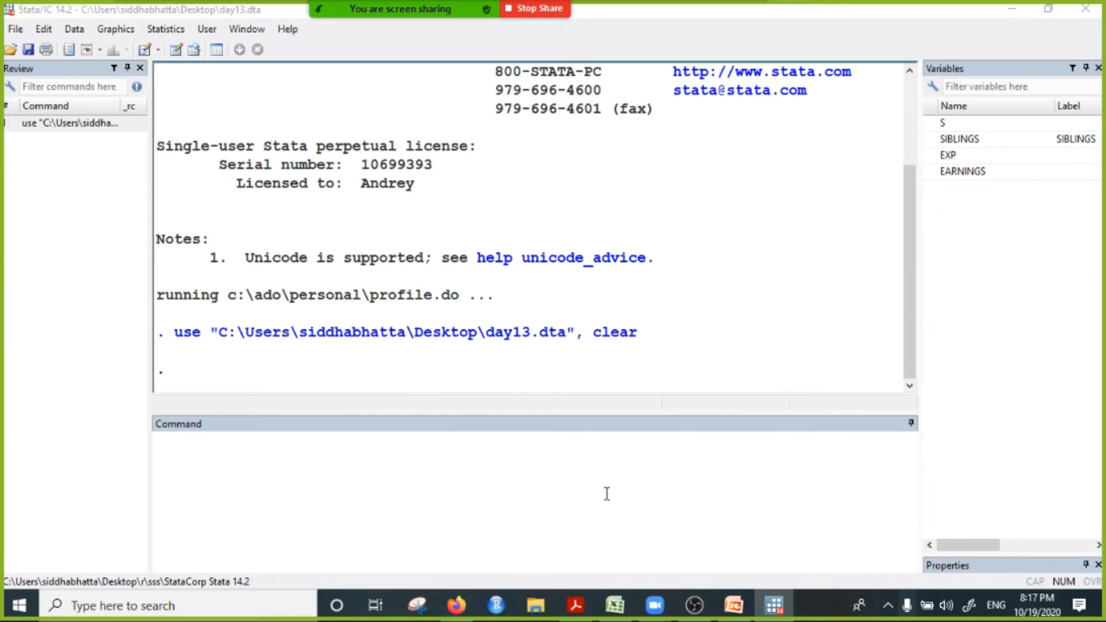
Step: Browse the dataset in the Data Editor, restore its window to a smaller size, and stop the Zoom screen share
click(193, 52)
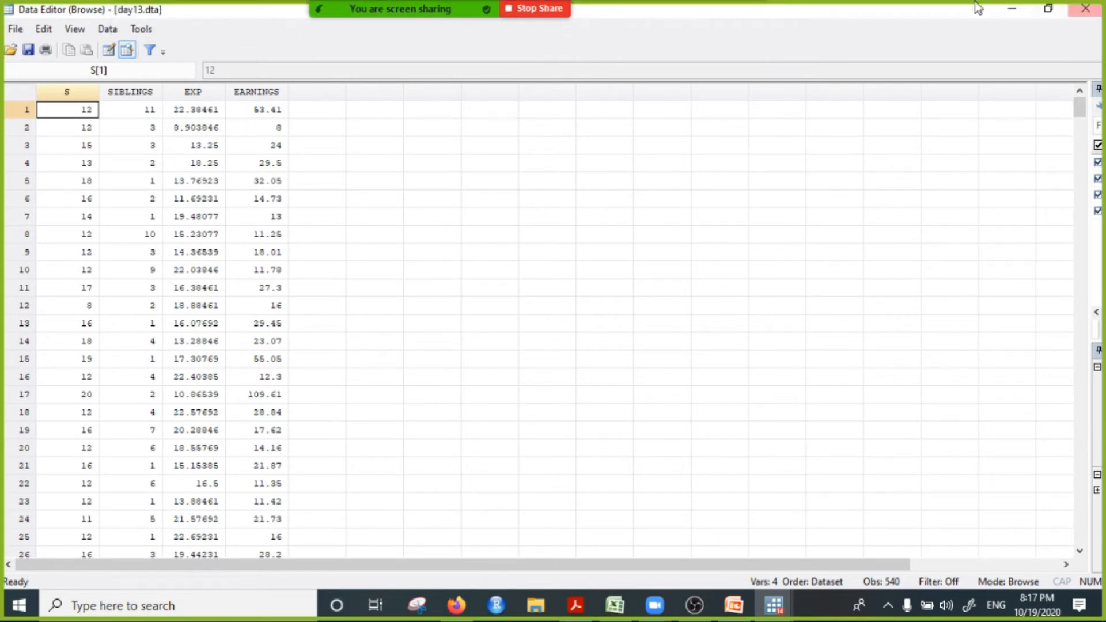
click(1048, 9)
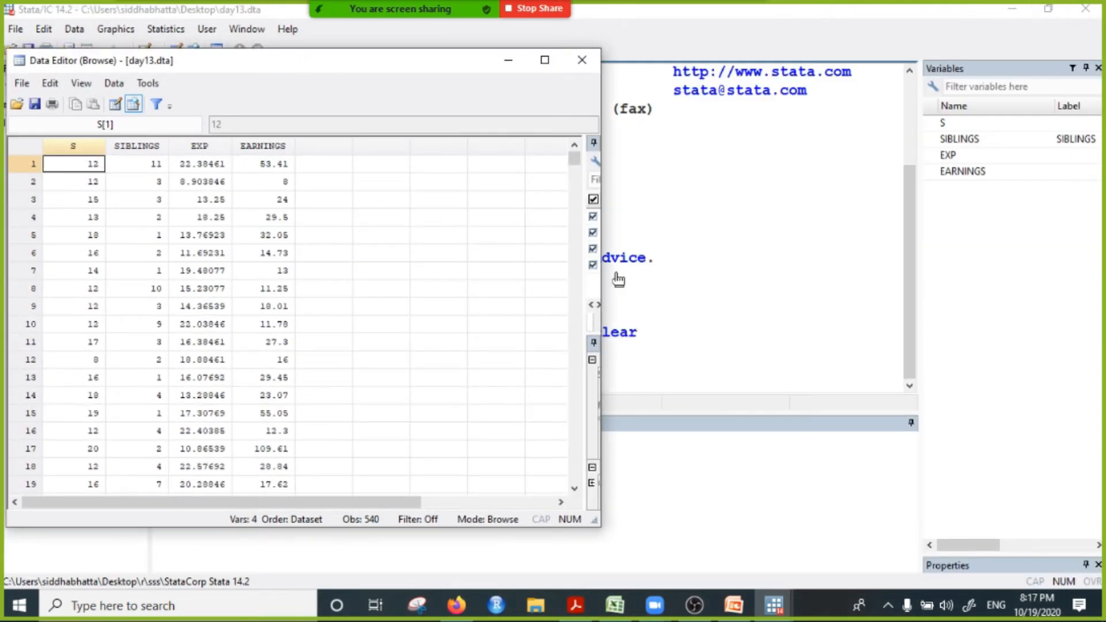
click(535, 51)
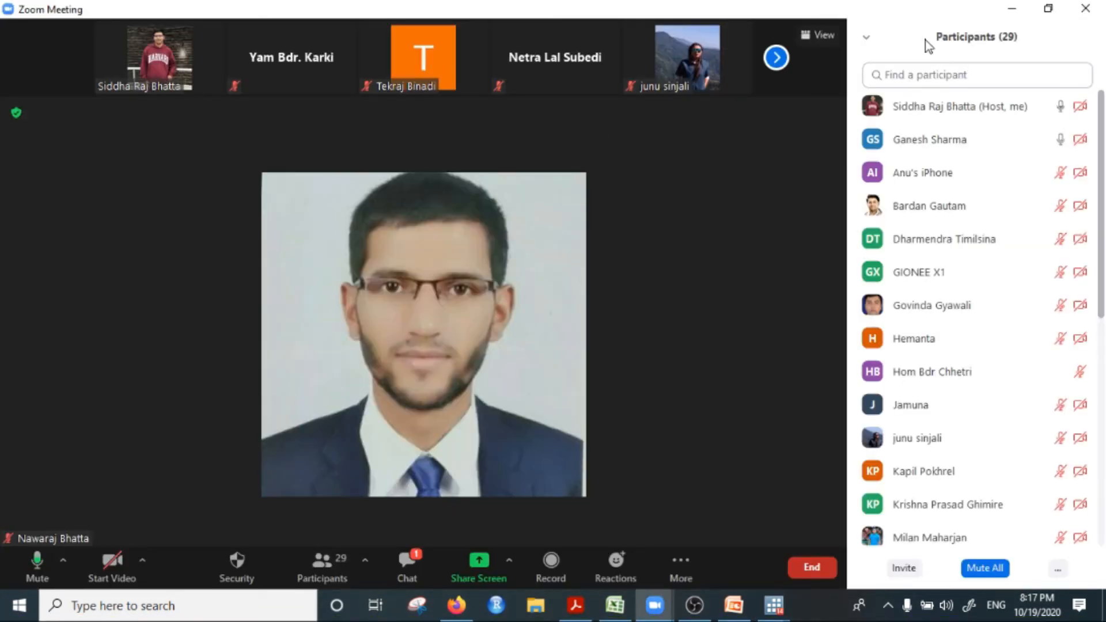
Step: Switch back to Stata's main window, browse the dataset once more, and close the Data Editor
click(777, 613)
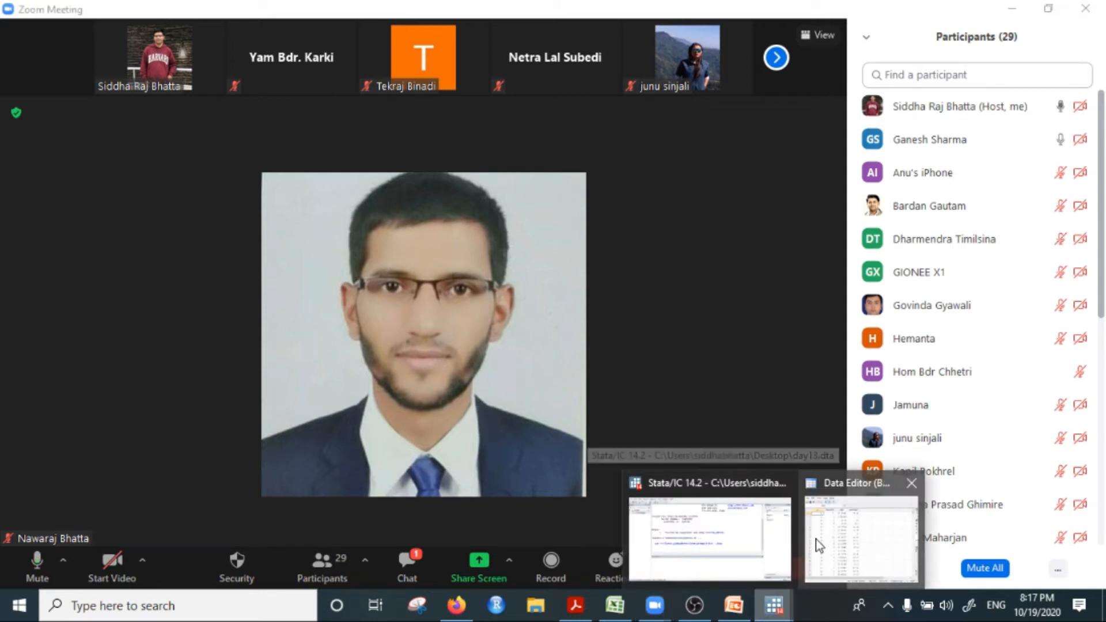
click(727, 528)
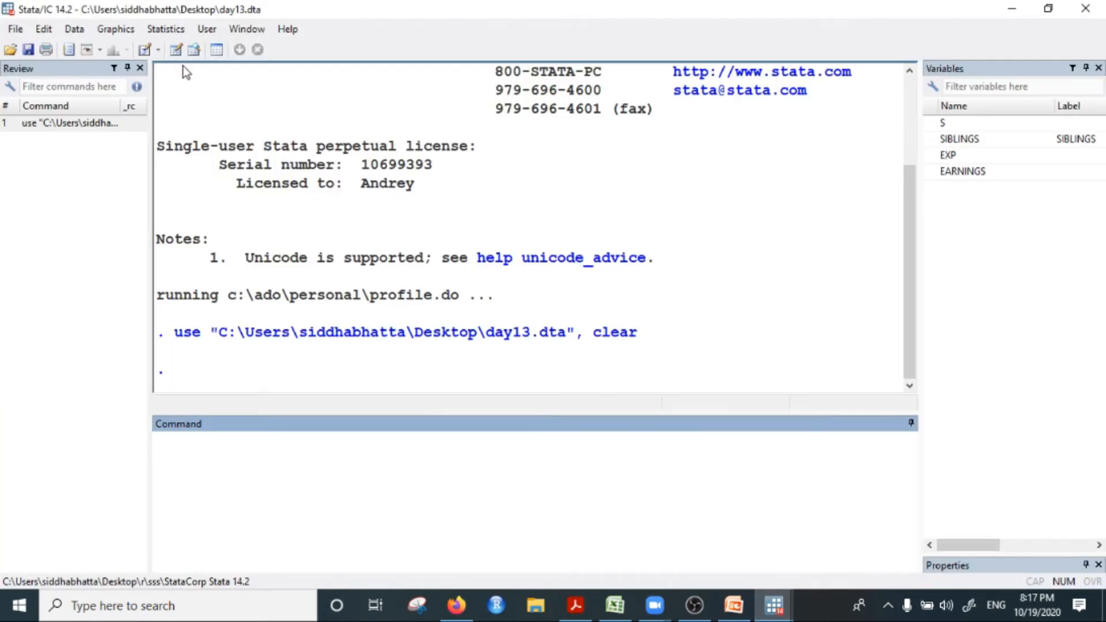
click(194, 50)
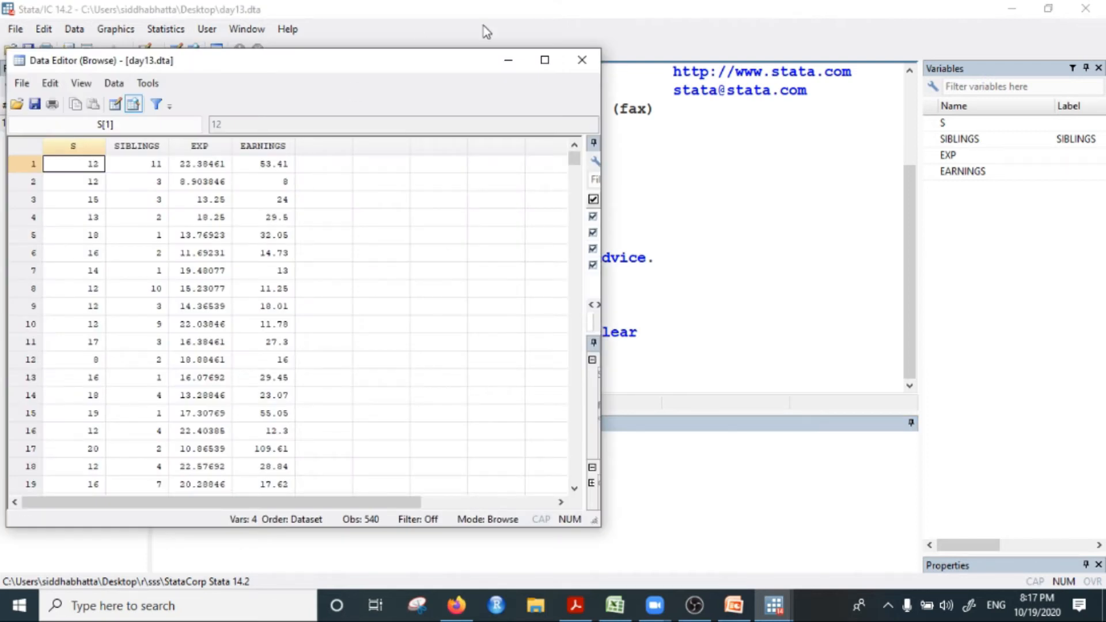
click(581, 60)
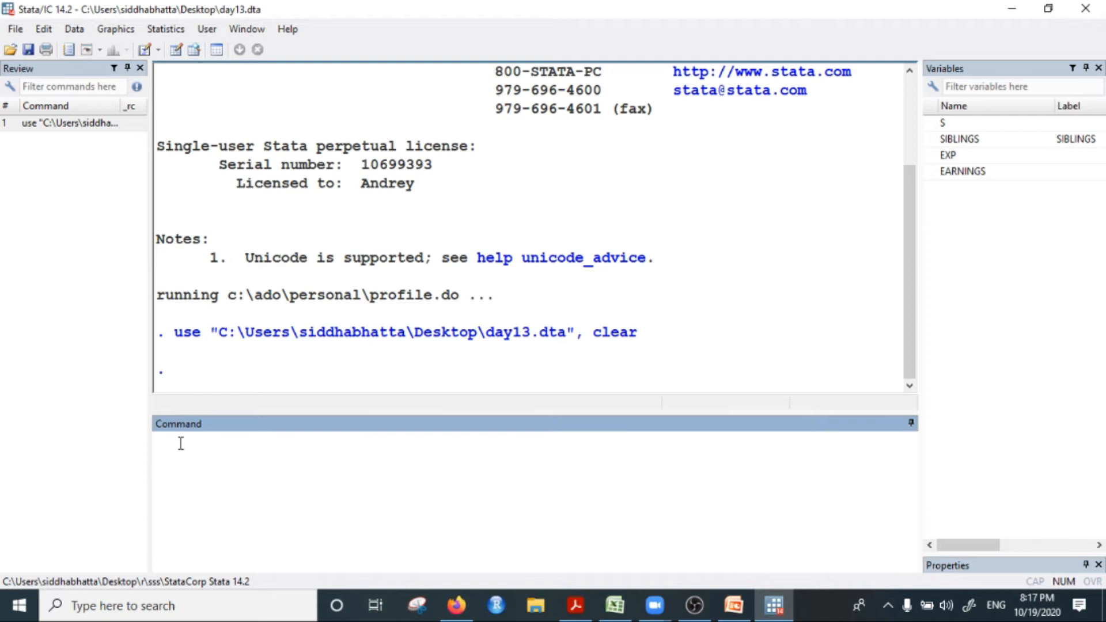
Step: Write the regression command "reg EARNINGS S" without running it, picking EARNINGS and S from the dataset's variables
text(reg)
double_click(977, 173)
double_click(953, 126)
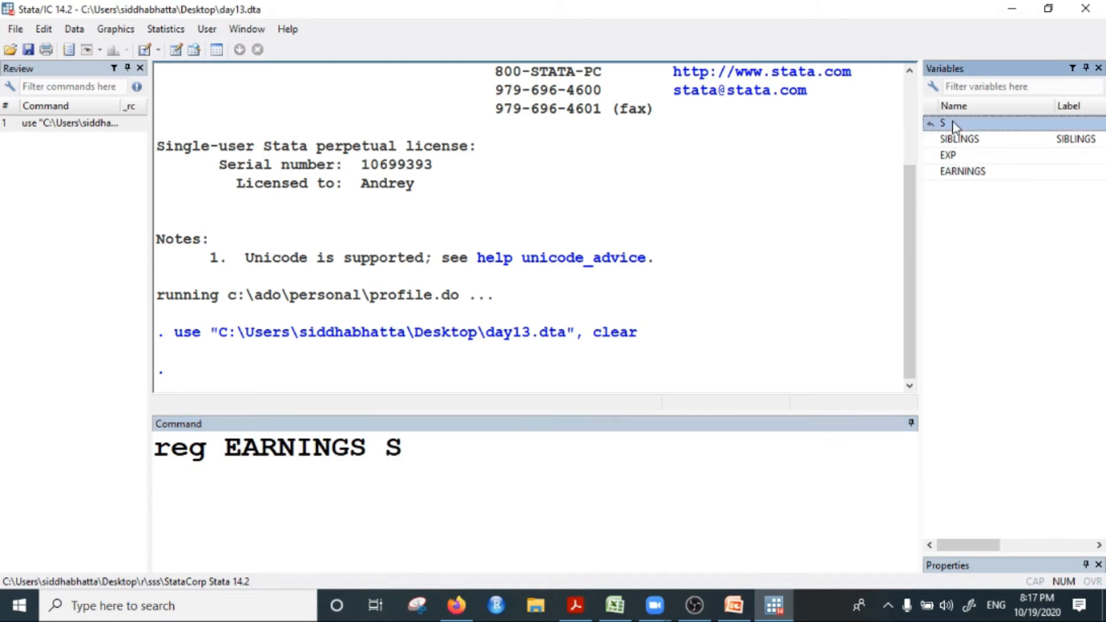
Step: Switch to the Zoom meeting and share the whole screen again with the pending Stata command in view
mouse_move(647, 609)
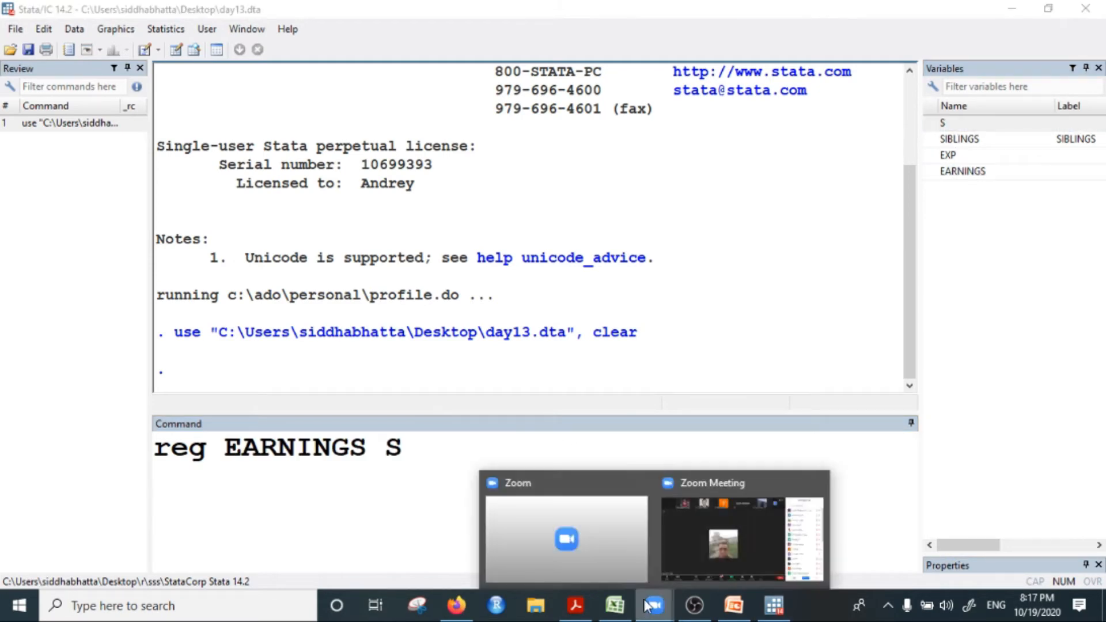
click(734, 514)
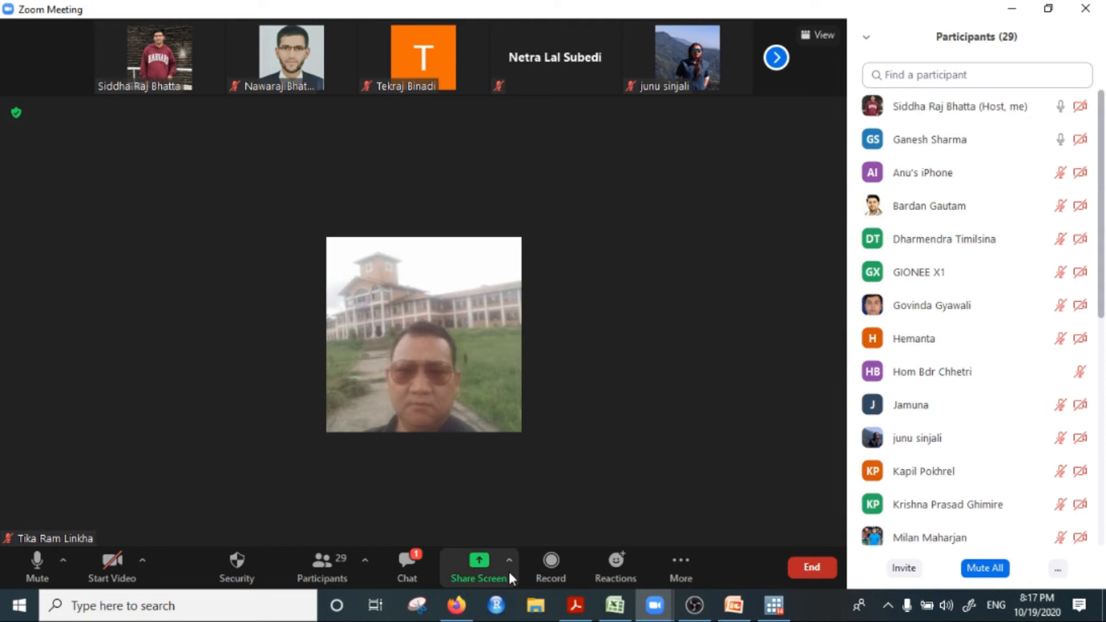
click(478, 563)
double_click(222, 173)
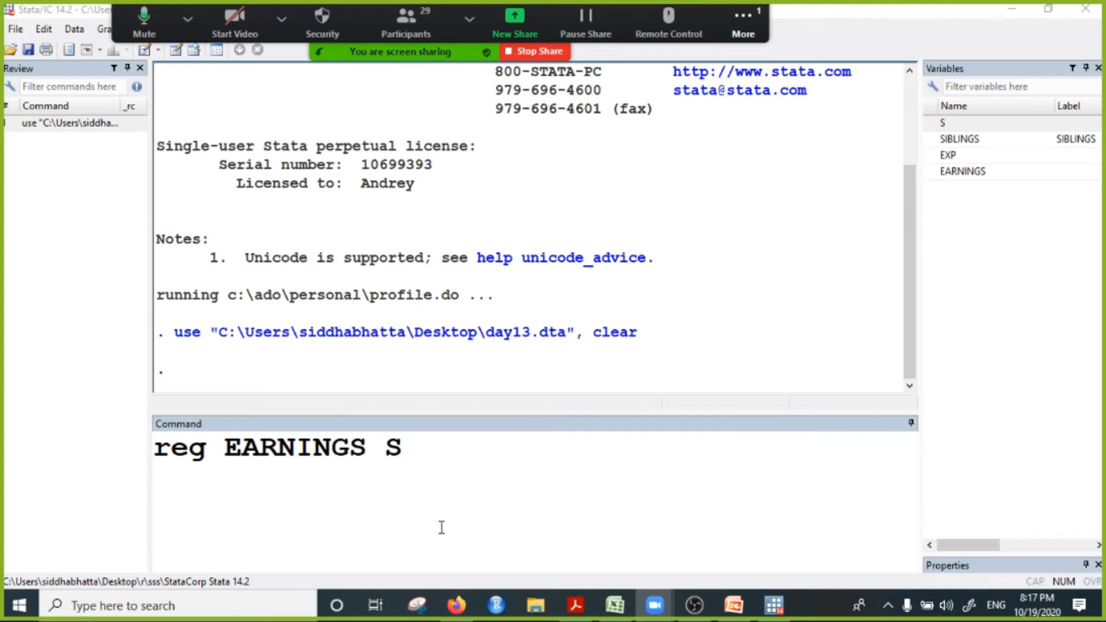
Step: Run the command "reg EARNINGS S" to regress earnings on schooling
click(437, 482)
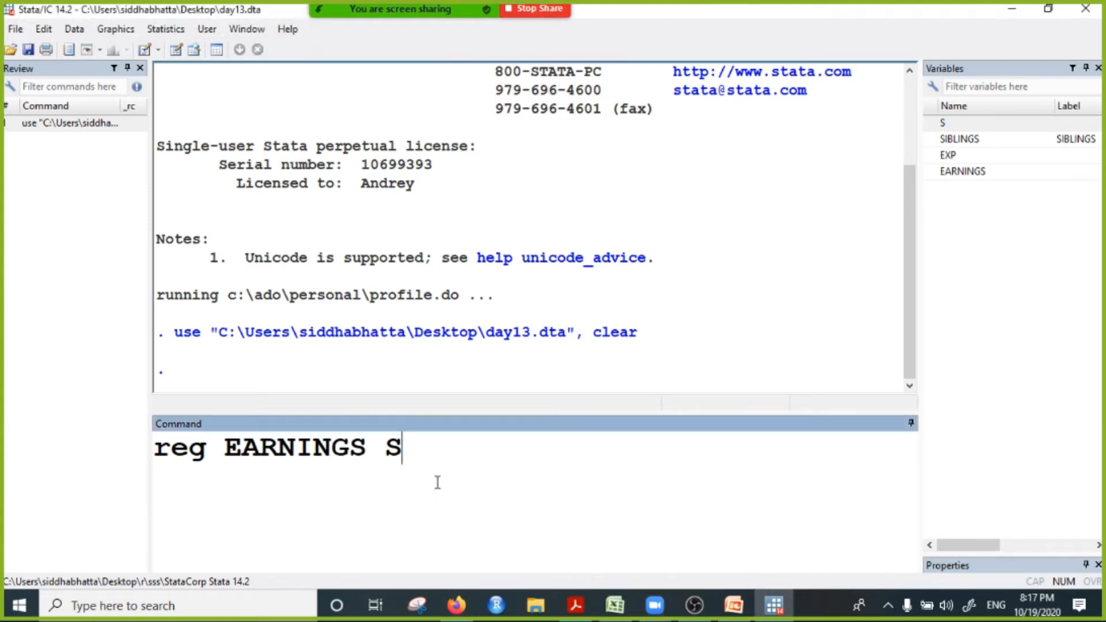
click(206, 455)
click(383, 452)
click(422, 441)
key(Return)
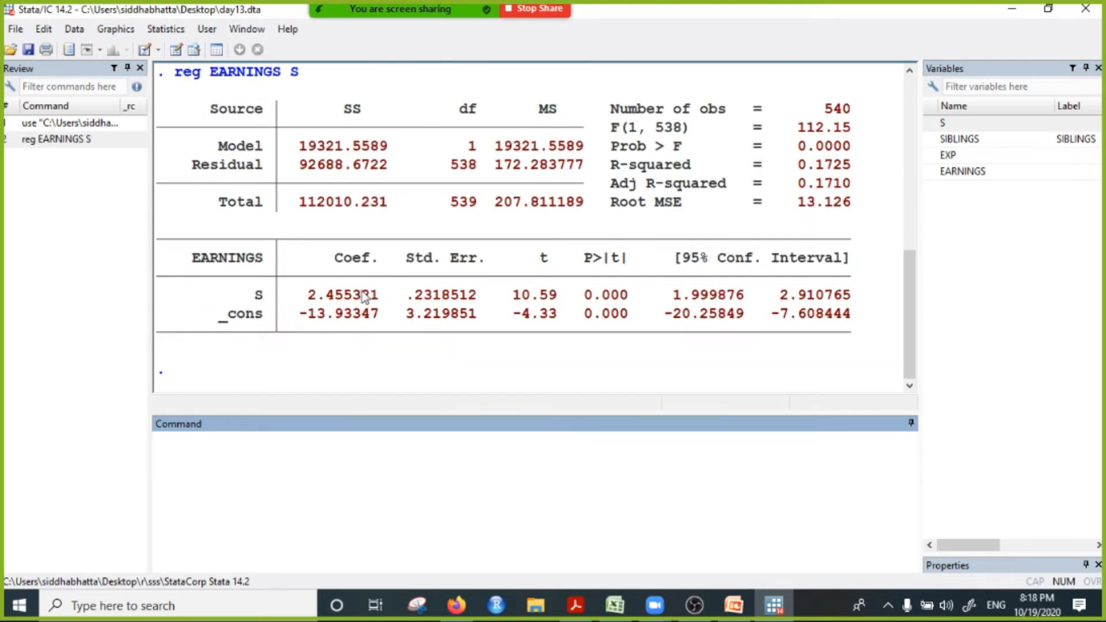
Step: Highlight the coefficient of S in the regression output to examine it, and return to the empty command line
drag(304, 296, 380, 294)
click(378, 301)
drag(300, 295, 343, 300)
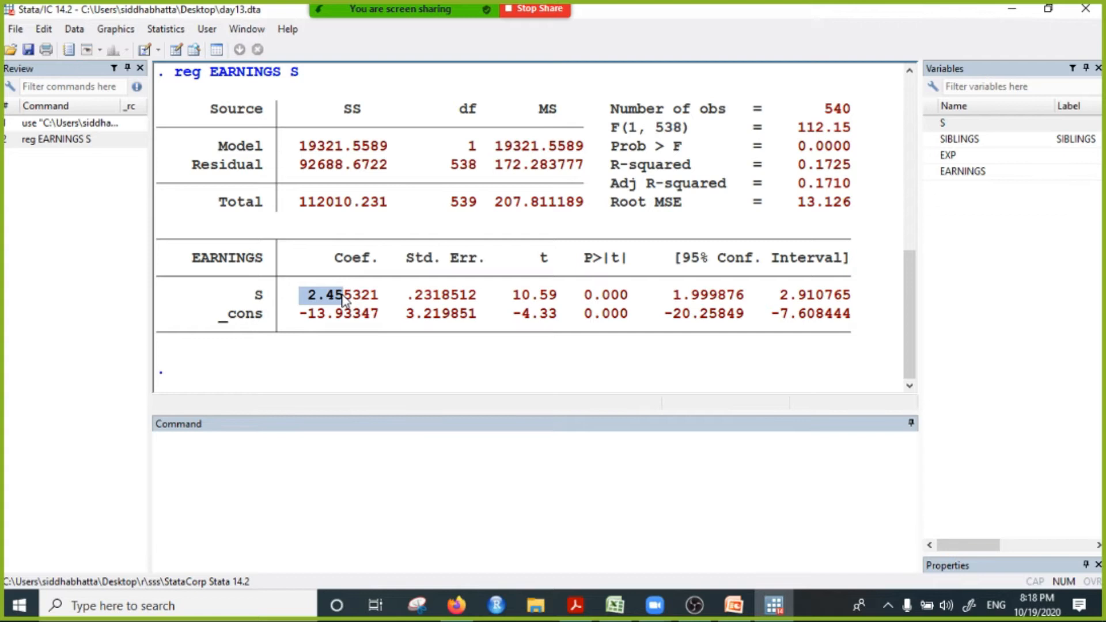
click(294, 459)
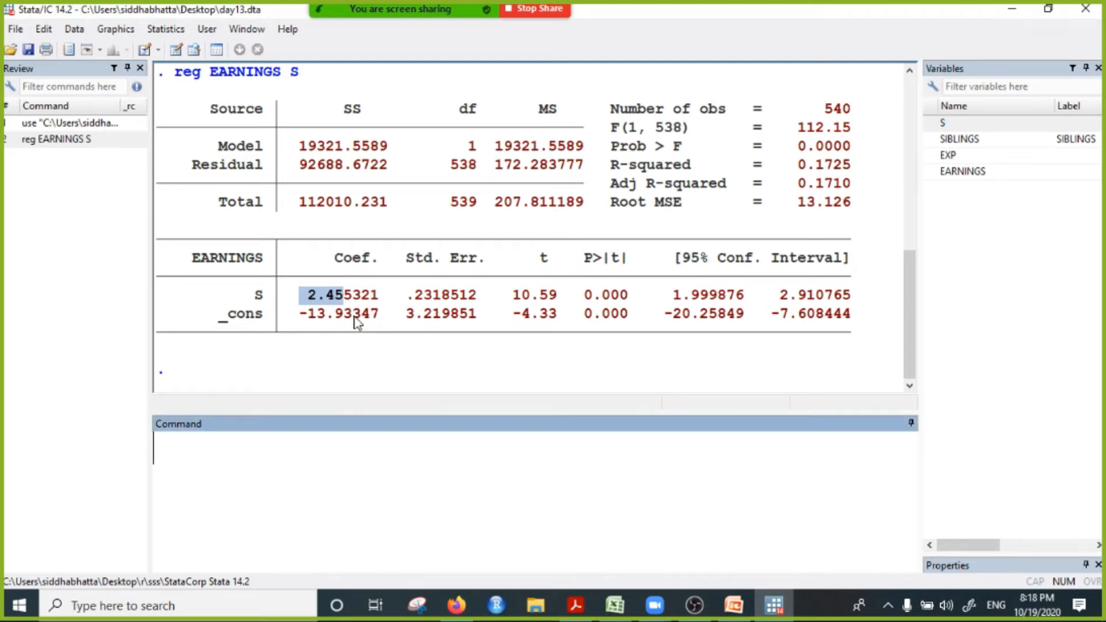
Step: Highlight the coefficient of S in the output and write the model "wage =a+b*edu+e" on the command line without running it
drag(303, 296, 380, 298)
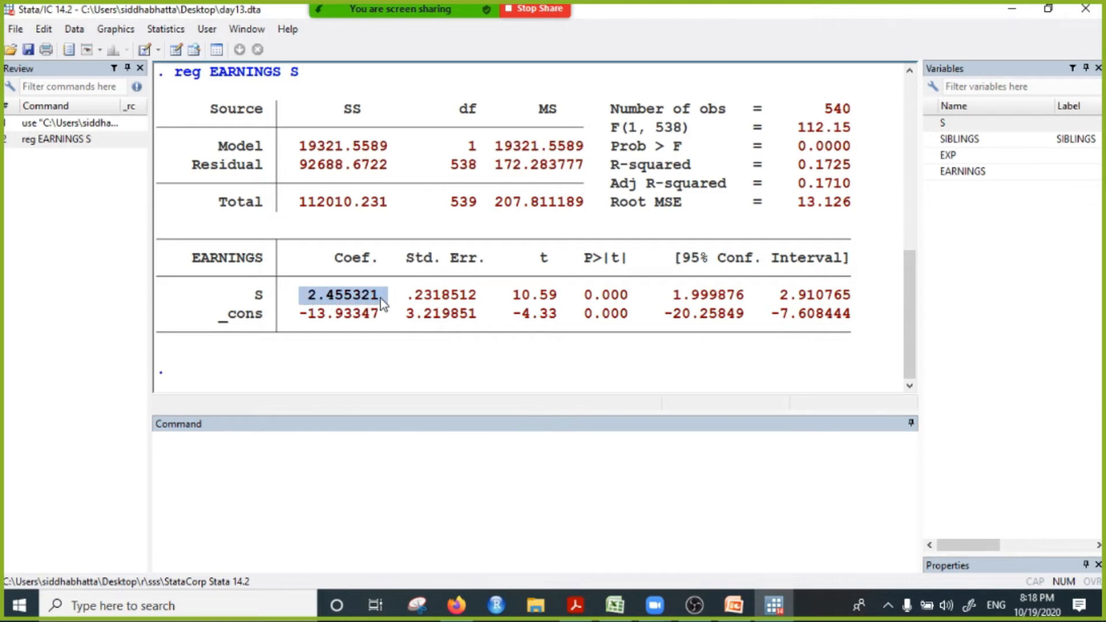
click(263, 452)
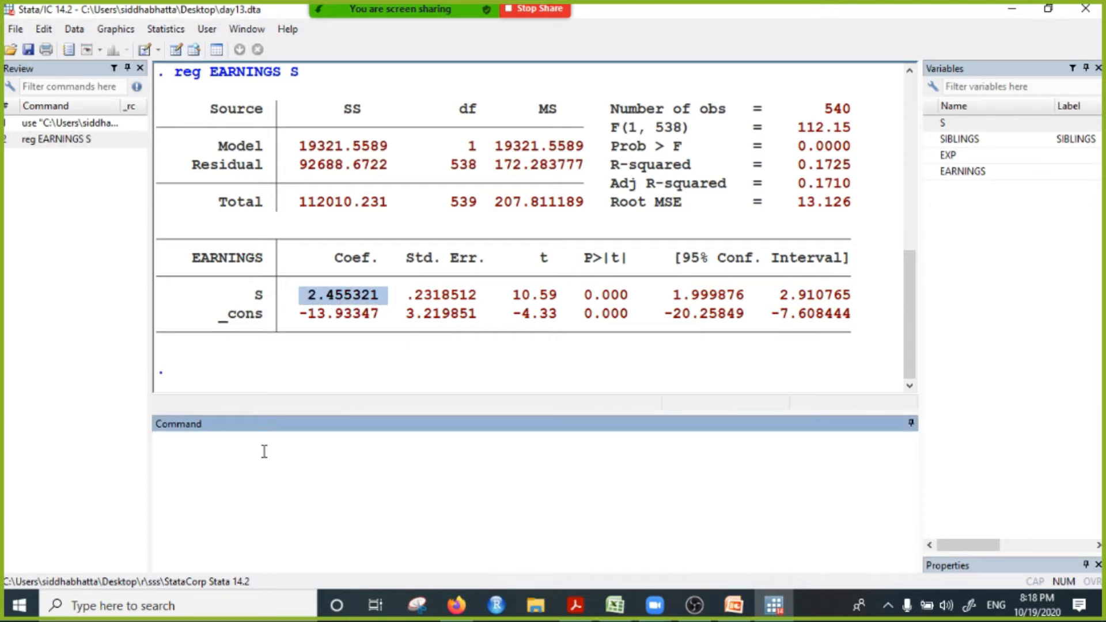
text(wage =a+)
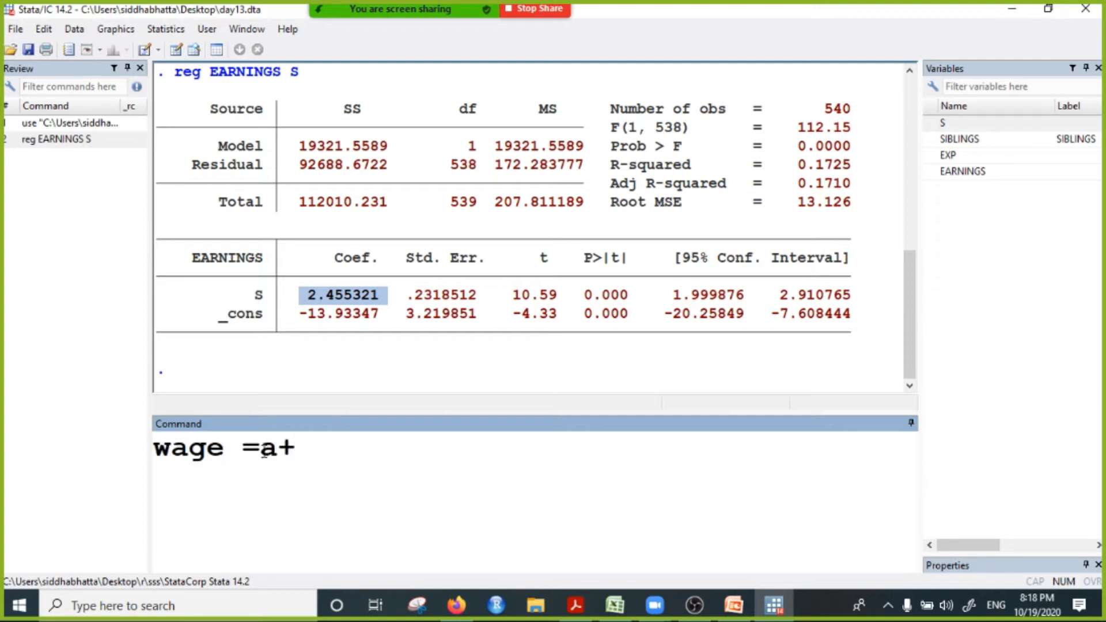
text(b*ed)
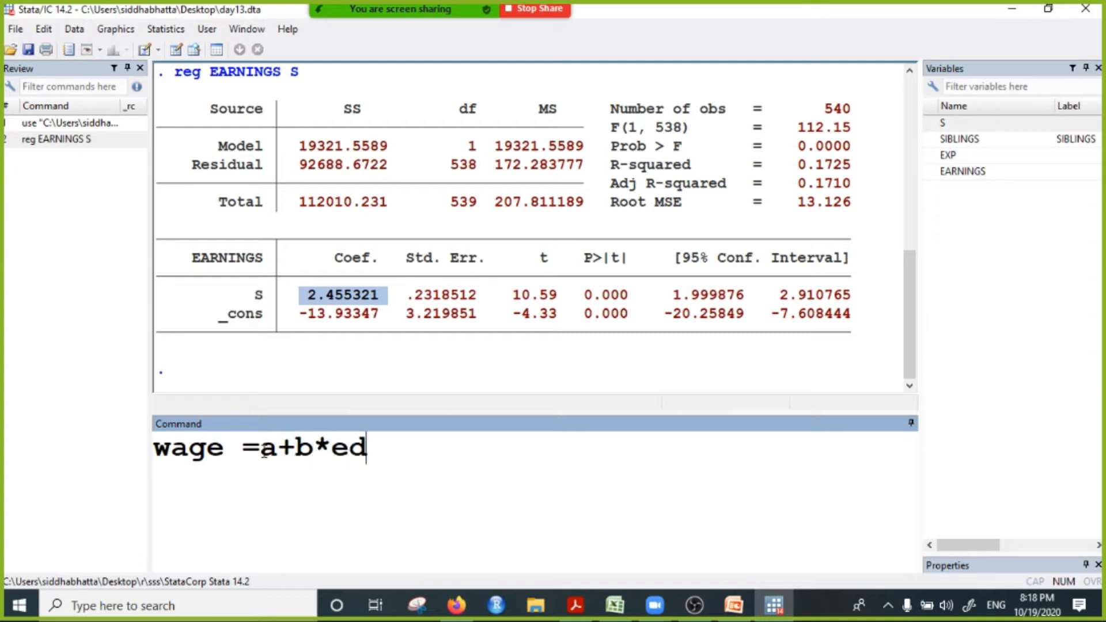
text(u=++)
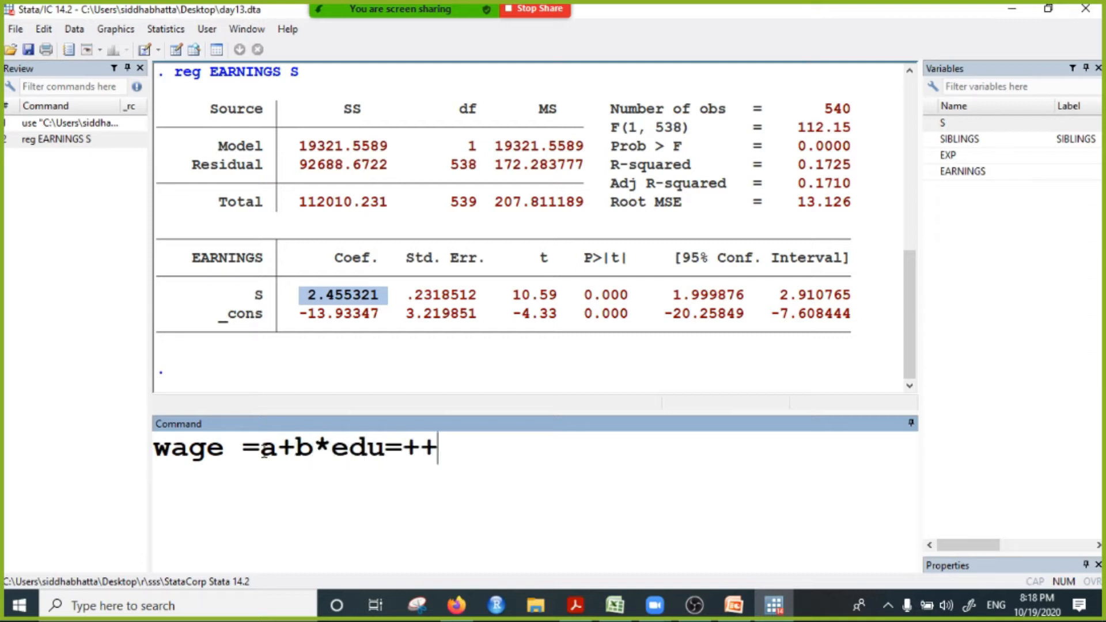
key(BackSpace)
key(BackSpace)
key(BackSpace)
text(+e)
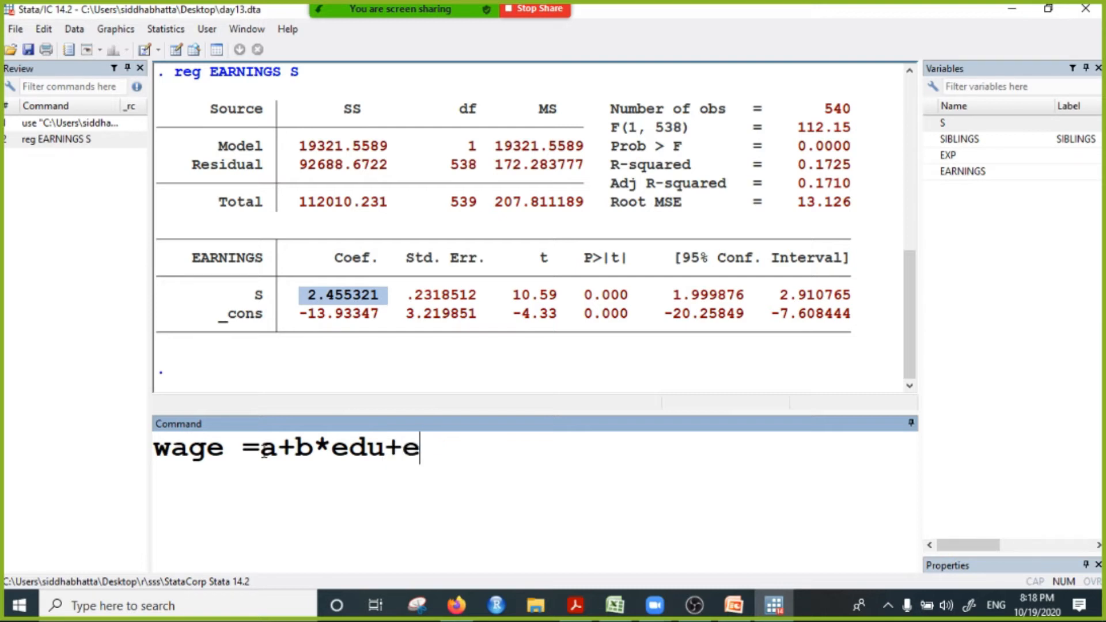
text((ab)
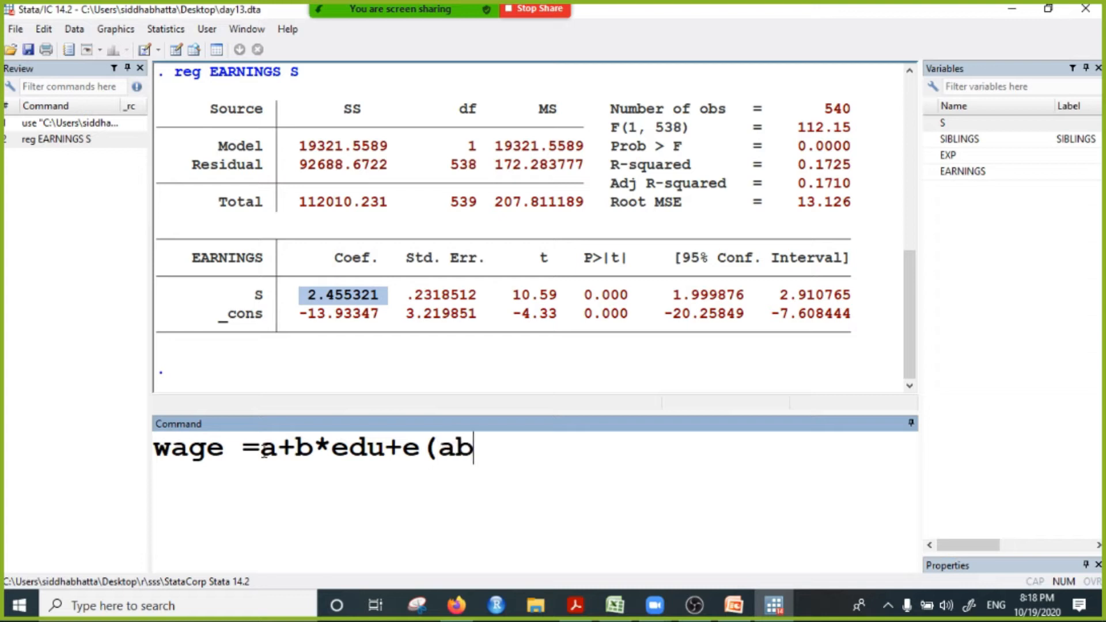
text(ility))
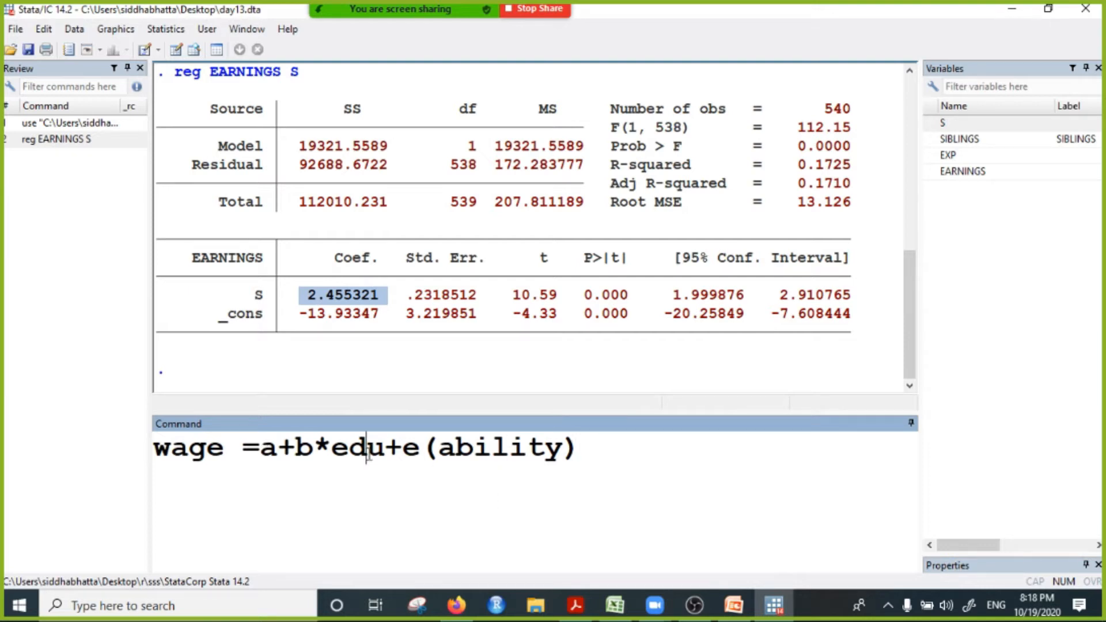
Step: Examine the wage equation by pointing in turn at ability, edu and wage to trace how they relate
click(520, 447)
click(485, 446)
click(363, 455)
click(208, 458)
click(471, 454)
click(358, 452)
click(226, 447)
drag(474, 449, 484, 447)
click(363, 452)
click(225, 452)
click(498, 448)
click(369, 454)
click(477, 447)
Step: Insert two spaces before e(ability) in the wage equation and trace the link between edu and ability
click(403, 447)
click(349, 450)
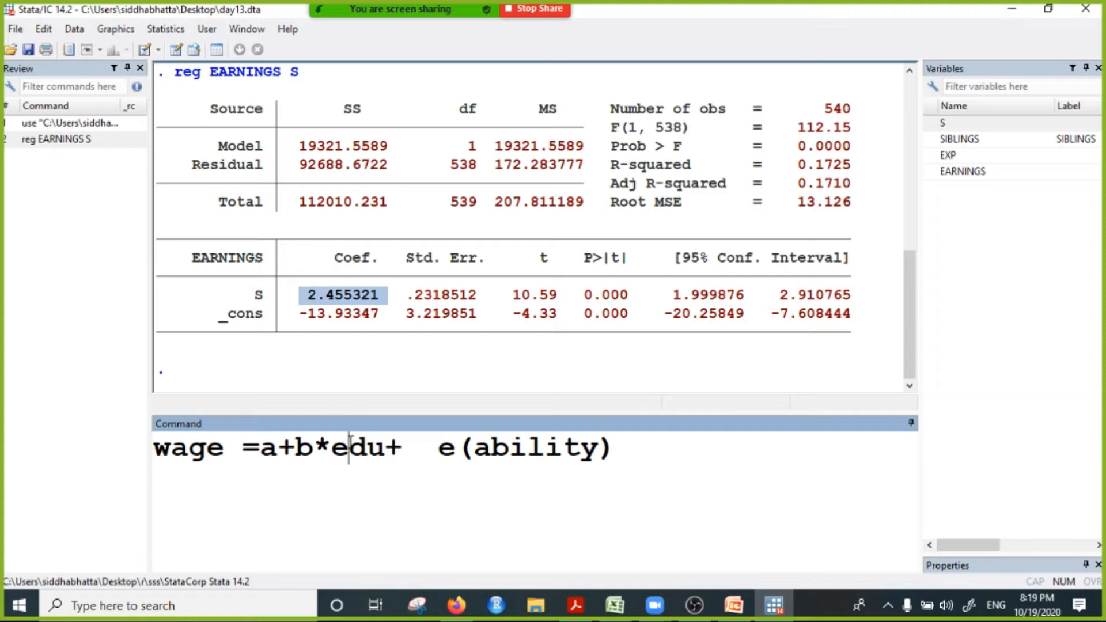
drag(349, 448, 724, 414)
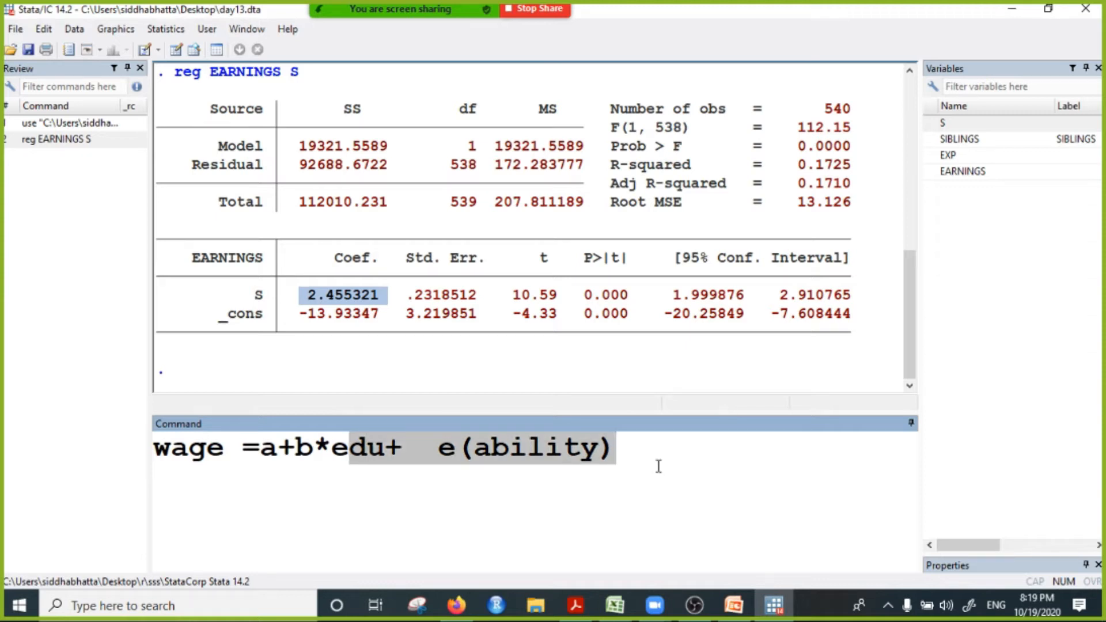
click(437, 455)
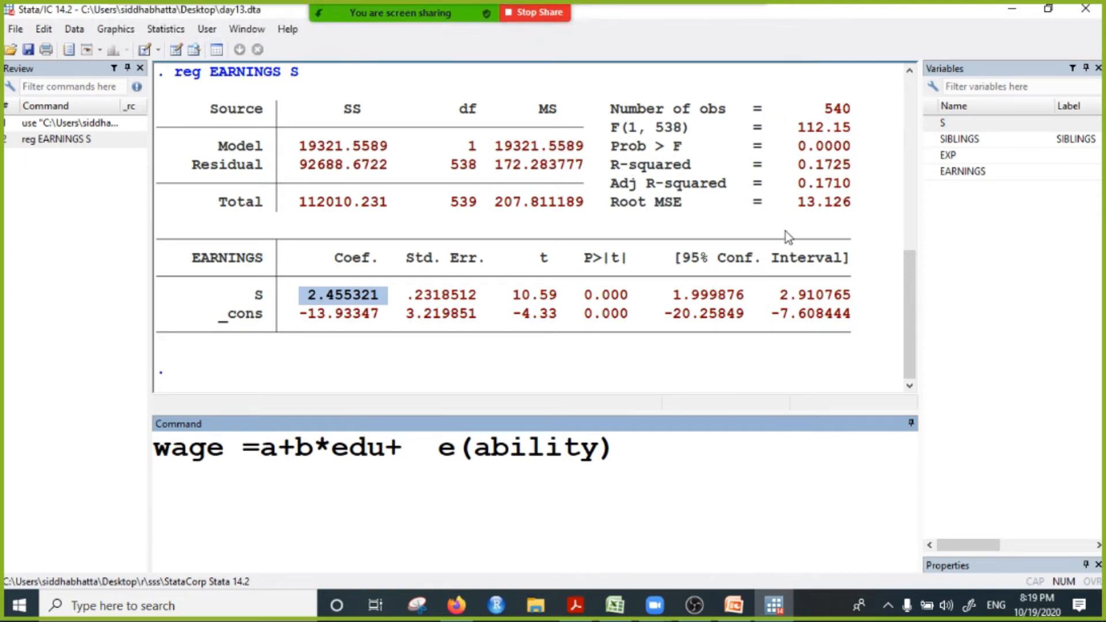
click(509, 448)
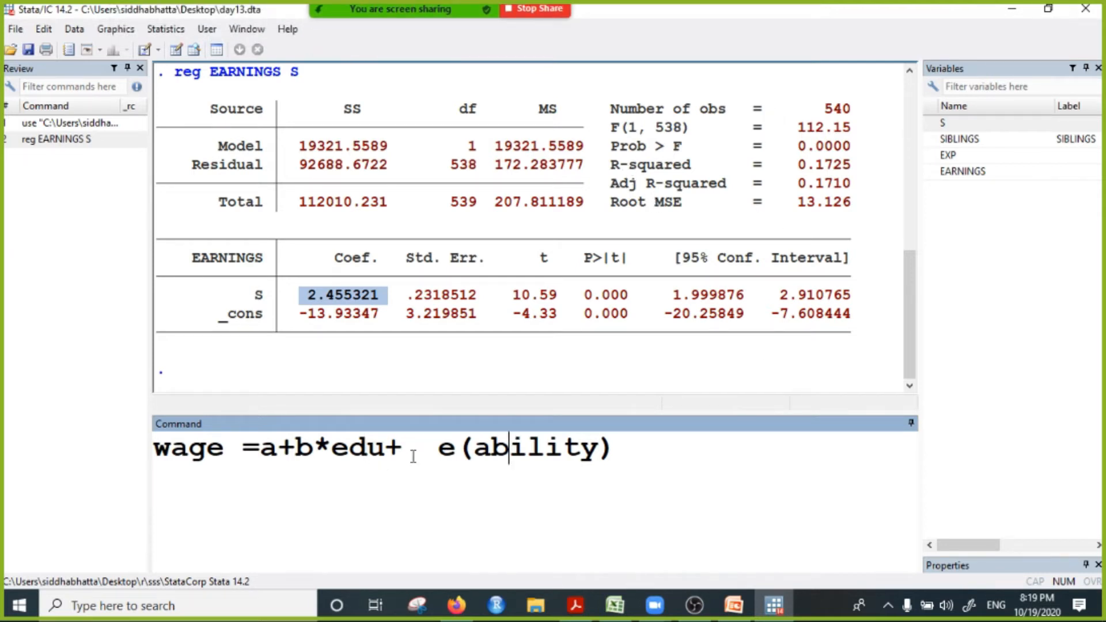
click(367, 449)
click(492, 462)
click(338, 461)
Step: Add the note "# instrumnt 1. correlated with edu" after the wage equation as the first instrument condition
click(658, 465)
text(# instrumnt)
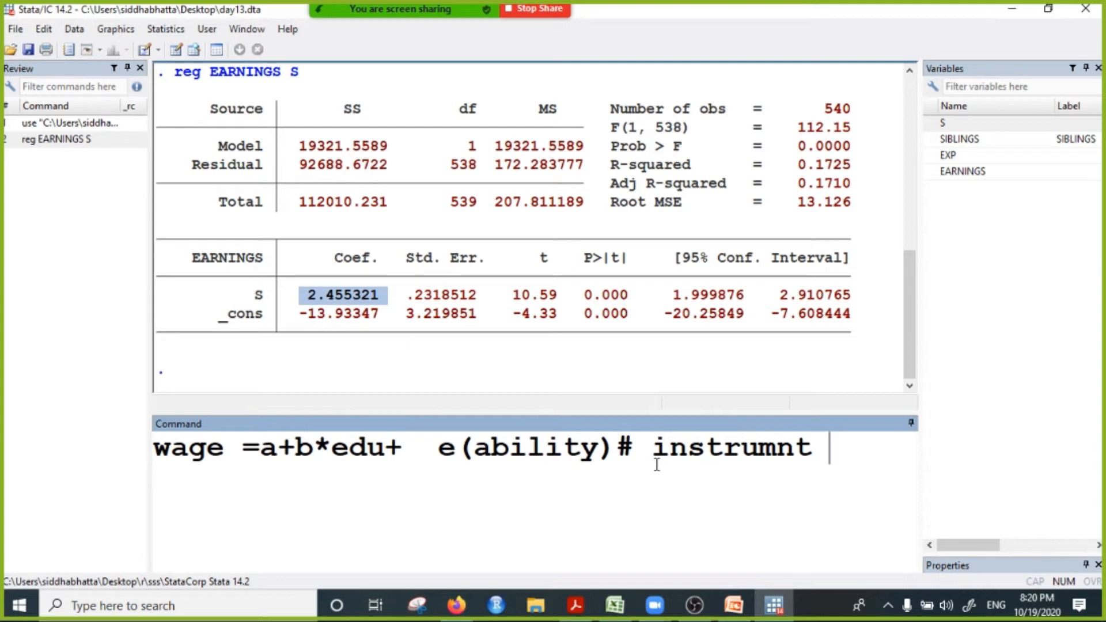
text(1. co)
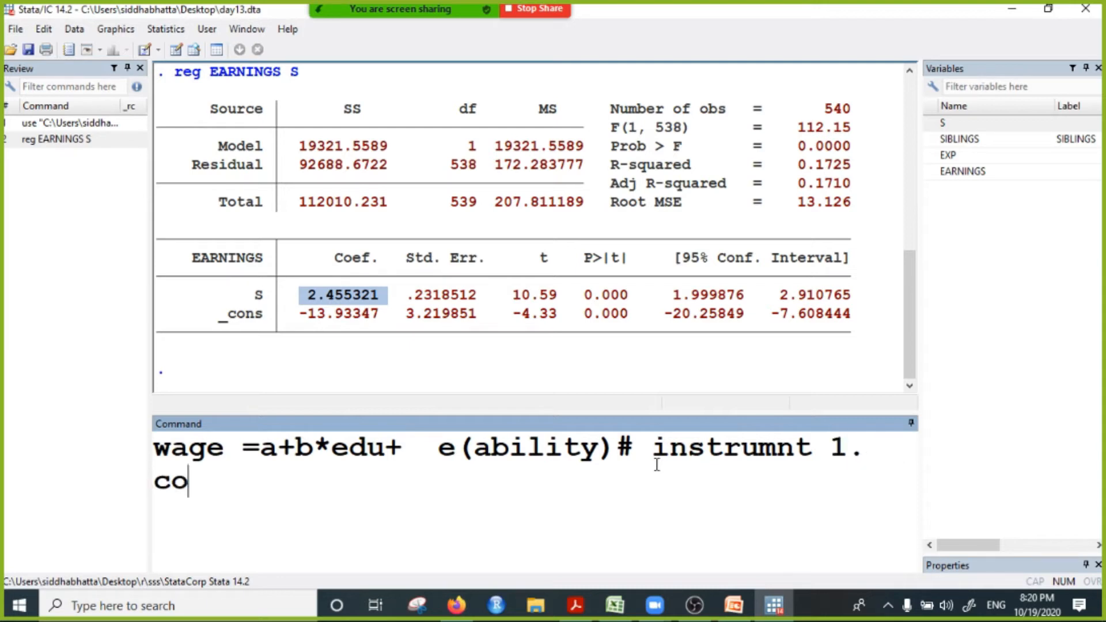
text(rrelate)
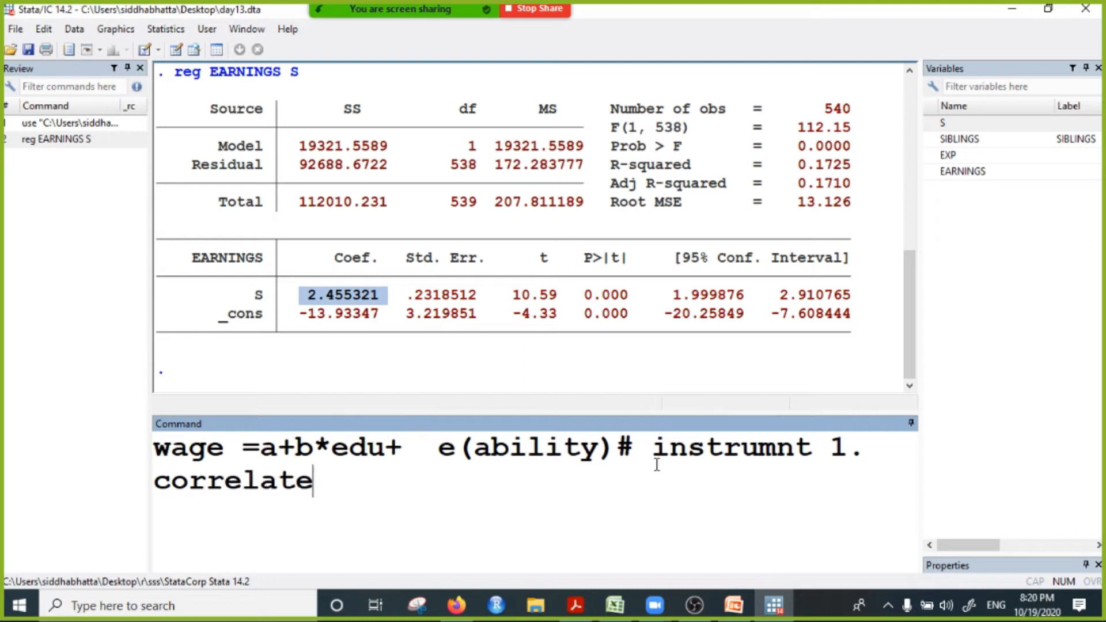
text(d with edu)
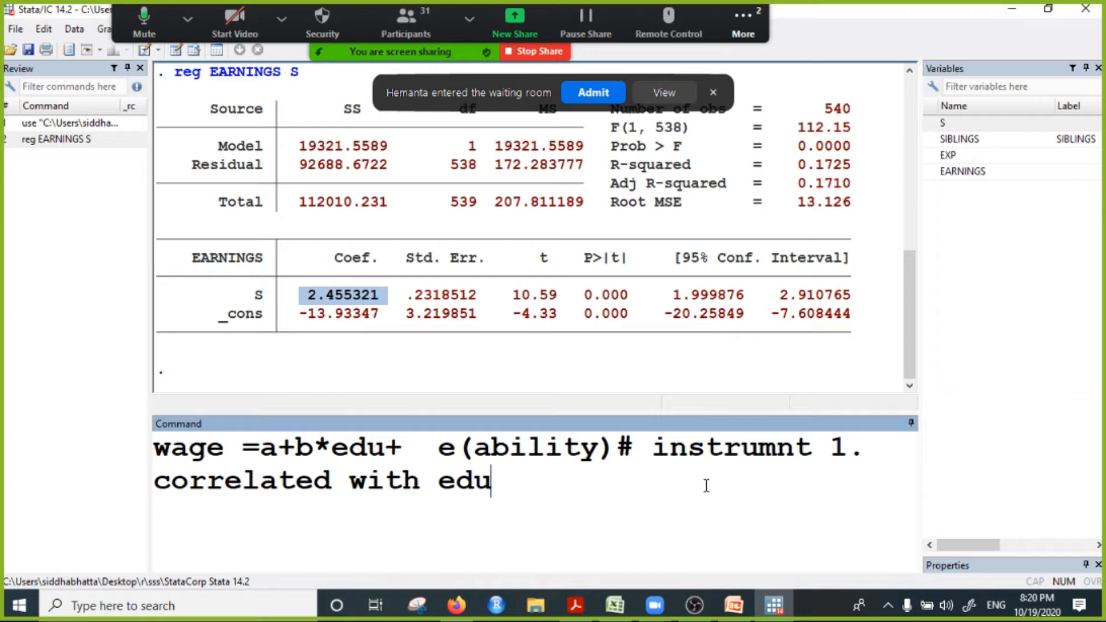
Step: Admit the participant from the Zoom waiting room and highlight edu in the wage equation
click(593, 92)
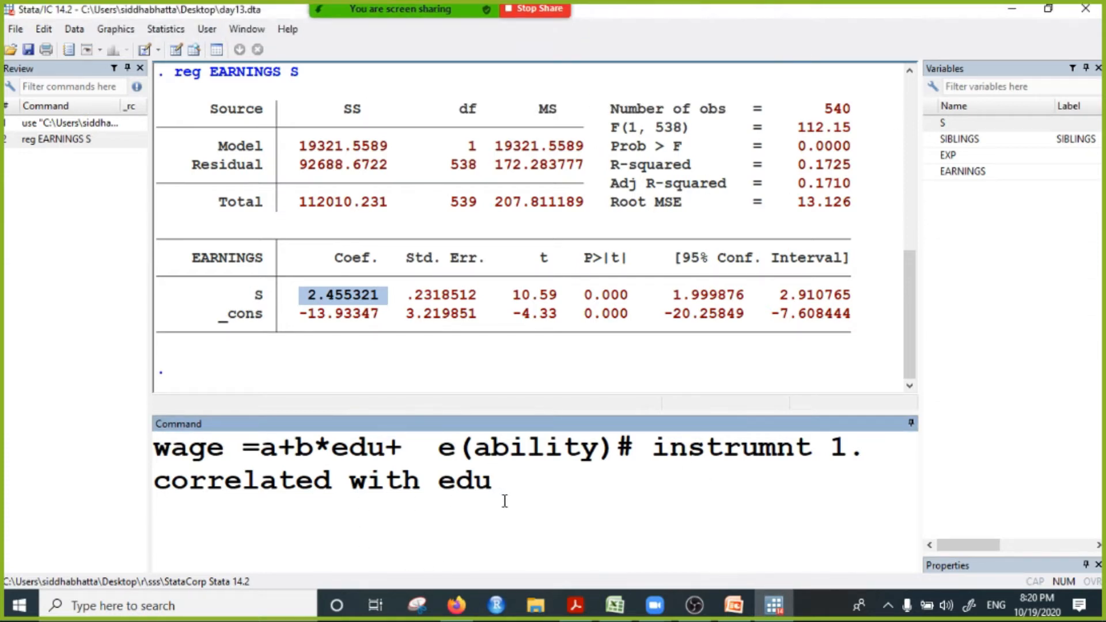
drag(330, 447, 378, 448)
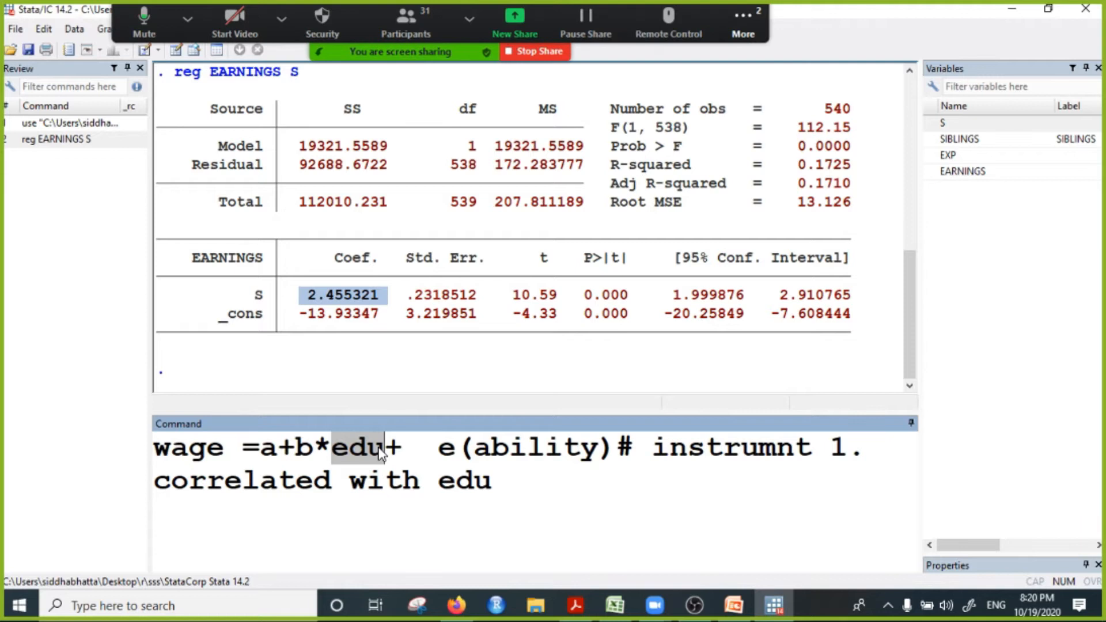
Step: Append "(no of siblings)" to the end of the first instrument condition as the example instrument
click(506, 482)
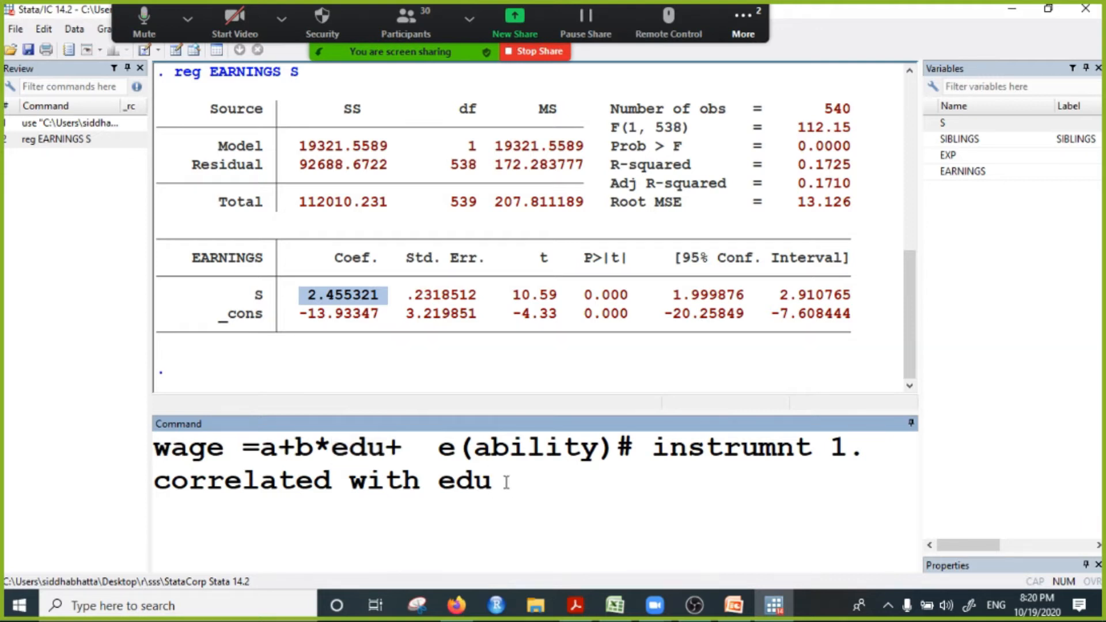
text((no ofs)
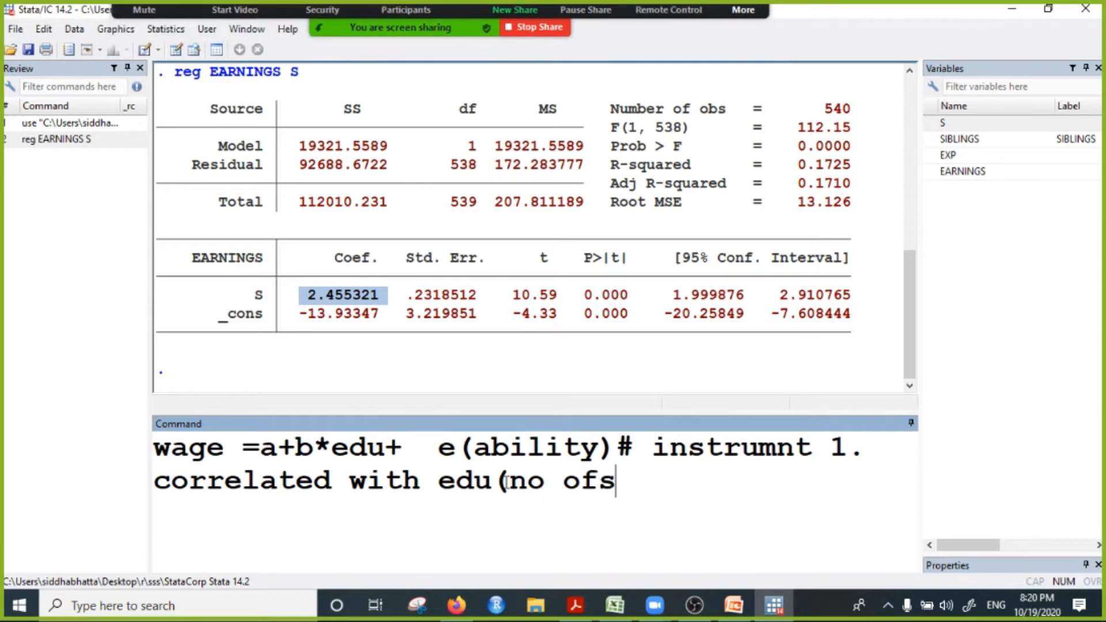
key(BackSpace)
text(sibl)
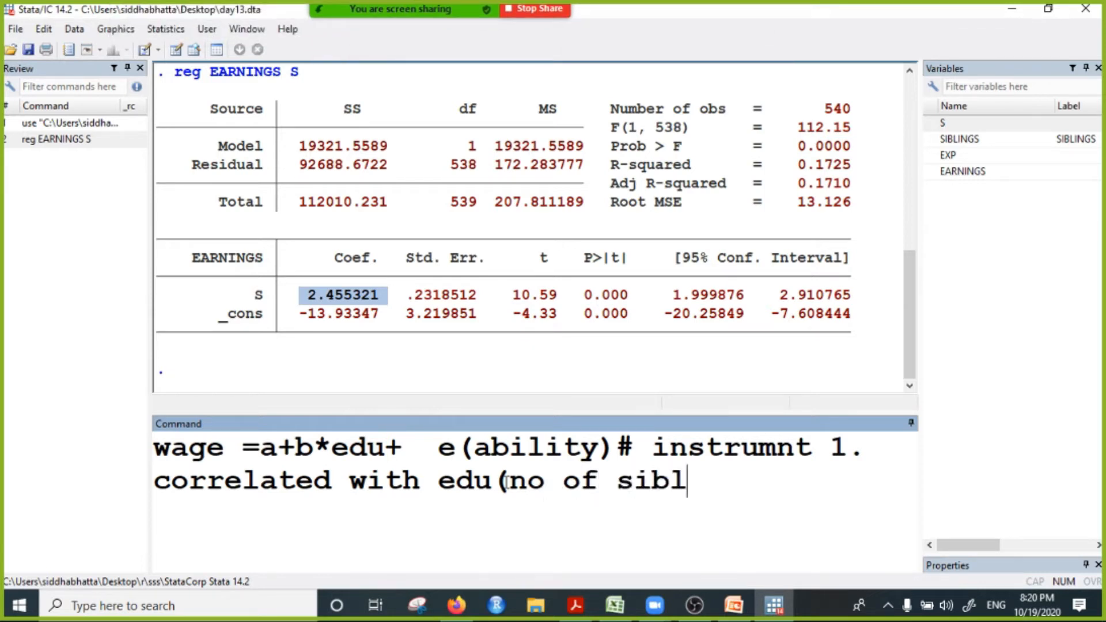
text(ings))
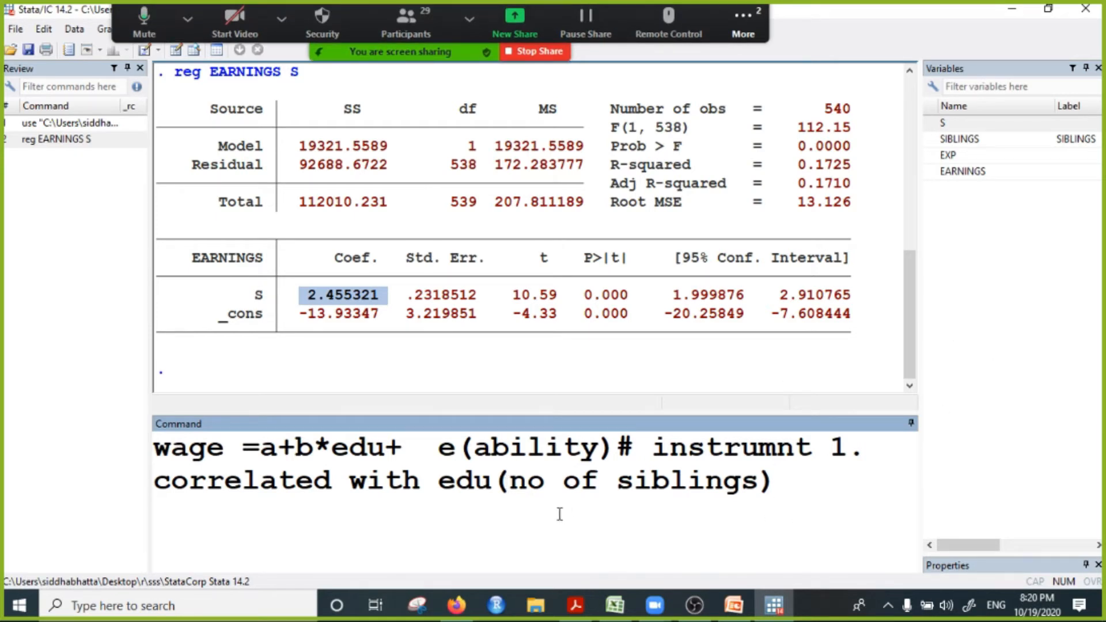
Step: Highlight the siblings example and edu in the equation to examine how the instrument relates to education
drag(510, 481, 712, 484)
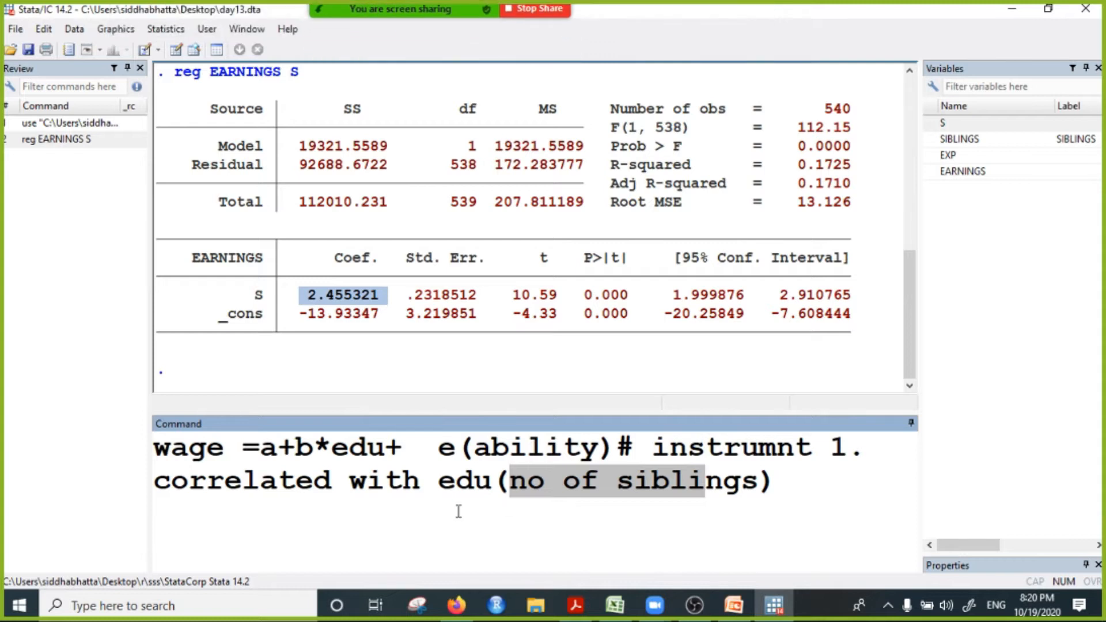
click(520, 487)
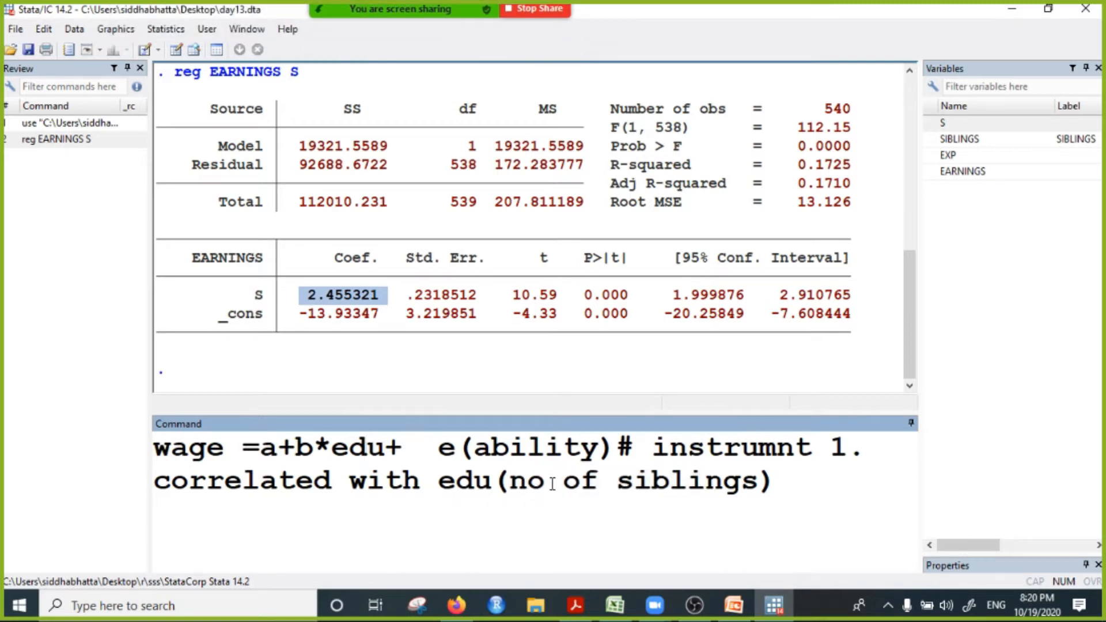
drag(544, 481, 657, 484)
drag(349, 447, 385, 447)
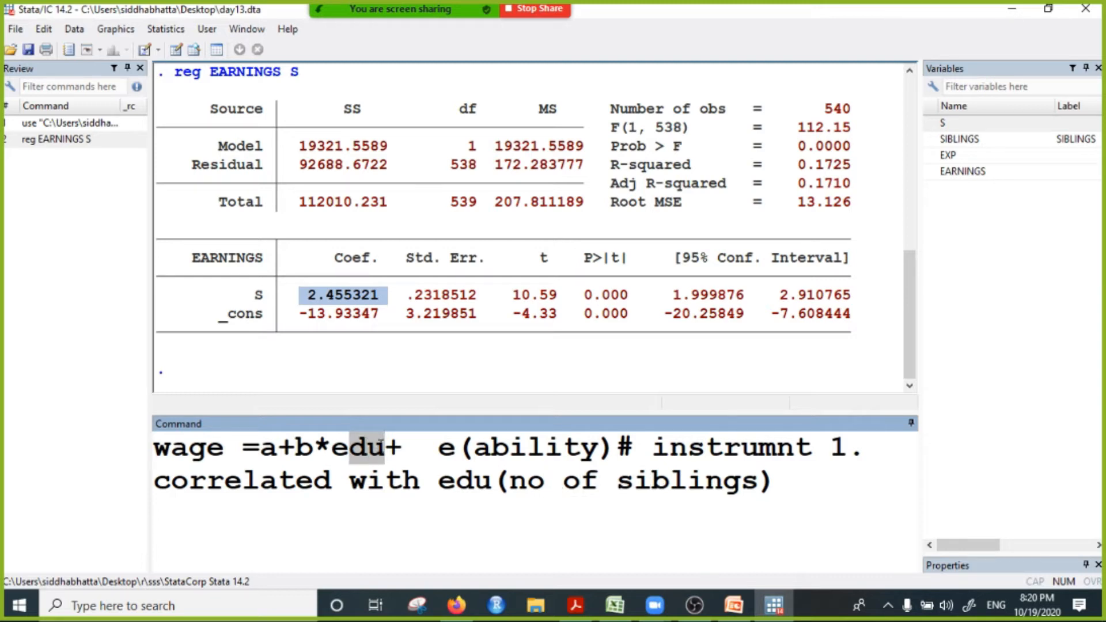
Step: Add the second instrument condition "2. must be uncorrelated with error term(ability)" at the end of the note
click(603, 500)
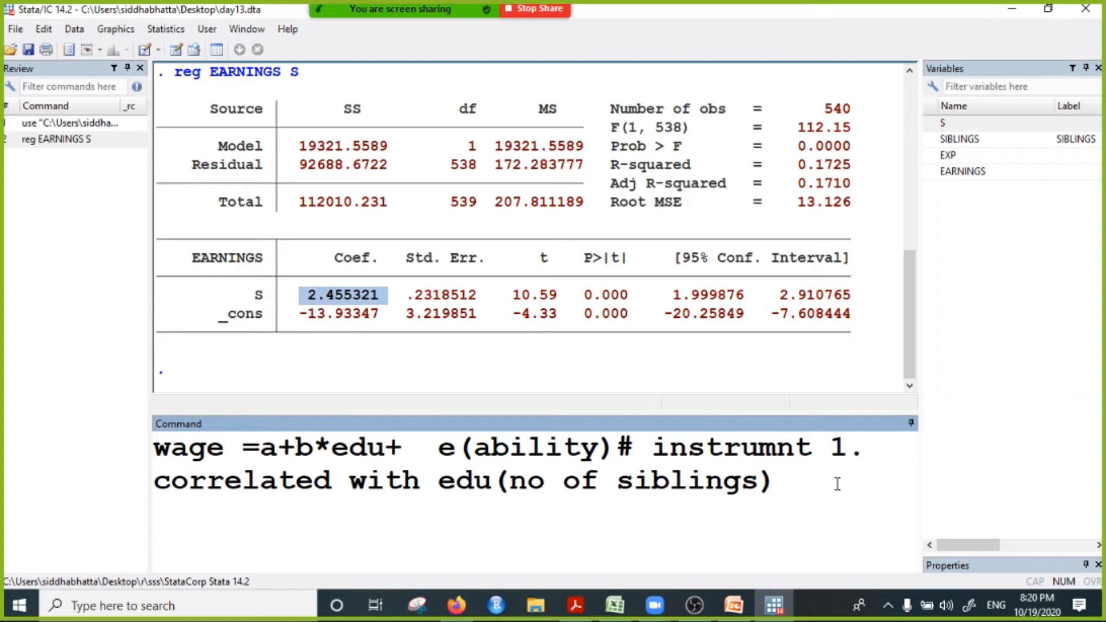
text(2. must b)
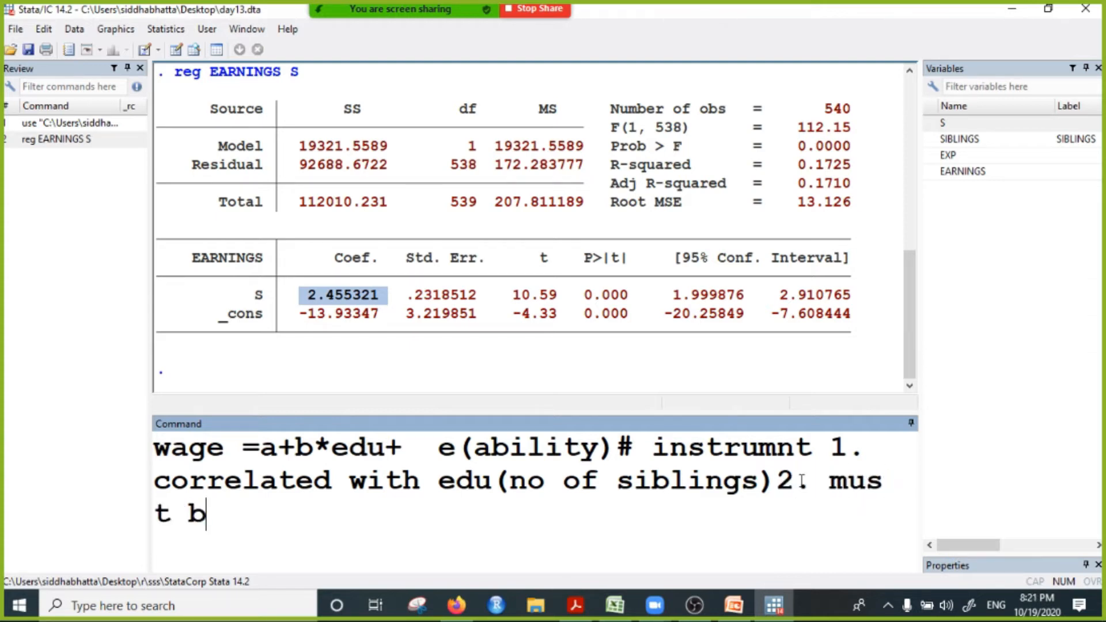
text(e uncor)
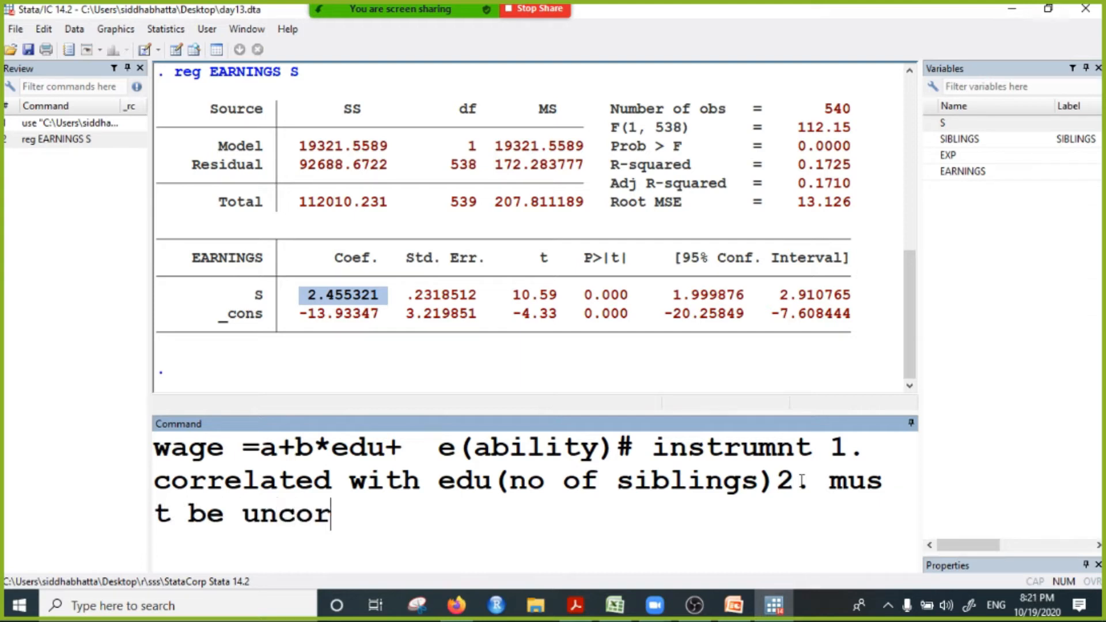
text(related with)
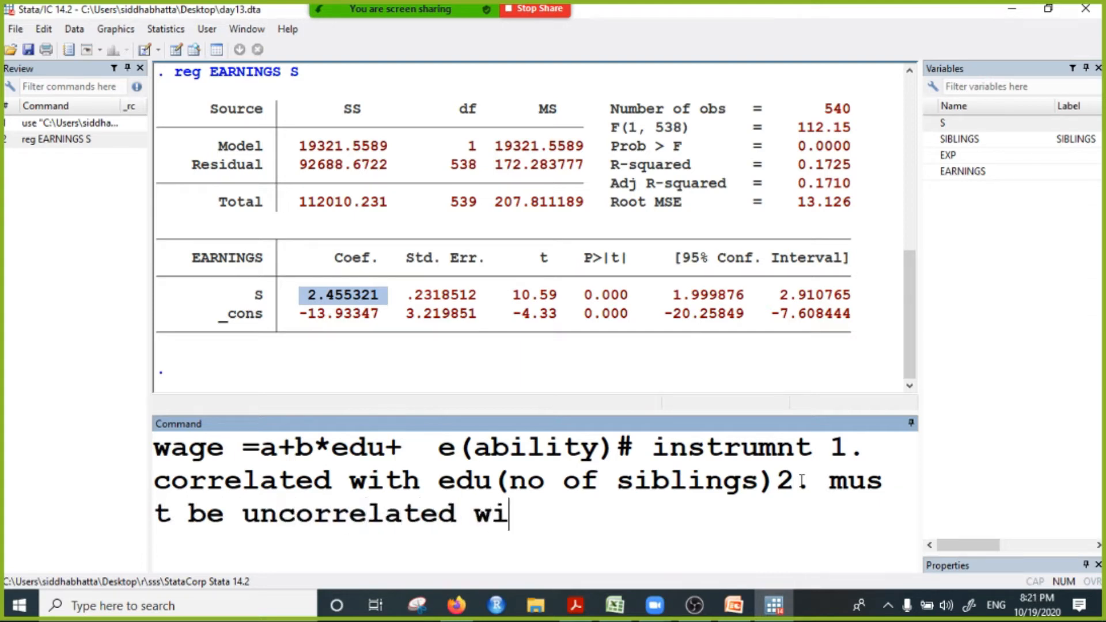
text( error )
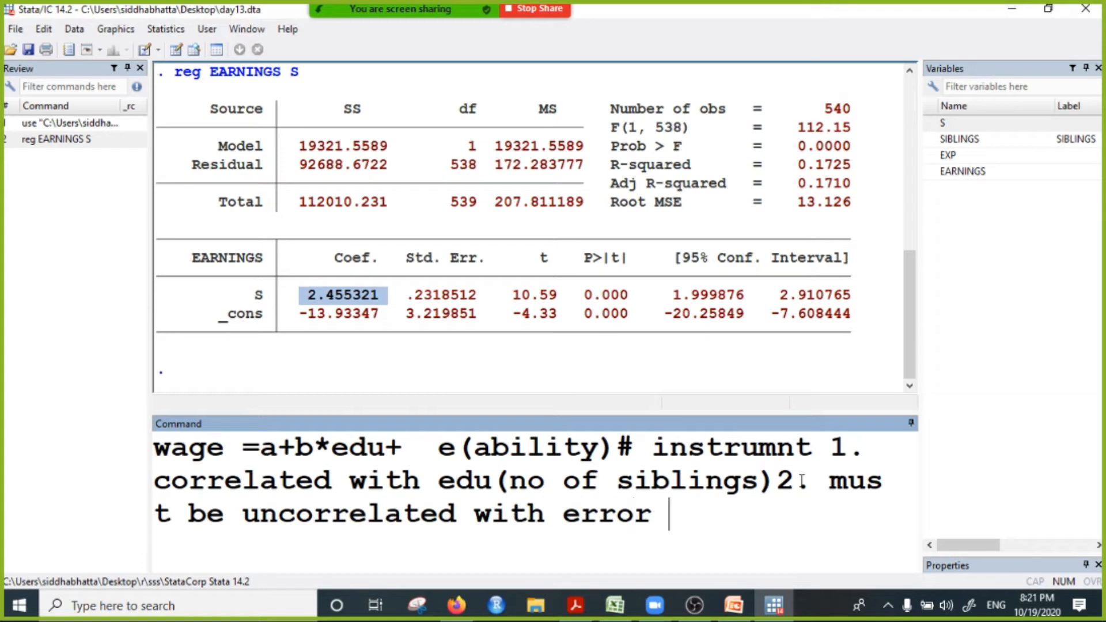
text(ter)
key(BackSpace)
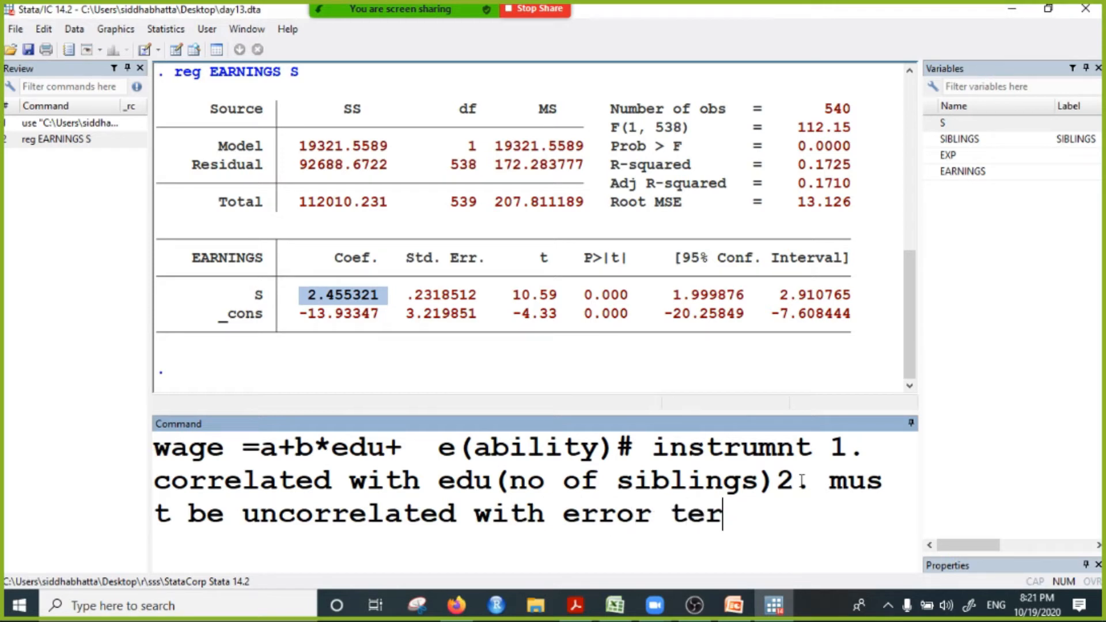
text(m(abil)
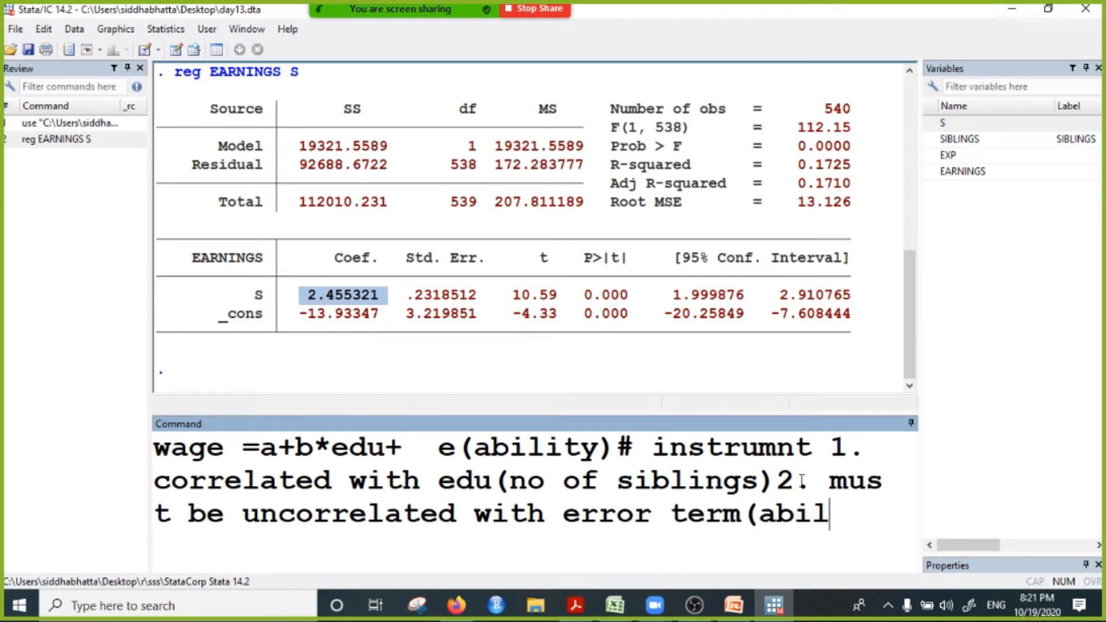
text(ity))
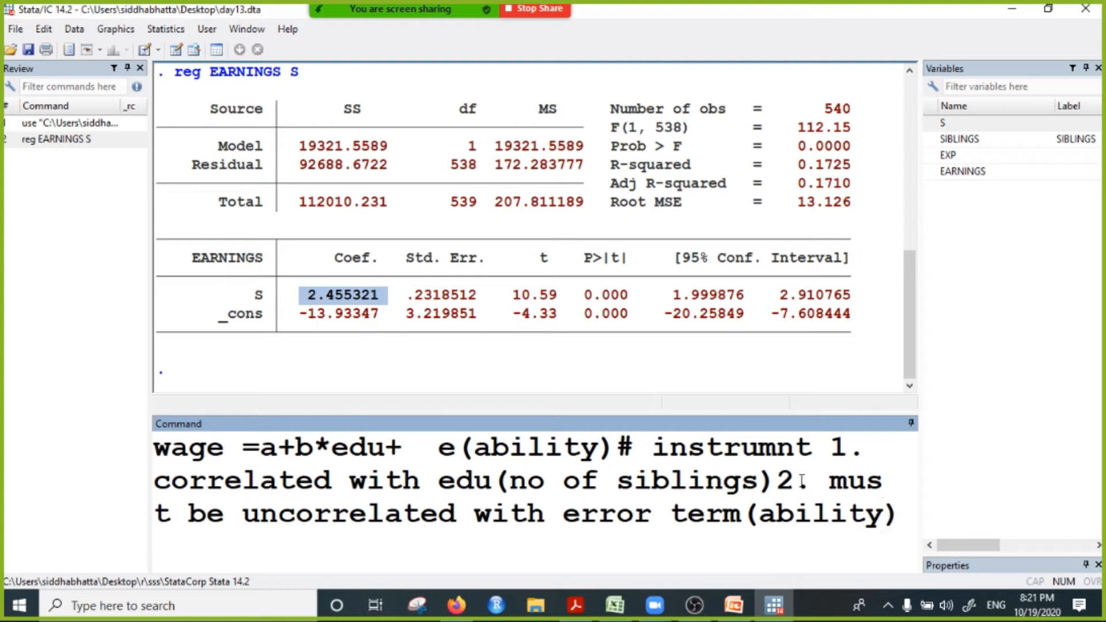
Step: Point out ability in the second condition and highlight the number of siblings example to compare the two
click(779, 512)
drag(525, 481, 743, 473)
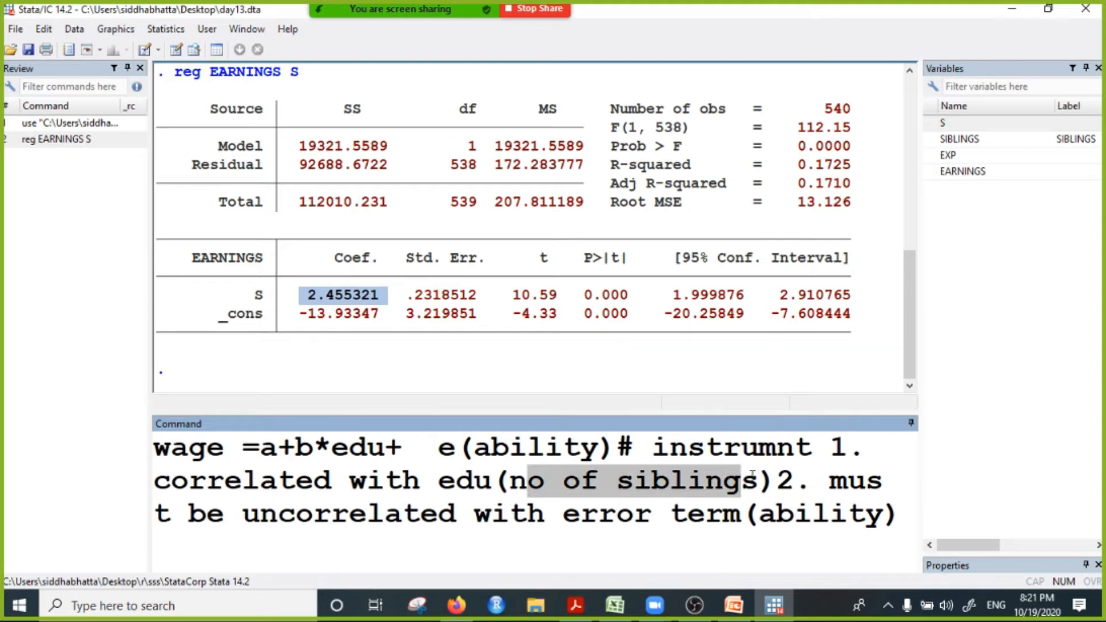
click(706, 489)
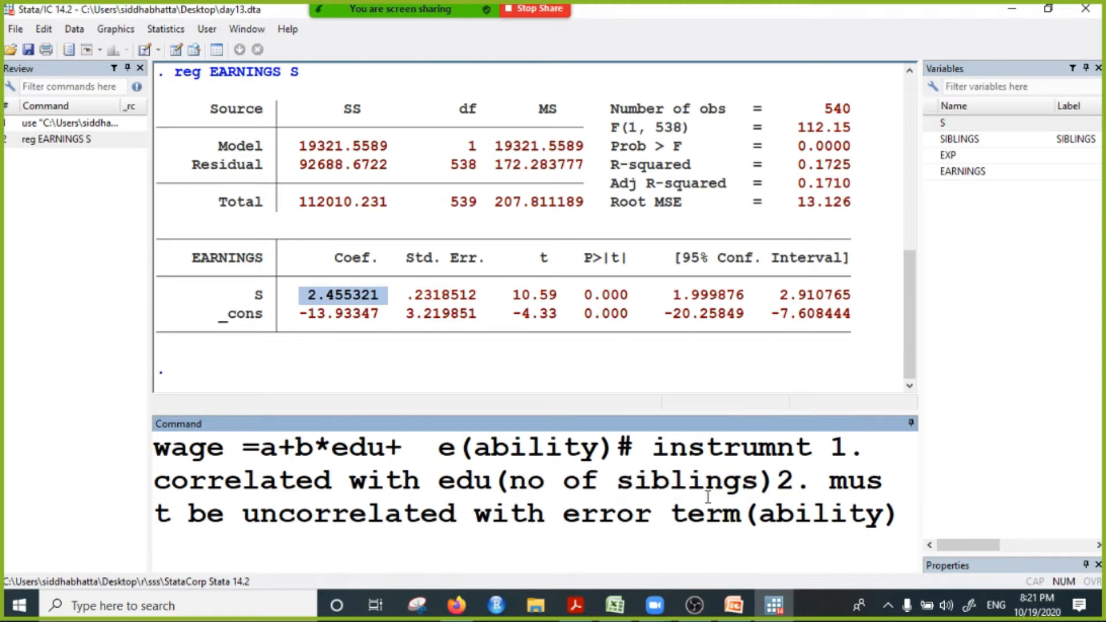
Step: Highlight the number of siblings example in the note and point to ability in the error term to review the second condition
click(349, 458)
click(527, 486)
drag(538, 489, 717, 489)
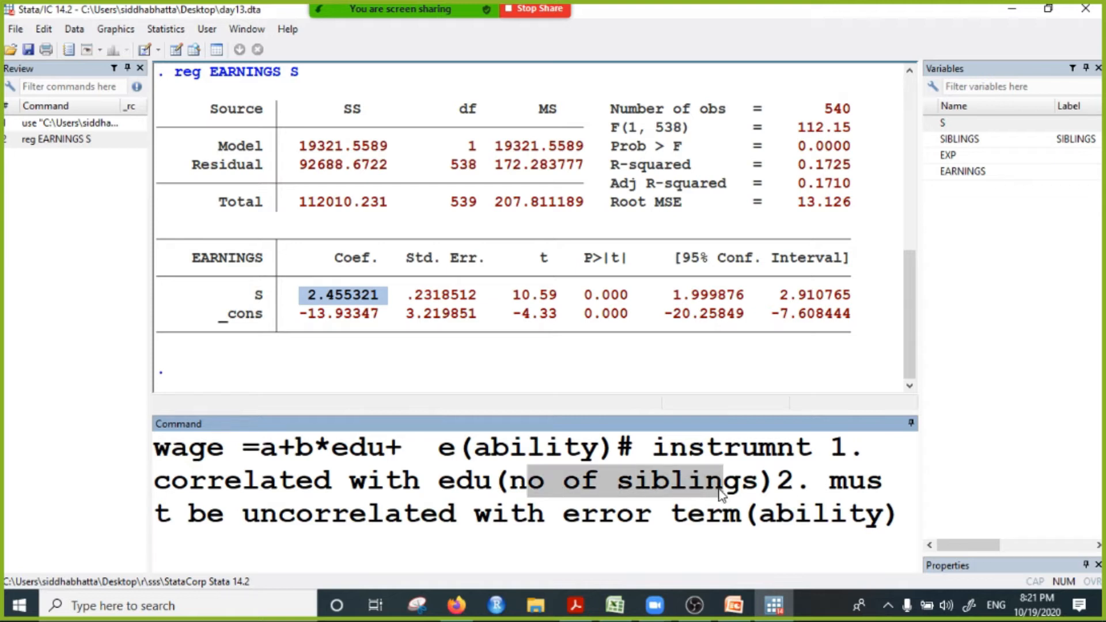
click(651, 488)
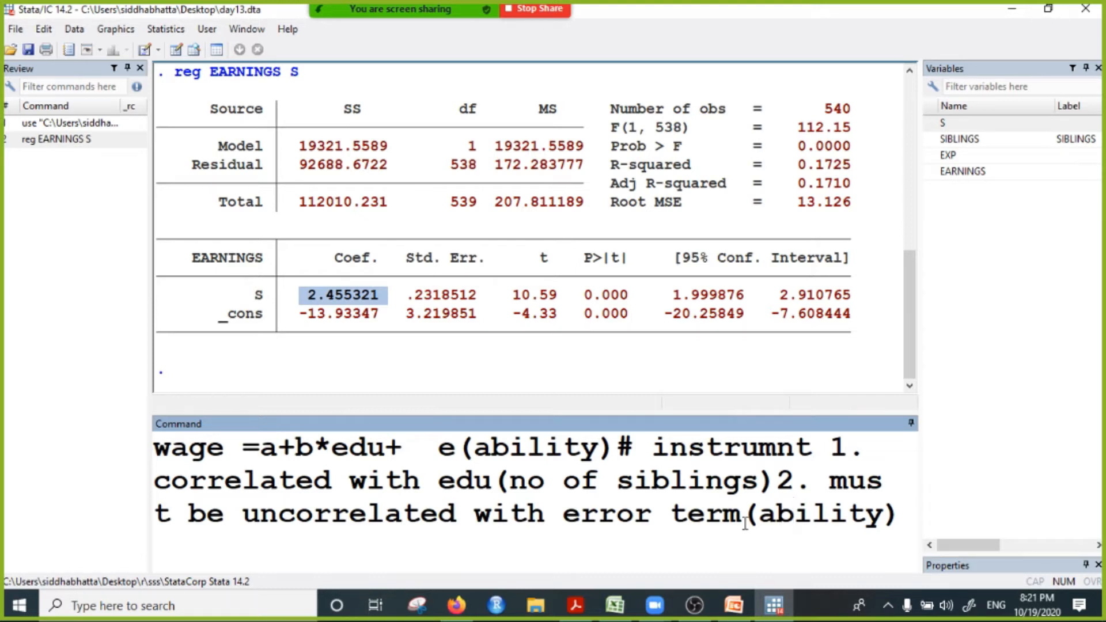
click(805, 530)
click(510, 452)
Step: Clear the instrument conditions and the wage equation so the command line is empty
drag(651, 447, 894, 552)
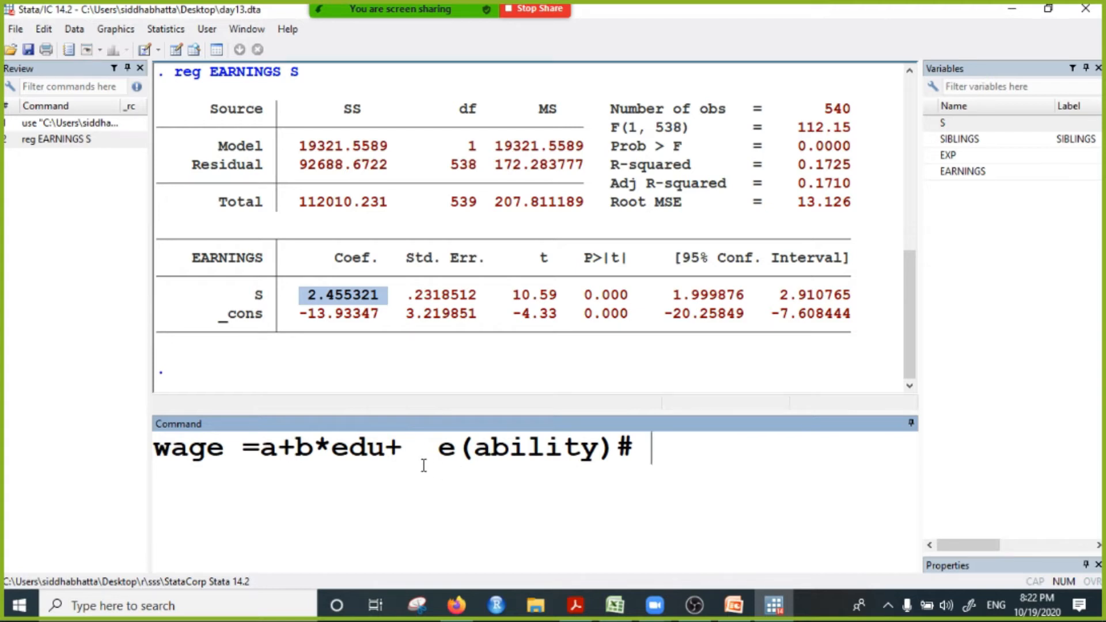
click(332, 455)
drag(659, 449, 3, 423)
key(BackSpace)
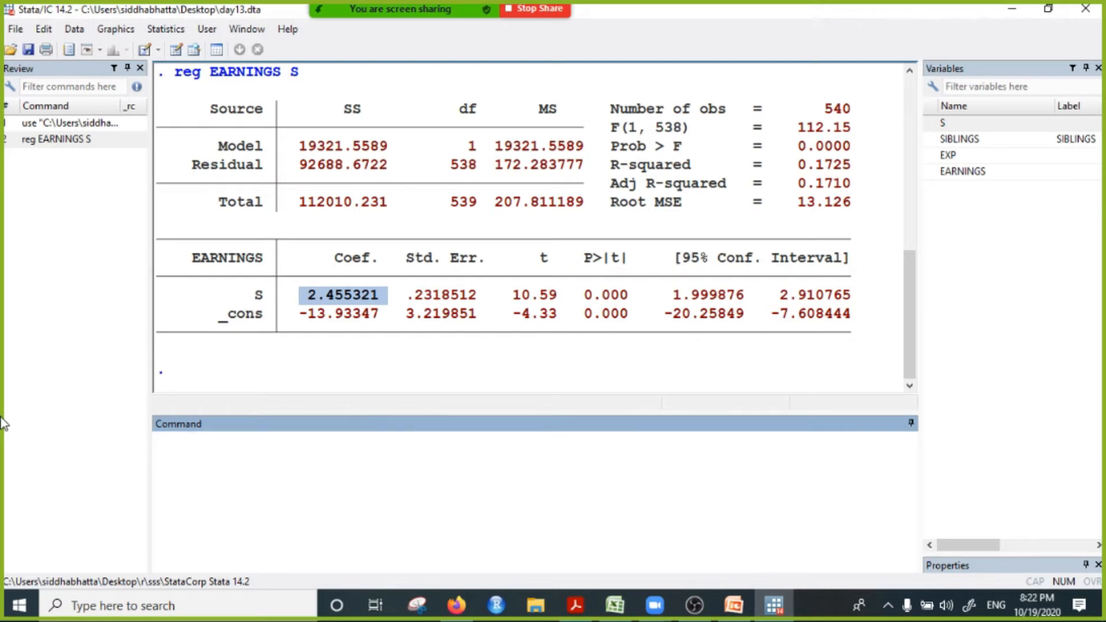
Step: Start the command "ivregress 2sls" with EARNINGS as the dependent variable
text(ivregress)
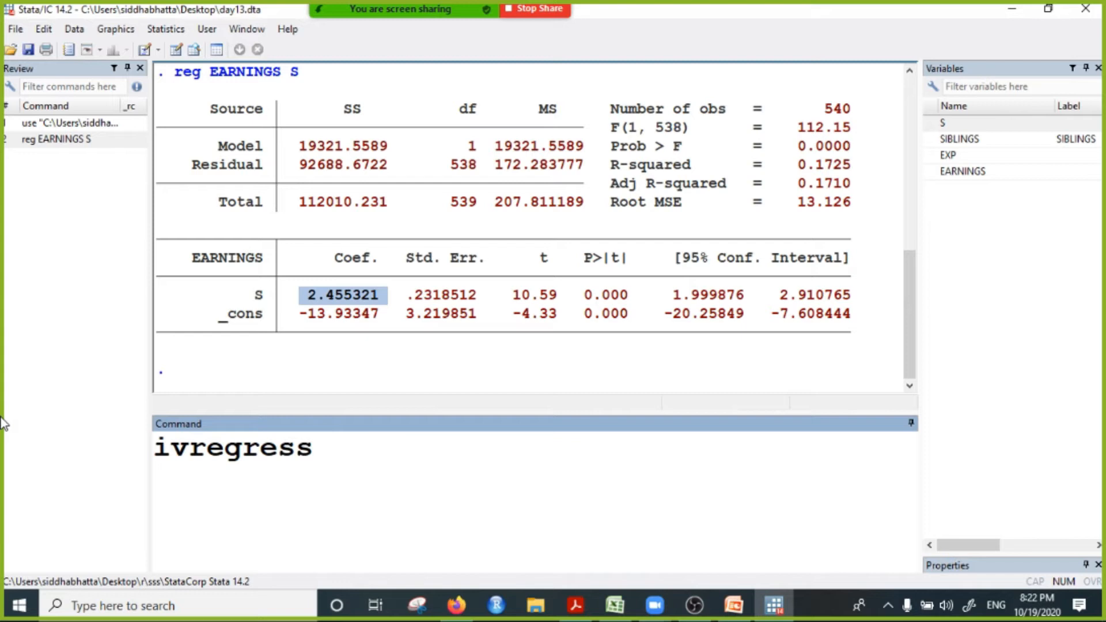
text( 2sls)
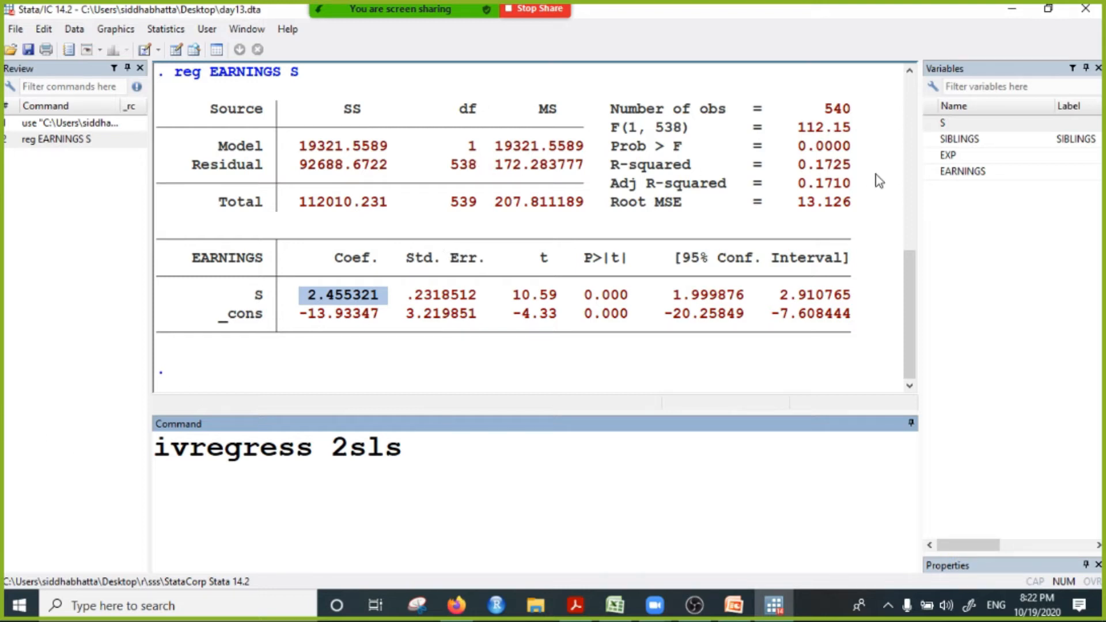
click(945, 171)
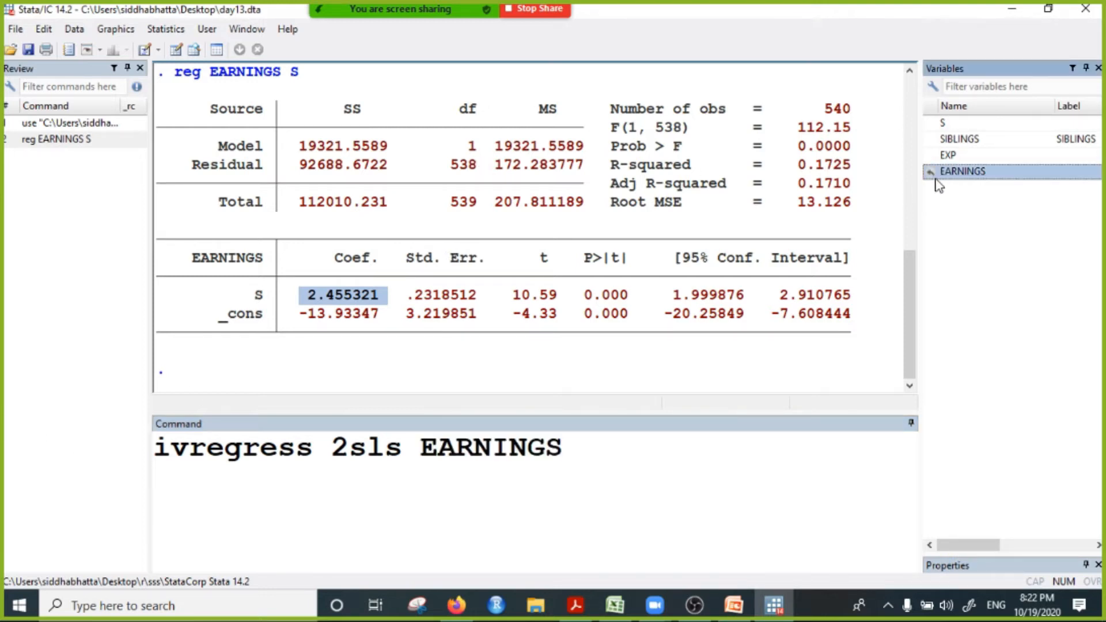
Step: Open a parenthesis after EARNINGS and remove the EXP variable inserted by mistake
click(948, 156)
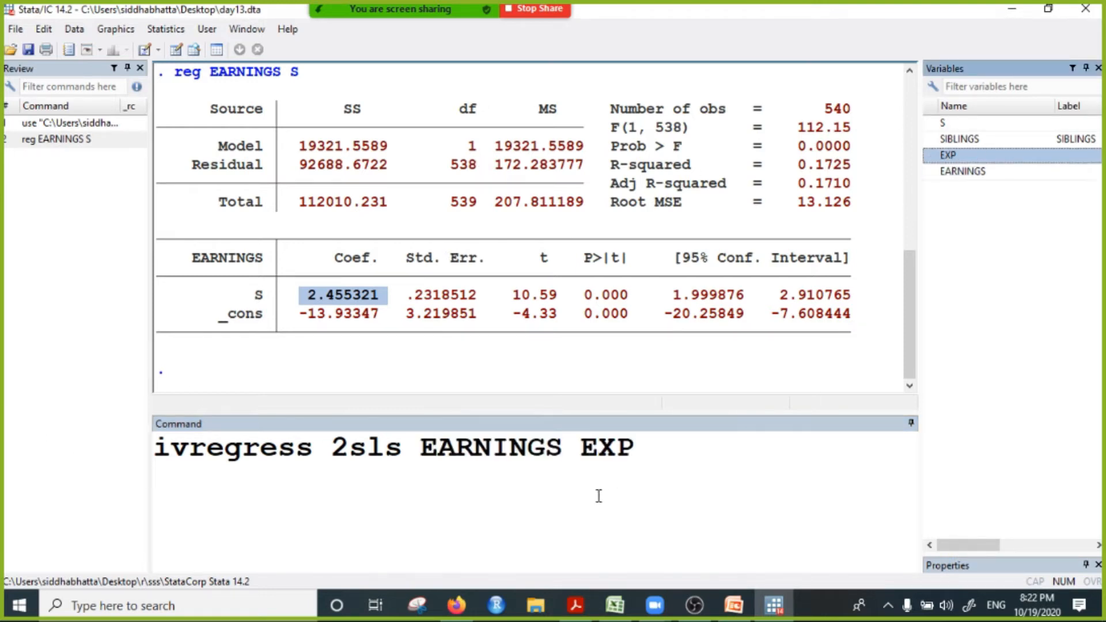
click(588, 453)
text(()
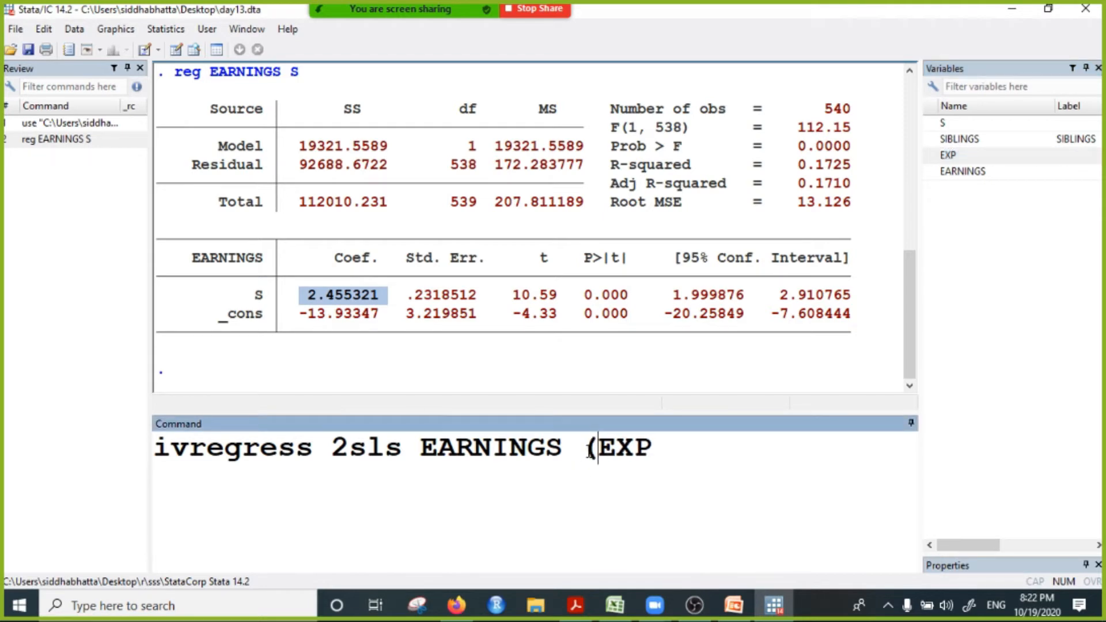
key(Delete)
key(Delete)
key(Delete)
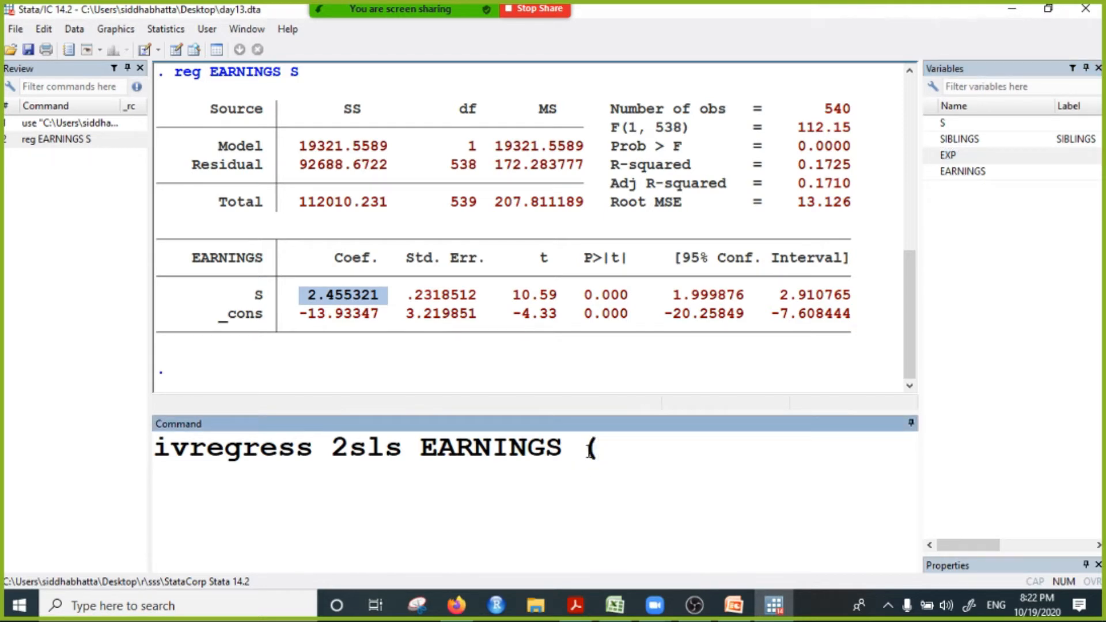
Step: Complete the parenthesis with "S=SIBLINGS)" so that S is instrumented by SIBLINGS, without a space after the equals sign
click(944, 124)
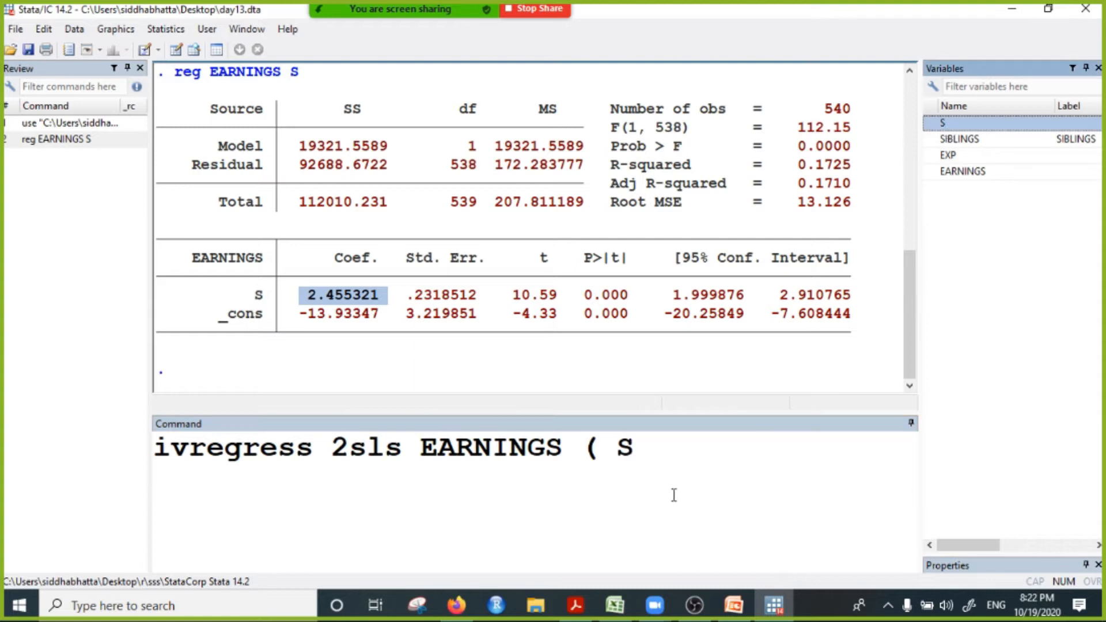
click(652, 459)
text(=)
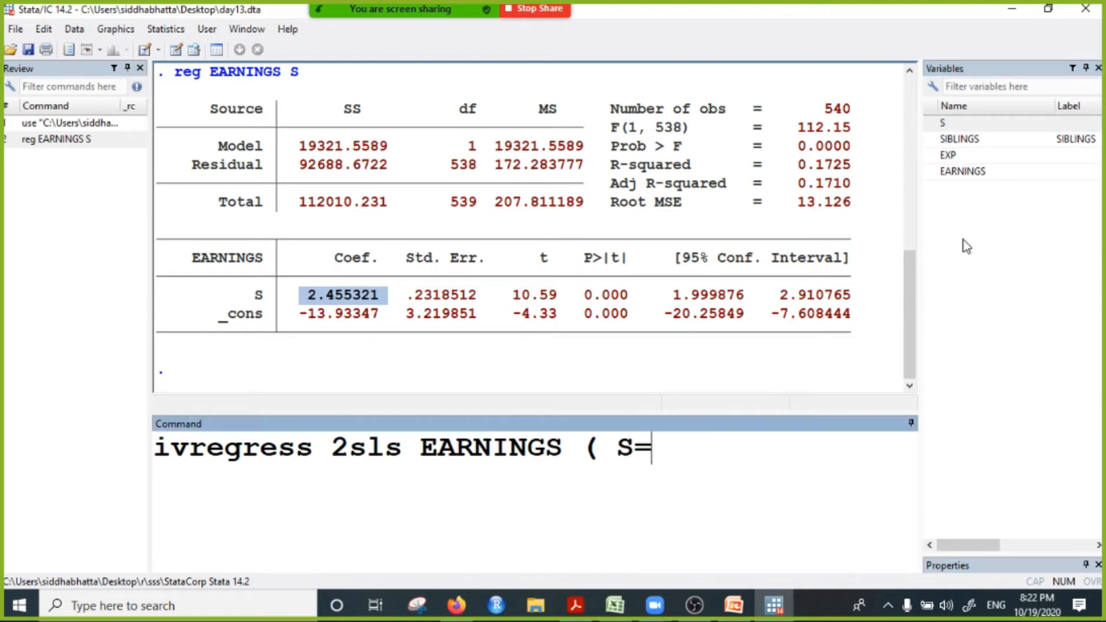
click(960, 140)
click(821, 450)
text())
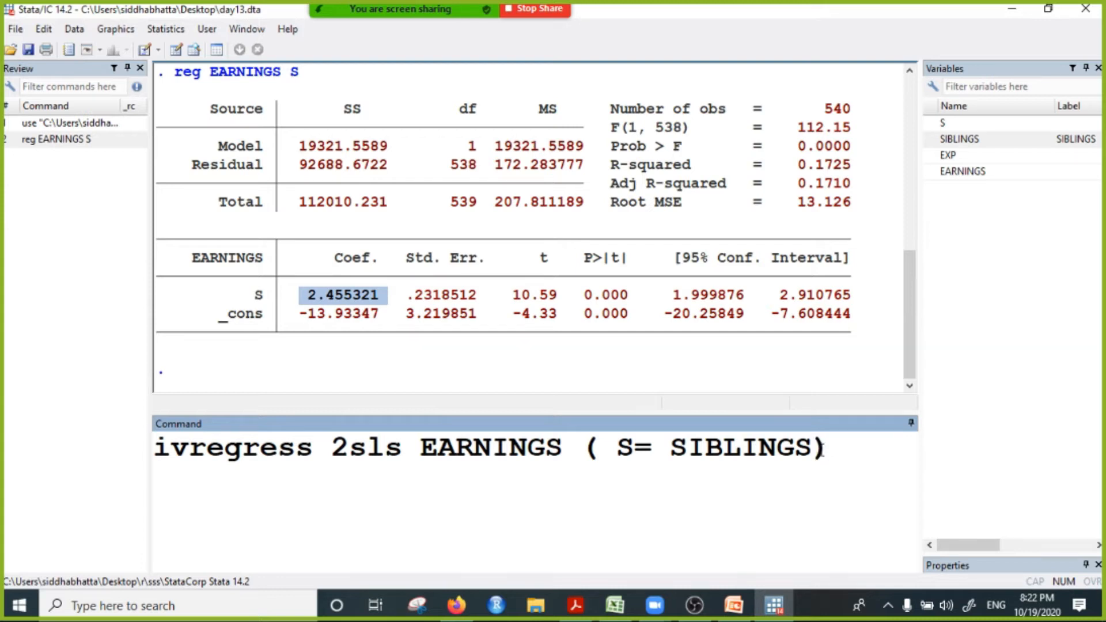
click(669, 448)
key(BackSpace)
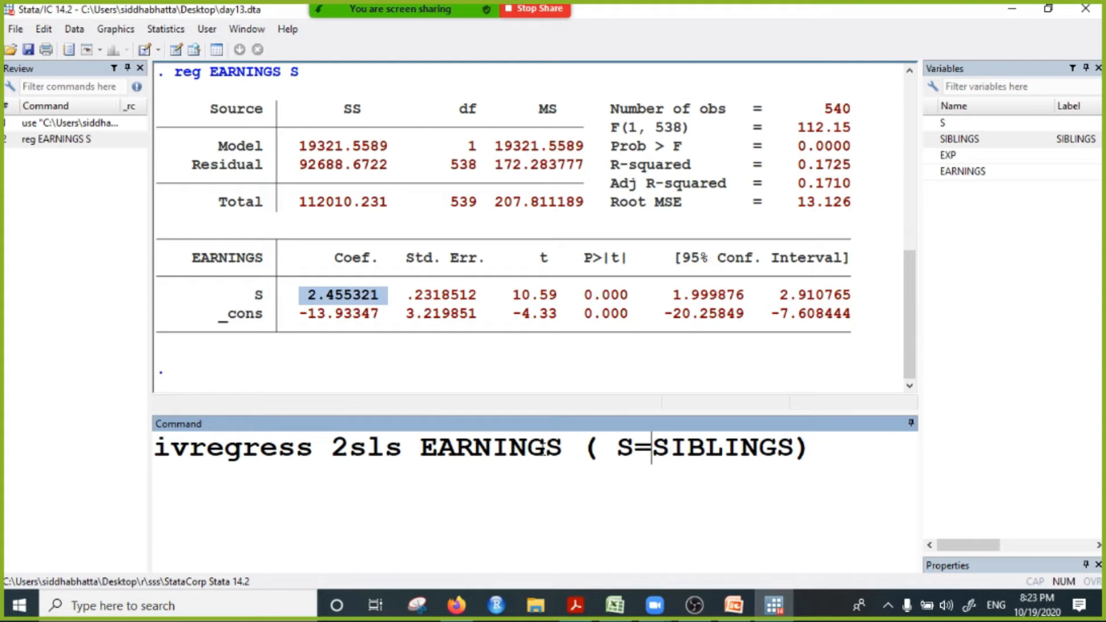
Step: Point out S and its instrument SIBLINGS in the command, then run the 2SLS regression
drag(614, 448, 634, 448)
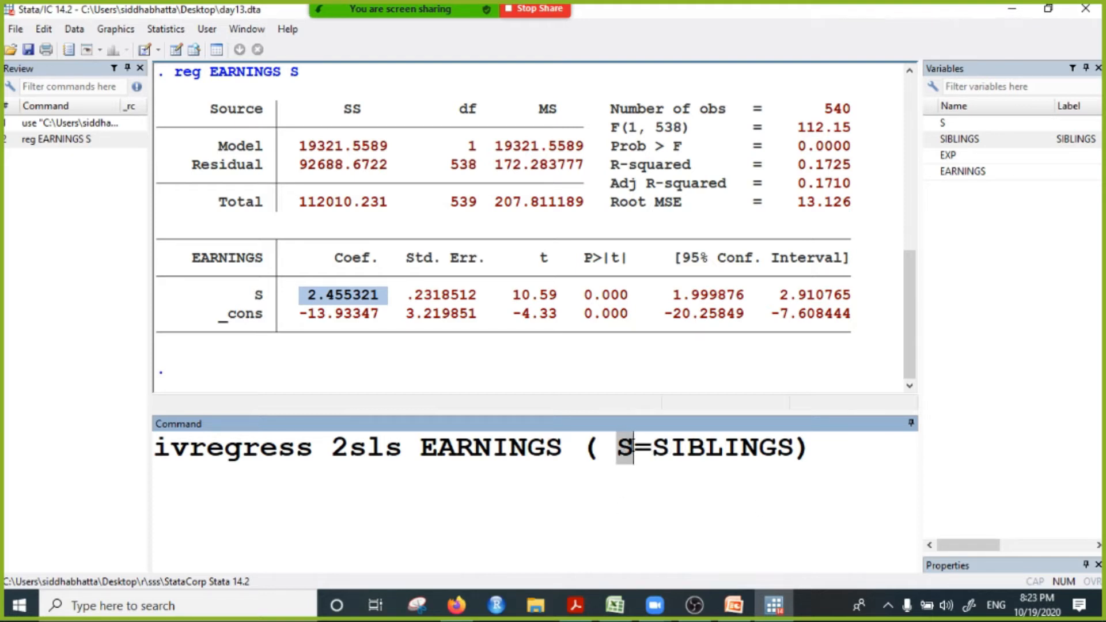
key(Left)
click(675, 449)
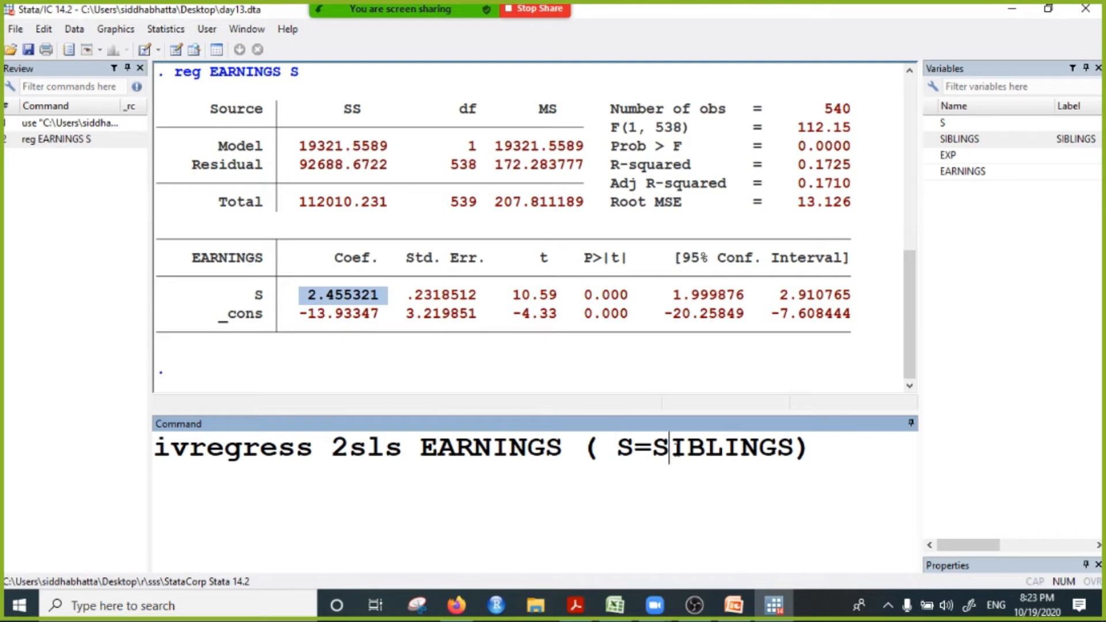
drag(669, 449, 770, 458)
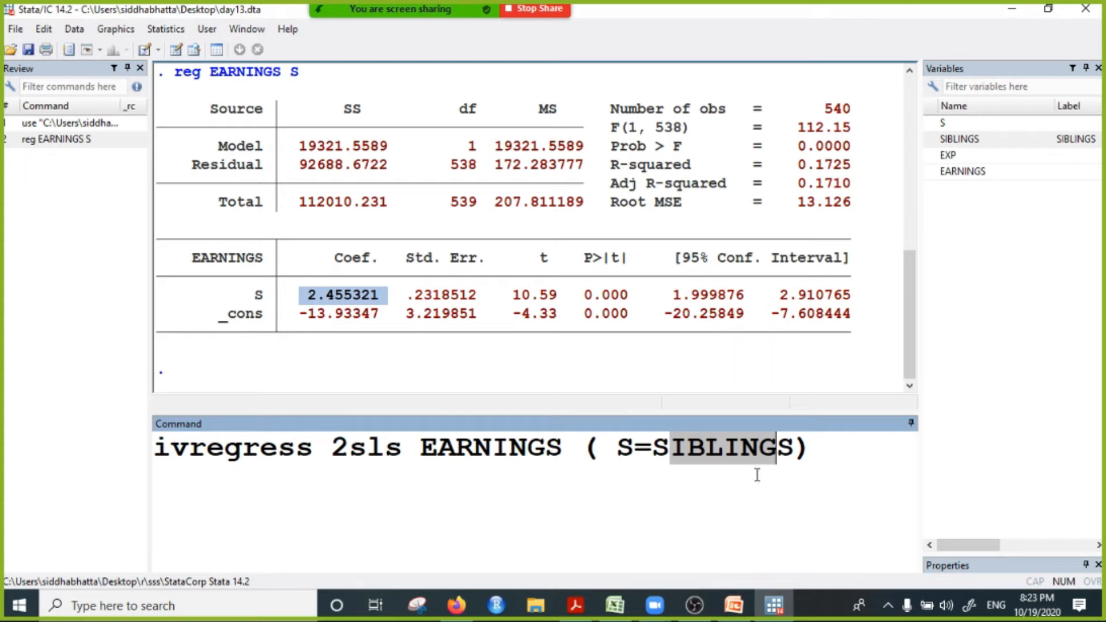
click(809, 455)
key(Return)
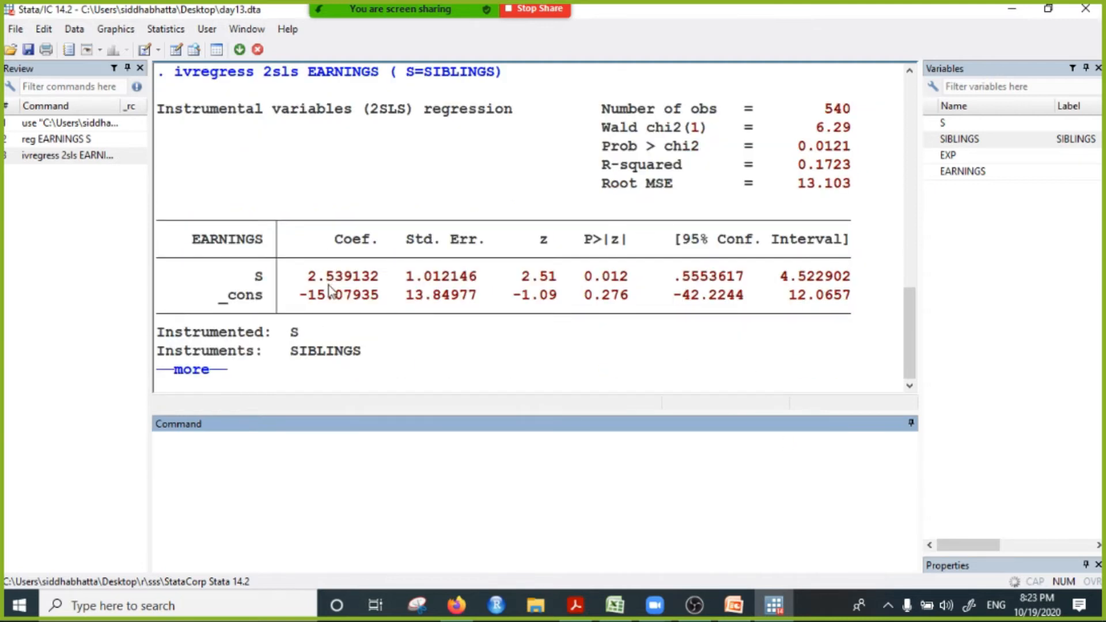
Step: Compare the coefficient of S in the ordinary regression with the one in the instrumental variables output
scroll(354, 296, up, 6)
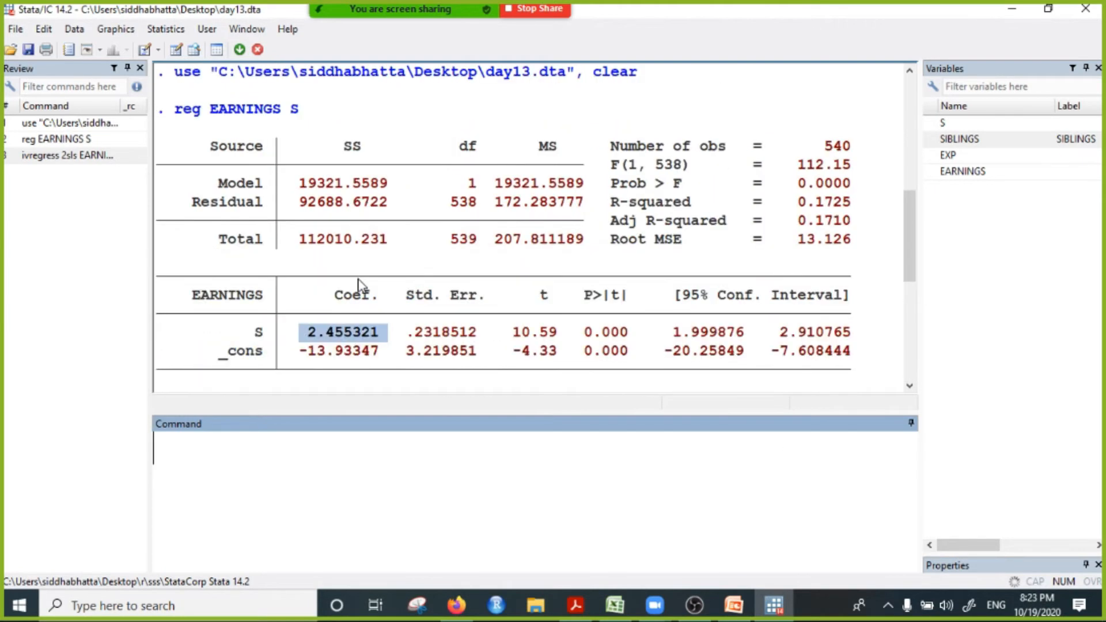
scroll(349, 248, down, 1)
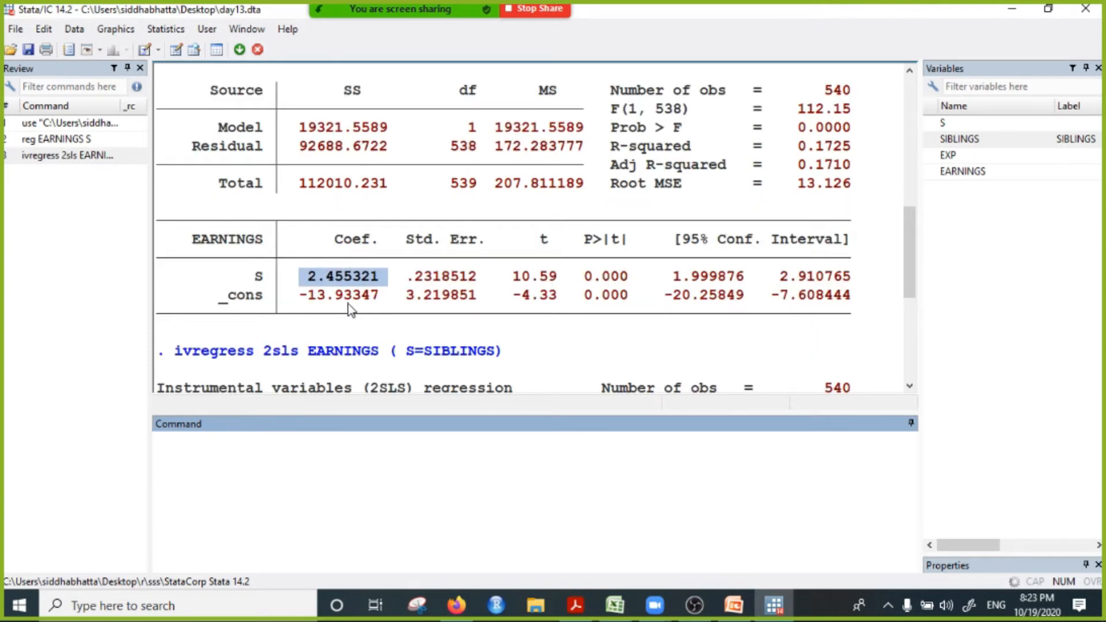
click(358, 280)
drag(252, 279, 364, 290)
scroll(372, 351, down, 3)
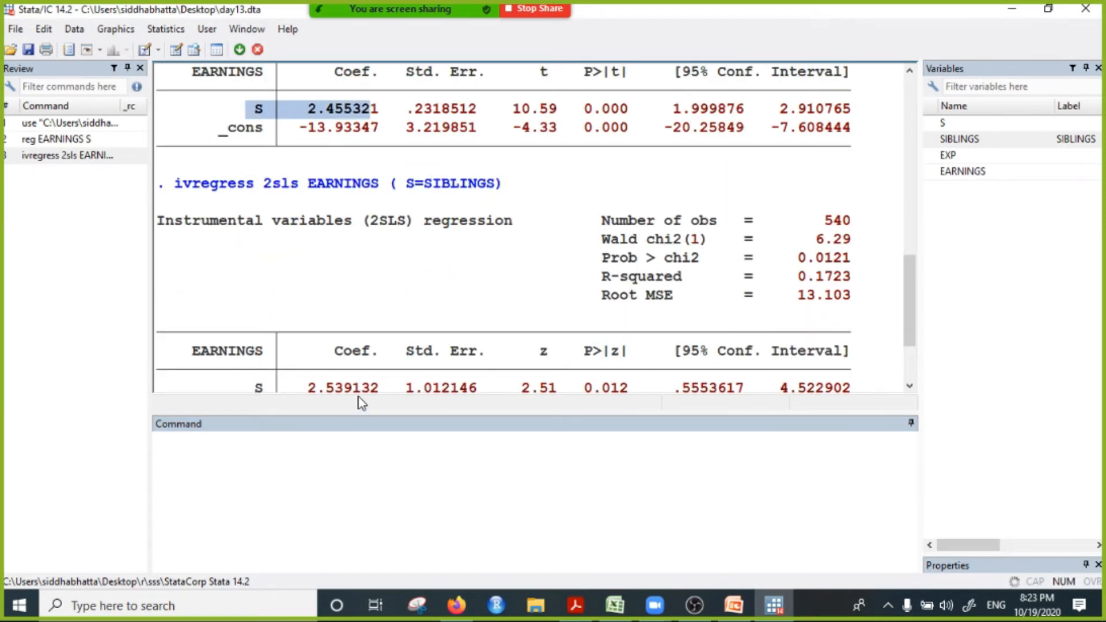
scroll(374, 349, down, 2)
drag(290, 278, 347, 282)
Step: Compare the constant terms of the ordinary and instrumental variables regressions
scroll(389, 264, up, 4)
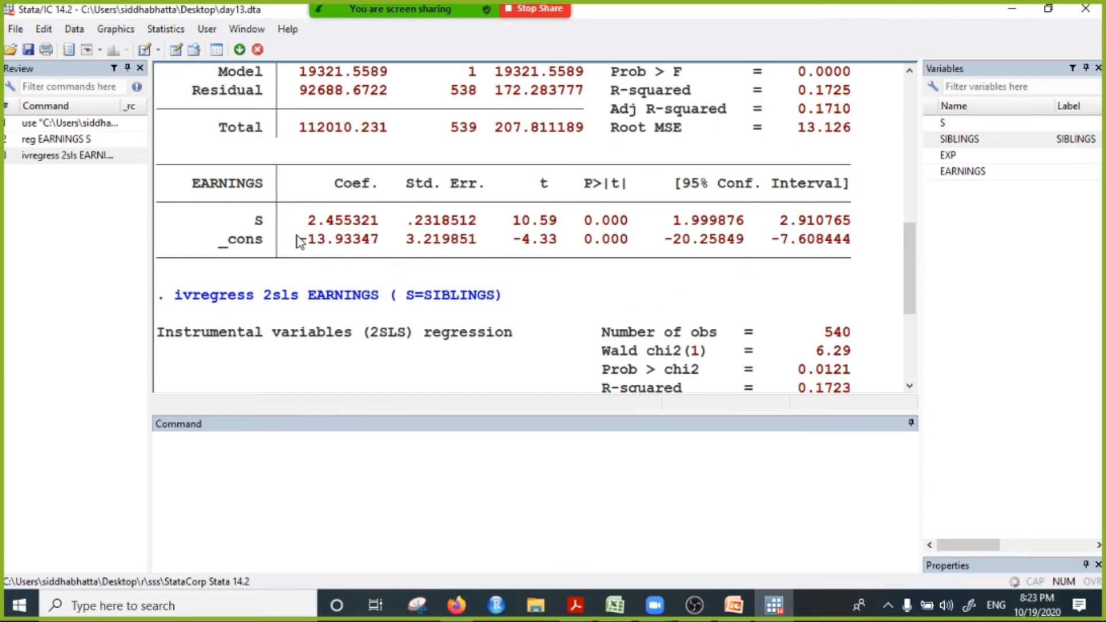
drag(295, 240, 361, 245)
scroll(343, 306, down, 4)
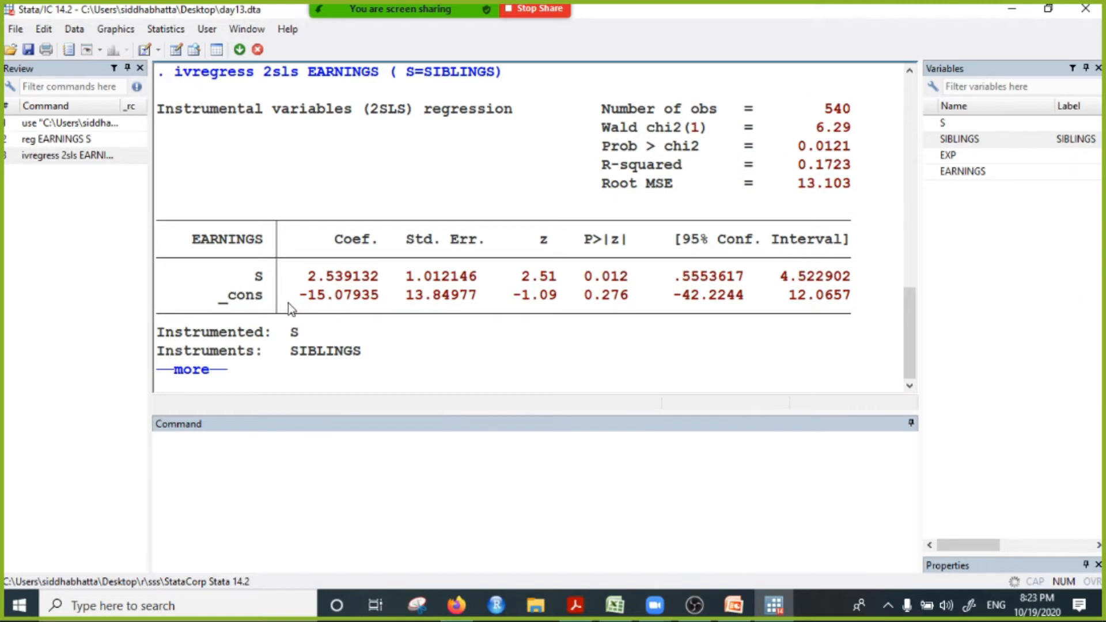
drag(288, 302, 427, 288)
Step: Compare the R-squared of the instrumental variables regression with that of the ordinary regression
drag(289, 297, 813, 166)
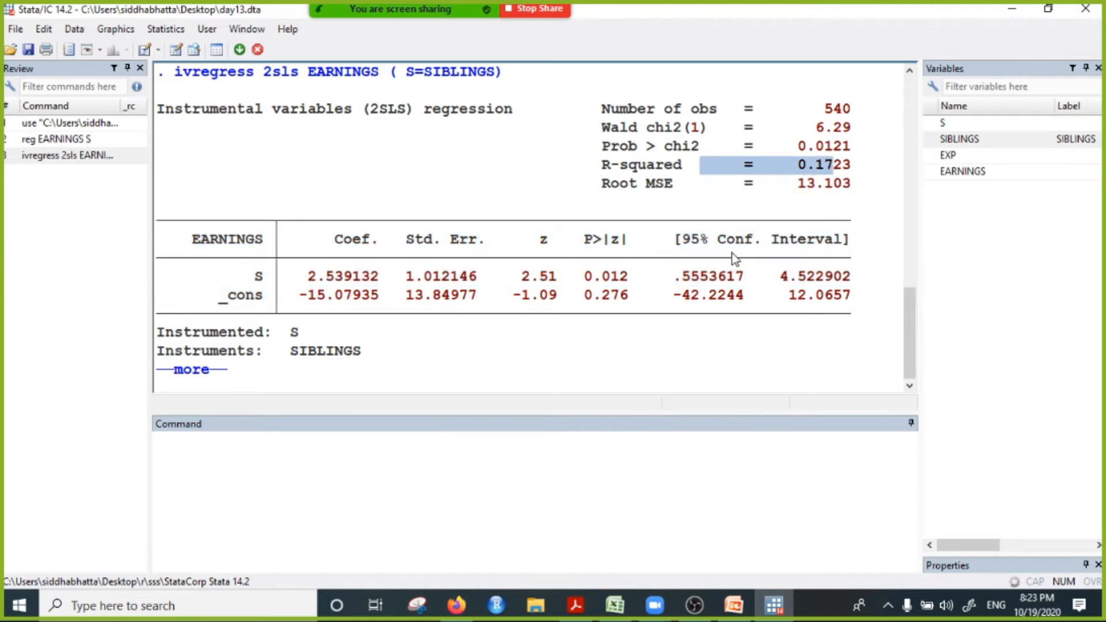
scroll(691, 271, up, 4)
scroll(686, 276, up, 2)
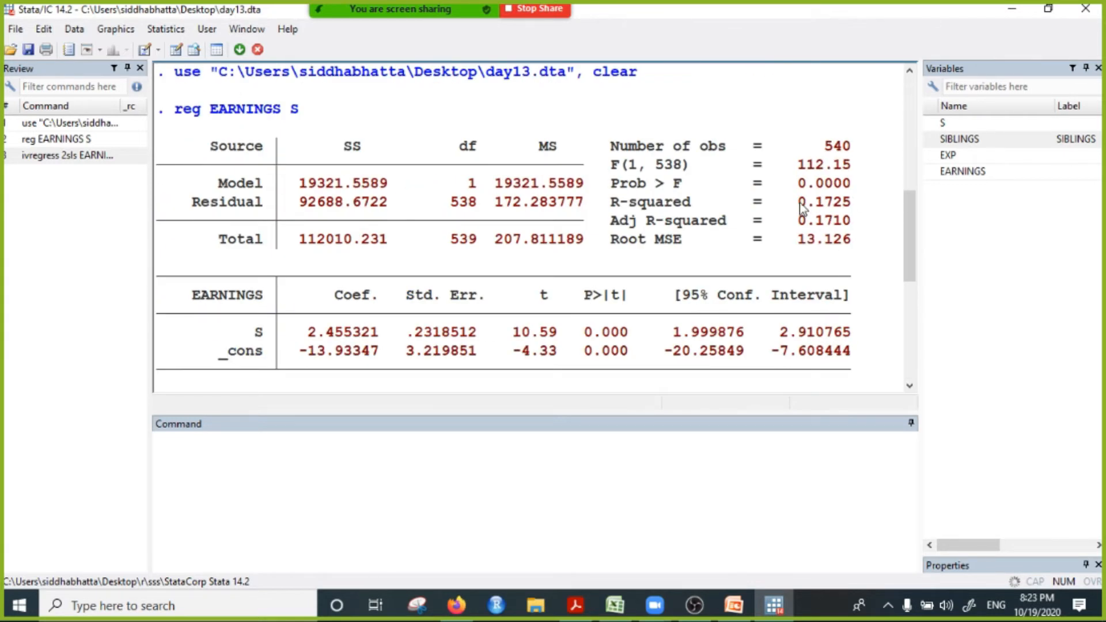
drag(799, 202, 861, 203)
Step: Highlight the p-value and coefficient of S in the 2SLS output to examine its significance and size
scroll(600, 348, down, 6)
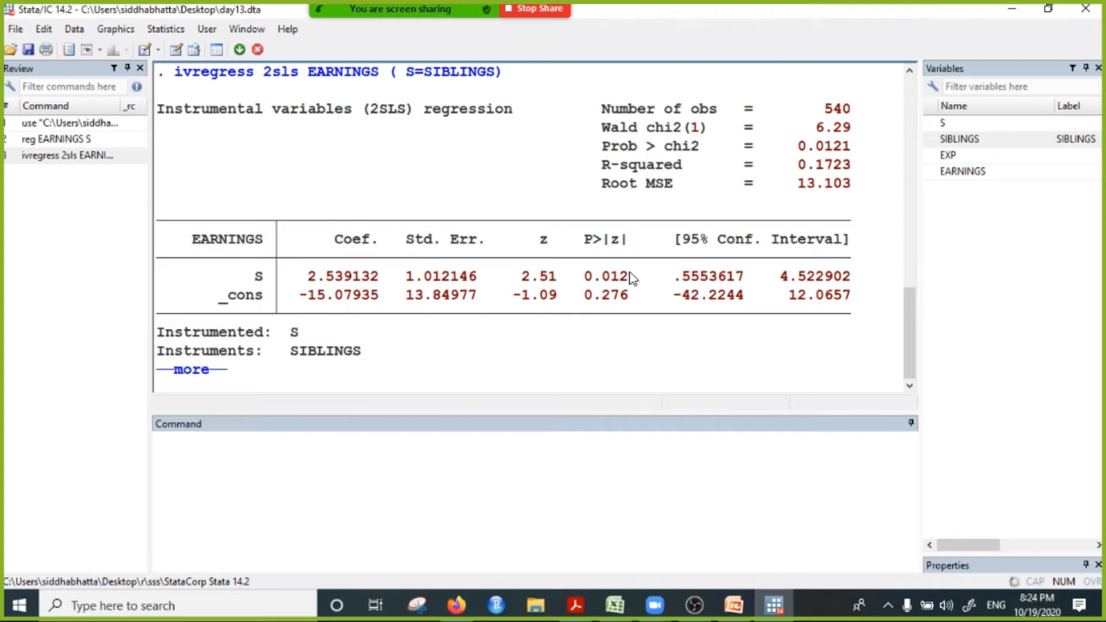
drag(585, 281, 643, 286)
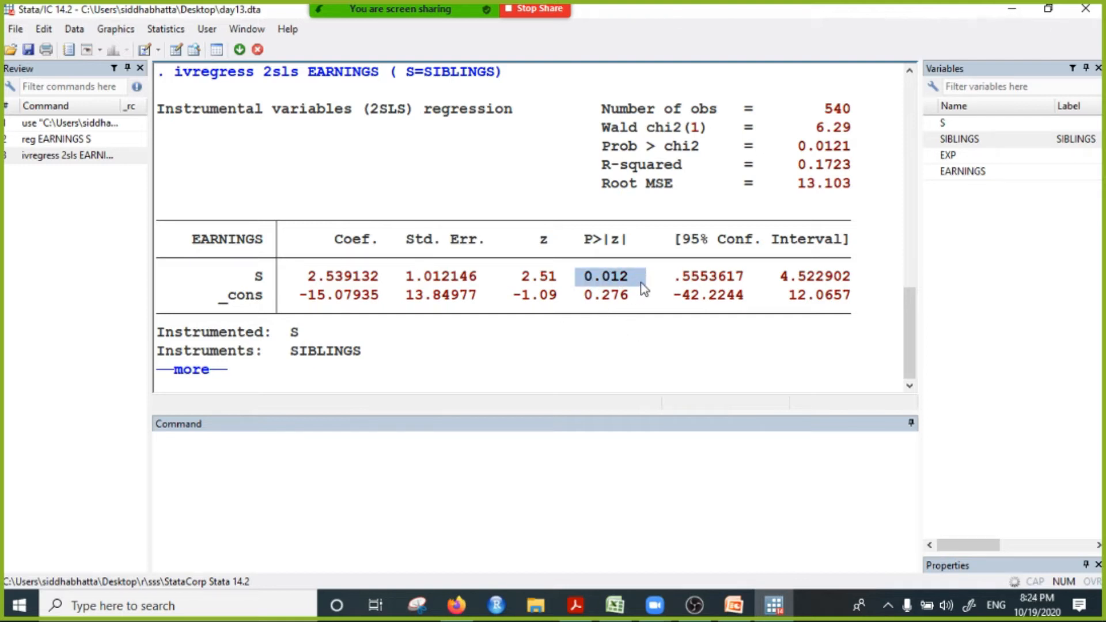
drag(242, 277, 326, 291)
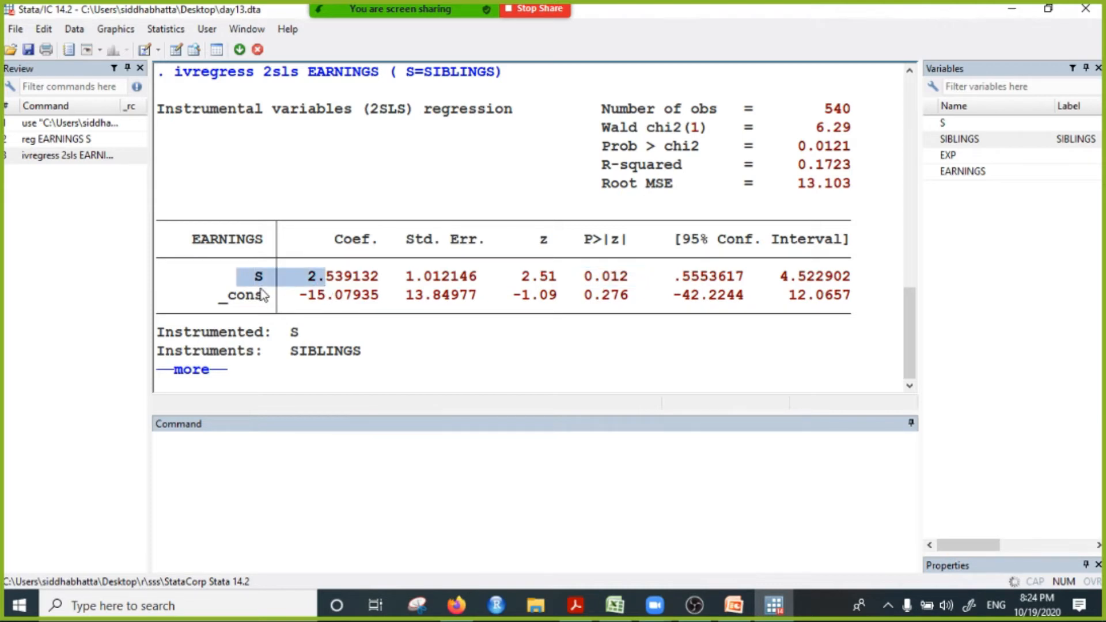
click(252, 270)
drag(309, 276, 341, 281)
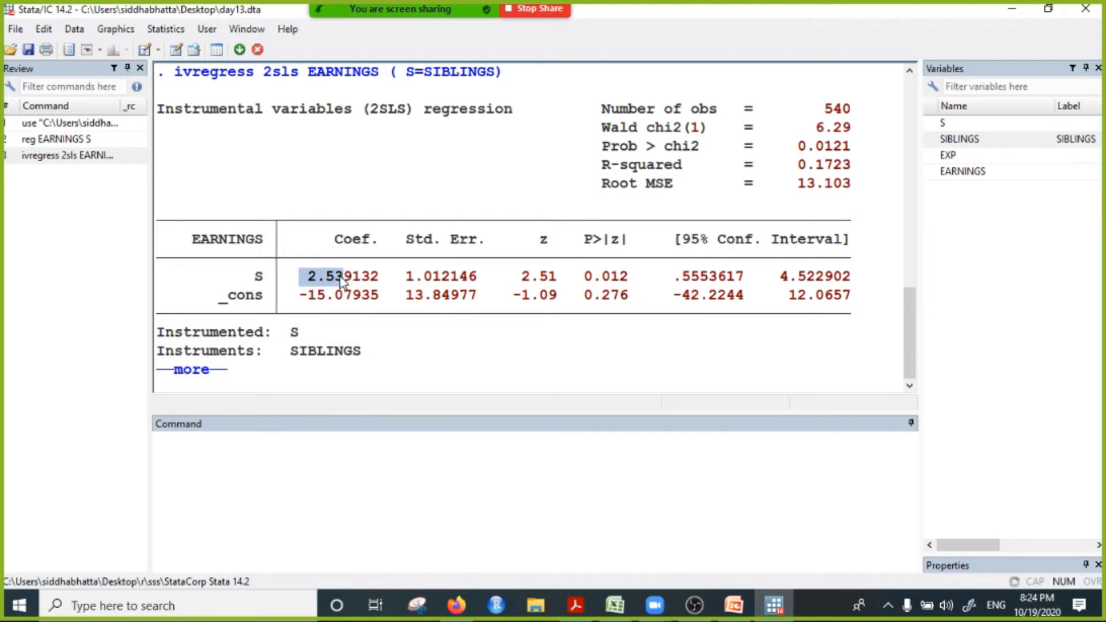
Step: Go back and forth between both regression outputs, highlighting the S coefficients to examine how instrumenting changes the schooling effect
scroll(341, 279, up, 3)
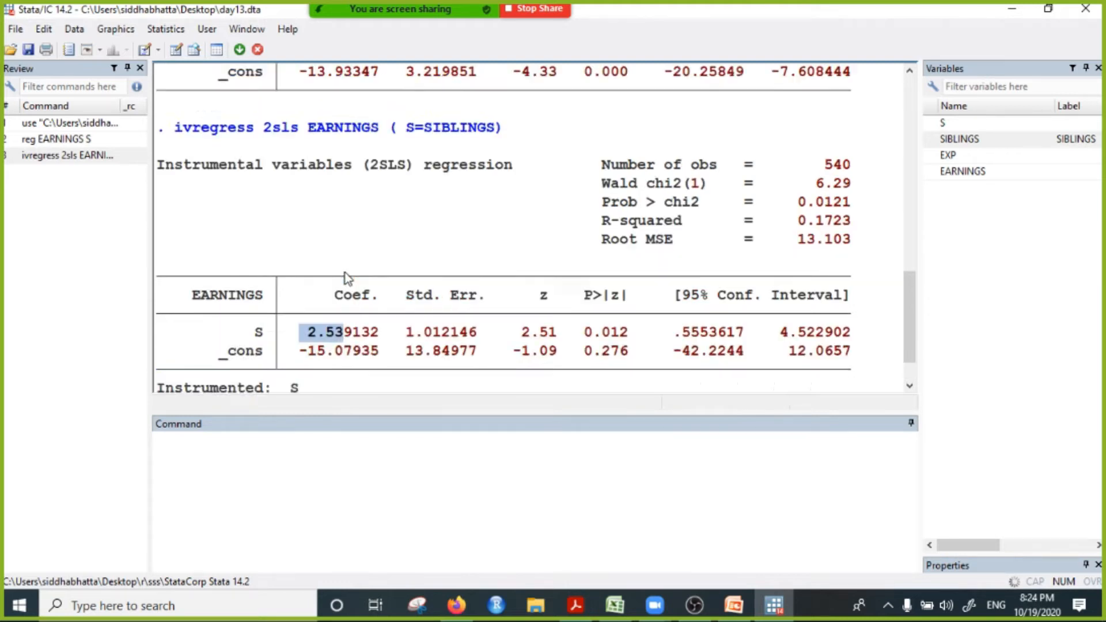
drag(312, 173, 340, 181)
scroll(328, 322, down, 3)
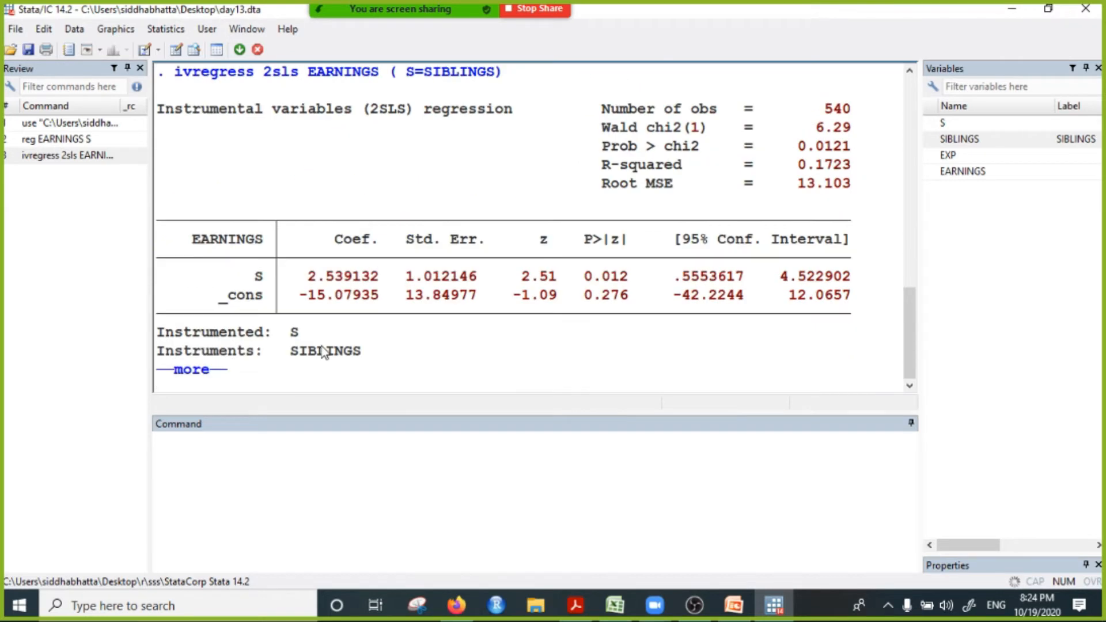
drag(311, 284, 340, 295)
scroll(341, 294, up, 4)
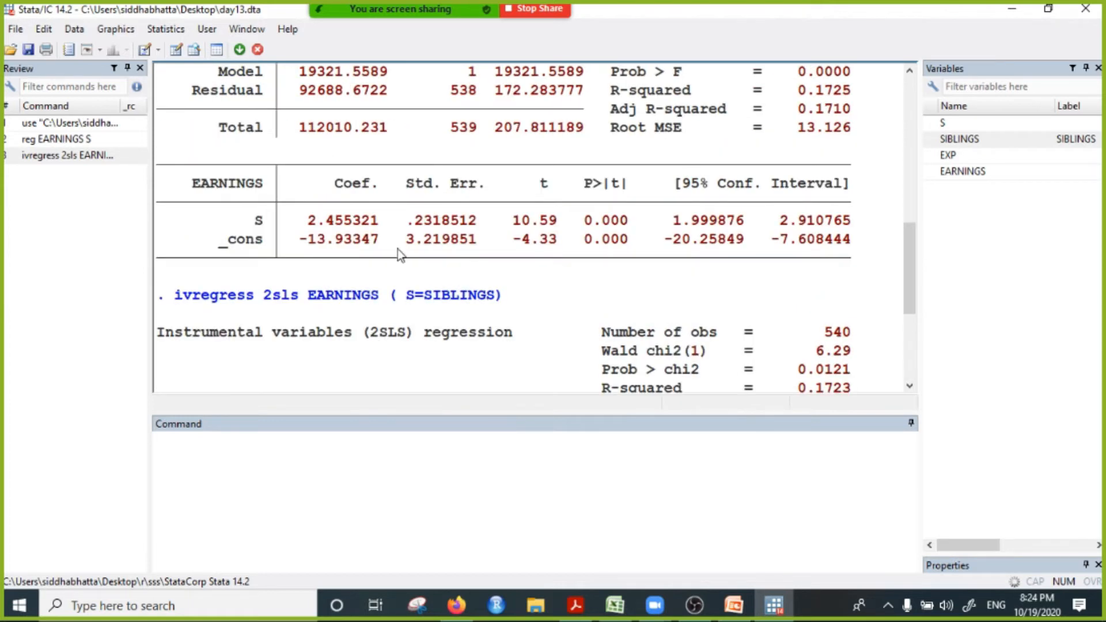
drag(307, 221, 343, 221)
scroll(345, 259, down, 4)
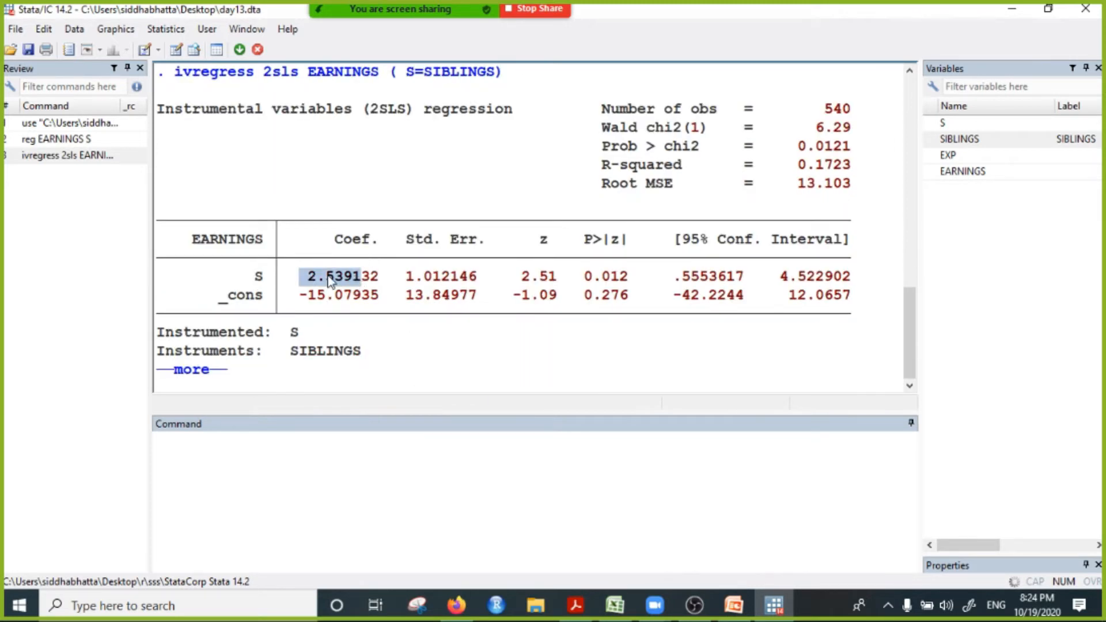
drag(240, 281, 353, 283)
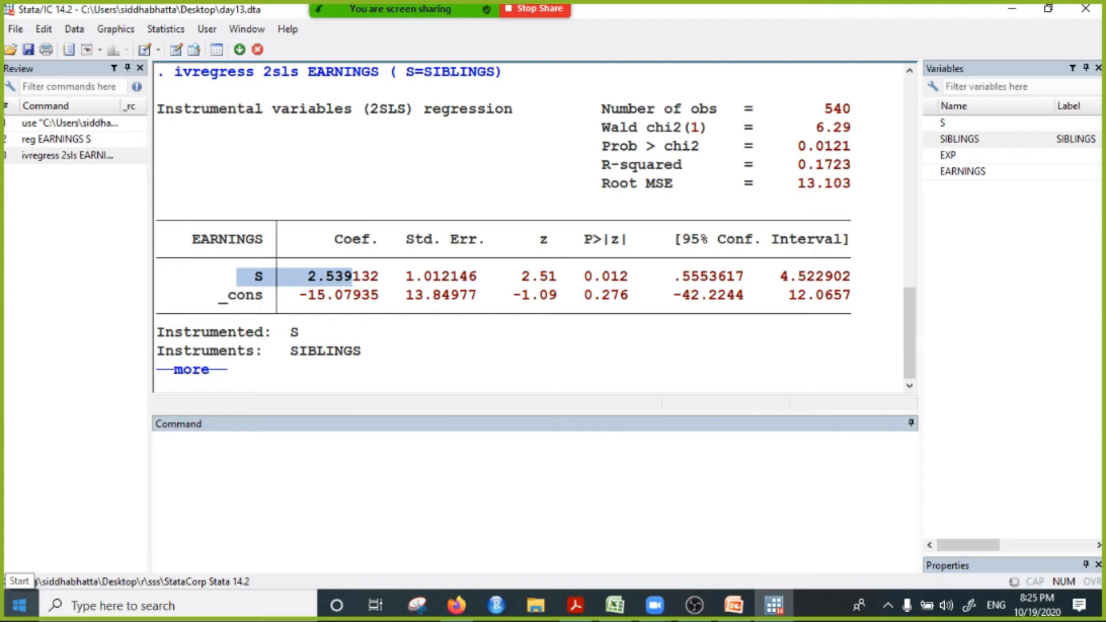
click(336, 291)
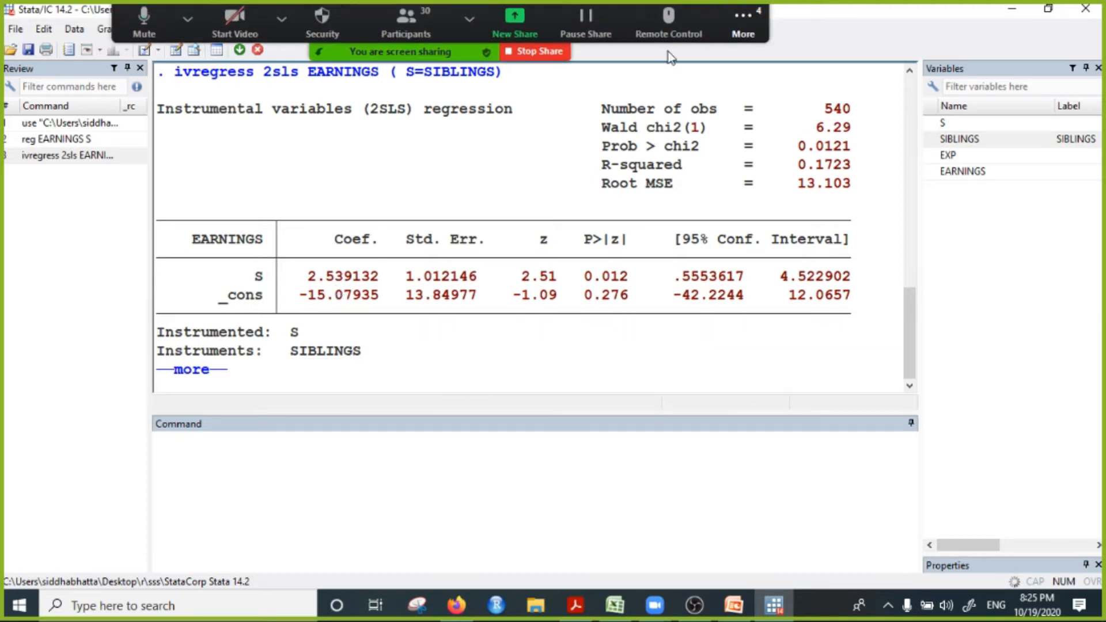
Step: Open the meeting chat, move it clear of the regression output, read the participants' questions about instruments, and minimize it
click(744, 34)
click(755, 57)
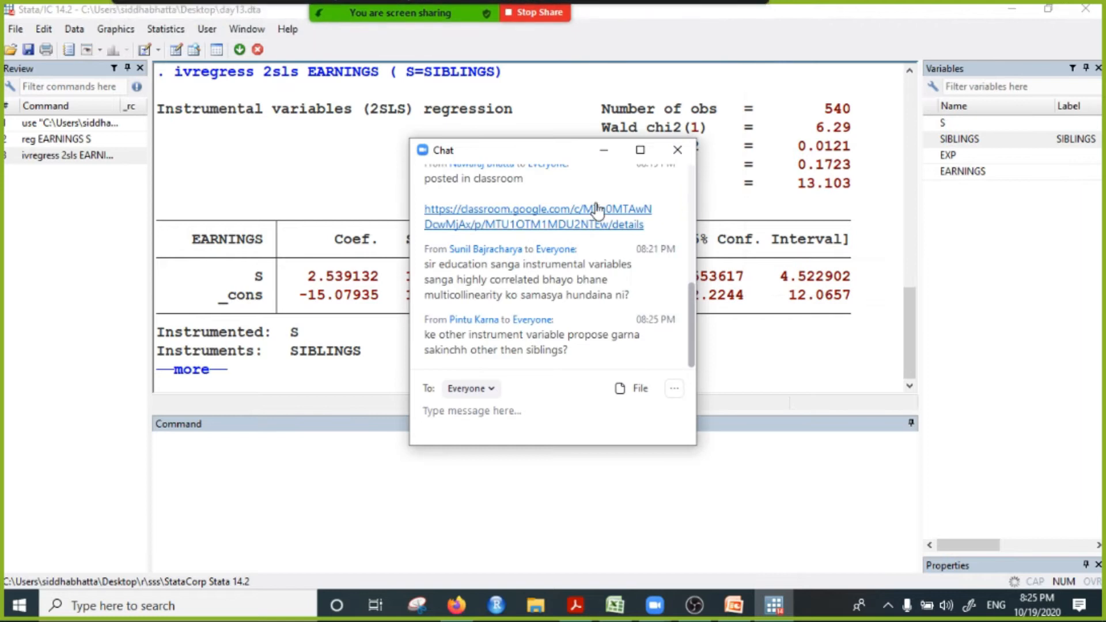
drag(563, 155, 980, 129)
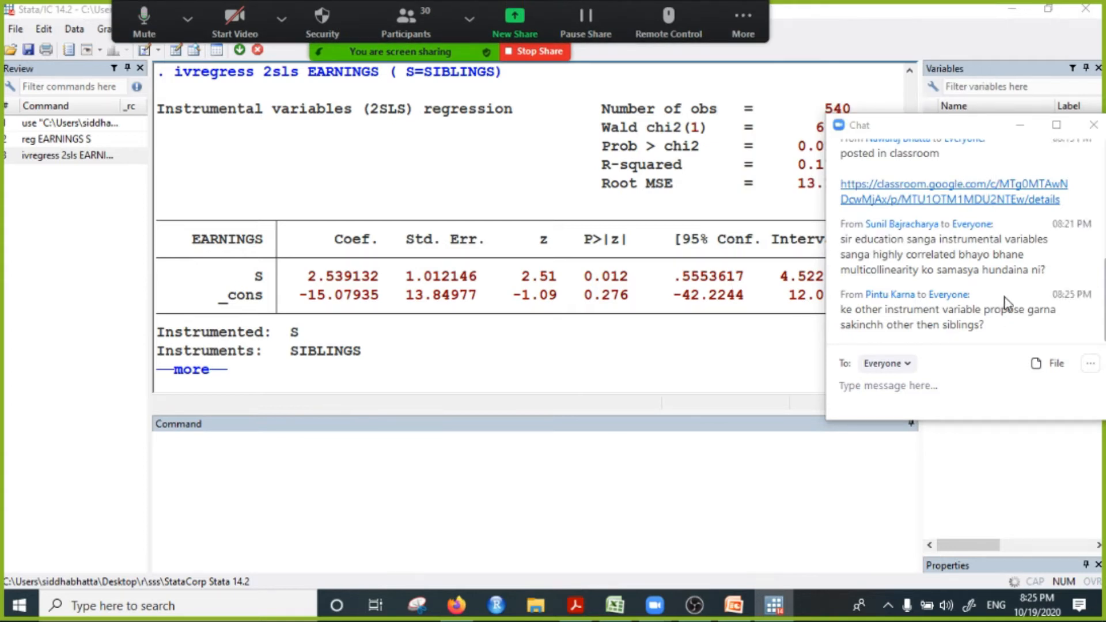
scroll(1005, 300, up, 1)
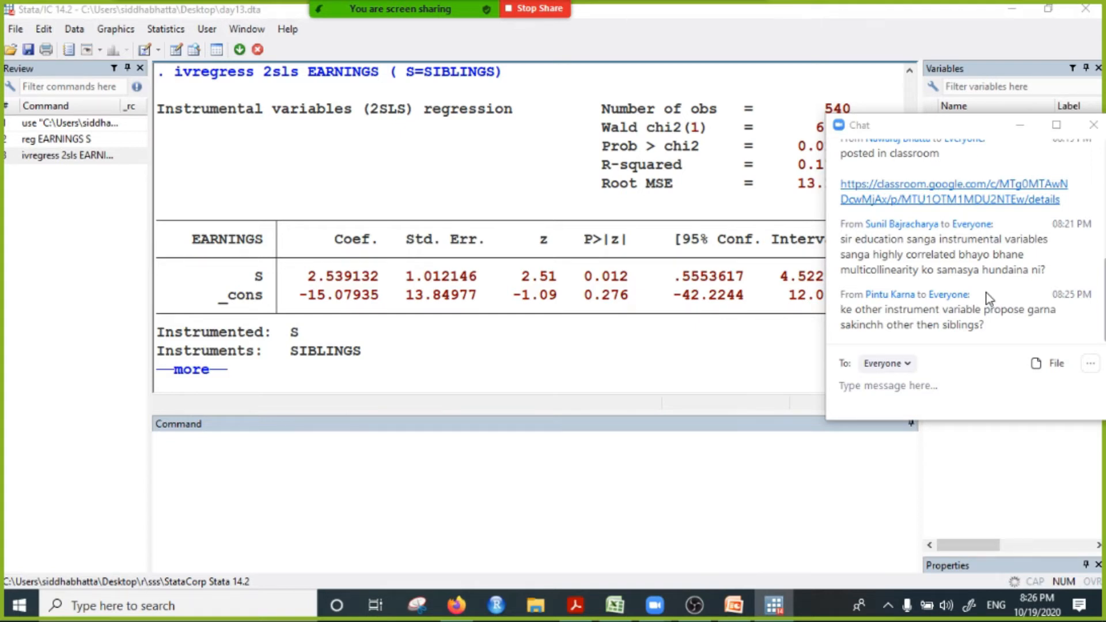
click(1019, 124)
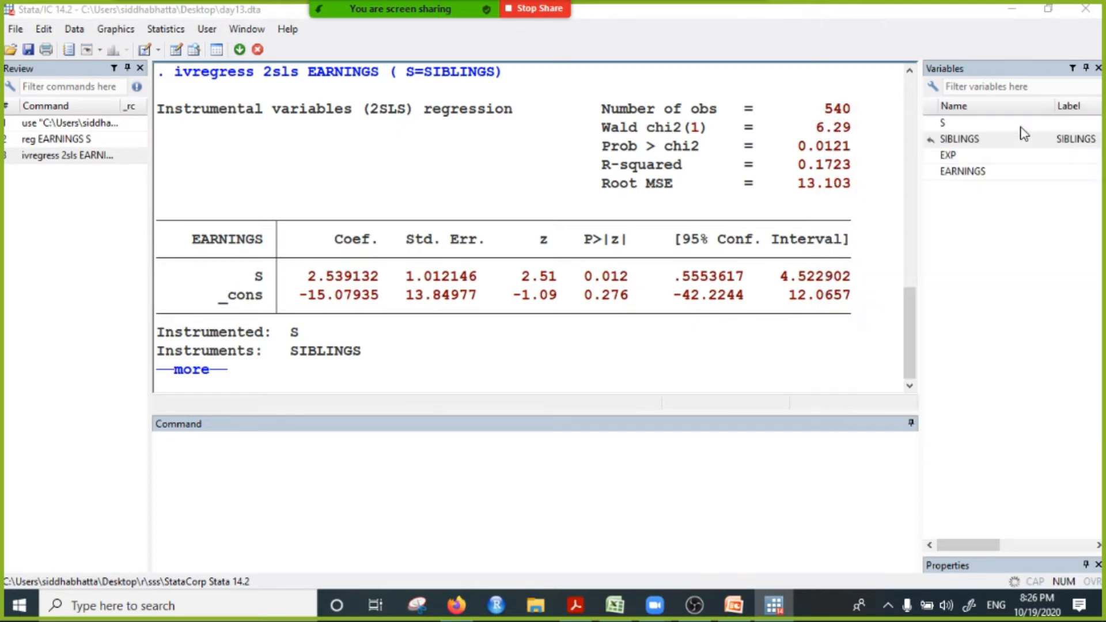
Step: Continue the paused output and write the model wage =a+b*edu+e(ability) on the command line without running it
click(273, 473)
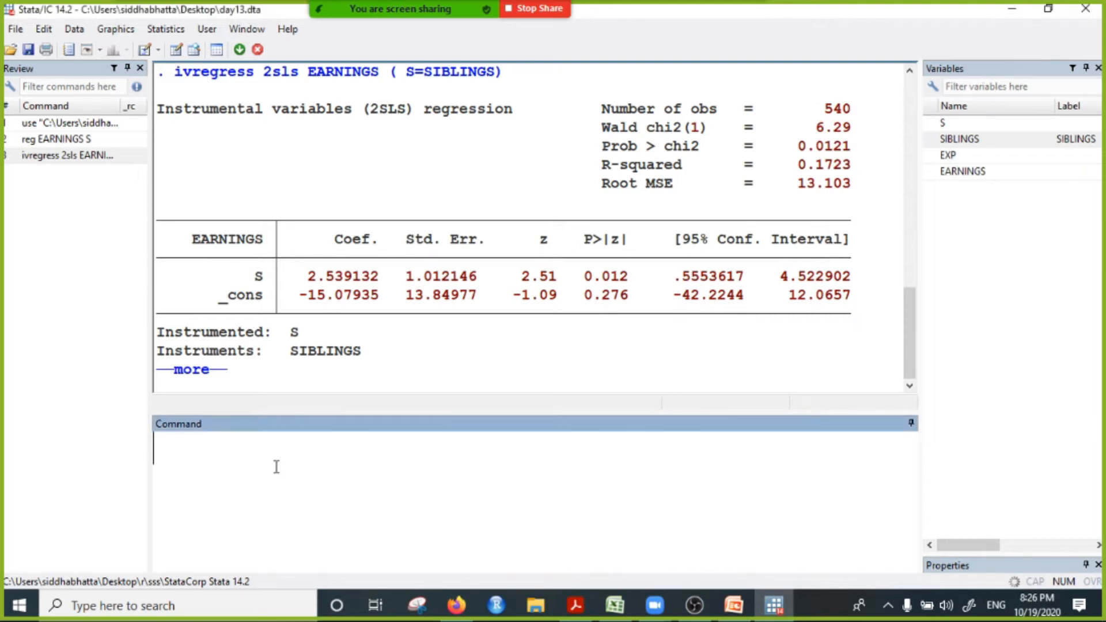
key(space)
text(y)
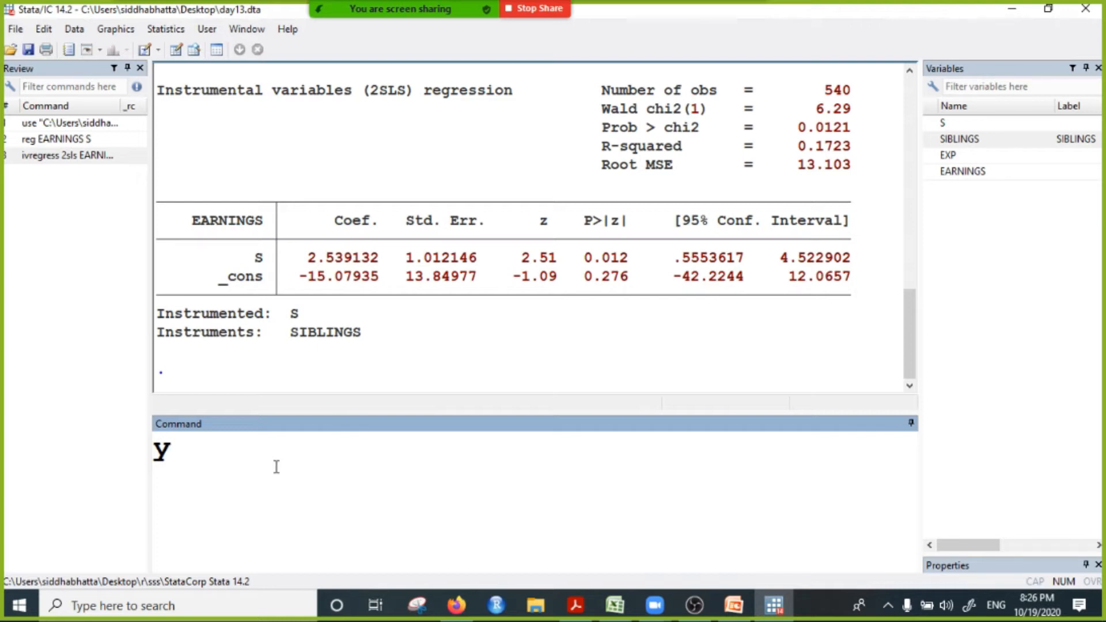
key(BackSpace)
text(wag)
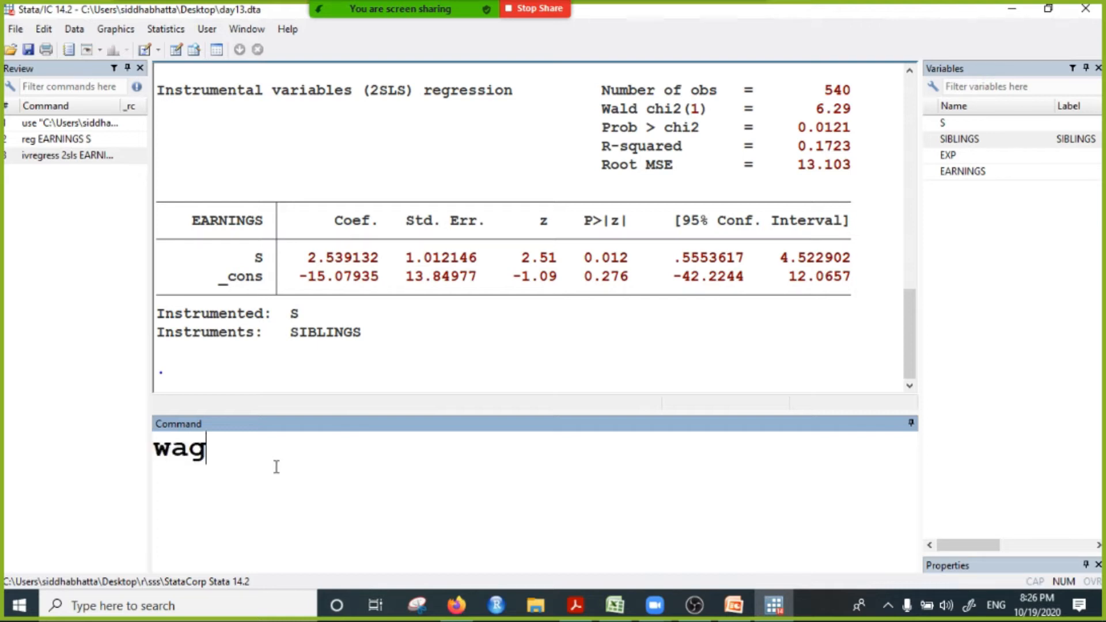
text(e =a)
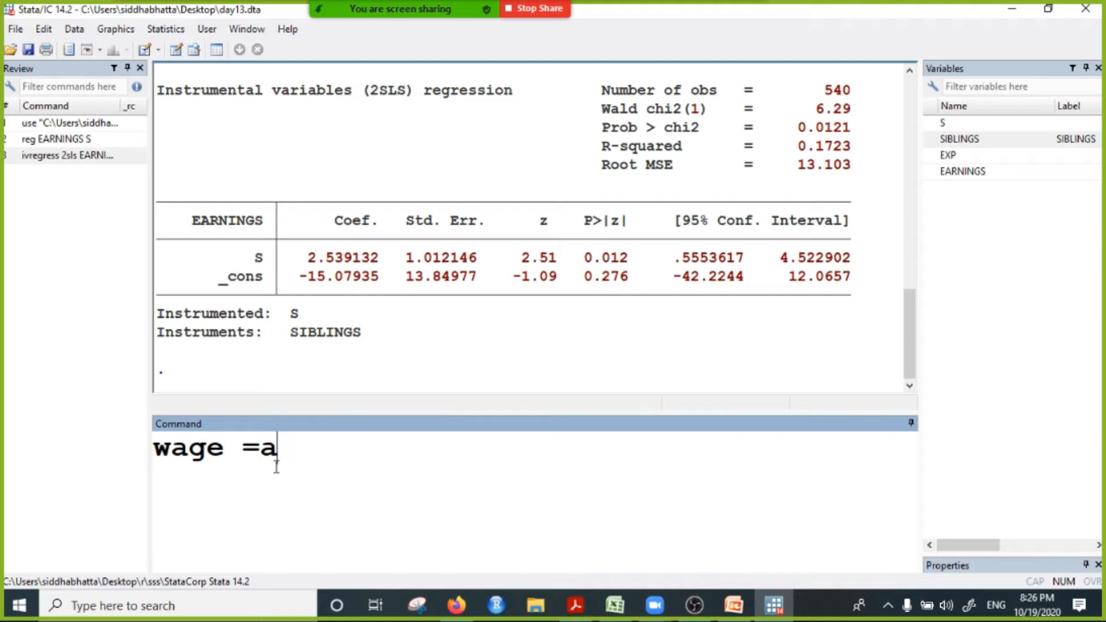
text(+b*edu)
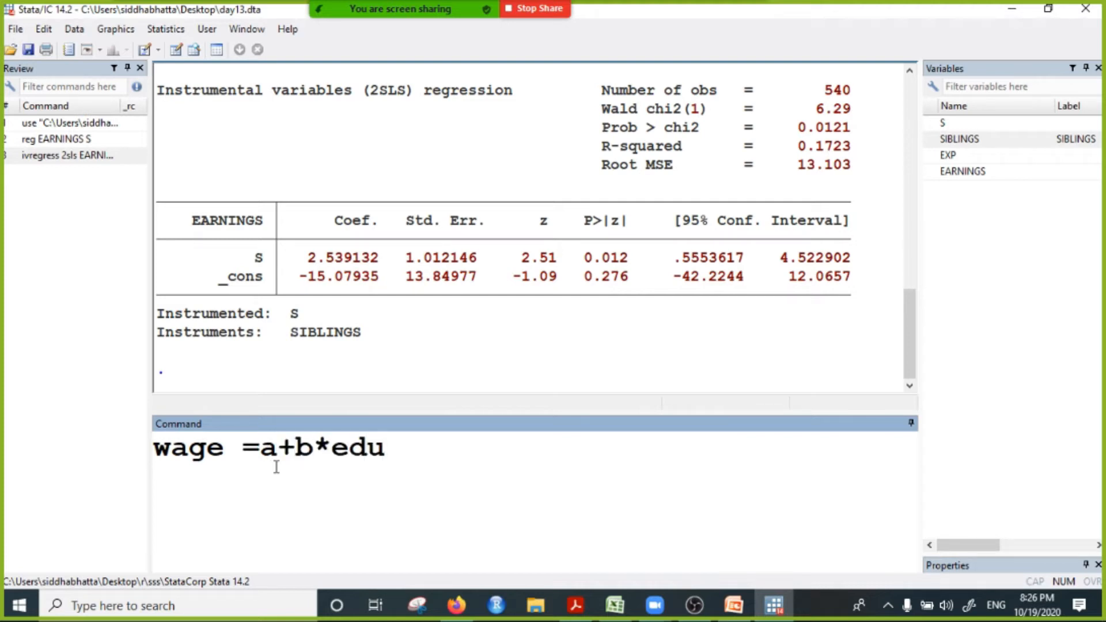
text(+e(ab)
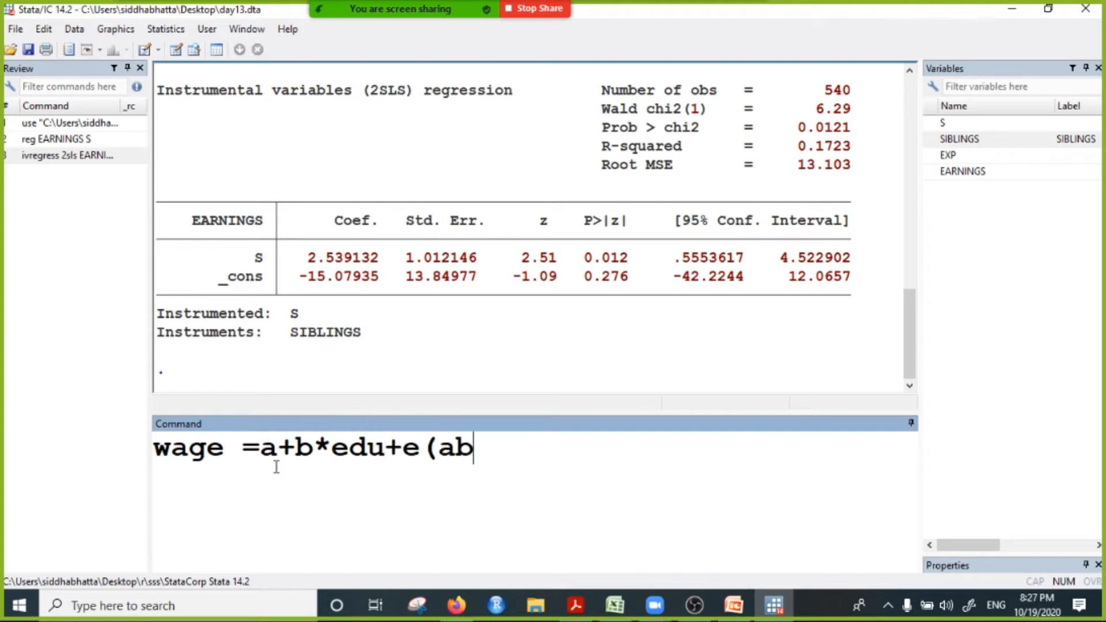
text(ility))
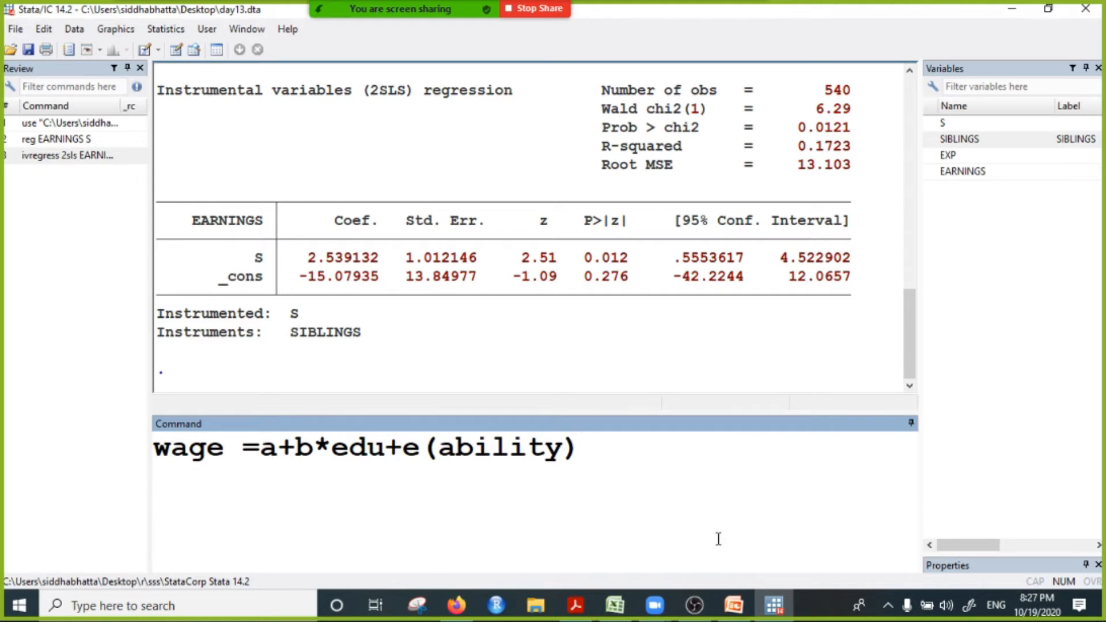
Step: Point out the education and ability terms of the written model and append the candidate instrument "# distance to college"
click(375, 446)
click(403, 448)
click(490, 448)
click(562, 449)
click(424, 456)
click(593, 461)
text(#)
text( no)
key(BackSpace)
key(BackSpace)
text(distance)
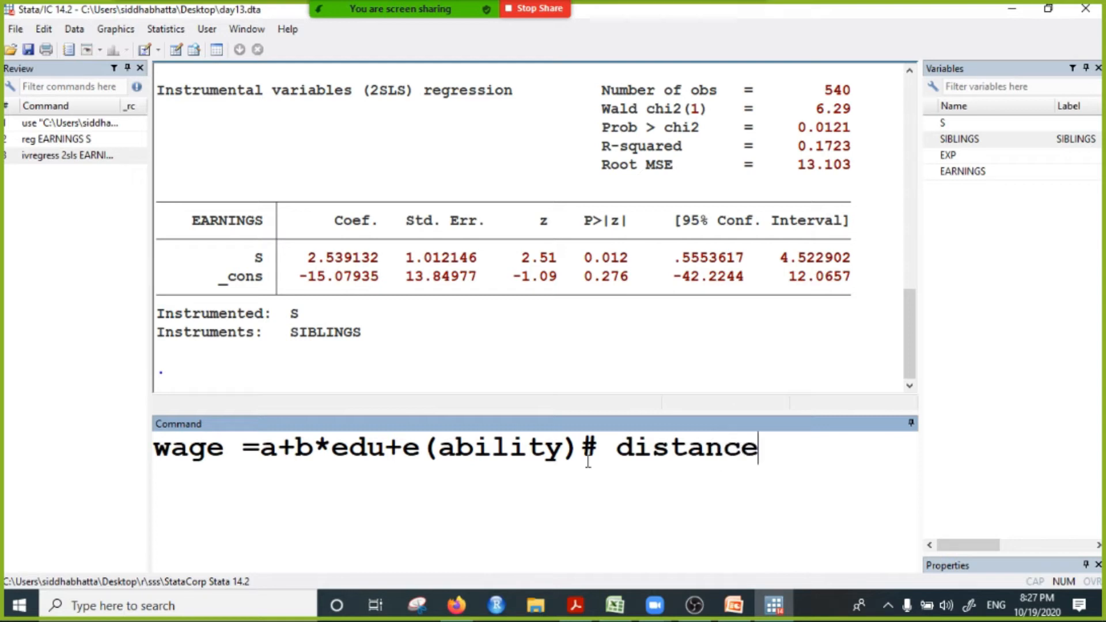
text( to college)
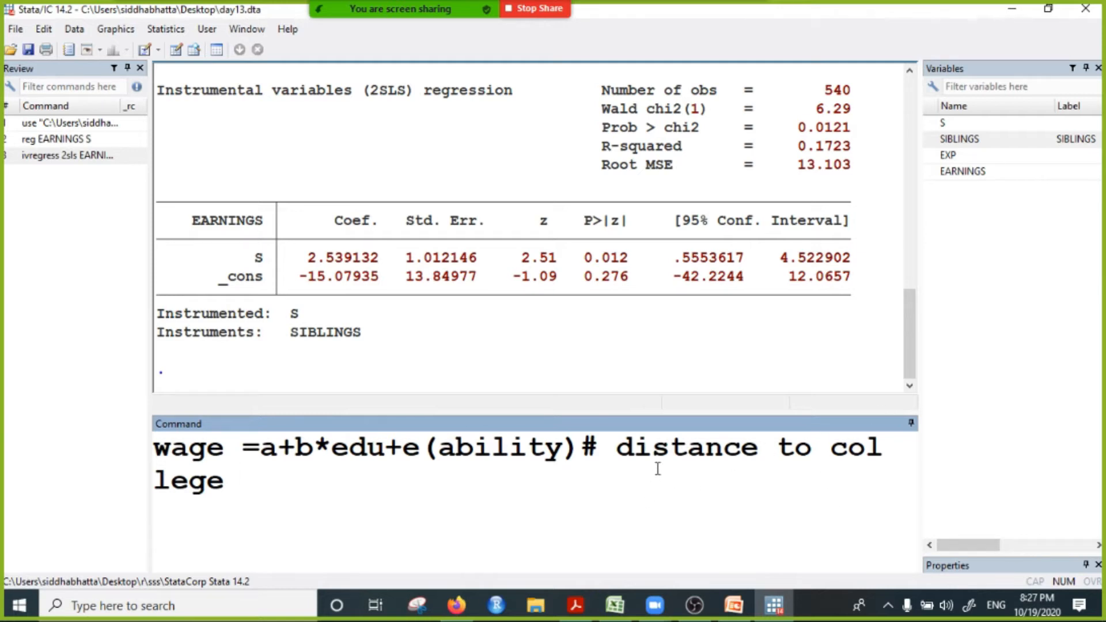
Step: Add the first instrument condition ": 1. not correlated with error term" after distance to college
click(633, 458)
click(290, 487)
text(: n)
key(BackSpace)
text(1. not )
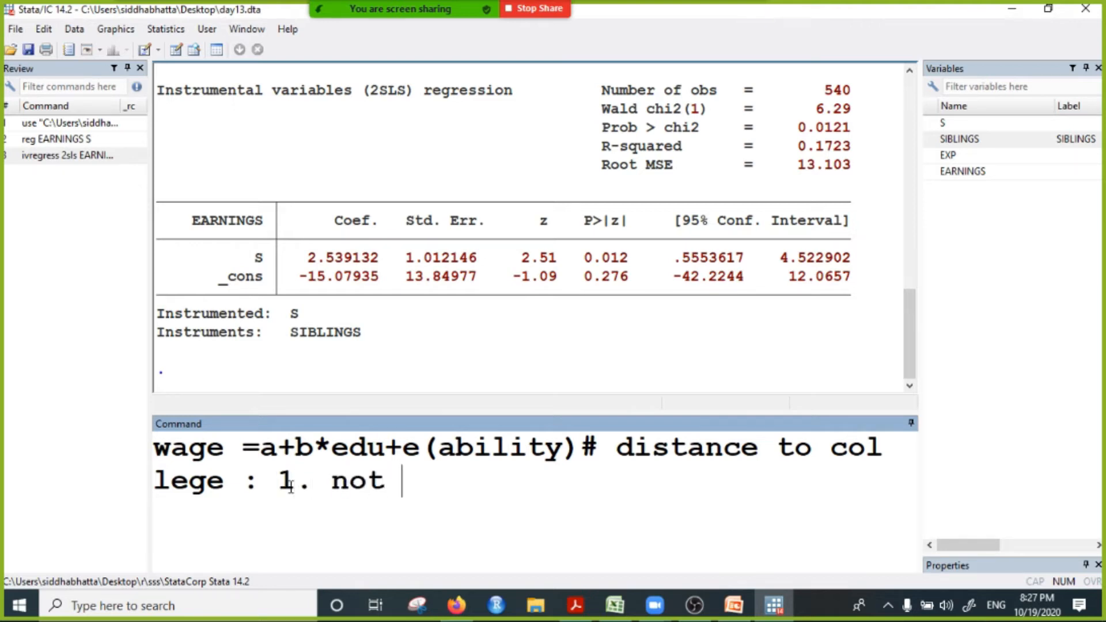
text(correlat)
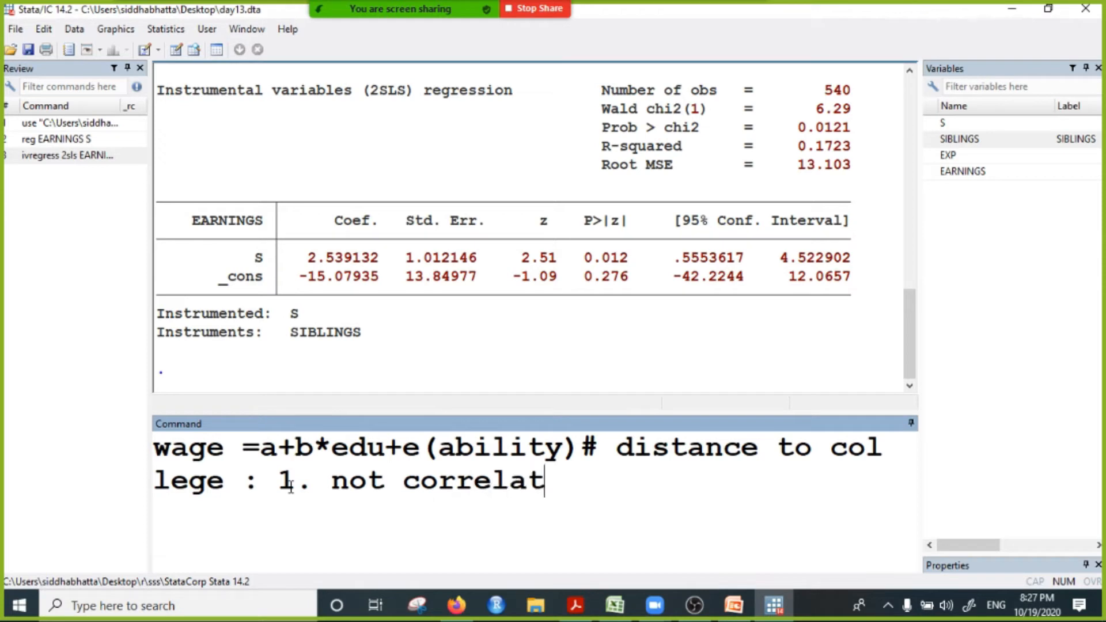
text(ed with)
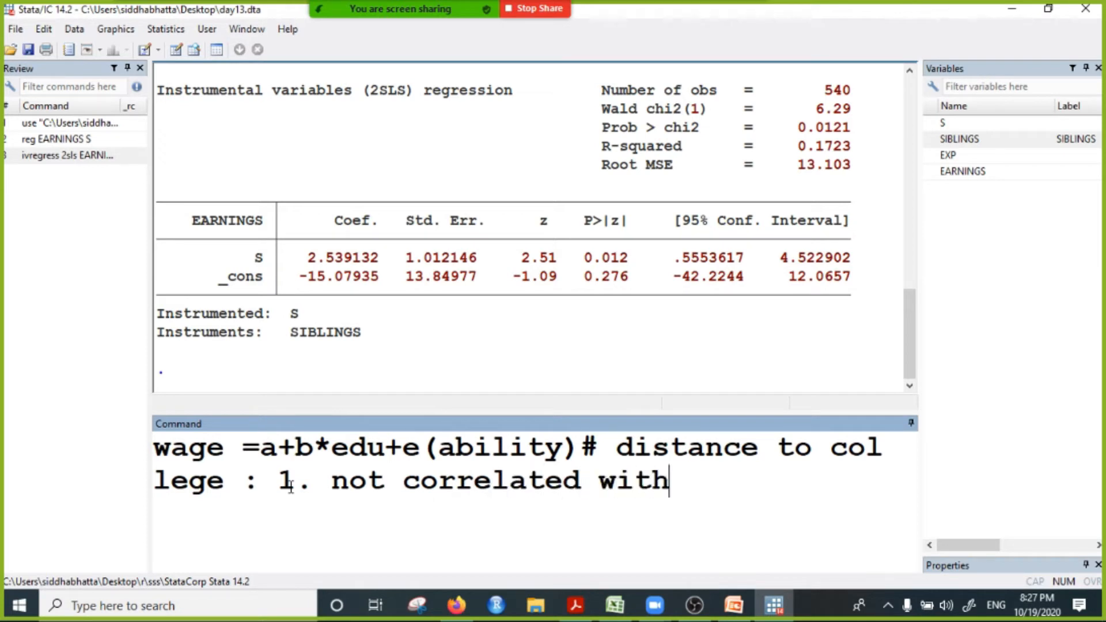
text( error term)
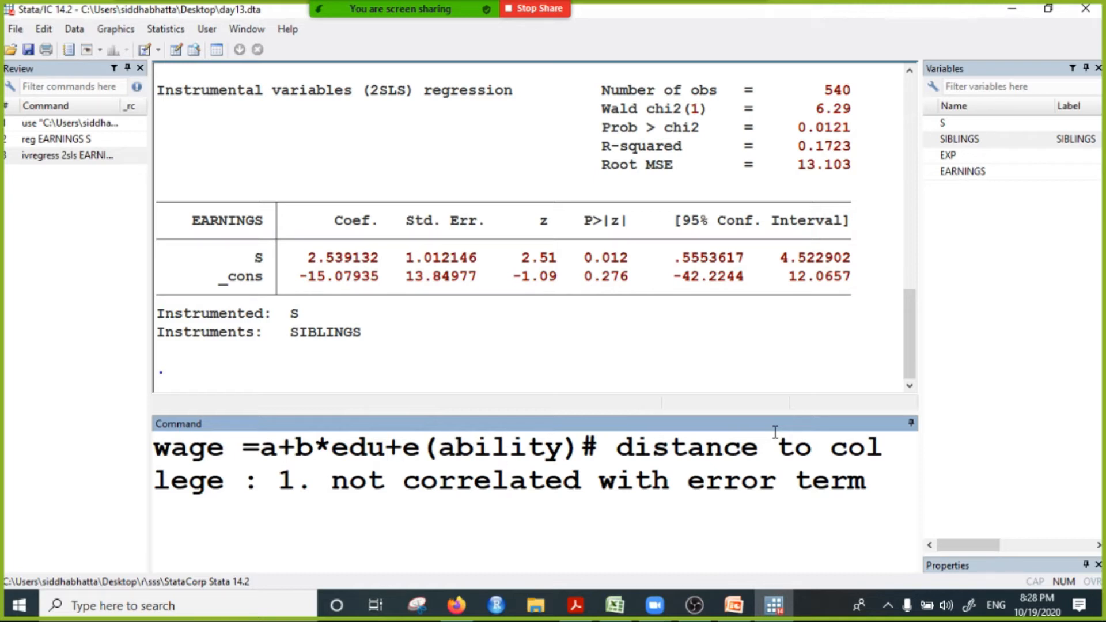
Step: Highlight distance to college and the error term e(ability) in the written note to examine whether they are related
click(477, 441)
drag(722, 446, 801, 461)
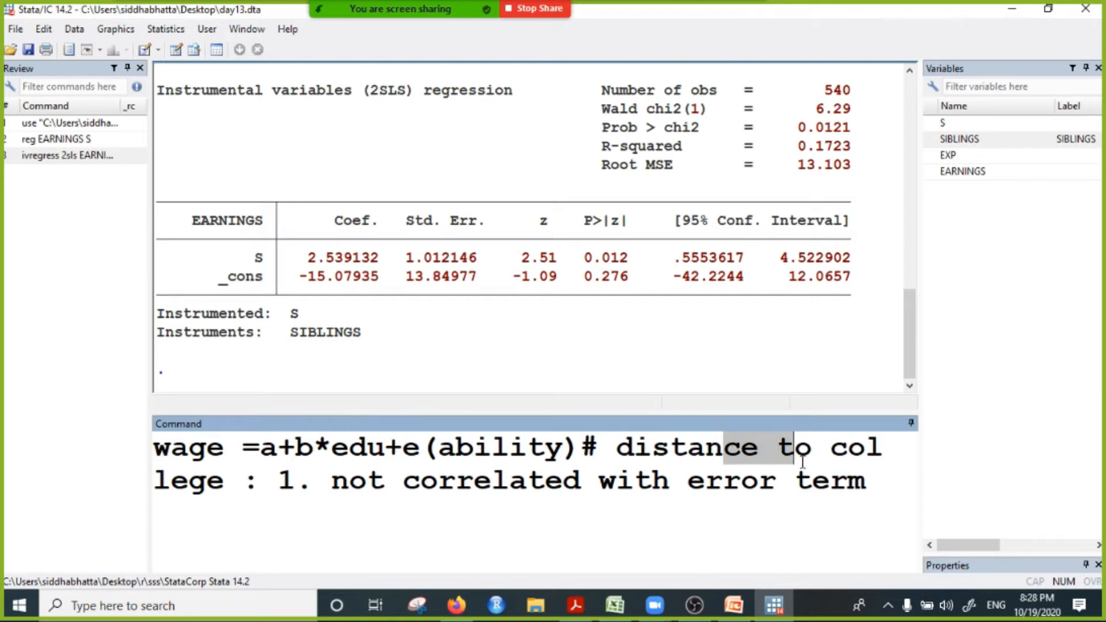
click(476, 451)
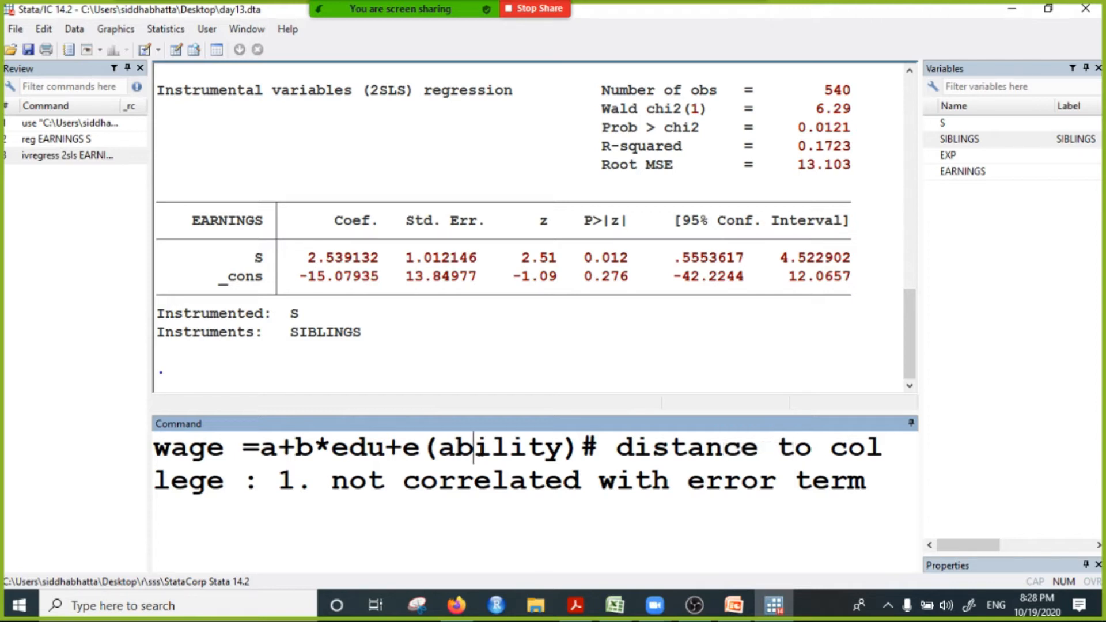
click(510, 450)
click(812, 451)
click(533, 452)
click(778, 447)
click(216, 493)
drag(616, 448, 230, 472)
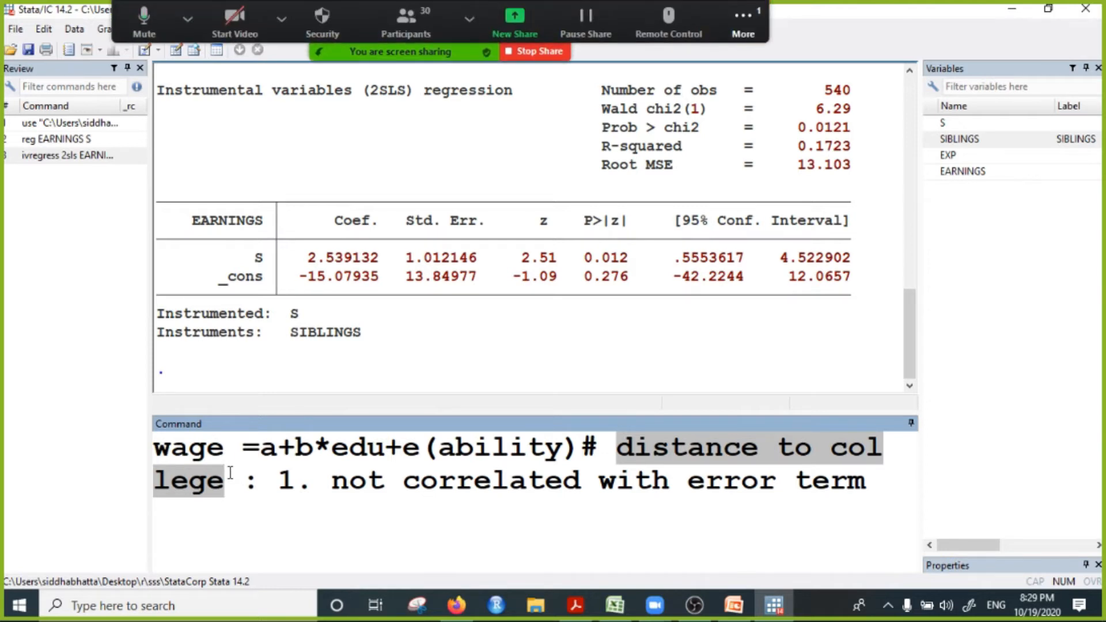
click(444, 450)
drag(402, 448, 574, 455)
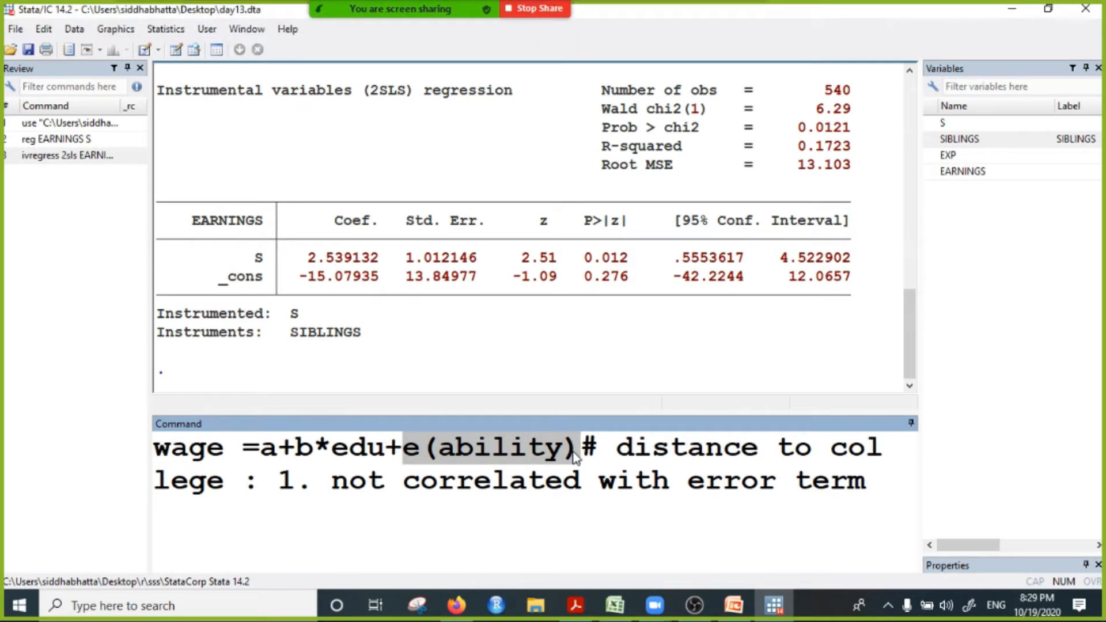
Step: Add the second instrument condition "2.correlated with education" at the end of the written note
click(890, 486)
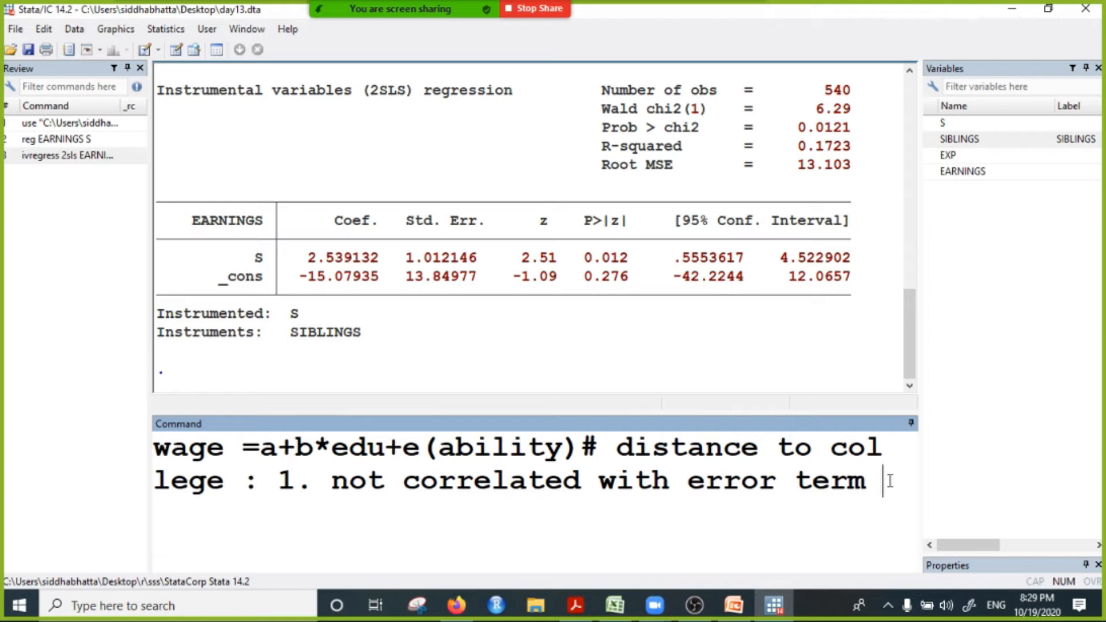
text(2.)
text(correlated with education)
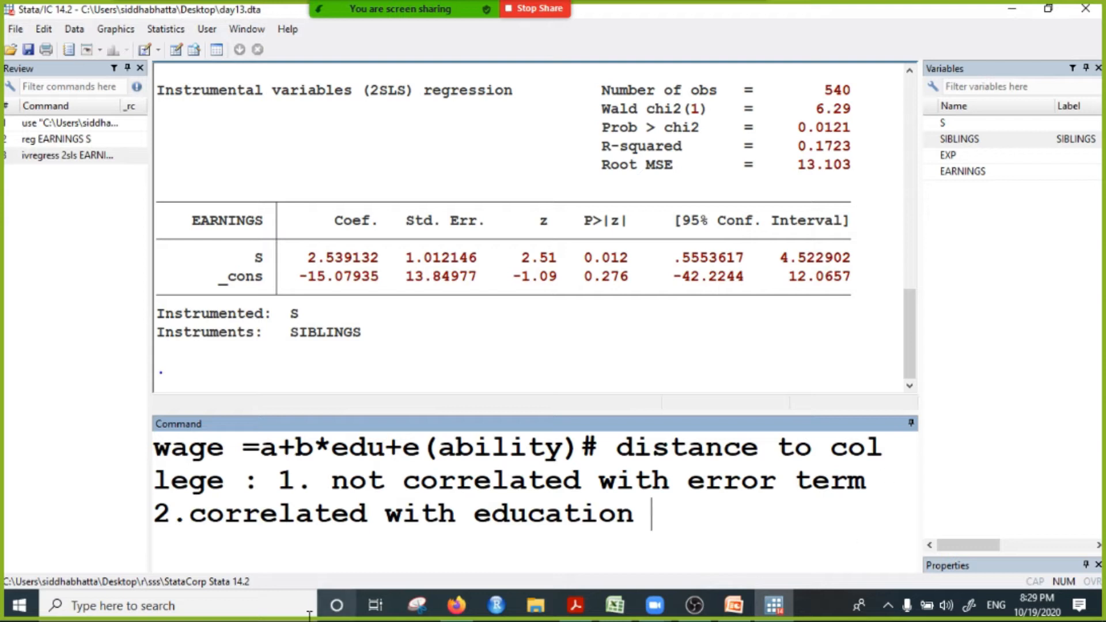
Step: Highlight education and college in the note, and clear the whole wage model and its conditions from the command line
drag(473, 514, 637, 518)
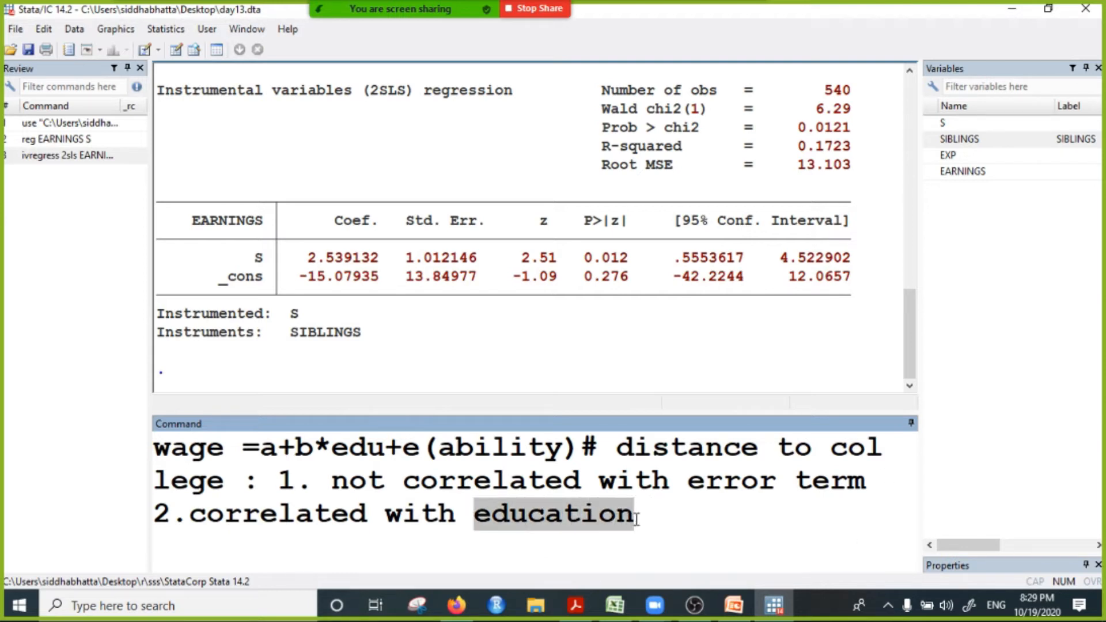
click(795, 448)
drag(840, 439, 225, 484)
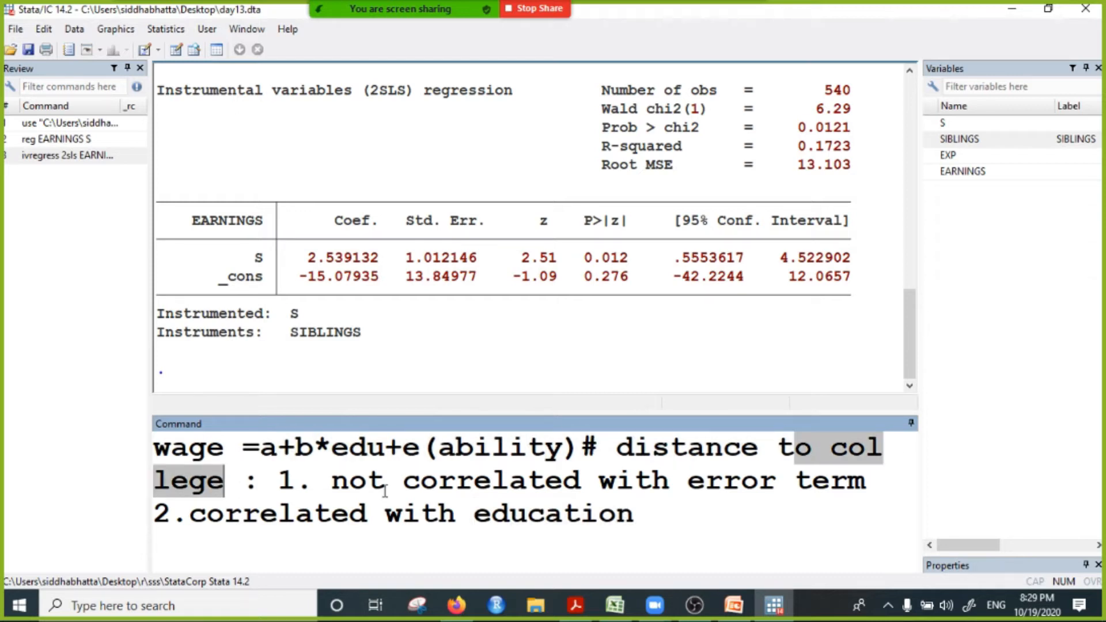
click(649, 529)
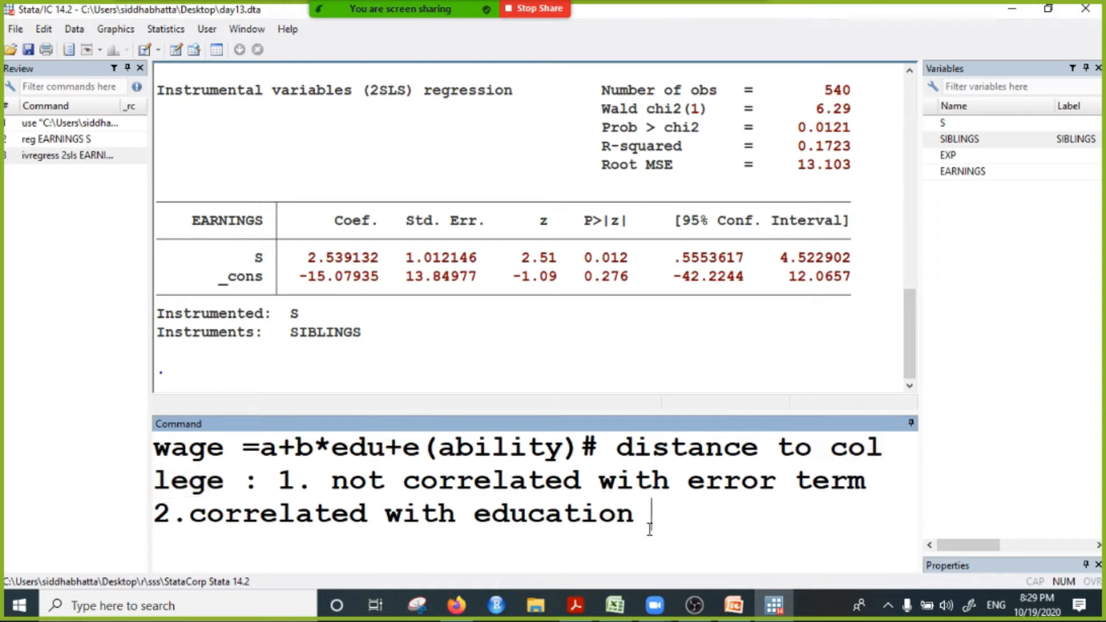
drag(649, 528, 15, 422)
key(BackSpace)
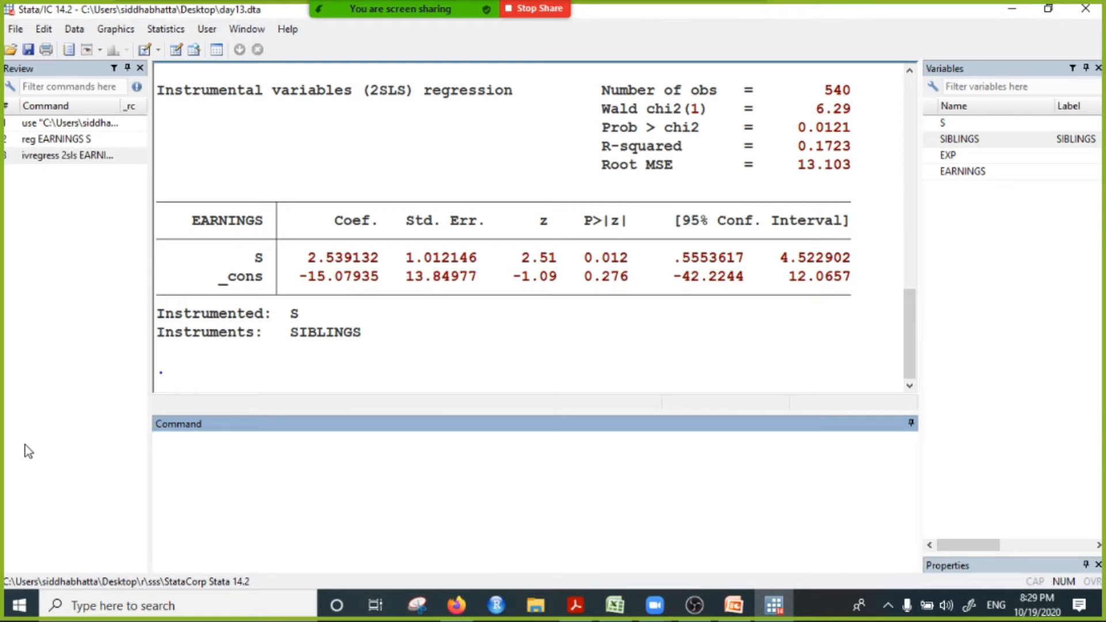
Step: Run cor S SIBLINGS to get the correlation between schooling and the siblings instrument
click(962, 134)
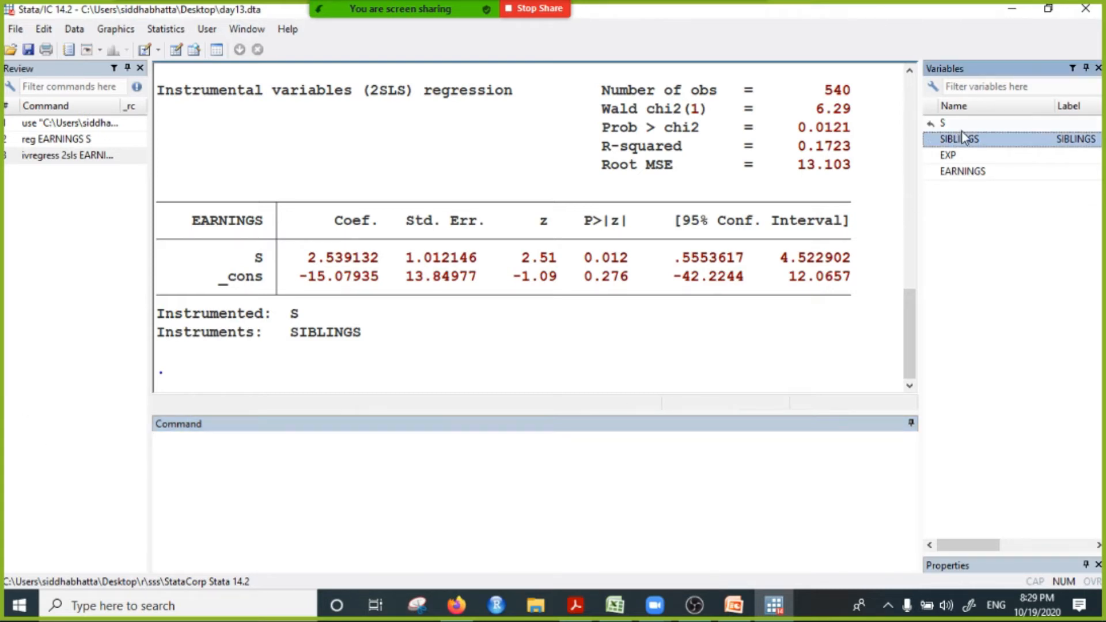
click(312, 480)
text(cor)
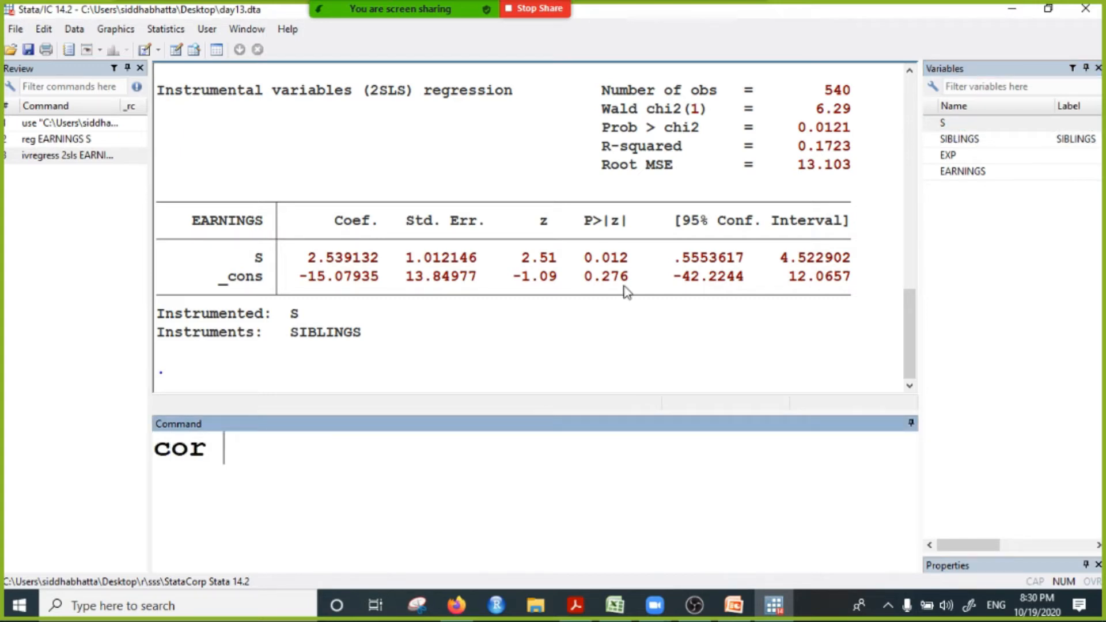
double_click(950, 128)
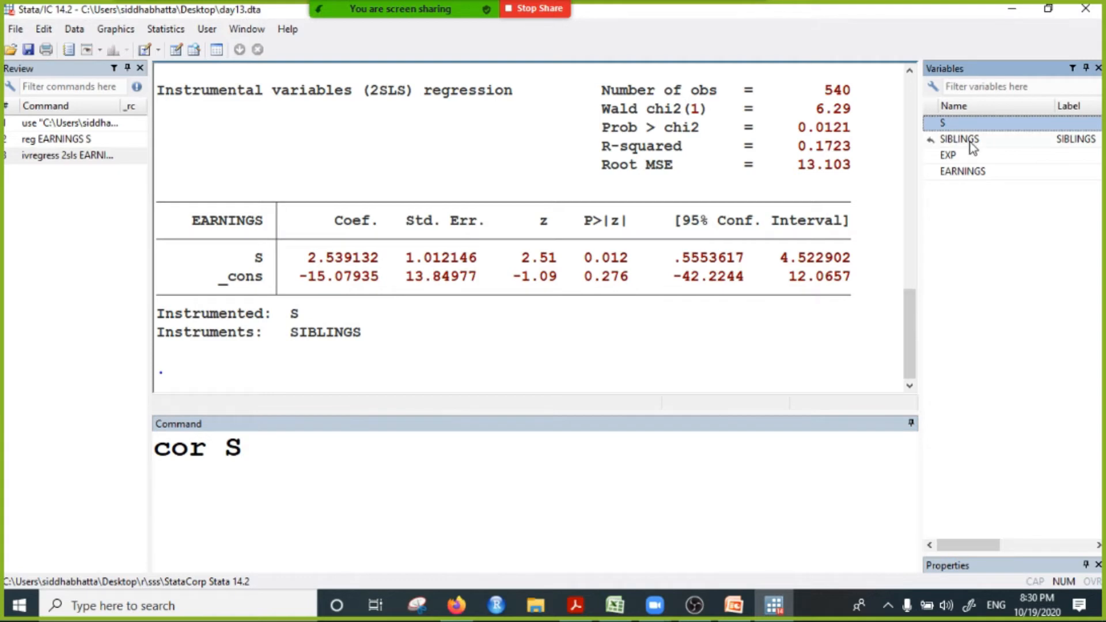
double_click(970, 142)
click(530, 456)
key(Return)
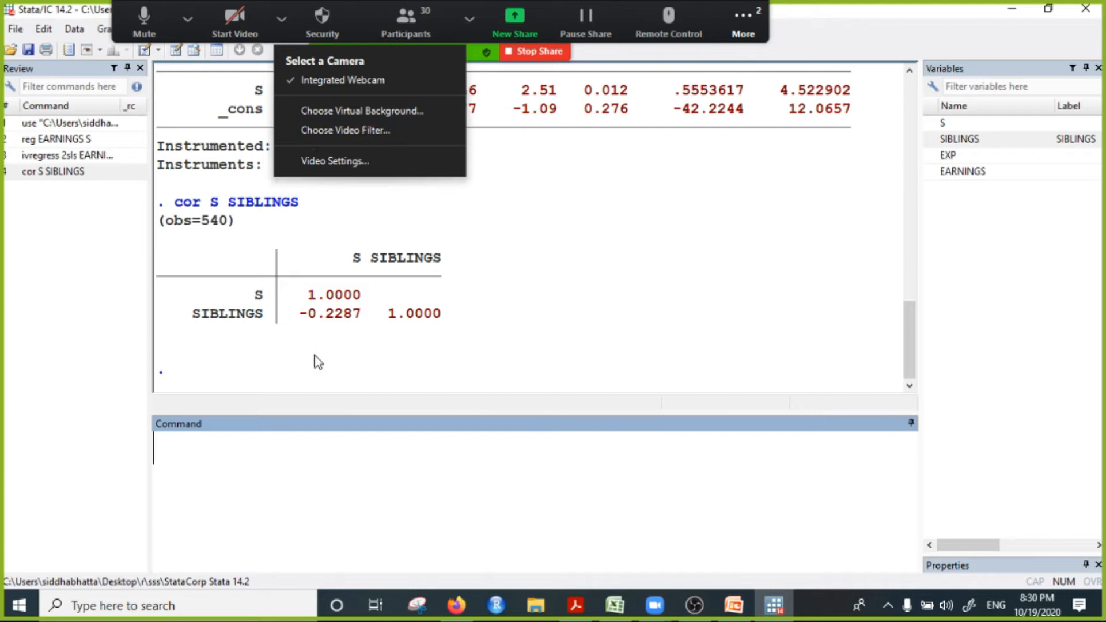
Step: Go back to the 2SLS output and highlight the ivregress command, the coefficient rows and the SIBLINGS instrument
scroll(454, 311, up, 4)
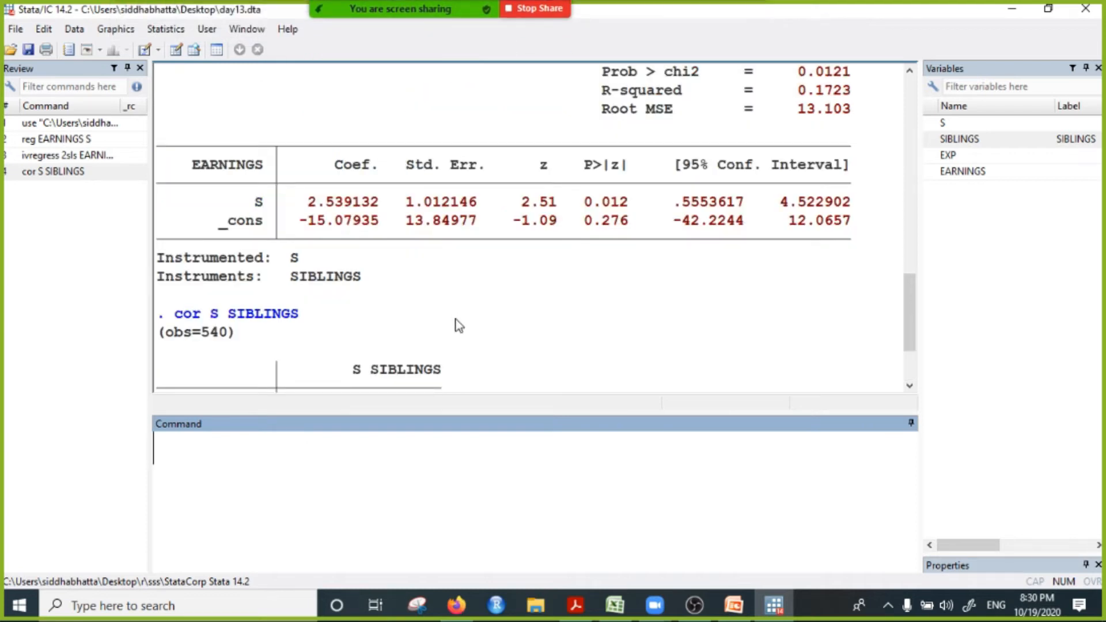
drag(323, 324, 579, 333)
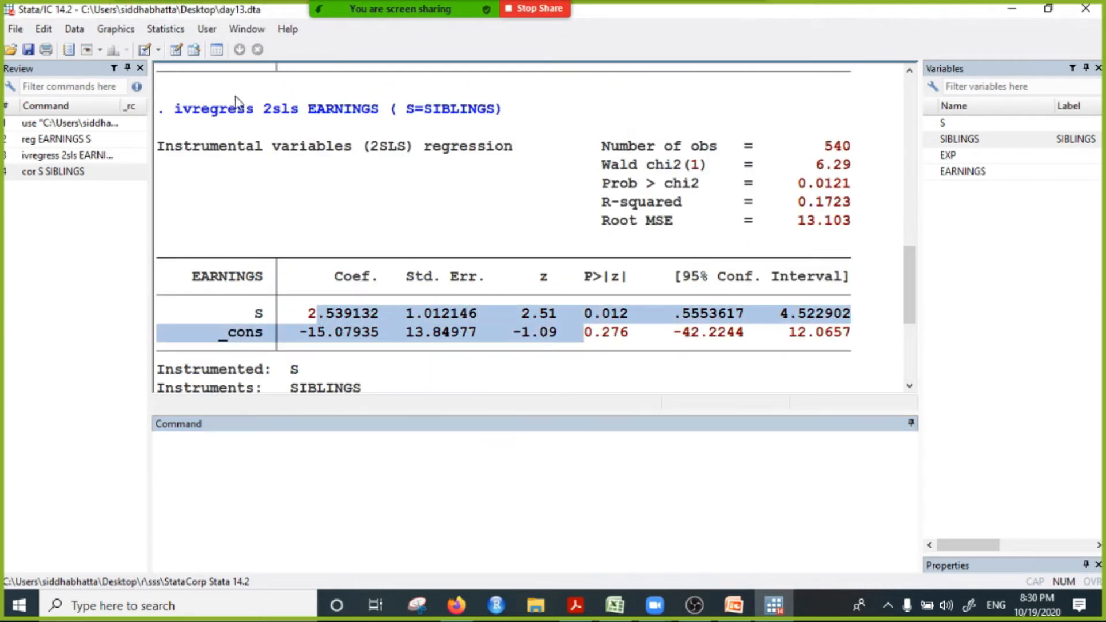
drag(176, 109, 524, 113)
drag(299, 314, 730, 334)
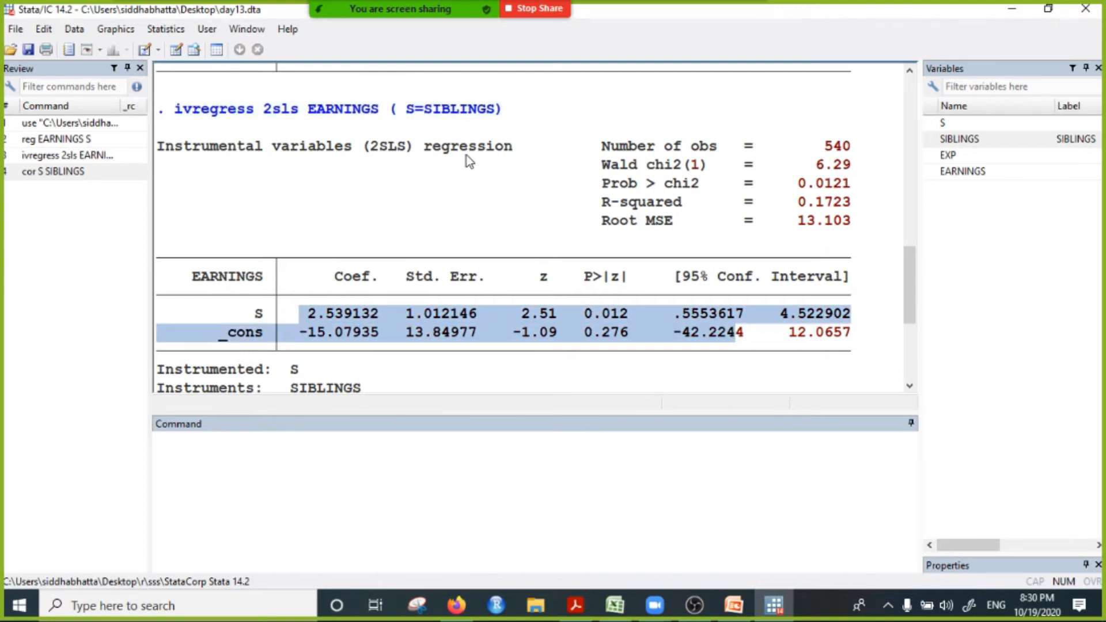
scroll(465, 154, up, 1)
drag(421, 165, 481, 168)
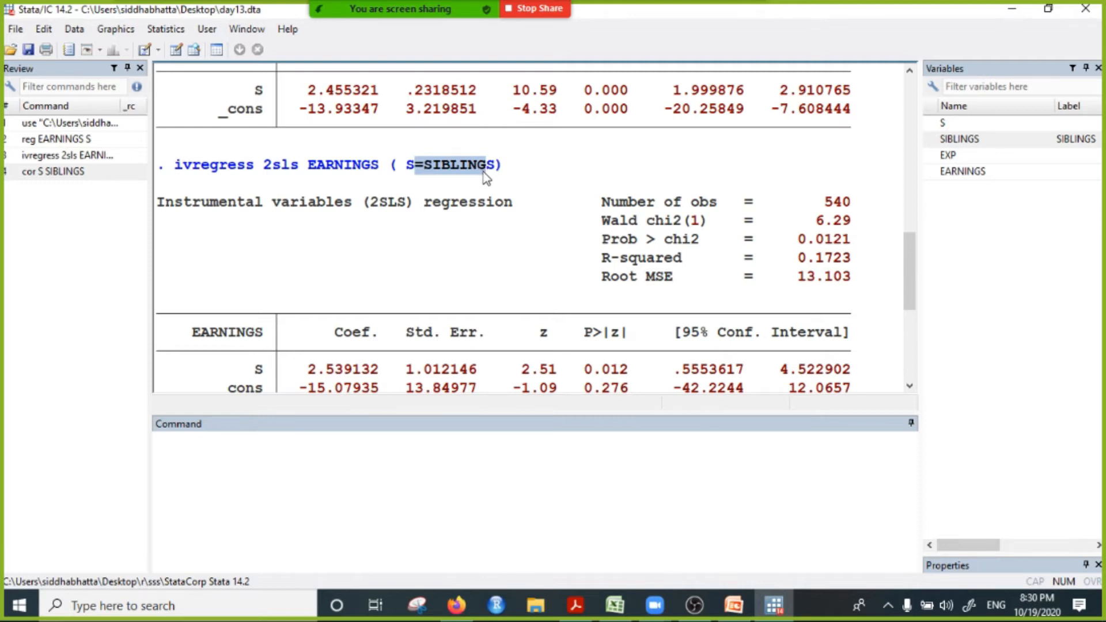
Step: Bring the full 2SLS coefficient table into view and widen the results area by narrowing the variable list
scroll(488, 173, down, 1)
click(392, 471)
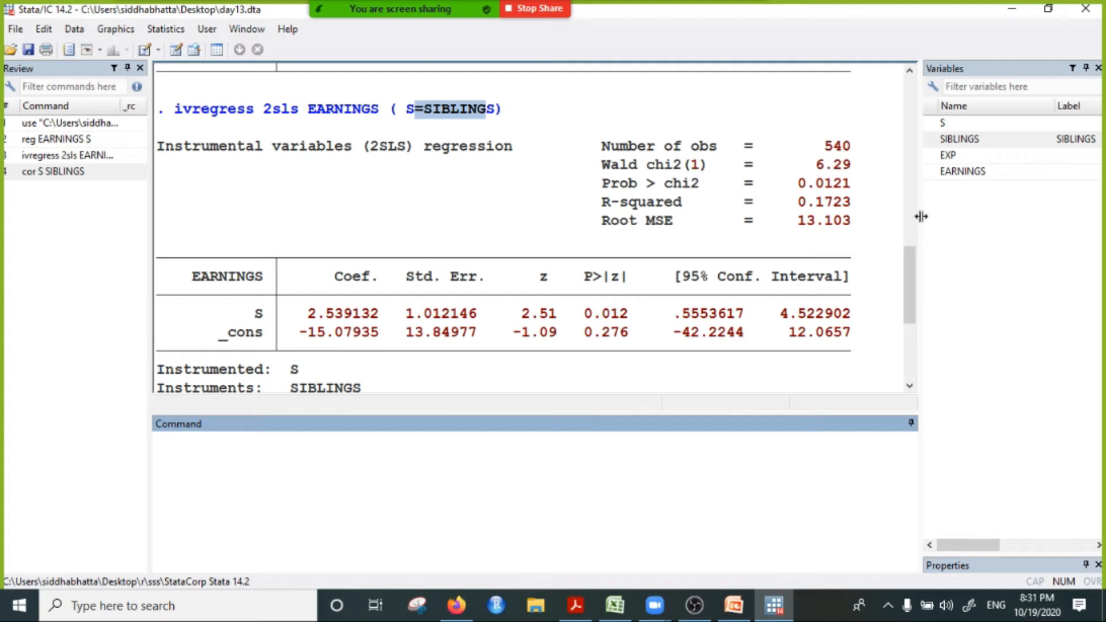
drag(918, 217, 1003, 224)
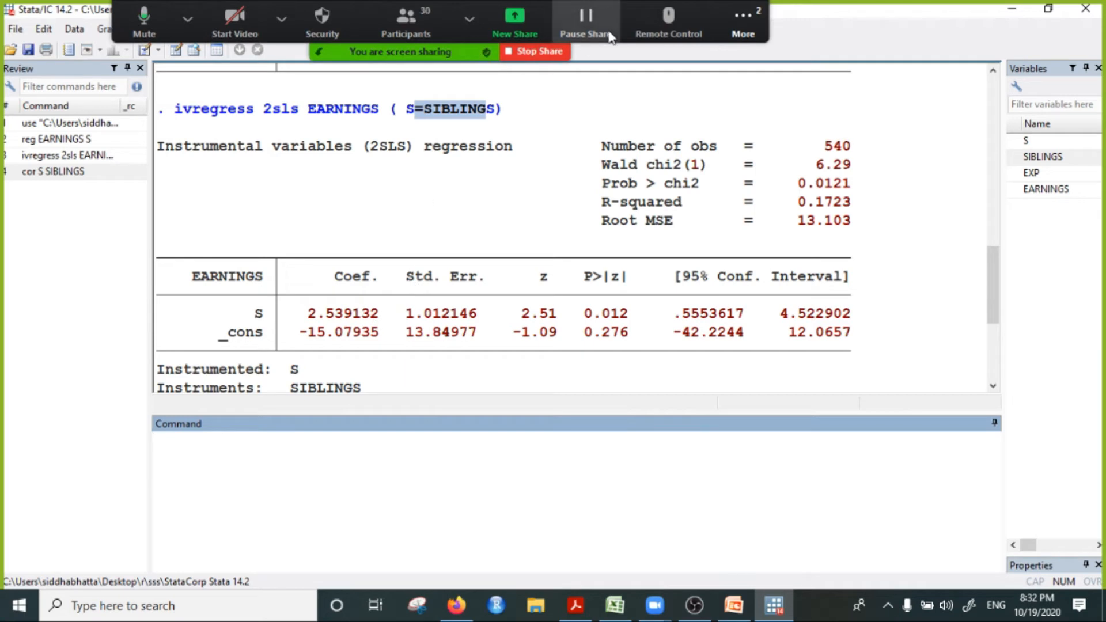
Step: Read the participants' questions in the Zoom meeting chat, put the chat away, and make the command area taller
click(743, 25)
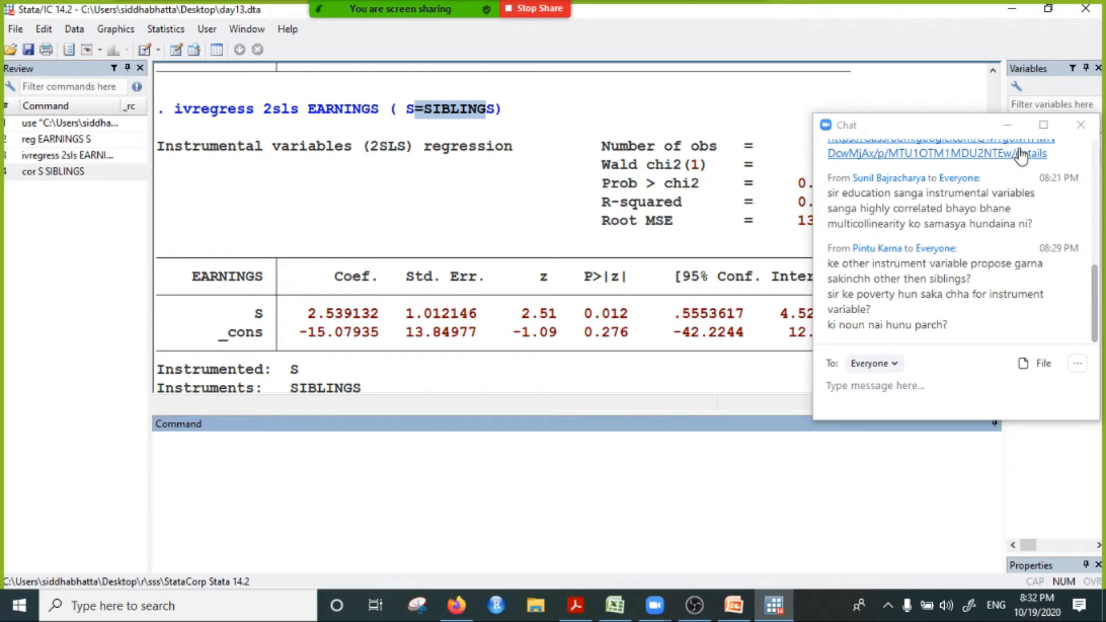
click(1014, 123)
click(247, 482)
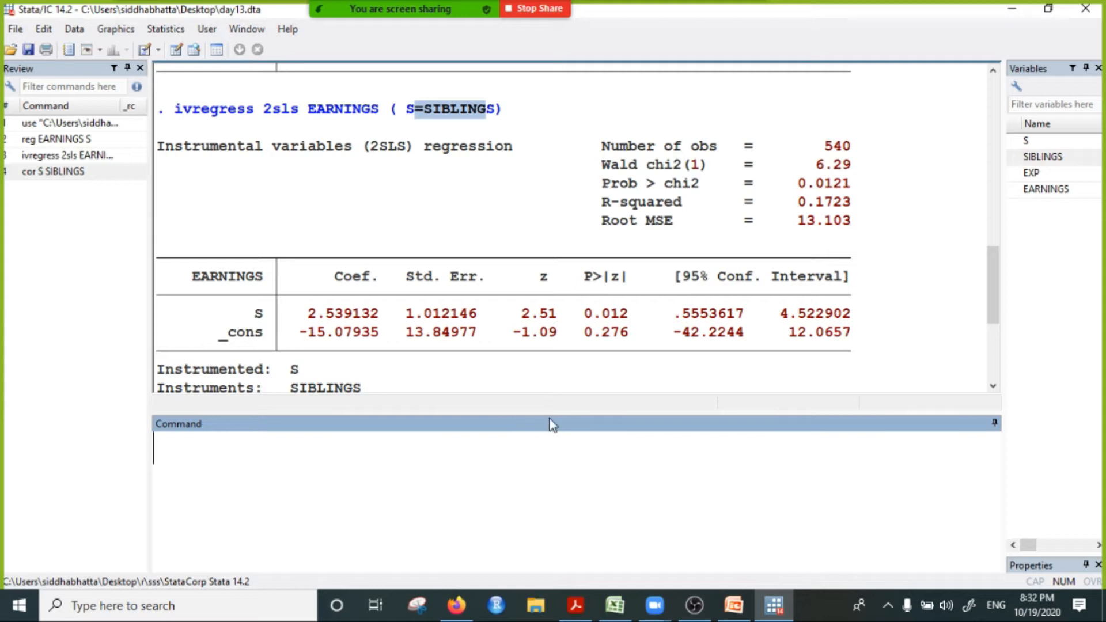
drag(547, 409, 536, 359)
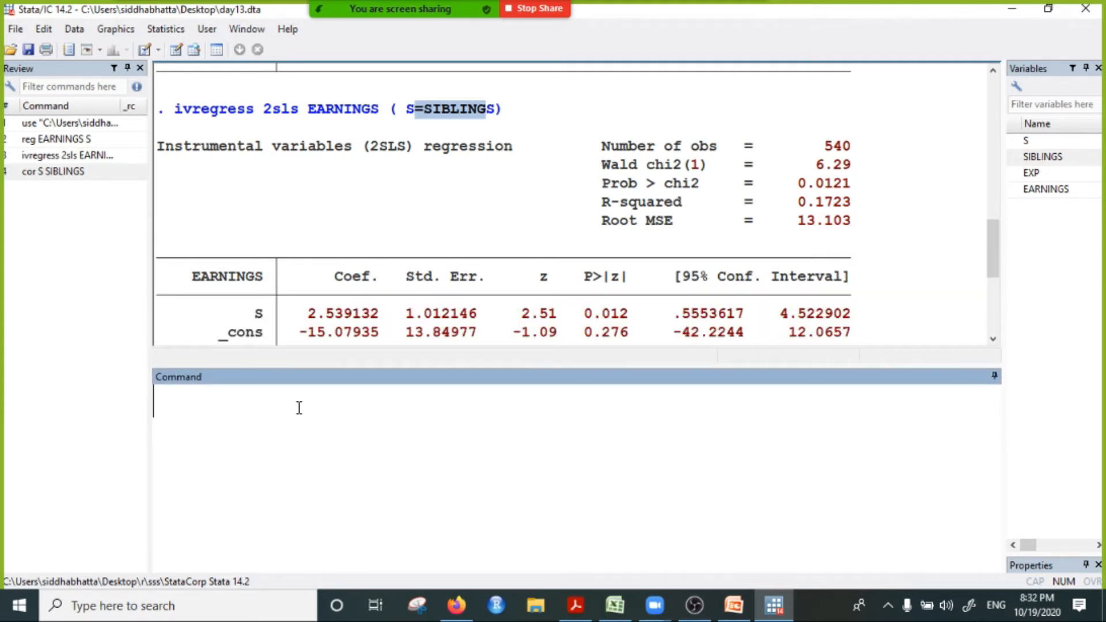
Step: Compose the command reg EARNINGS S SIBLINGS, adding EARNINGS in front of S and SIBLINGS, without running it
text(re)
key(BackSpace)
text(g)
key(BackSpace)
key(BackSpace)
text(eg)
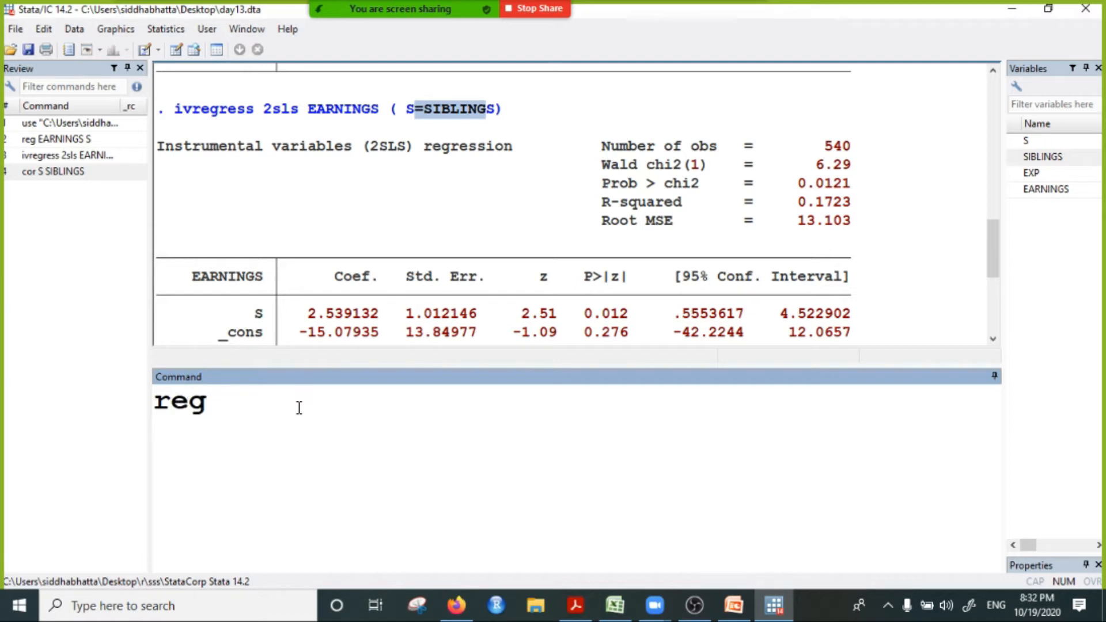
click(1030, 144)
double_click(1030, 144)
double_click(1039, 157)
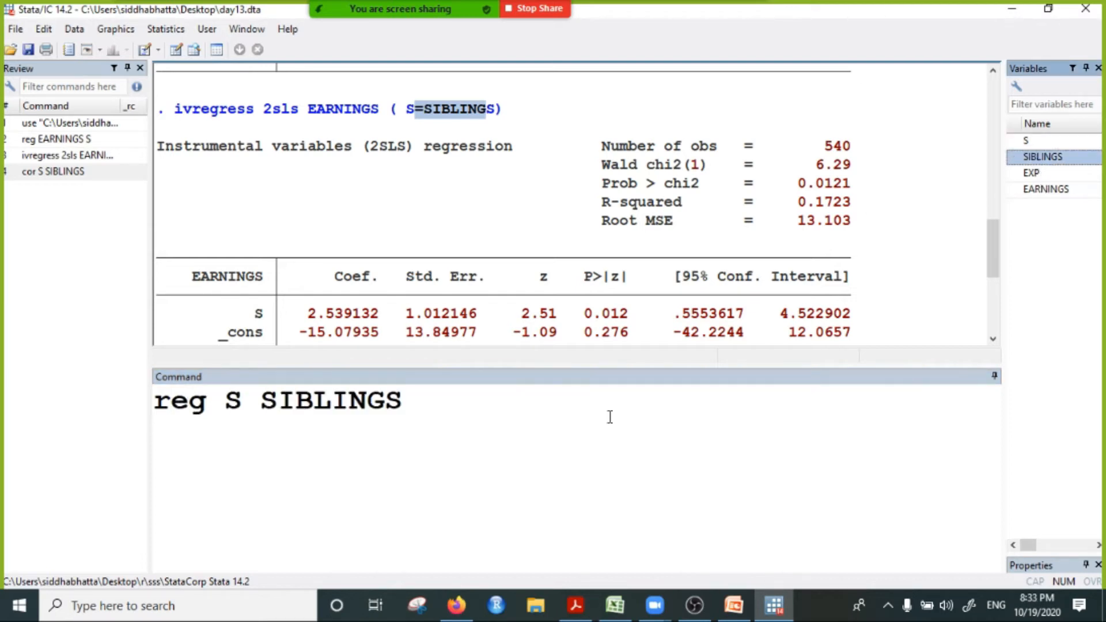
click(466, 415)
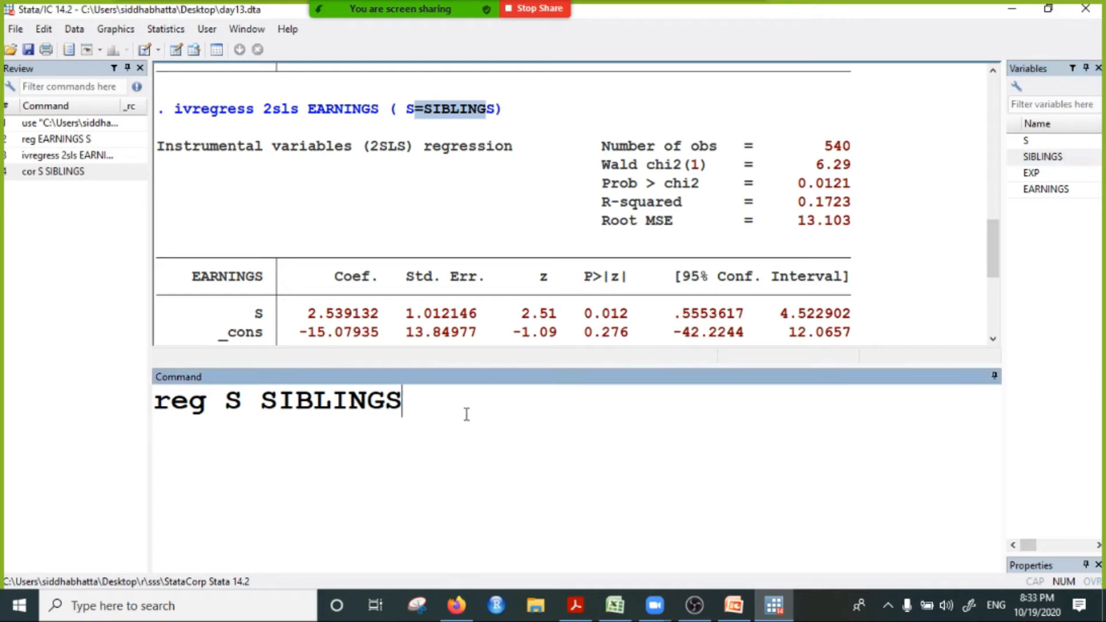
click(230, 406)
double_click(1044, 190)
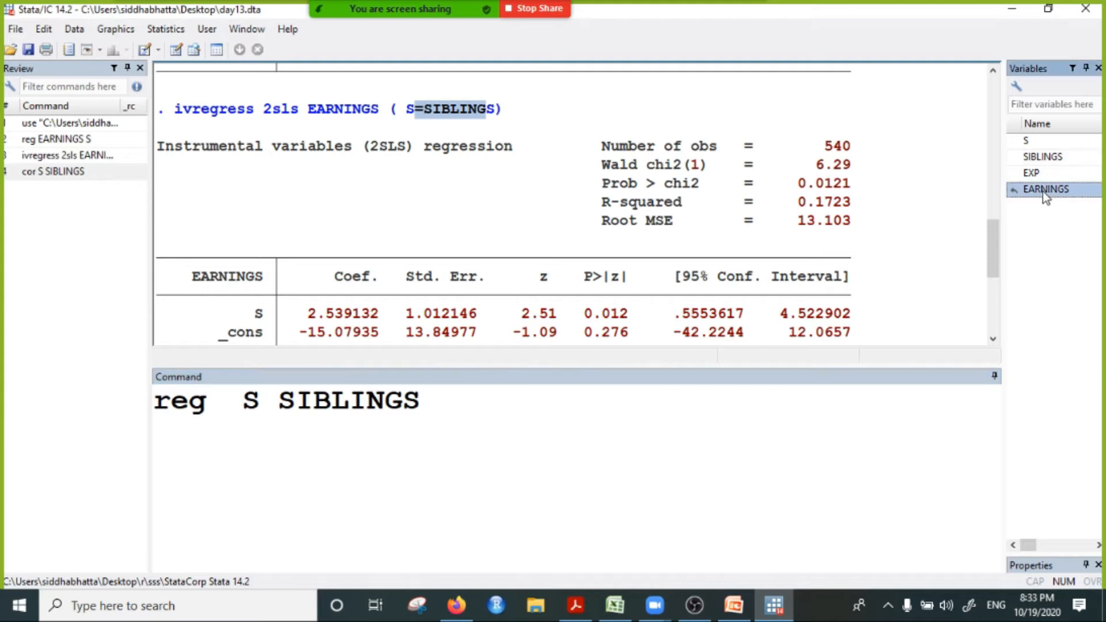
click(385, 403)
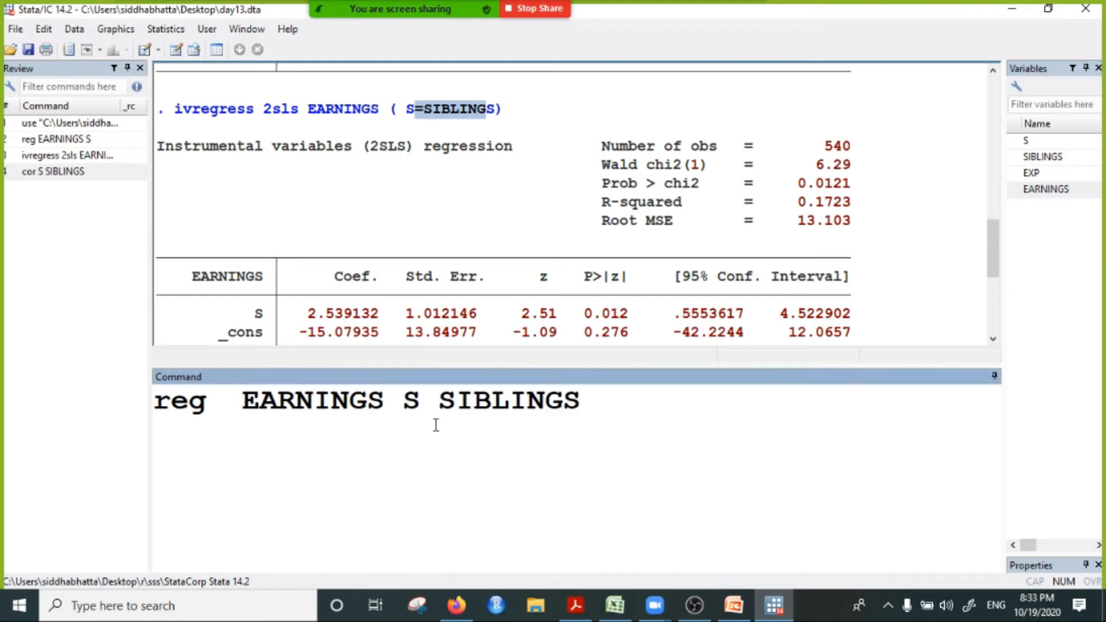
Step: Highlight the regressors S and SIBLINGS in the unexecuted command, and clear the whole command line
click(409, 398)
drag(409, 397, 606, 391)
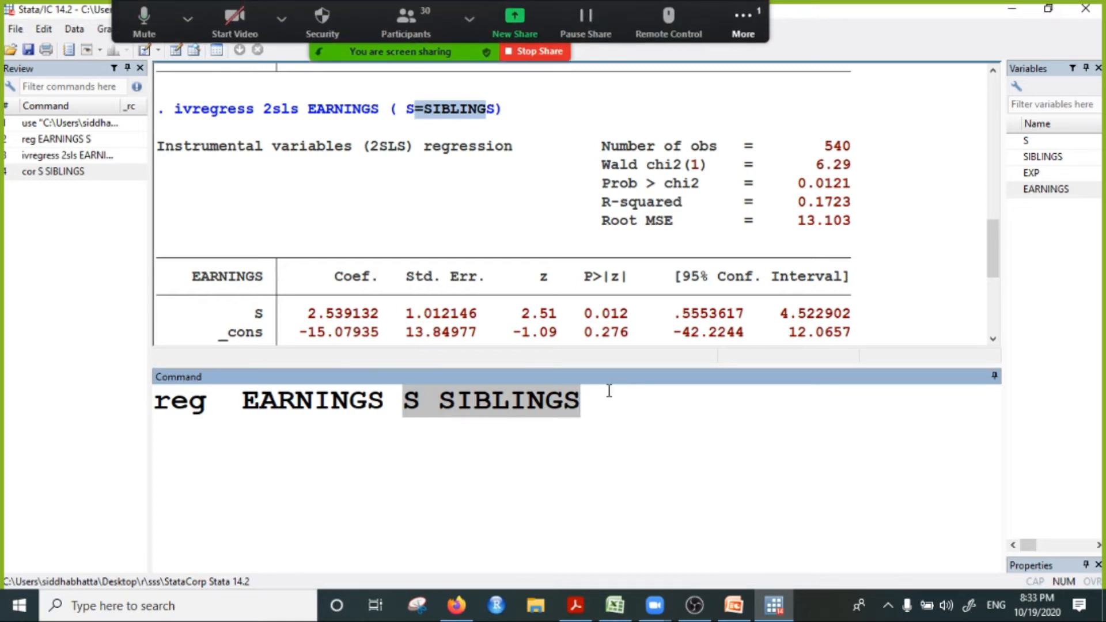
click(507, 401)
drag(403, 400, 583, 413)
click(602, 414)
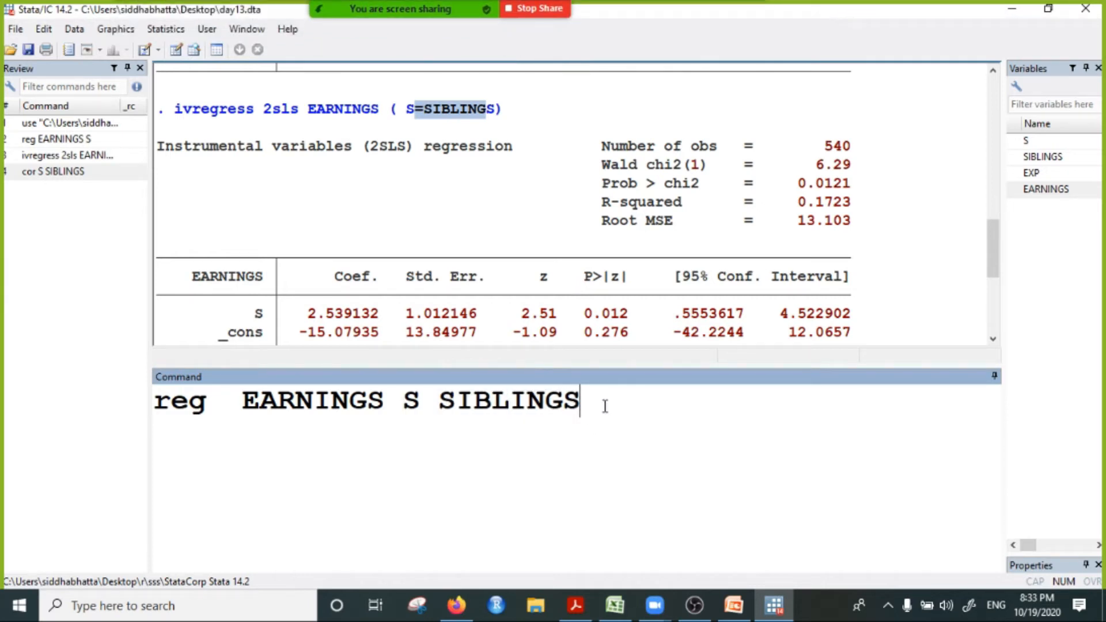
drag(606, 405, 151, 403)
click(198, 474)
drag(582, 407, 149, 411)
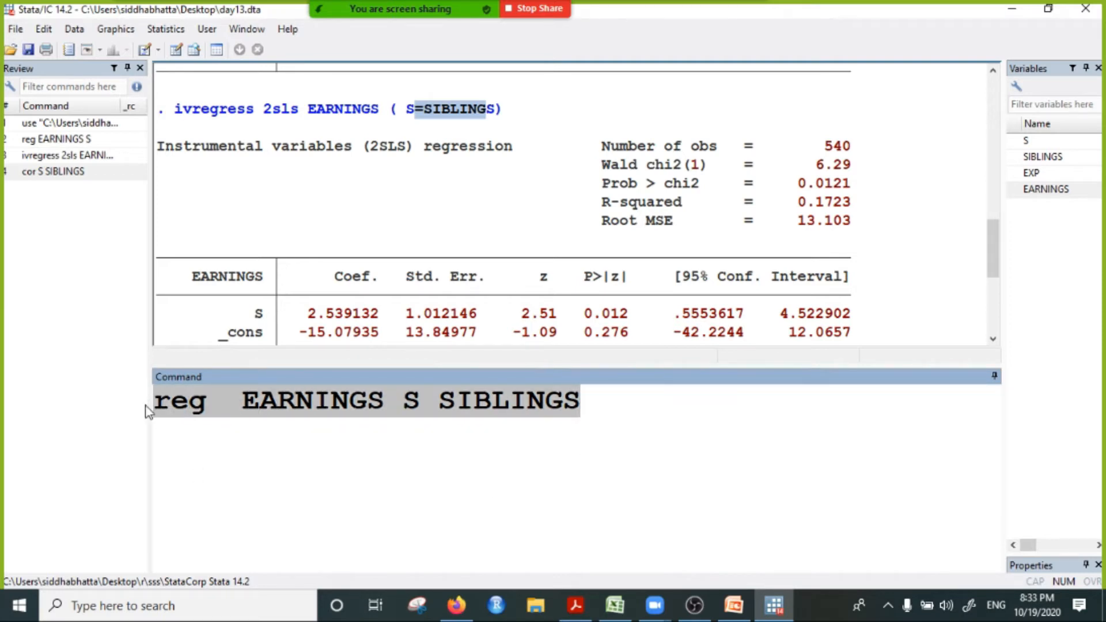
key(BackSpace)
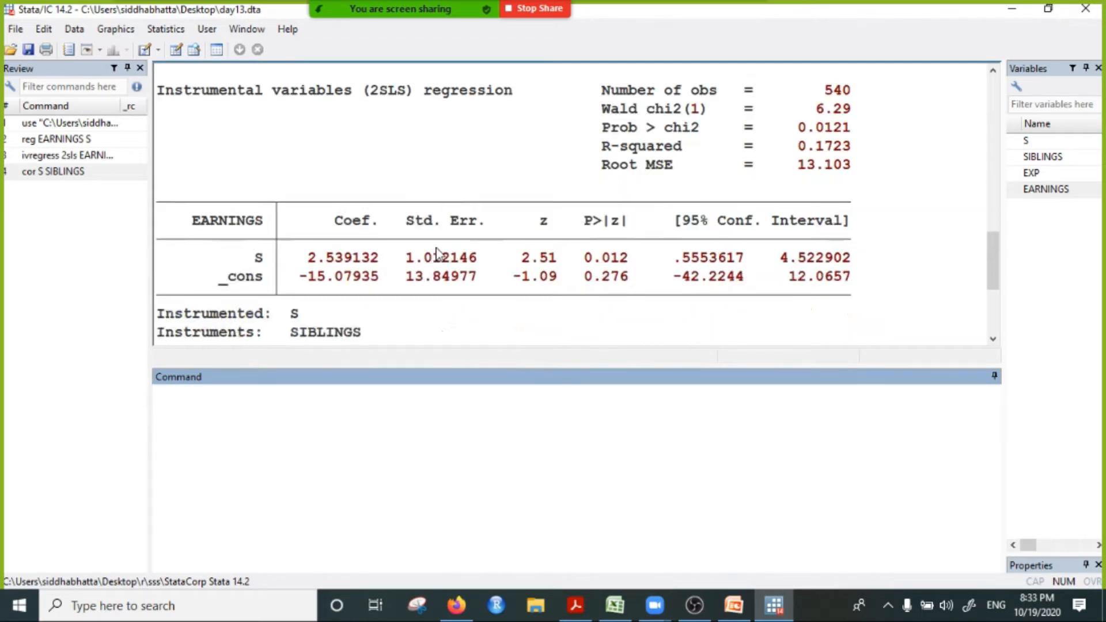
Step: Highlight the S coefficient in the 2SLS table and the 2sls term in the ivregress command
scroll(375, 311, up, 3)
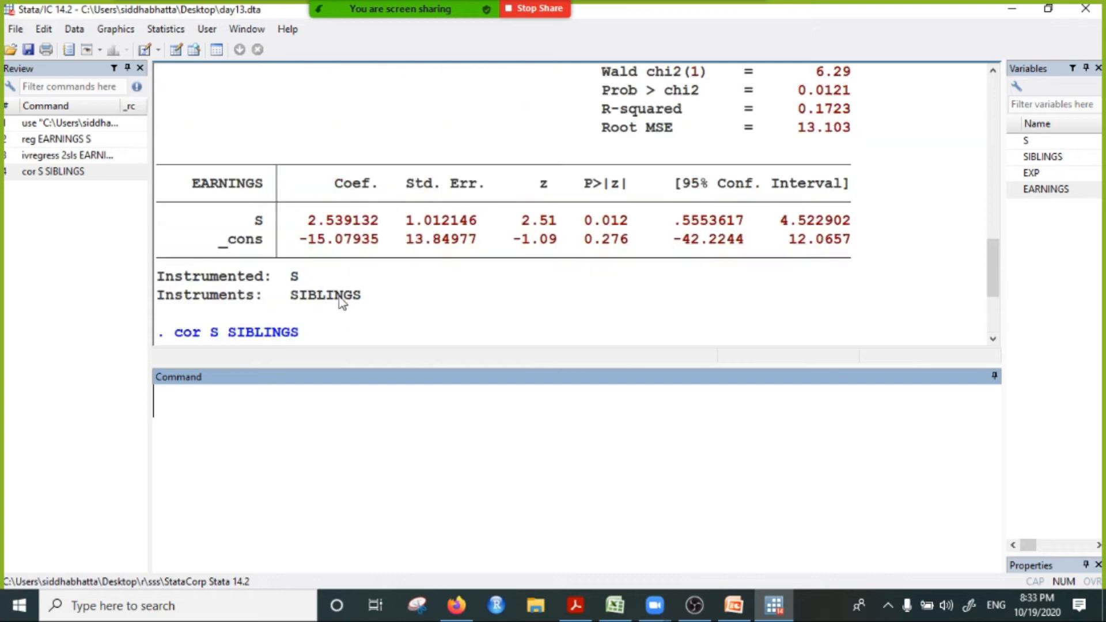
drag(300, 224, 396, 231)
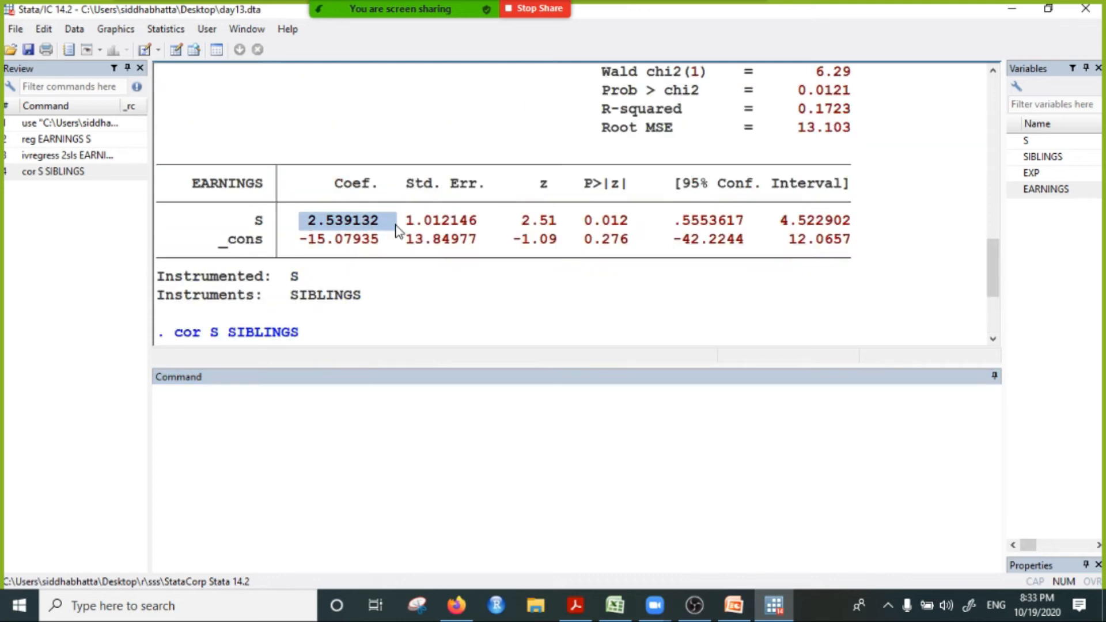
click(229, 423)
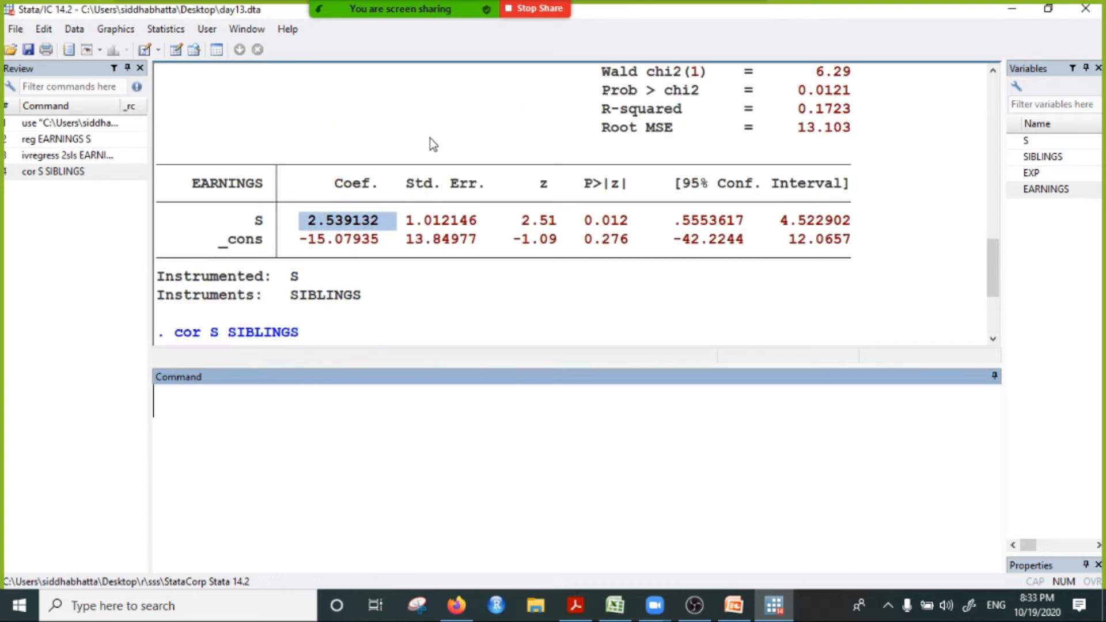
scroll(430, 137, up, 3)
drag(267, 189, 296, 188)
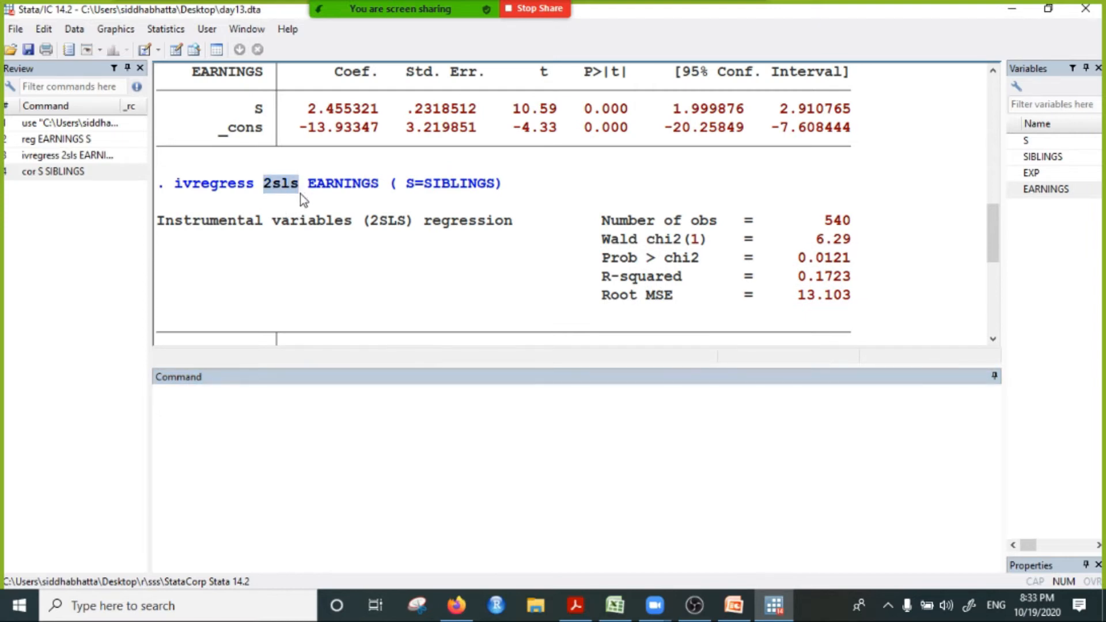
scroll(299, 194, down, 4)
Step: Run the first-stage regression of schooling on the instrument with reg S SIBLINGS
click(230, 410)
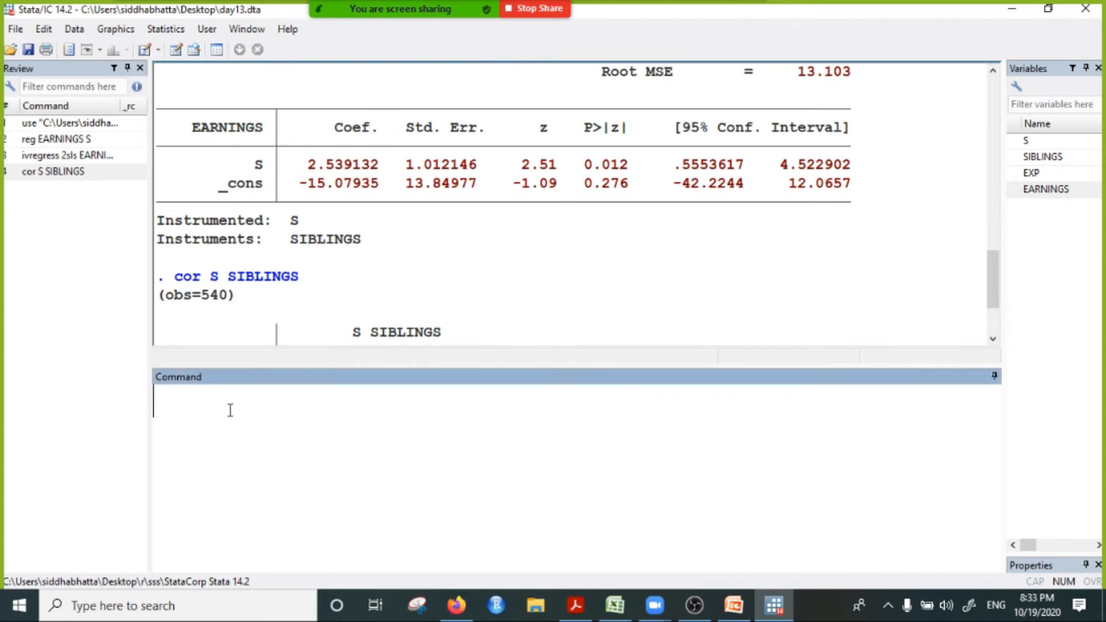
text(reg)
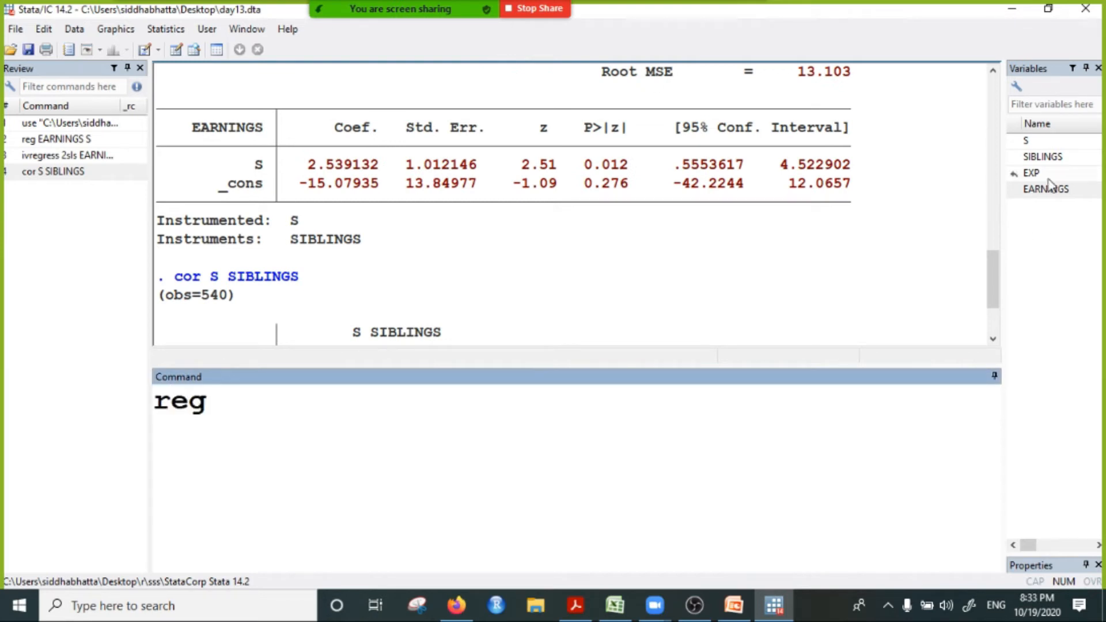
click(1032, 142)
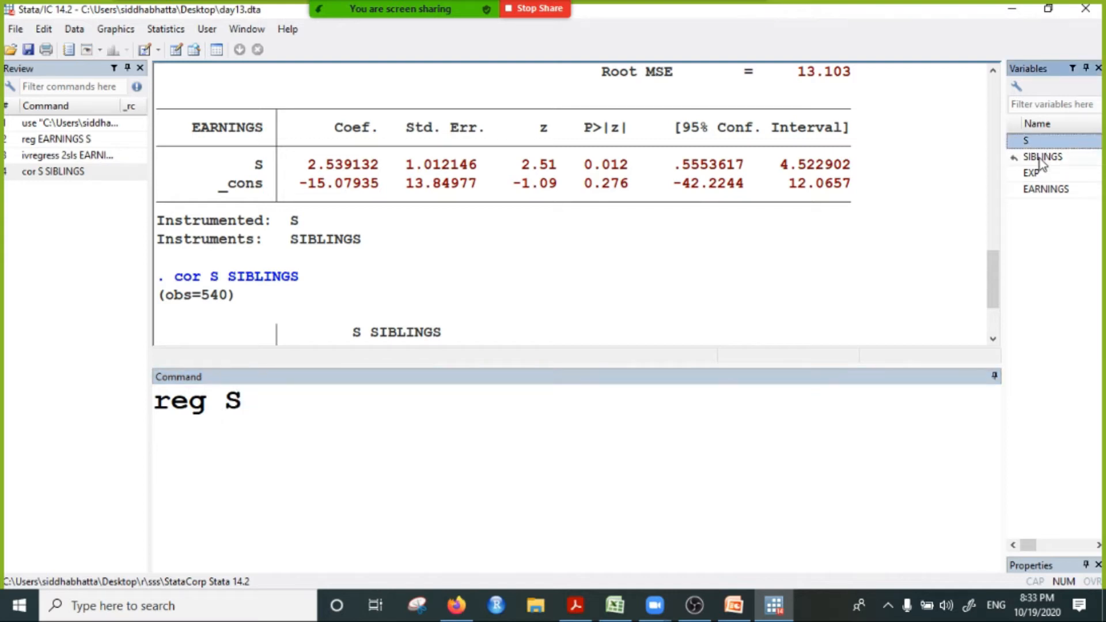
click(1040, 159)
click(464, 393)
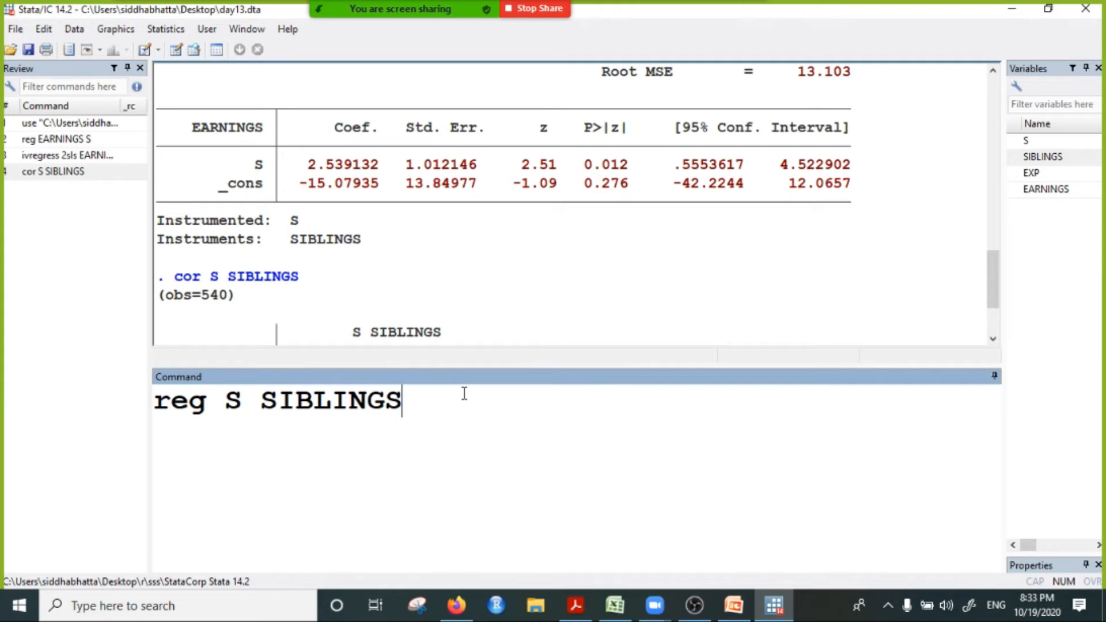
key(Return)
Step: Store the first-stage fitted values in a new variable with predict educationhat
text(predi)
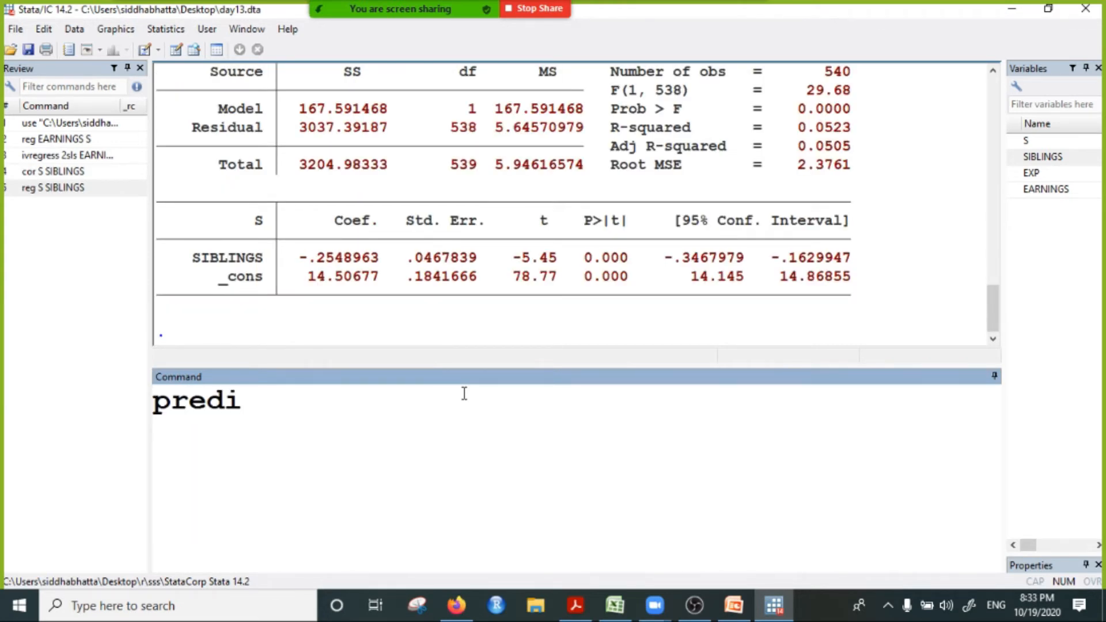
text(ct edu)
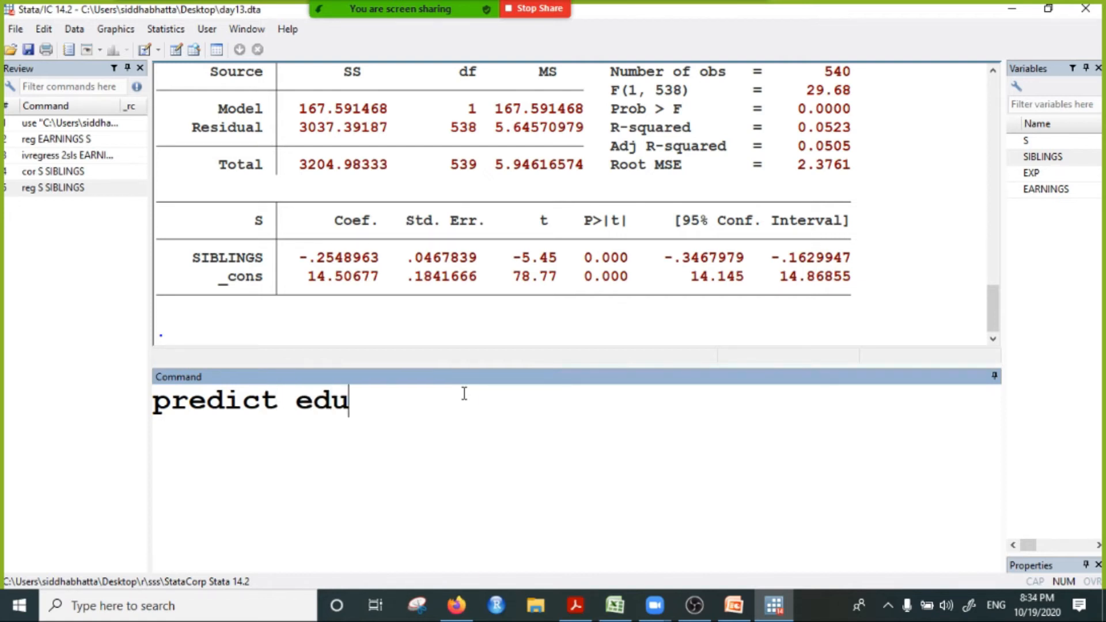
text(cation)
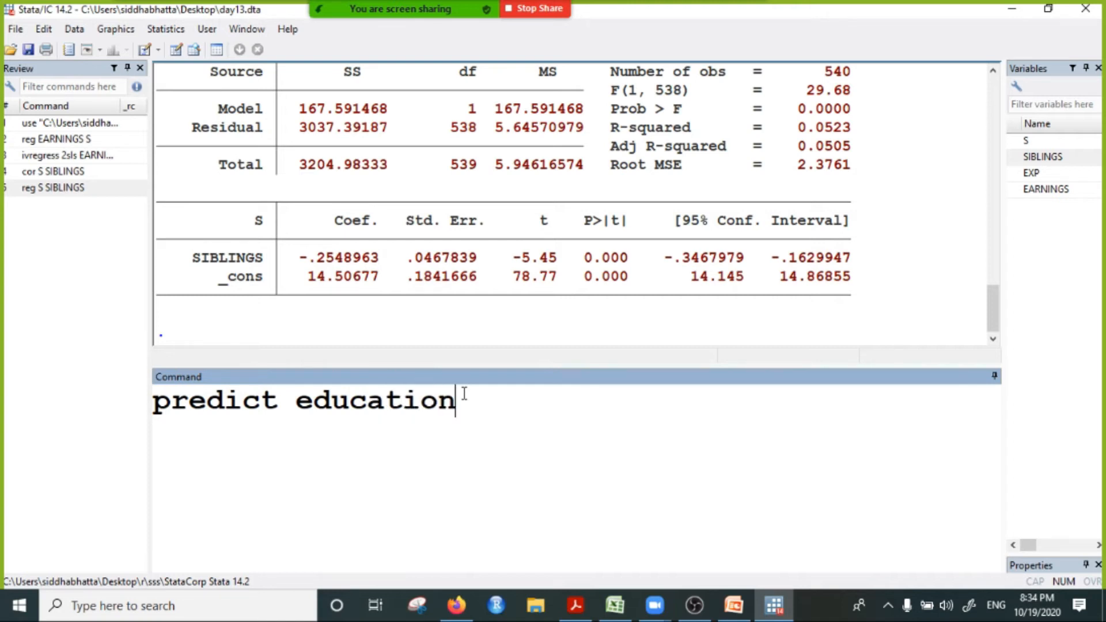
text(hat)
key(Return)
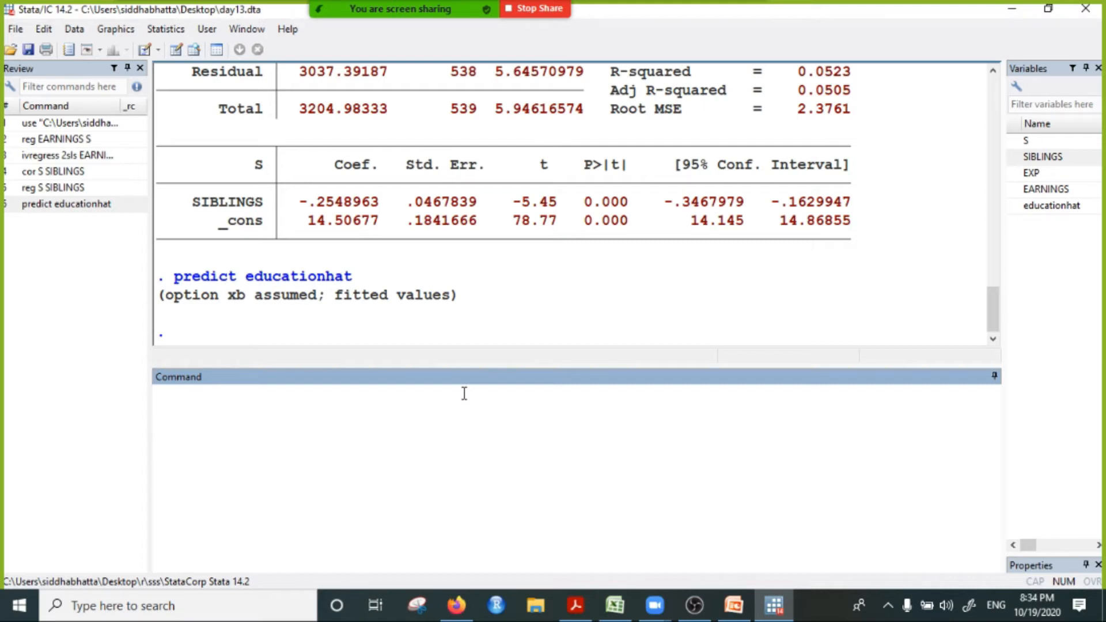
Step: Run the second-stage regression of earnings on the fitted schooling values with reg EARNINGS educationhat
text(reg)
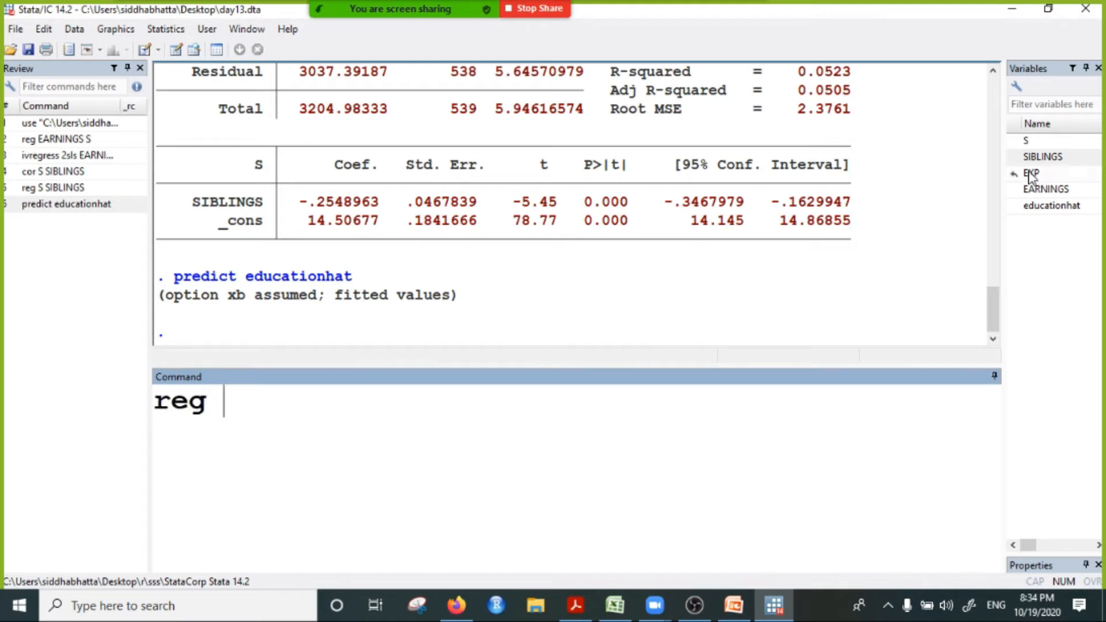
click(1038, 192)
double_click(1038, 191)
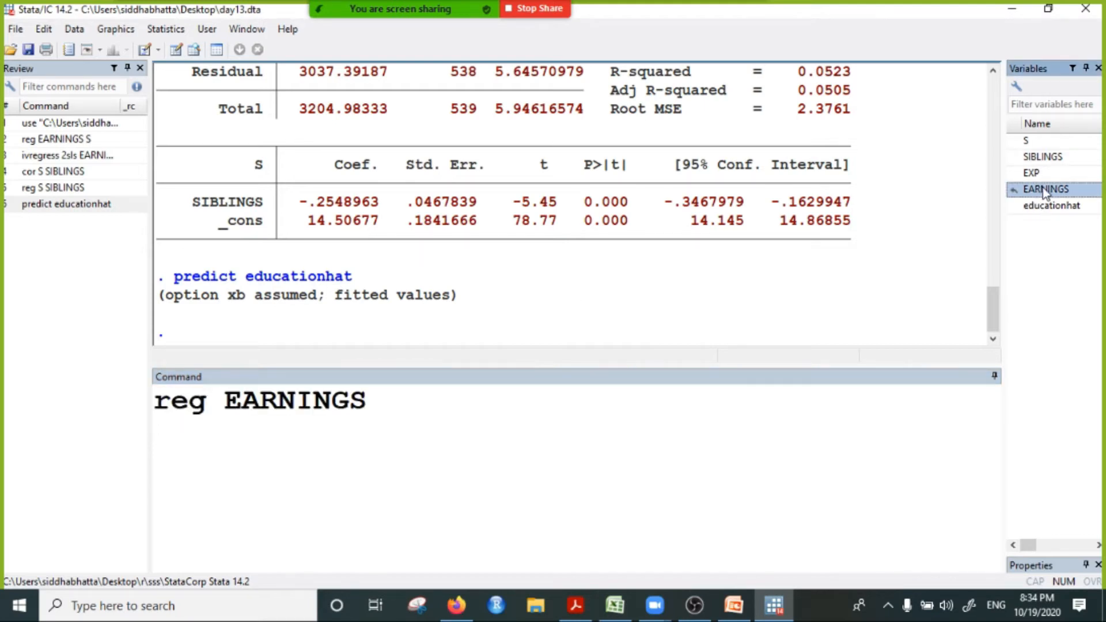
double_click(1051, 206)
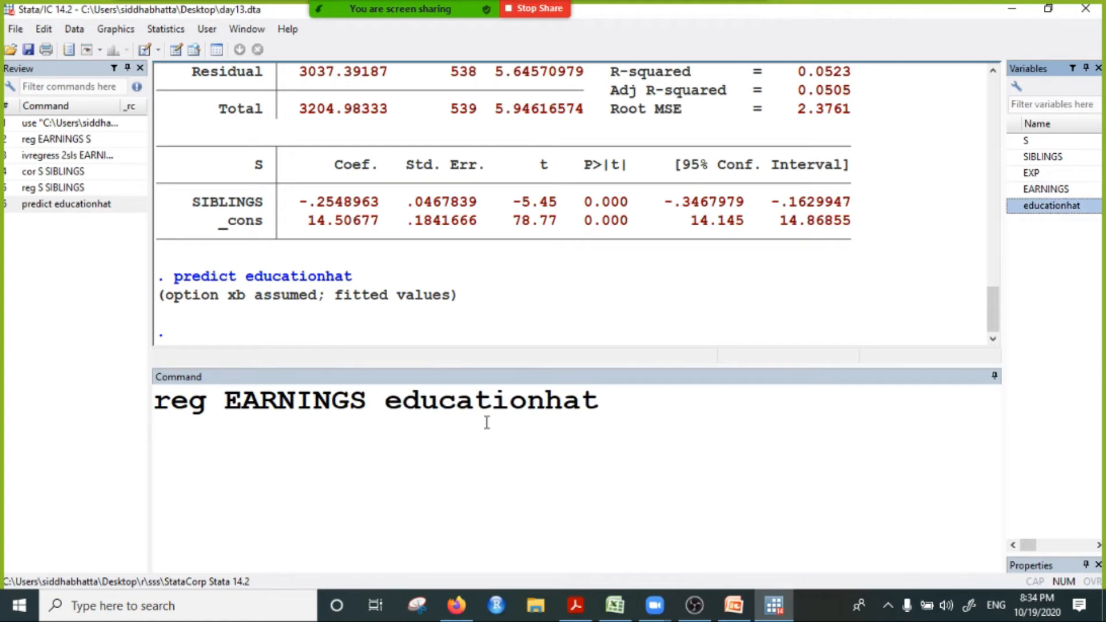
click(622, 402)
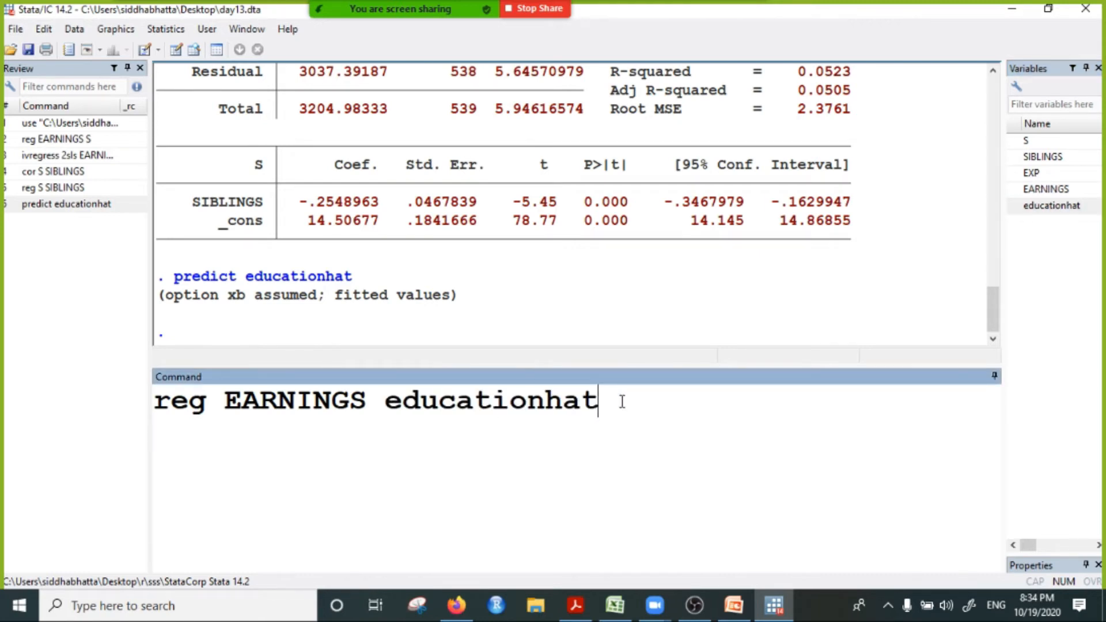
key(Return)
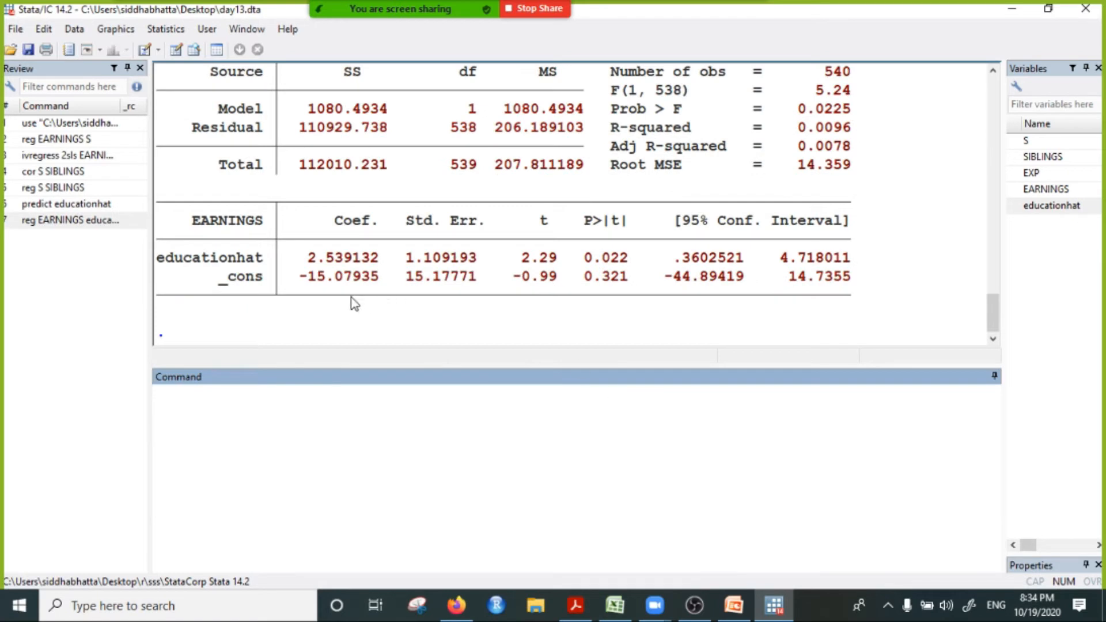
Step: Highlight the educationhat coefficient and go back through the output to compare it with the ivregress 2SLS coefficient on S
drag(301, 258, 393, 272)
scroll(426, 282, up, 3)
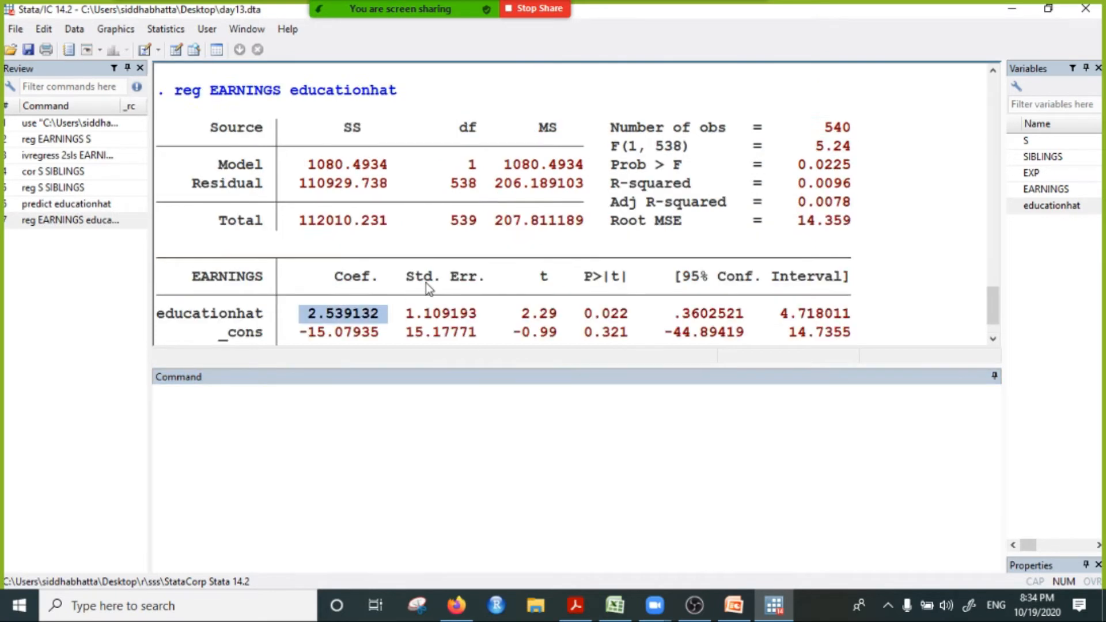
scroll(348, 254, up, 2)
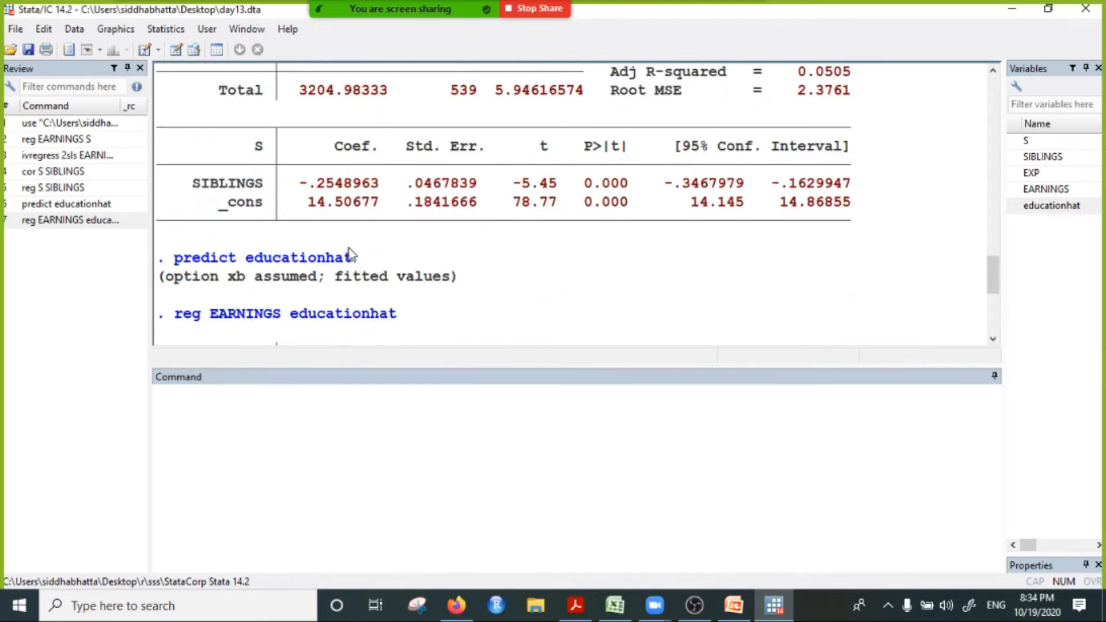
scroll(349, 253, up, 3)
scroll(355, 243, down, 5)
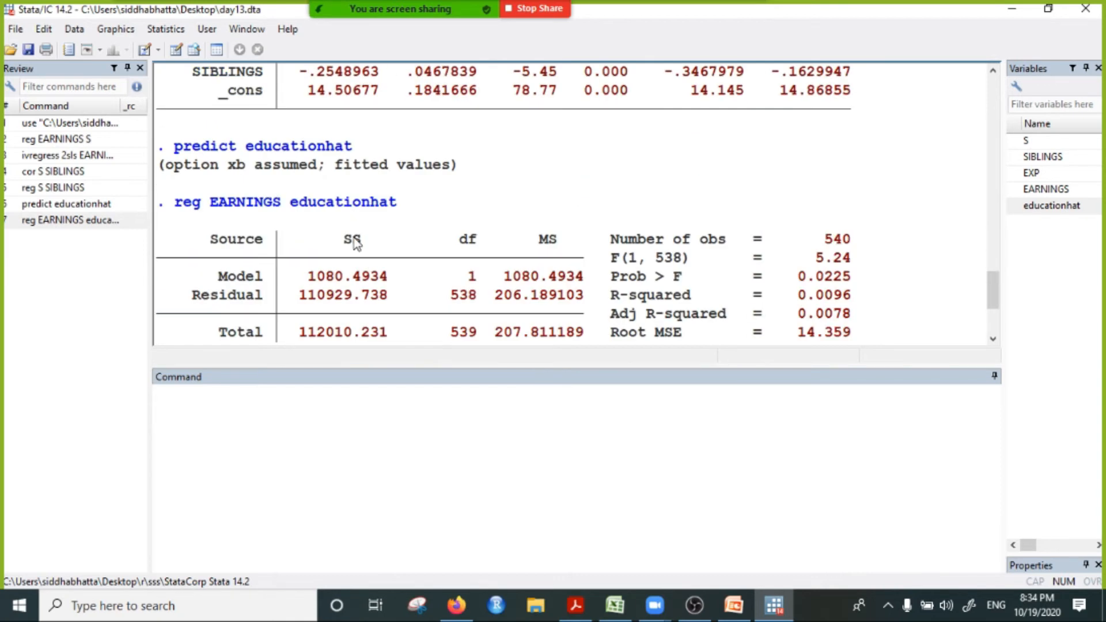
scroll(362, 239, up, 6)
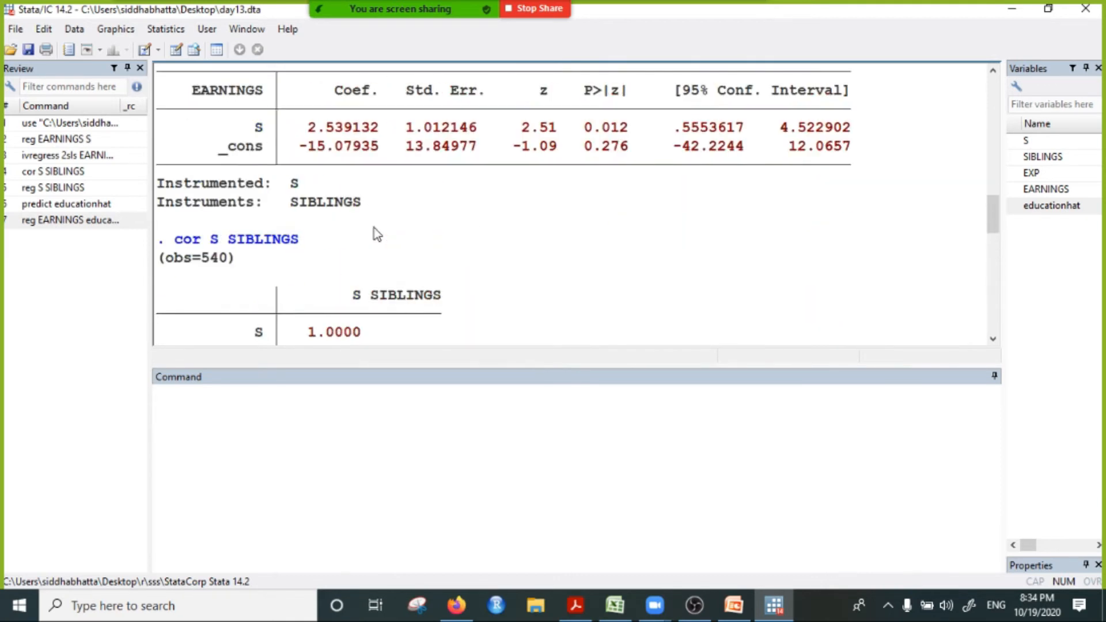
Step: Highlight the ivregress 2sls command in the output, along with its S and constant coefficients
scroll(373, 233, up, 3)
drag(175, 210, 429, 209)
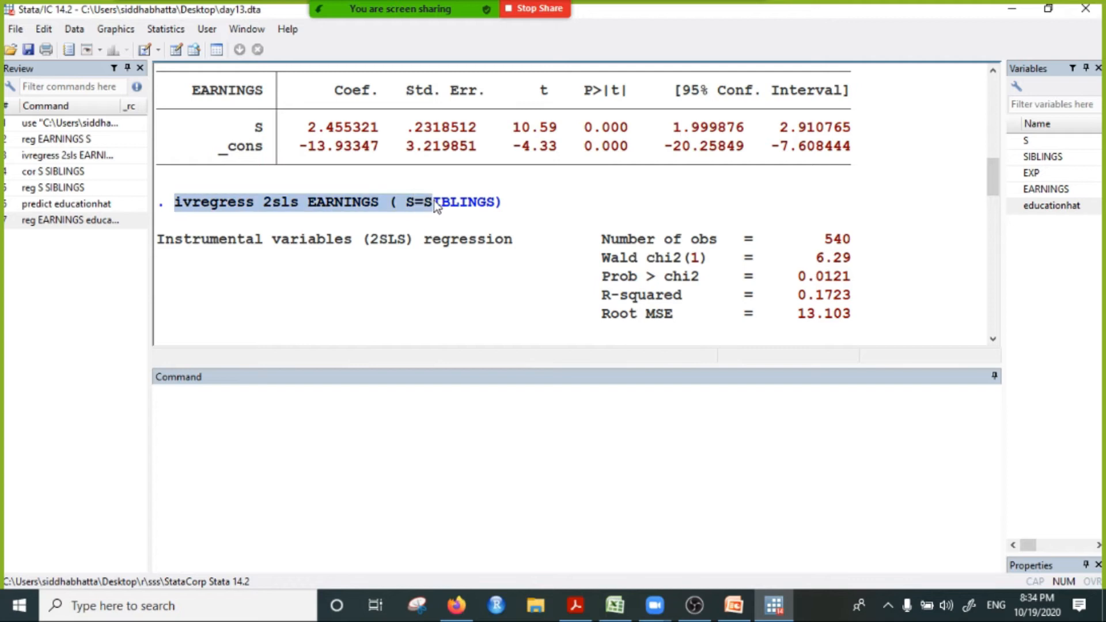
scroll(432, 242, down, 3)
scroll(433, 269, down, 4)
scroll(296, 178, up, 3)
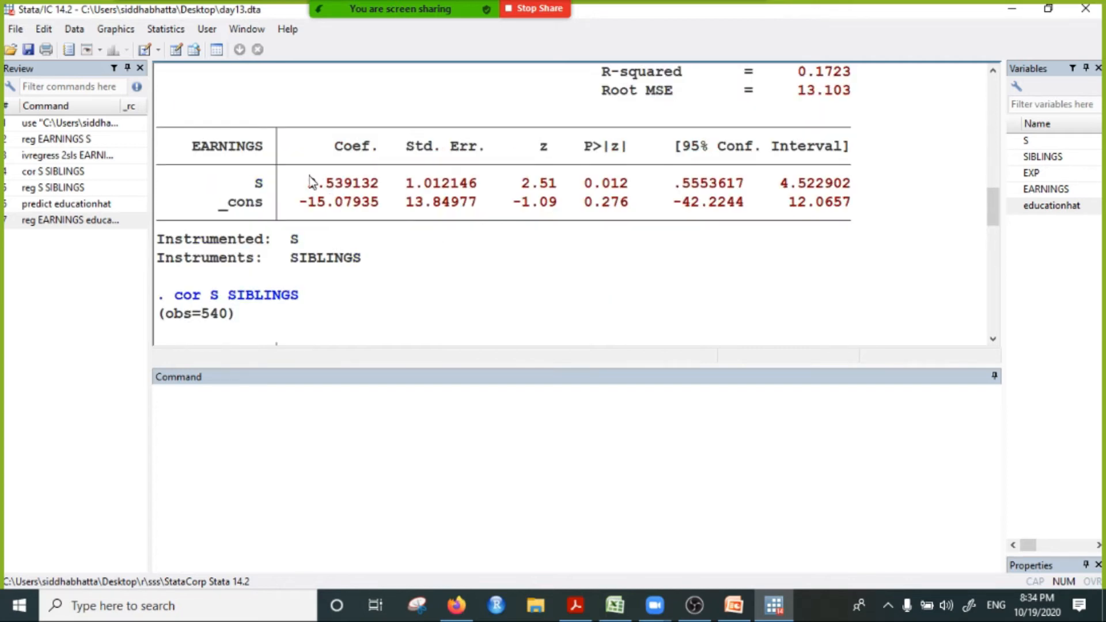
drag(309, 182, 400, 185)
drag(300, 203, 411, 205)
Step: Highlight the educationhat and constant coefficients of the manual second-stage regression to compare them with the ivregress estimates
scroll(401, 292, down, 7)
scroll(402, 292, down, 5)
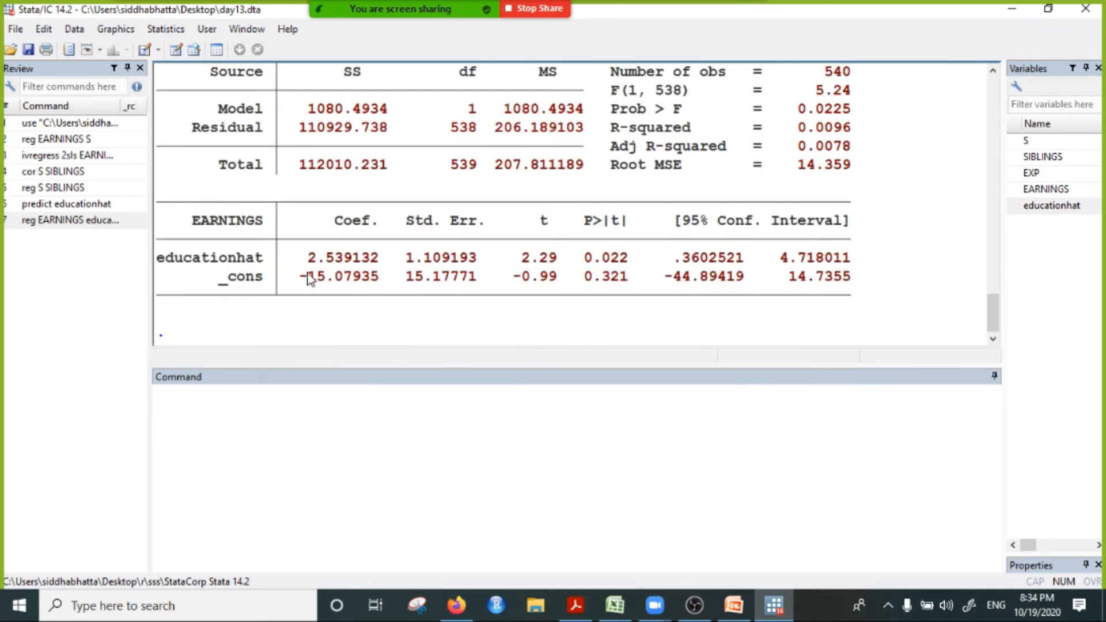
drag(299, 257, 374, 260)
drag(292, 276, 362, 280)
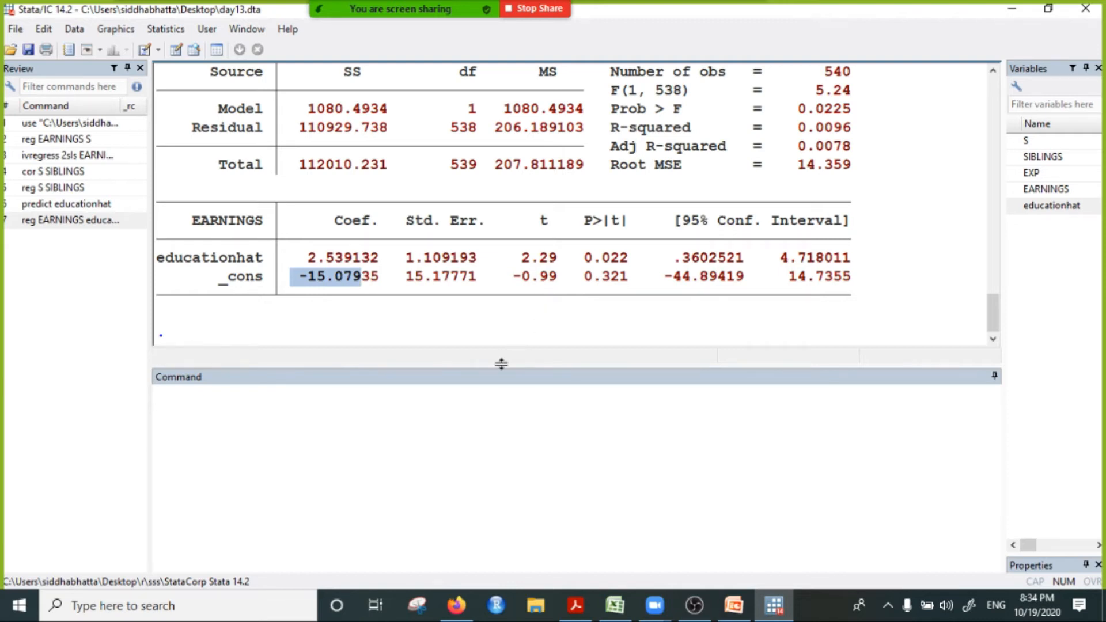
Step: Review the manual two-stage procedure, highlighting S SIBLINGS in the first-stage command and educationhat in the second-stage command
scroll(481, 308, up, 5)
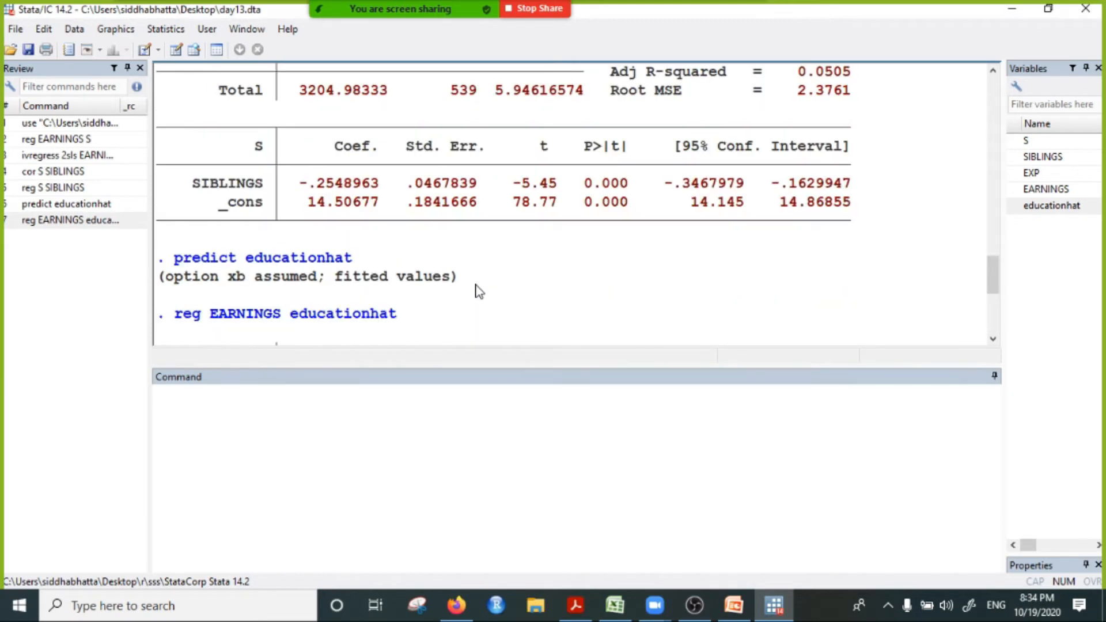
scroll(476, 288, down, 4)
scroll(429, 267, up, 5)
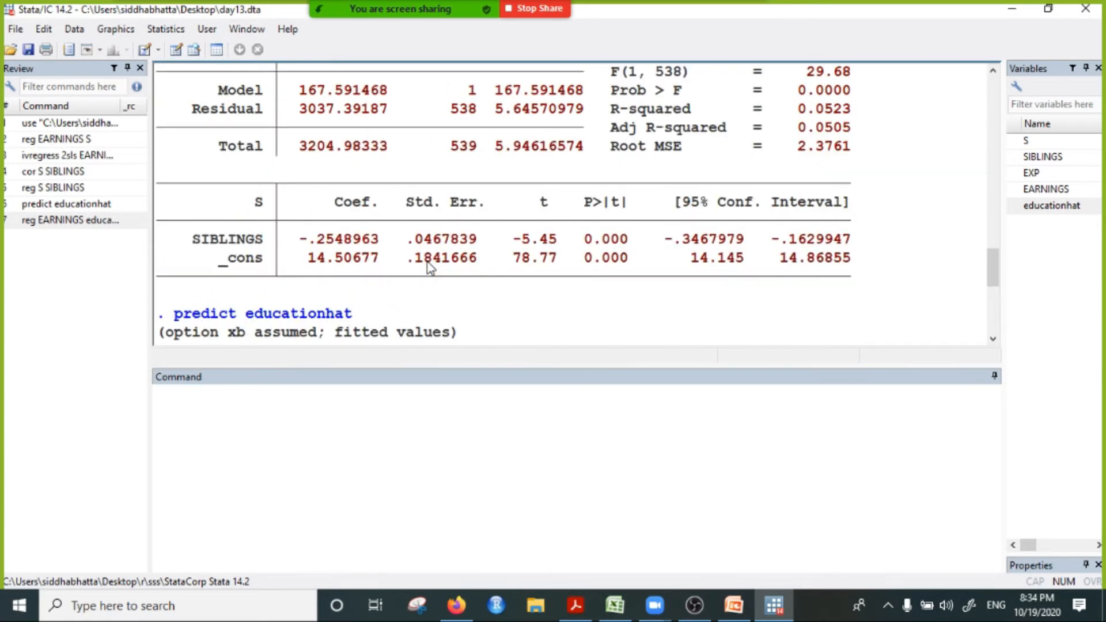
scroll(213, 217, up, 1)
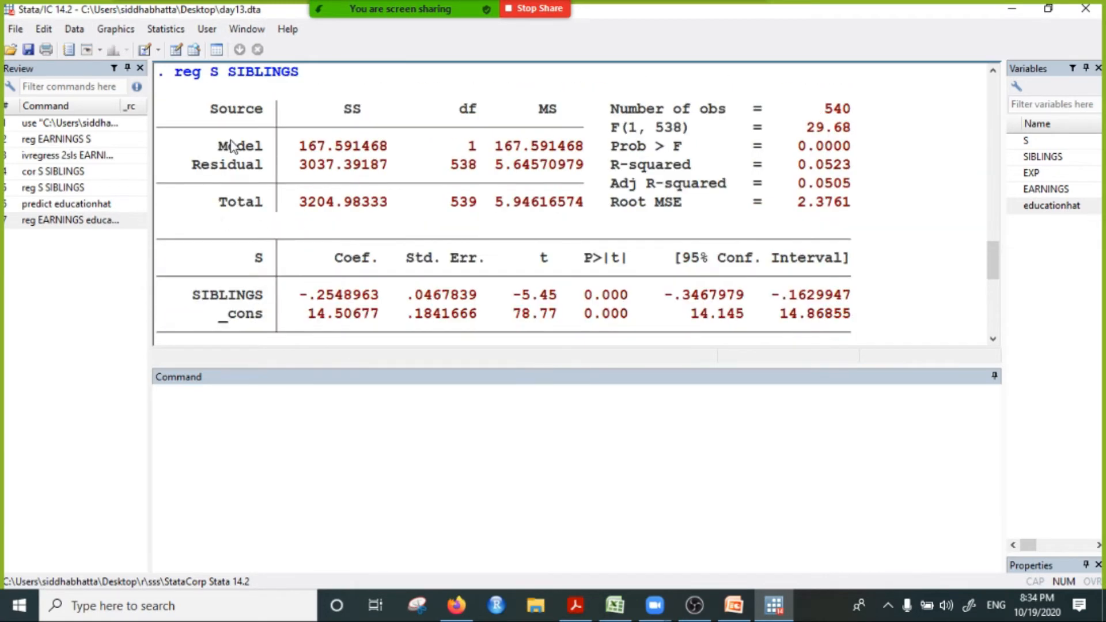
scroll(219, 168, up, 2)
drag(217, 190, 320, 192)
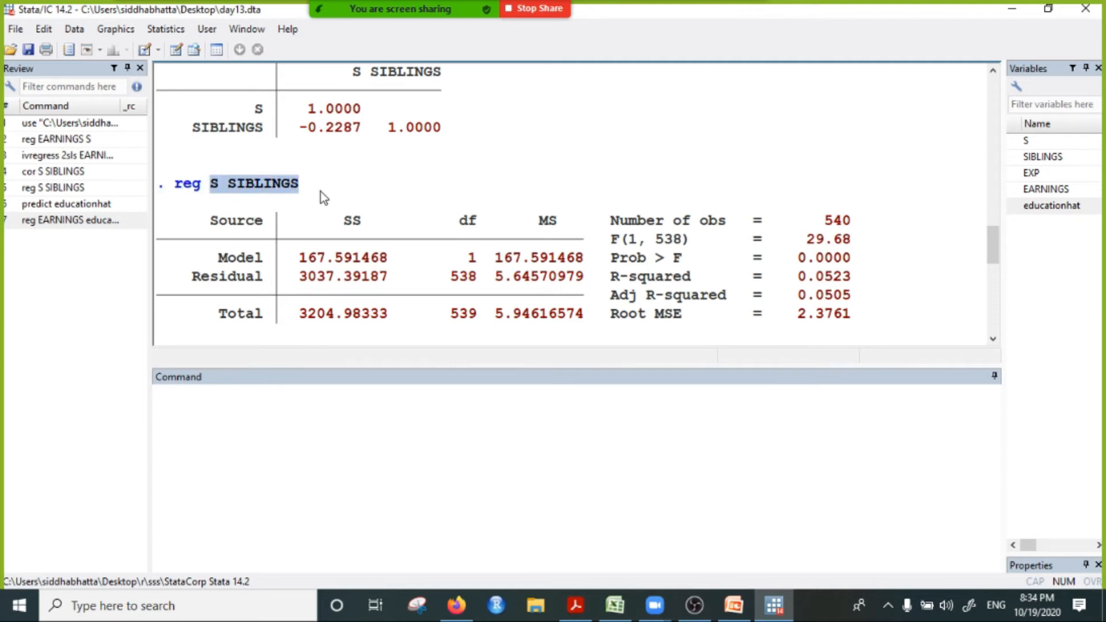
scroll(306, 256, down, 3)
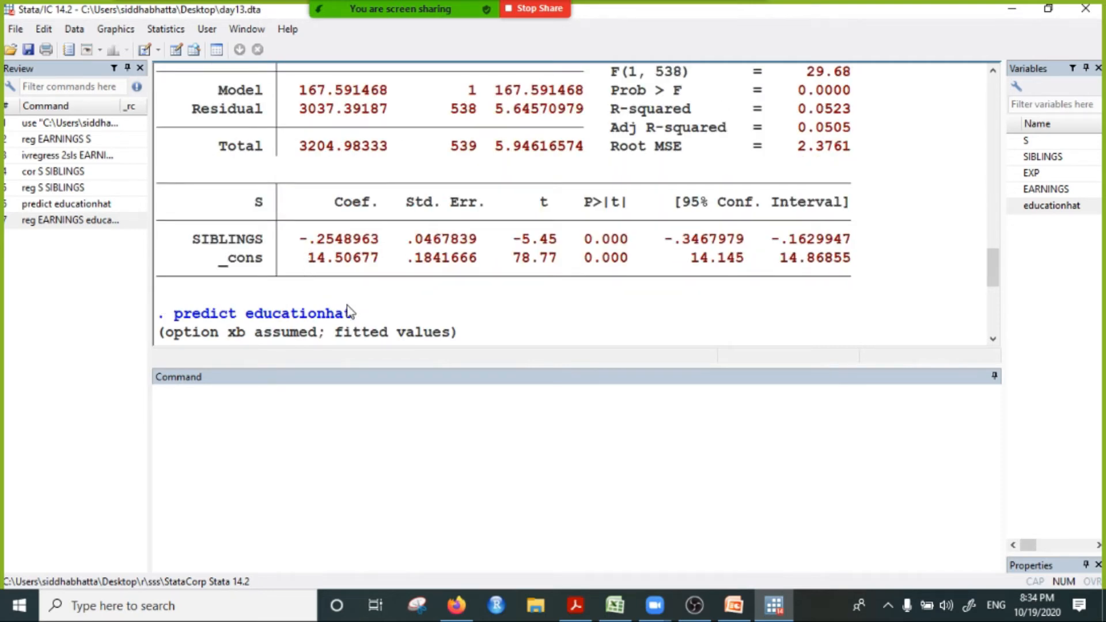
scroll(348, 311, down, 3)
drag(209, 209, 405, 204)
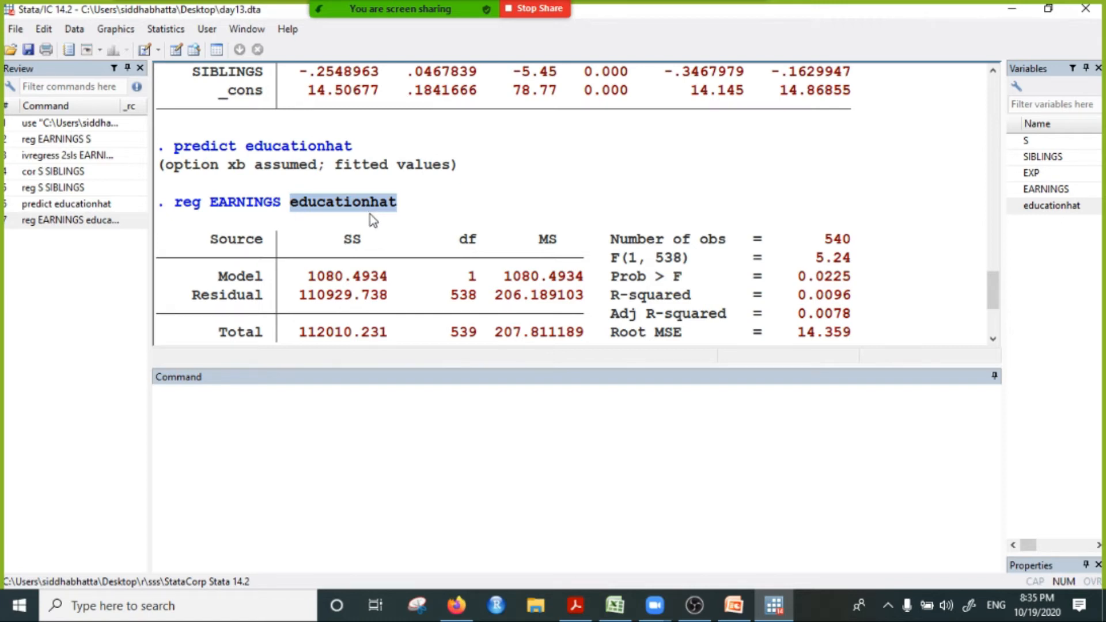
Step: Go back from the second-stage results to the ivregress 2sls command and highlight its S=SIBLINGS instrument specification
scroll(380, 247, down, 3)
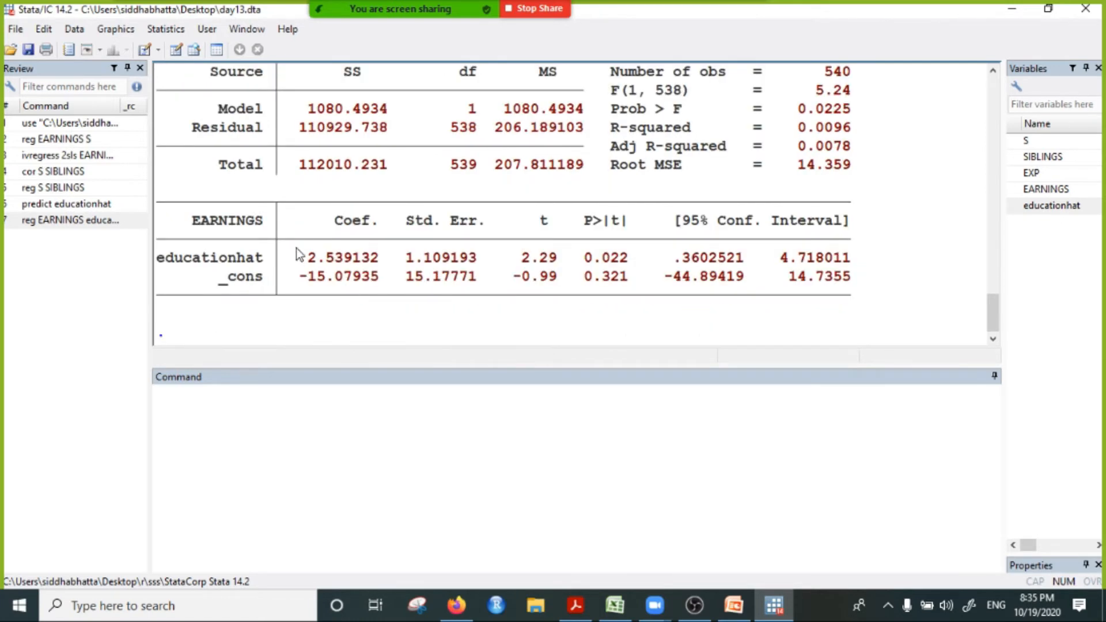
scroll(370, 277, up, 4)
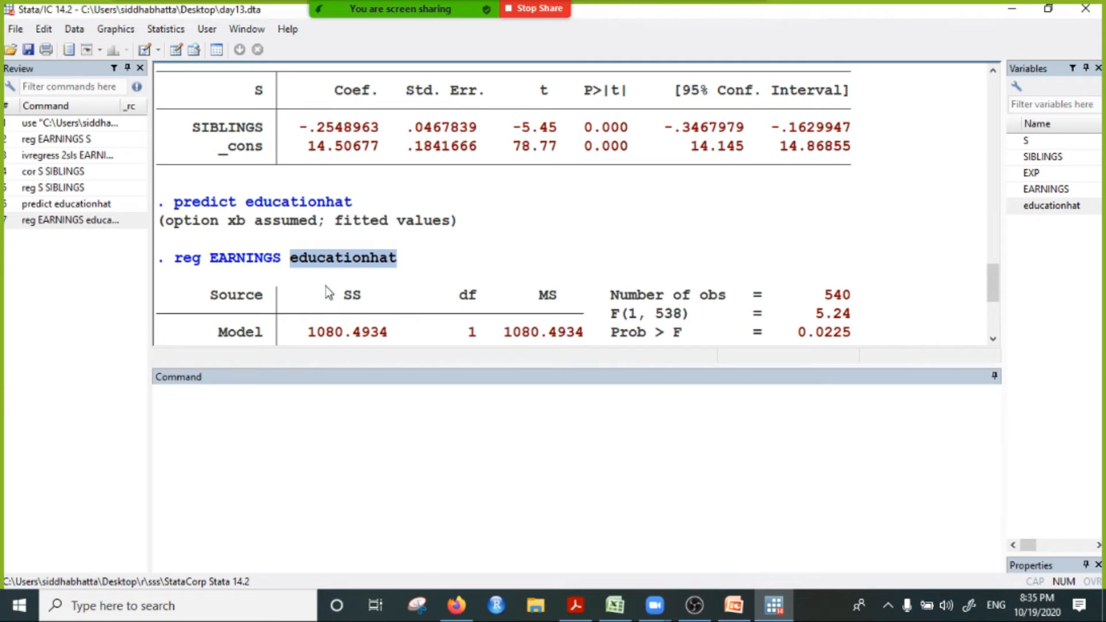
scroll(325, 282, up, 1)
scroll(397, 279, up, 4)
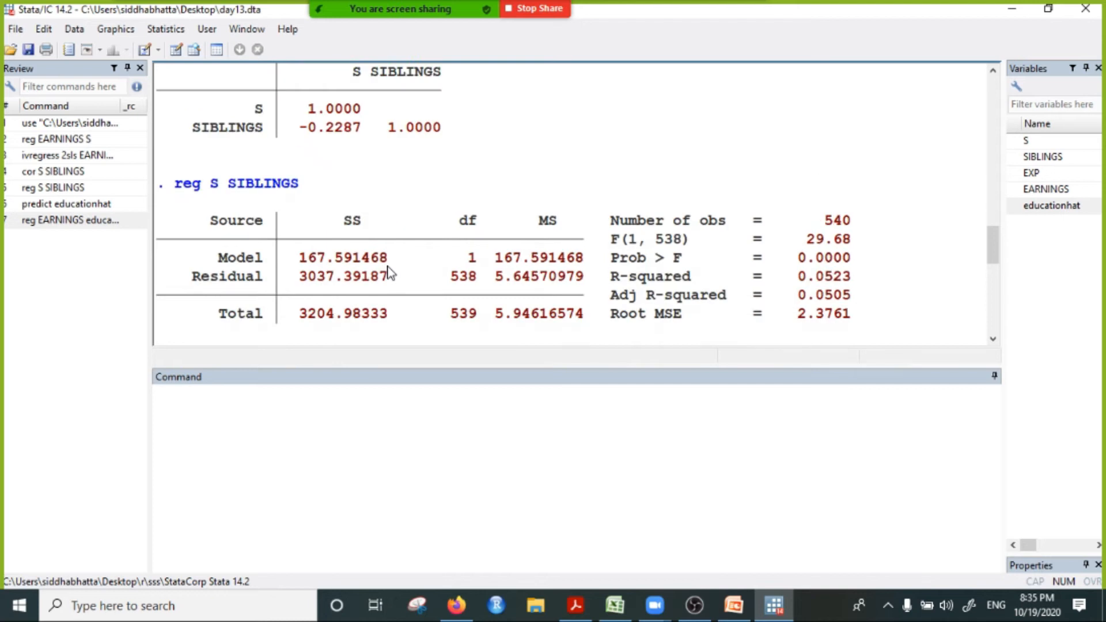
scroll(387, 266, up, 8)
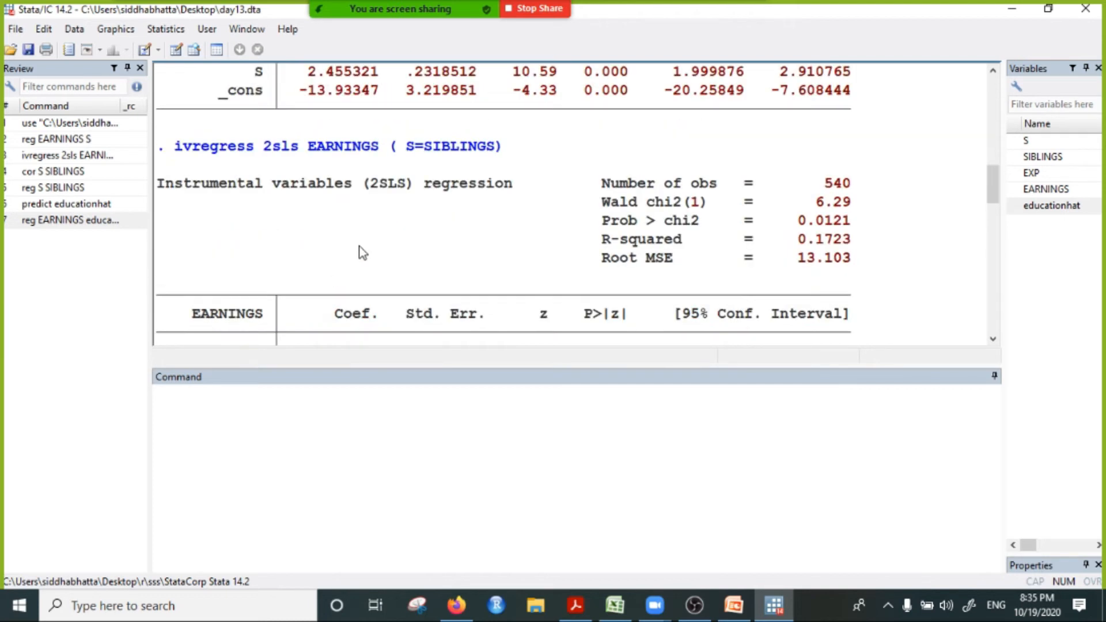
drag(398, 149, 477, 153)
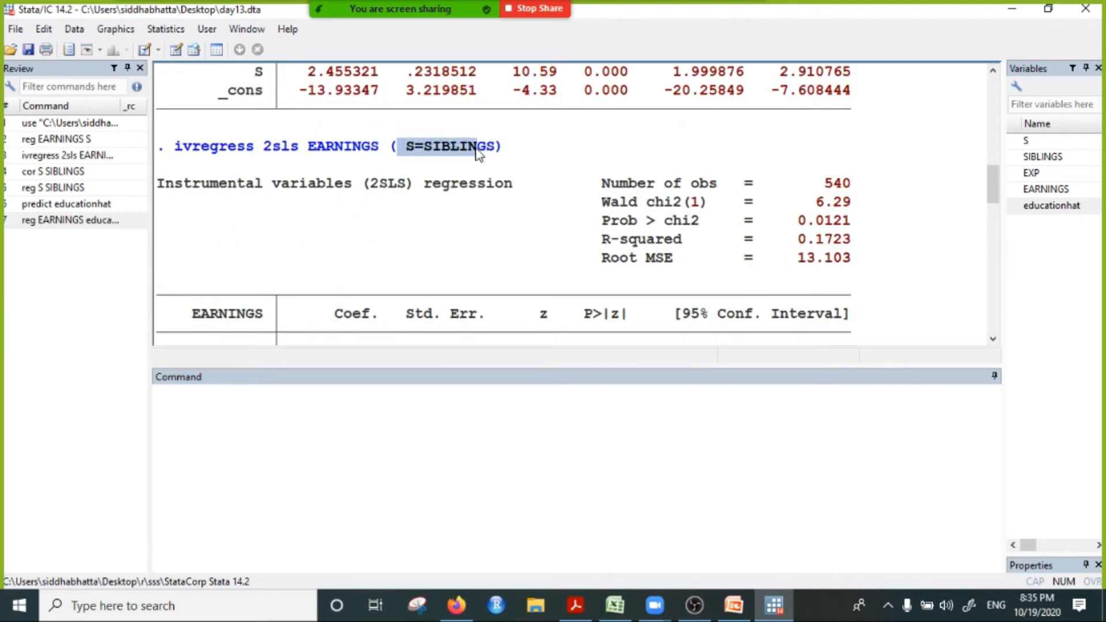
Step: Highlight S SIBLINGS in the correlation command and EARNINGS educationhat in the second-stage regression command
scroll(449, 242, down, 5)
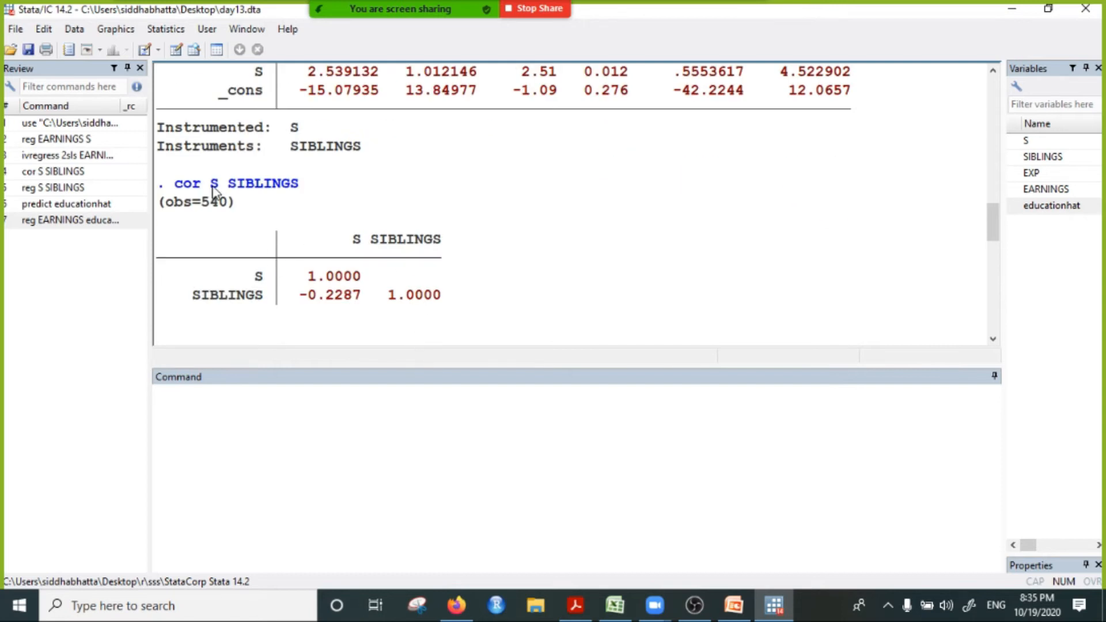
drag(211, 183, 294, 192)
scroll(289, 215, down, 4)
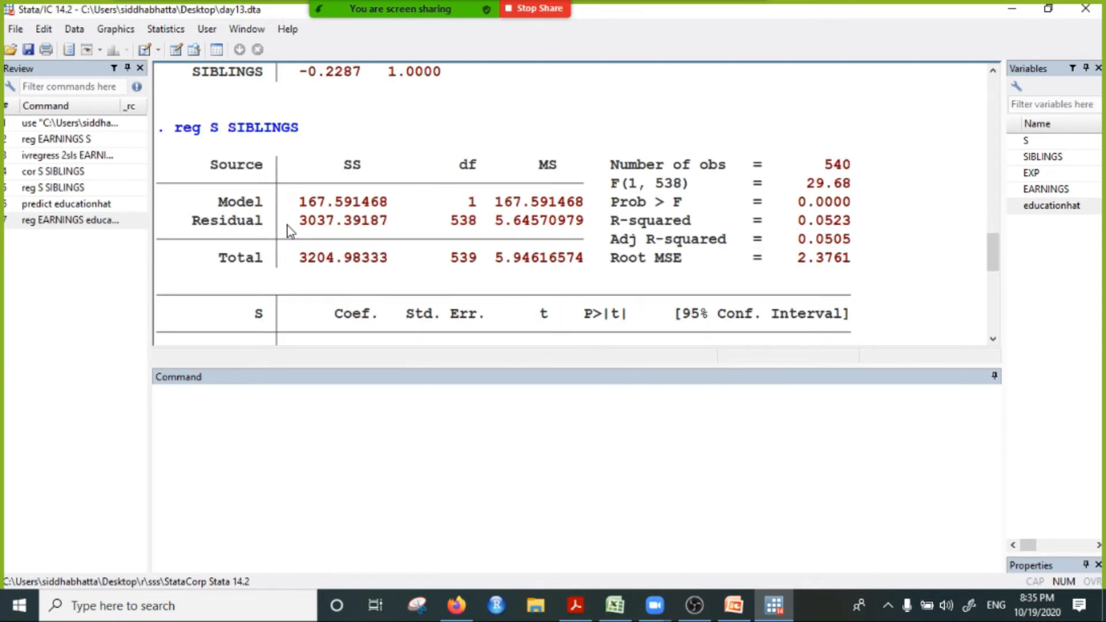
scroll(263, 213, down, 4)
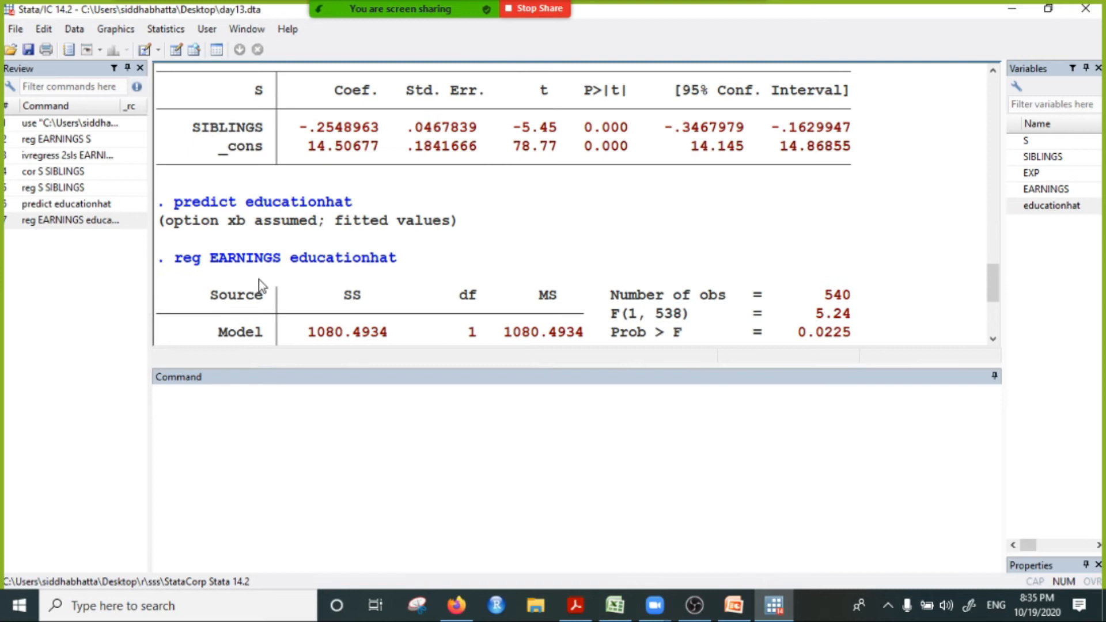
drag(210, 258, 407, 263)
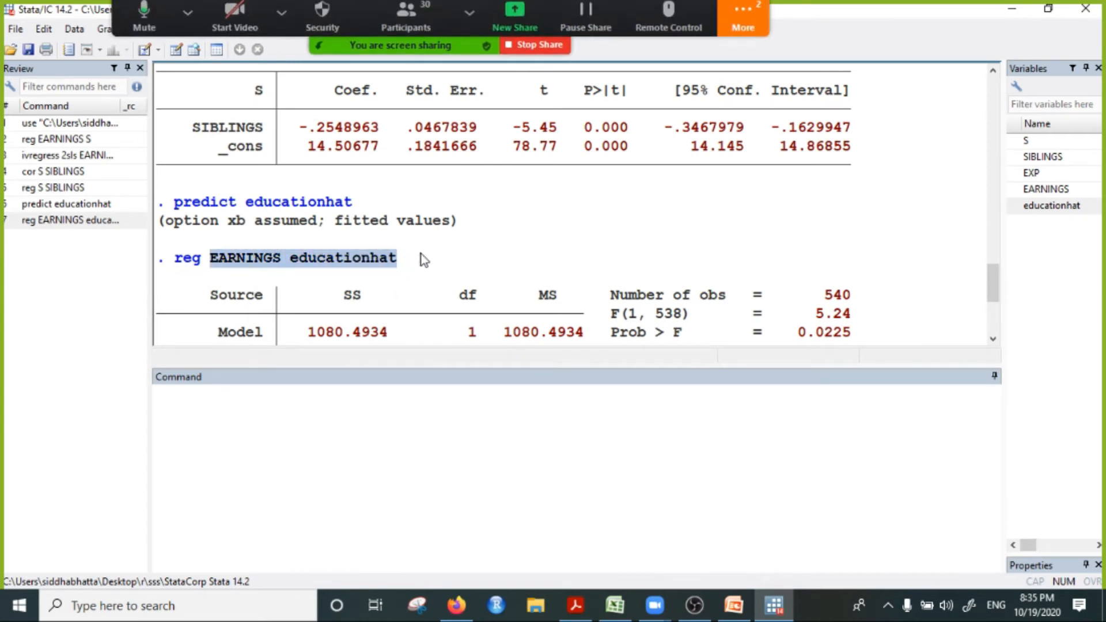
Step: Read the participants' messages in the Zoom meeting chat, then minimize the chat and return to Stata's command entry
click(729, 23)
click(783, 59)
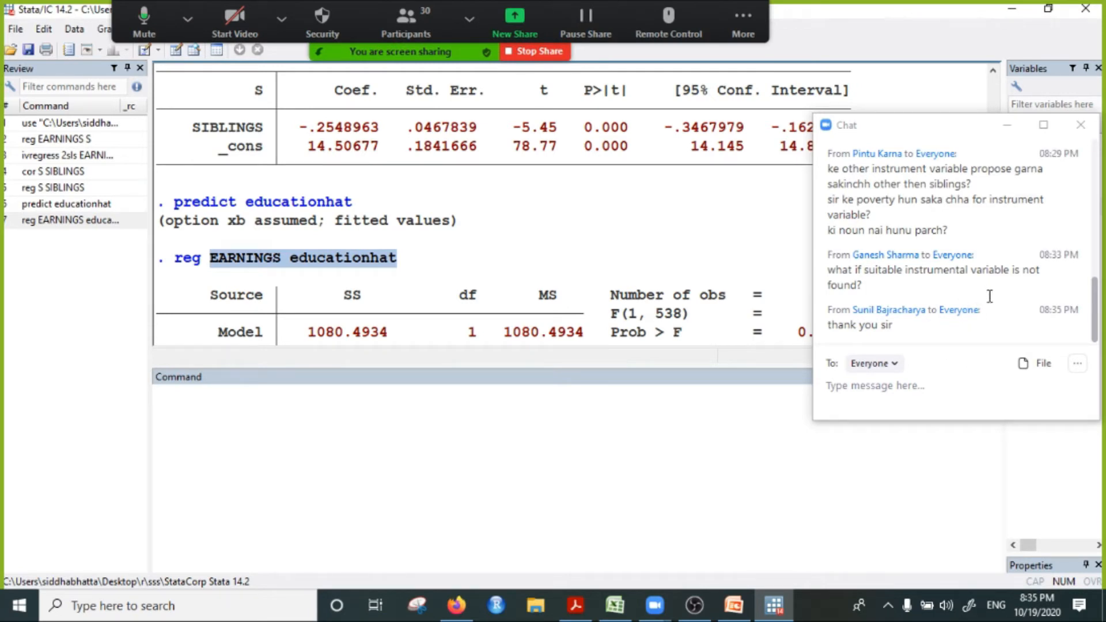
click(1017, 132)
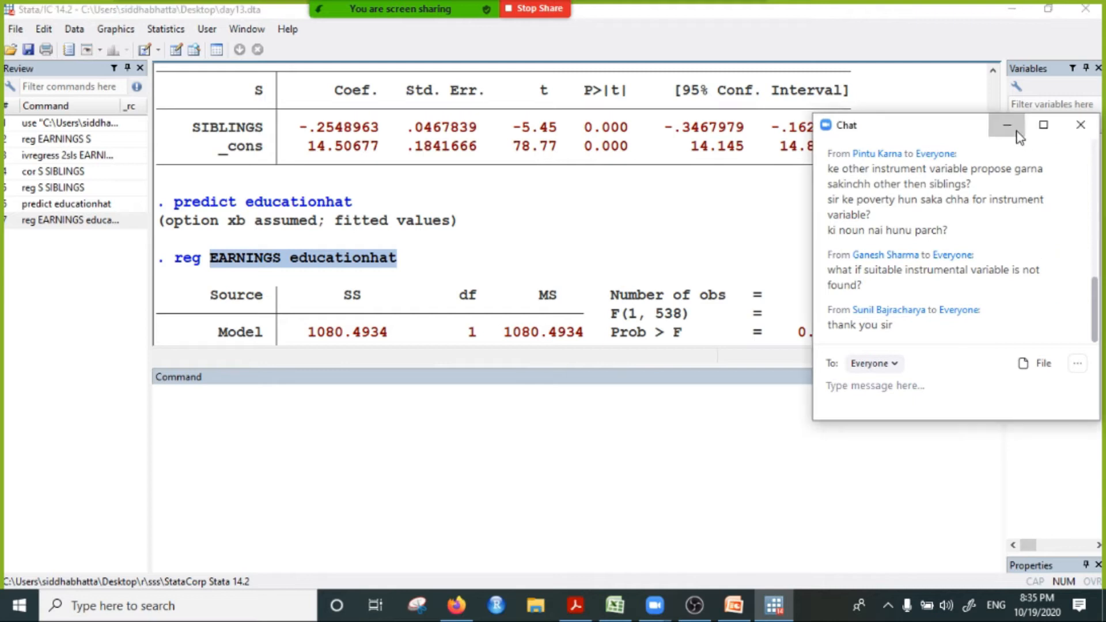
click(1017, 132)
click(373, 410)
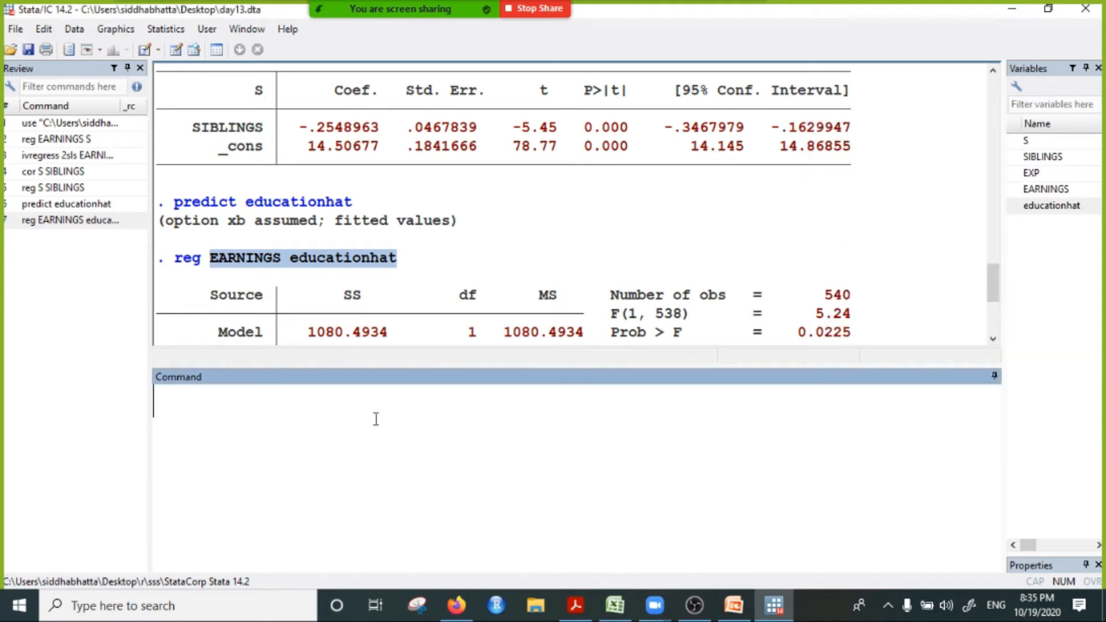
Step: Switch to Firefox and search the web for "michale krmmer instrumental variable" in a new tab
click(1010, 9)
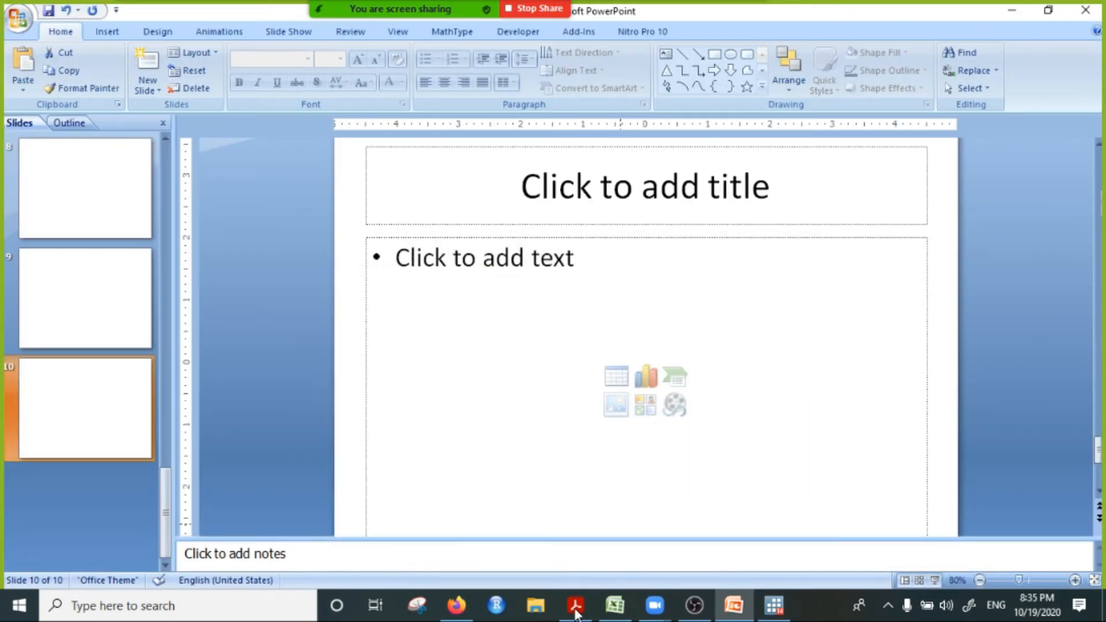
click(456, 605)
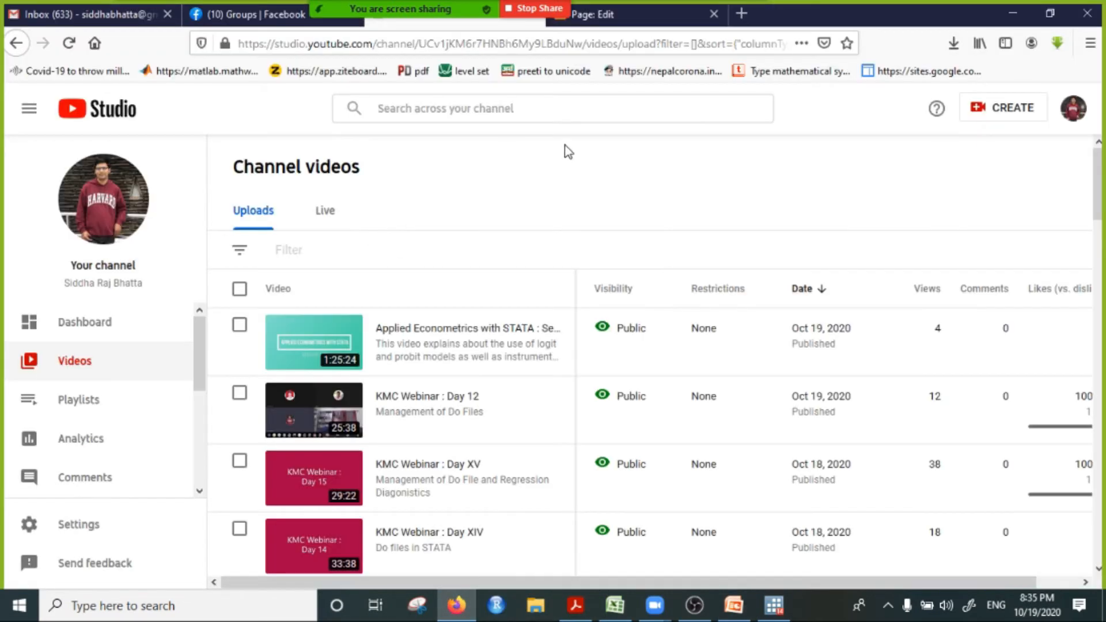
click(741, 13)
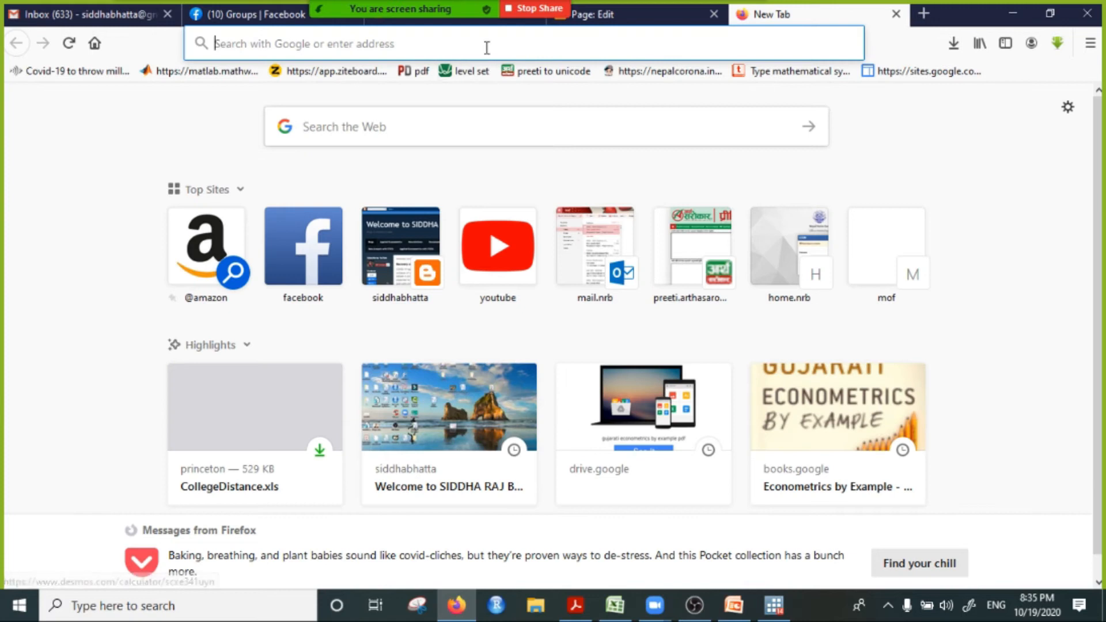
click(486, 47)
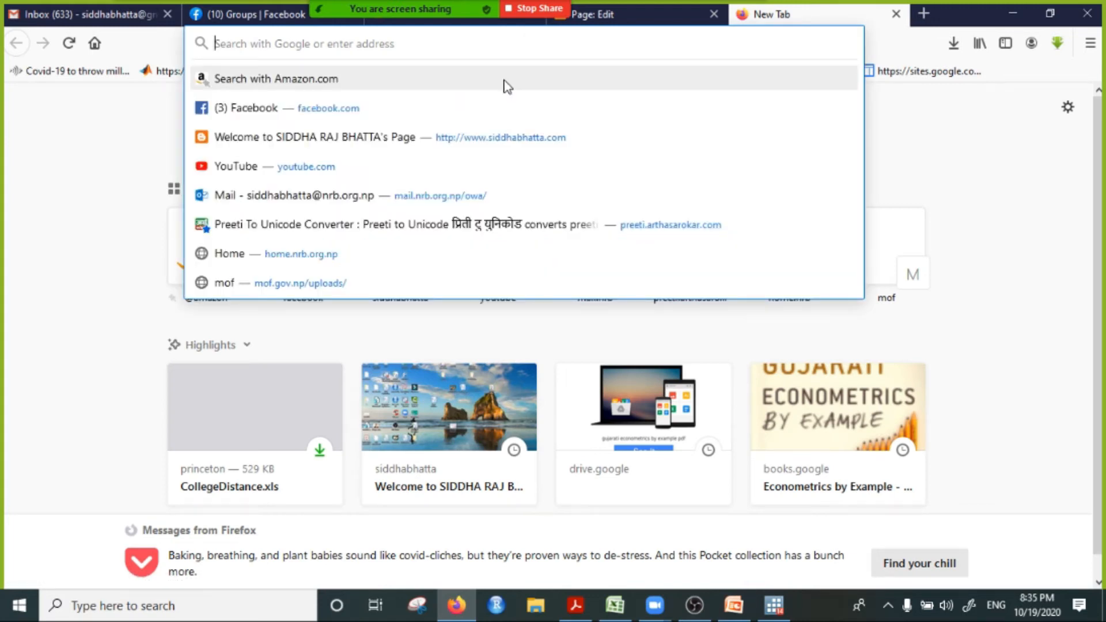
text(michale krmmer )
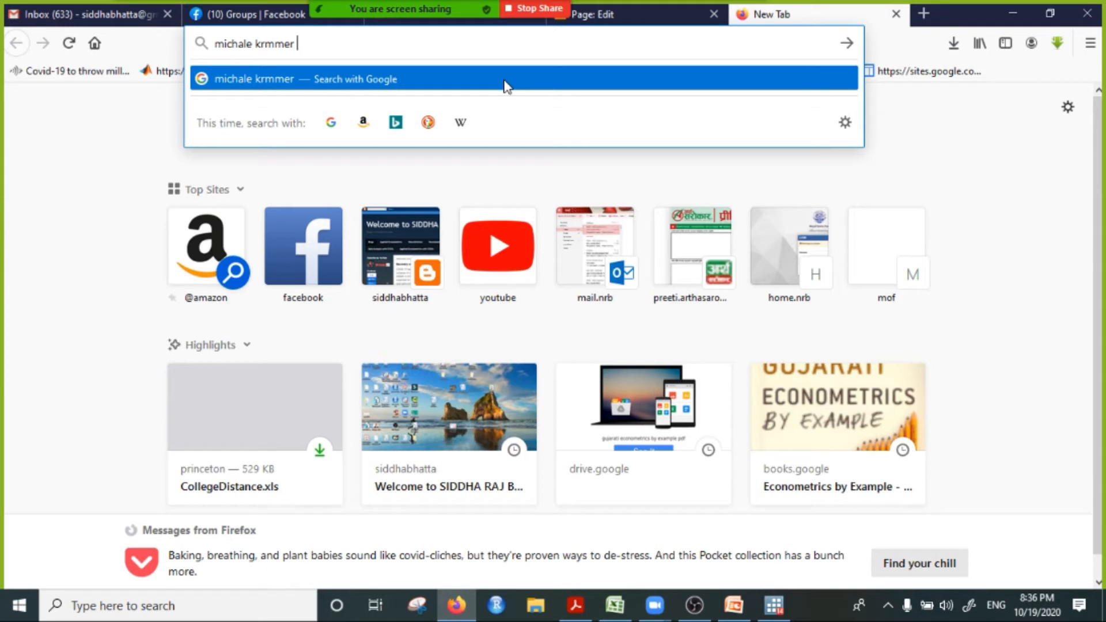
text(instr)
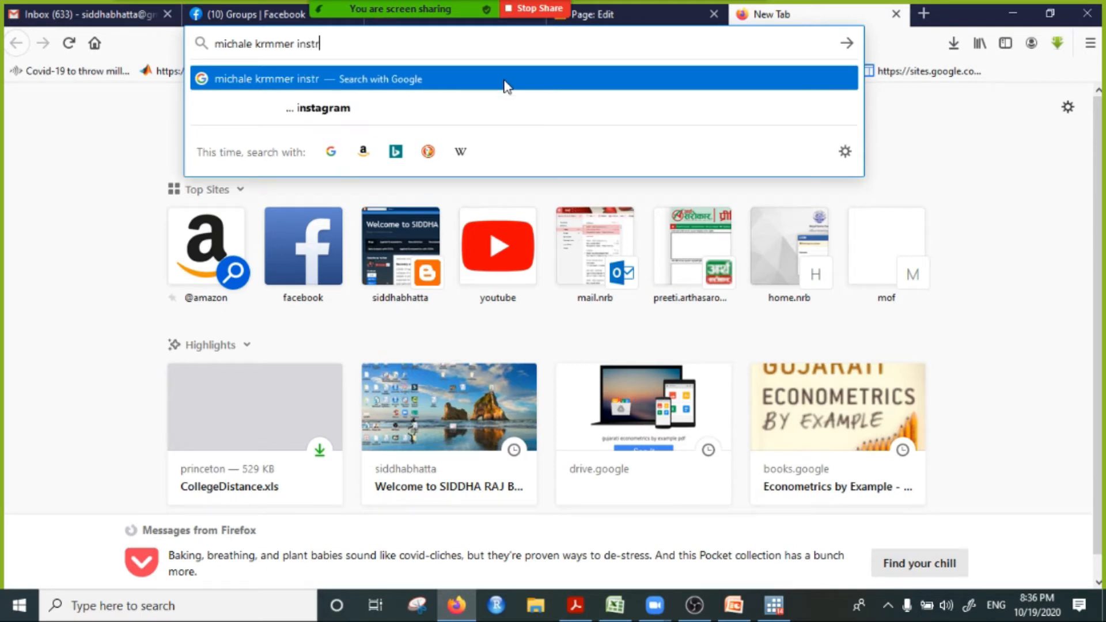
text(umental v)
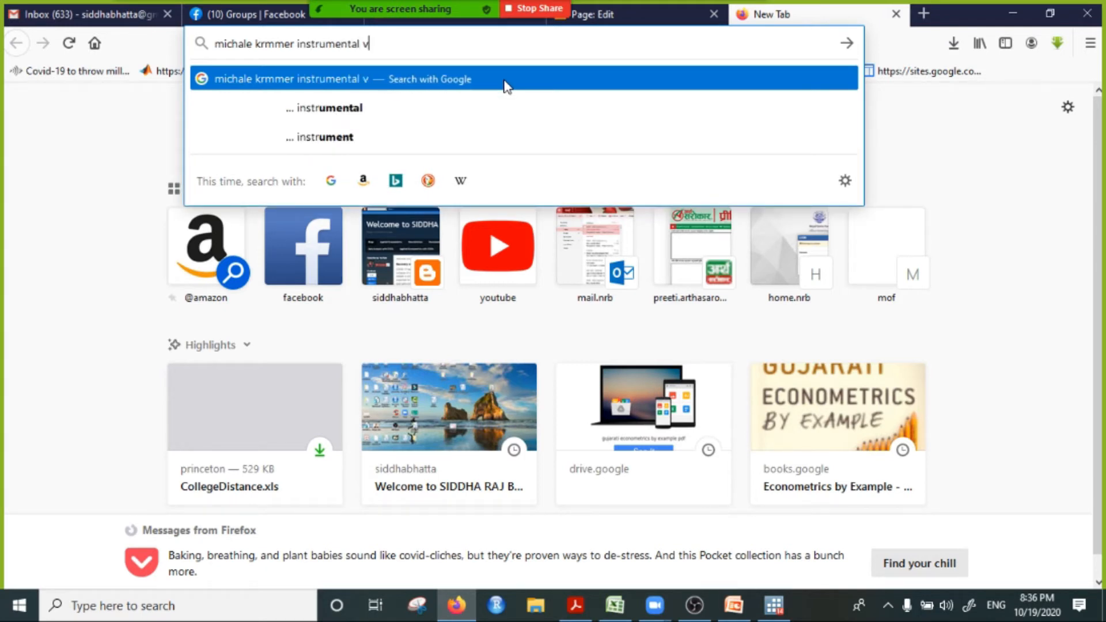
text(ariable)
key(Return)
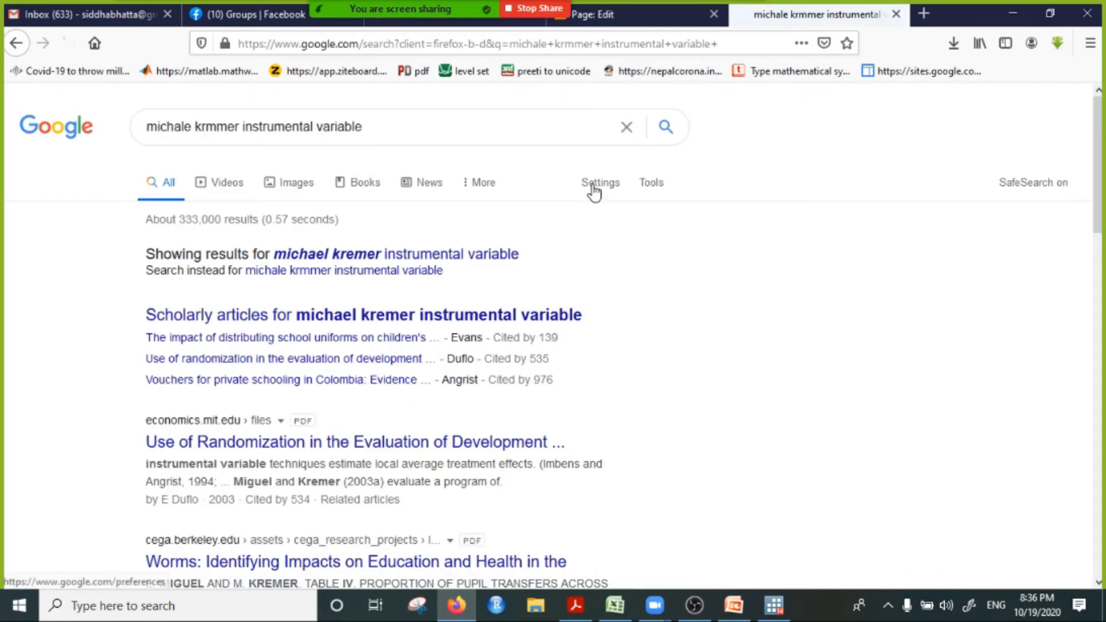
Step: Open the search result "Worms: Identifying Impacts on Education and Health" in a new tab and switch to it
scroll(488, 377, down, 1)
scroll(488, 377, down, 2)
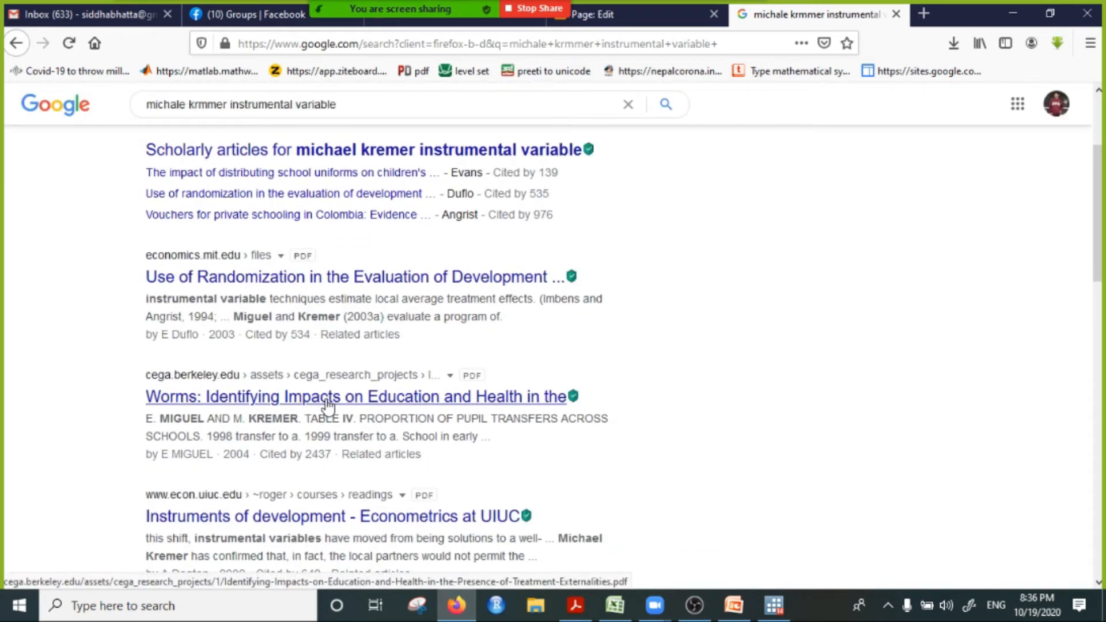
right_click(330, 405)
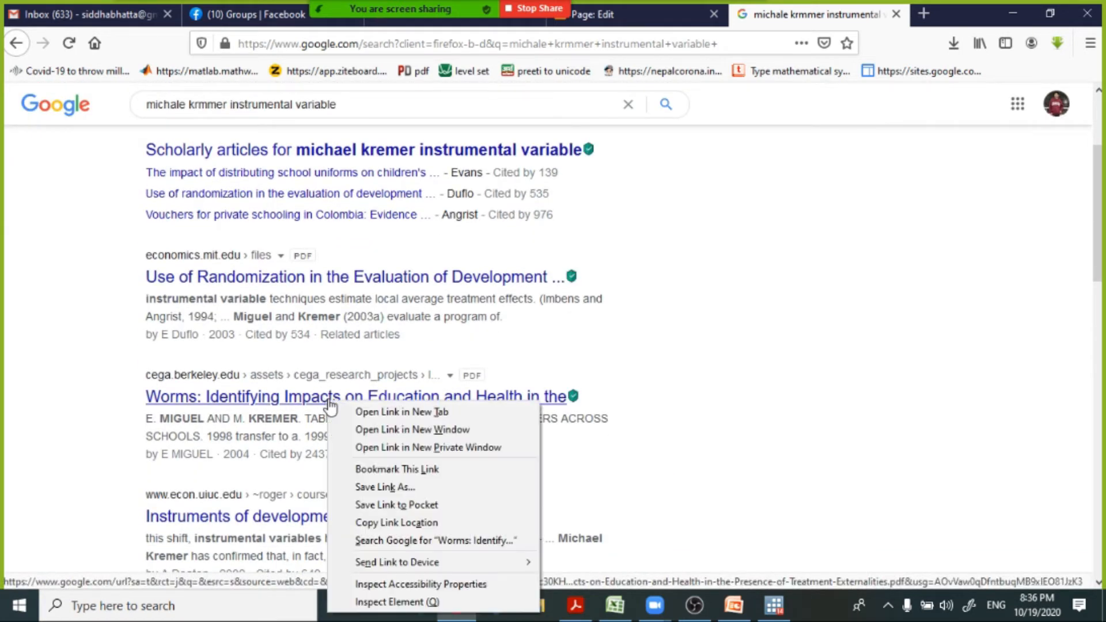
click(368, 412)
scroll(370, 423, down, 1)
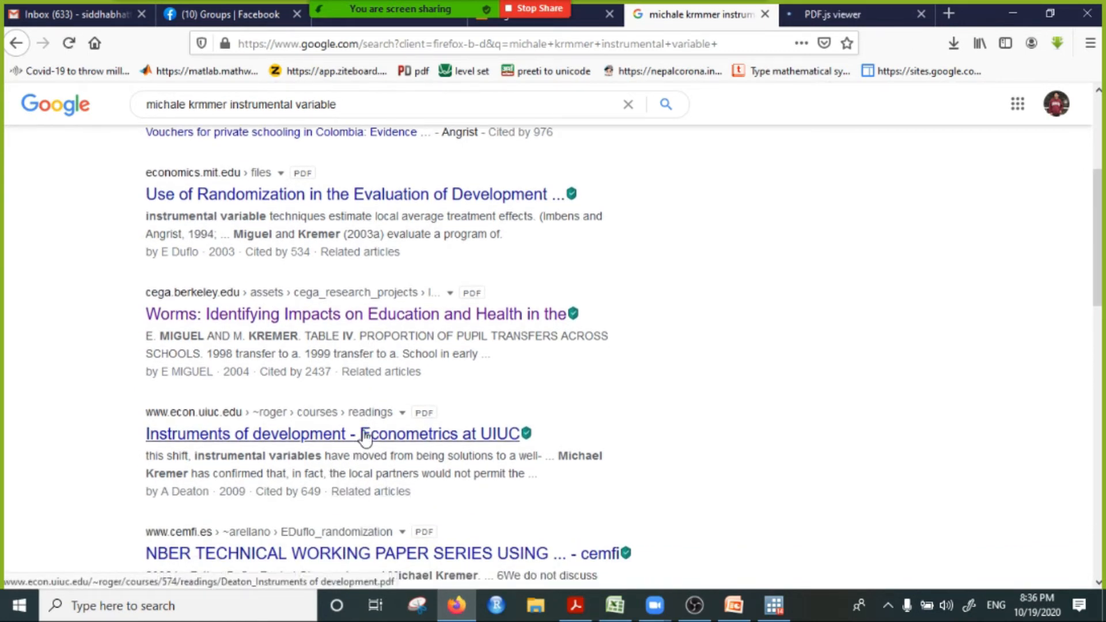
scroll(362, 438, down, 2)
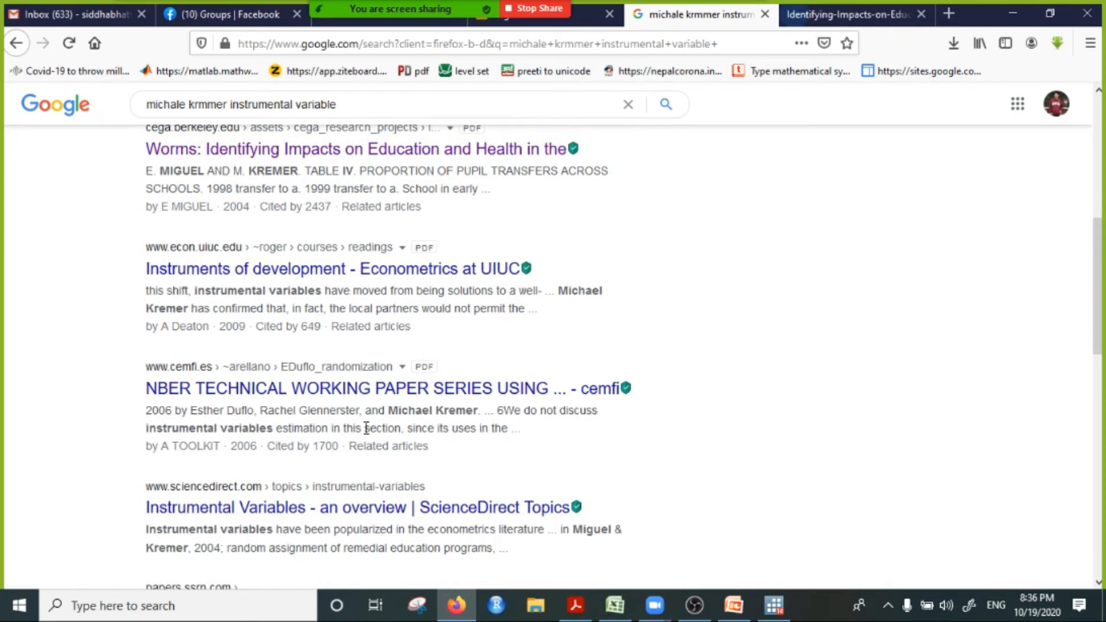
click(811, 18)
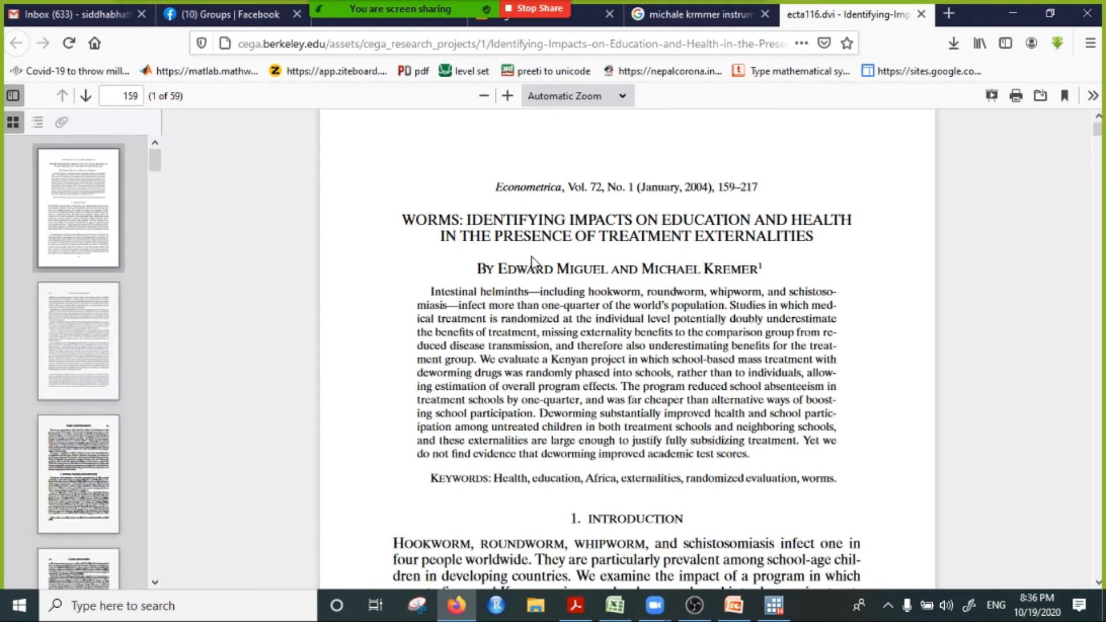
Step: Examine the Worms paper's deworming project description and its tables, up to Table V on health differences between Group 1 and Group 2 schools
scroll(536, 262, down, 20)
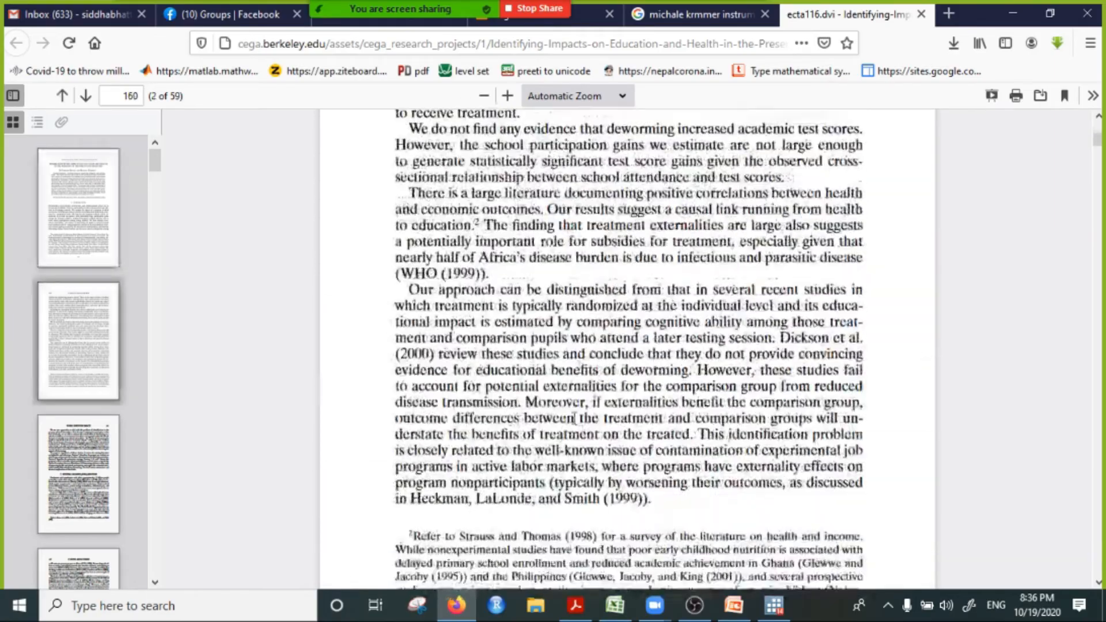
scroll(625, 399, down, 20)
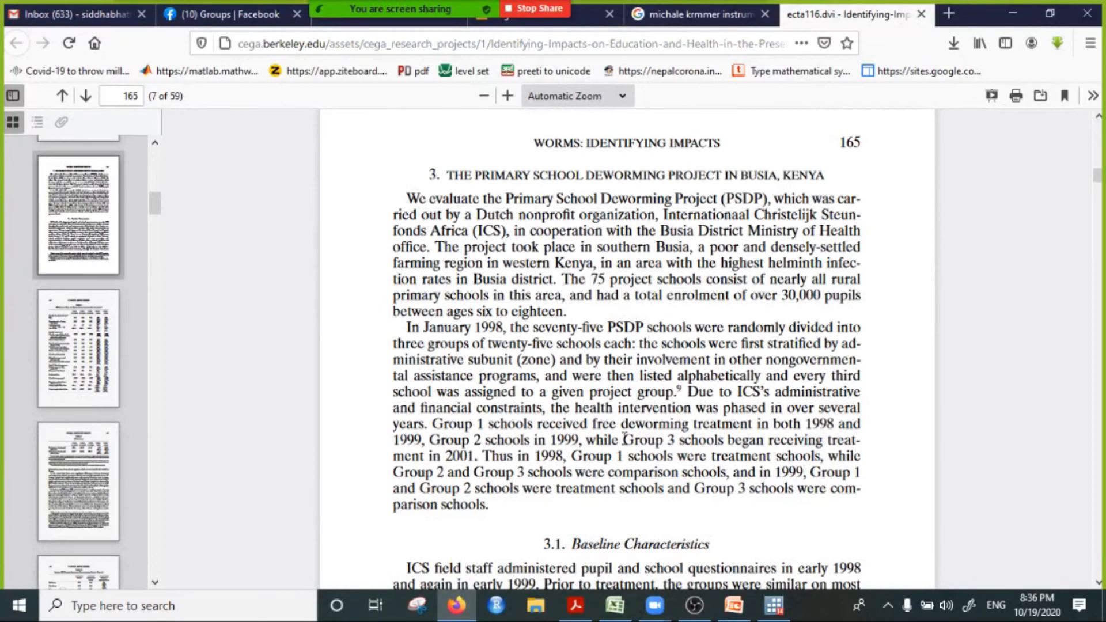
scroll(625, 440, down, 5)
scroll(624, 410, down, 15)
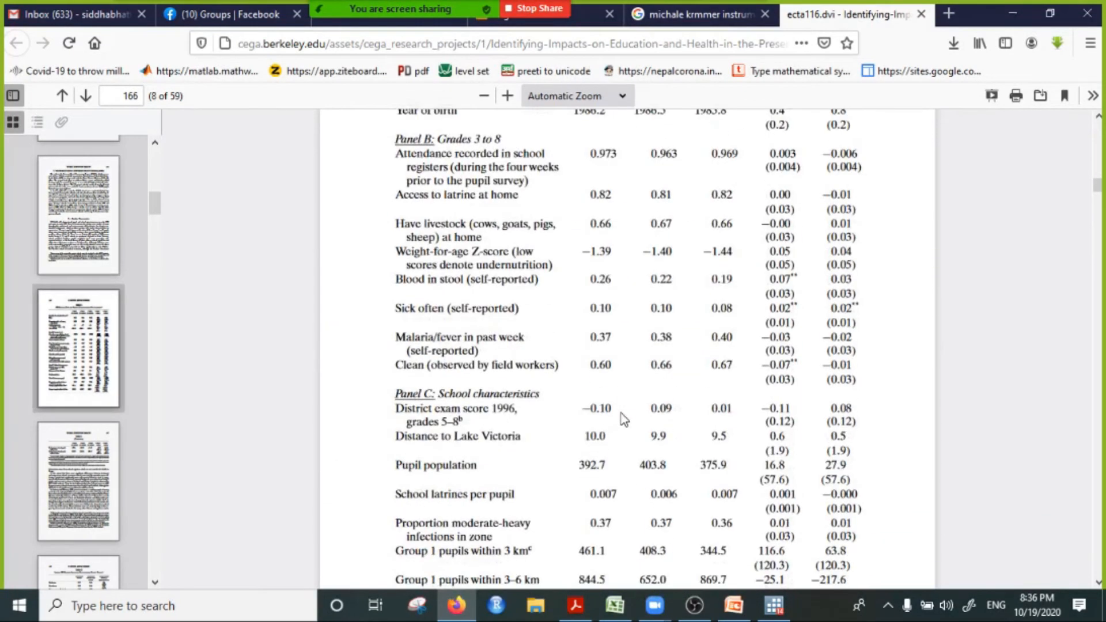
scroll(624, 419, up, 5)
scroll(634, 427, down, 16)
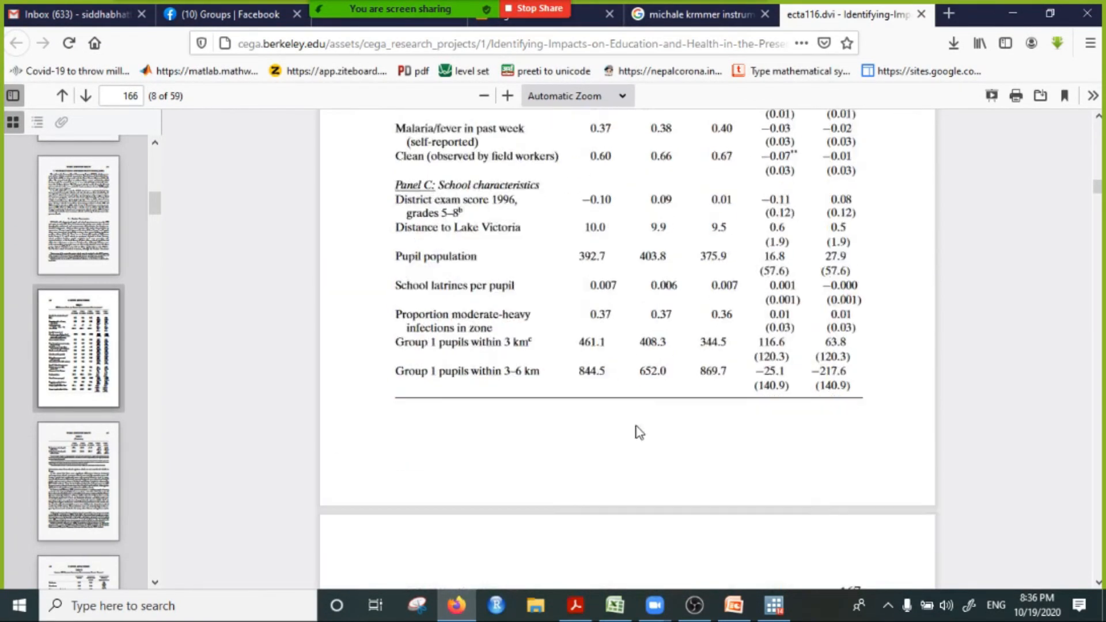
scroll(637, 424, down, 15)
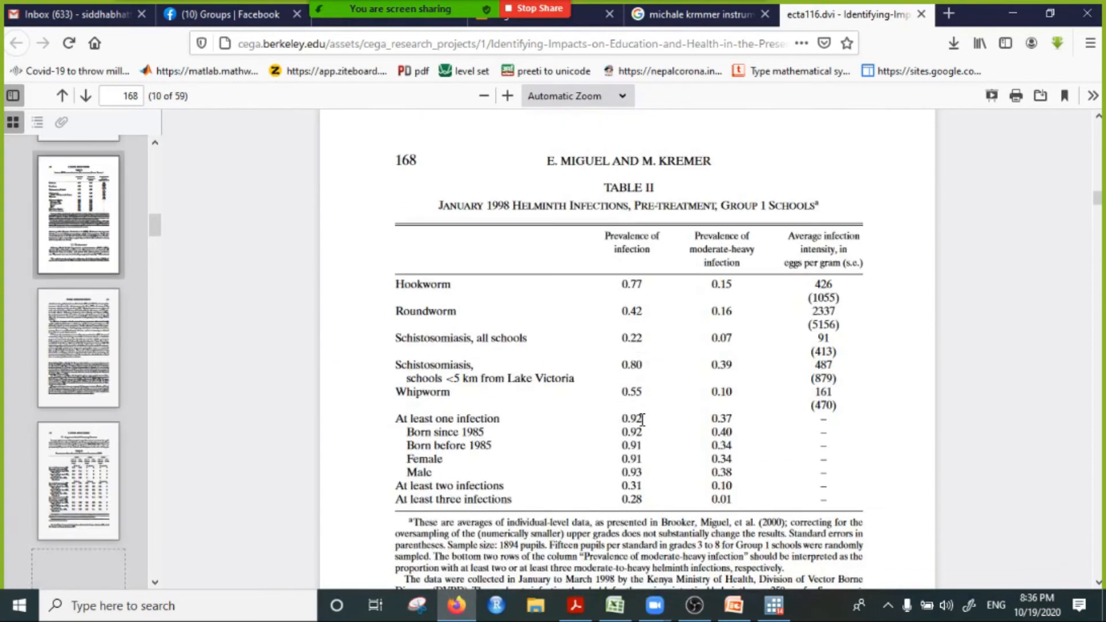
scroll(643, 420, down, 20)
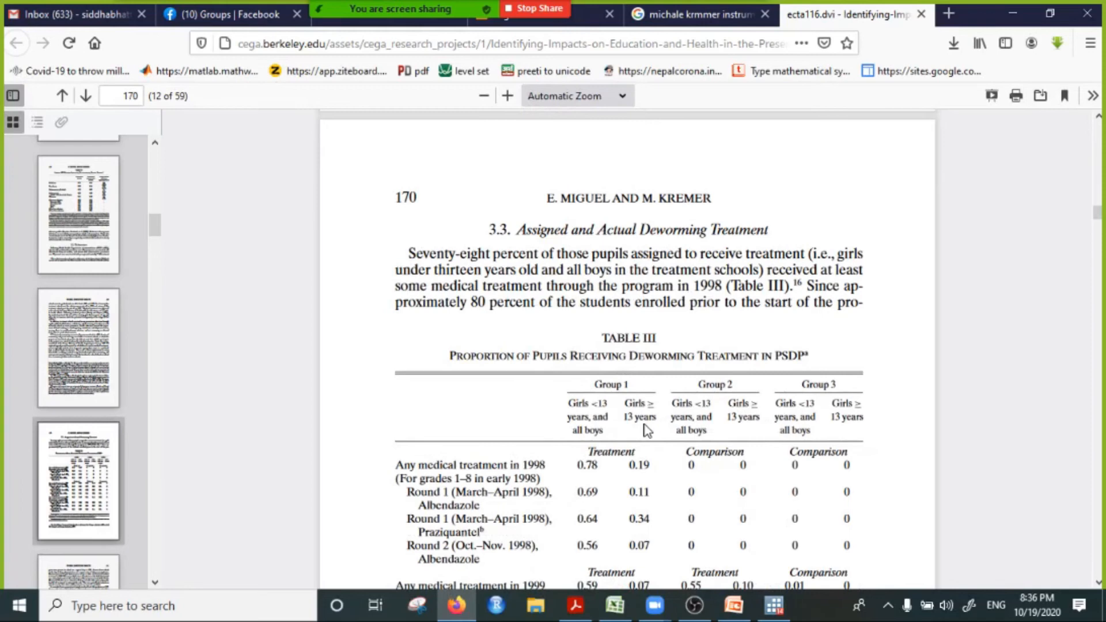
scroll(647, 429, down, 20)
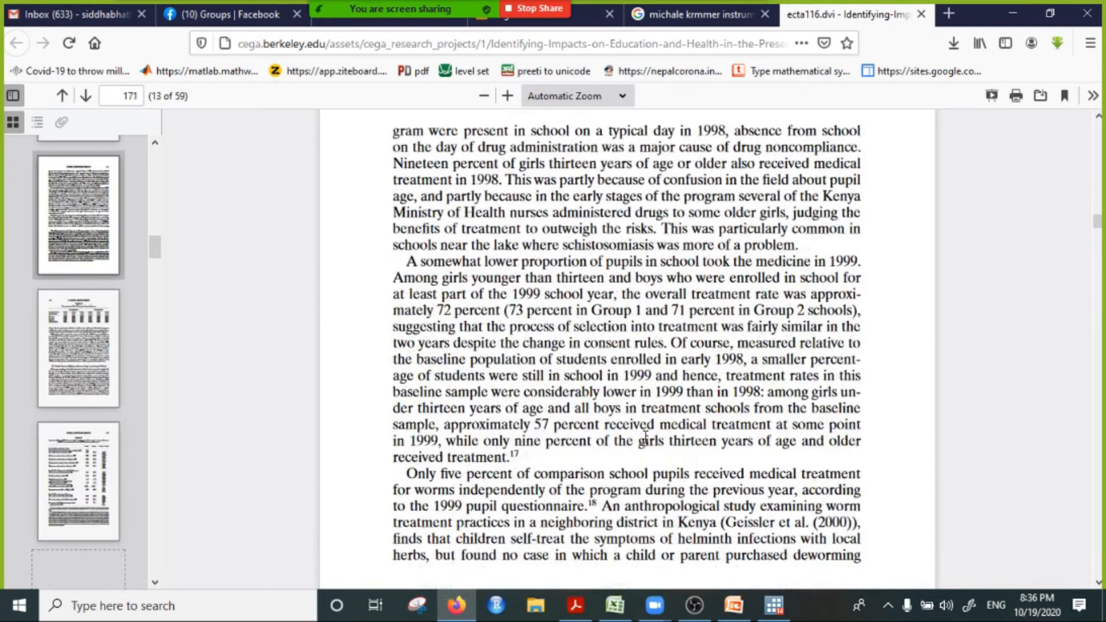
scroll(648, 440, up, 2)
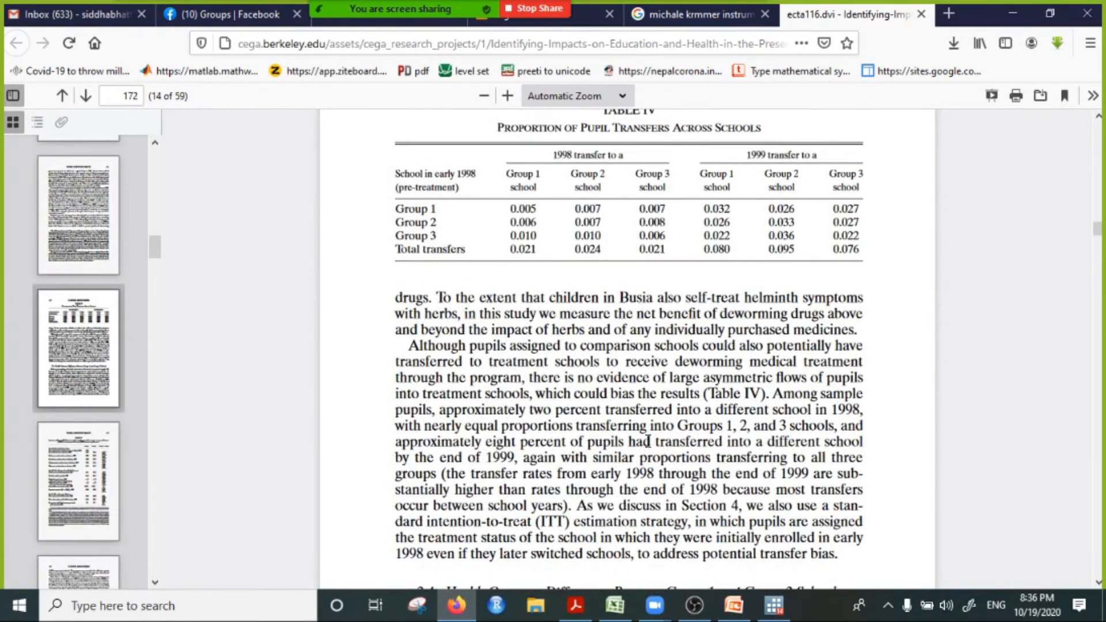
scroll(646, 460, down, 15)
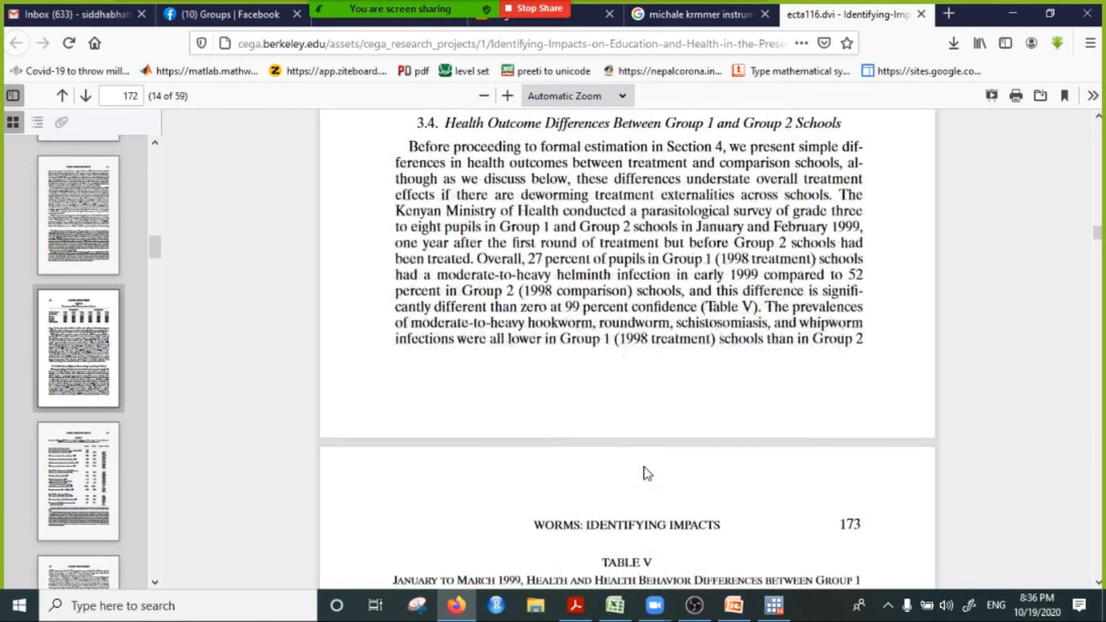
scroll(646, 473, up, 2)
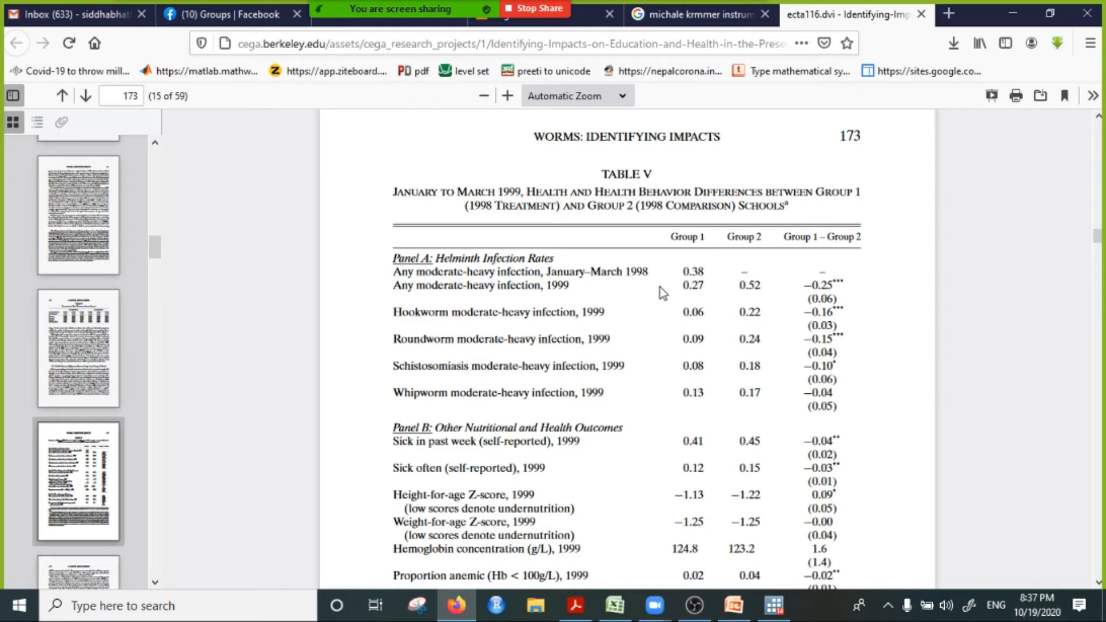
Step: Point out the running title above Table V and its Group 1 and Group 2 column headings
scroll(659, 286, up, 3)
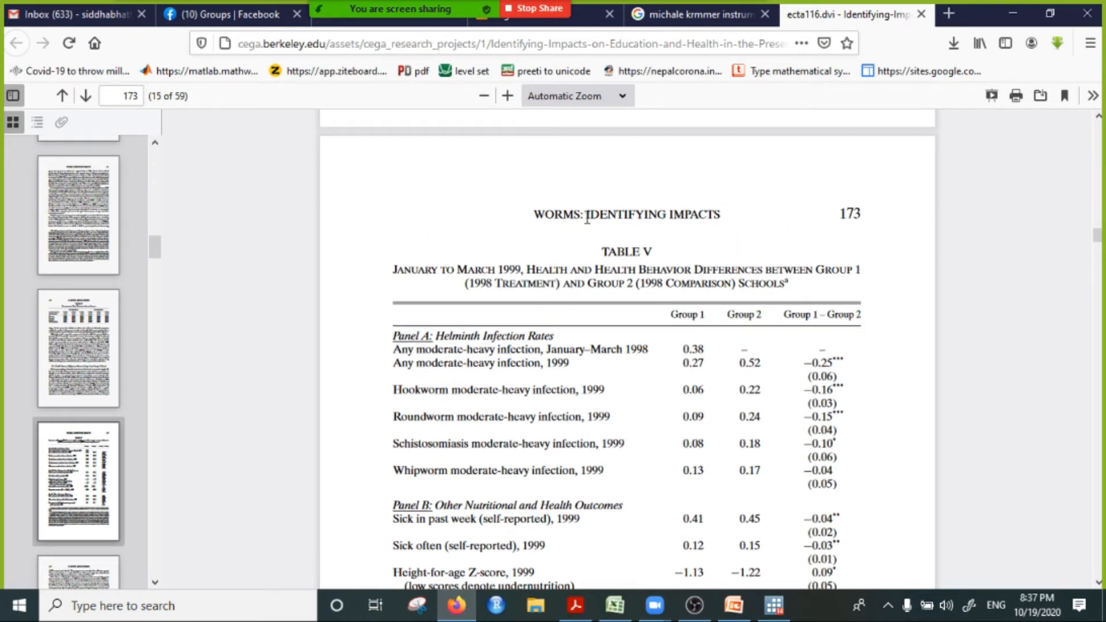
drag(605, 214, 734, 219)
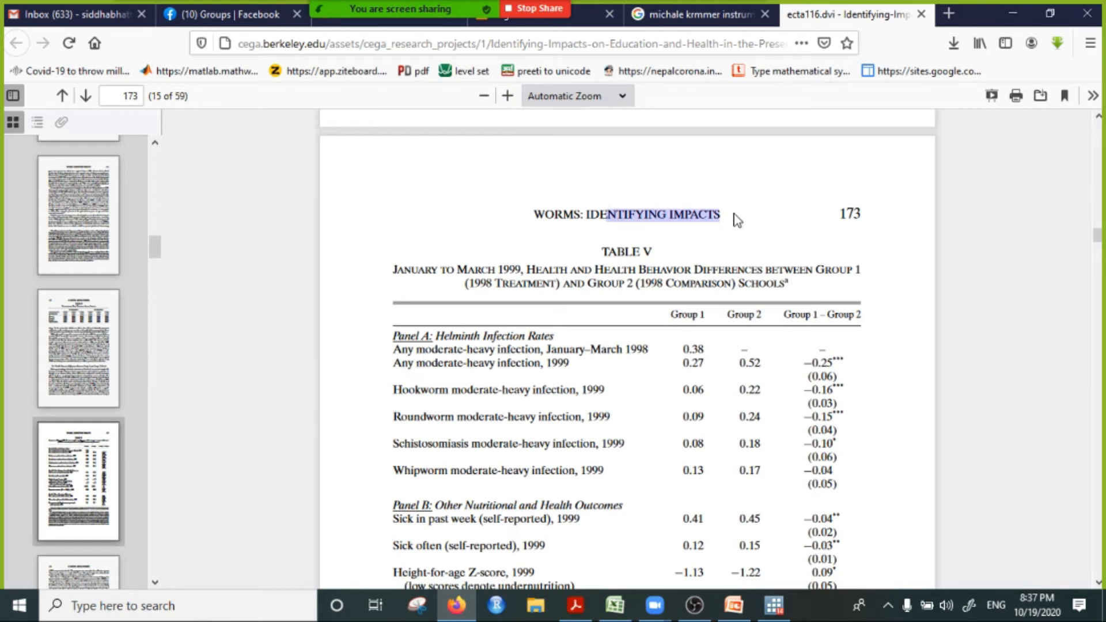
scroll(777, 331, down, 3)
click(690, 239)
double_click(740, 237)
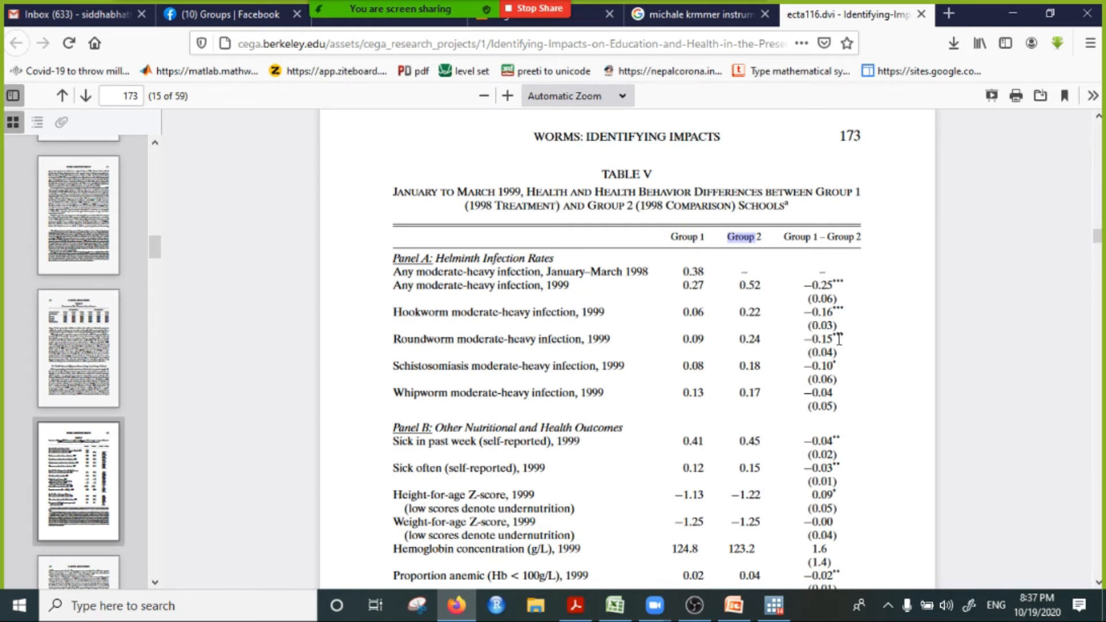
Step: Examine the paper from the rest of Table V through the estimation equations and Table VI to section 5 on health and nutrition effects
scroll(790, 345, down, 12)
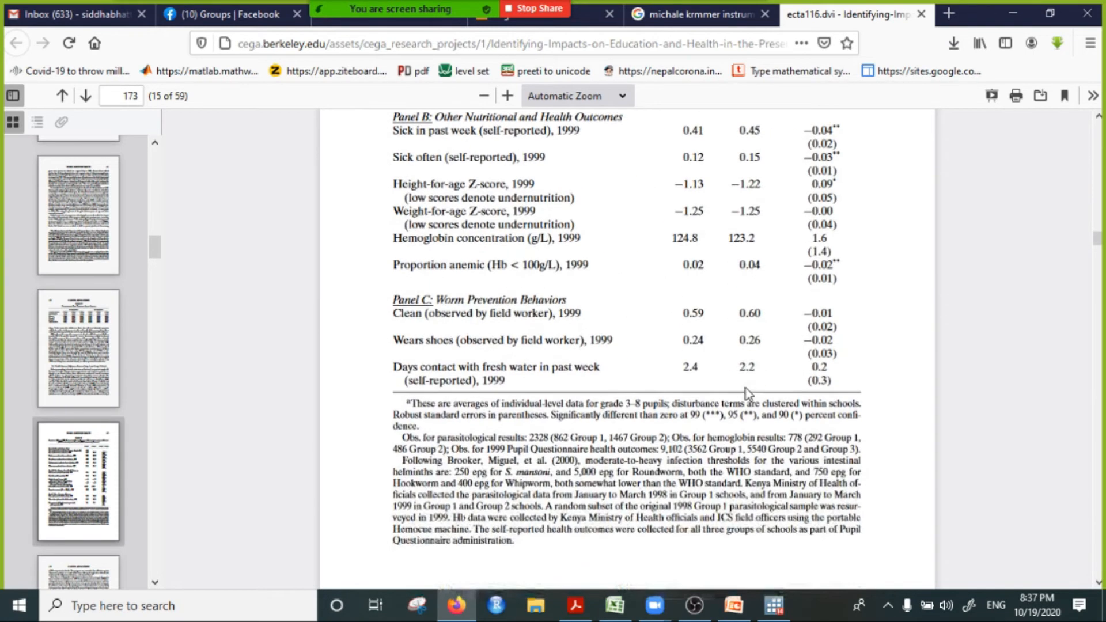
scroll(738, 390, down, 12)
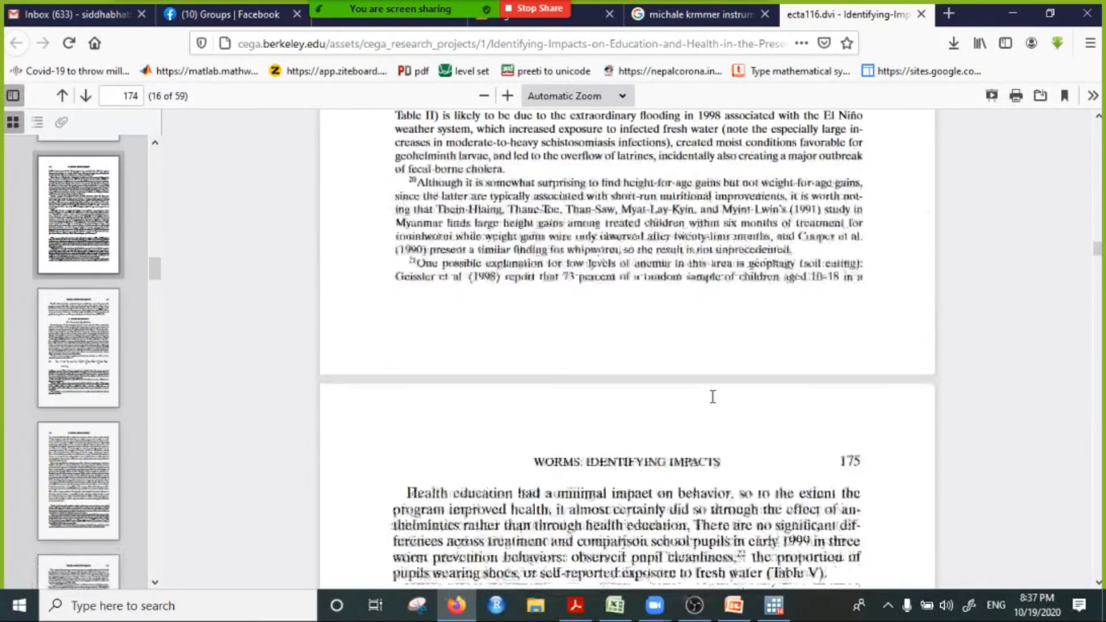
scroll(713, 397, down, 10)
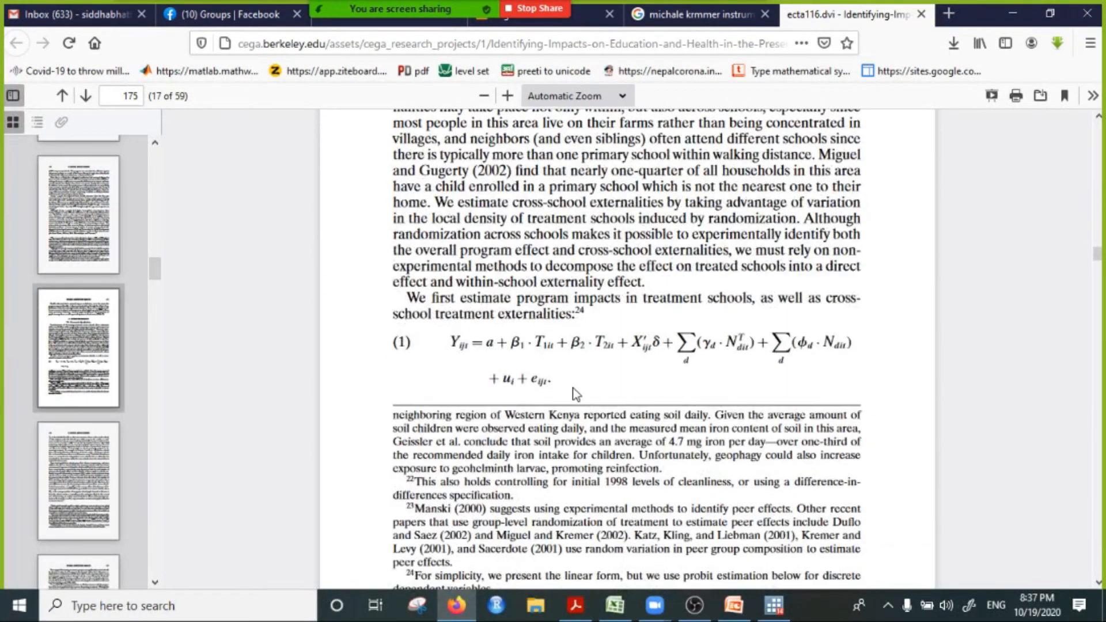
scroll(665, 396, down, 12)
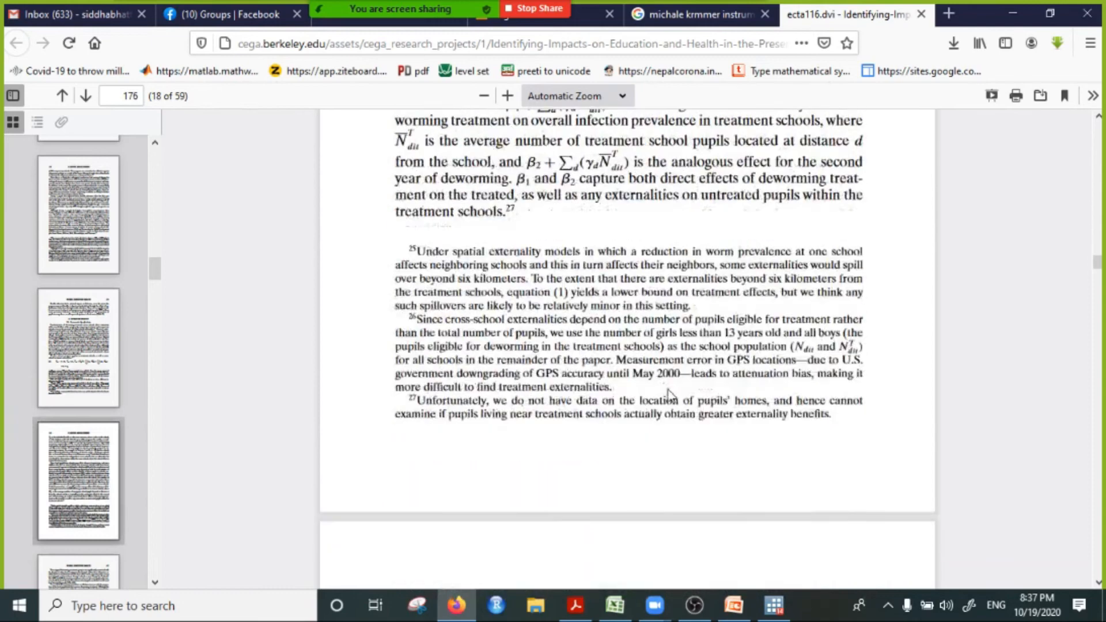
scroll(669, 389, down, 12)
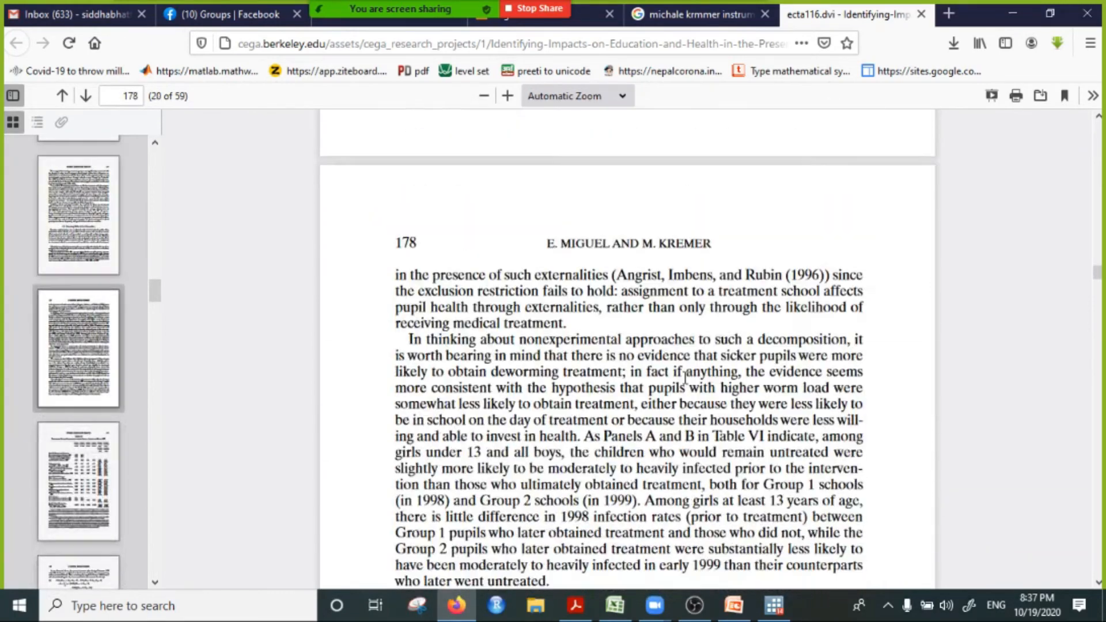
scroll(680, 390, down, 6)
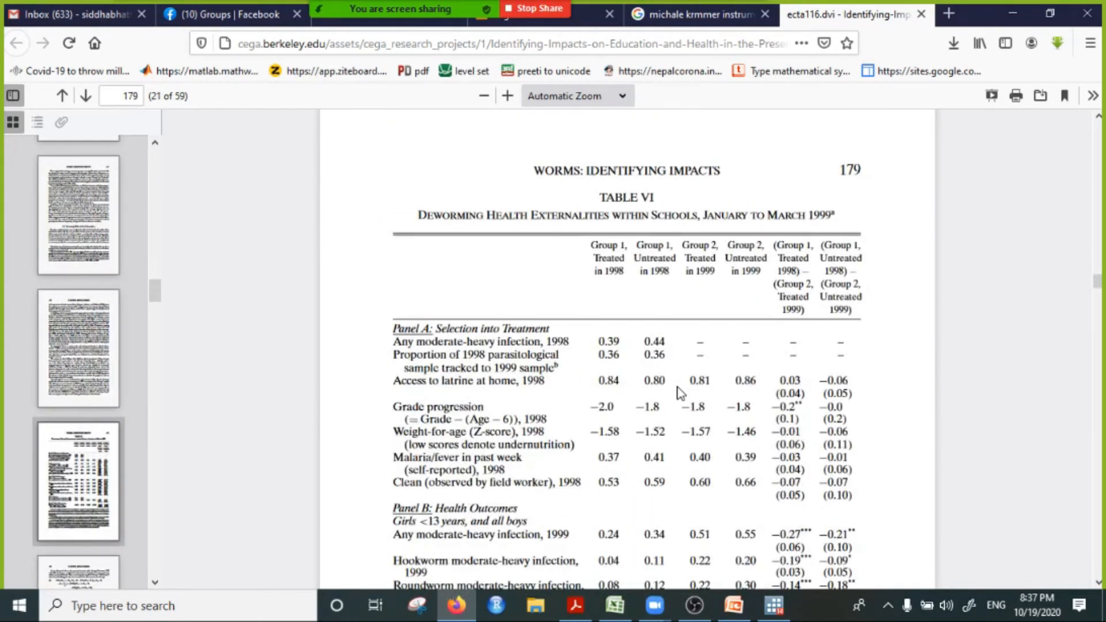
scroll(681, 393, down, 5)
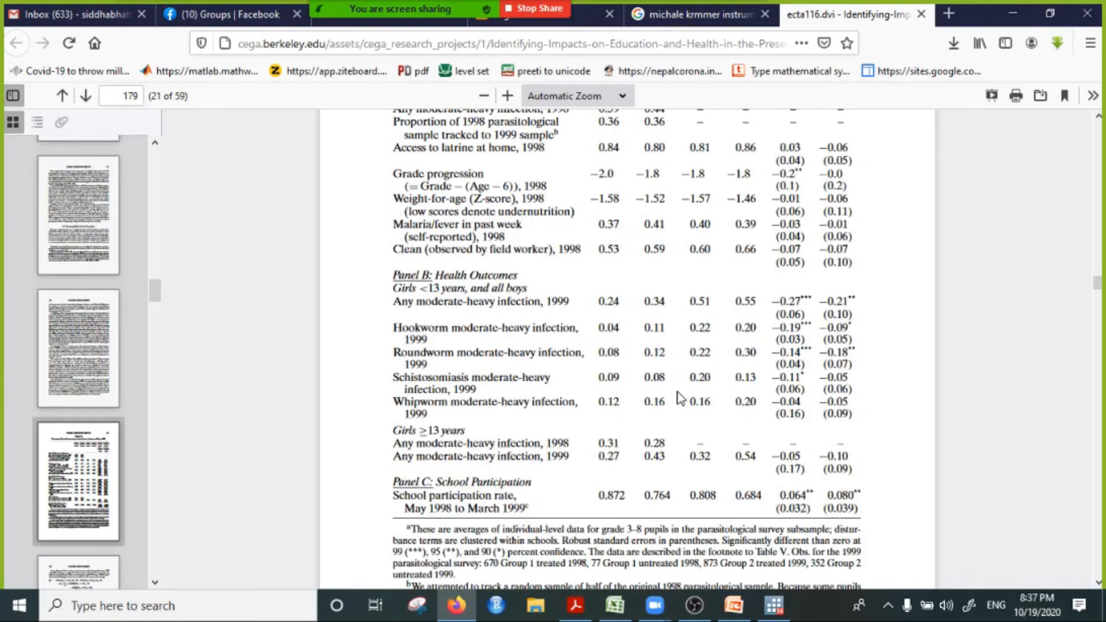
scroll(680, 397, down, 15)
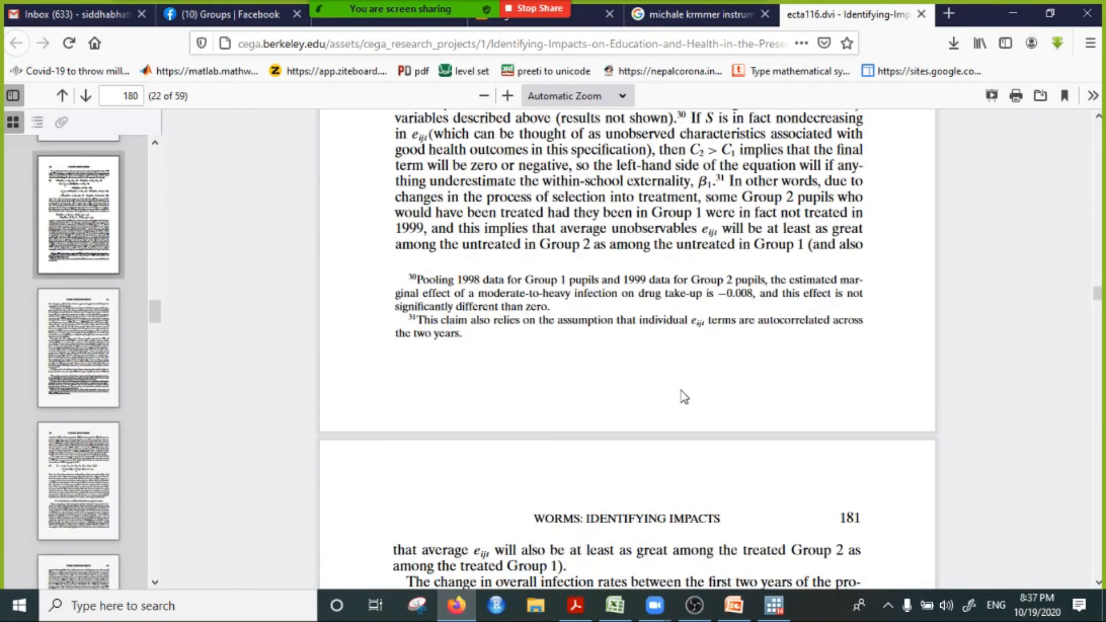
scroll(684, 397, down, 15)
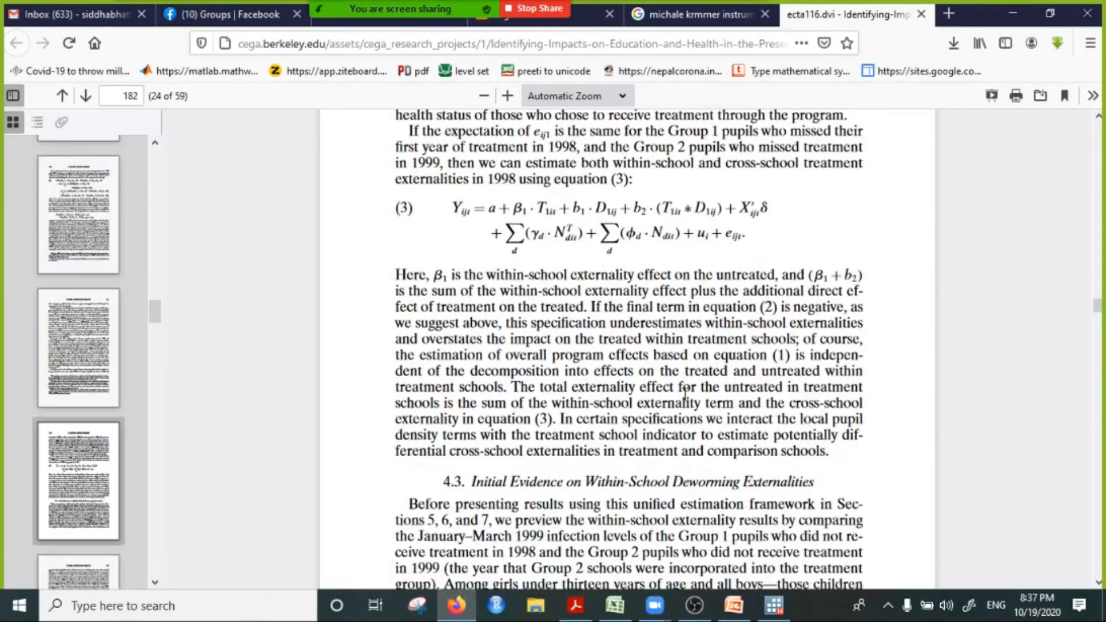
scroll(689, 391, down, 15)
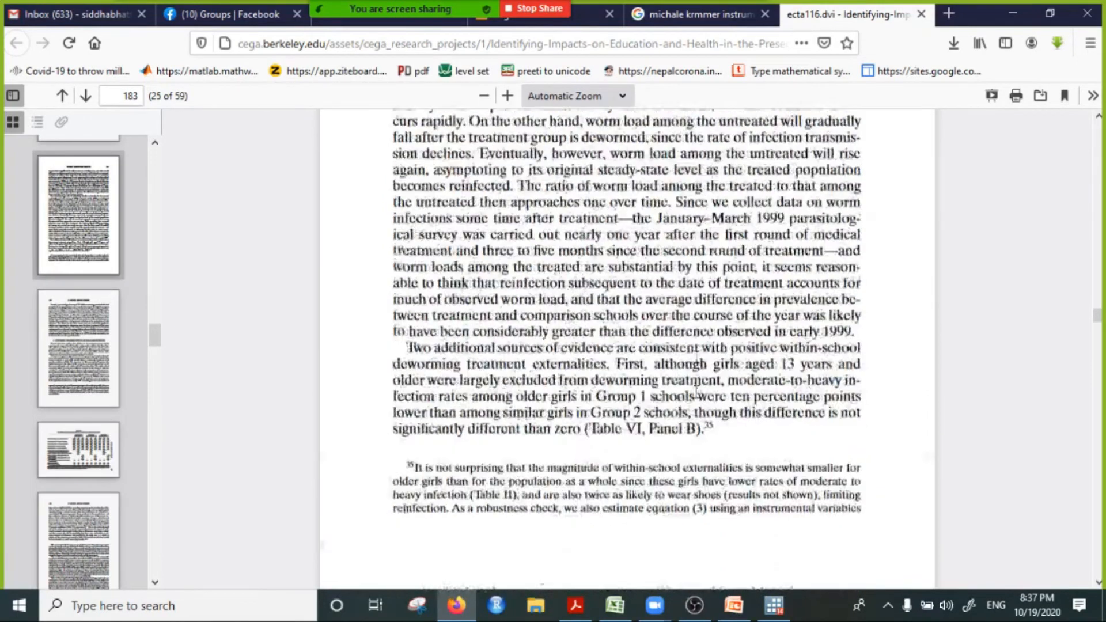
scroll(696, 396, down, 3)
scroll(697, 392, down, 4)
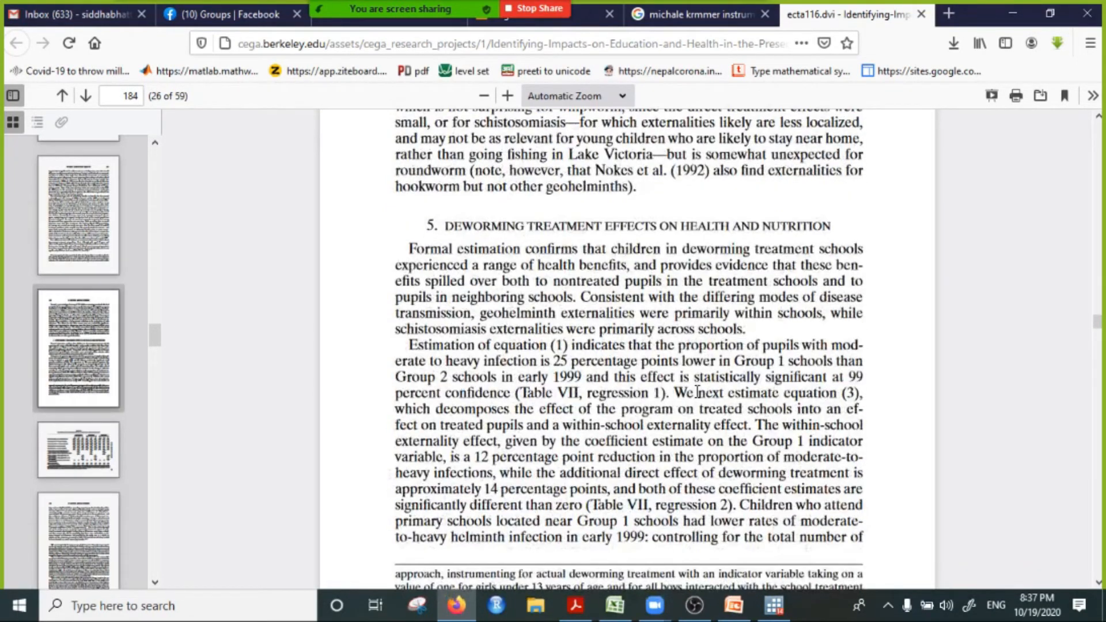
Step: Search the paper's text for "instrument" and go to a match
key(ctrl+f)
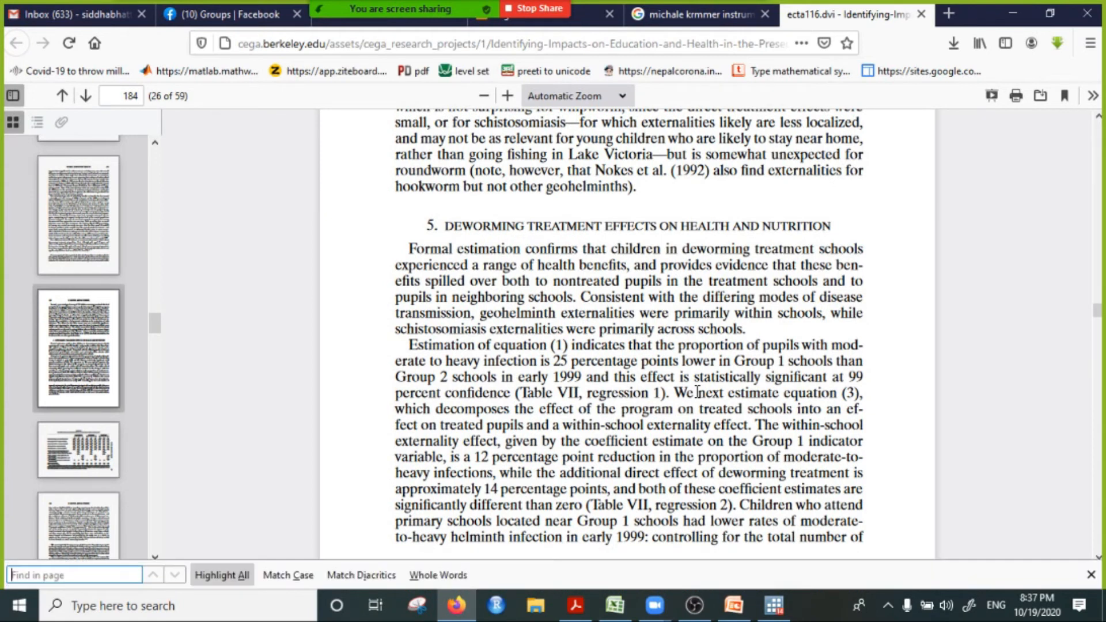
text(instrument)
key(Return)
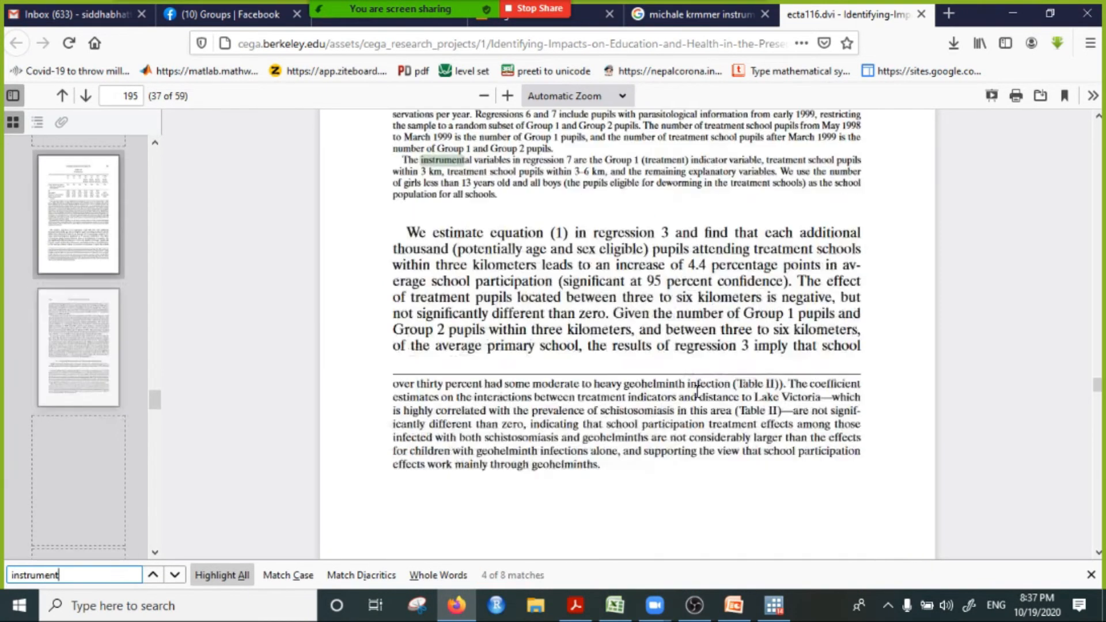
Step: Enlarge the page to 160% and highlight the 3–6 km instrument in the table note on regression 7's instrumental variables
scroll(651, 294, up, 1)
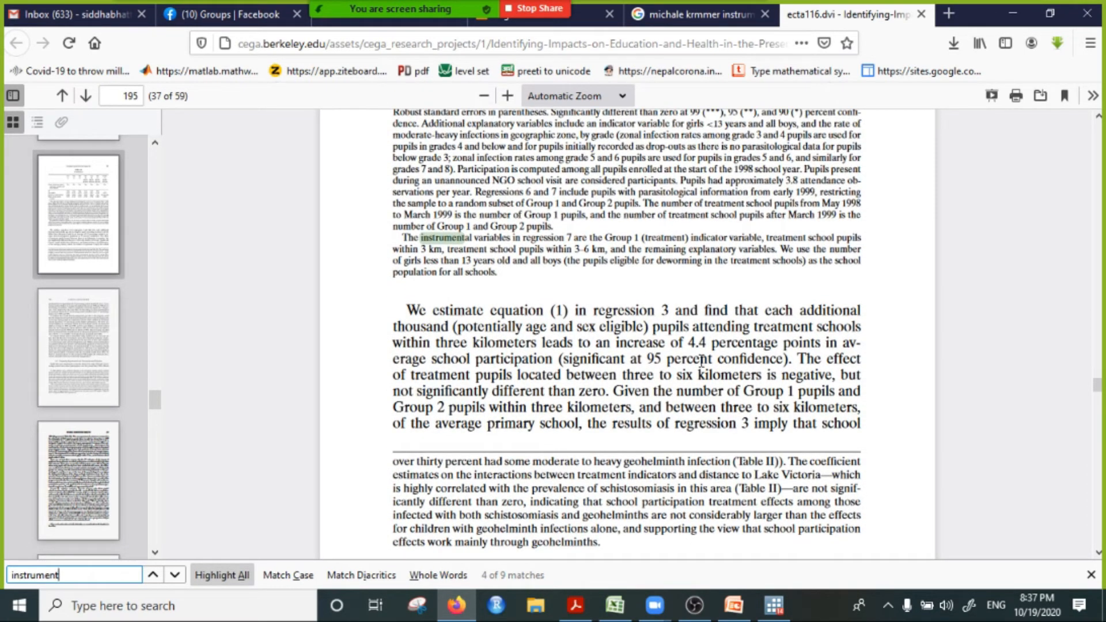
scroll(746, 323, up, 3)
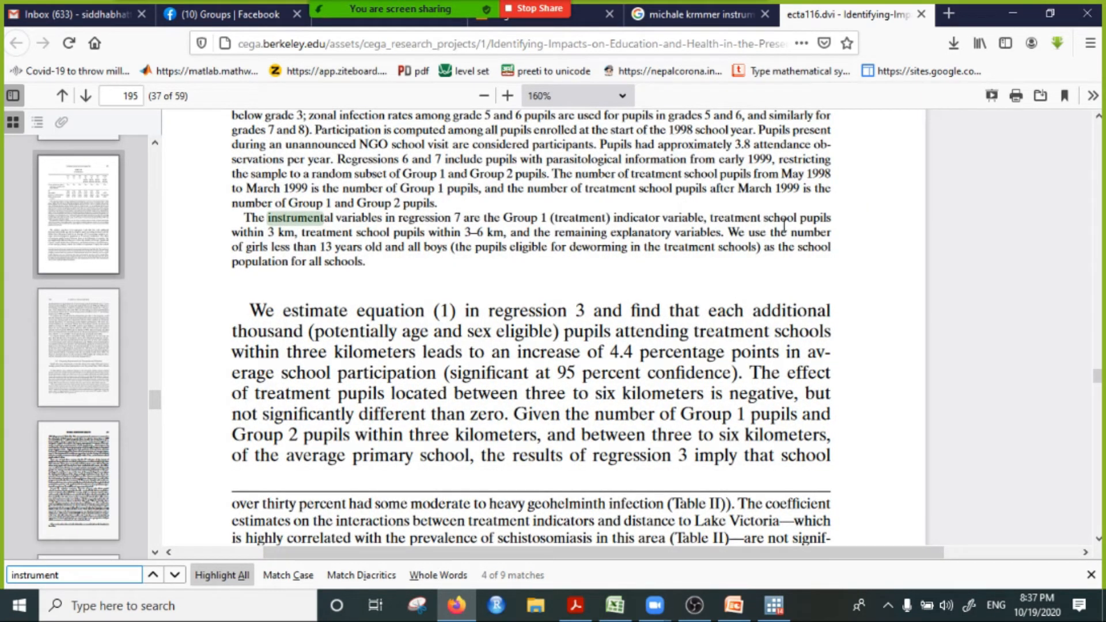
drag(254, 232, 264, 233)
drag(415, 232, 509, 232)
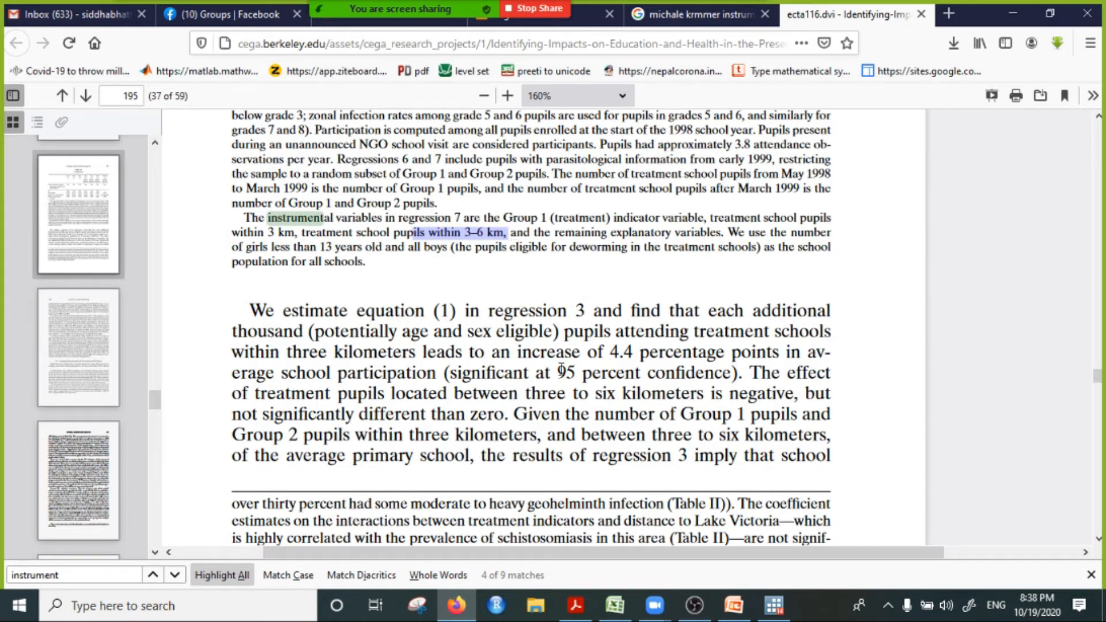
Step: Examine the discussion of instrumental variable versus nonexperimental estimates in section 6.3, continuing to footnote 48 on measurement error
scroll(605, 365, down, 10)
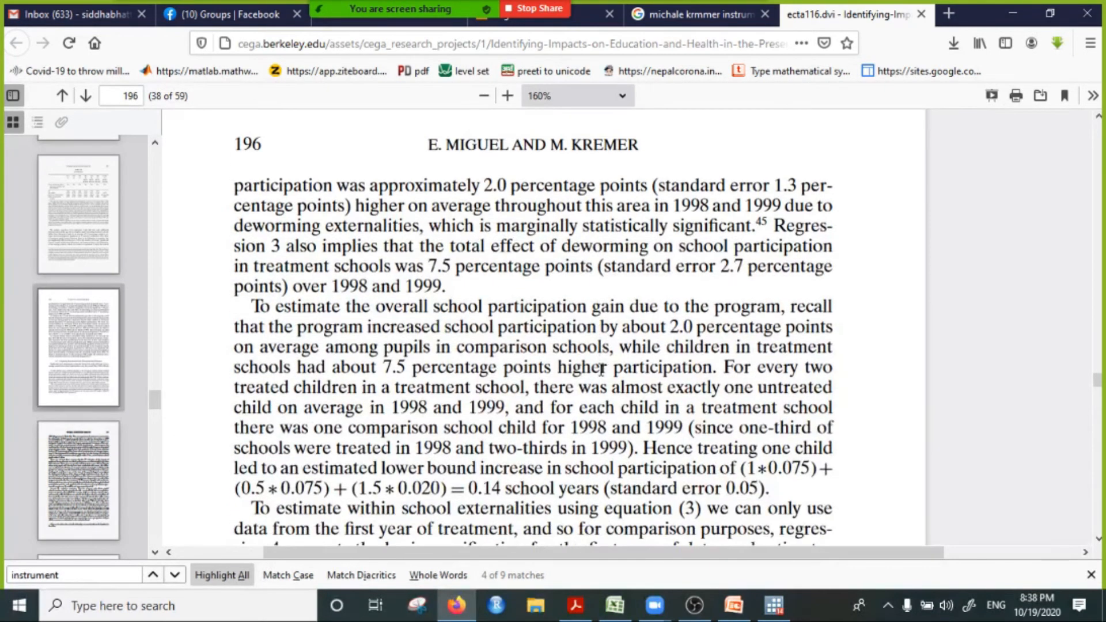
scroll(602, 368, down, 15)
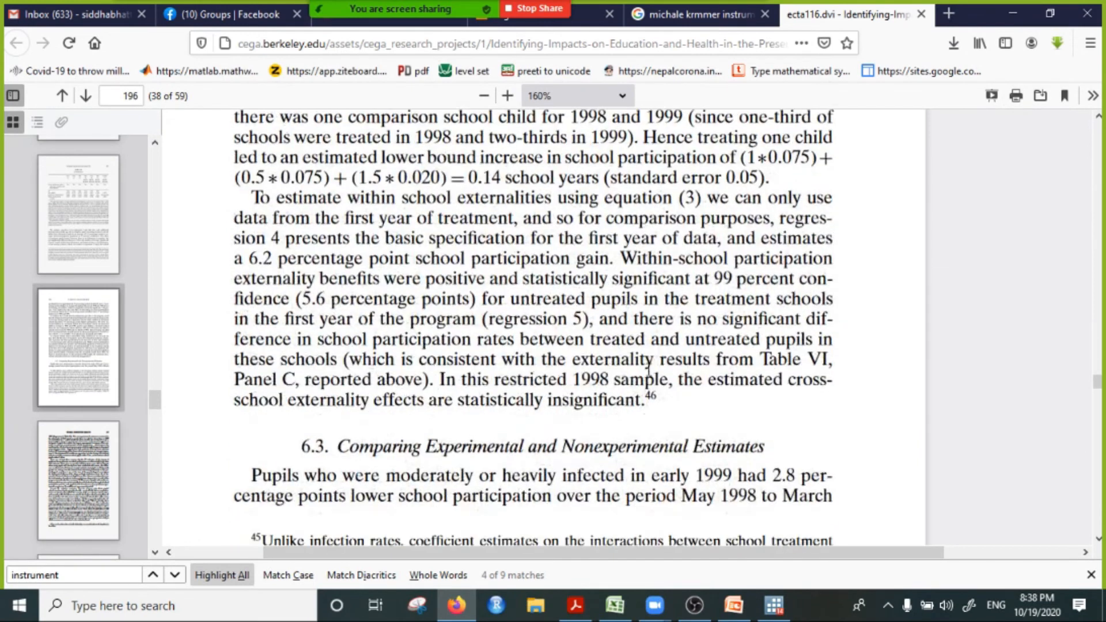
scroll(634, 385, down, 3)
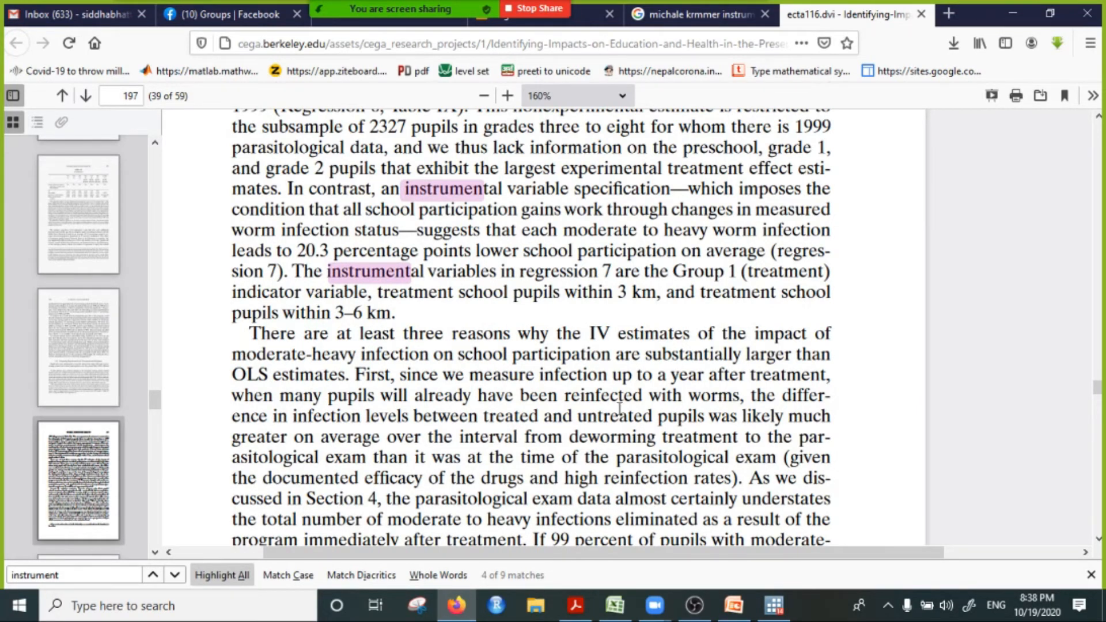
scroll(617, 403, down, 5)
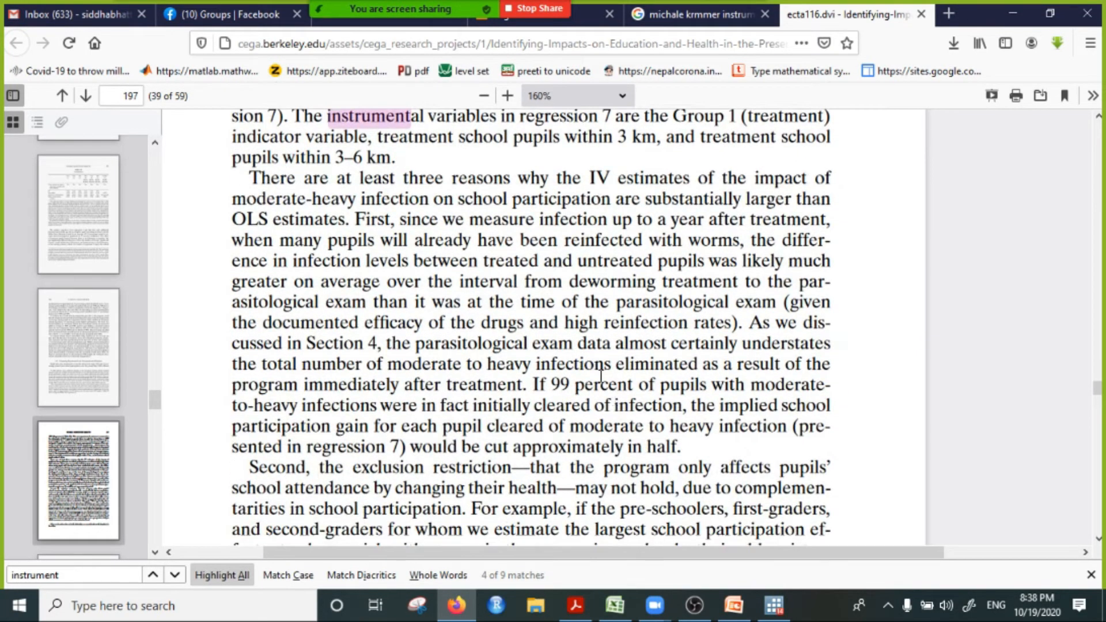
scroll(672, 383, down, 17)
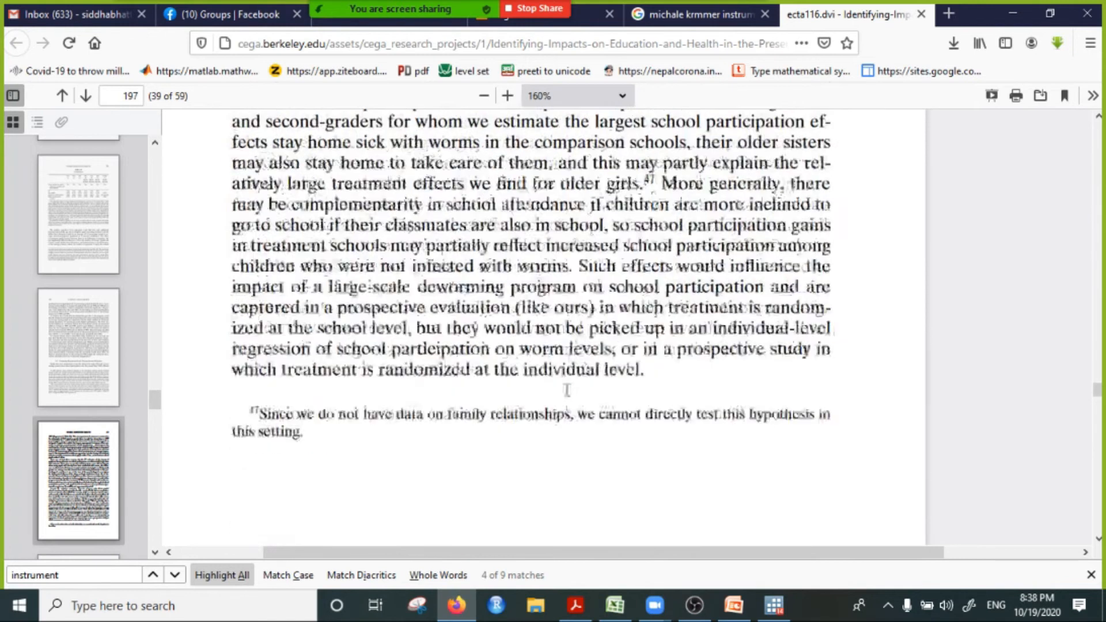
scroll(624, 408, down, 10)
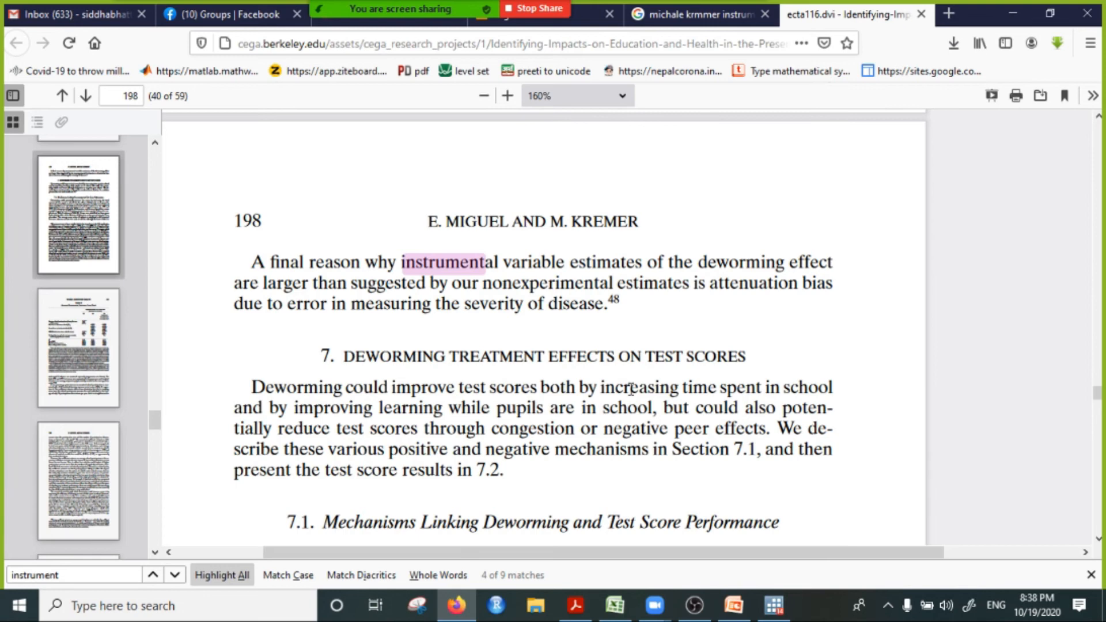
scroll(630, 389, down, 10)
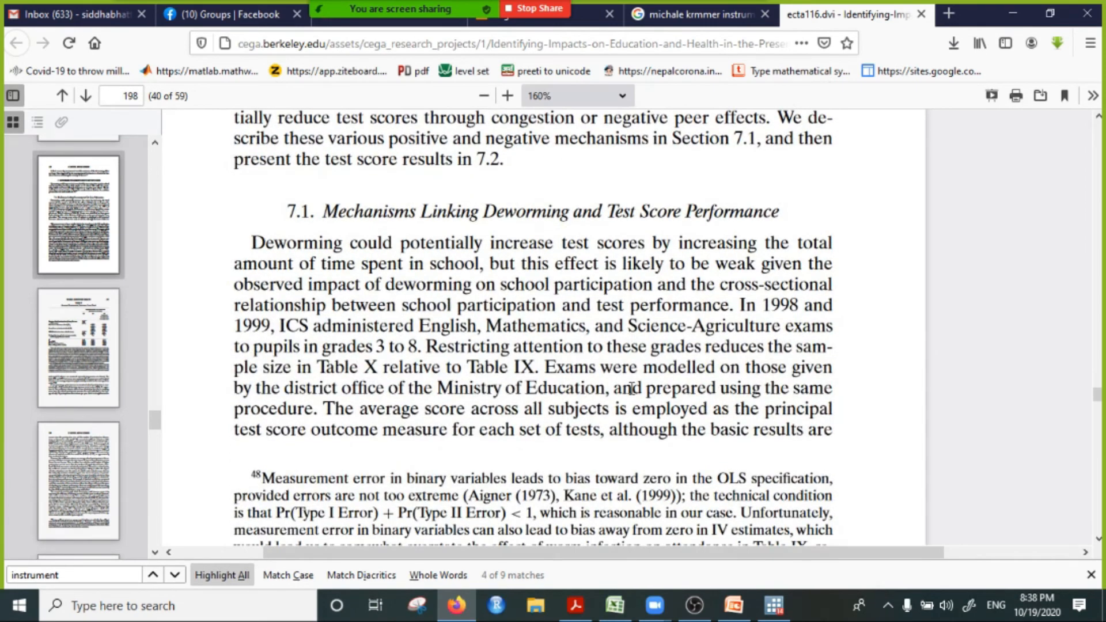
scroll(631, 389, down, 12)
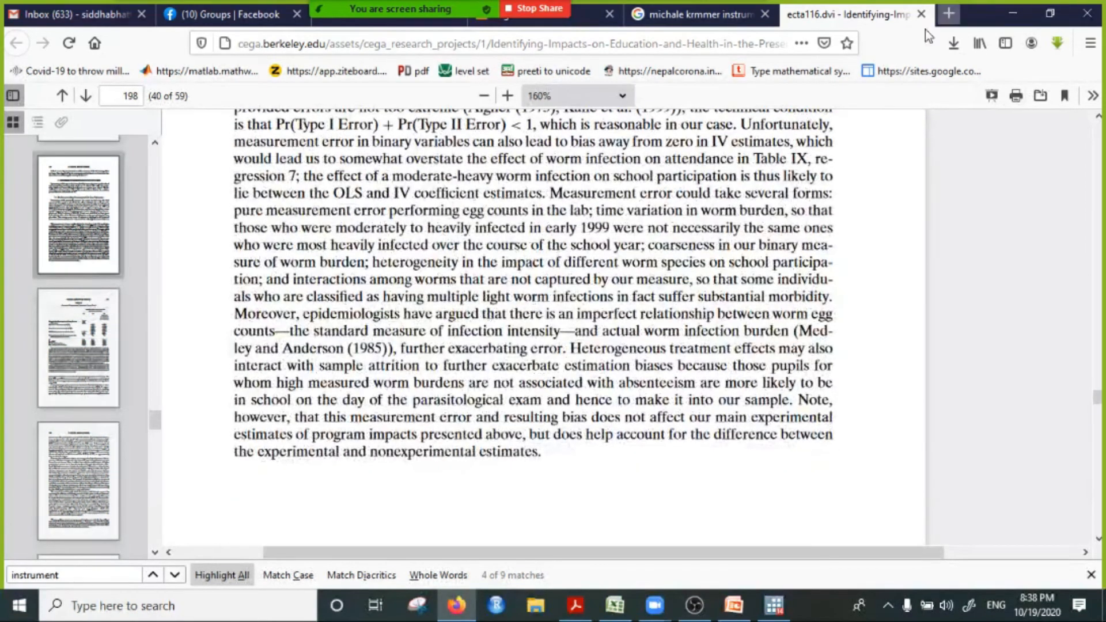
Step: Switch to Stata and read the participants' messages in the Zoom meeting chat, minimizing the chat when done
click(655, 605)
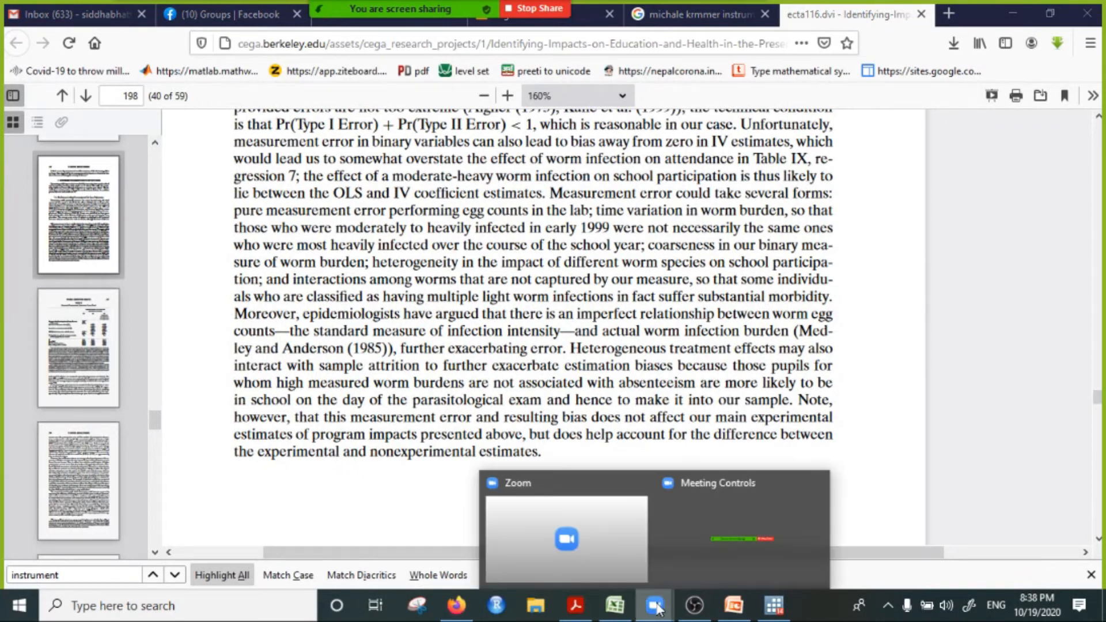
click(774, 605)
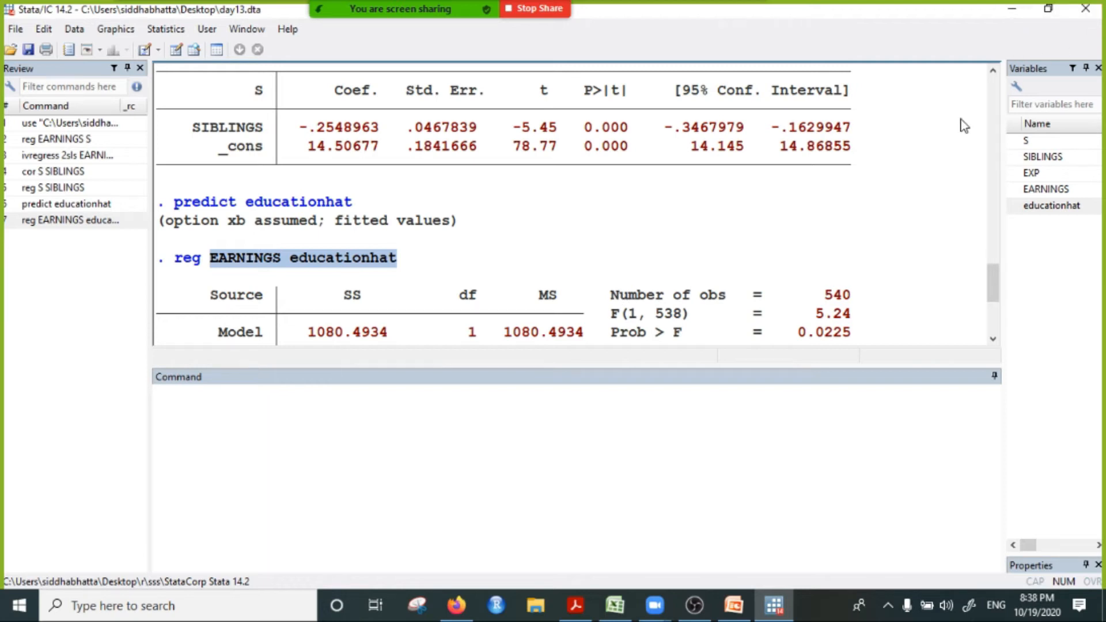
click(762, 36)
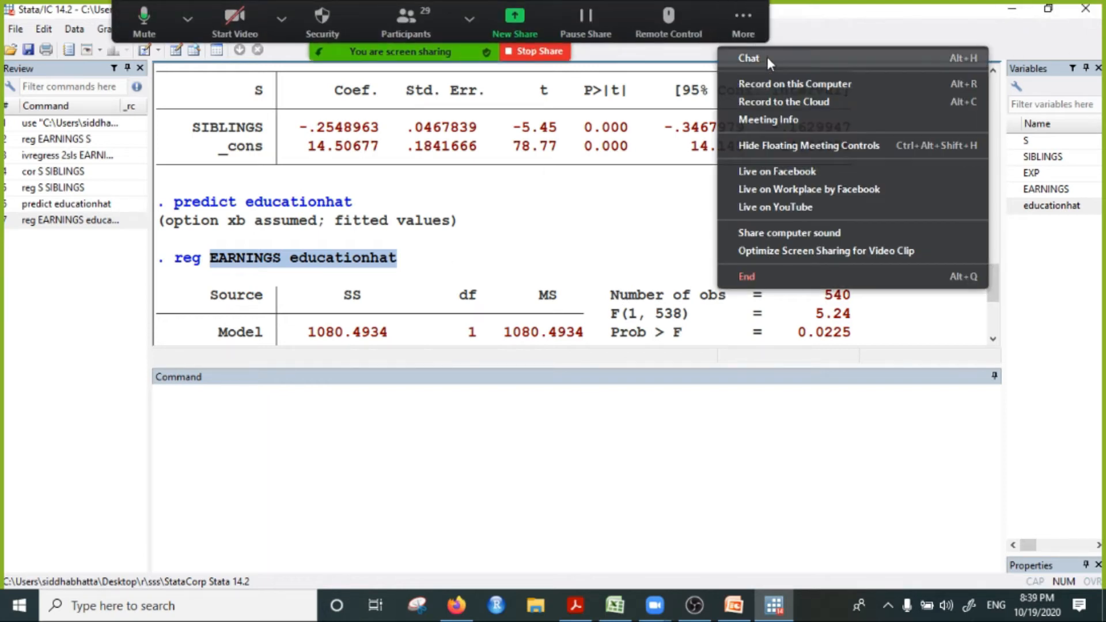
click(764, 57)
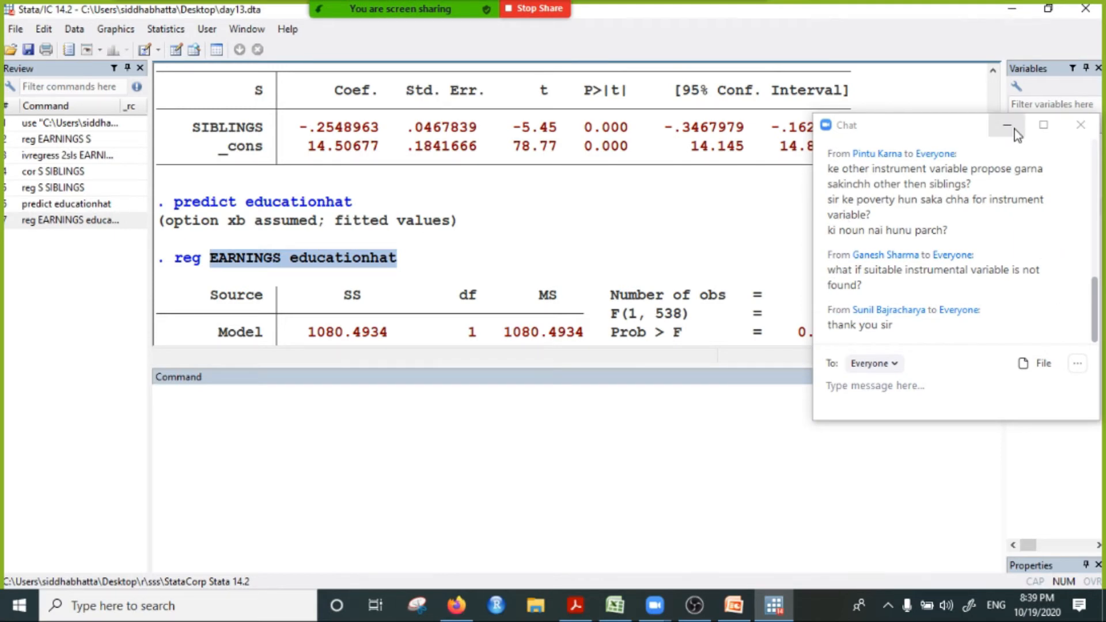
click(1014, 129)
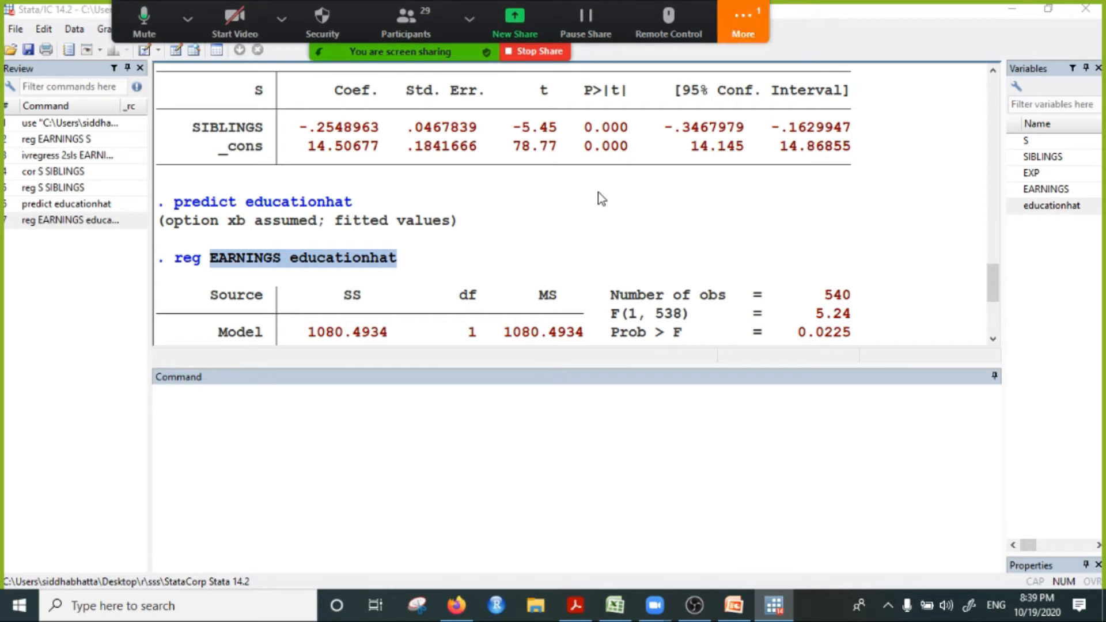
Step: Check the Zoom meeting chat for the new message and return to the Stata window
click(742, 29)
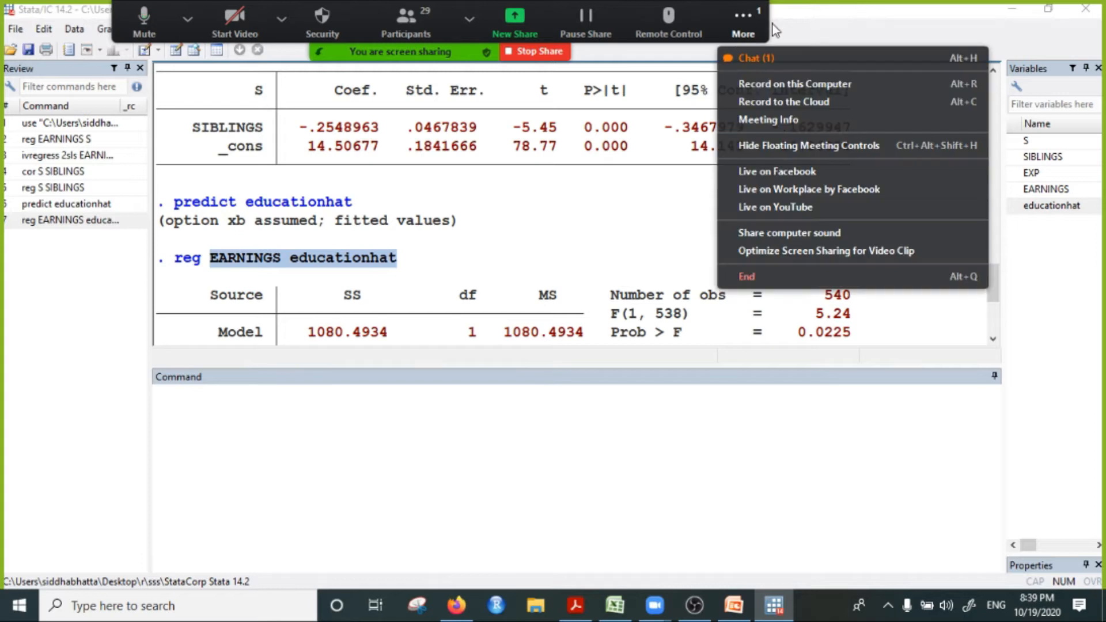
mouse_move(759, 11)
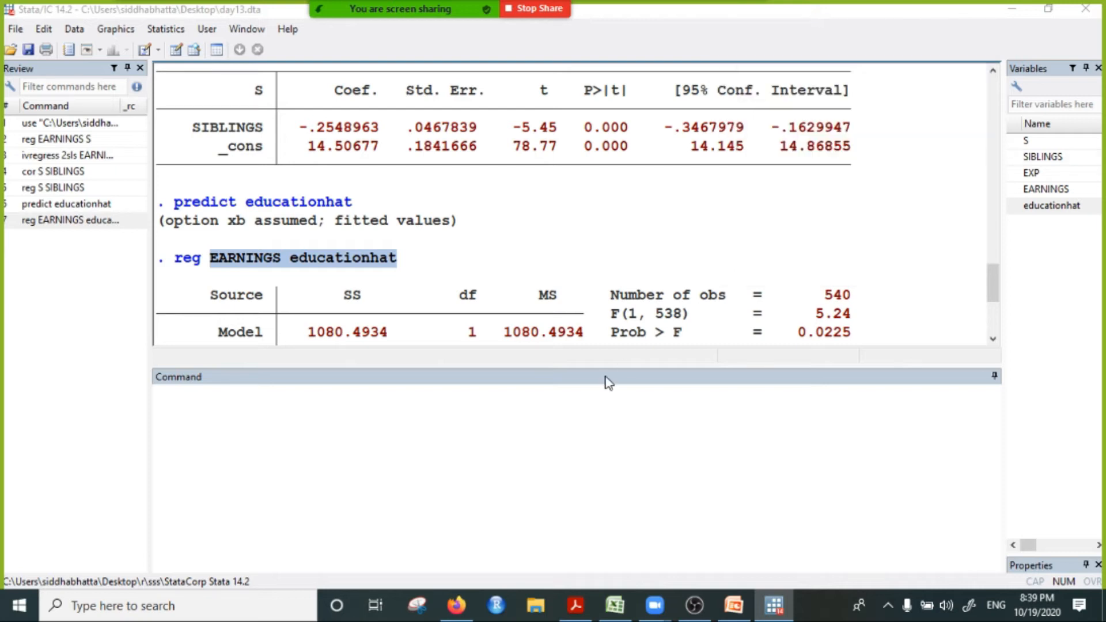
mouse_move(777, 593)
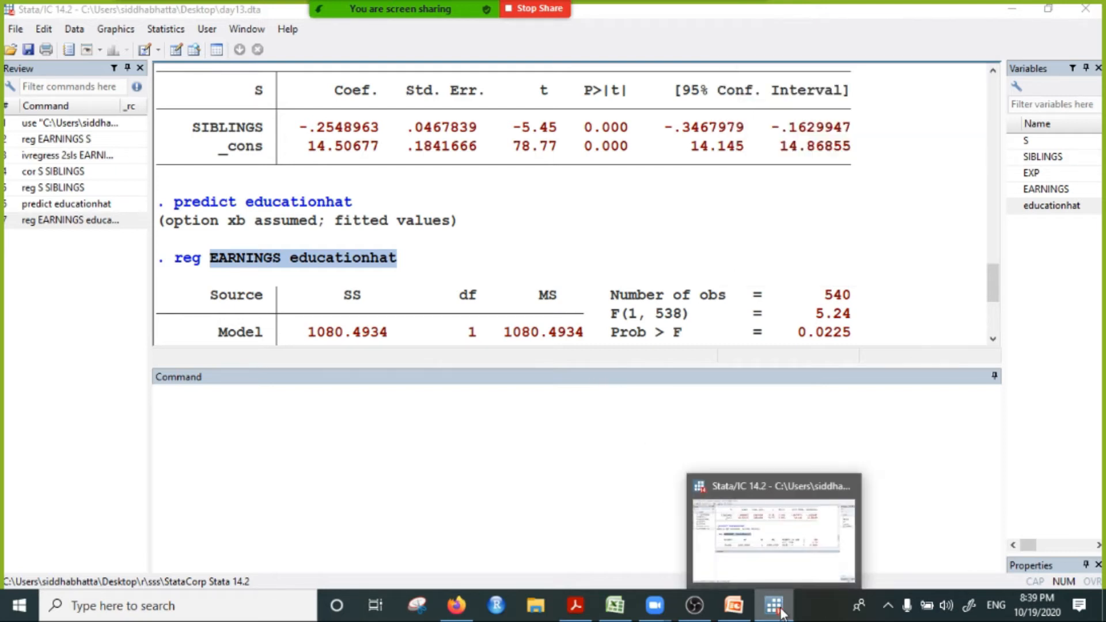
Step: Stop the Zoom screen share and start sharing the screen again with the Stata window in view
click(742, 441)
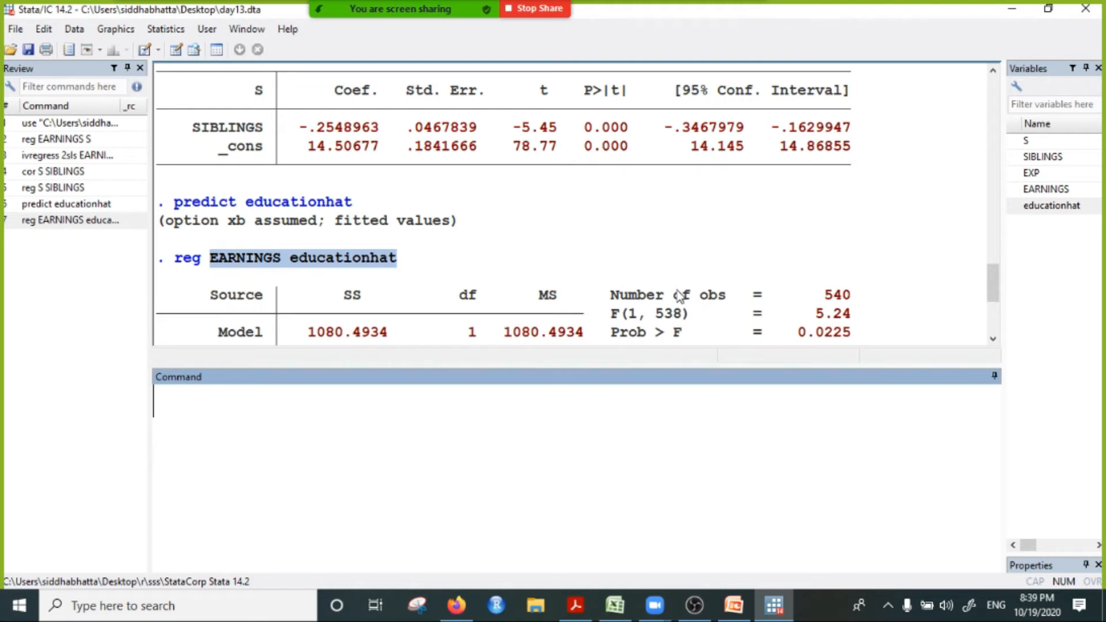
mouse_move(725, 7)
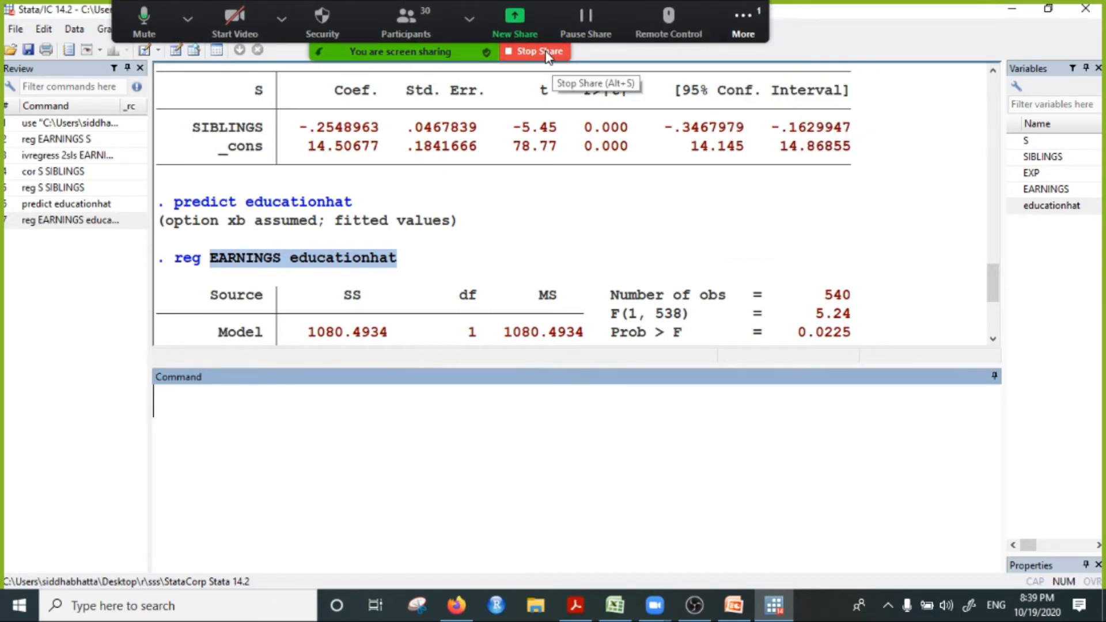
click(546, 51)
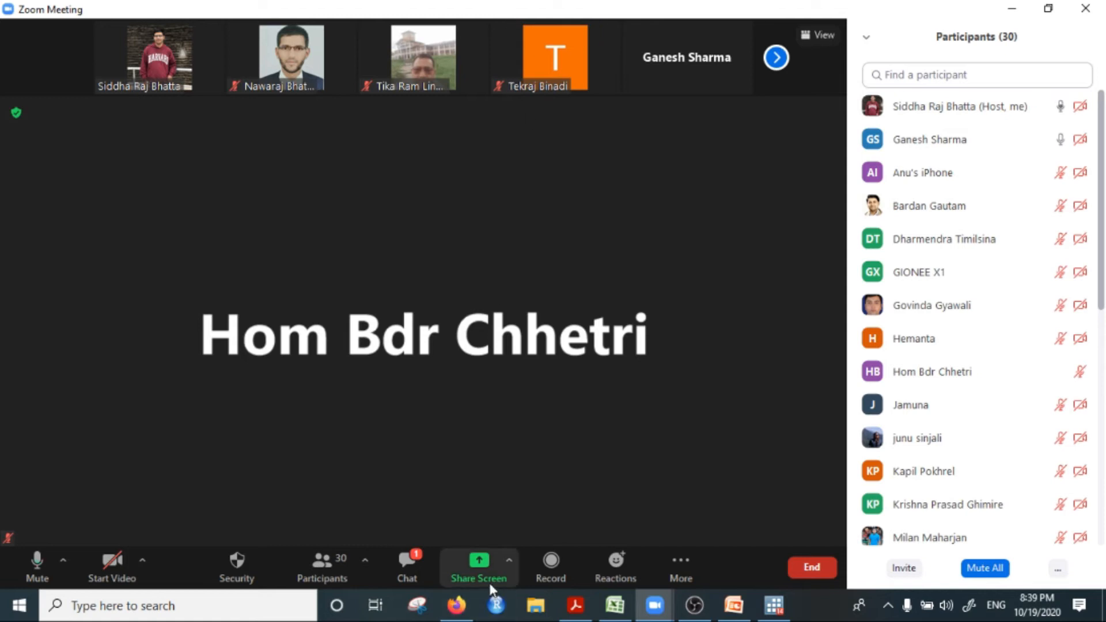
click(479, 564)
double_click(272, 156)
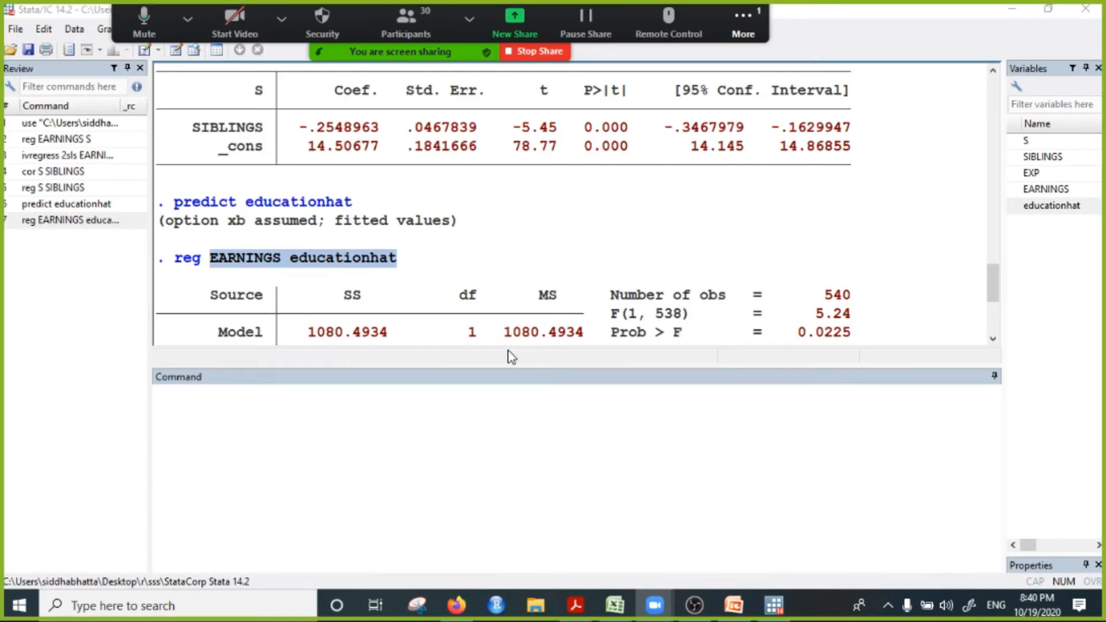
Step: Clear the current dataset from Stata's memory with the clear command
click(237, 406)
text(clear)
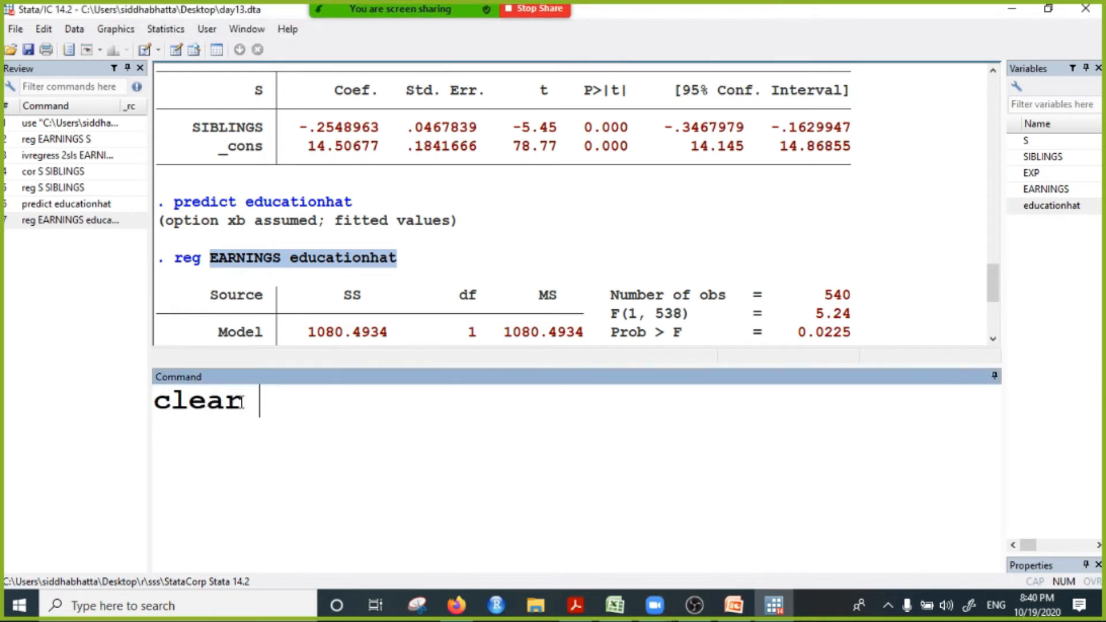
key(Return)
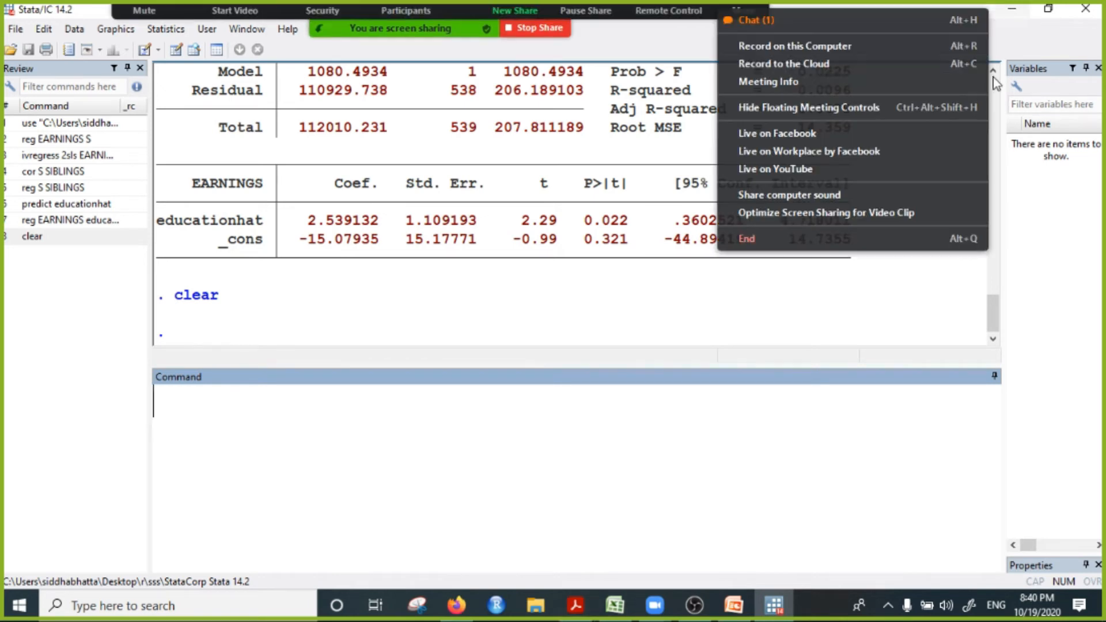
Step: Open the Zoom meeting chat and try to send timeseriesdatanepal.xlsx from the Desktop to everyone
click(743, 20)
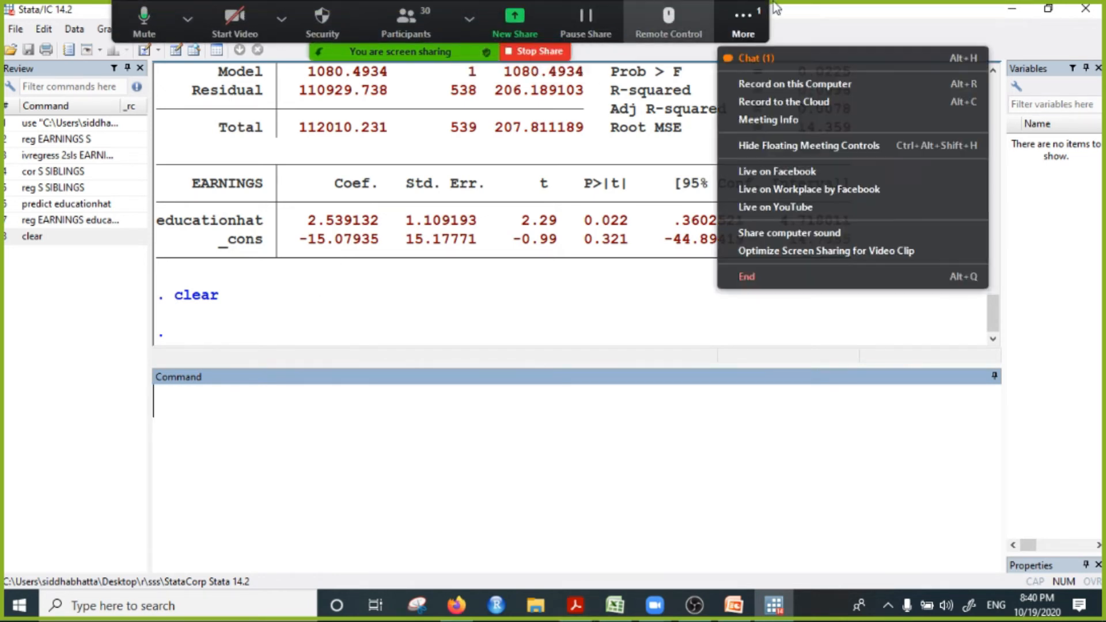
click(777, 61)
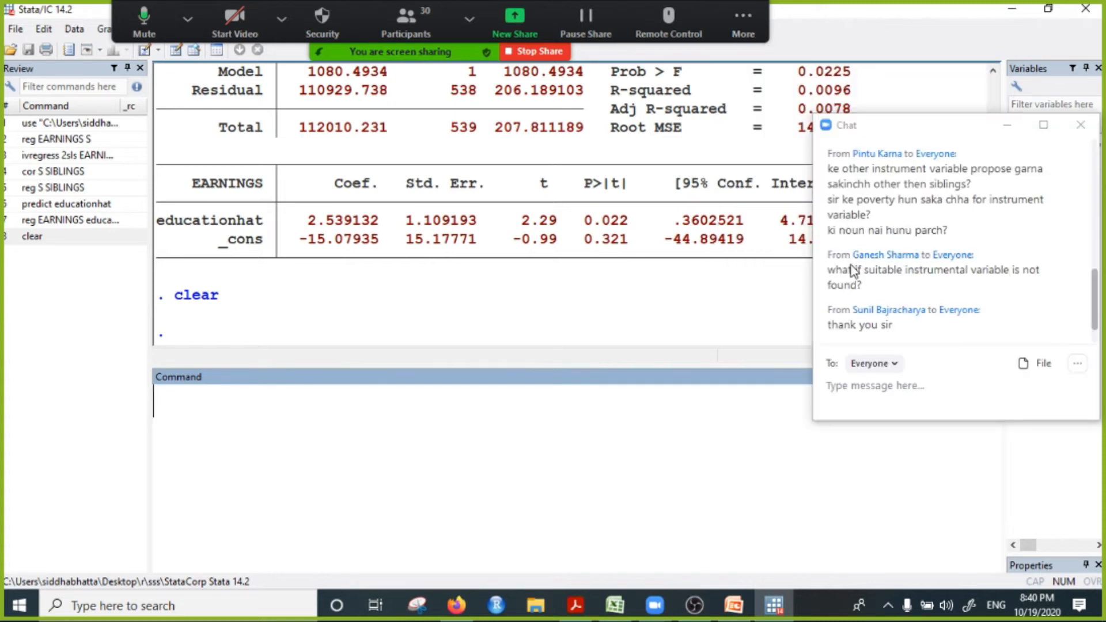
click(1027, 365)
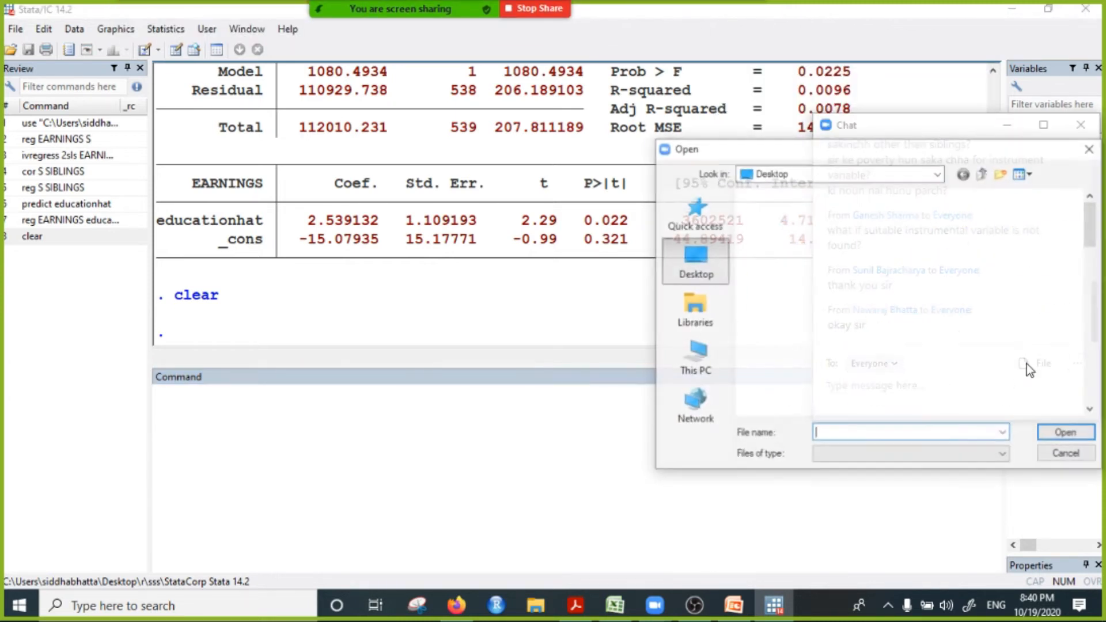
scroll(913, 366, down, 3)
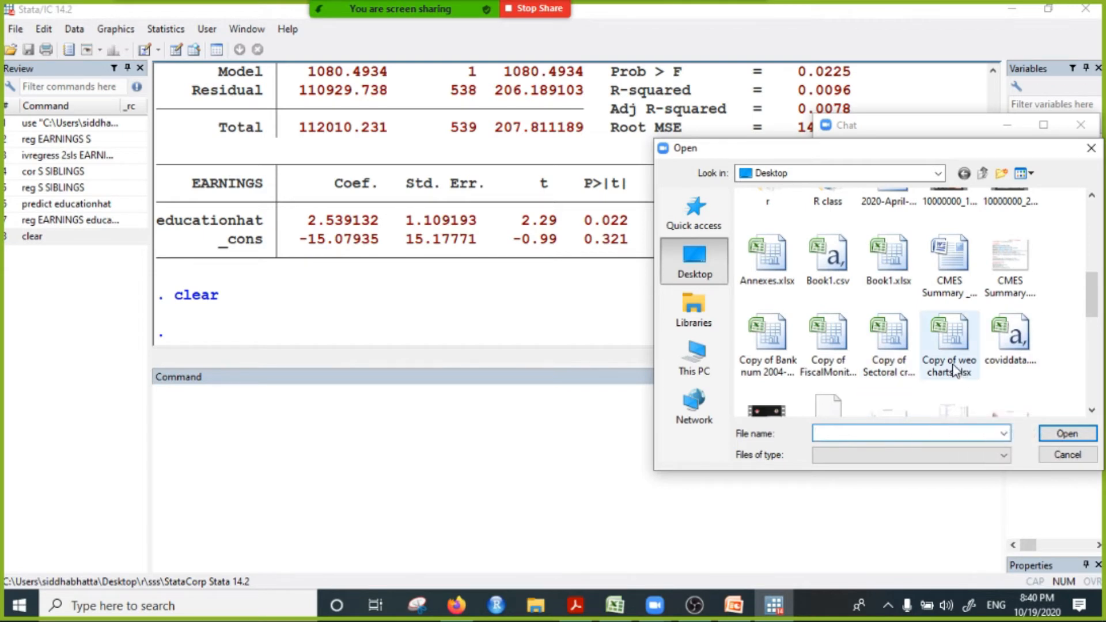
scroll(975, 348, up, 2)
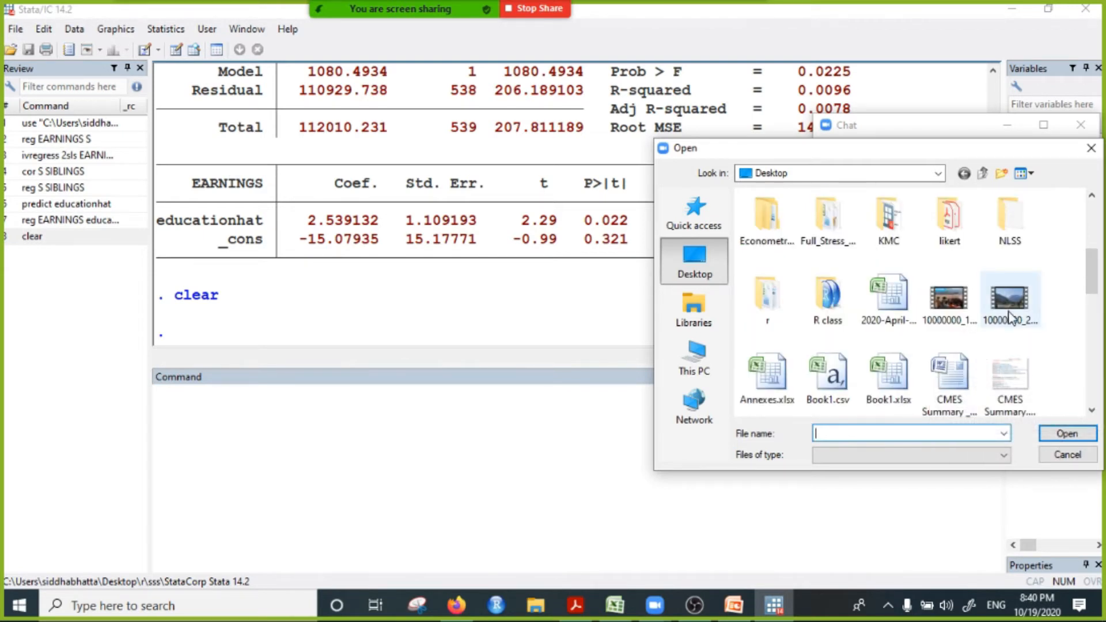
scroll(983, 345, down, 5)
click(972, 277)
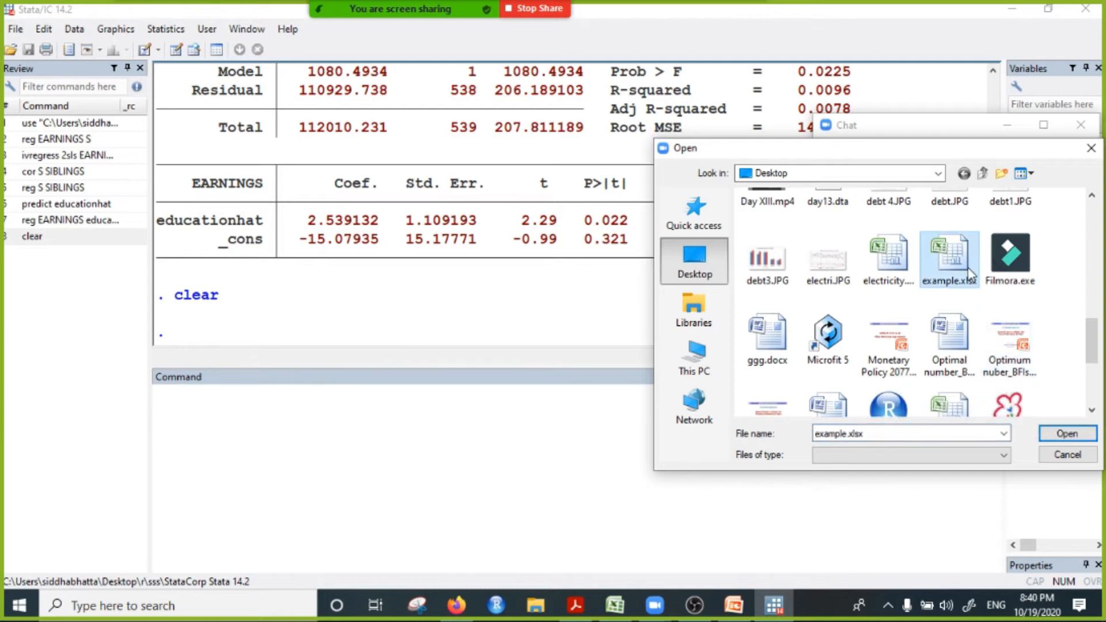
scroll(967, 283, down, 2)
click(888, 293)
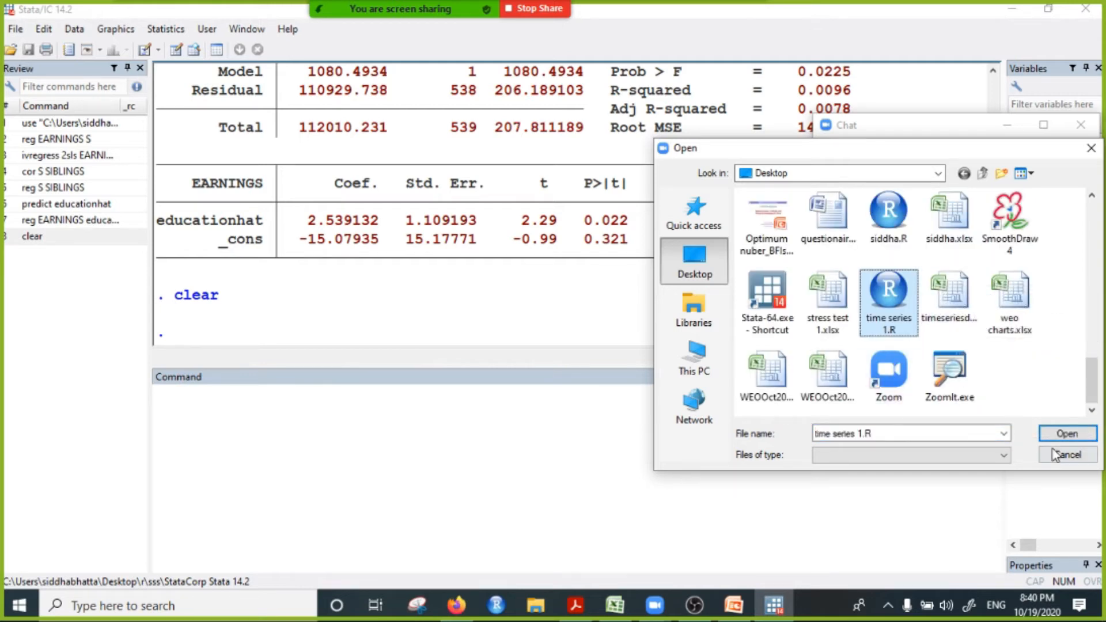
click(949, 296)
click(1066, 434)
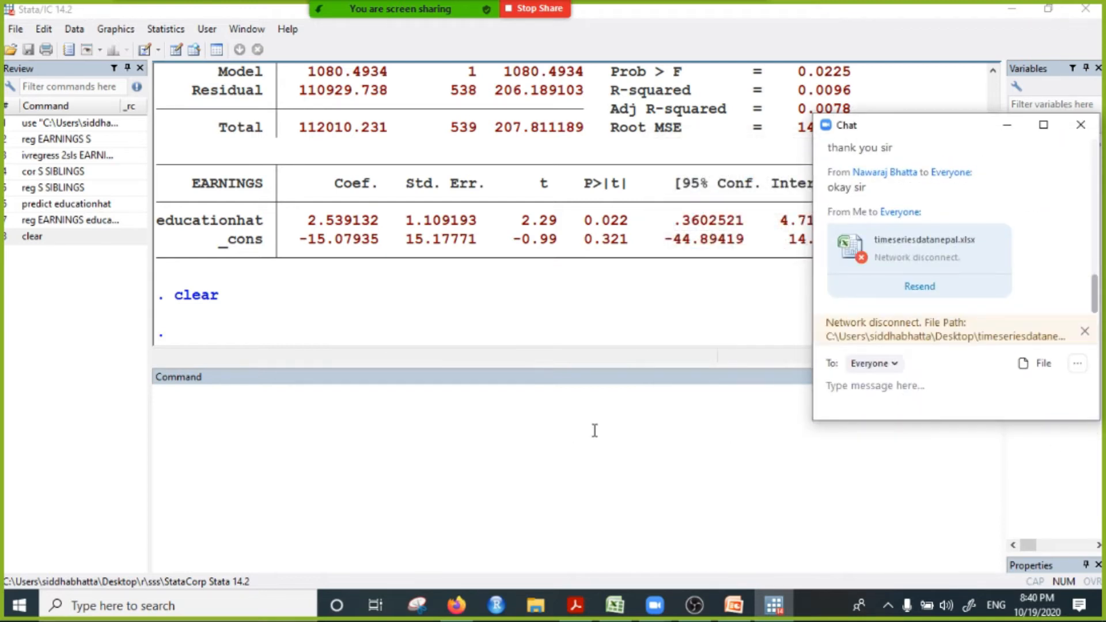
Step: Retry the failed chat transfer, attach timeseriesdatanepal.xlsx from the Desktop again for everyone, and dismiss the error notice
click(920, 288)
click(920, 287)
click(1040, 365)
scroll(946, 373, down, 5)
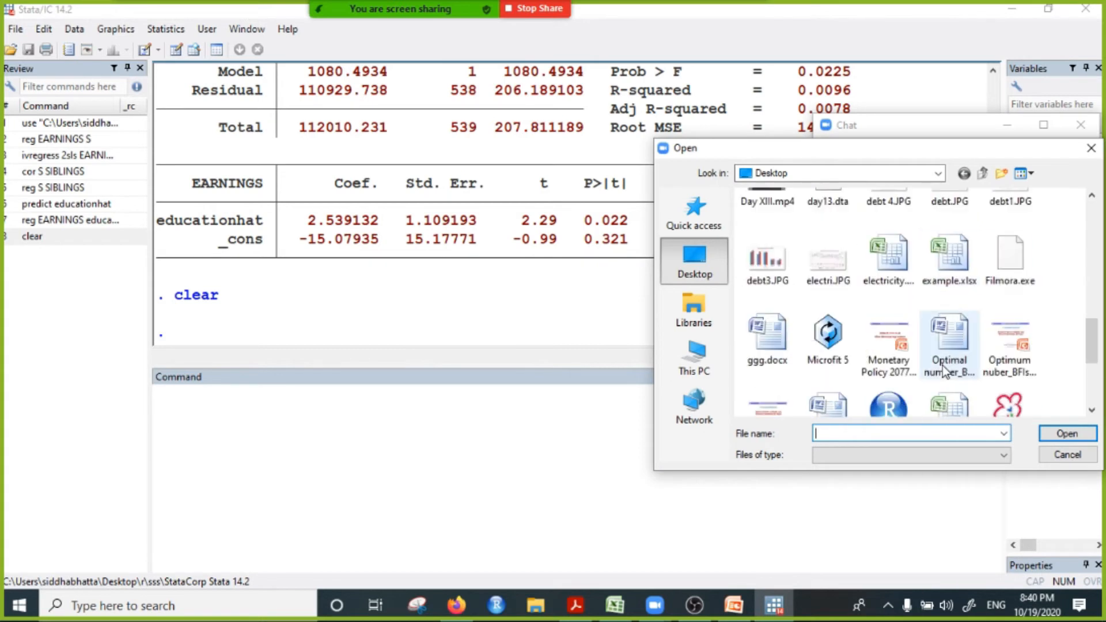
click(944, 266)
scroll(942, 271, down, 2)
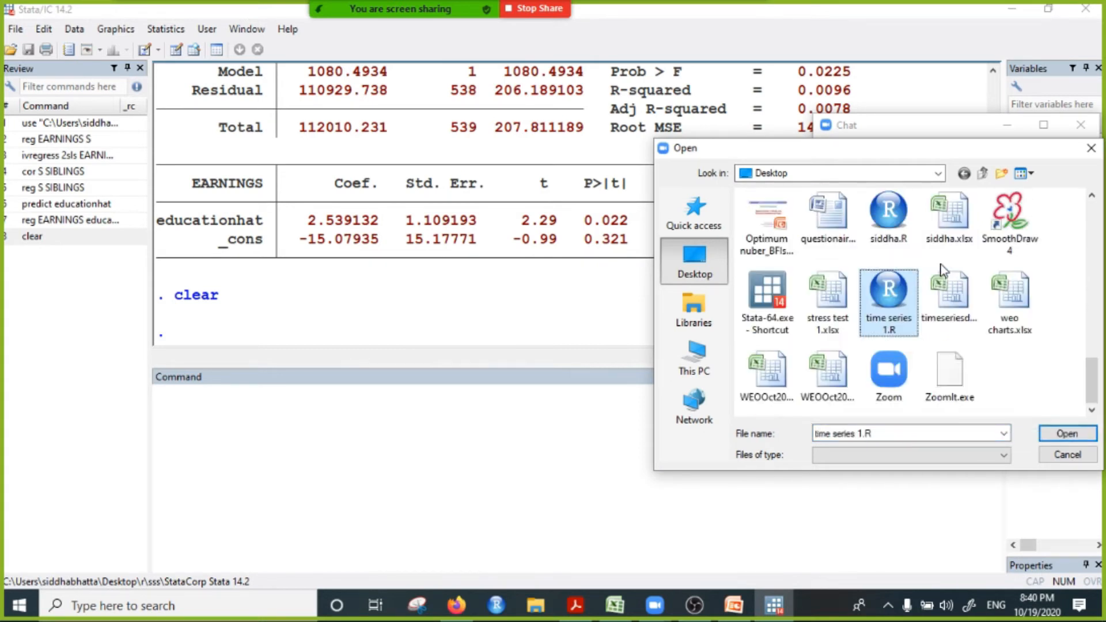
click(949, 299)
click(1052, 432)
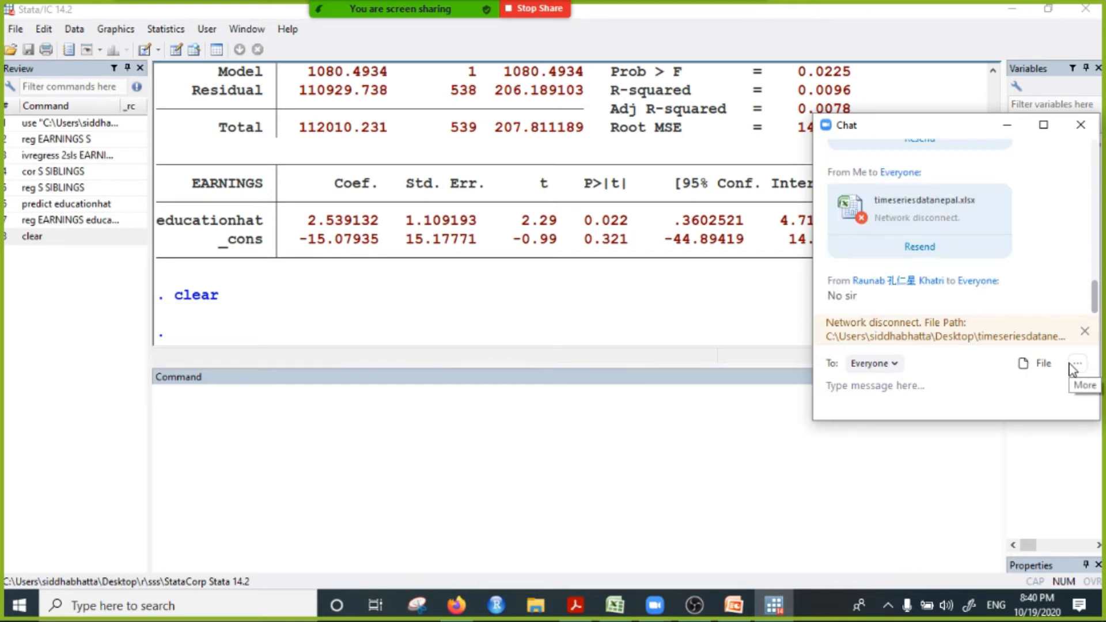
click(1084, 330)
Step: Switch to Firefox, close the Worms paper's tab and load google.com to check the internet connection
click(774, 605)
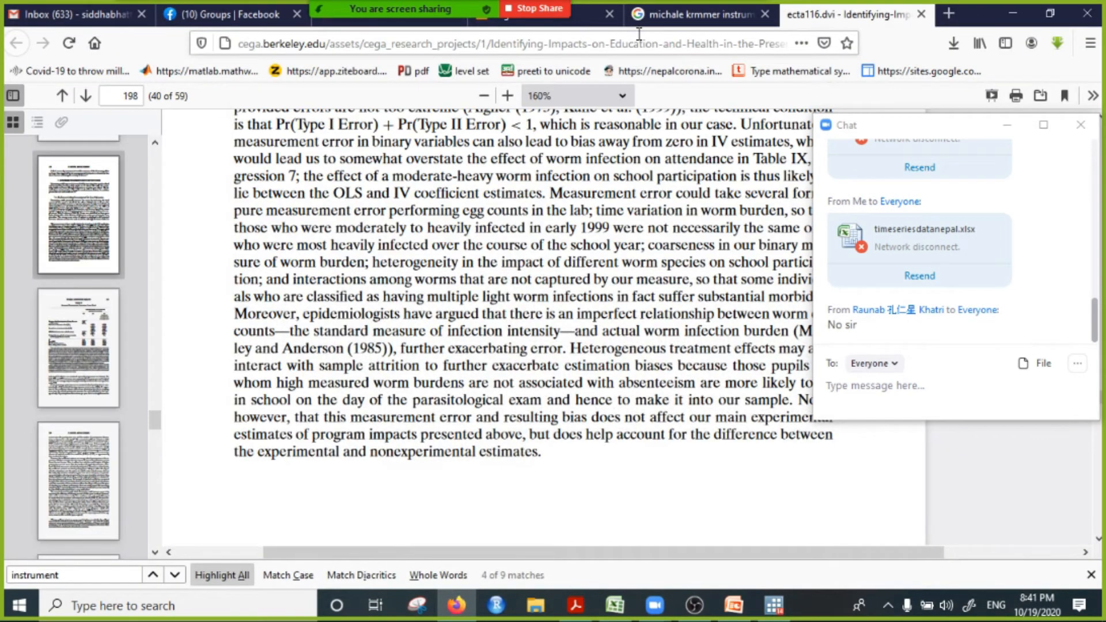
click(921, 14)
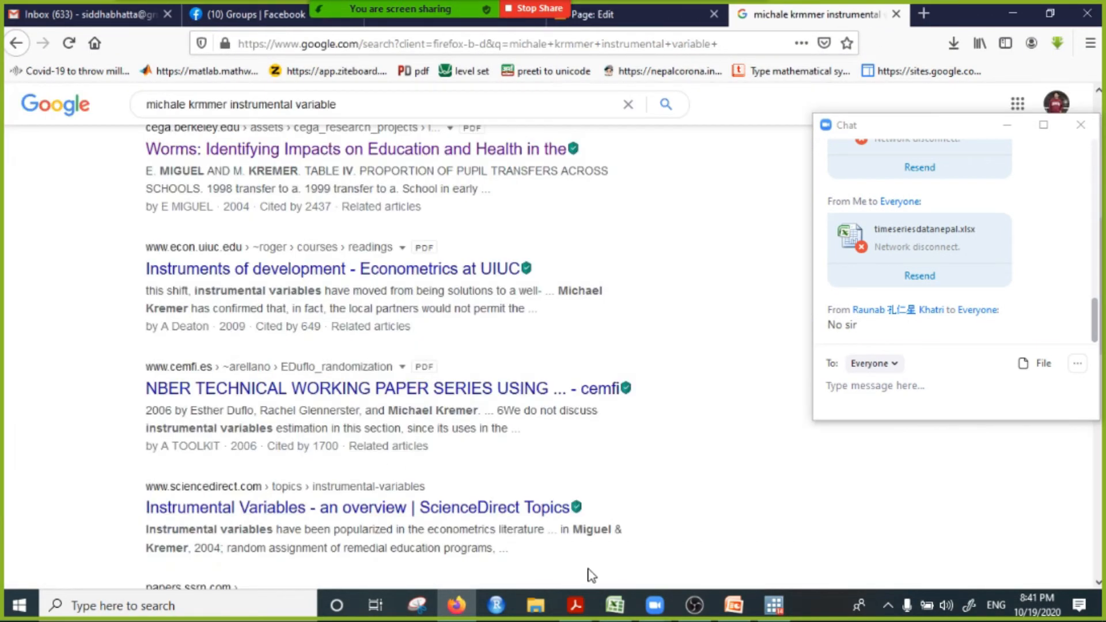
click(714, 52)
text(google.com/)
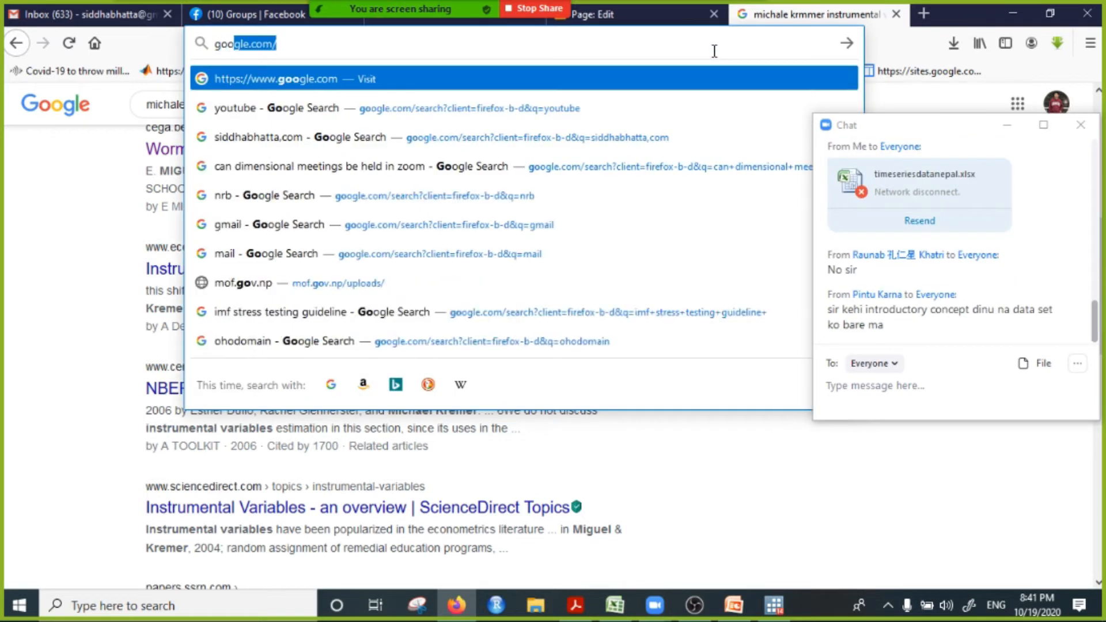
key(Return)
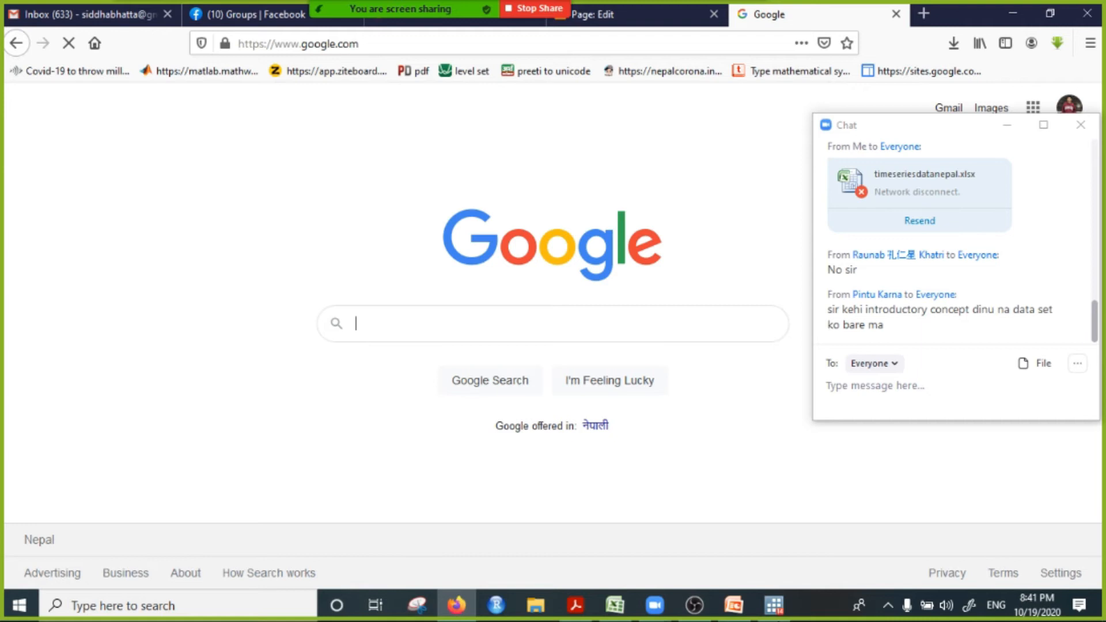
Step: Switch to Stata and import the Excel file timeseriesdatanepal.xlsx from the Desktop, using the first row as variable names
click(780, 604)
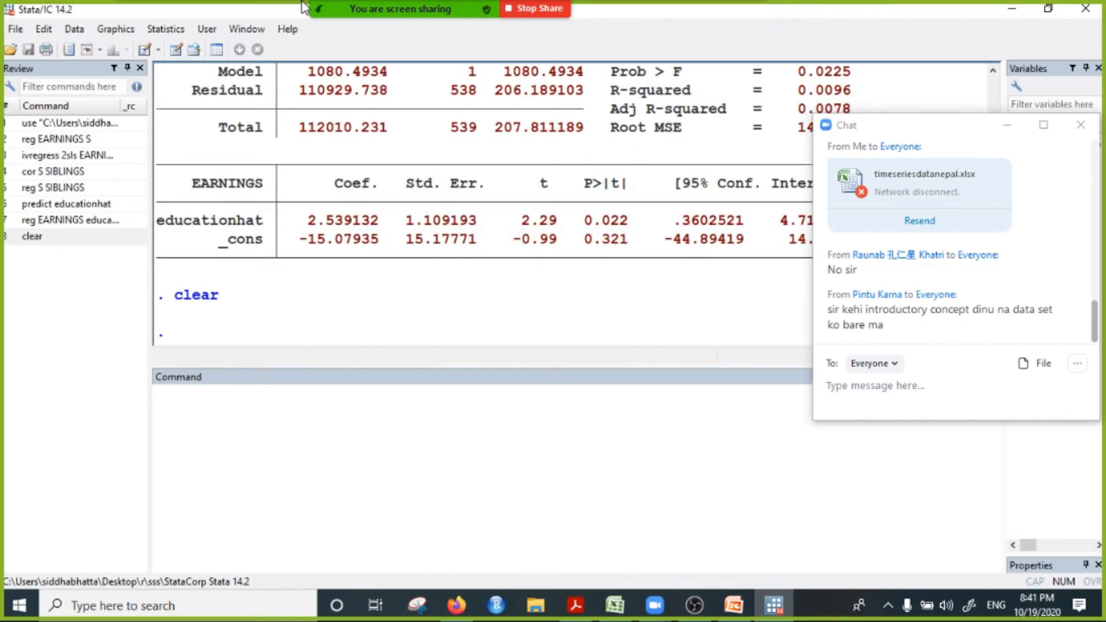
click(15, 29)
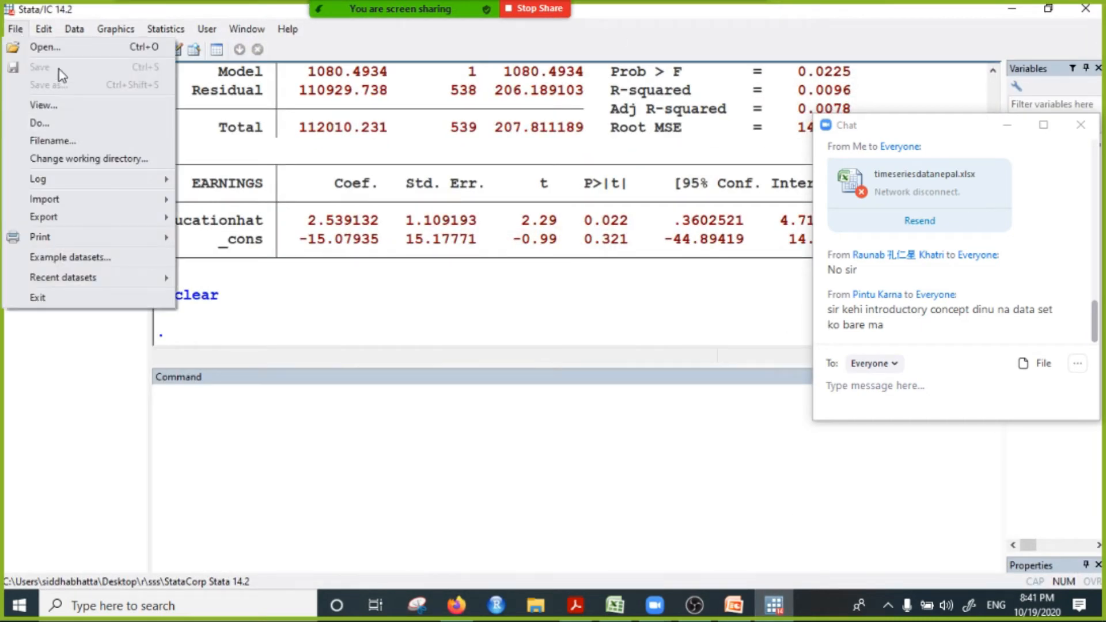
mouse_move(125, 204)
click(242, 201)
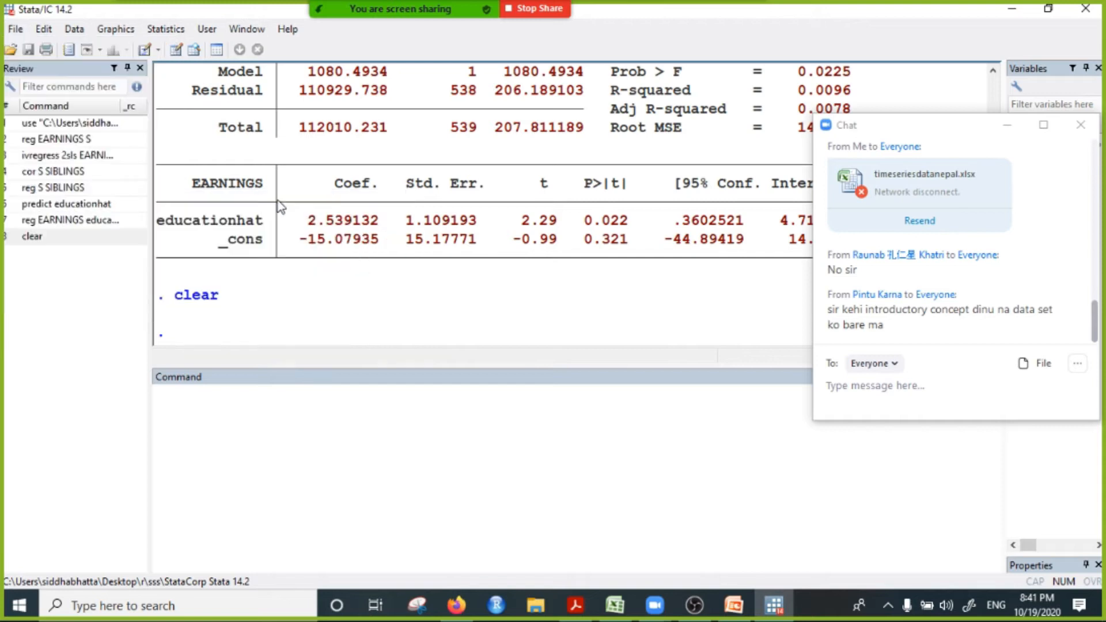
click(688, 174)
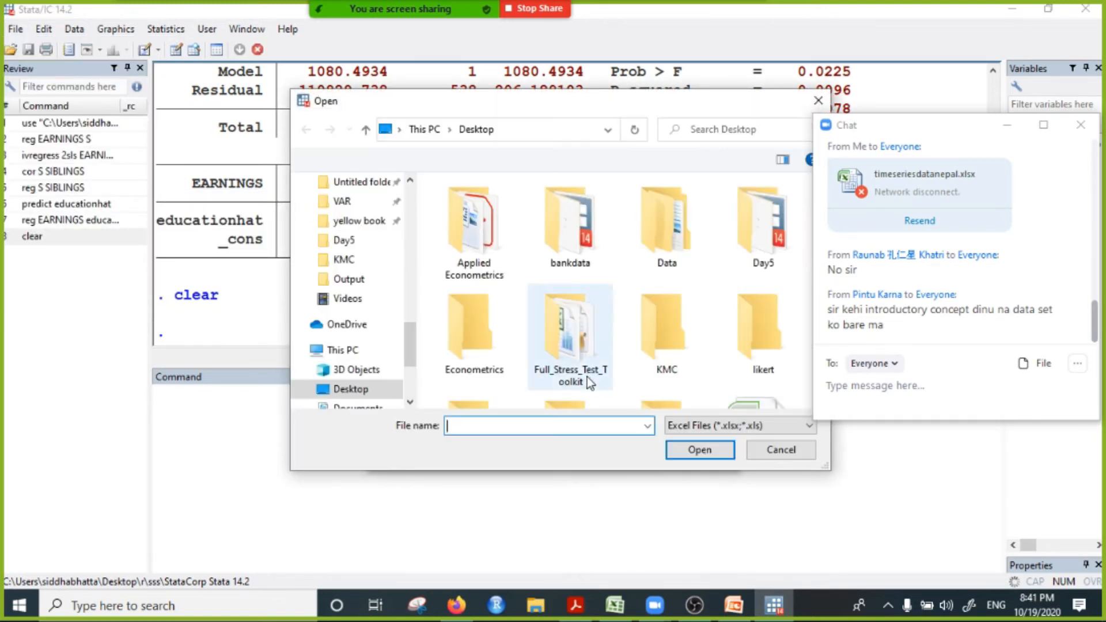
scroll(586, 346, down, 5)
click(663, 247)
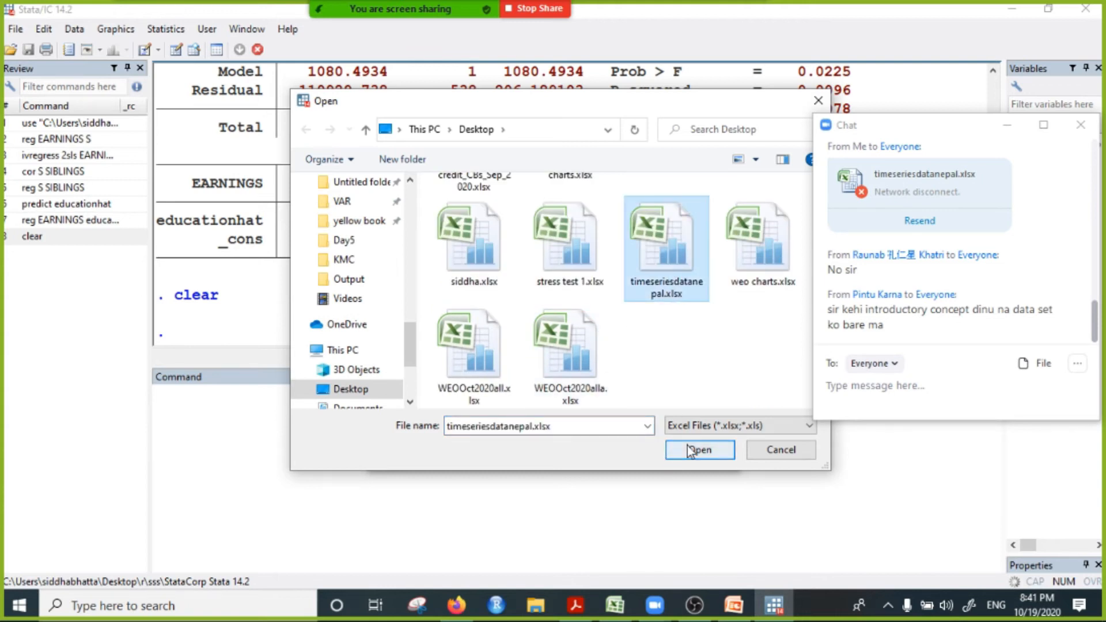
click(680, 448)
click(382, 245)
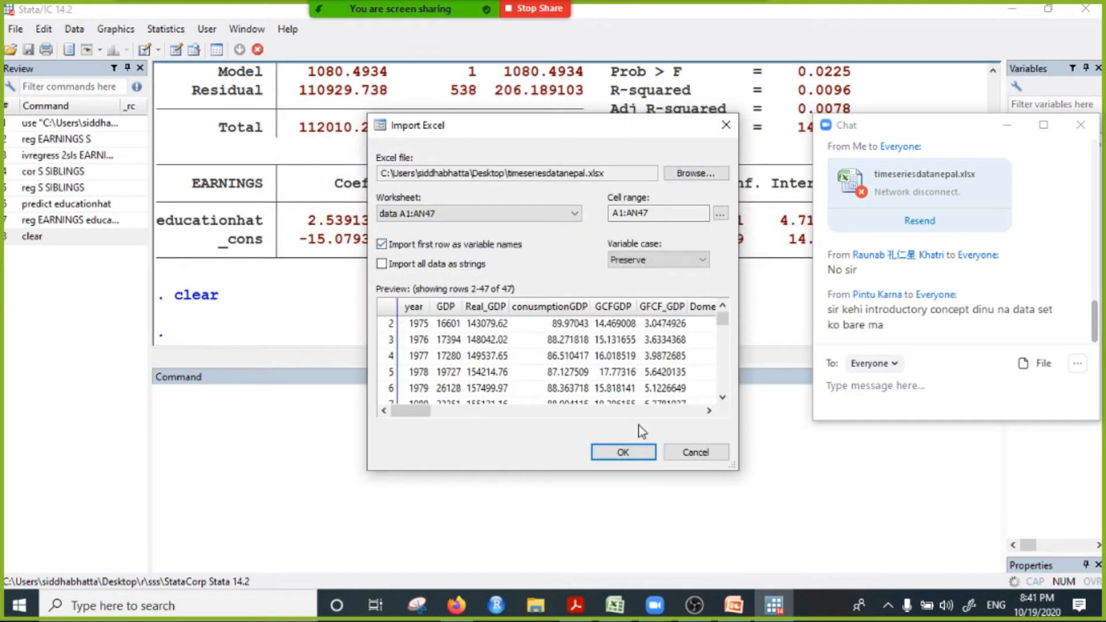
click(623, 451)
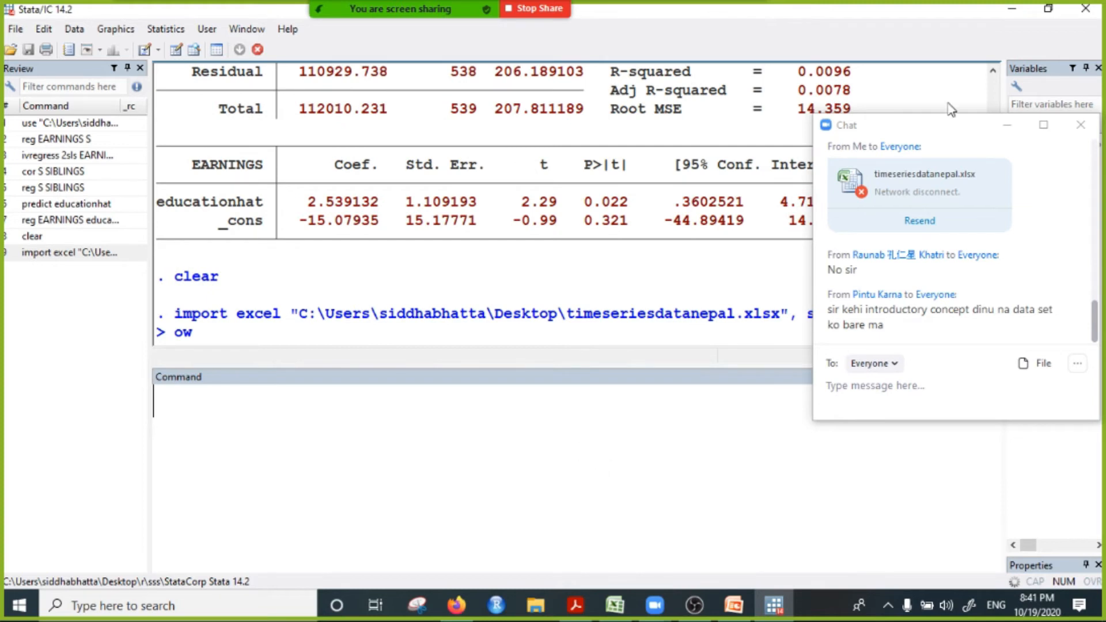
Step: Minimize the chat and save the imported dataset as timeseries in Stata format in the Desktop's Day5 folder
click(1007, 125)
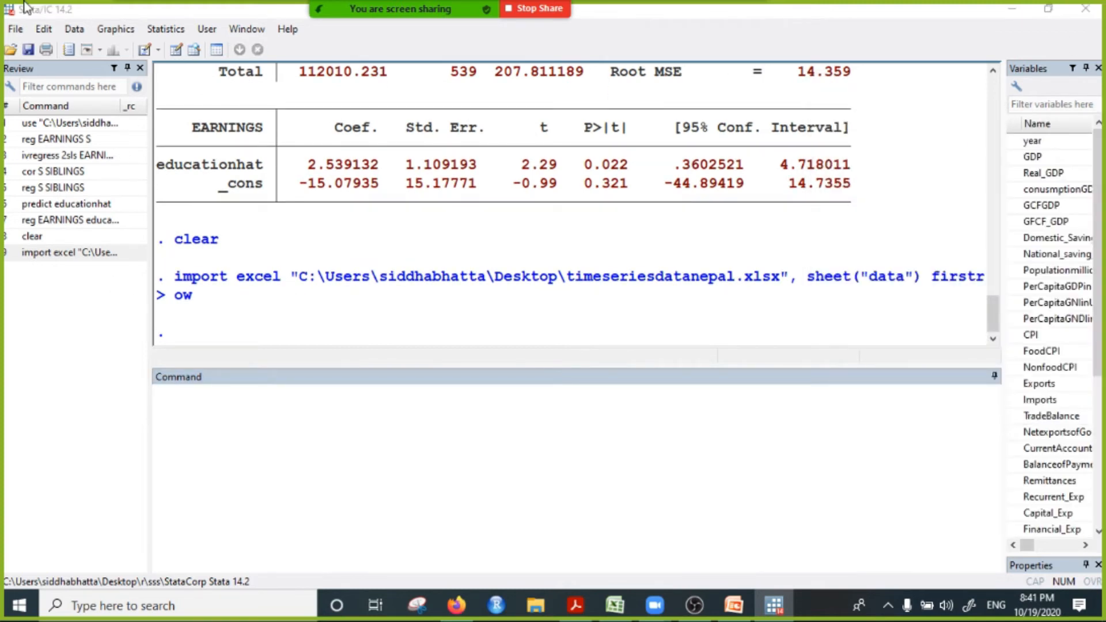
click(12, 30)
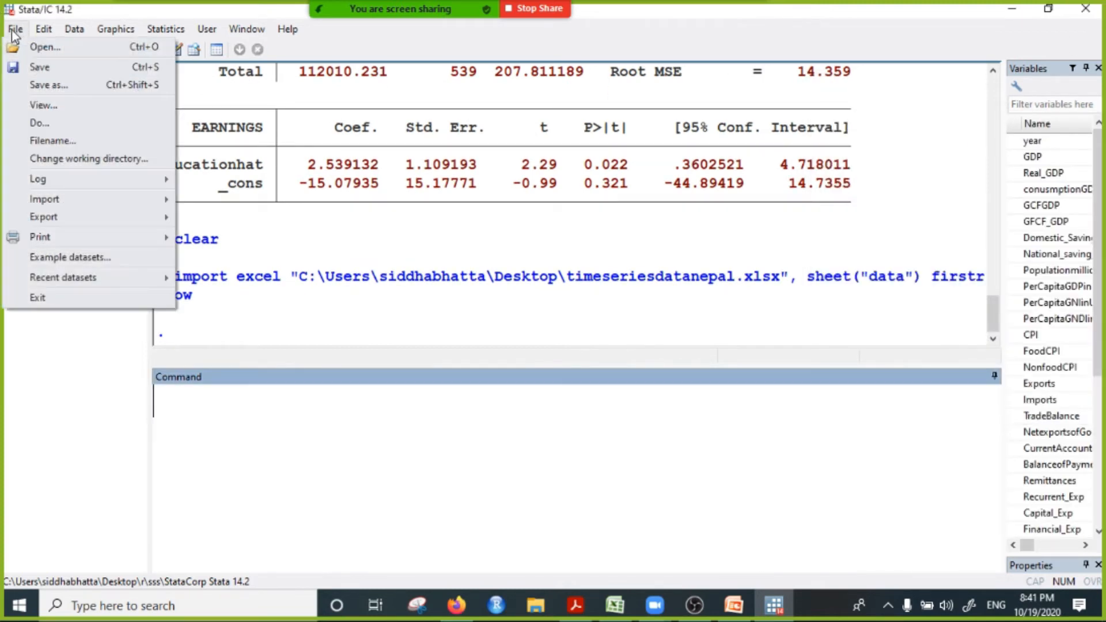
click(47, 86)
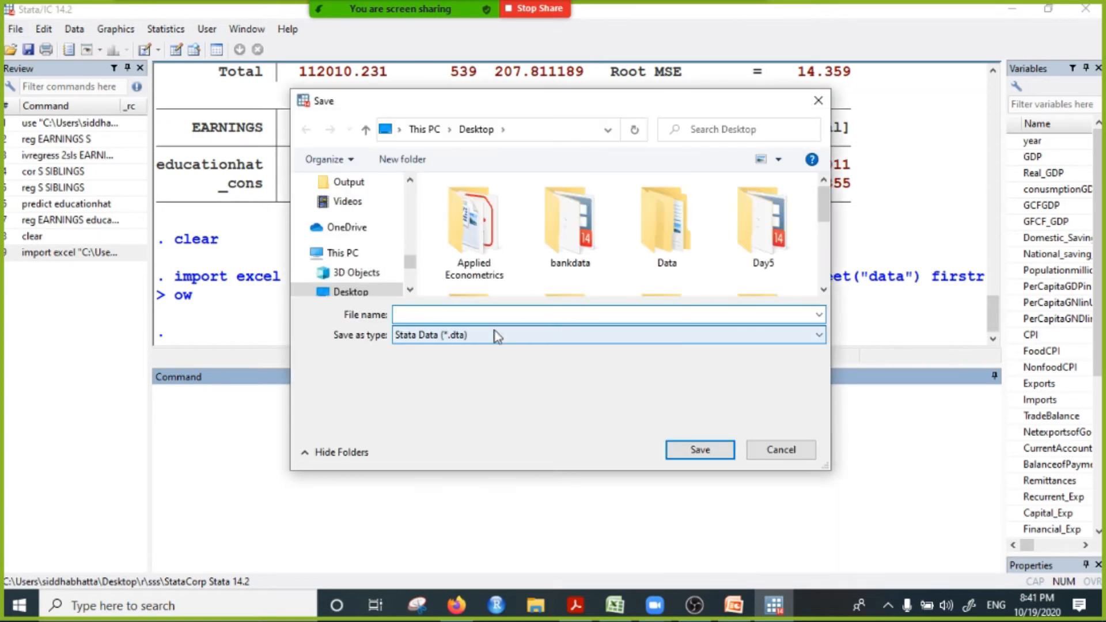
double_click(762, 222)
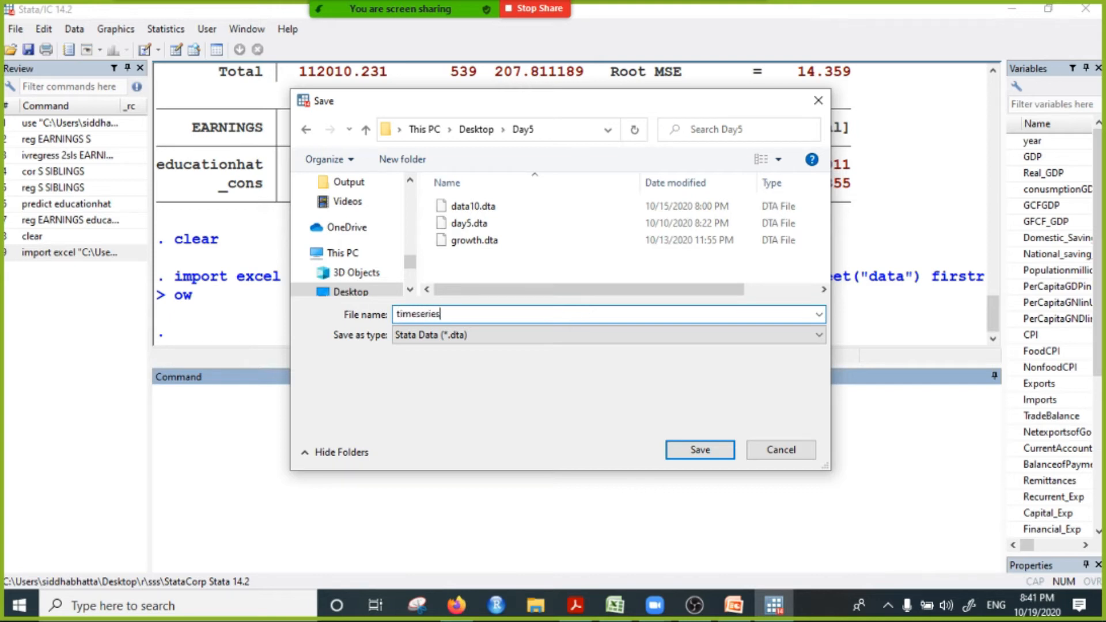
click(701, 452)
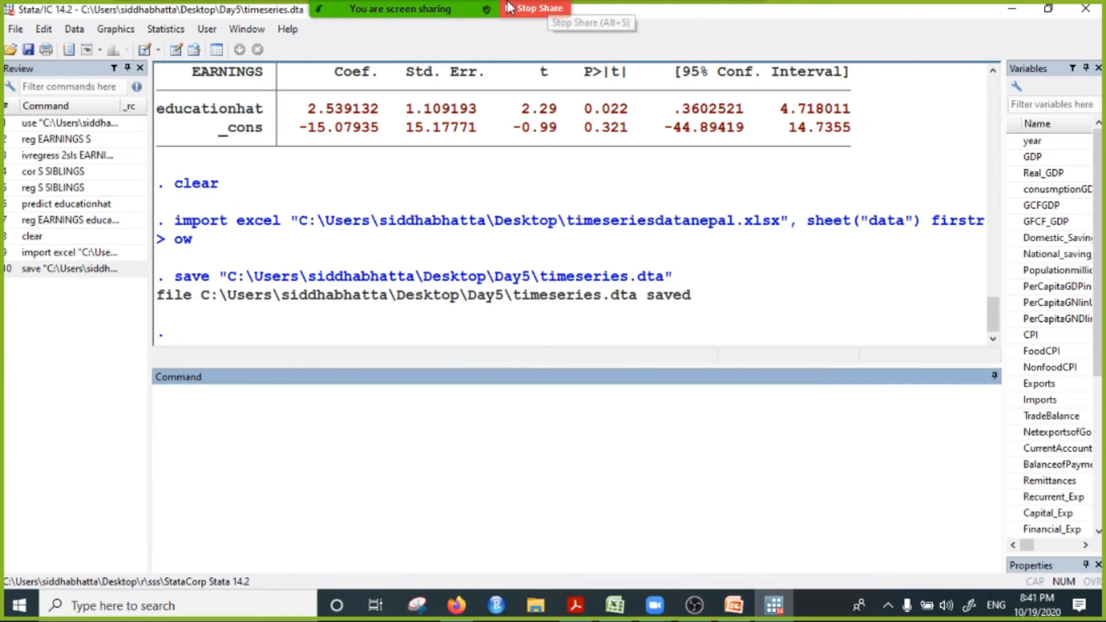
Step: Send timeseries.dta from the Desktop's Day5 folder to everyone in the Zoom chat and minimize the chat window
mouse_move(659, 12)
click(742, 18)
click(755, 55)
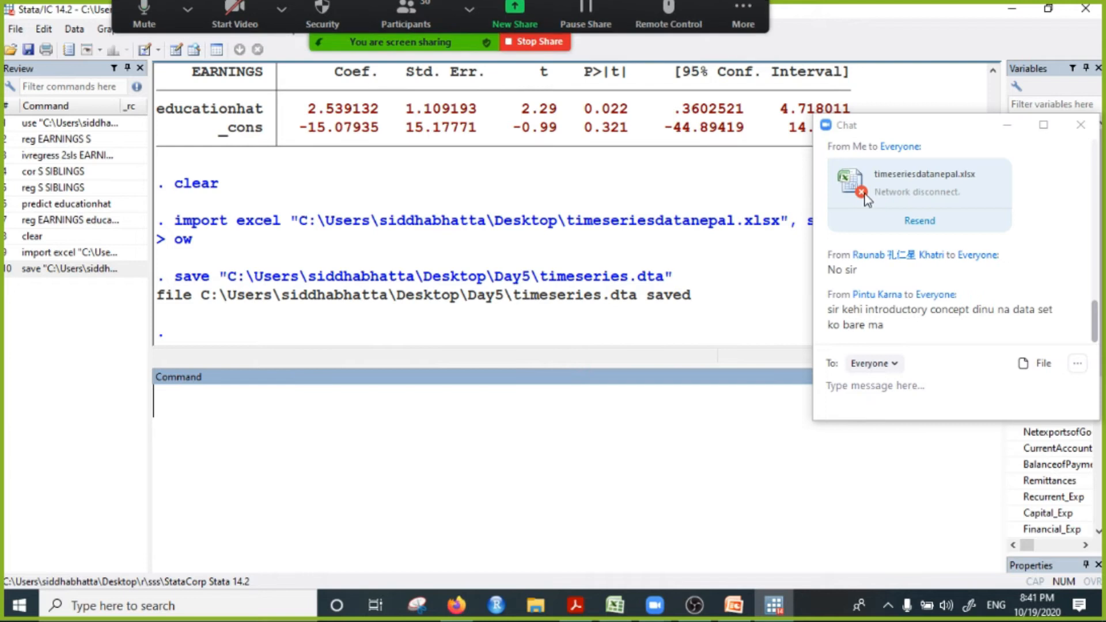
click(1035, 366)
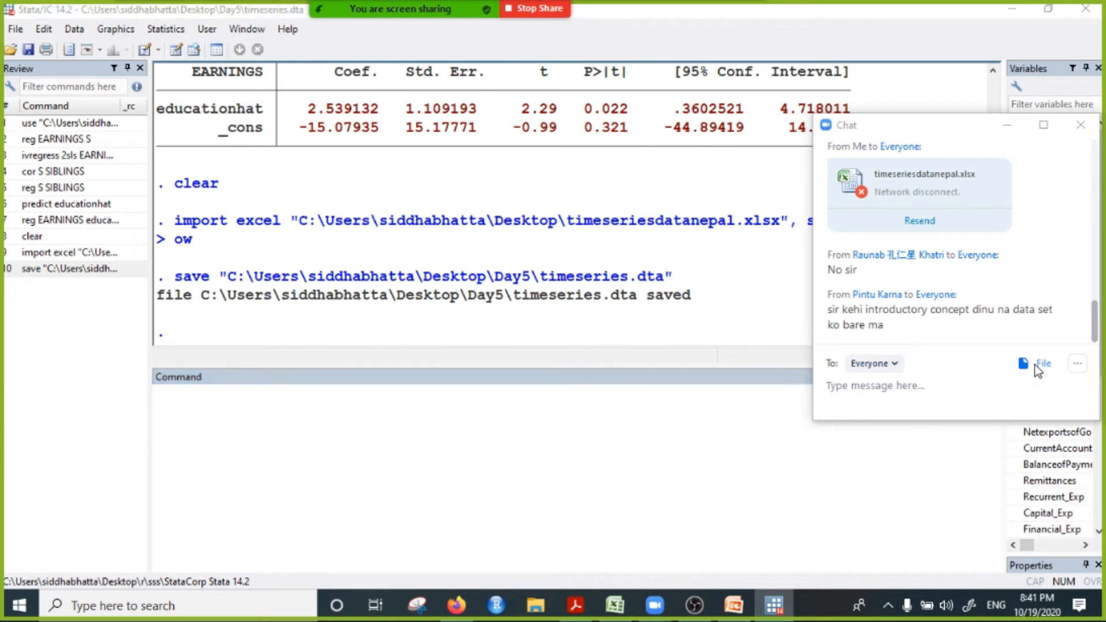
scroll(889, 382, down, 4)
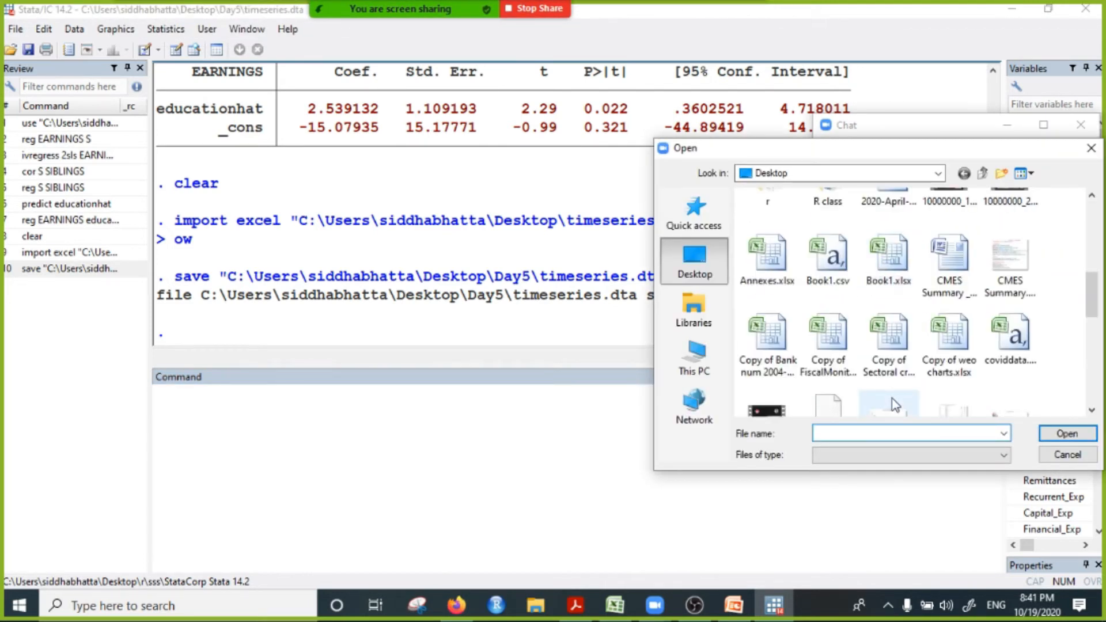
scroll(894, 405, up, 4)
double_click(1011, 383)
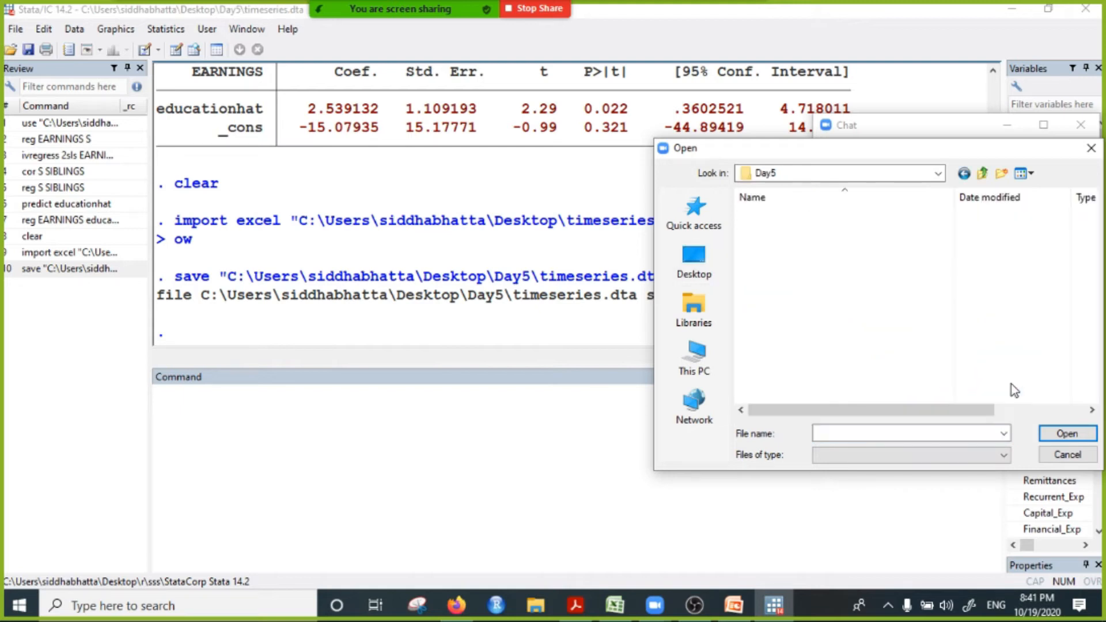
click(783, 339)
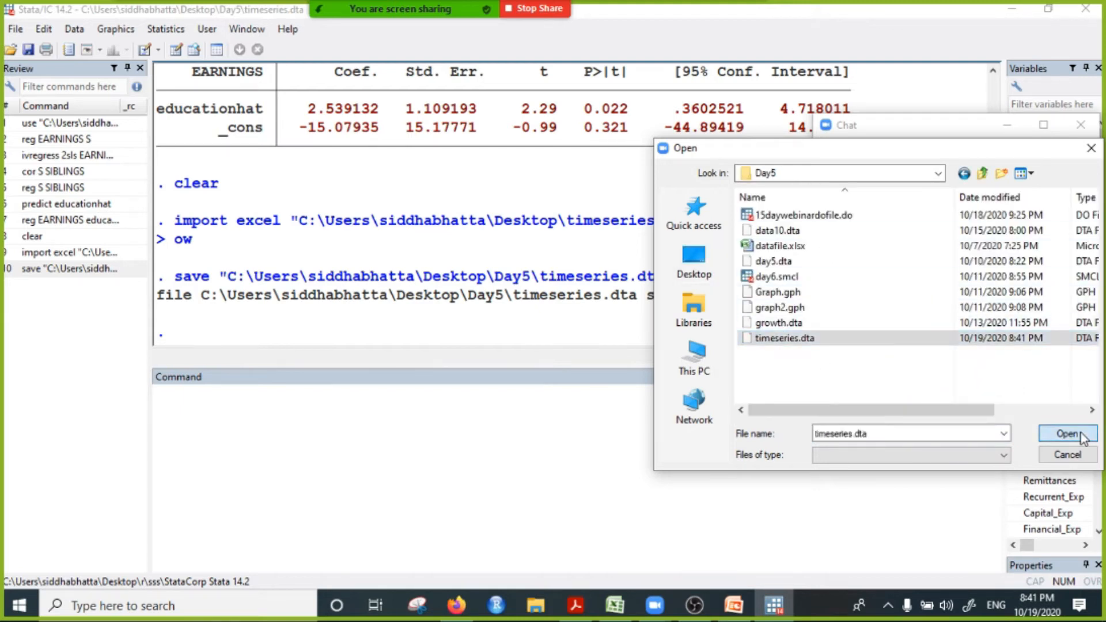
click(1067, 433)
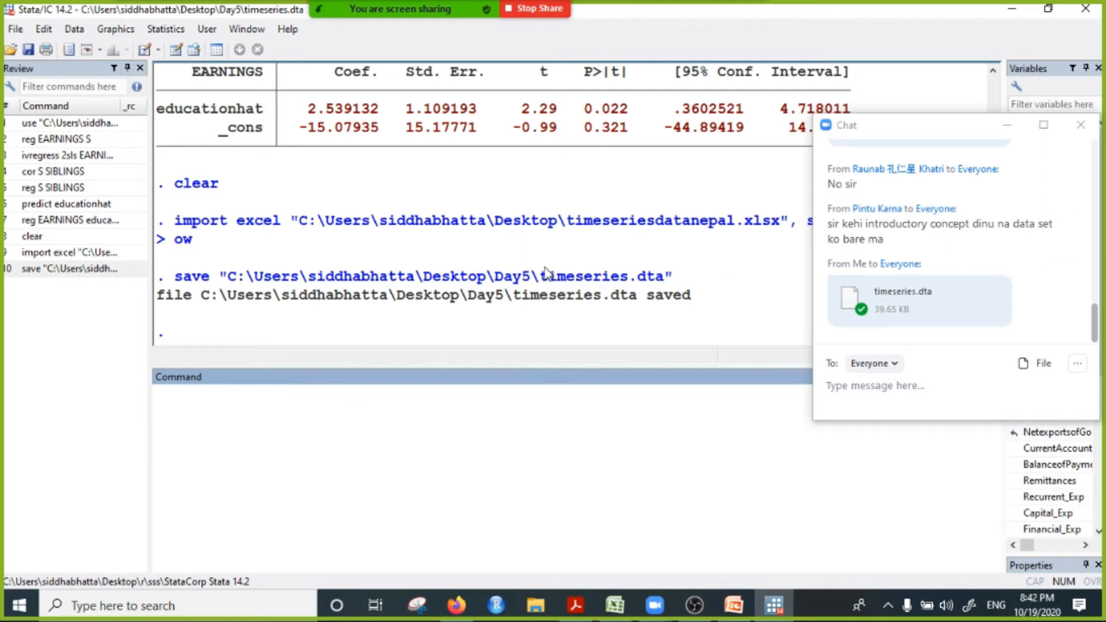
click(1008, 129)
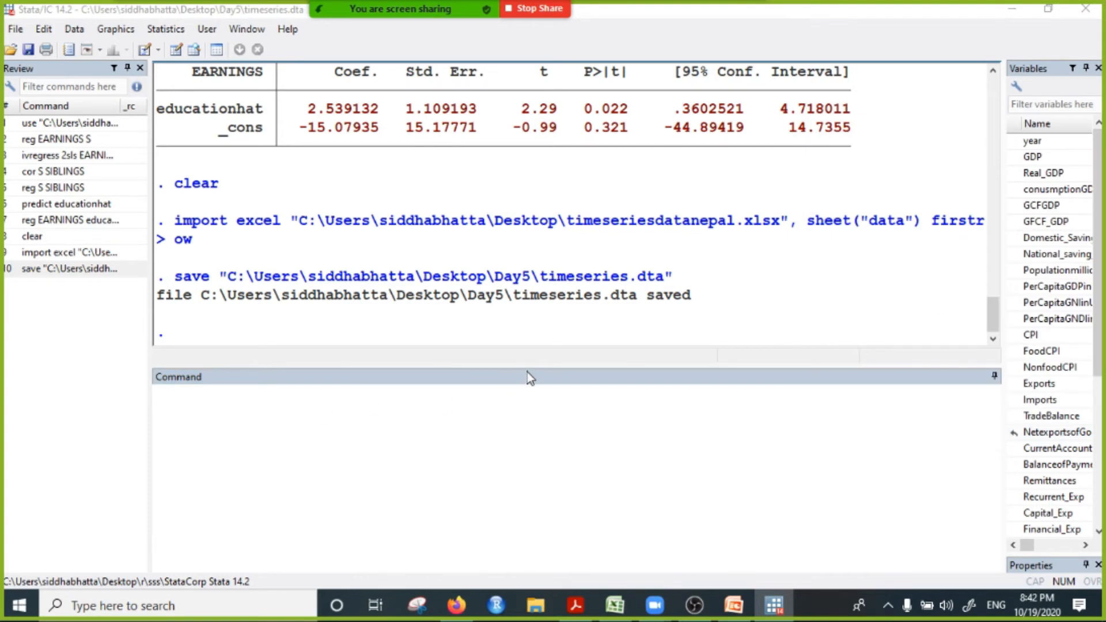
Step: Enlarge Stata's Command pane upward and narrow the Review pane
drag(527, 367, 427, 314)
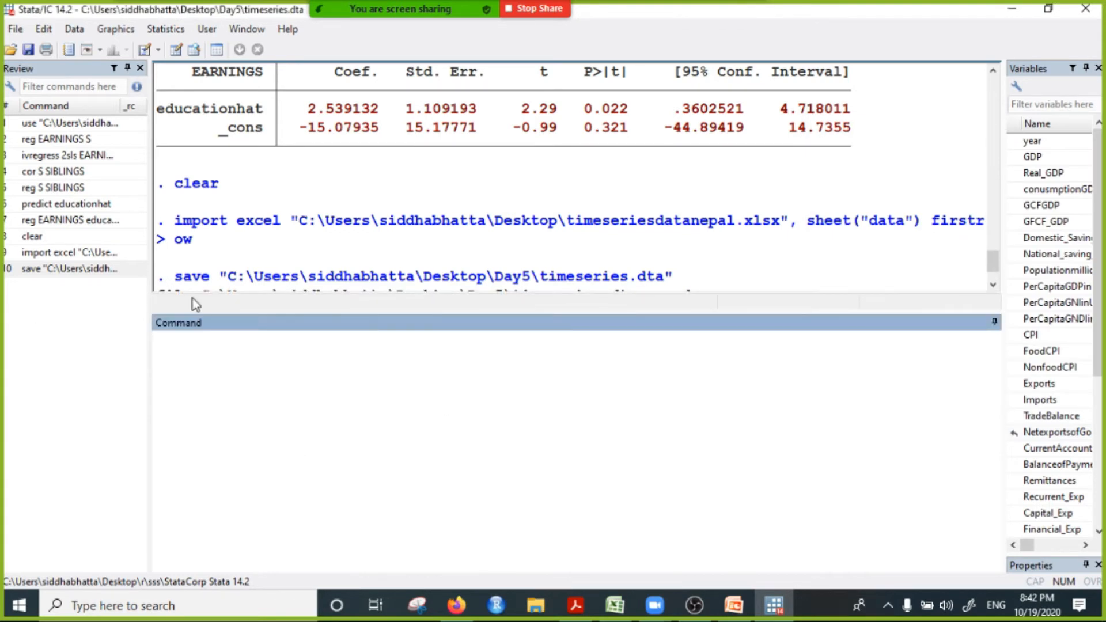
drag(153, 259, 86, 257)
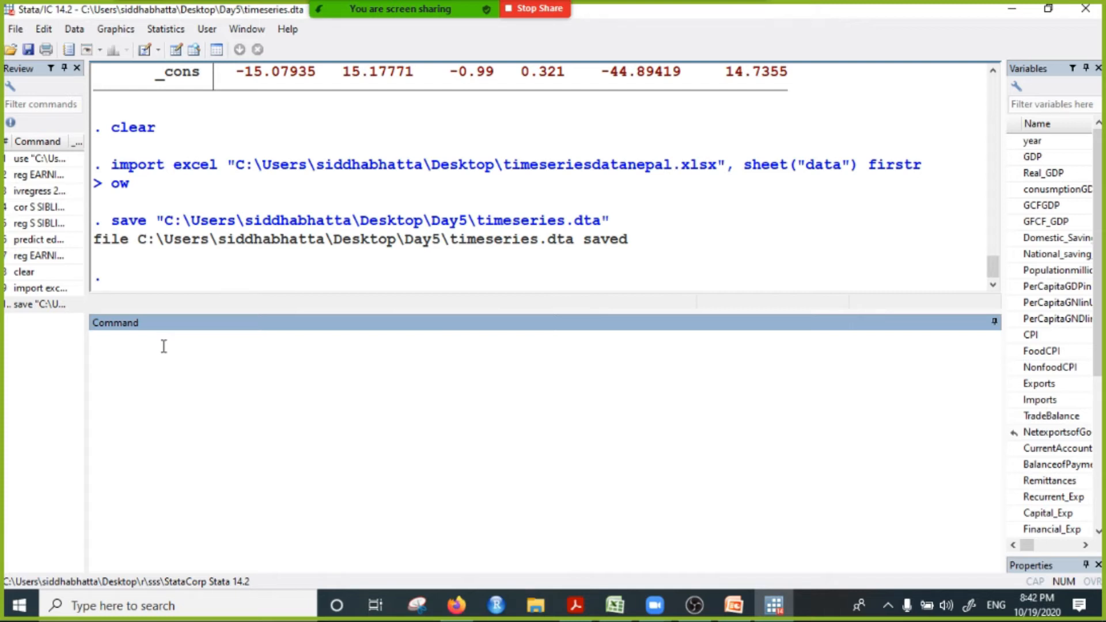
Step: Write the note "#equal interval # weekly, daily , quarterly, annual" as an unexecuted command and clear it after explaining
text(#equal interval)
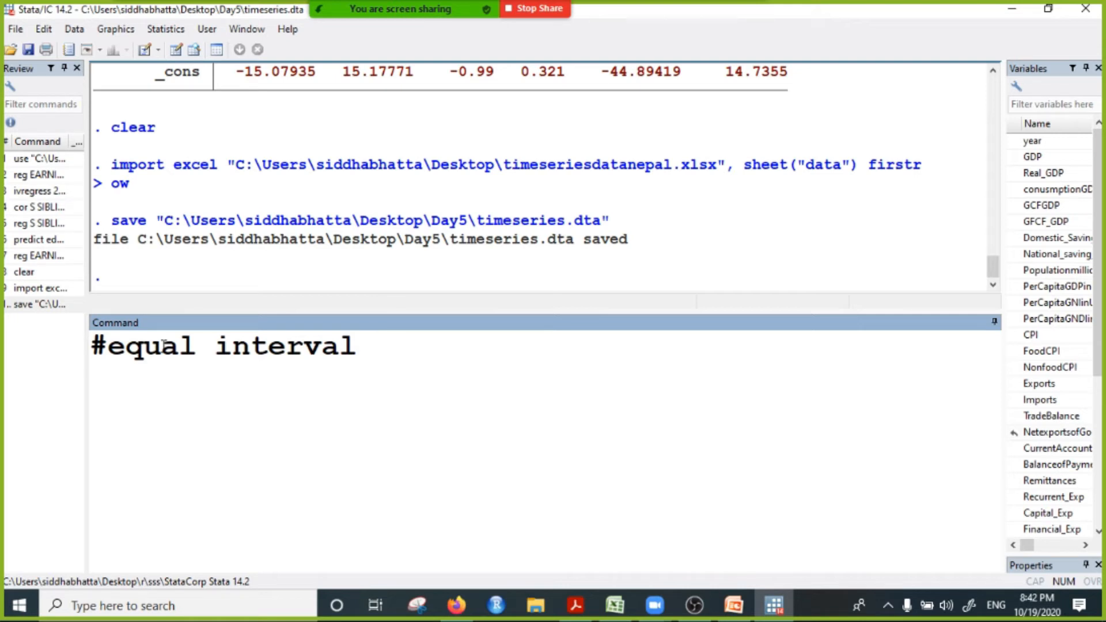
text(# weekly, daily , )
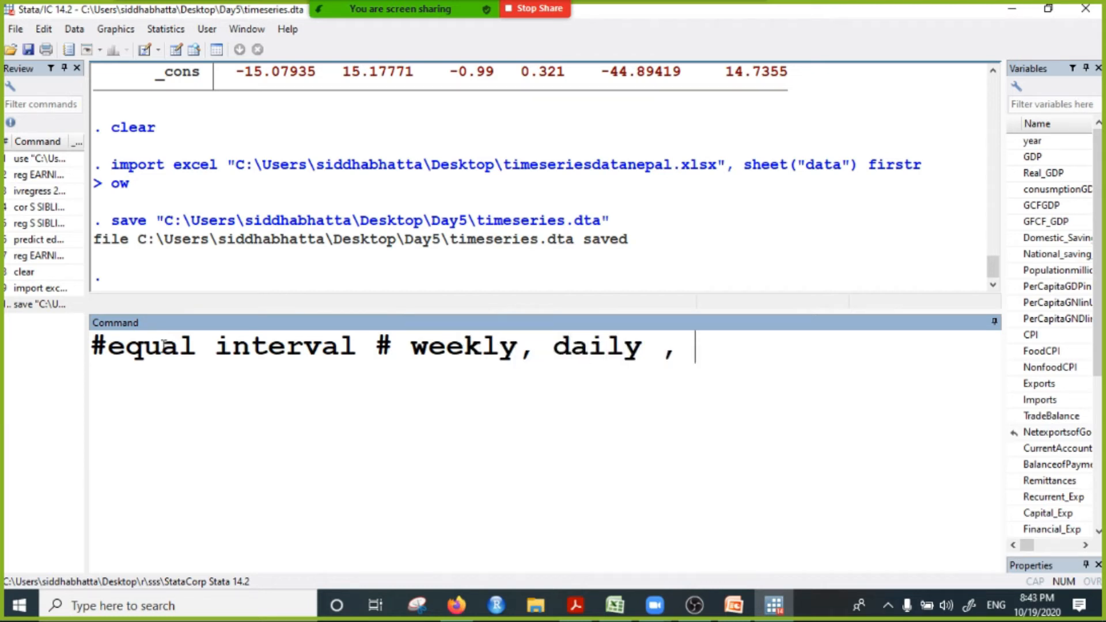
text(quarterly, annual)
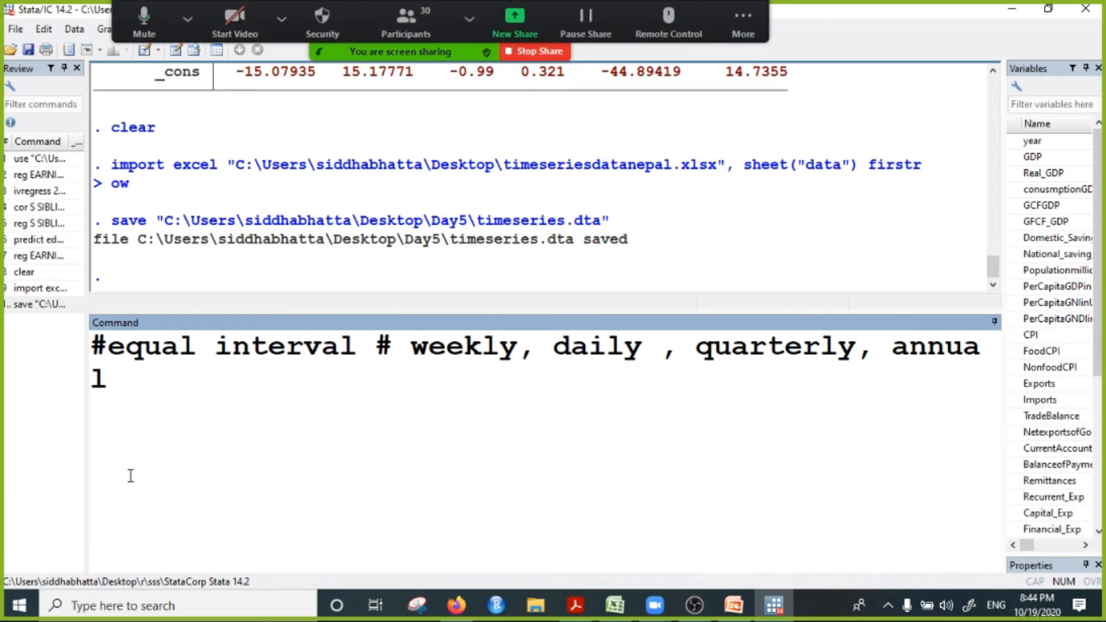
drag(164, 370, 71, 344)
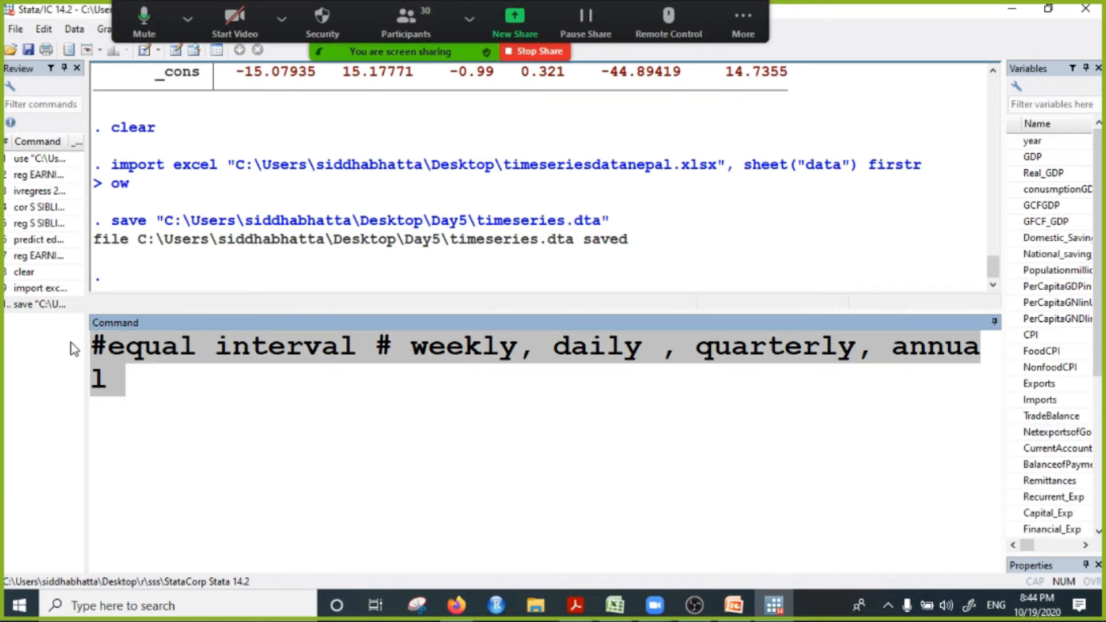
key(BackSpace)
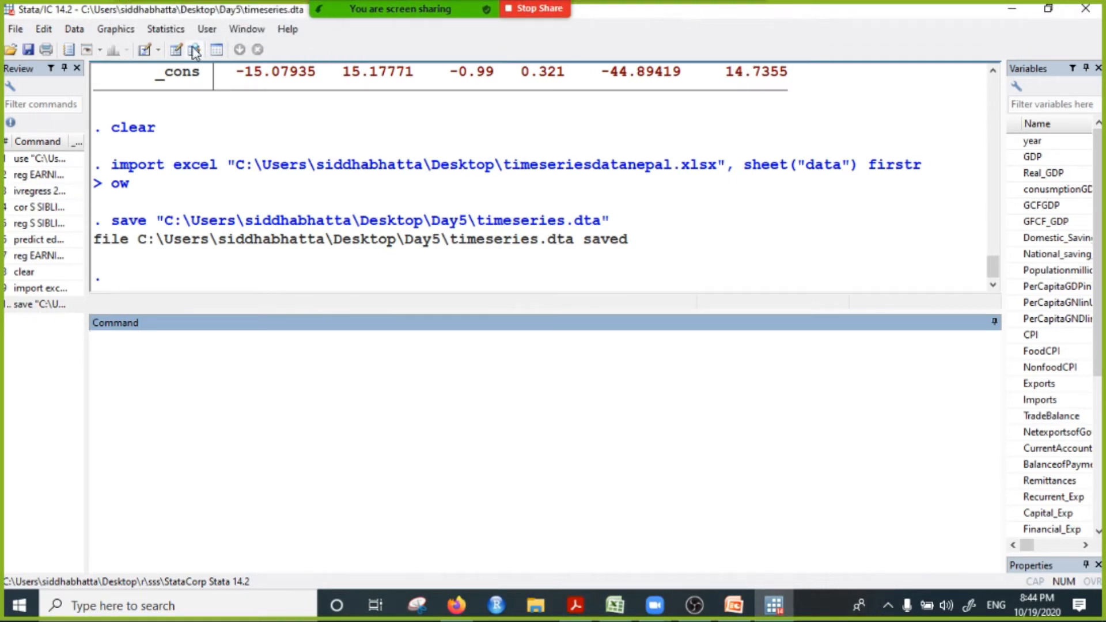
Step: Open the timeseries dataset in the Data Editor's browse mode, maximize it and look through all the yearly observations
key(ctrl+8)
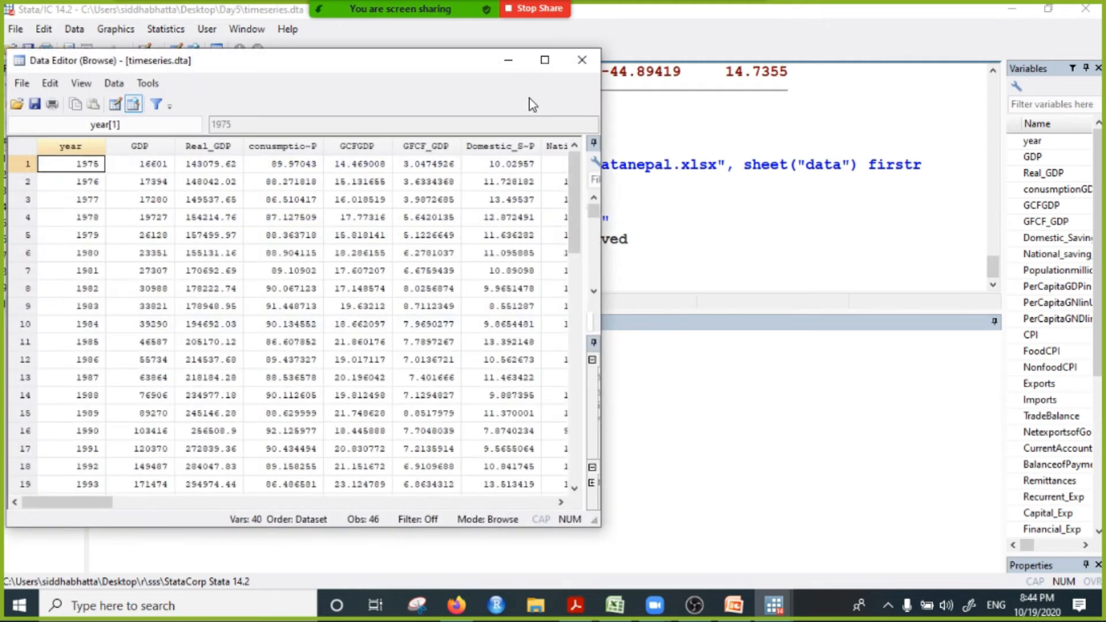
click(545, 60)
scroll(136, 354, down, 15)
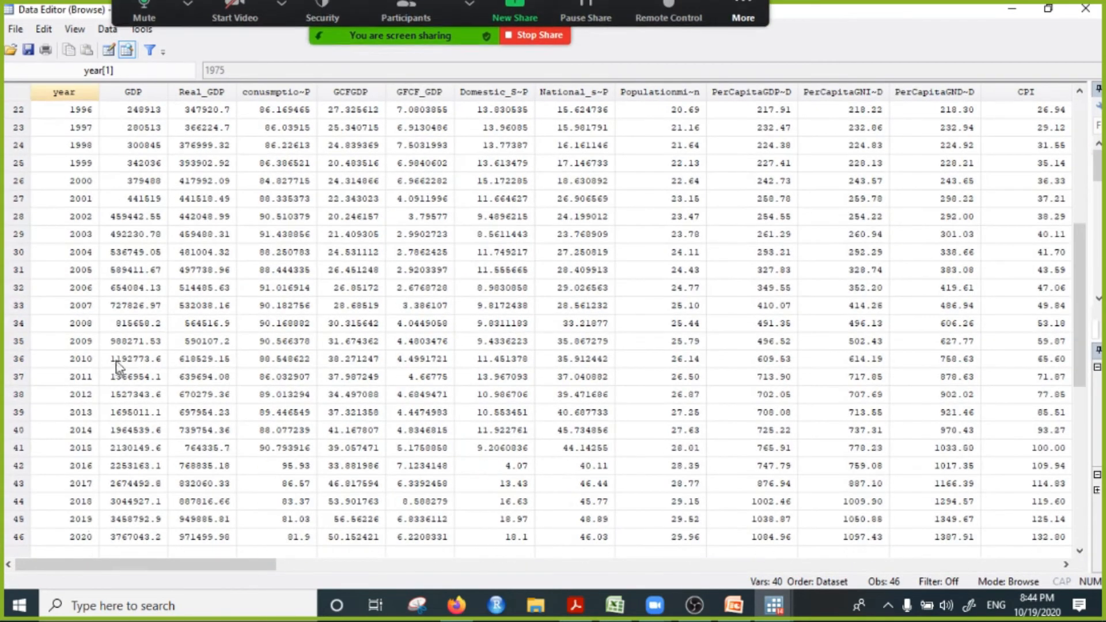
scroll(211, 395, up, 15)
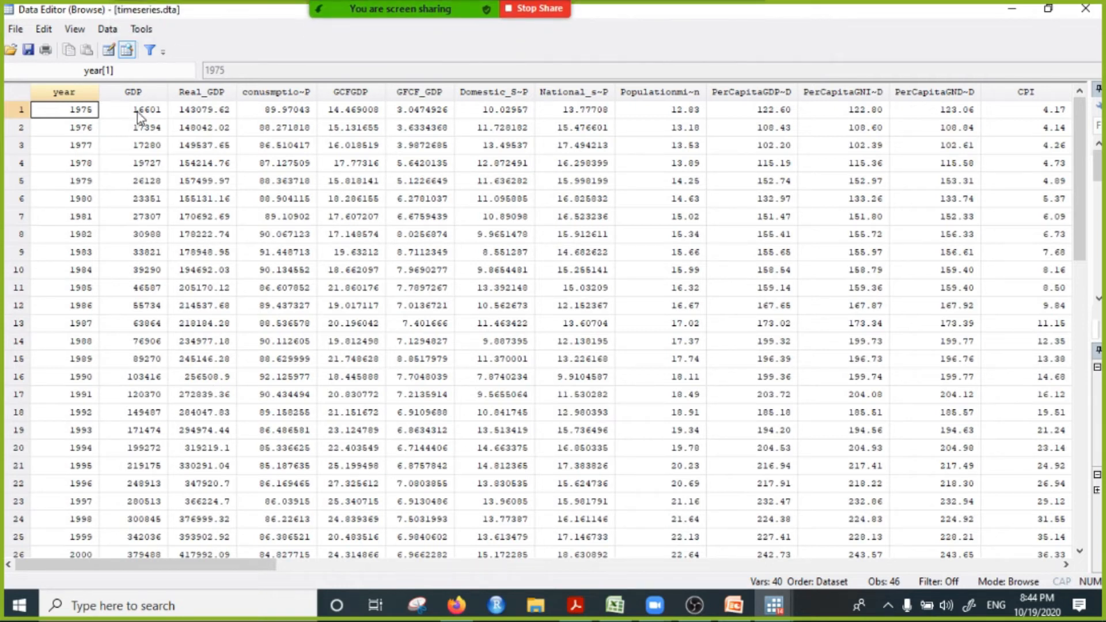
Step: Highlight the GDP, Real_GDP, consumption, GCFGDP, national saving, population and per capita GDP columns in turn
click(137, 94)
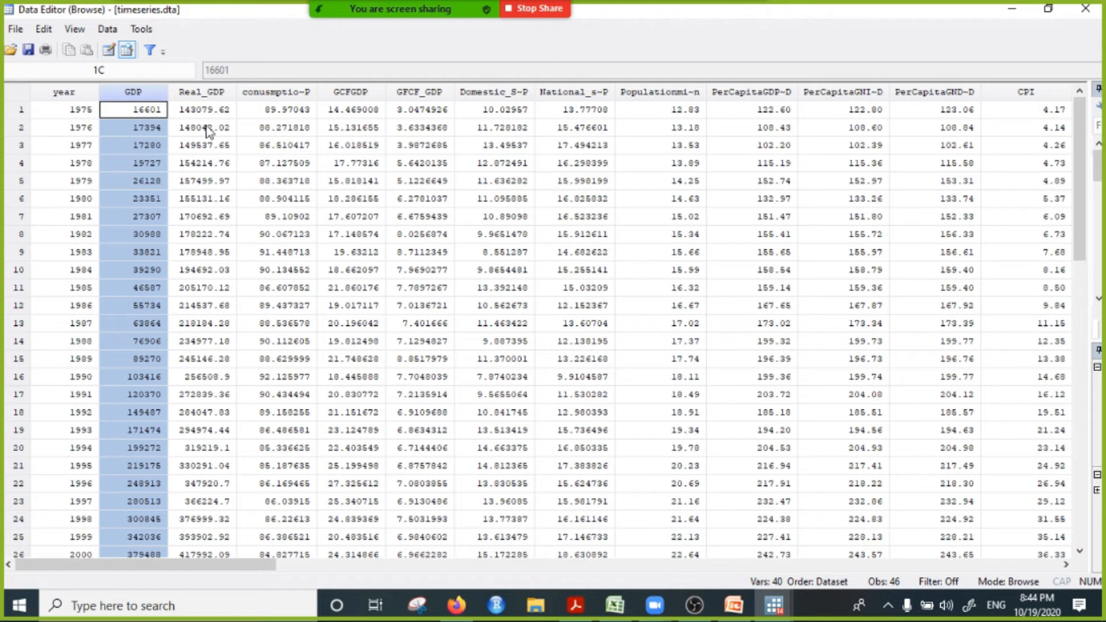
click(216, 94)
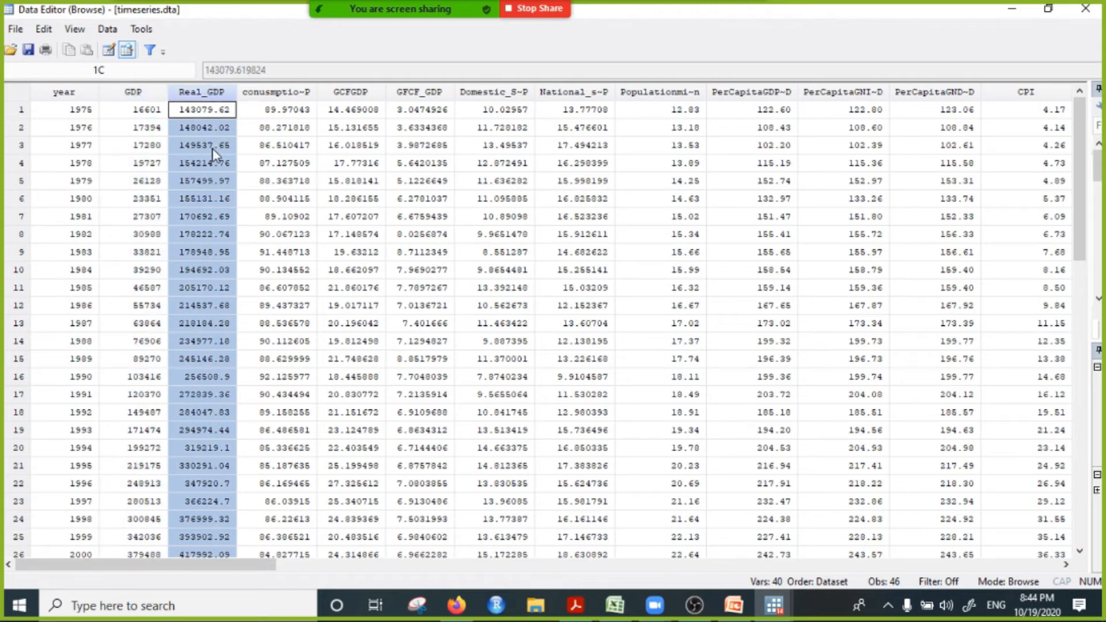
click(294, 95)
click(359, 92)
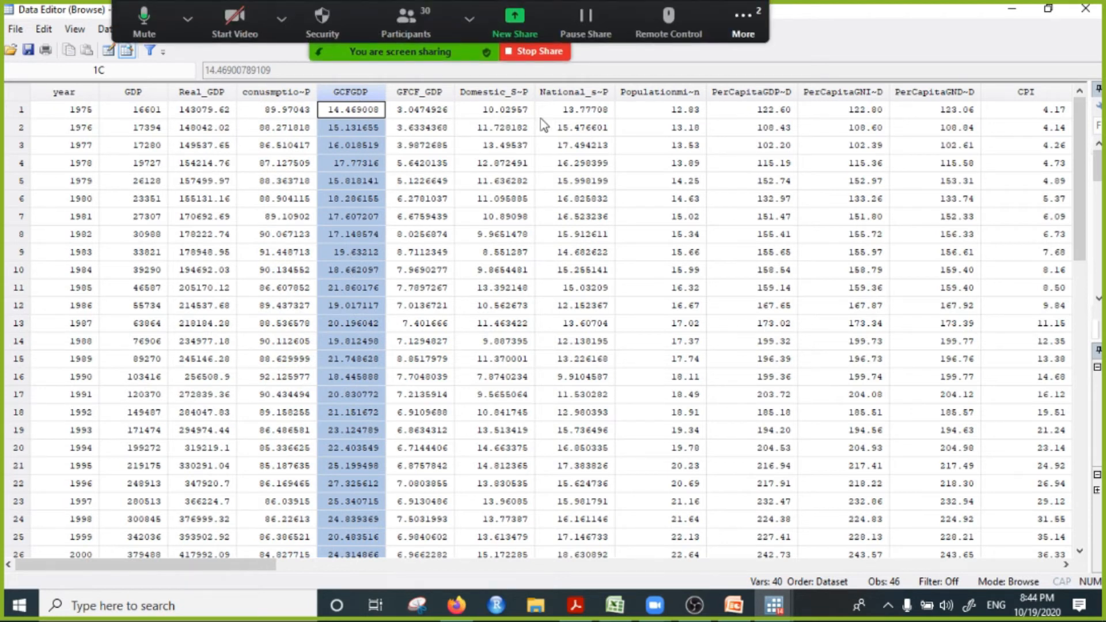
click(576, 93)
click(636, 97)
click(750, 93)
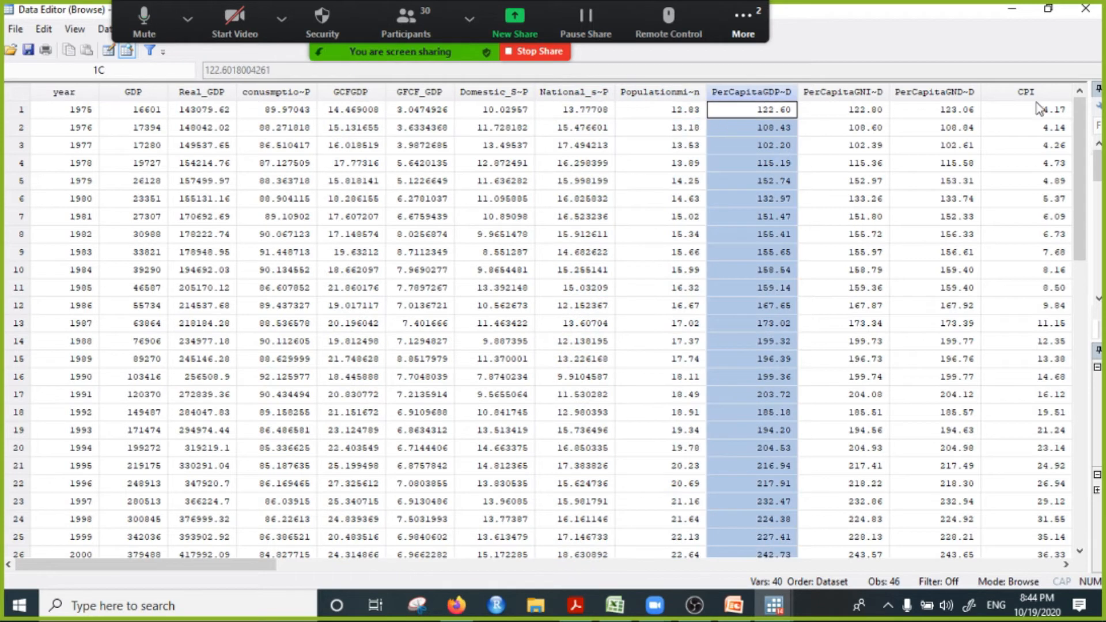
Step: Highlight the FoodCPI, Exports and Imports columns in turn and return to the first variables of the dataset
drag(249, 565, 394, 565)
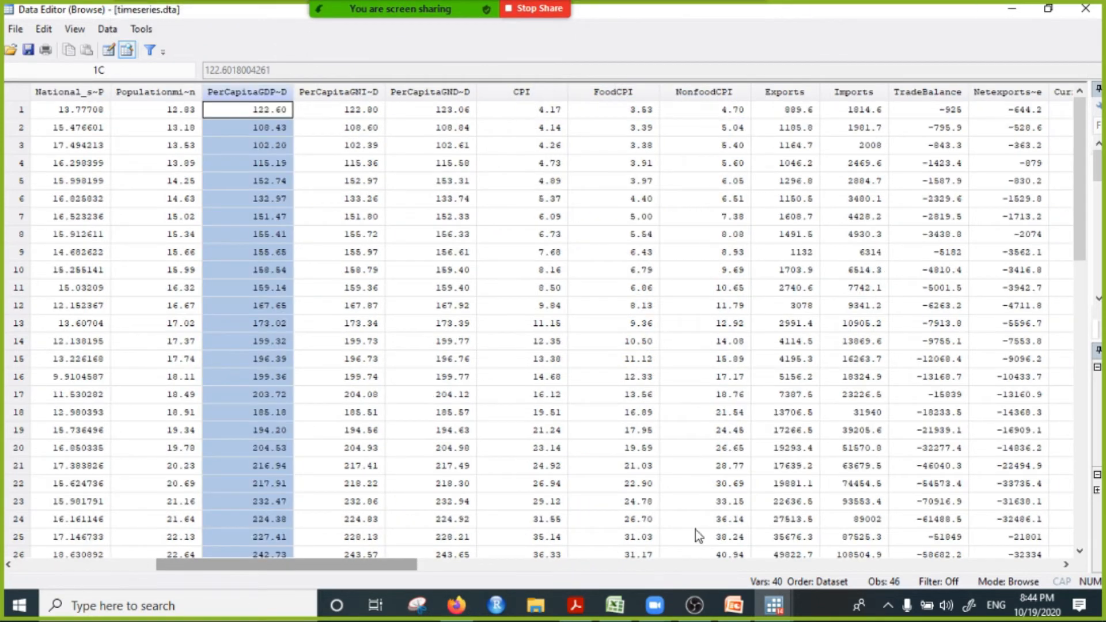
click(631, 92)
click(785, 93)
click(864, 91)
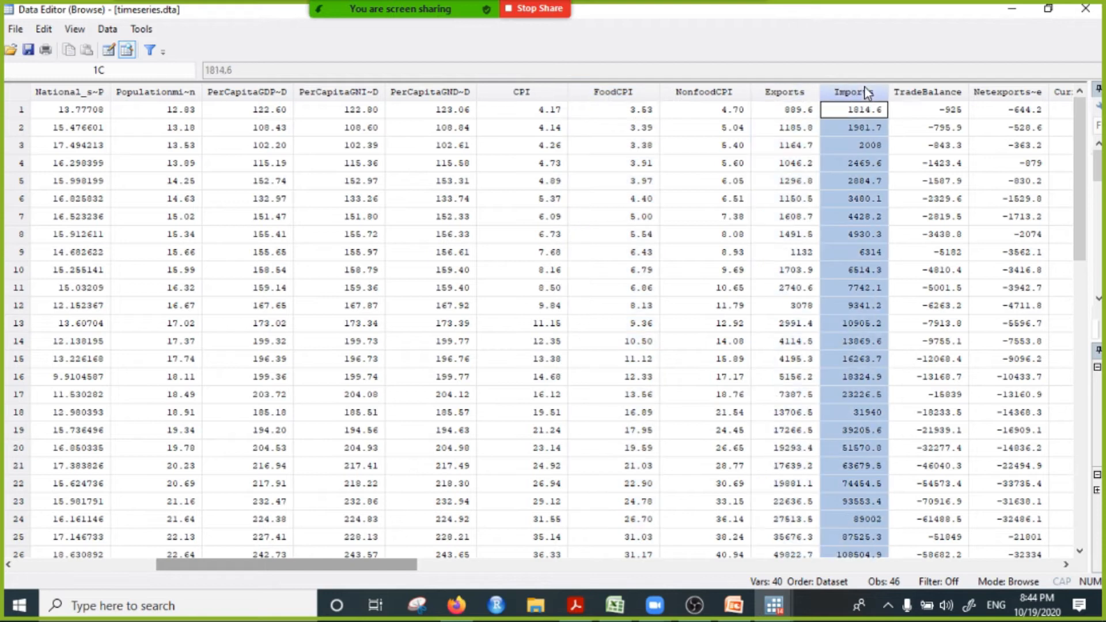
drag(372, 569, 232, 591)
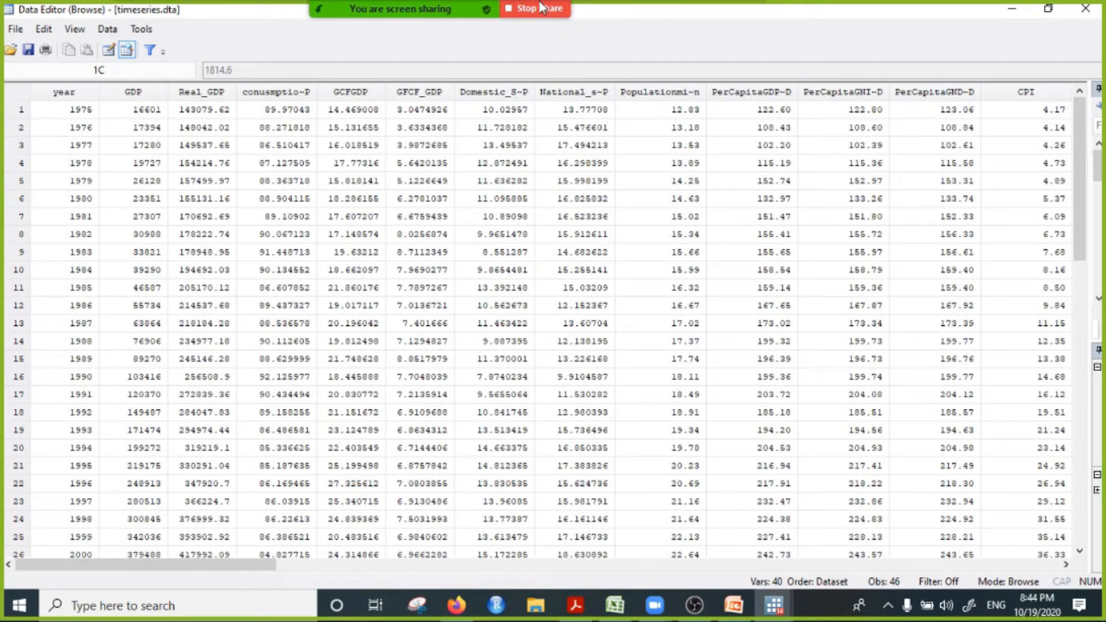
Step: Review the yearly rows from the first to the last observation once more and minimize the Data Editor
scroll(551, 343, down, 13)
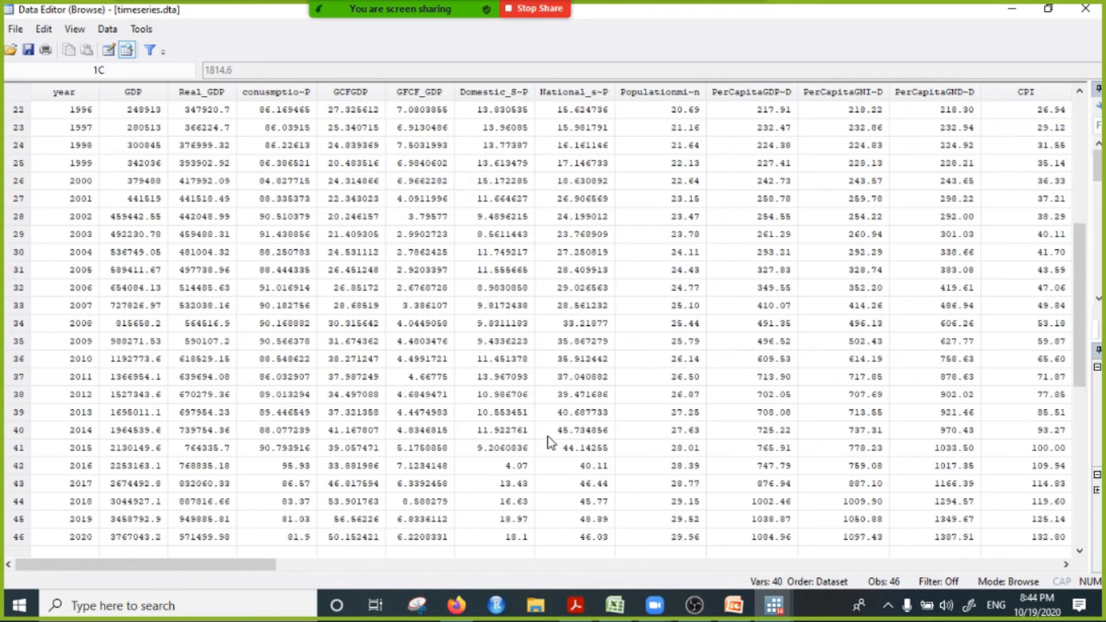
scroll(565, 435, up, 4)
scroll(565, 432, up, 9)
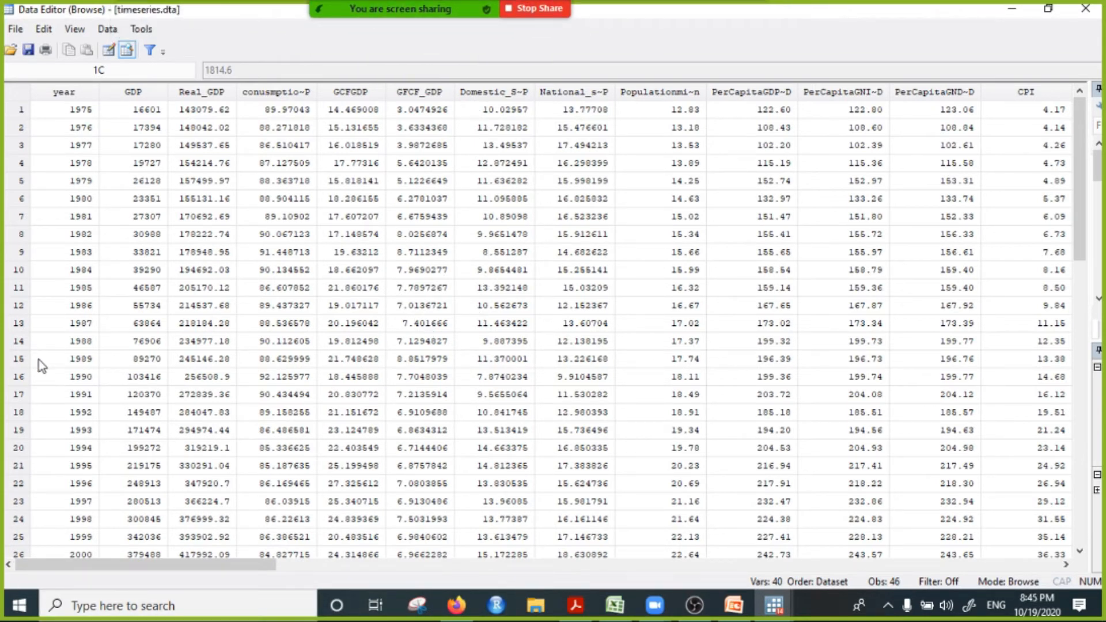
click(1011, 10)
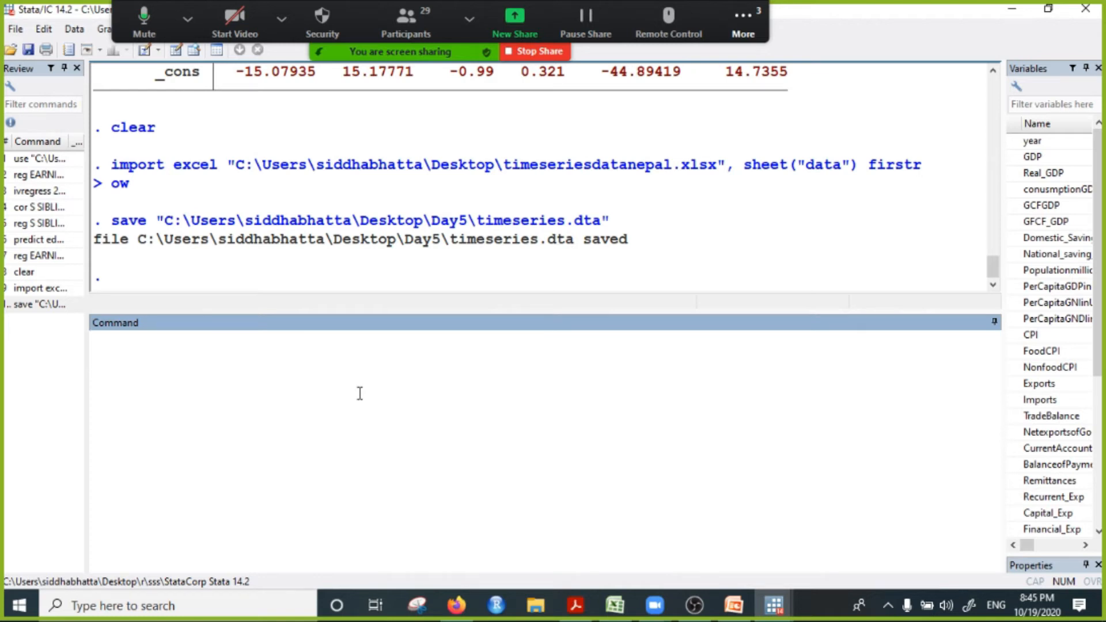
Step: Read the participants' latest messages in the Zoom chat, minimize it and return to Stata's command line
click(743, 23)
click(743, 23)
click(772, 57)
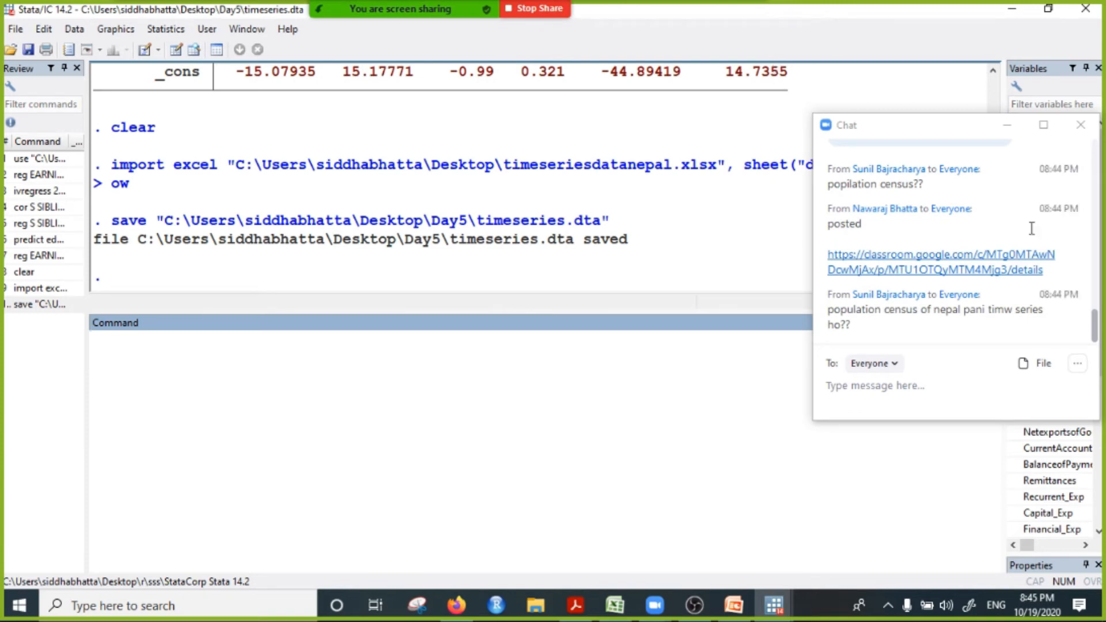
click(1007, 129)
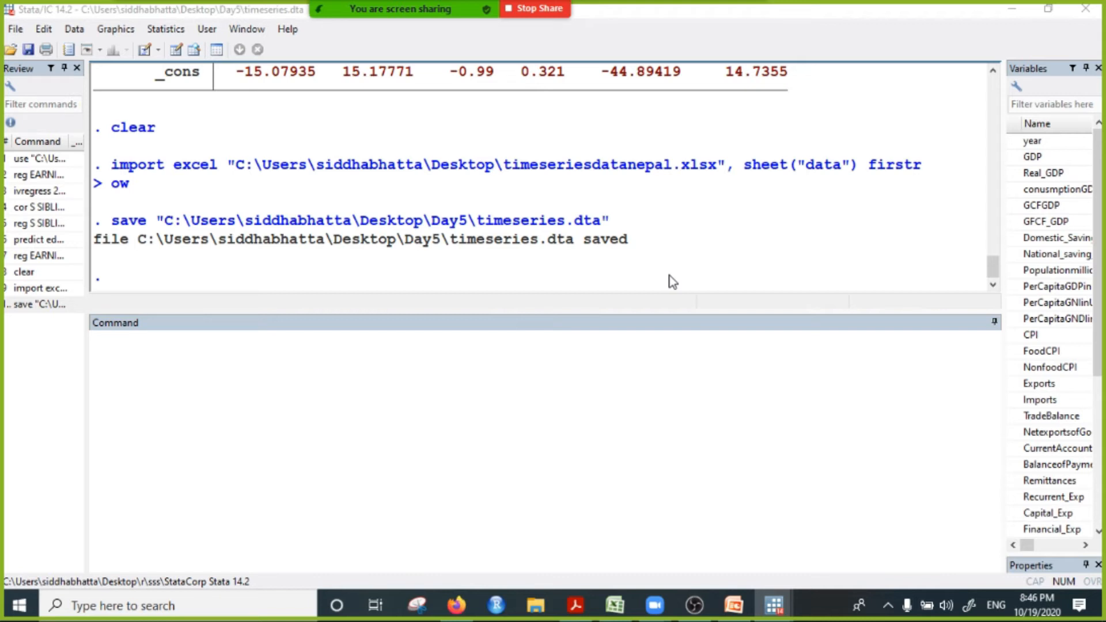
click(443, 394)
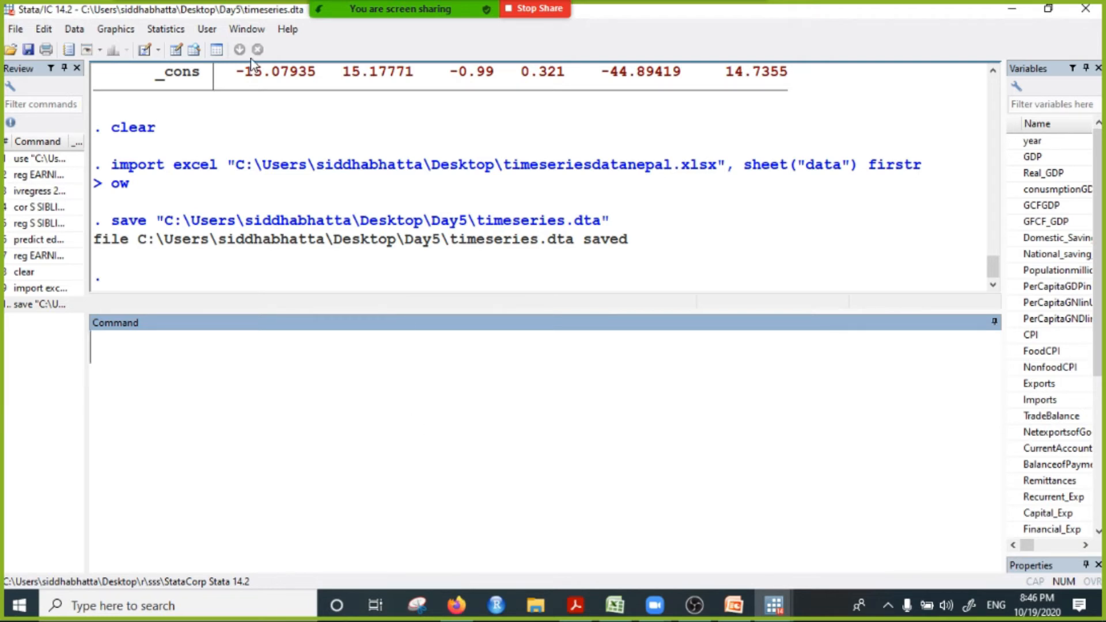
click(247, 30)
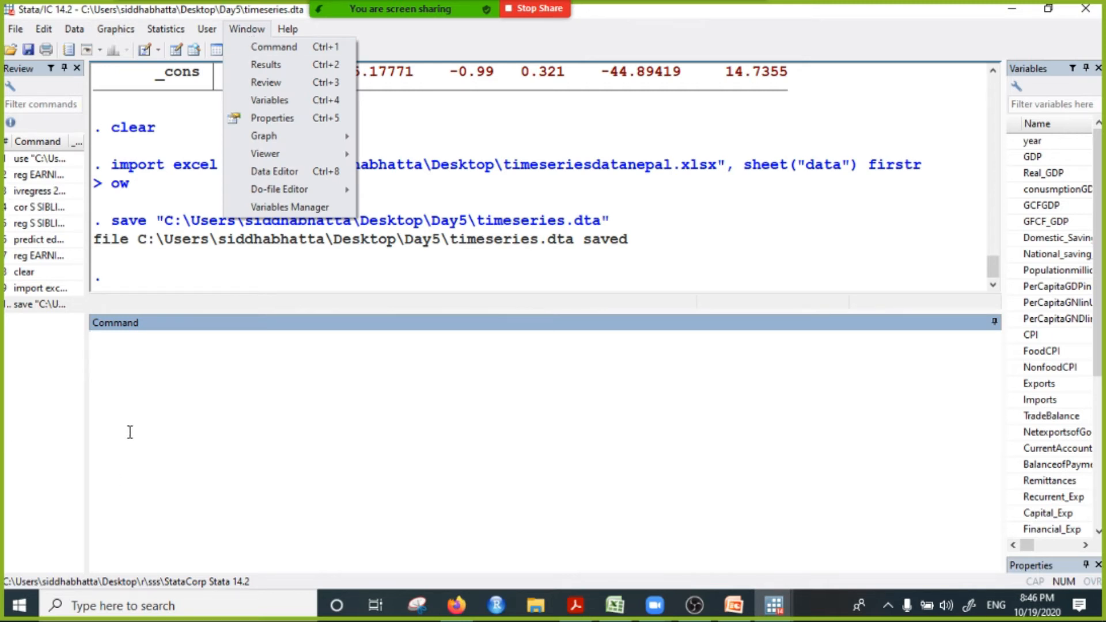
click(163, 361)
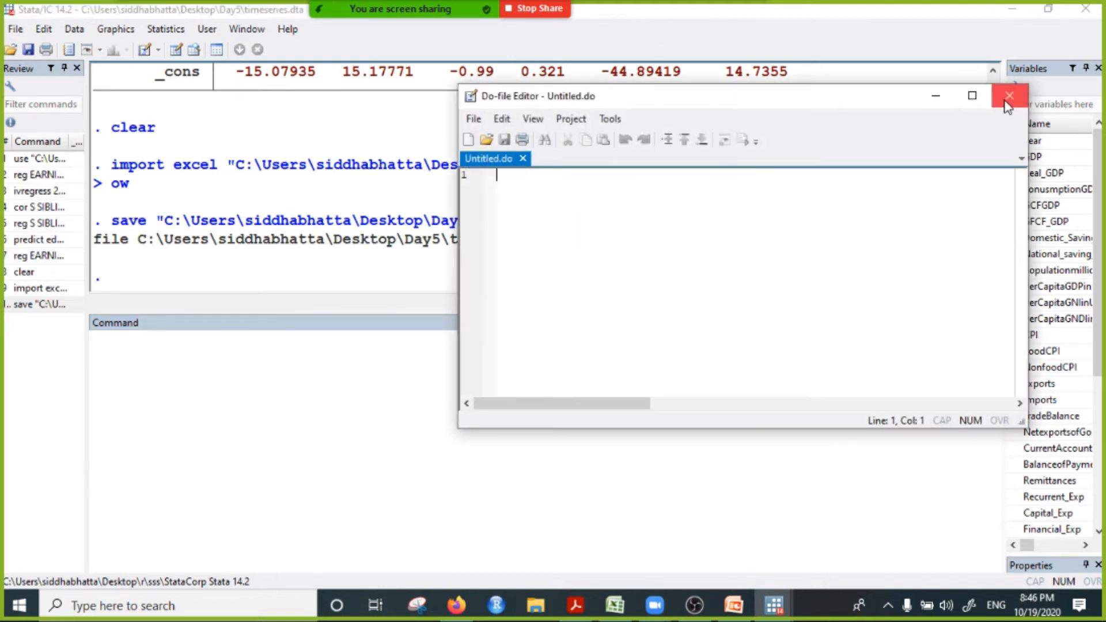
click(1007, 94)
Step: Open a new Do-file Editor and move its window lower over the main Stata window
click(244, 30)
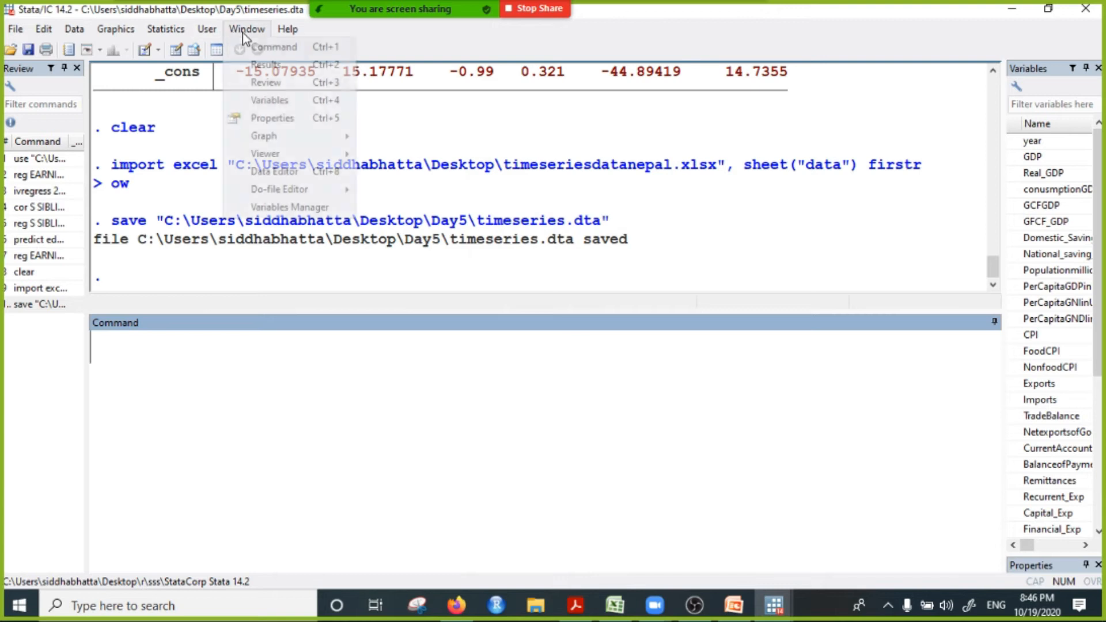
mouse_move(310, 192)
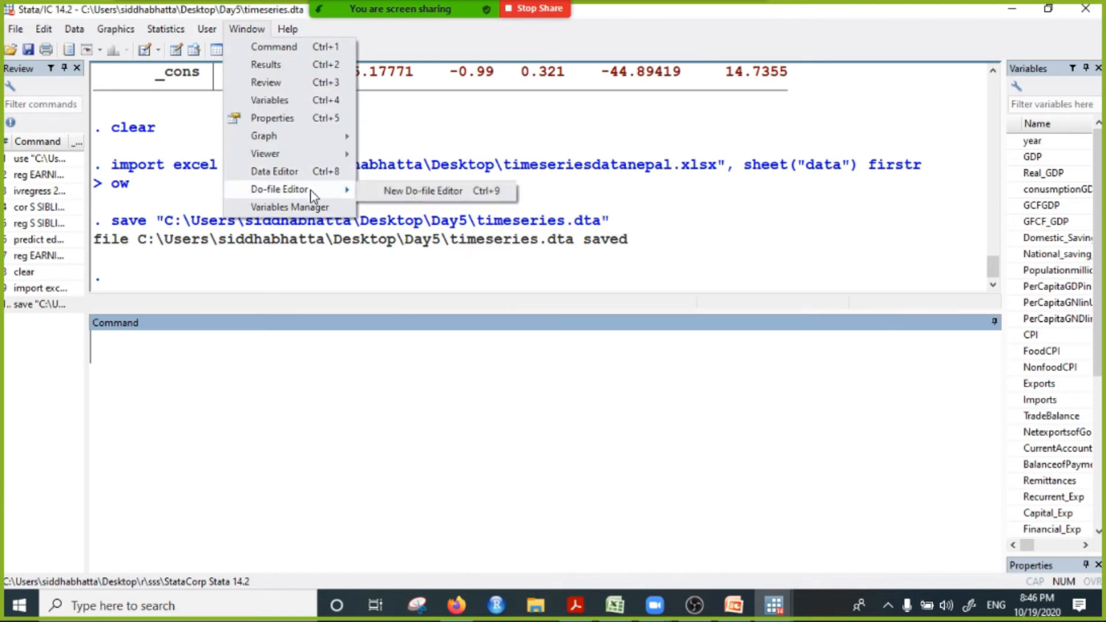
click(445, 192)
drag(786, 96, 738, 186)
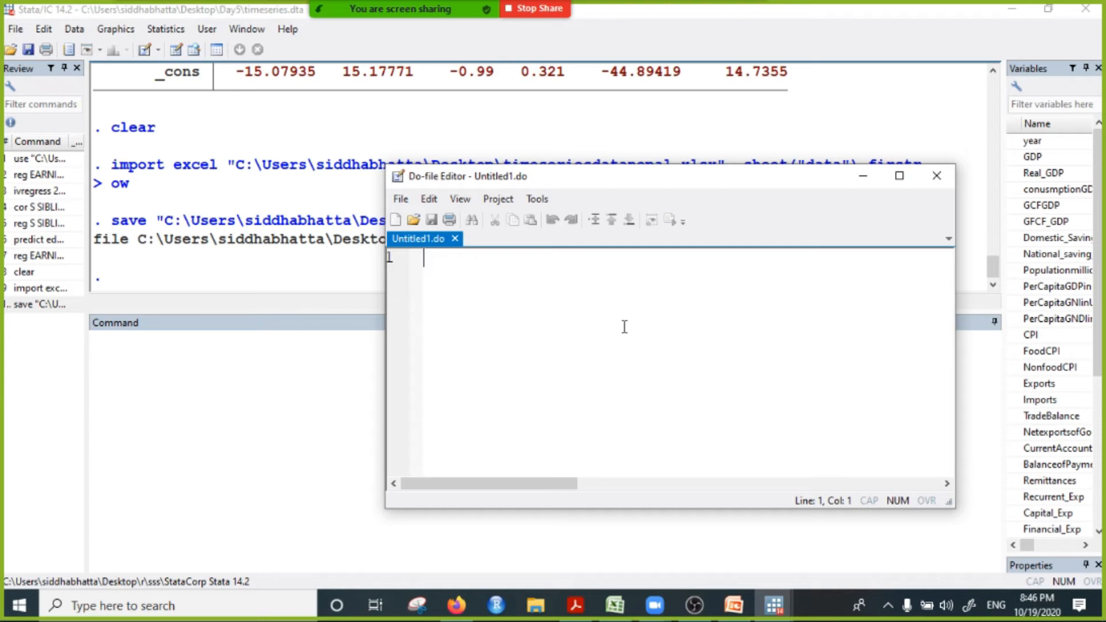
Step: Write clear on line 1 of the do-file in enlarged text, shift the editor window aside and start line 2
text(clear)
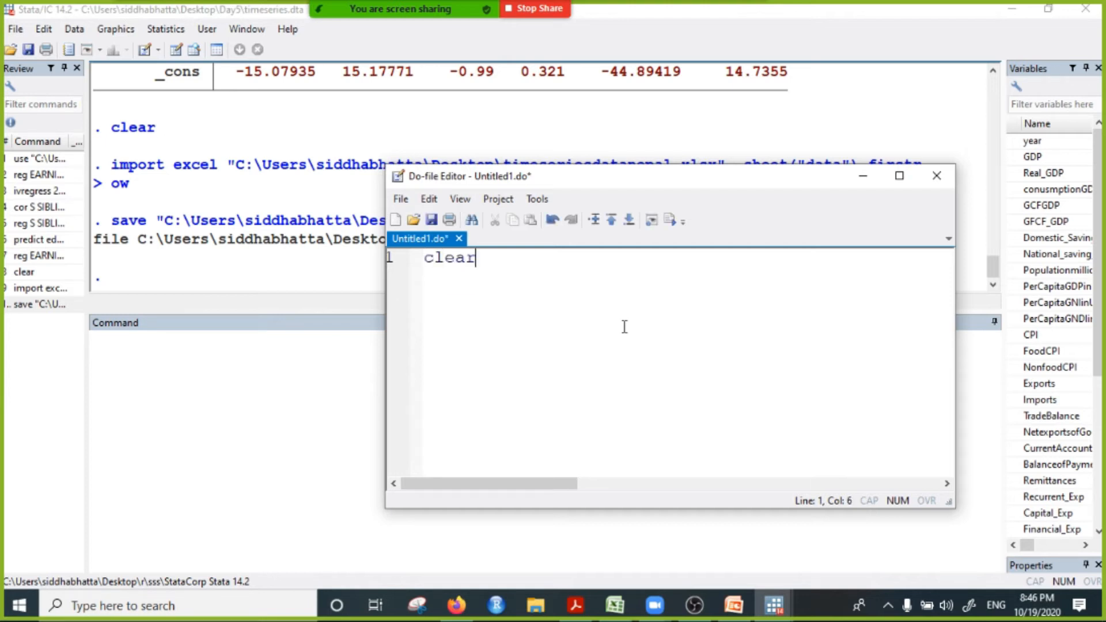
scroll(557, 312, up, 8)
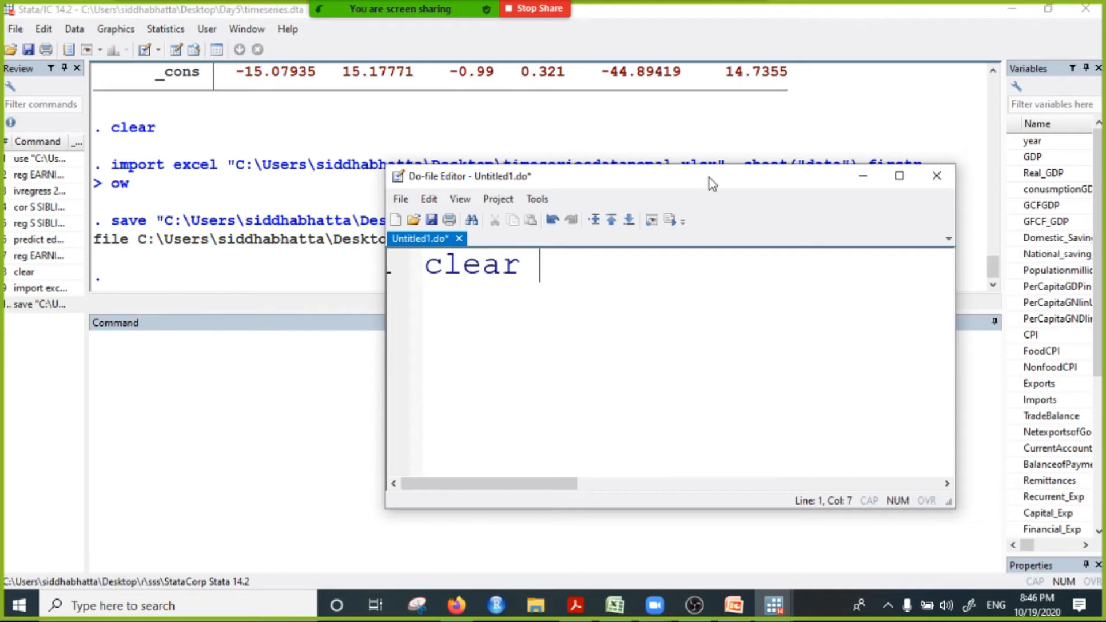
drag(708, 175, 825, 172)
click(541, 266)
click(695, 273)
key(Return)
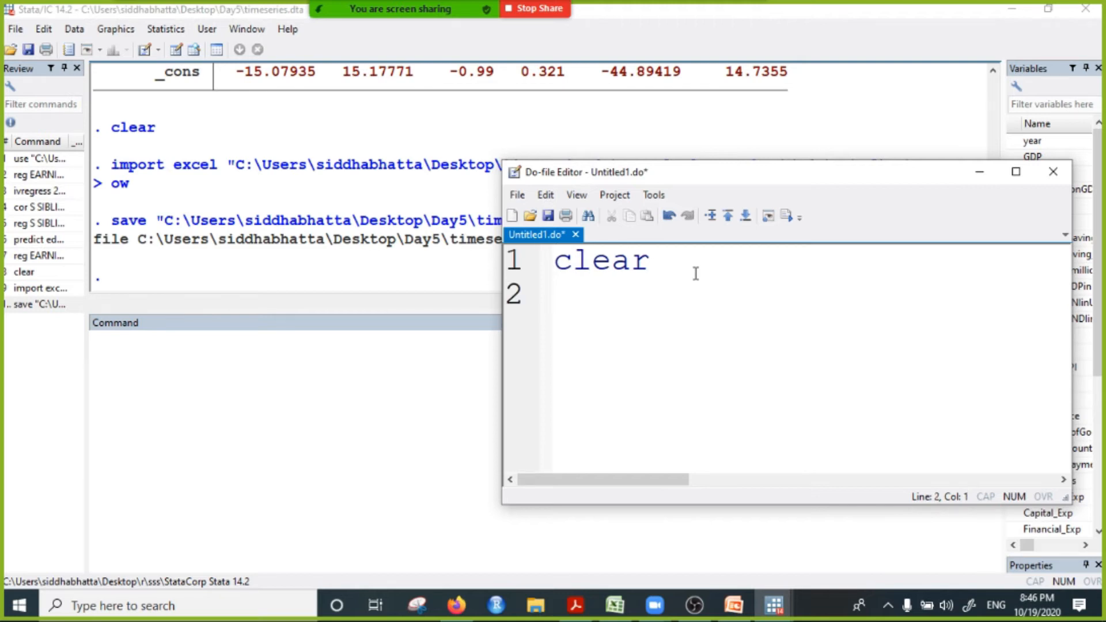
Step: Enter a cd command with an empty pair of quotation marks on line 2 and place the cursor between them
text(cd "")
click(633, 294)
Step: Minimize the open windows to reach the desktop and open the Day5 folder maximized in File Explorer
click(1012, 10)
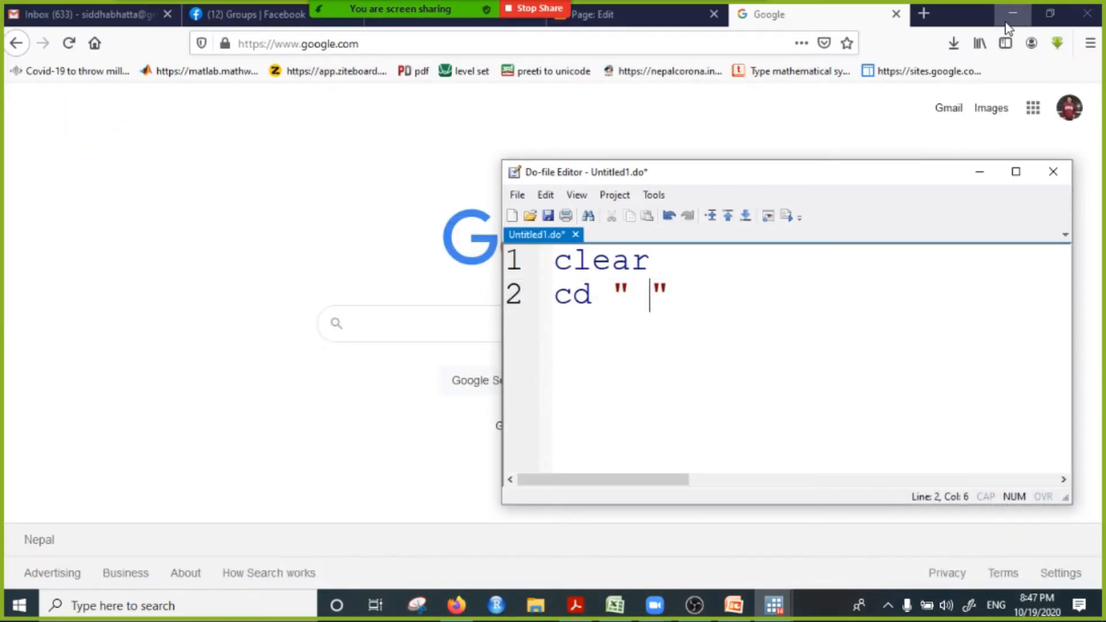
click(1009, 11)
click(979, 171)
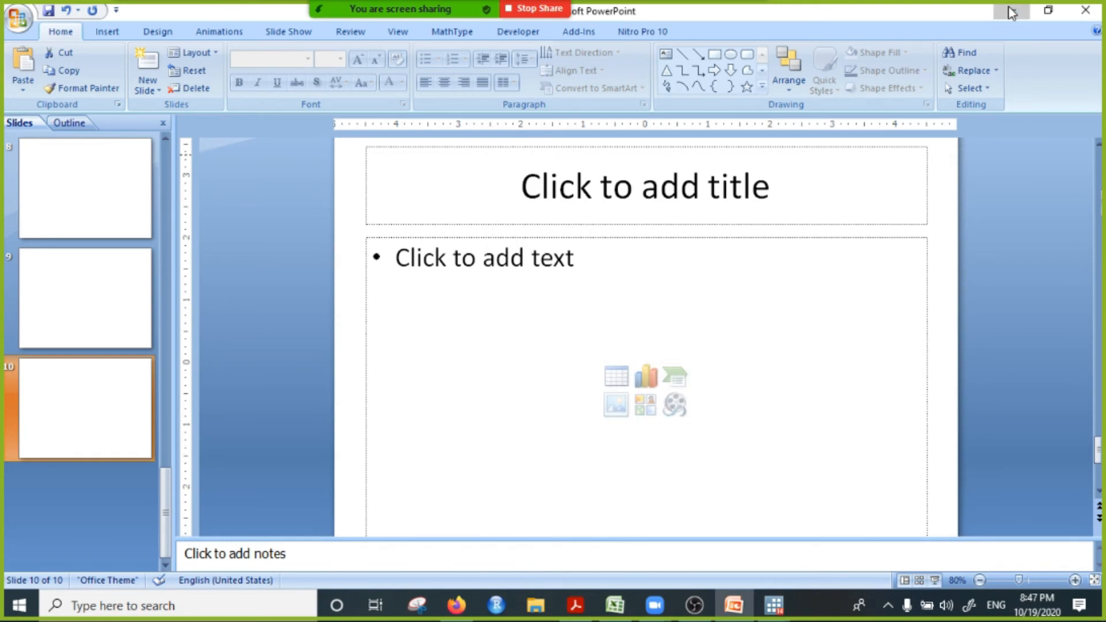
click(1011, 10)
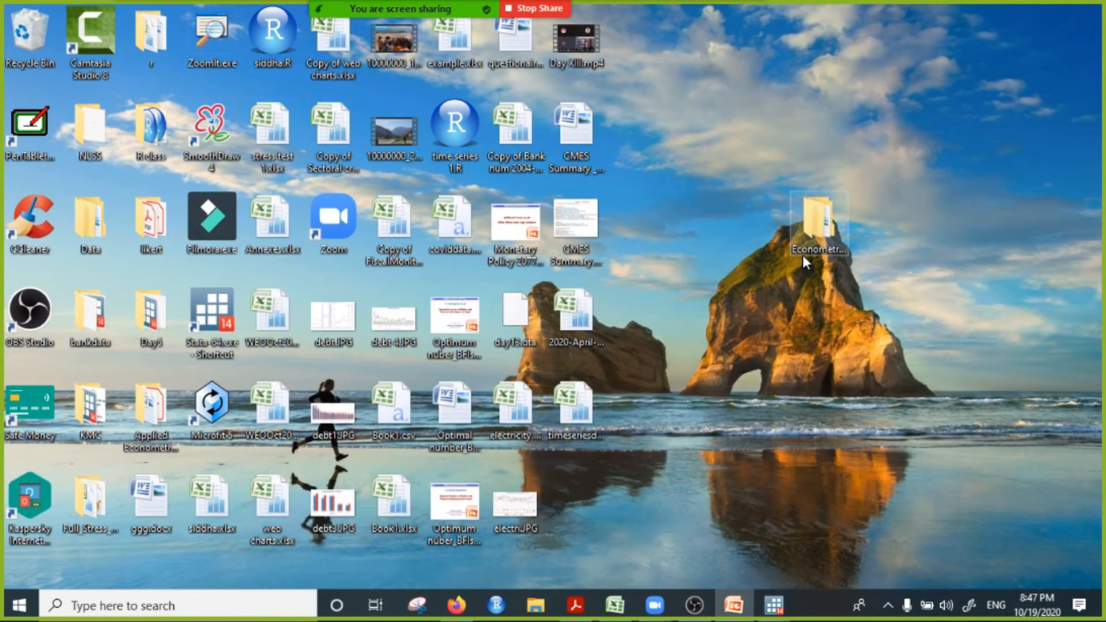
double_click(159, 326)
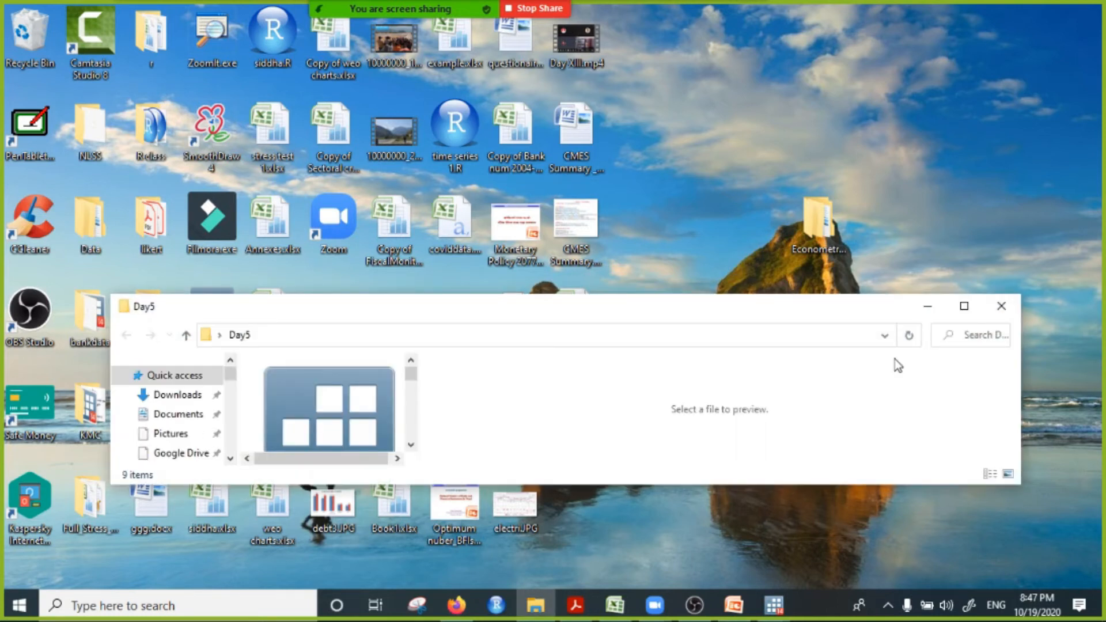
click(968, 307)
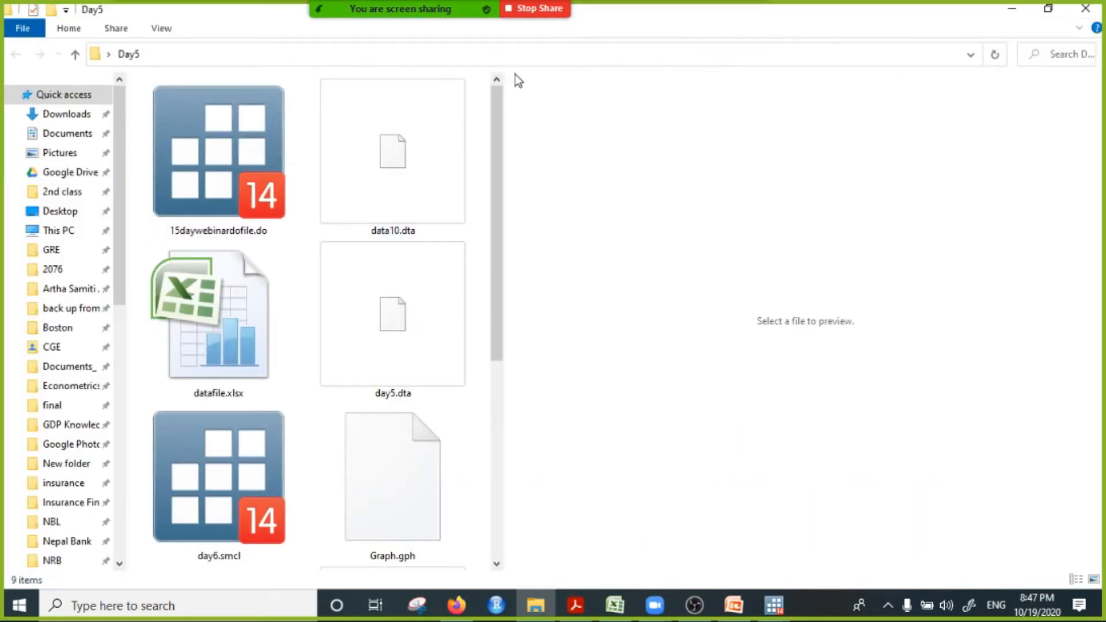
Step: Copy the Day5 folder's full path and paste it between the quotation marks of the do-file's cd command
click(522, 53)
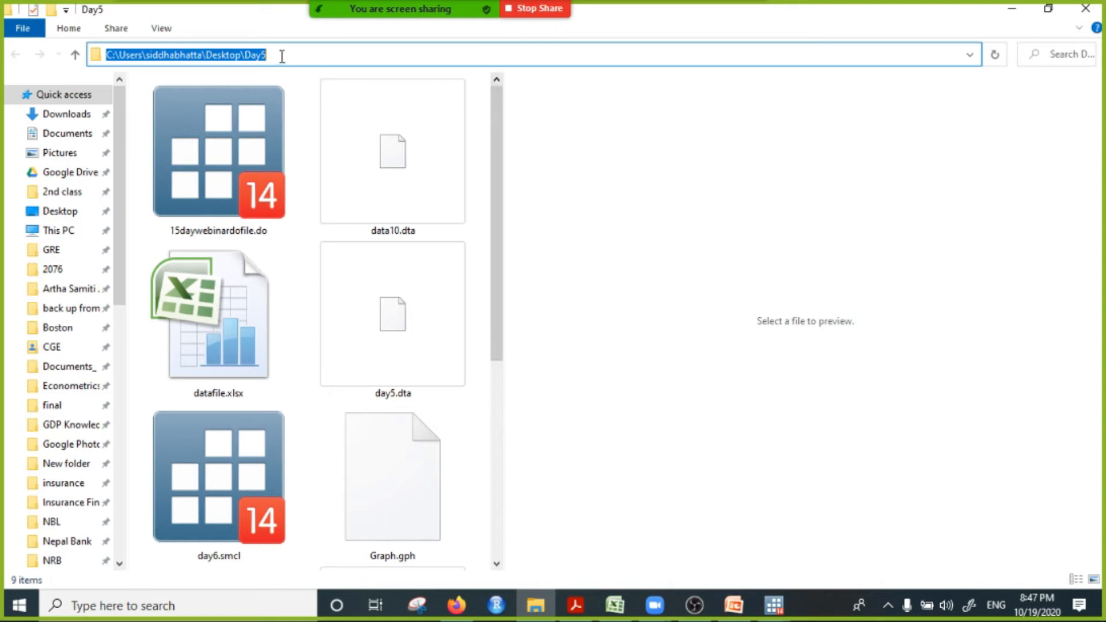
right_click(181, 59)
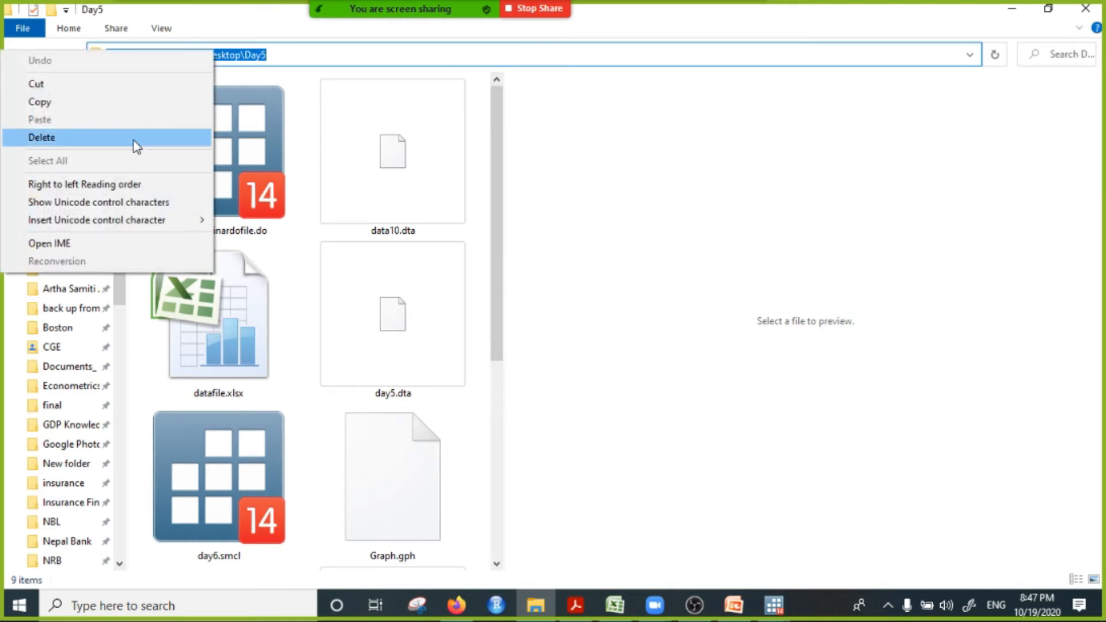
click(124, 104)
click(774, 604)
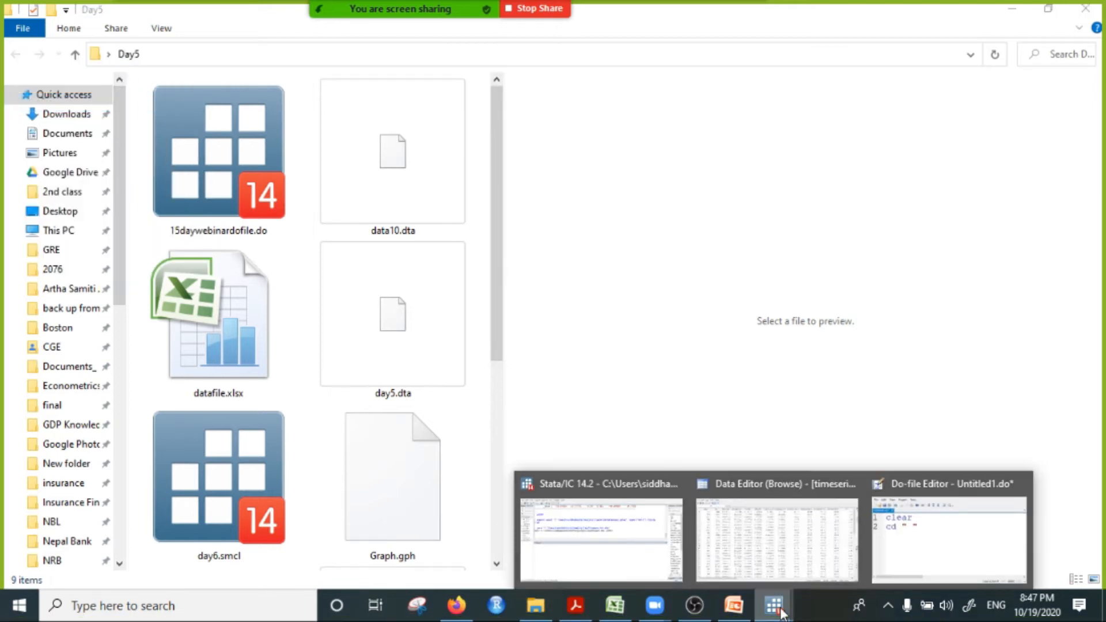
click(915, 534)
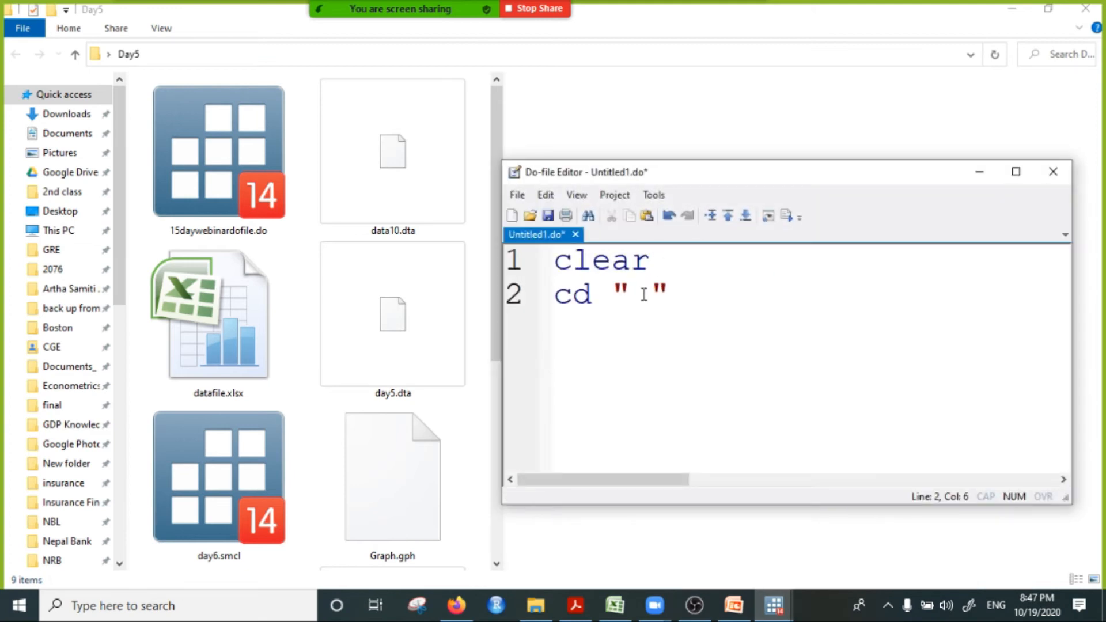
key(Left)
key(ctrl+v)
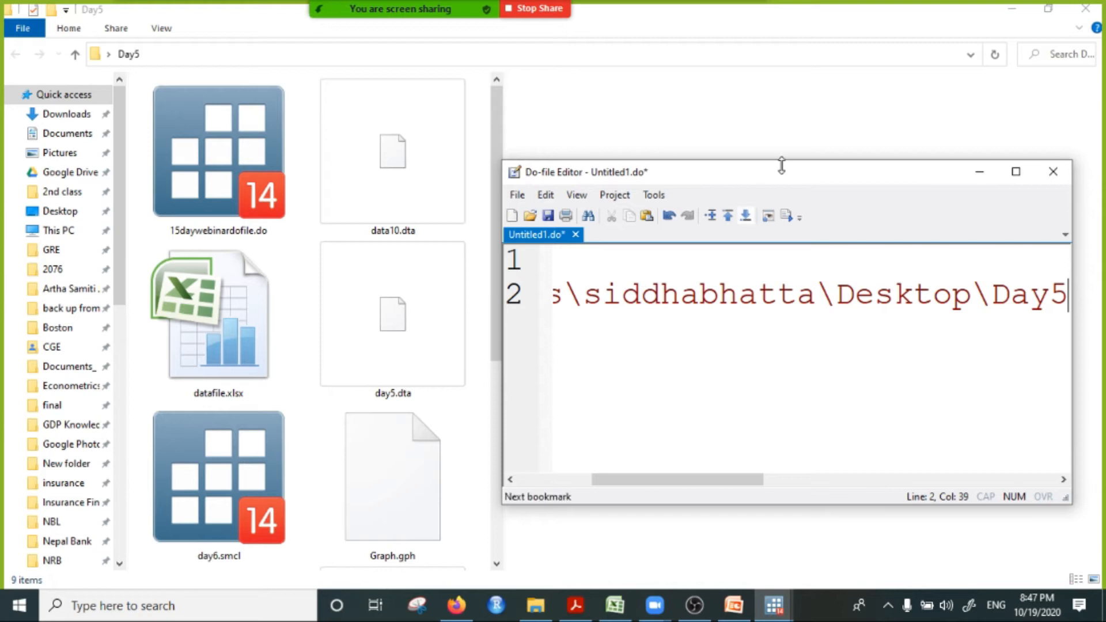
Step: Minimize the folder window, bring back Stata with the do-file over it, and reposition the editor showing the line starts
click(1012, 9)
mouse_move(774, 604)
click(585, 535)
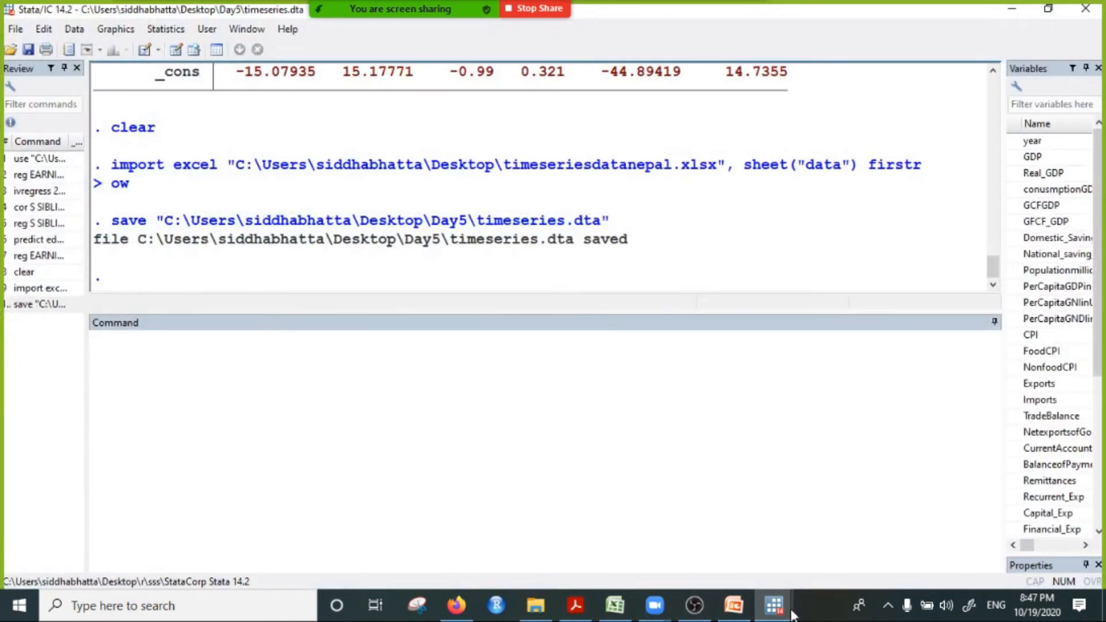
click(774, 605)
click(924, 543)
drag(904, 167, 828, 86)
drag(602, 396, 466, 395)
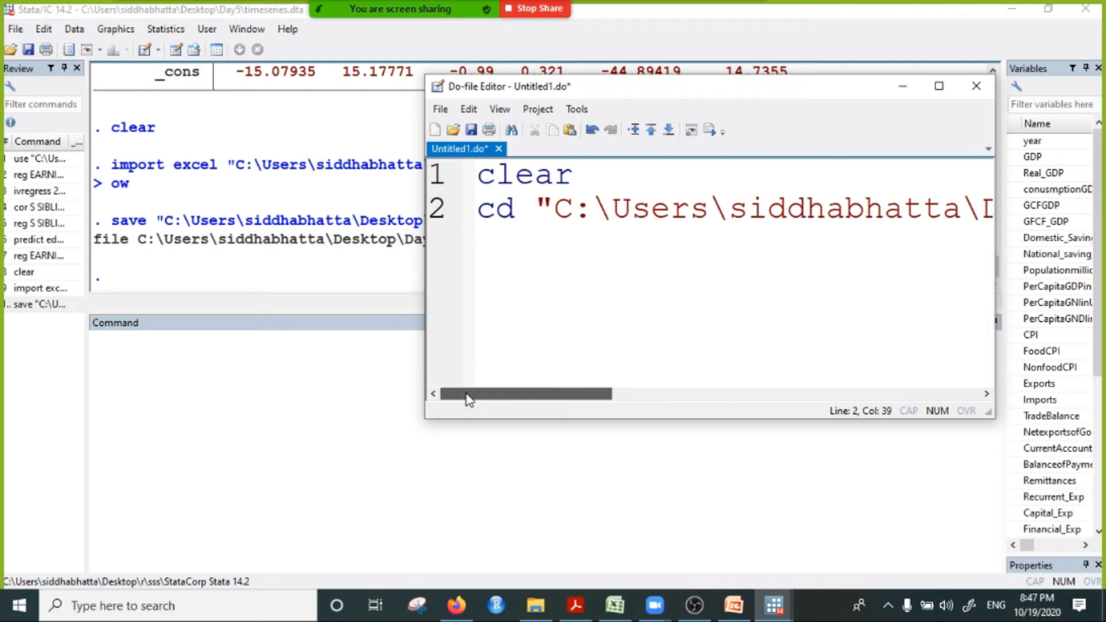
Step: Run the do-file's clear line and cd line separately to make Day5 the working directory, and minimize the editor
click(433, 174)
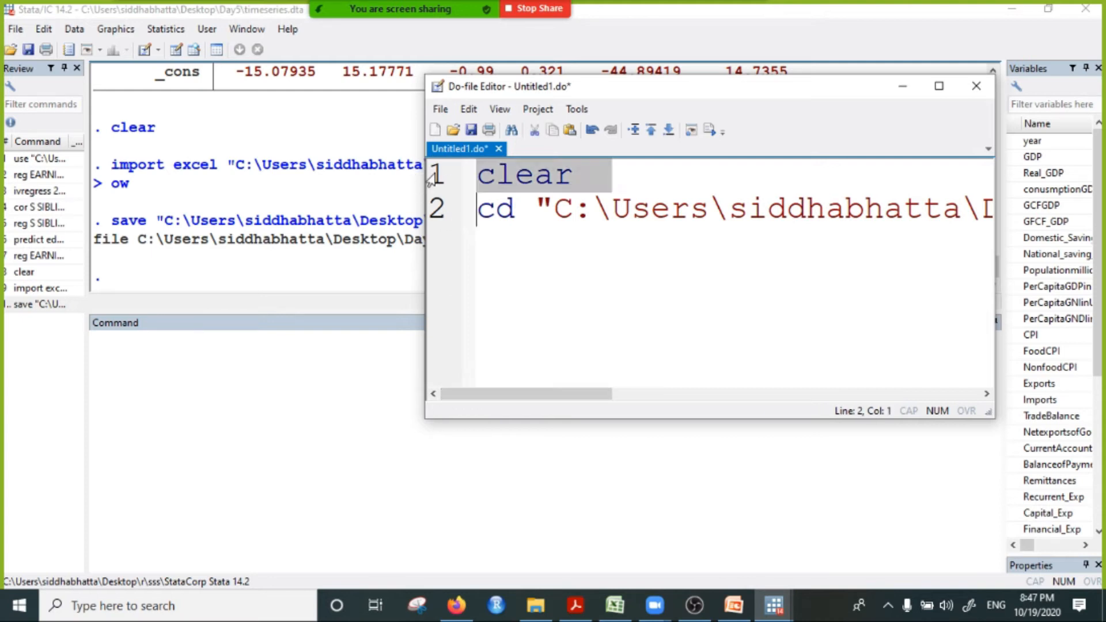
click(710, 130)
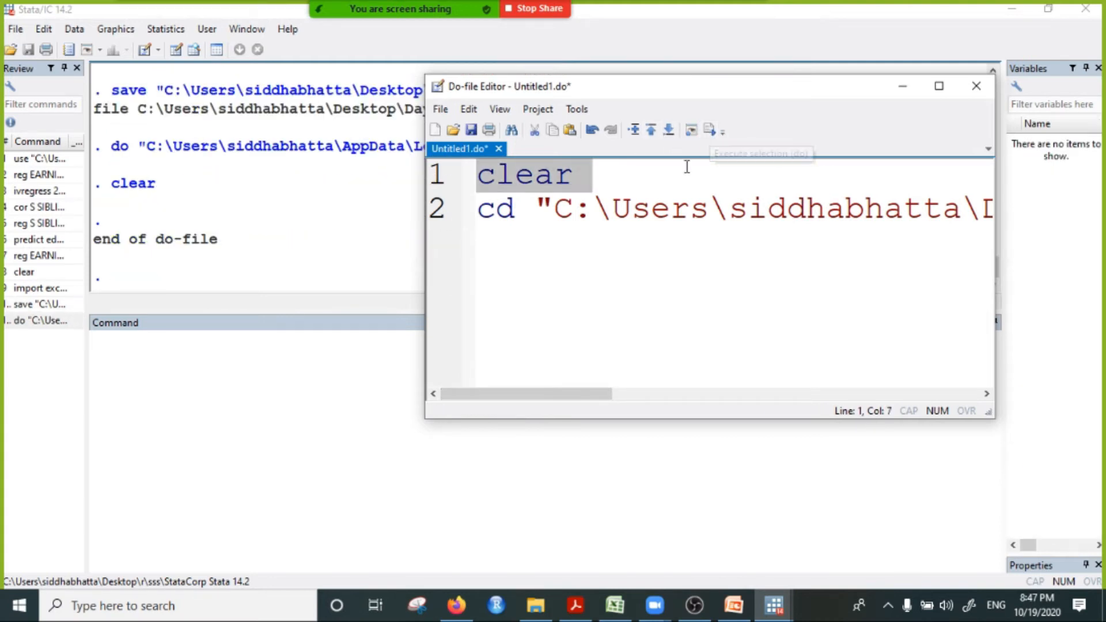
click(436, 213)
drag(657, 399, 511, 395)
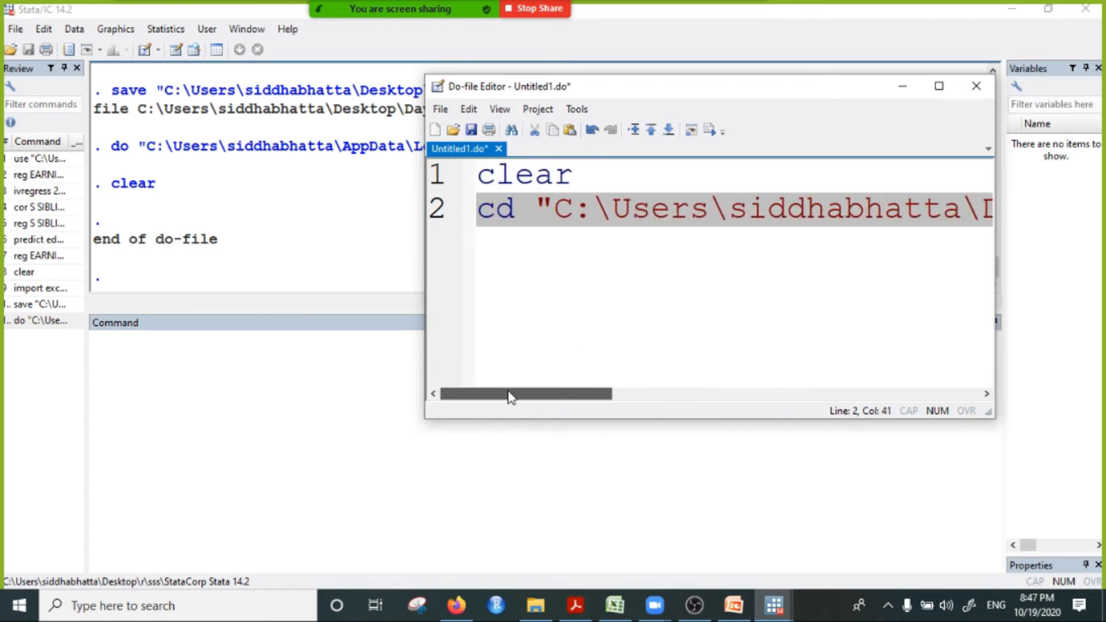
drag(553, 218, 947, 223)
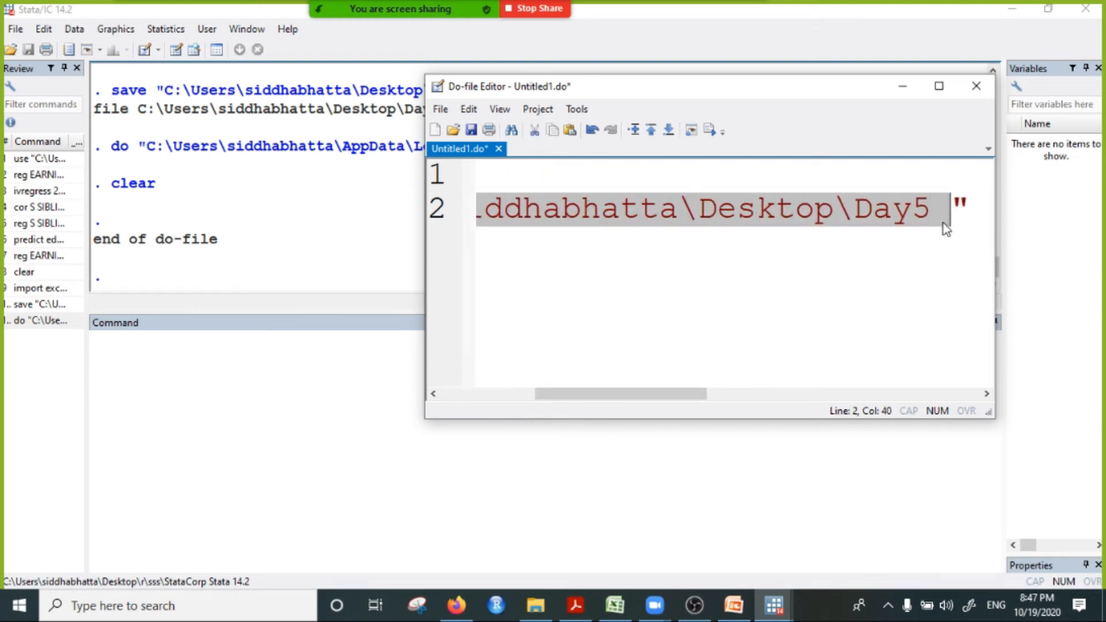
key(shift+End)
click(717, 131)
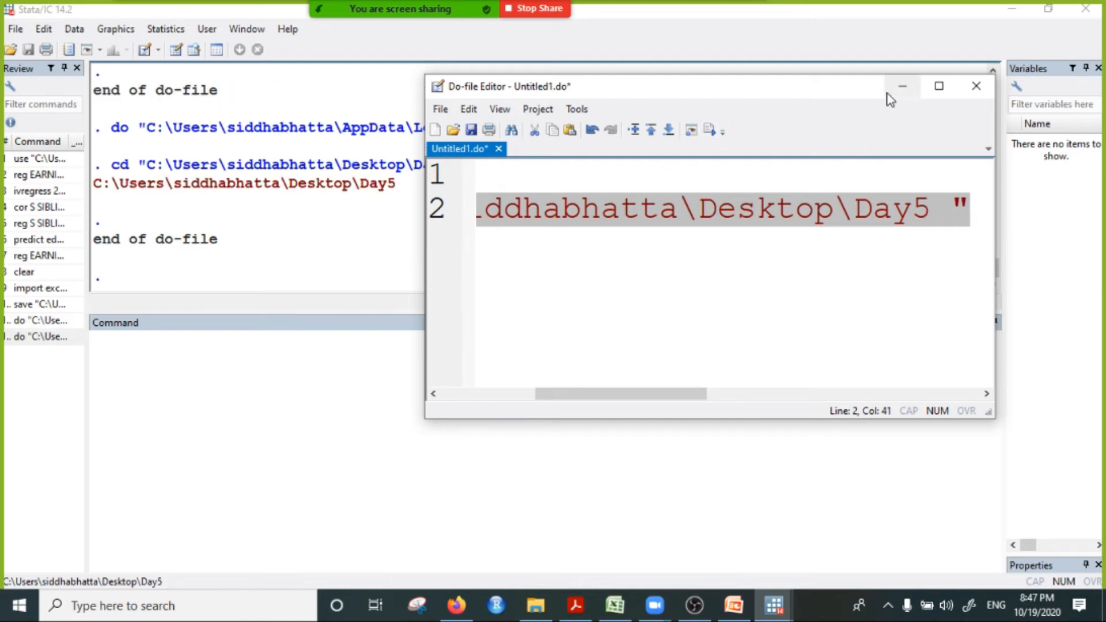
click(902, 87)
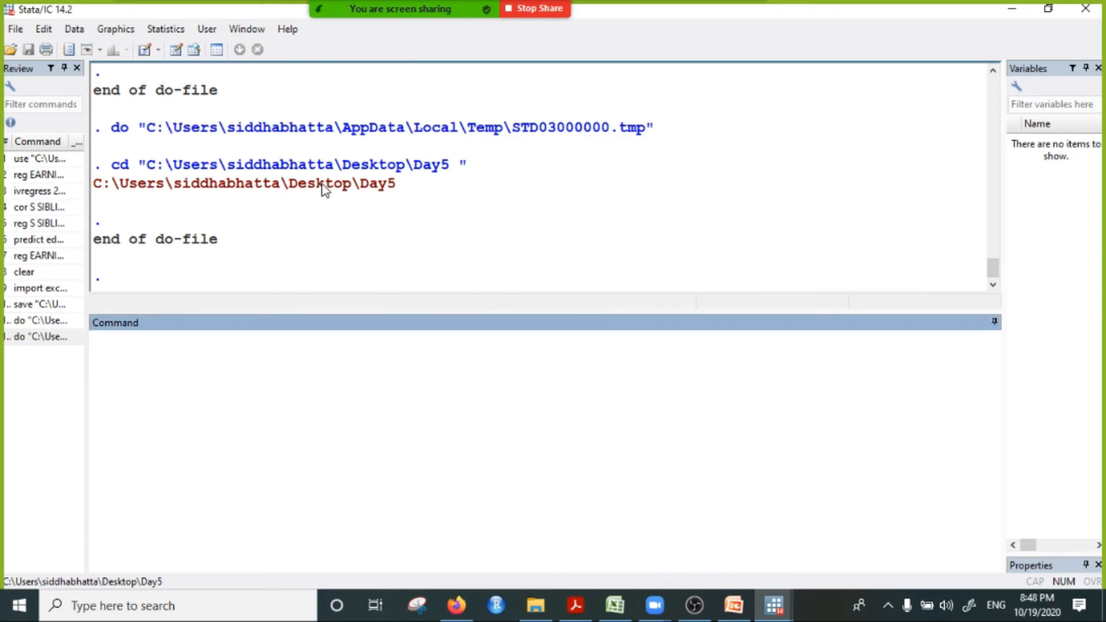
Step: Open the timeseries.dta dataset from the Day5 folder in Stata
click(15, 29)
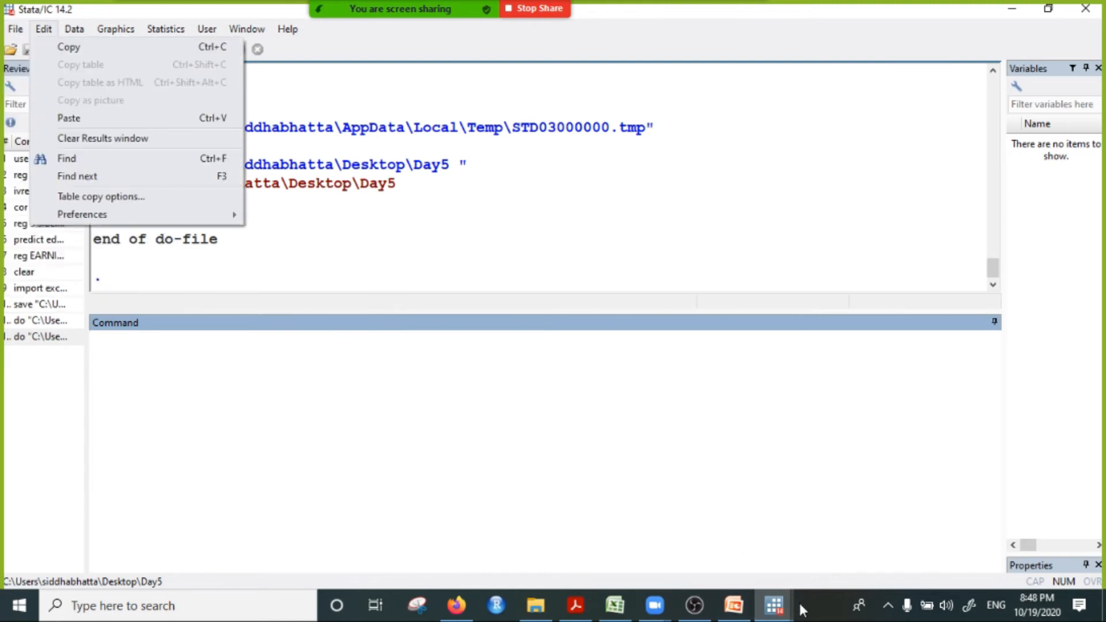
mouse_move(15, 27)
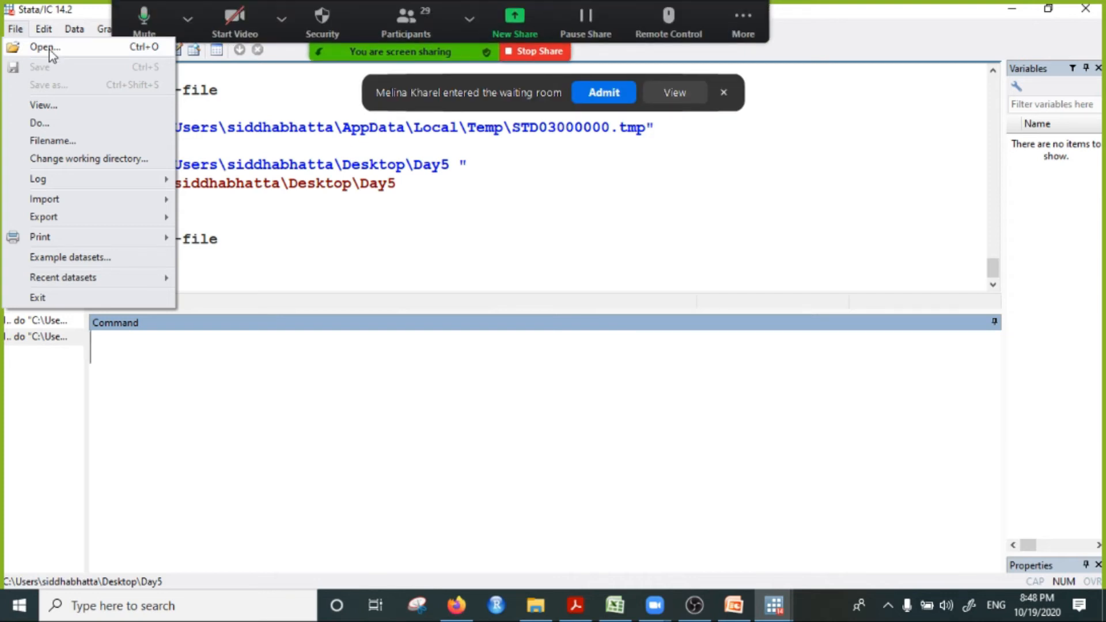
click(16, 28)
click(17, 28)
click(45, 52)
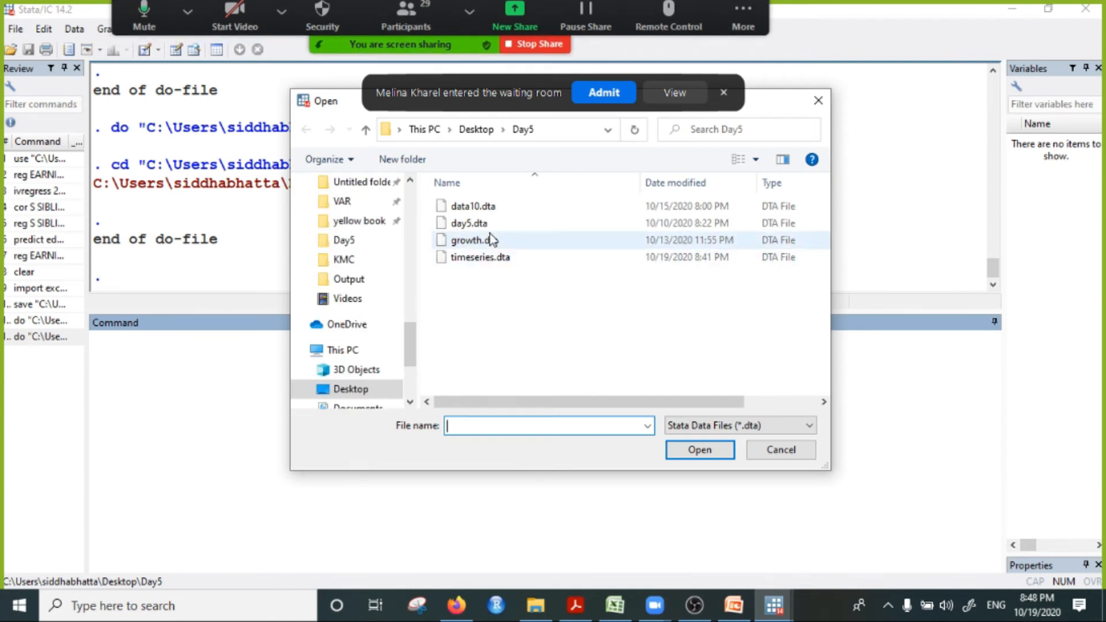
click(489, 259)
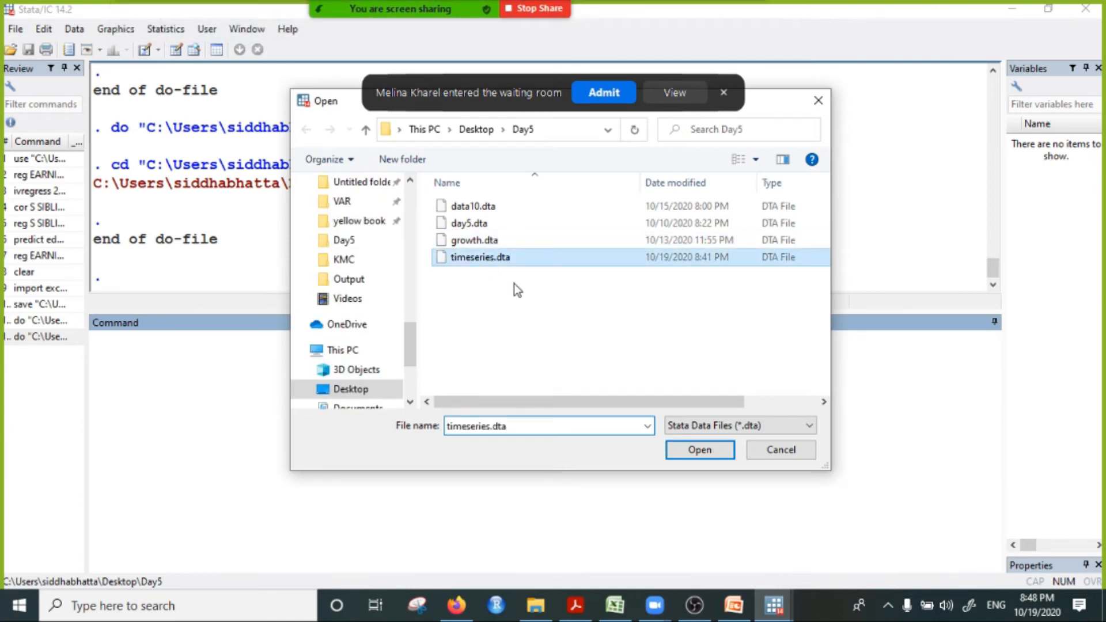
click(694, 450)
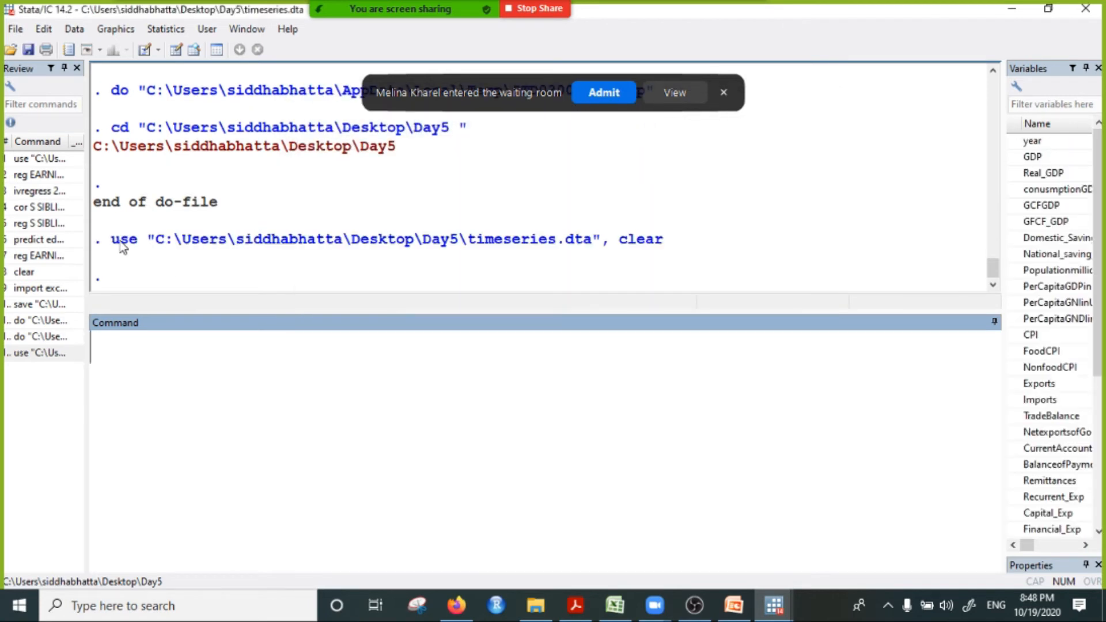
Step: Copy the use command that loaded timeseries.dta from the results output
click(121, 247)
drag(102, 240, 677, 252)
right_click(532, 240)
click(593, 251)
Step: Paste the copied use command as line 3 of the do-file and remove its leading space
click(775, 607)
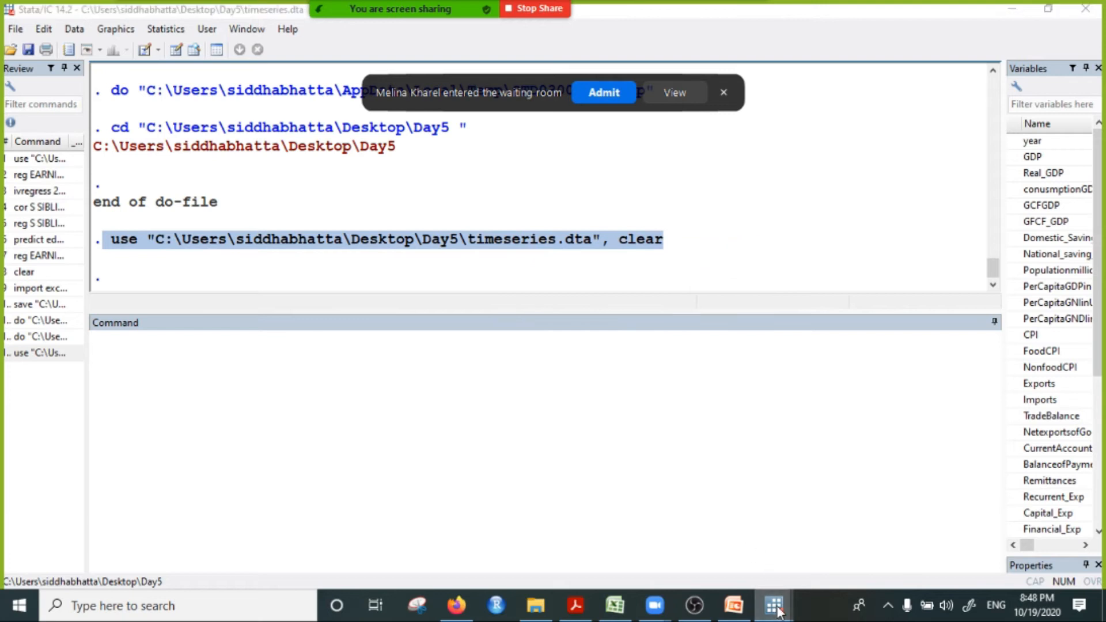
click(927, 542)
drag(597, 394, 427, 367)
click(497, 244)
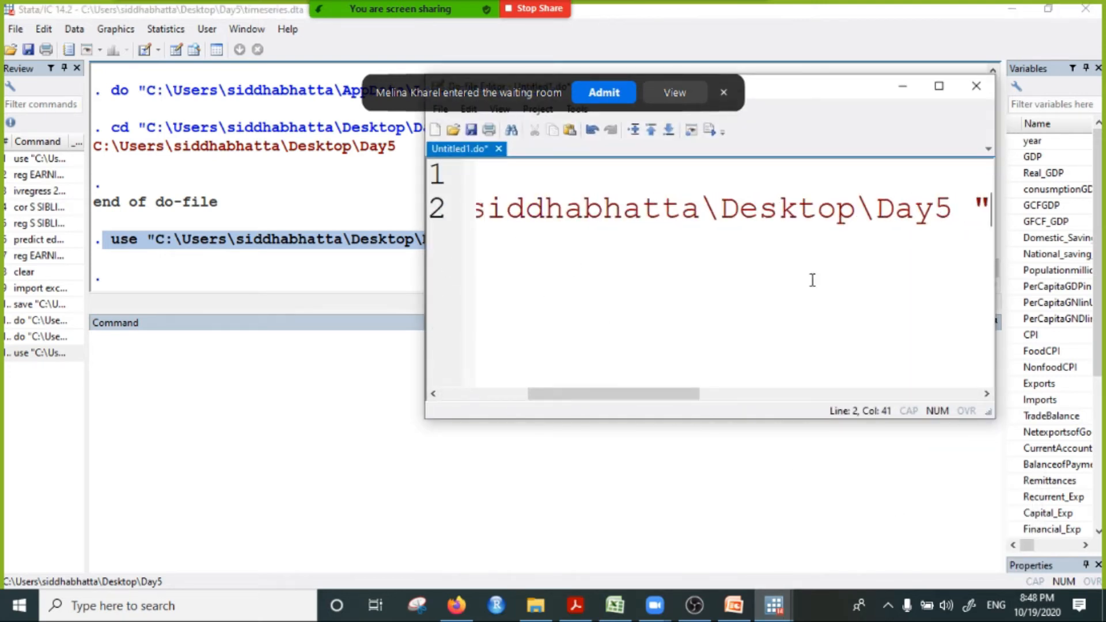
key(Return)
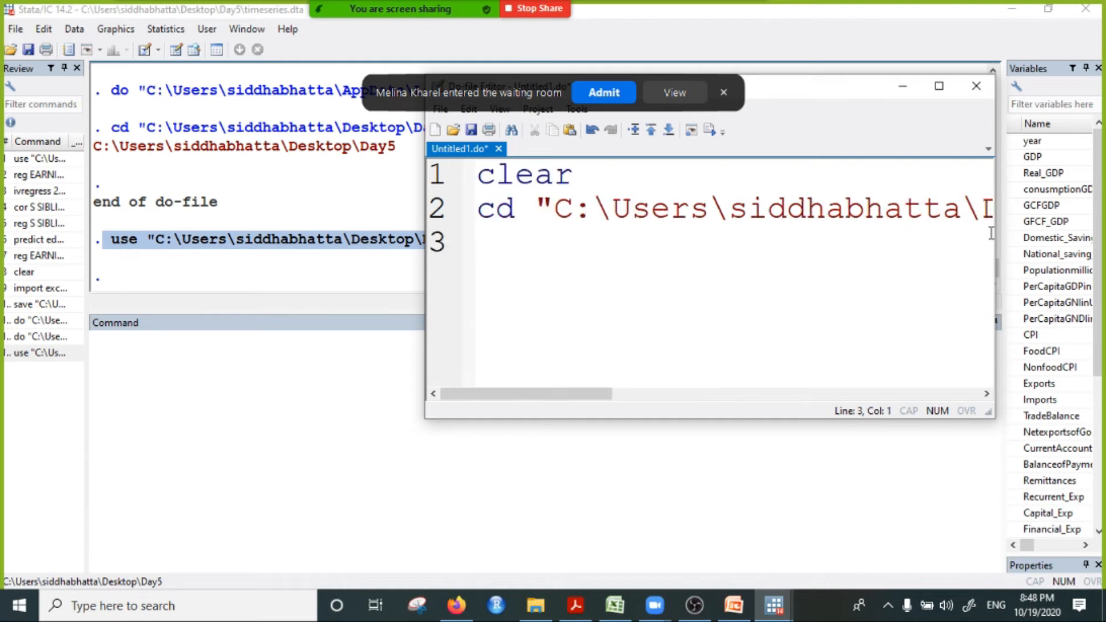
key(ctrl+v)
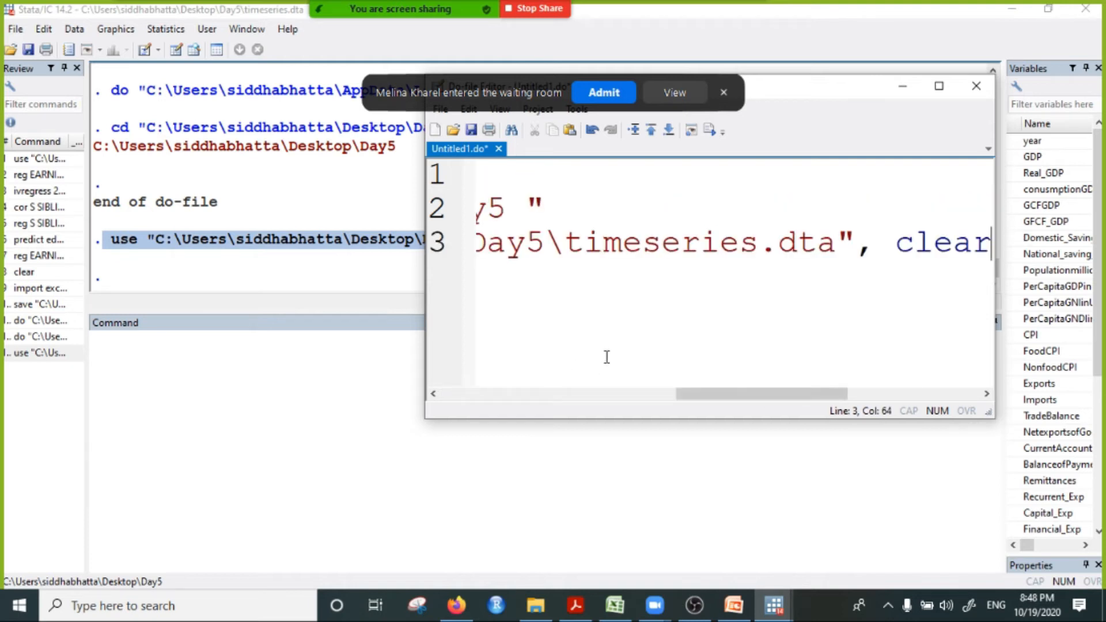
drag(748, 396, 466, 407)
click(496, 254)
key(BackSpace)
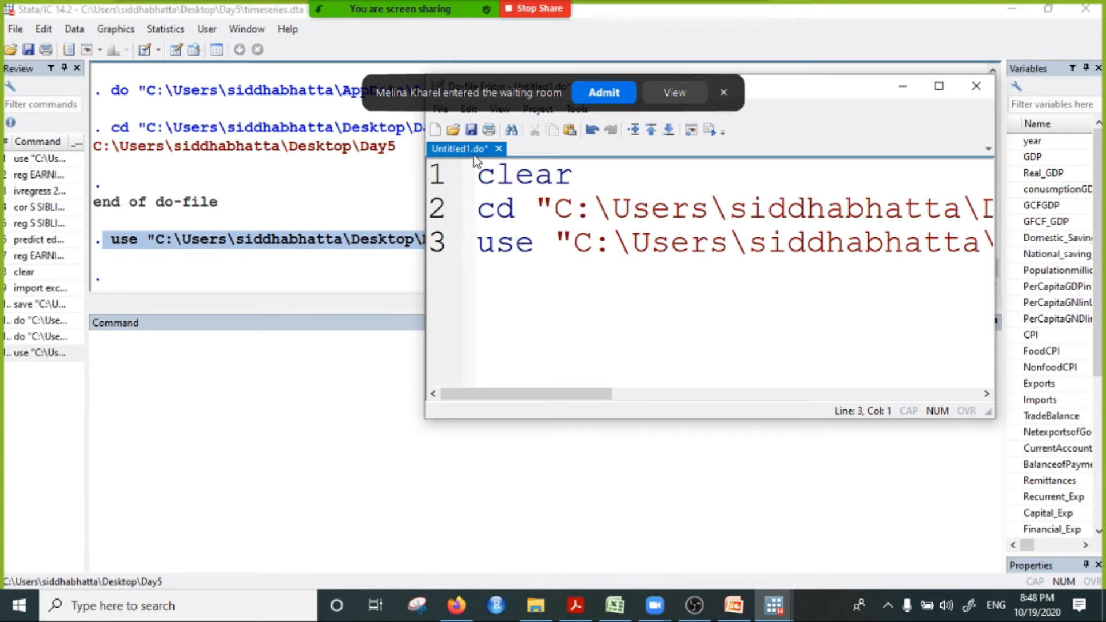
Step: Save the do-file in the Day5 folder as timeseies, admitting the participant waiting to join the Zoom meeting
click(470, 129)
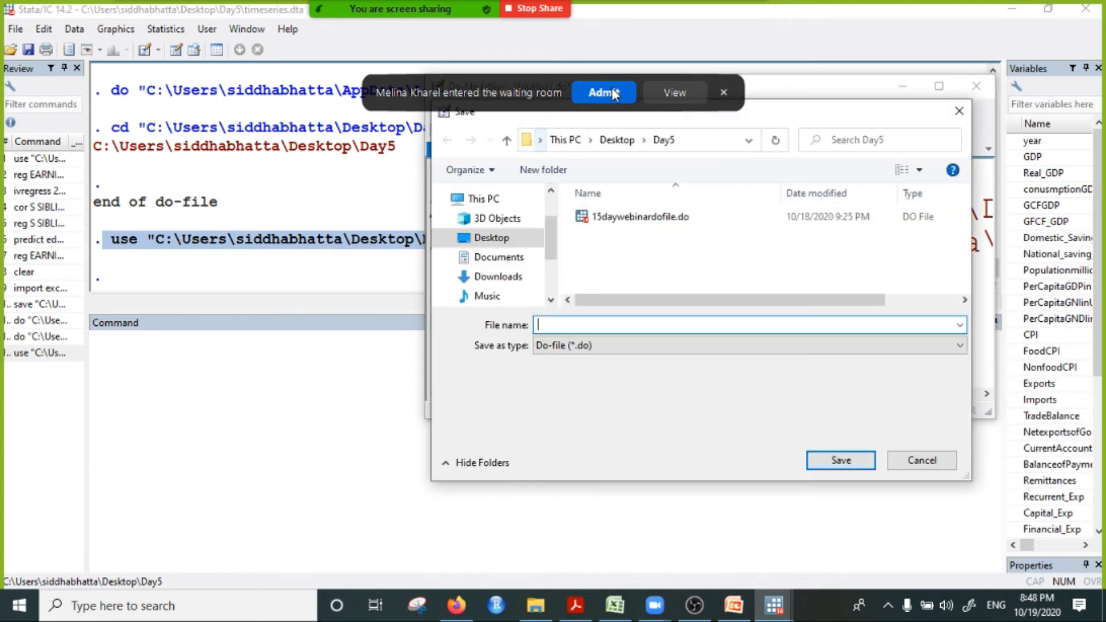
click(603, 90)
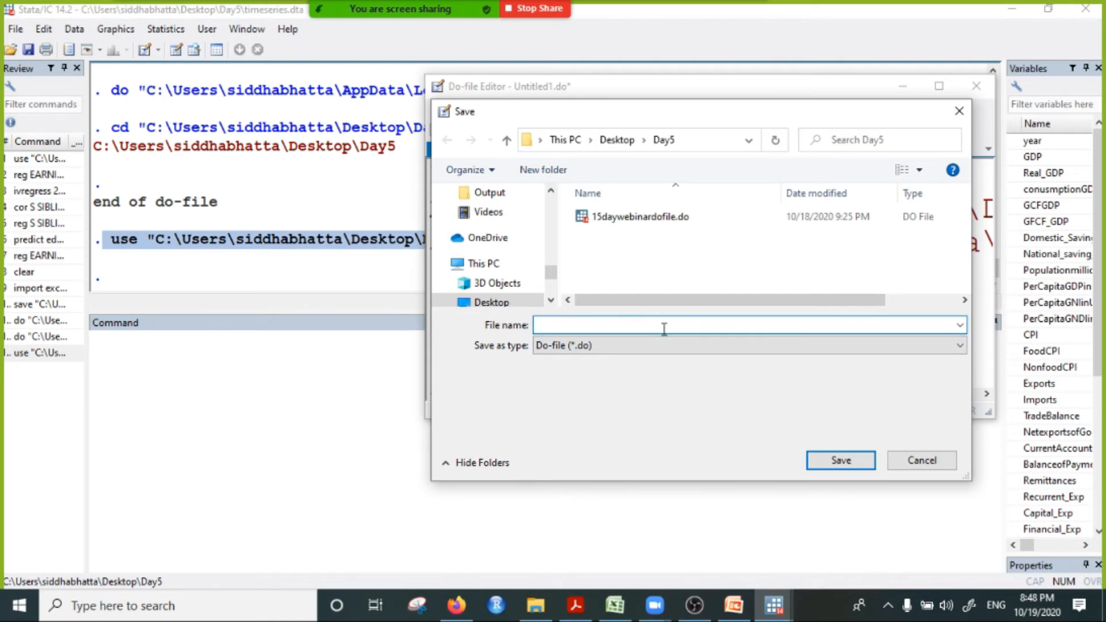
text(tim)
text(eies)
key(Return)
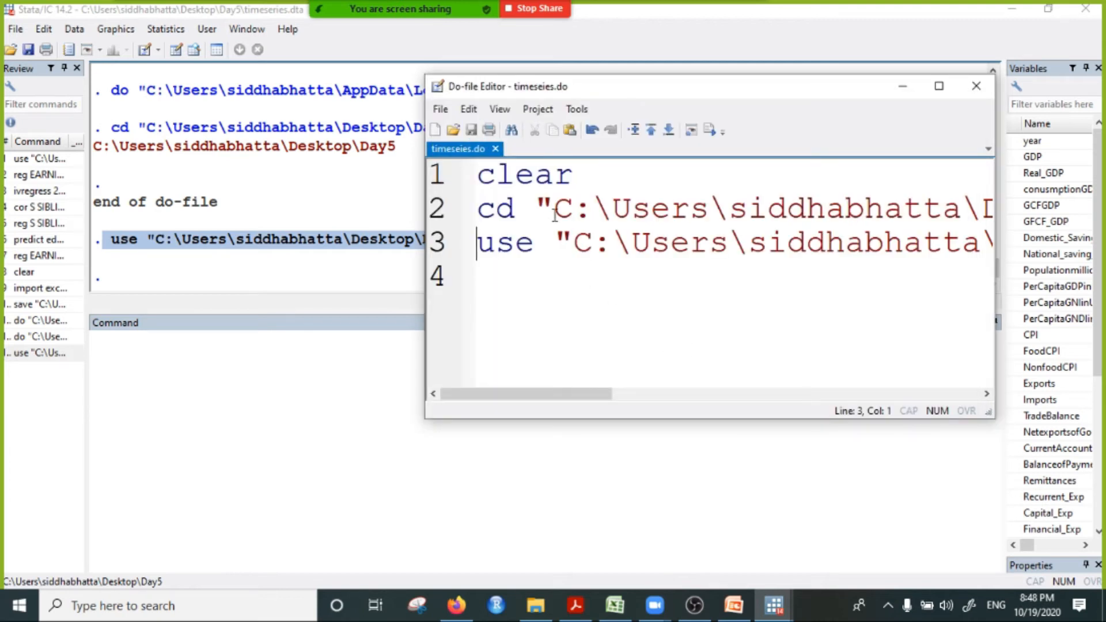
Step: Highlight the folder path in the cd command on line 2 of the do-file to point it out
click(552, 192)
click(571, 208)
drag(554, 208, 894, 207)
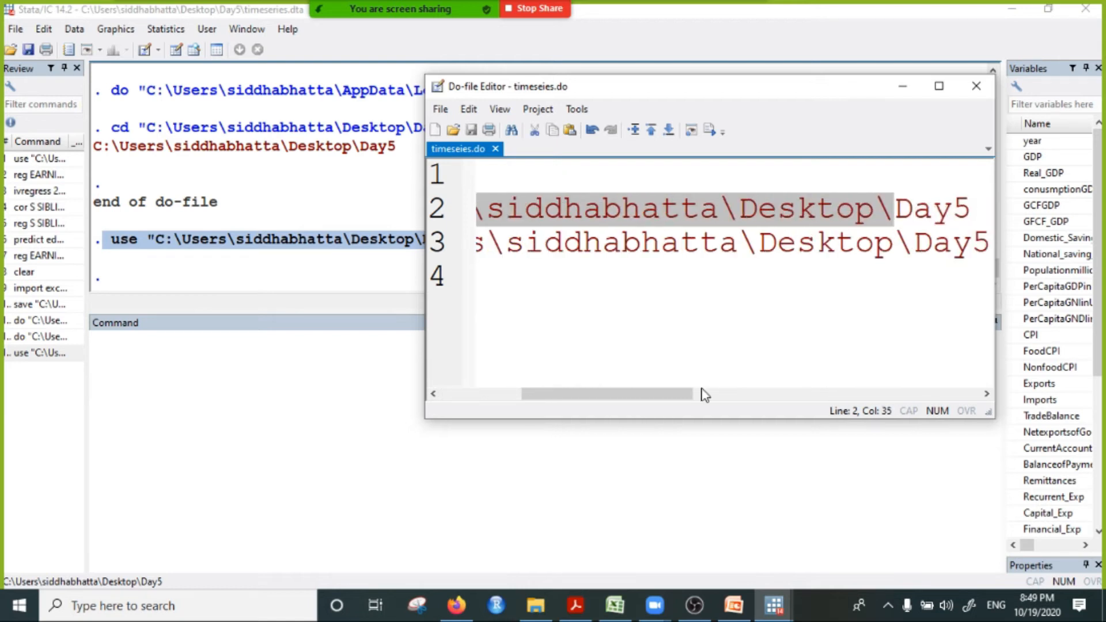
drag(632, 395, 412, 390)
Step: Add the comment "//to declare time series data" on line 4 of the do-file and start a new line below it
click(492, 277)
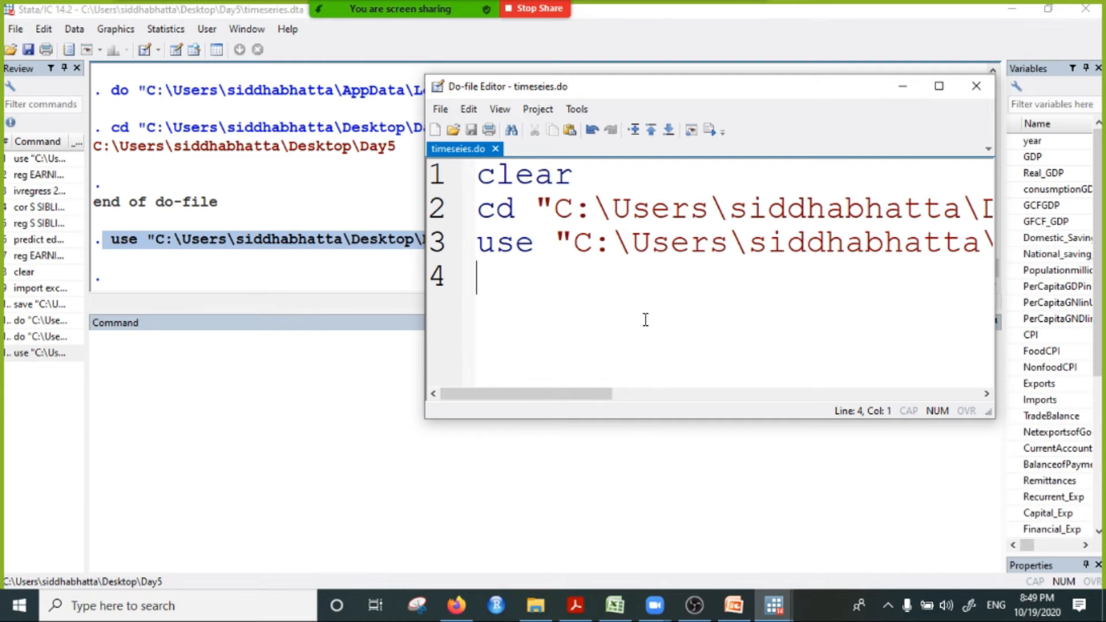
text(# to )
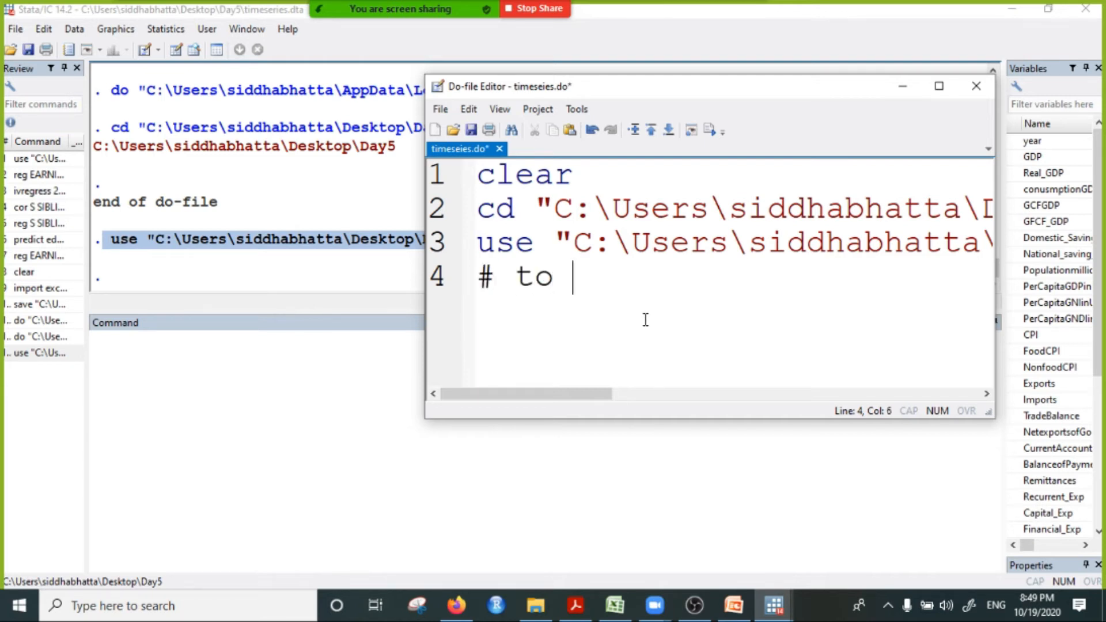
text(de)
key(BackSpace)
key(BackSpace)
key(BackSpace)
key(BackSpace)
key(BackSpace)
key(BackSpace)
key(BackSpace)
text(//)
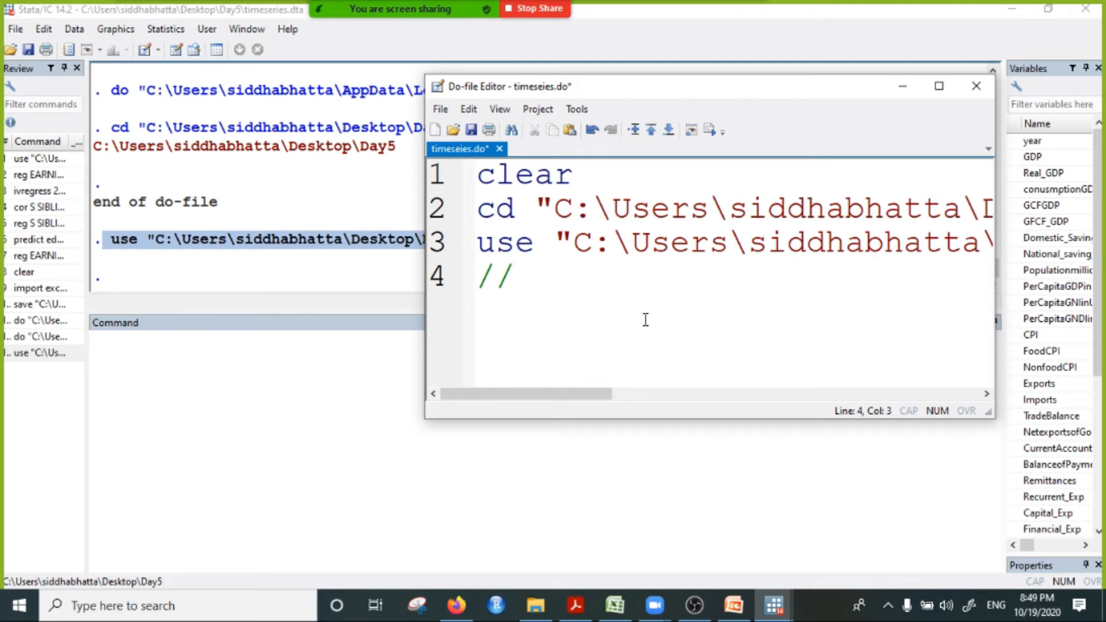
text(to de)
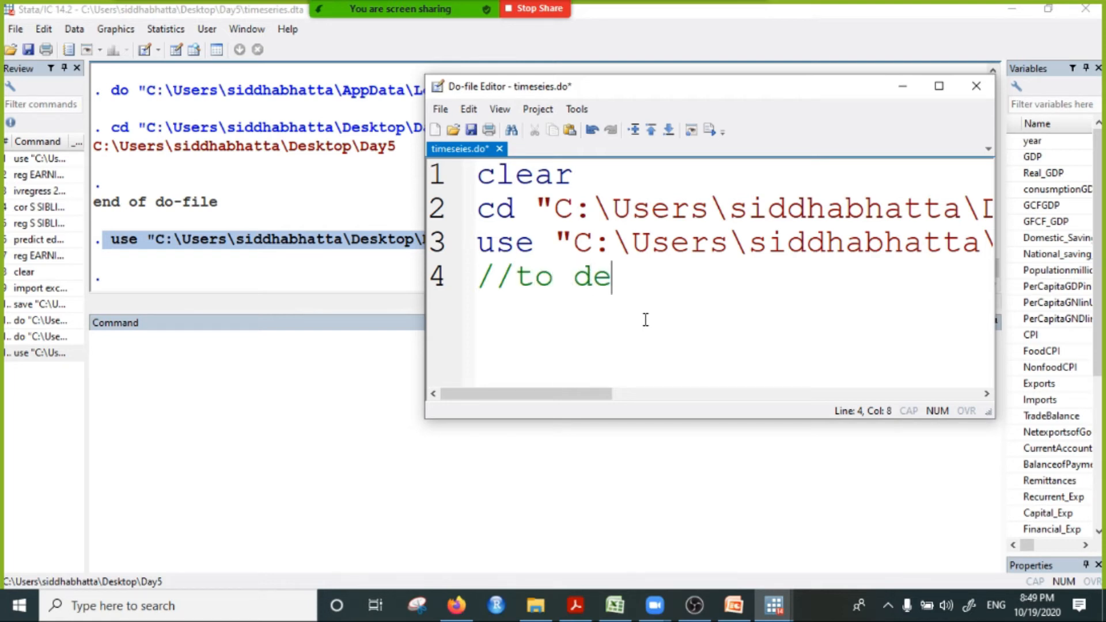
text(clare t)
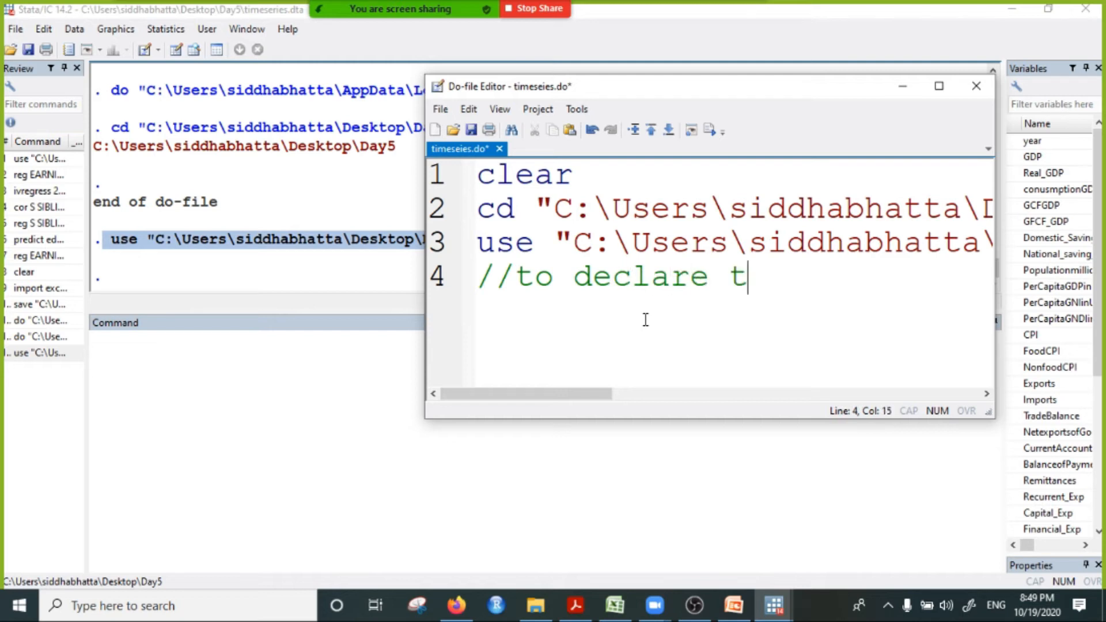
text(ime serie)
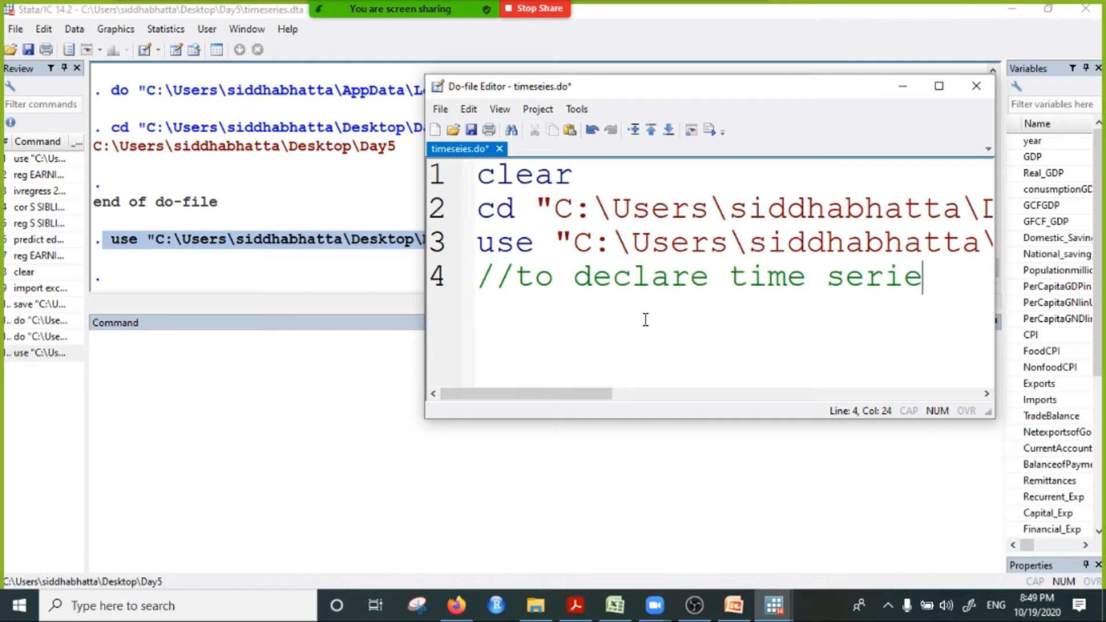
text(s data)
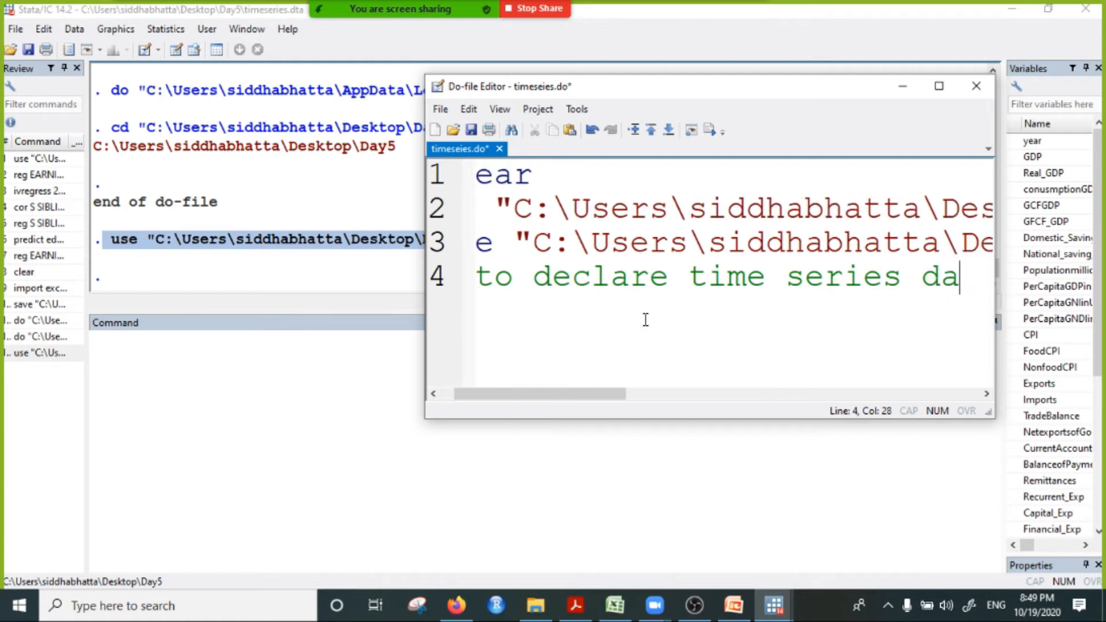
drag(524, 394, 631, 286)
key(Return)
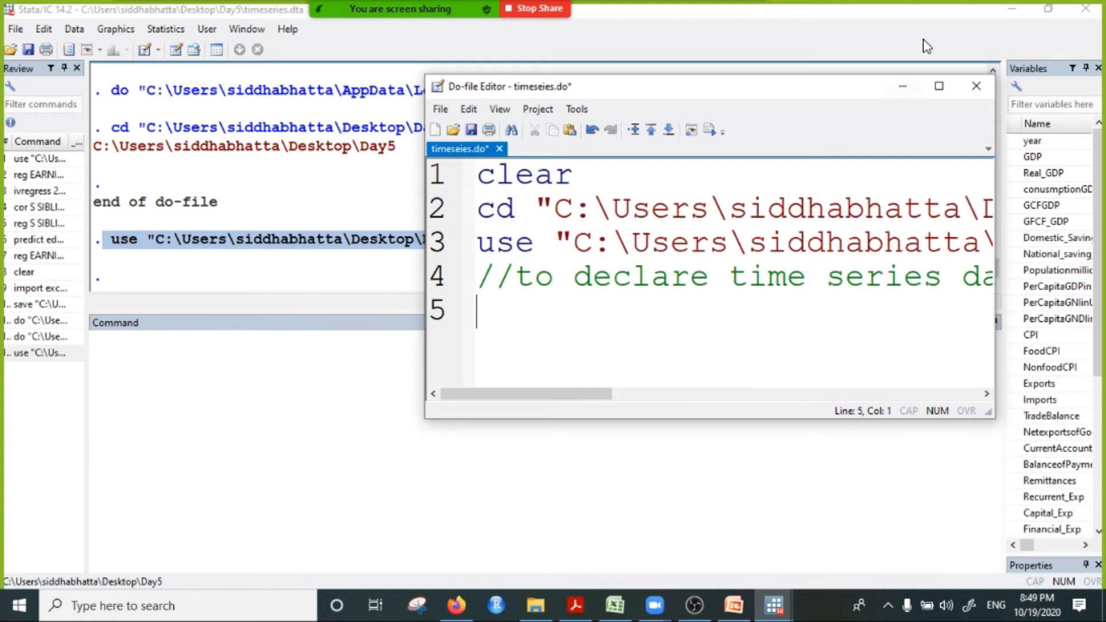
Step: Maximize the do-file editor and begin line 5 with the tsset command
click(939, 85)
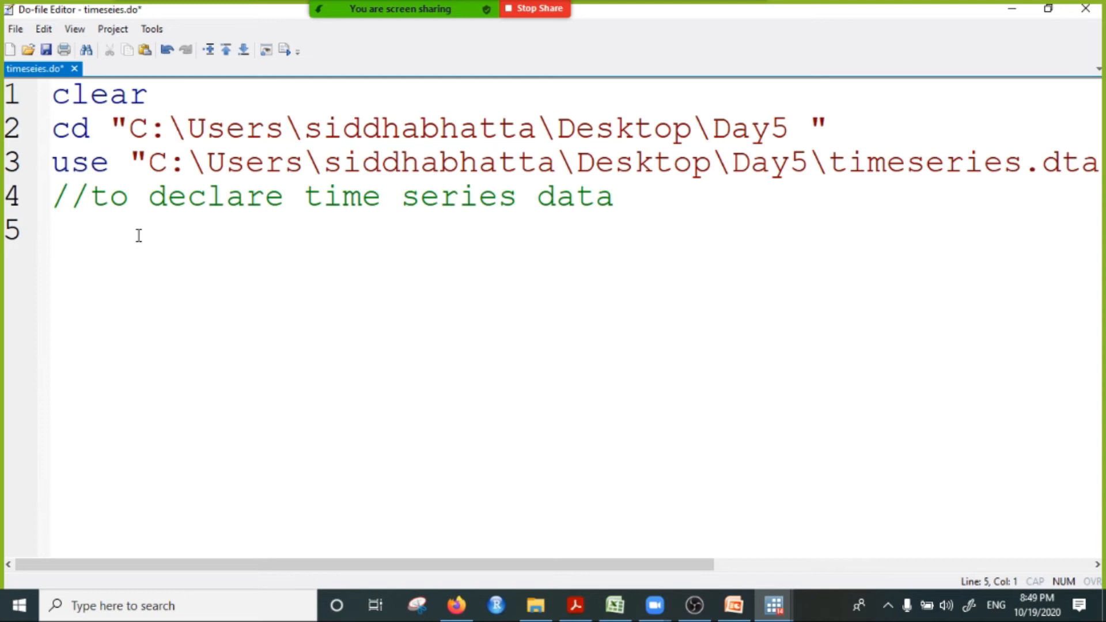
text(tsset)
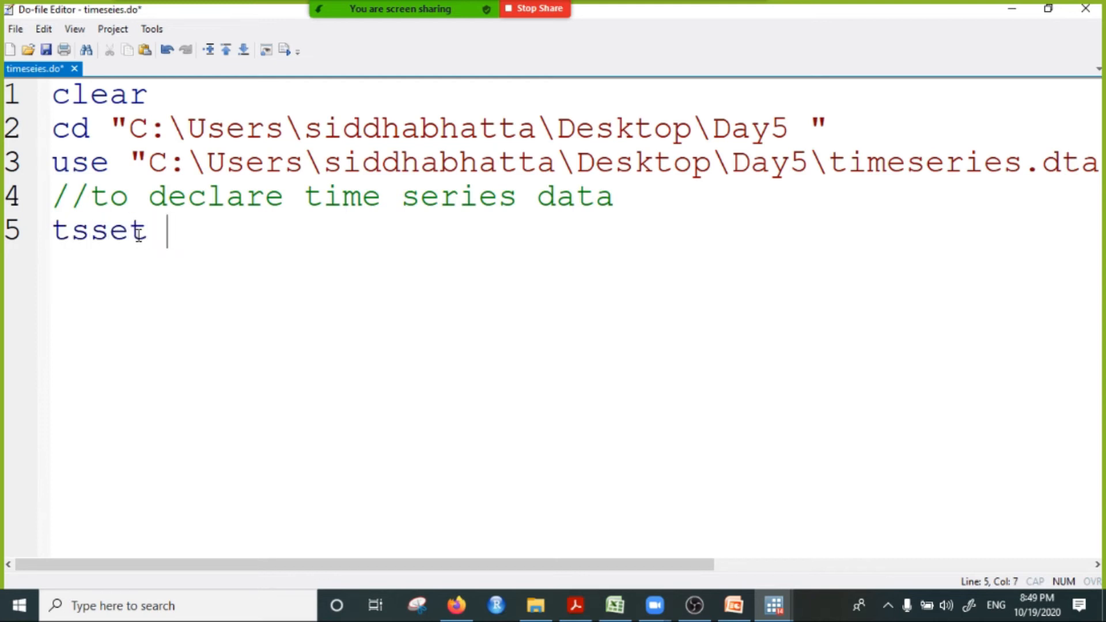
click(136, 232)
click(75, 235)
click(283, 274)
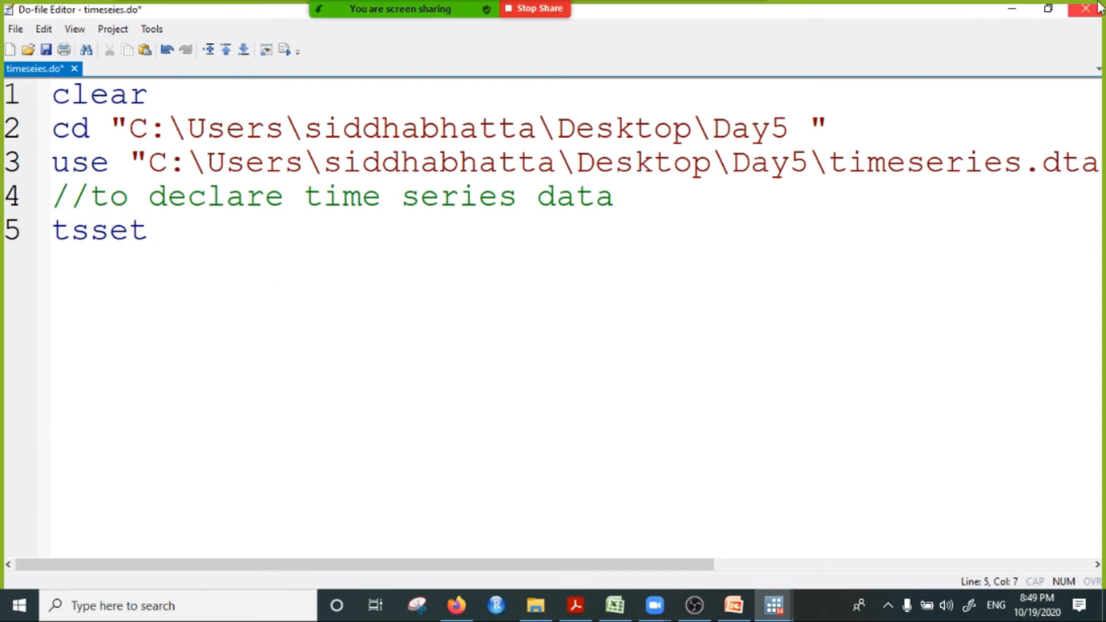
Step: Set the do-file editor aside and browse the dataset to examine its year column, closing the data view at the end
click(1048, 9)
click(917, 85)
click(192, 51)
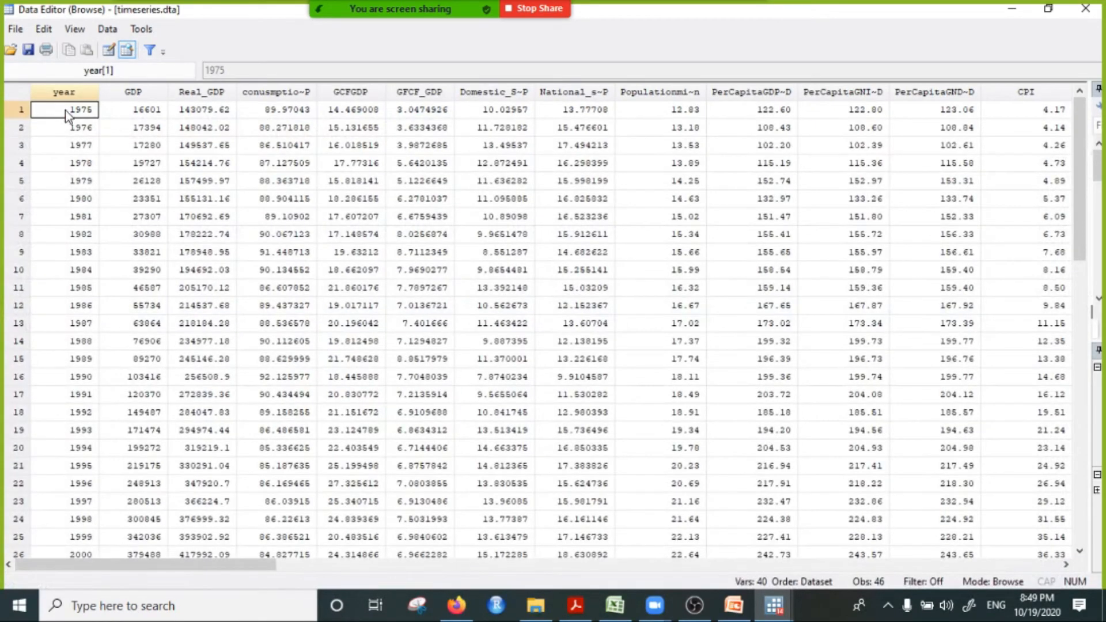
click(65, 93)
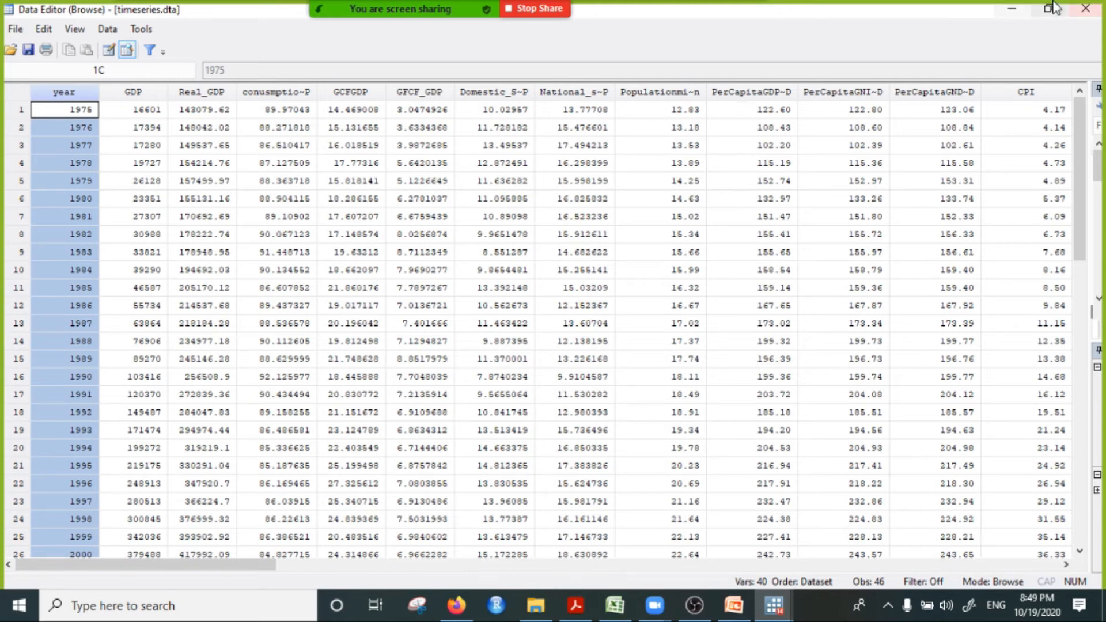
click(1085, 8)
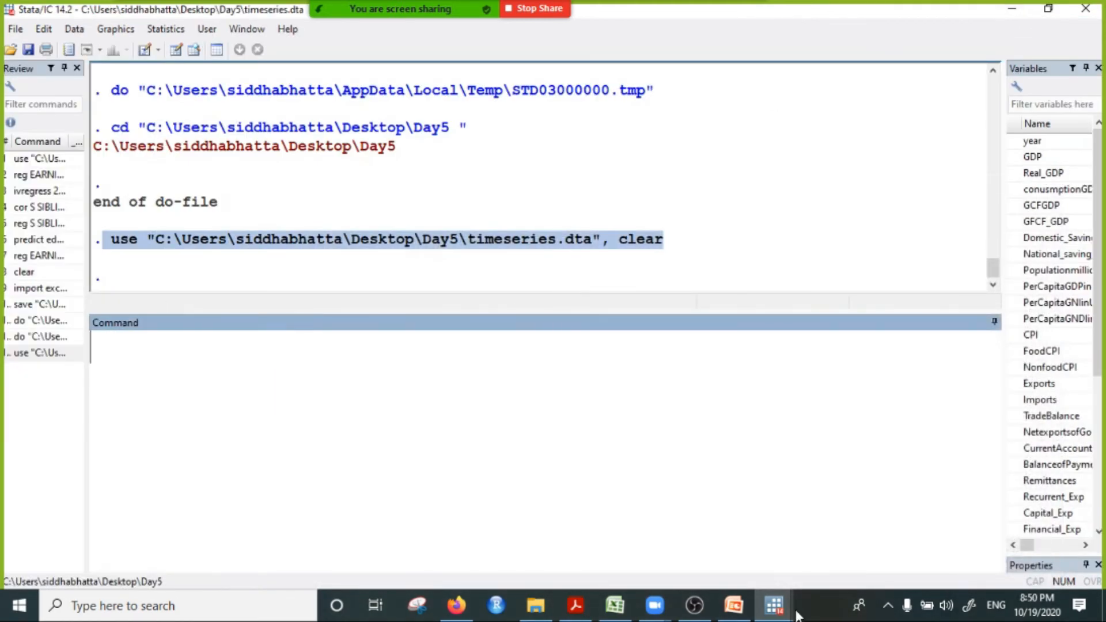
Step: Complete line 5 of the do-file as tsset year and execute only that line, admitting the participant in the Zoom waiting room
click(774, 604)
click(929, 553)
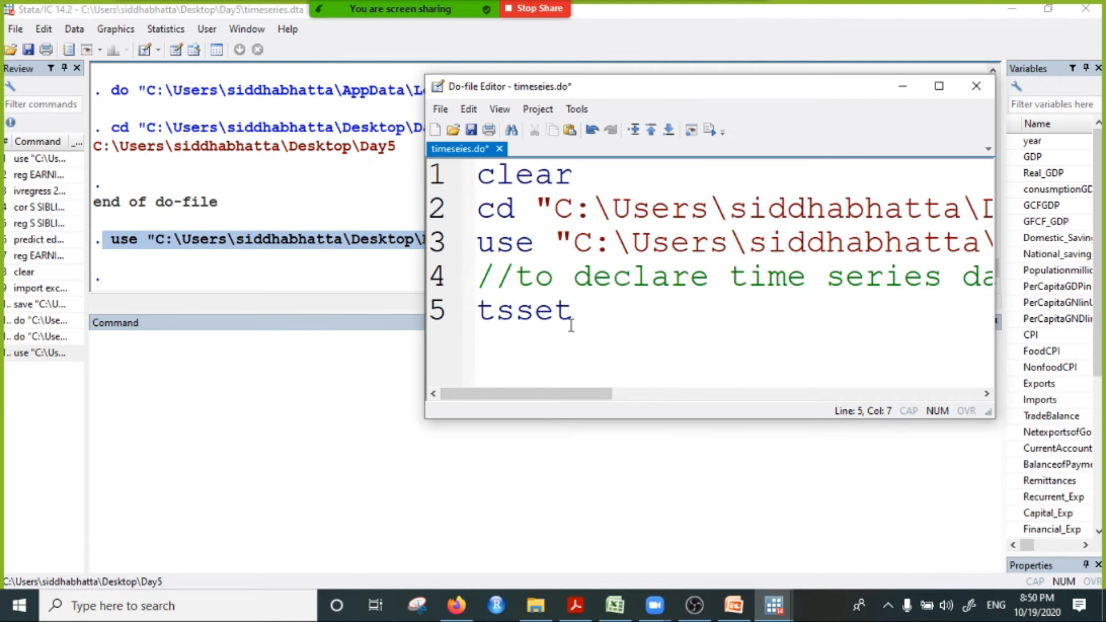
text(year)
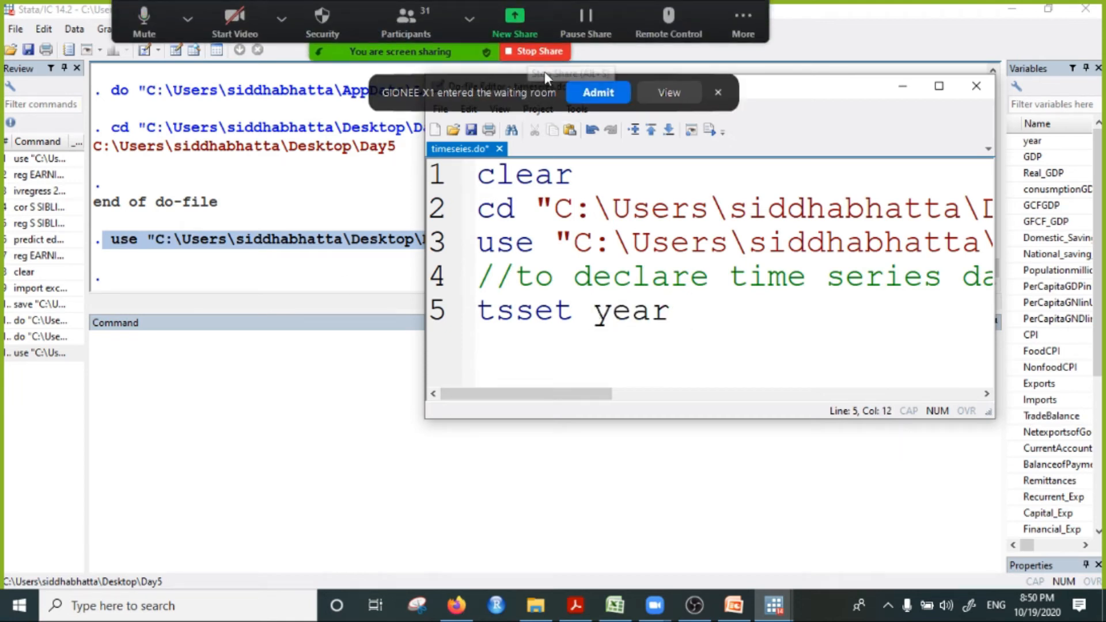
click(593, 93)
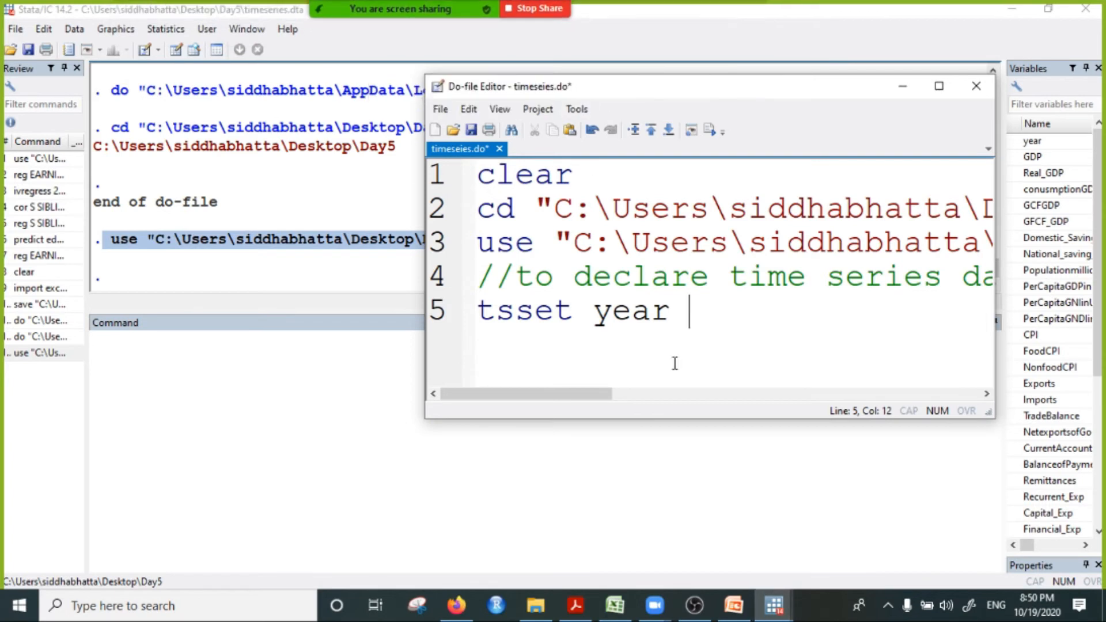
drag(689, 314, 401, 318)
click(709, 130)
Step: Copy all five lines of the do-file and send them to Everyone in the Zoom chat
click(701, 319)
drag(701, 319, 365, 175)
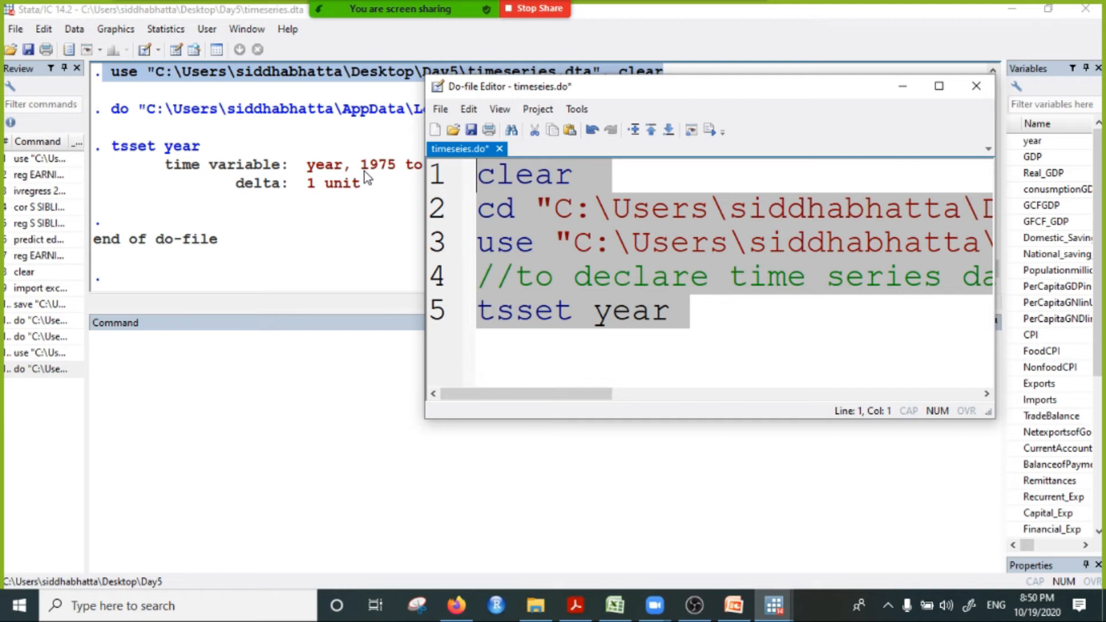
mouse_move(523, 14)
click(742, 22)
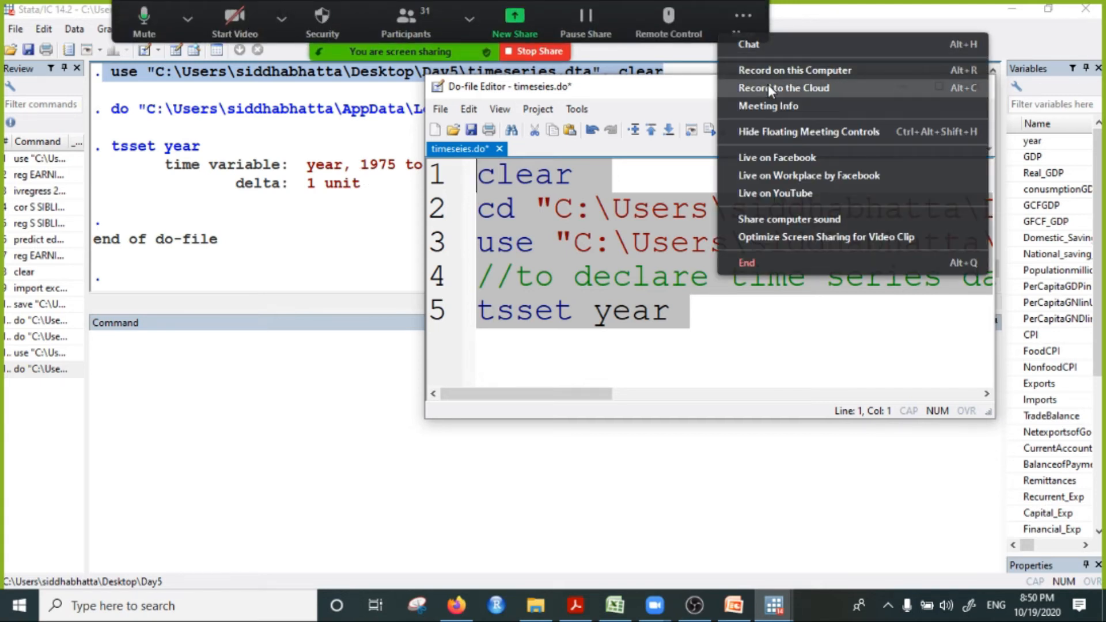
click(775, 43)
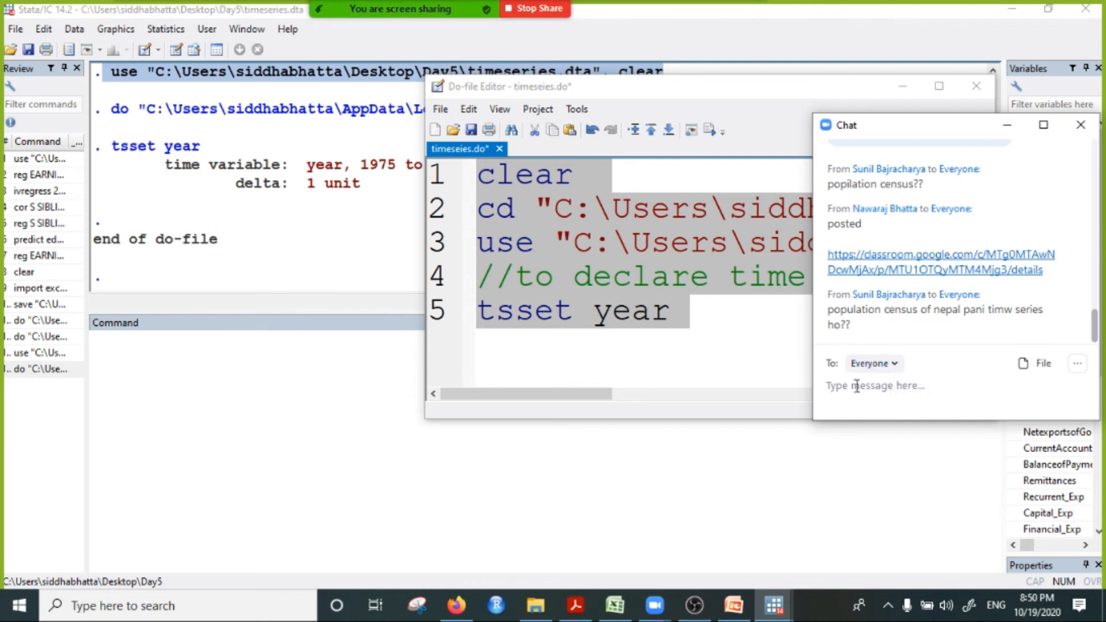
text(clear cd "C:\Users\siddhabhatta\Desktop\Day5 " use "C:\Users\siddhabhatta\Desktop\Day5\timeseries.dta", clear //to declare time series data tsset year)
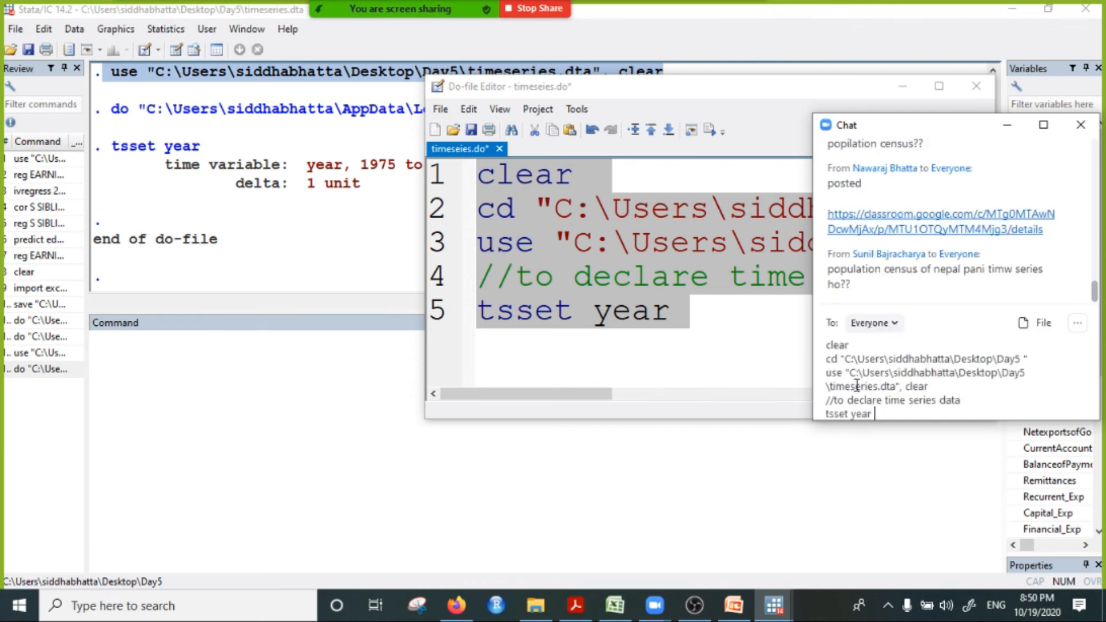
key(Return)
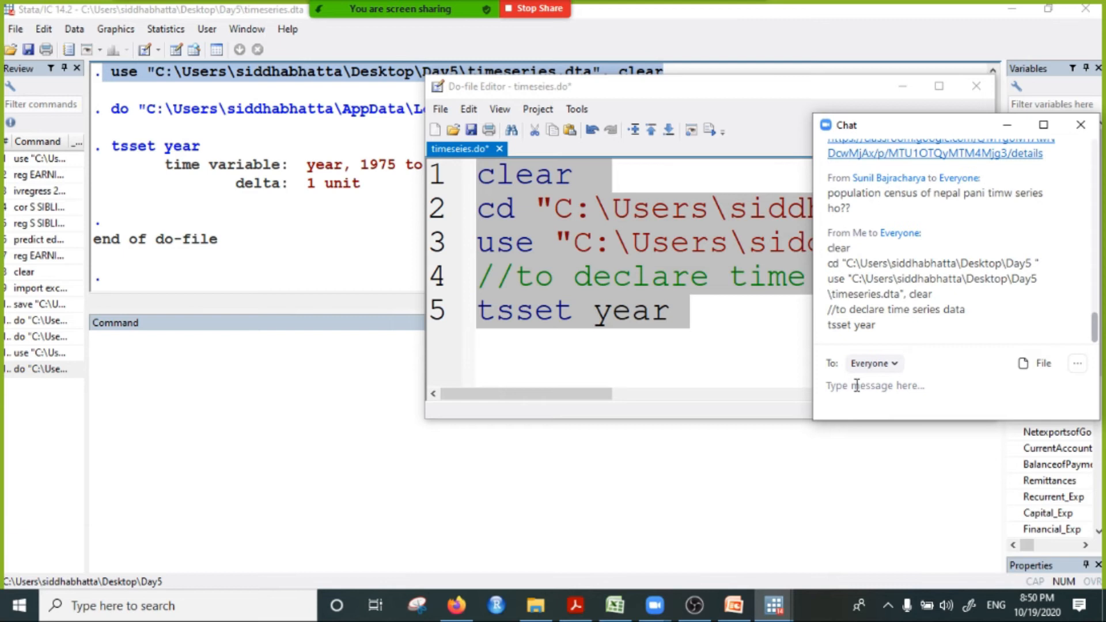
click(1007, 124)
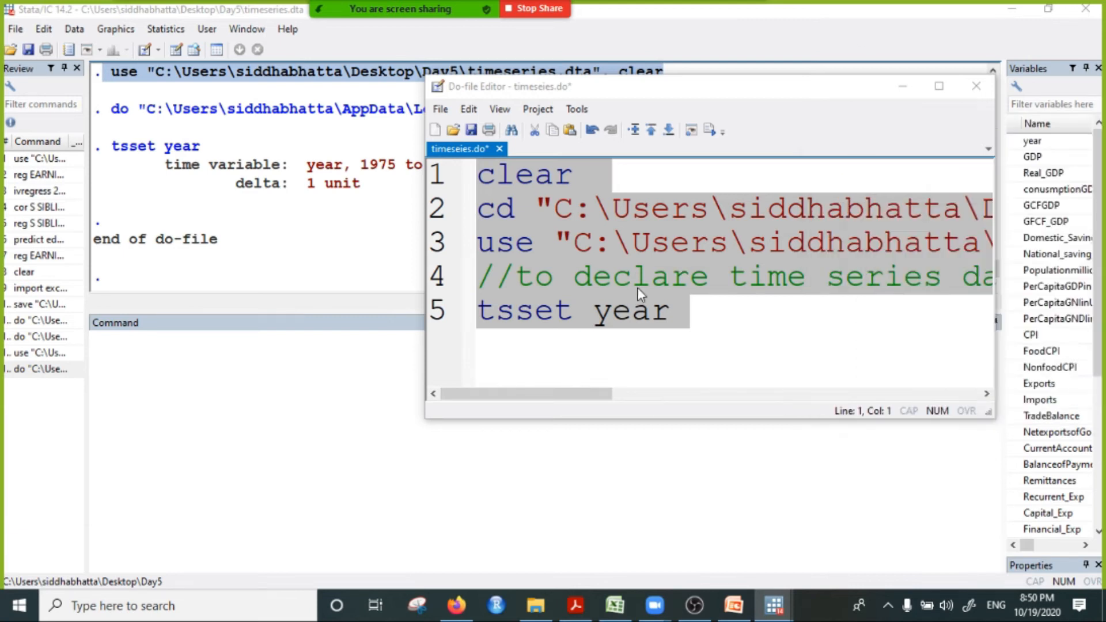
Step: Copy the sent commands from the Zoom chat and paste them into Stata's Command window, minimizing the chat
mouse_move(626, 3)
click(743, 19)
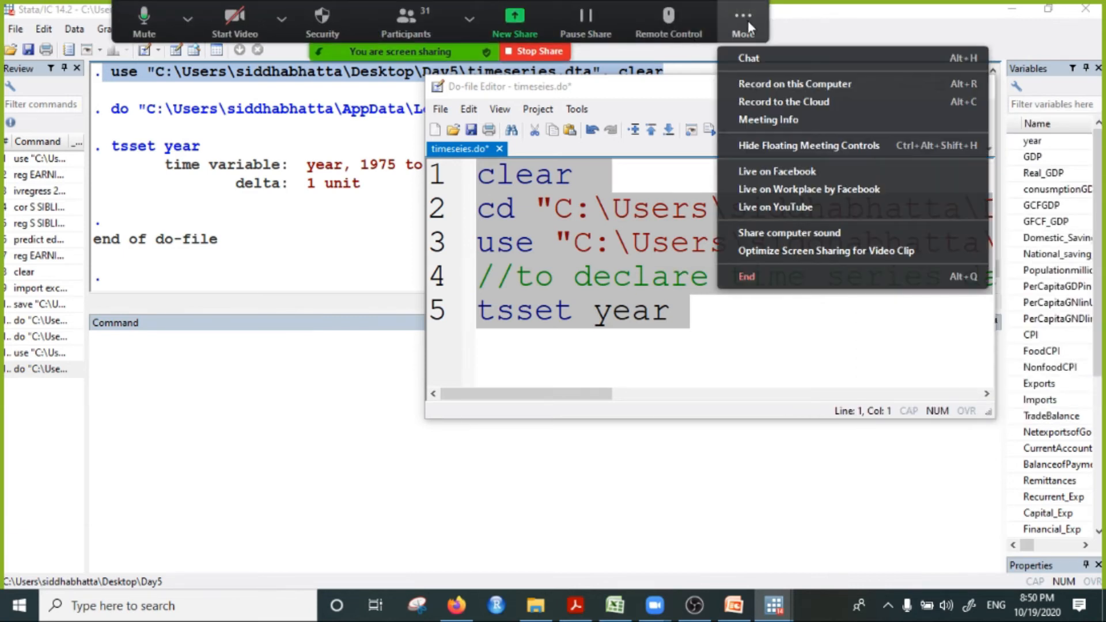
click(760, 58)
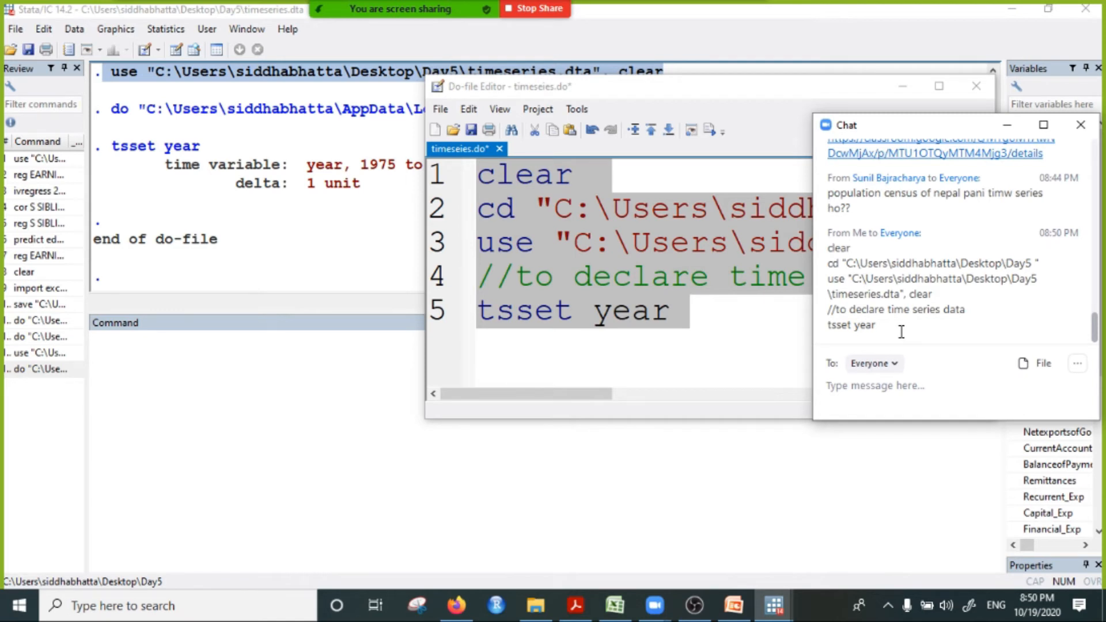
drag(901, 331, 827, 247)
right_click(869, 276)
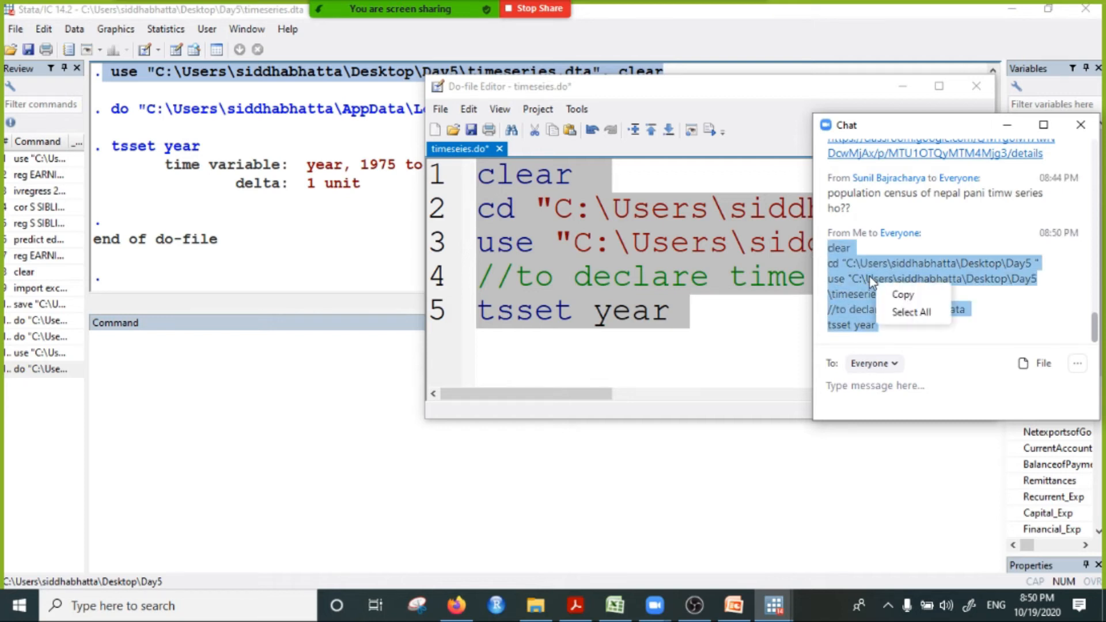
click(902, 294)
click(316, 510)
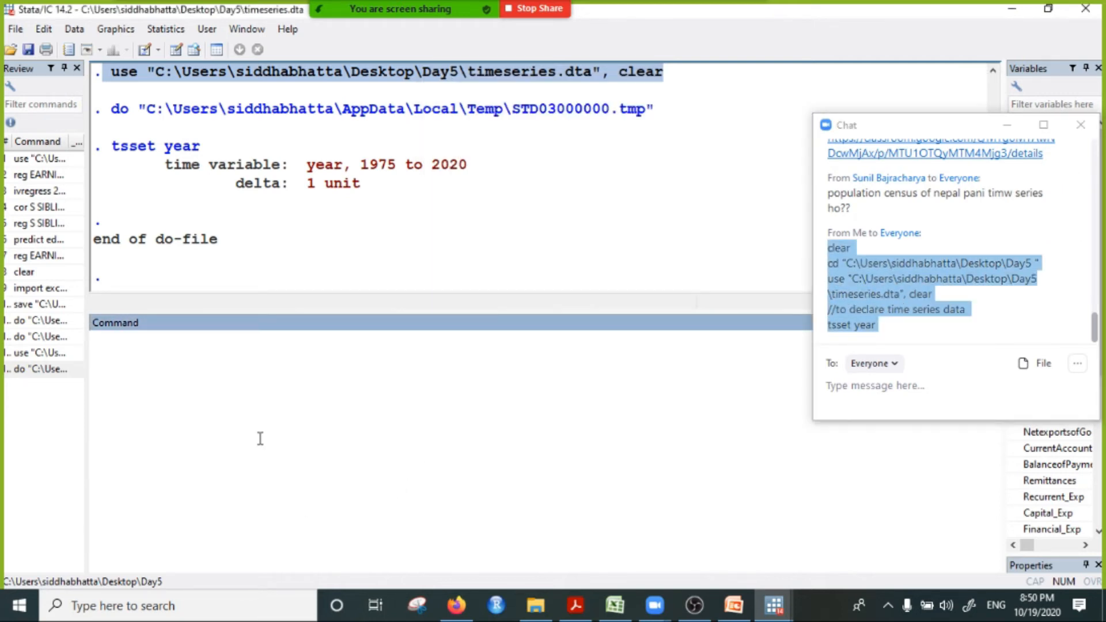
key(ctrl+v)
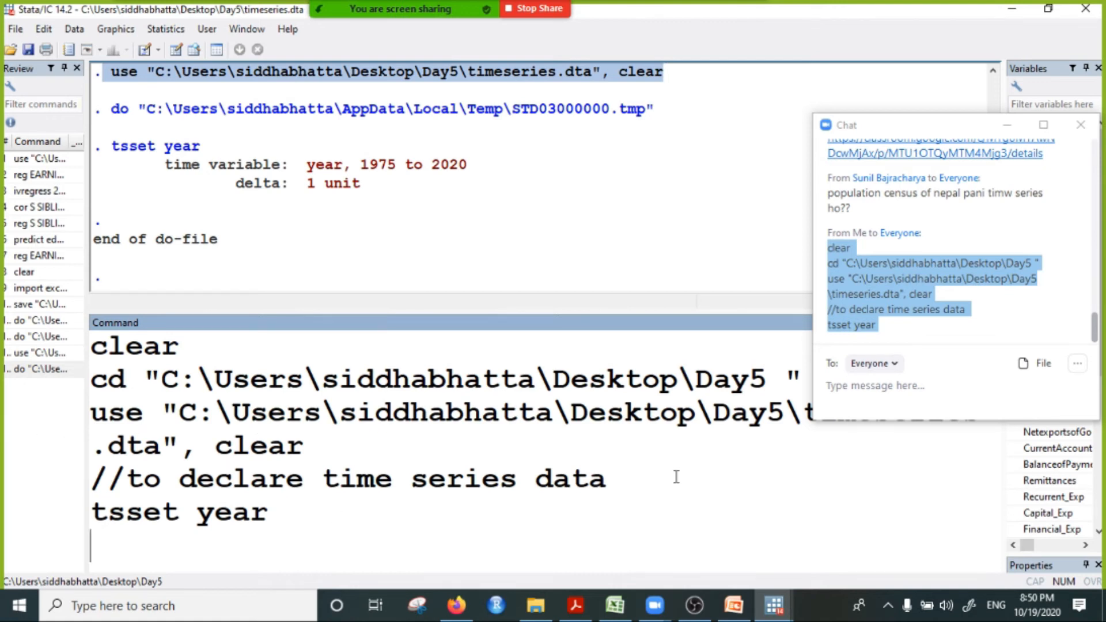
click(1008, 126)
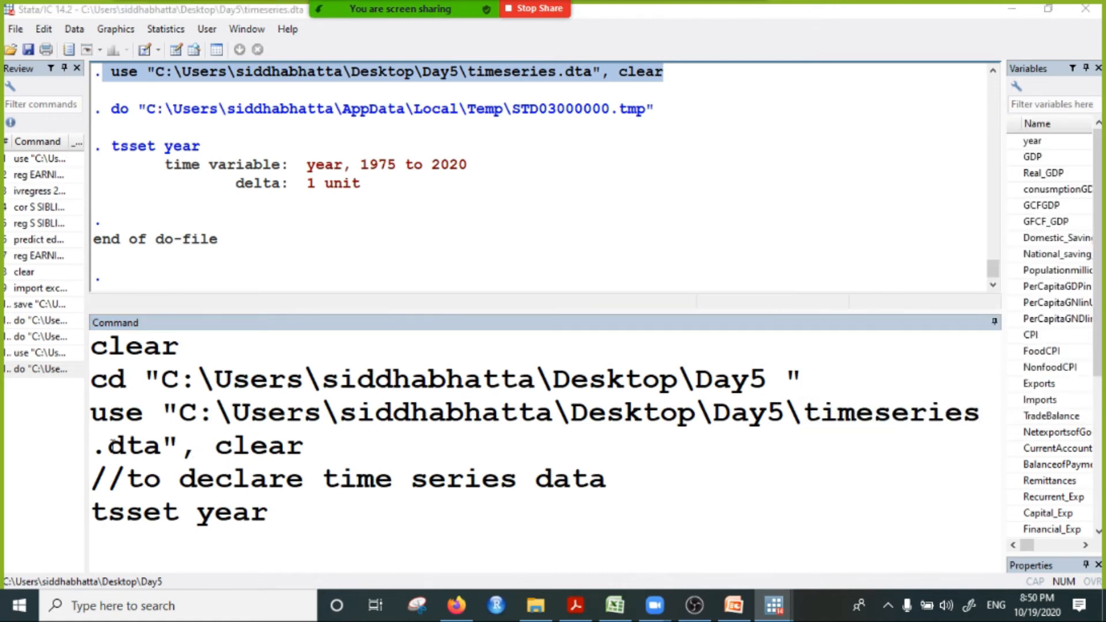
Step: Delete the final "es" of timeseries in the pasted use command and re-enter it
click(96, 449)
key(BackSpace)
key(BackSpace)
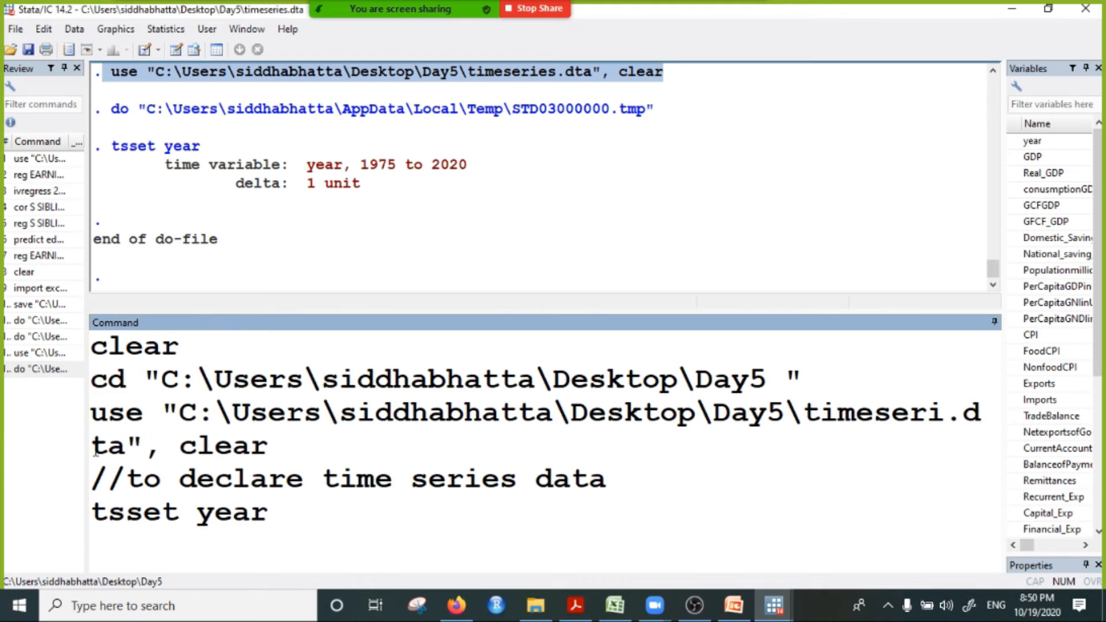
text(es)
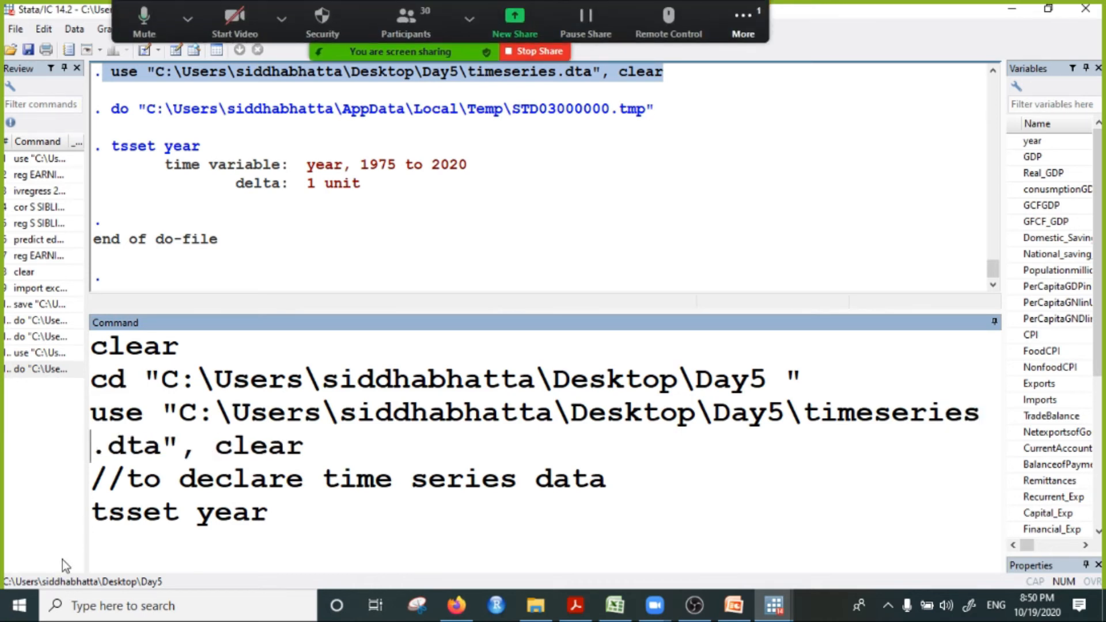
Step: Read the participants' replies in the Zoom chat and close the chat window
click(744, 21)
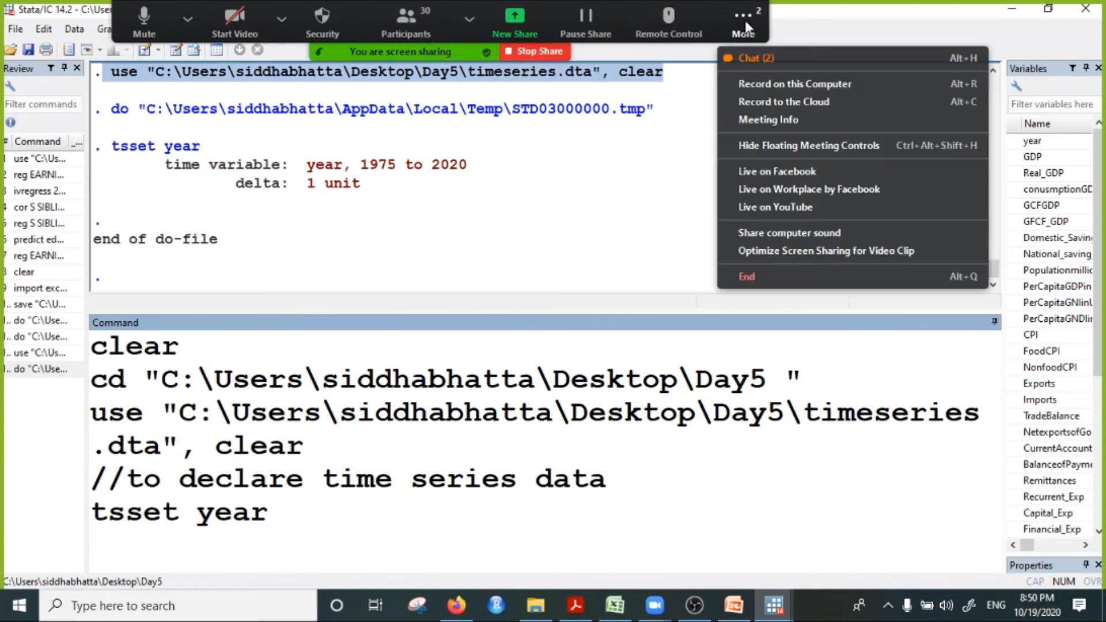
click(796, 62)
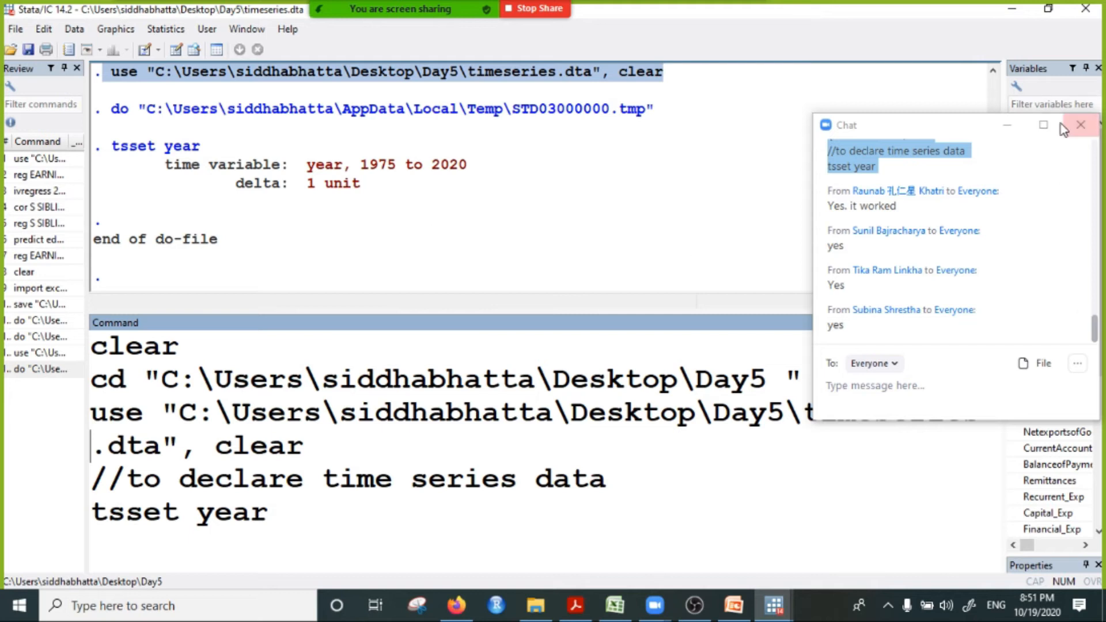
click(1080, 124)
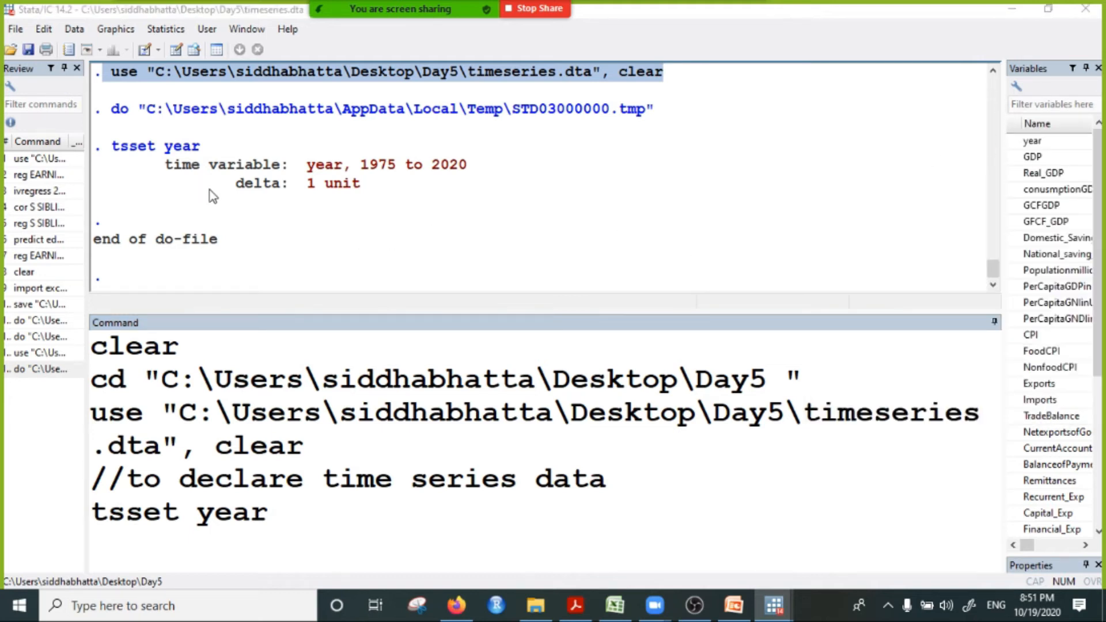
Step: Highlight the time variable line in the tsset year output to point out the declared period
drag(184, 167, 490, 170)
click(370, 167)
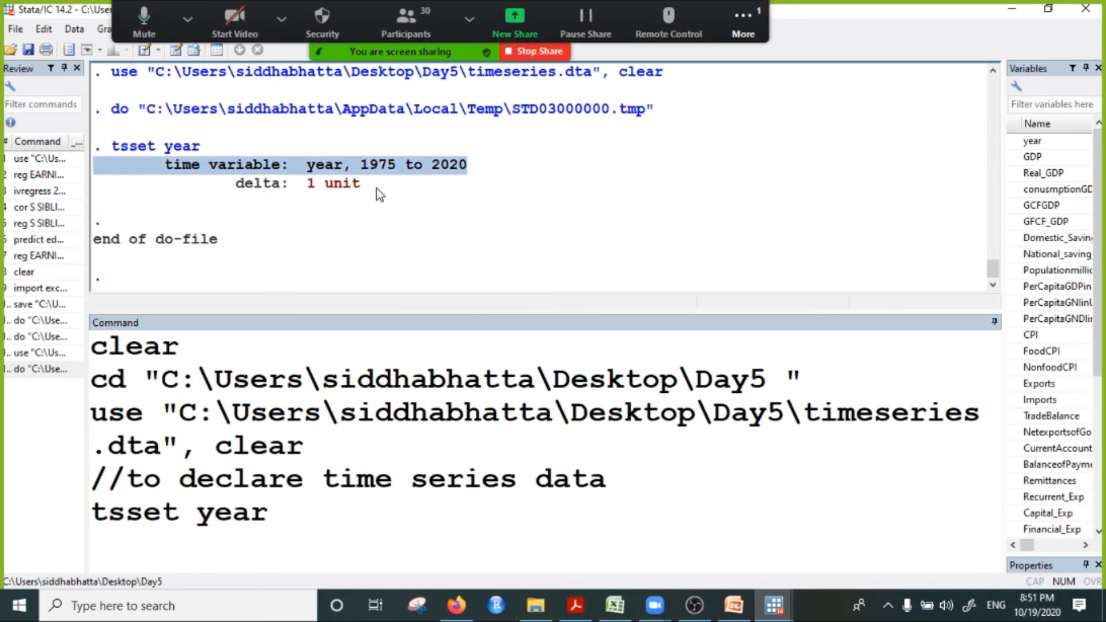
Step: Highlight the delta unit in the tsset output, then read the participants' replies in the Zoom chat and minimize the chat
drag(314, 190, 362, 185)
click(743, 23)
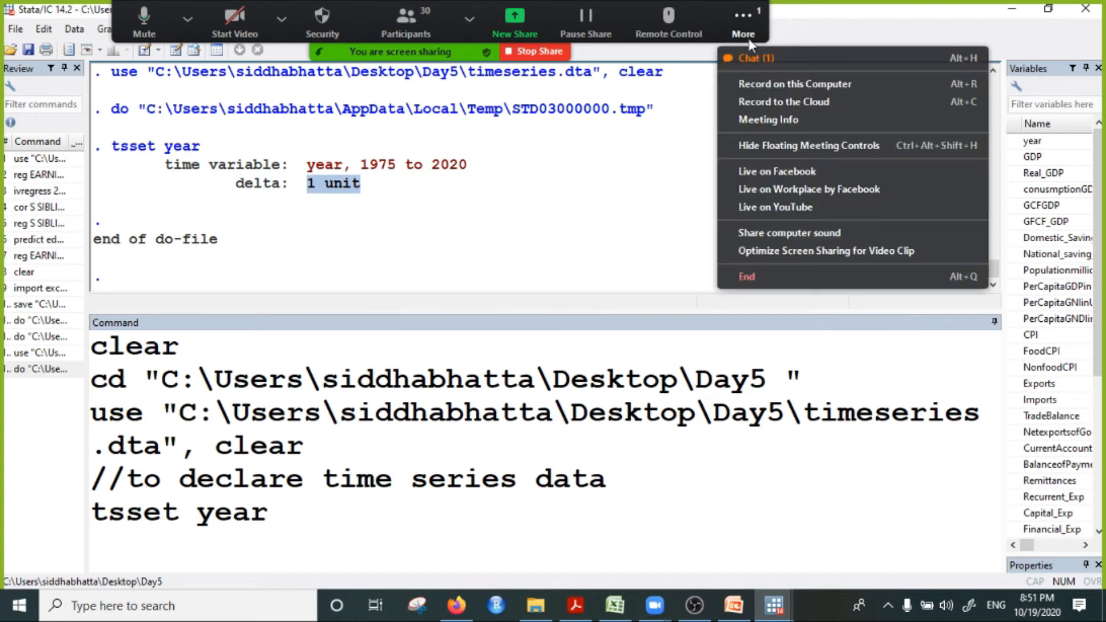
click(765, 64)
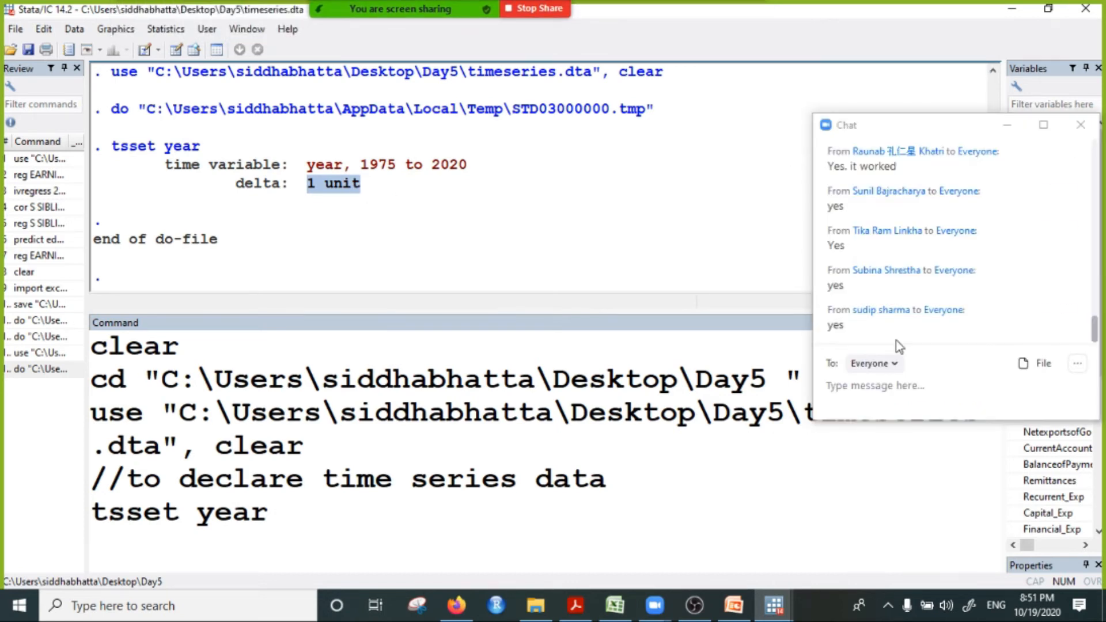
scroll(939, 284, up, 1)
scroll(939, 285, down, 2)
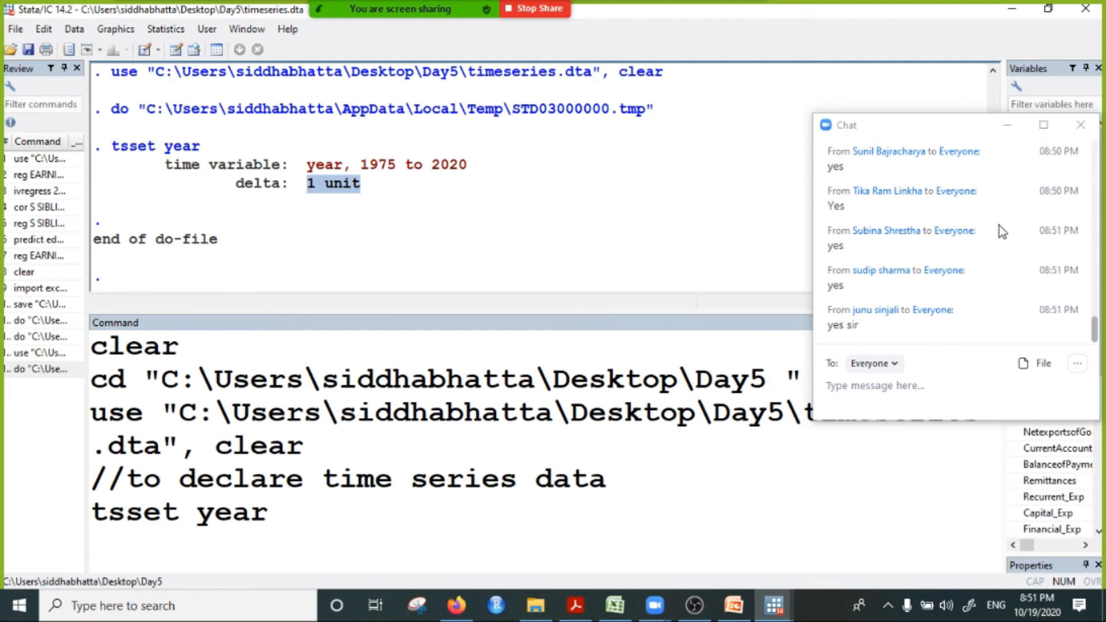
scroll(910, 277, up, 1)
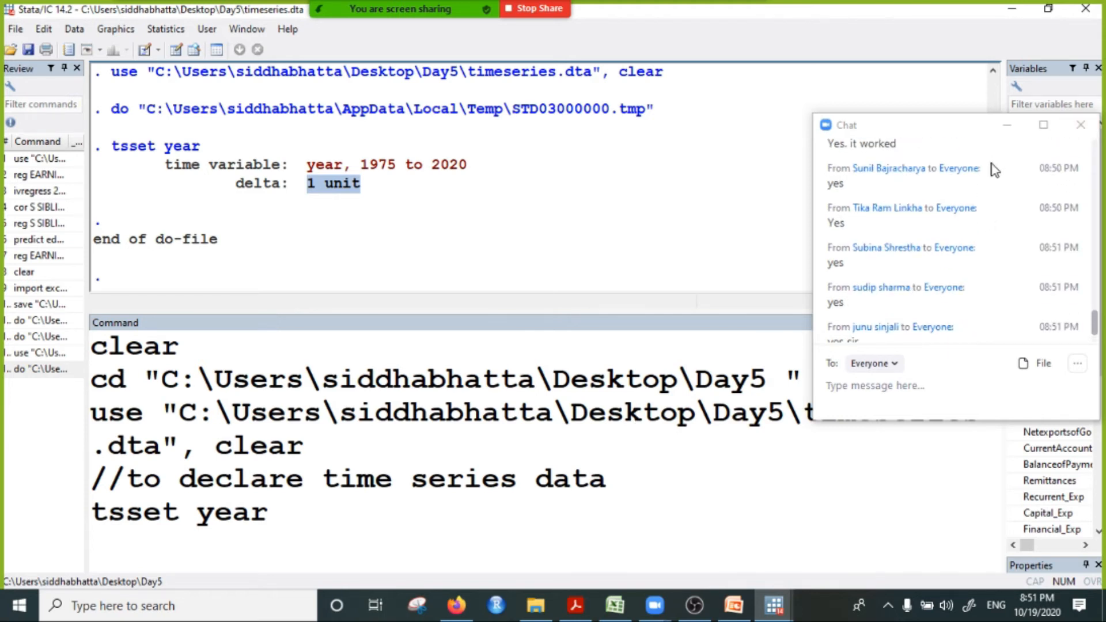
click(1007, 130)
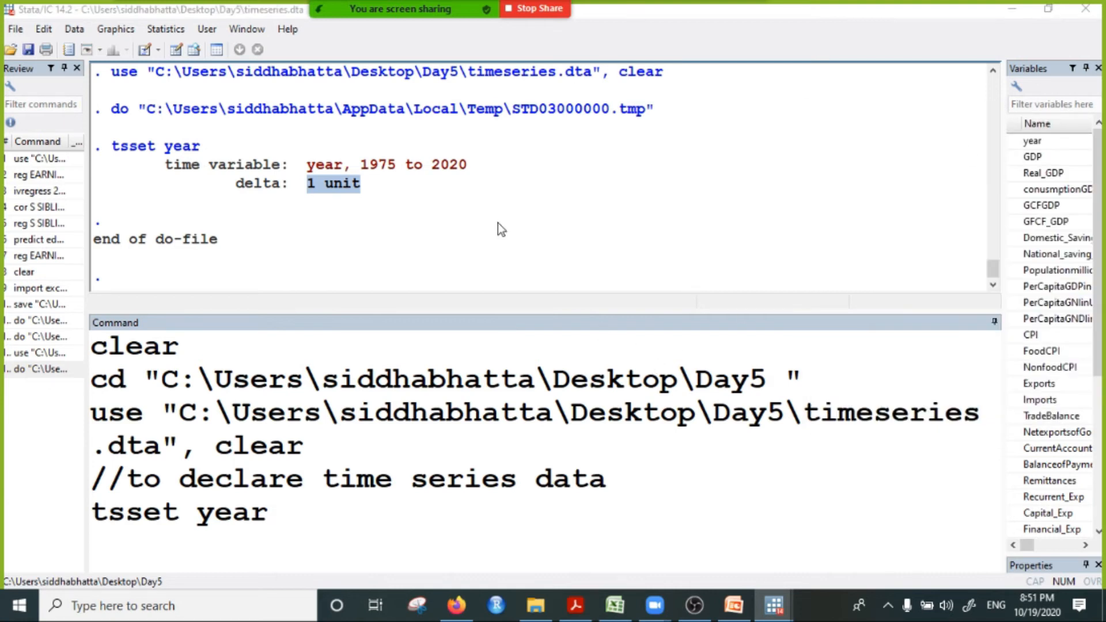
Step: Delete all the pasted commands from Stata's Command window
drag(296, 518, 99, 345)
key(BackSpace)
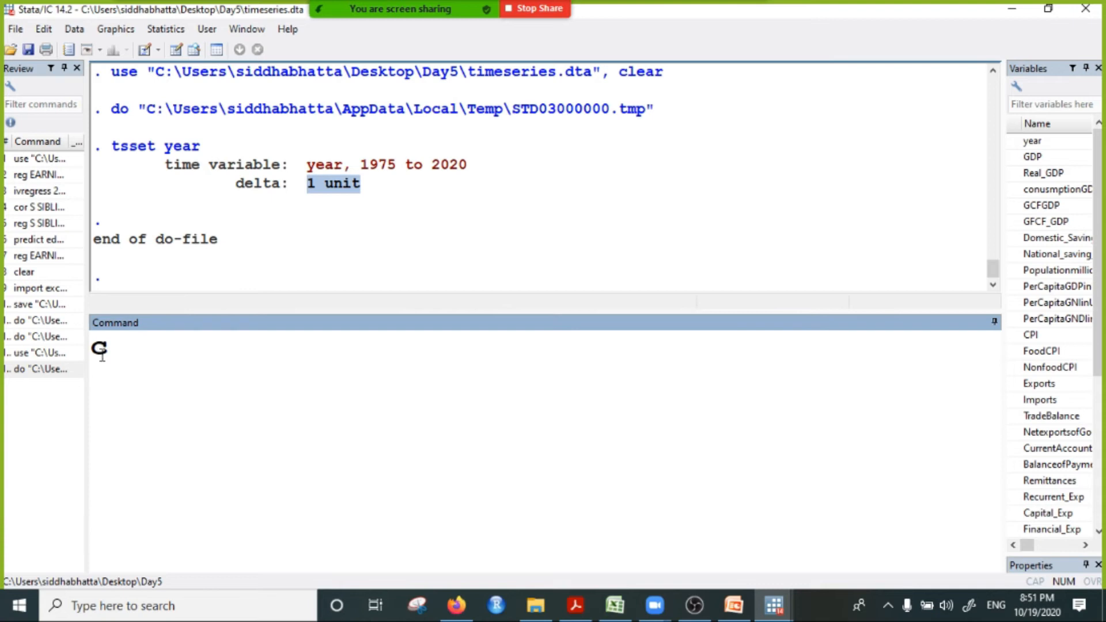
key(BackSpace)
Step: Bring up the timeseies.do do-file, maximize its editor, and highlight year in the tsset line to point out the variable name
click(773, 605)
click(921, 537)
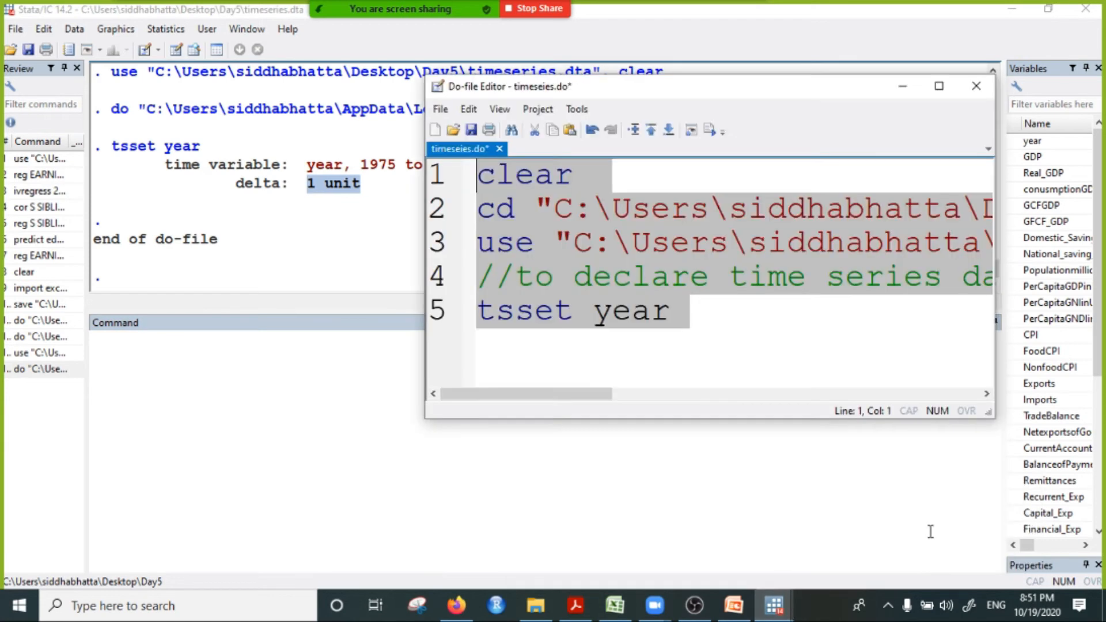
click(510, 346)
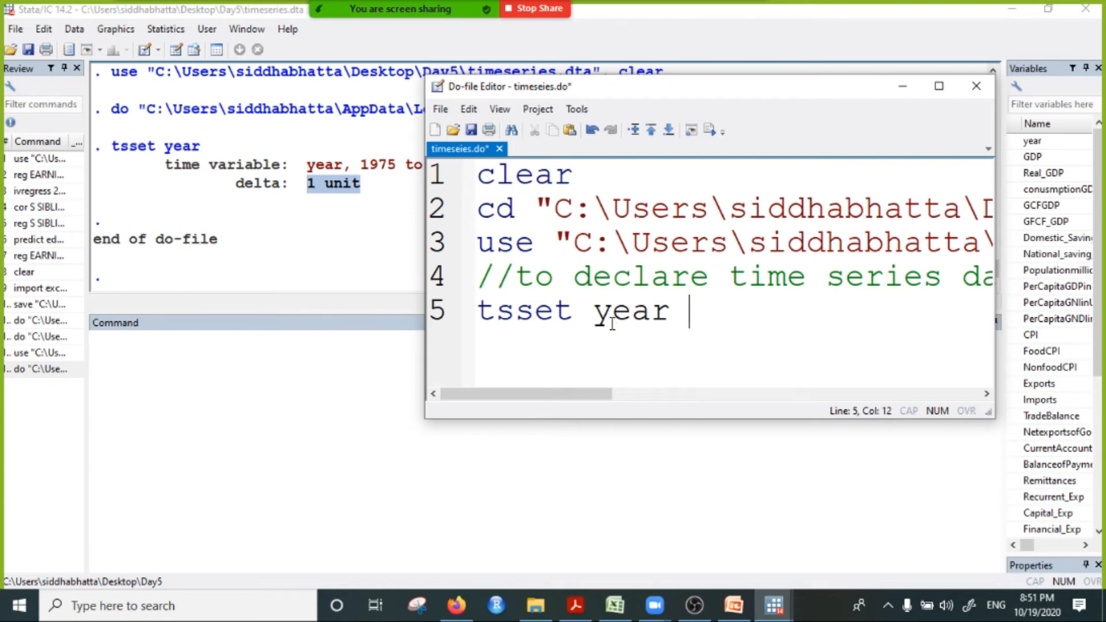
drag(594, 314, 693, 313)
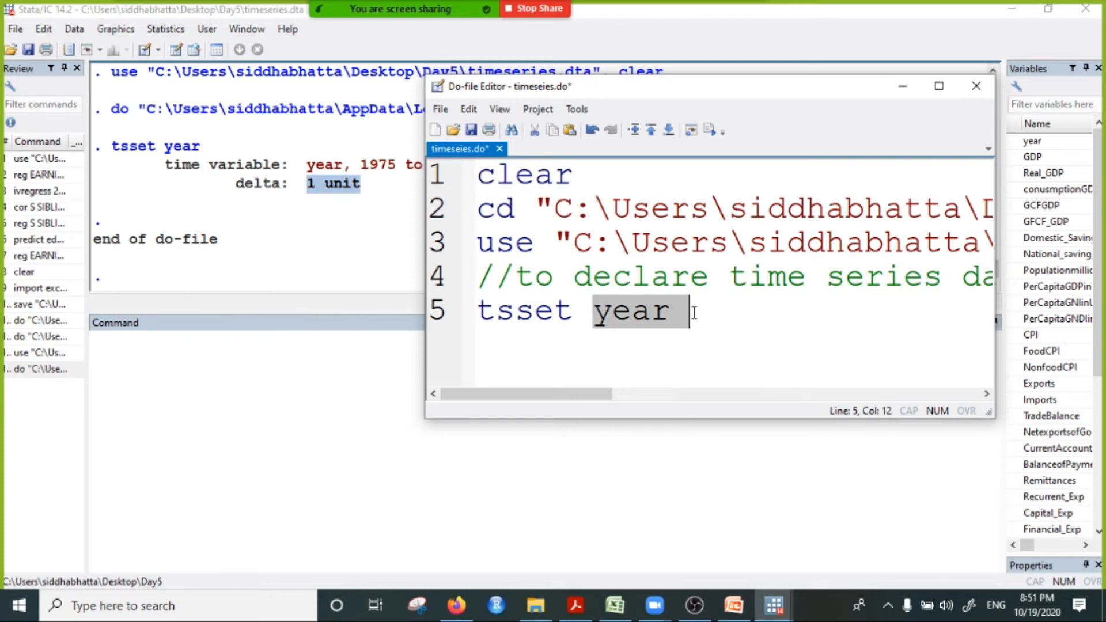
click(938, 86)
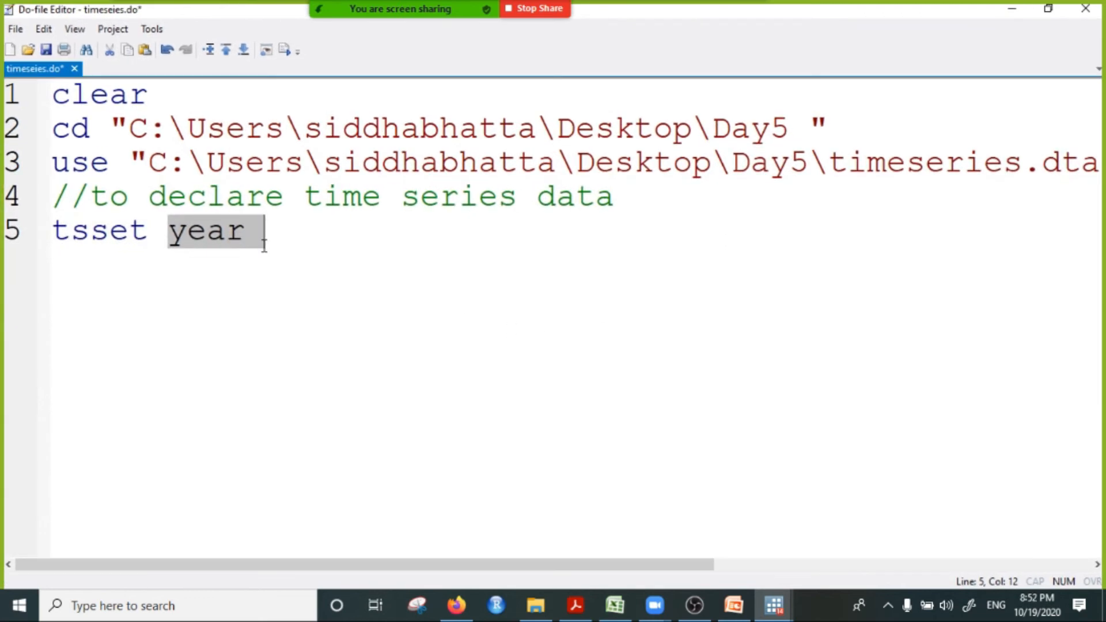
click(212, 239)
click(251, 237)
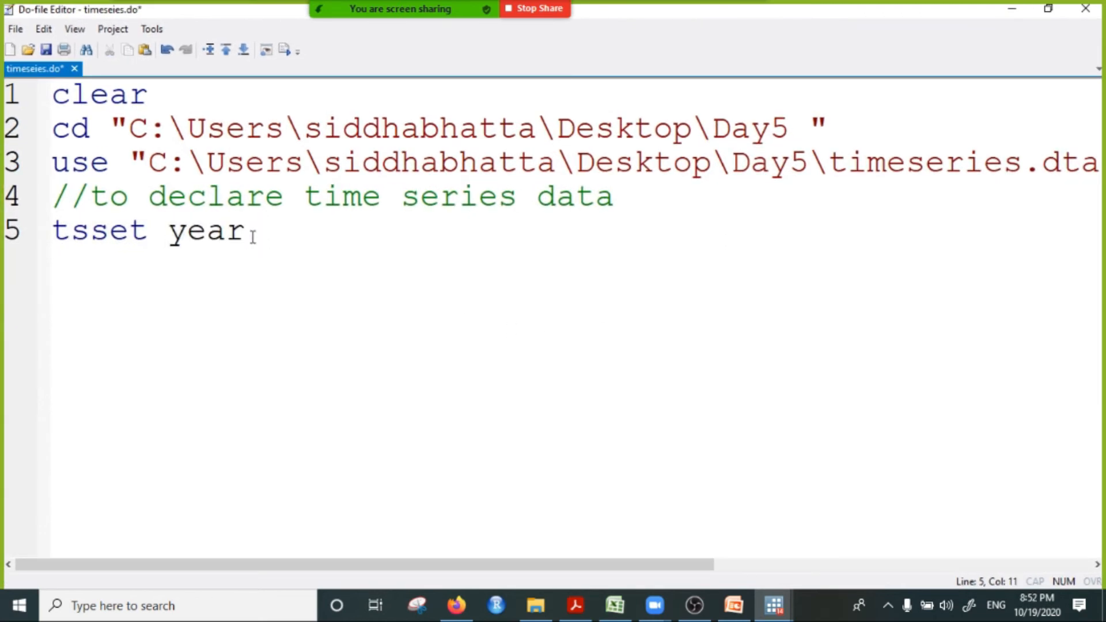
drag(174, 233, 180, 234)
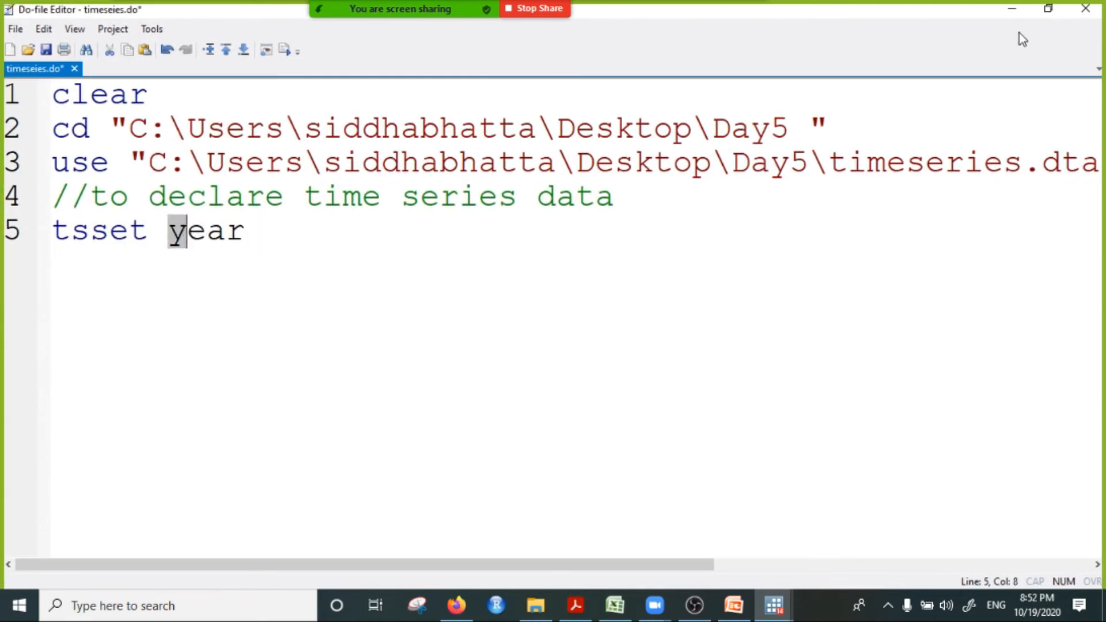
Step: Check the spelling of year in Stata's variable list and highlight its lowercase y in the do-file's tsset line
click(1011, 9)
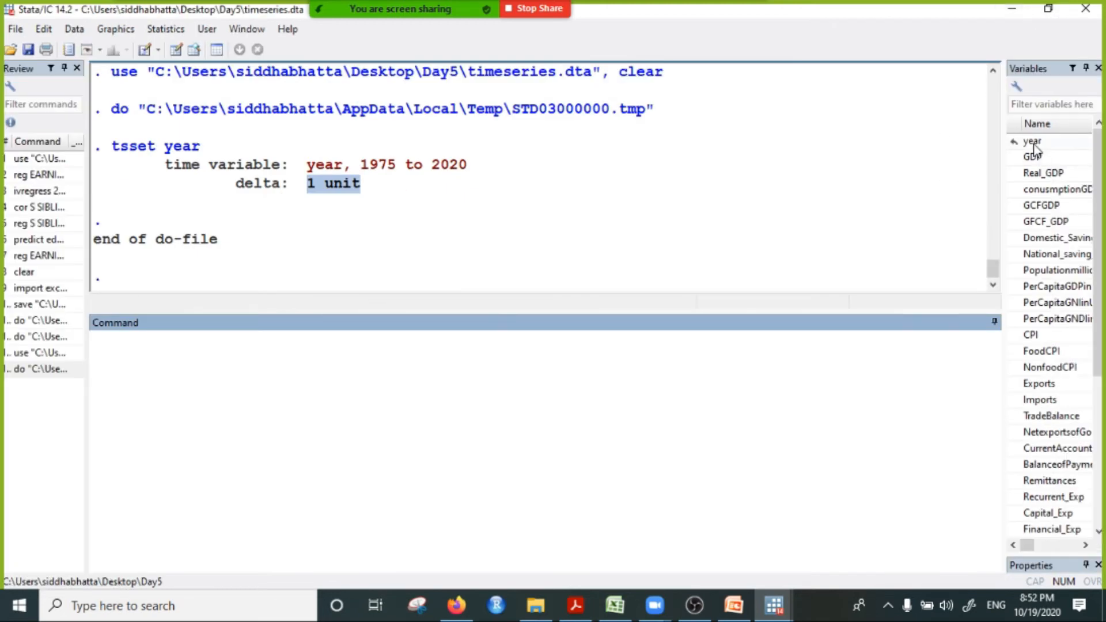
mouse_move(773, 605)
click(902, 542)
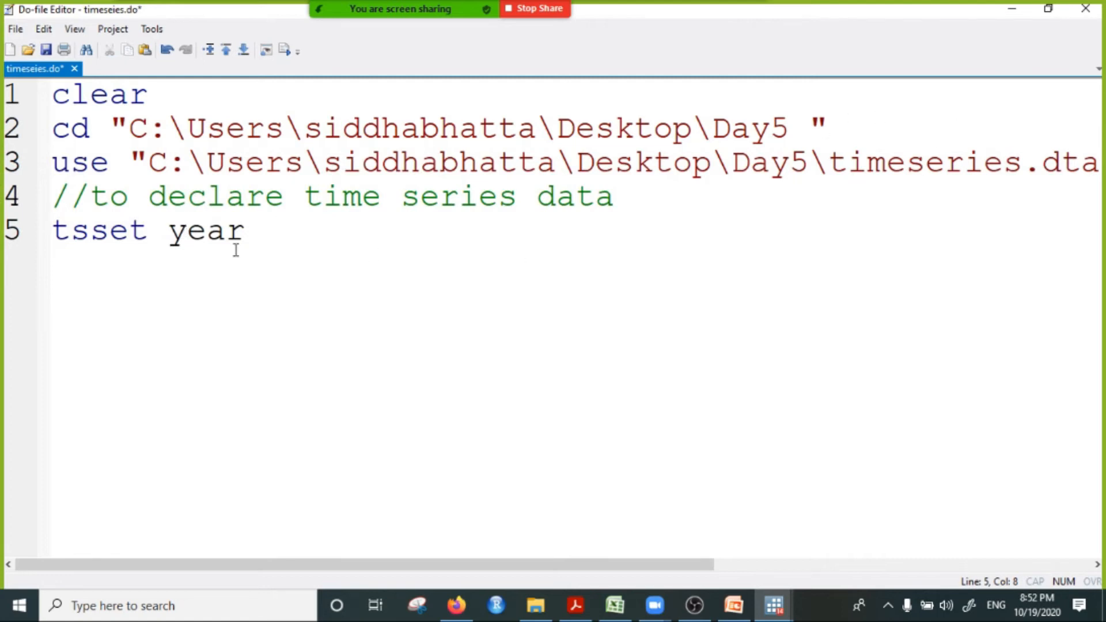
drag(168, 230, 185, 226)
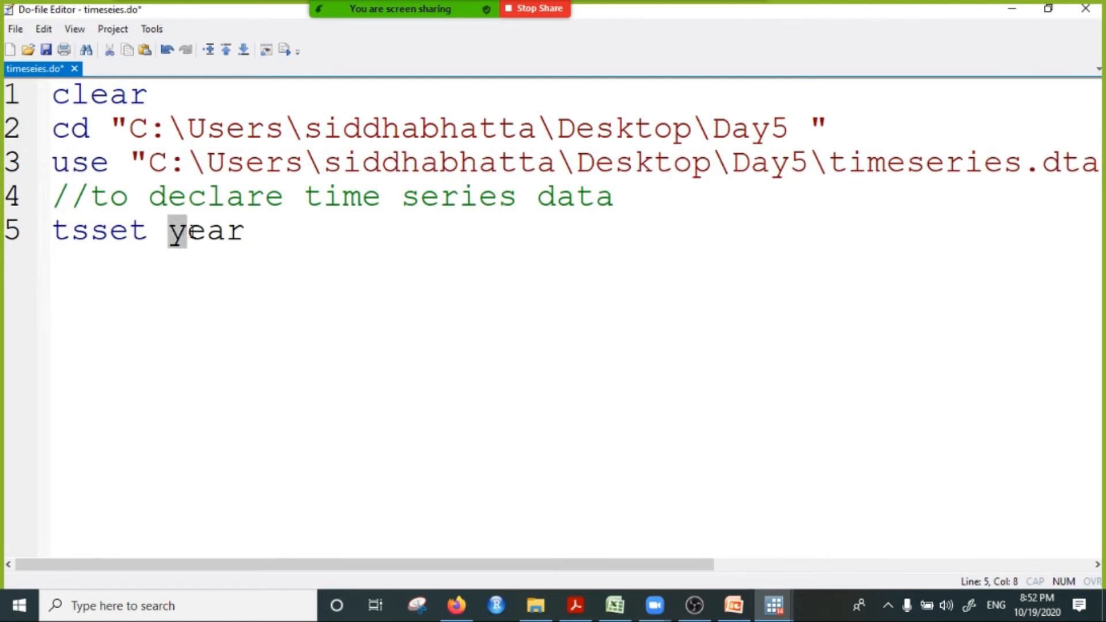
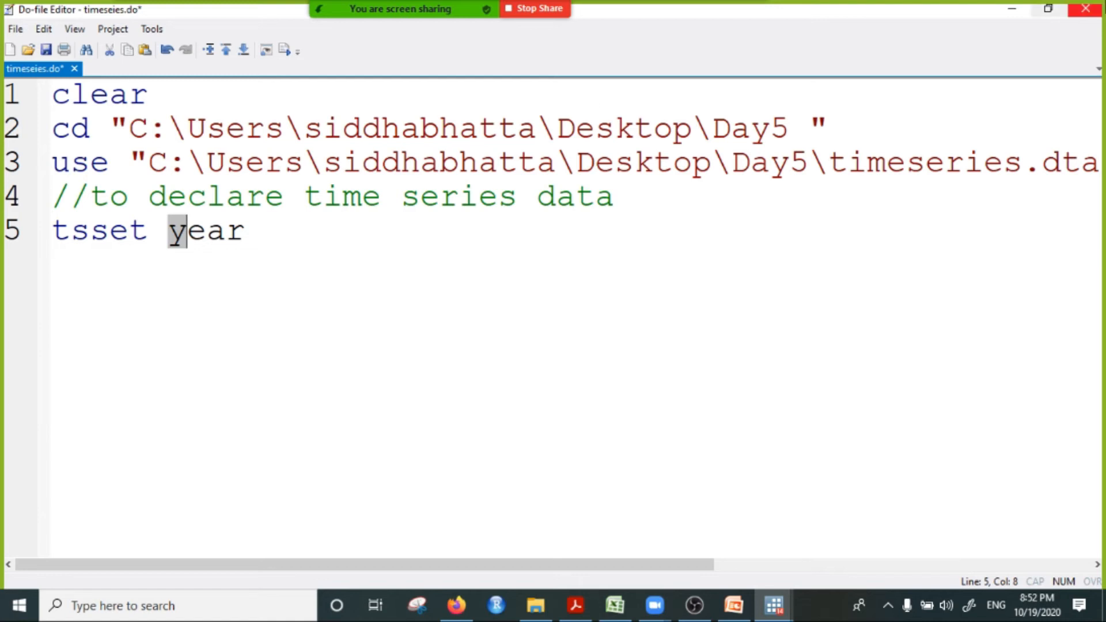
Step: Add the comment //summarise on a new line below tsset year in the do-file, and admit the waiting participant to the Zoom meeting
click(1048, 9)
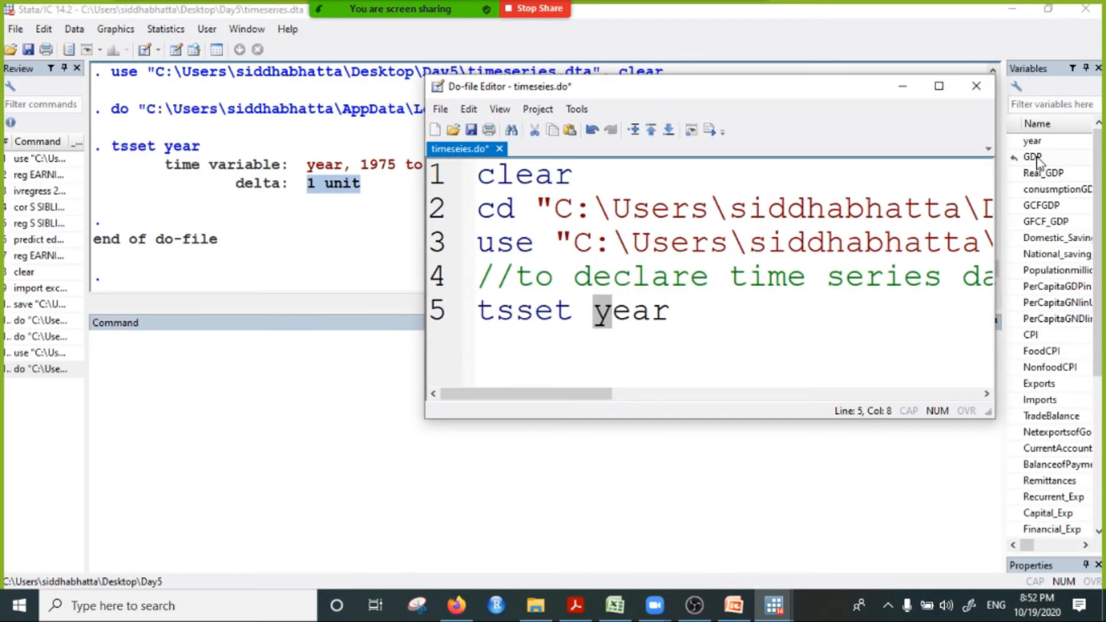
key(End)
key(Return)
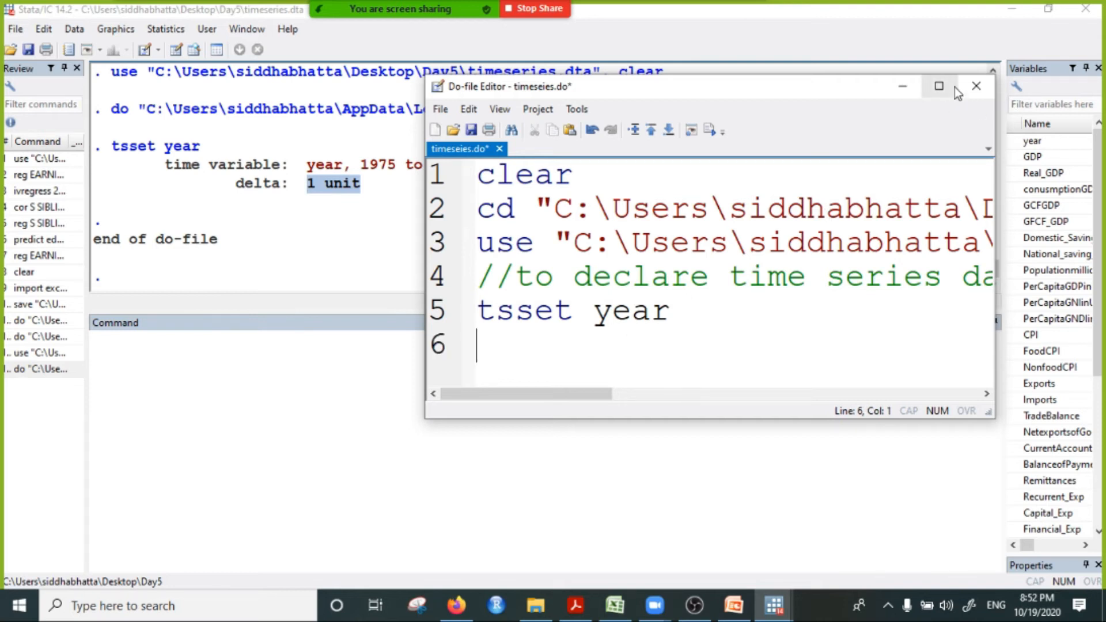
click(939, 86)
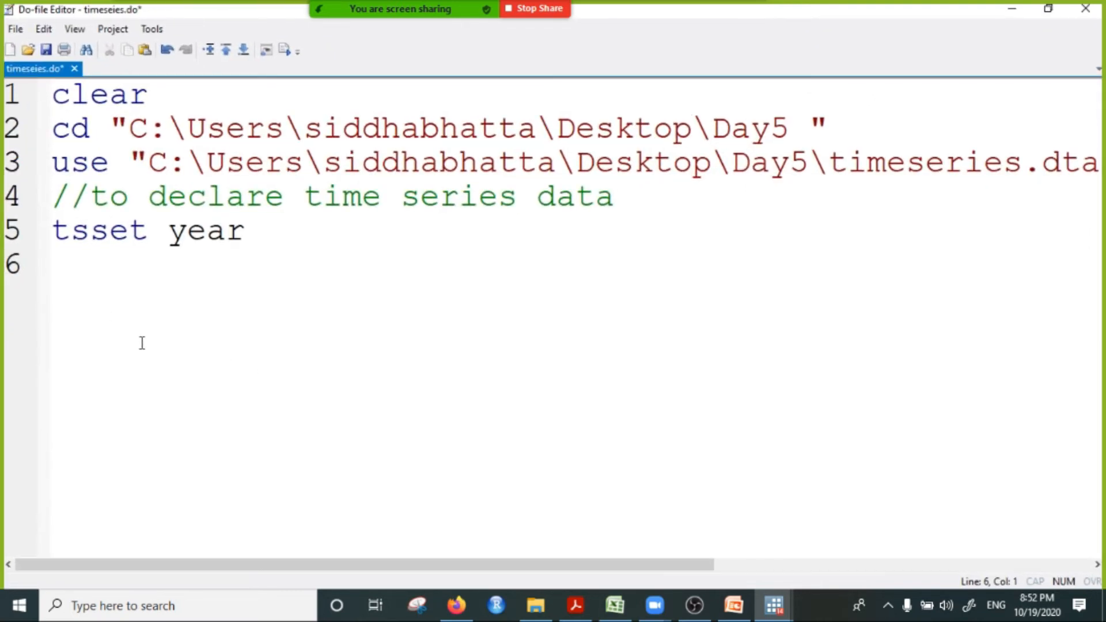
text(//sum)
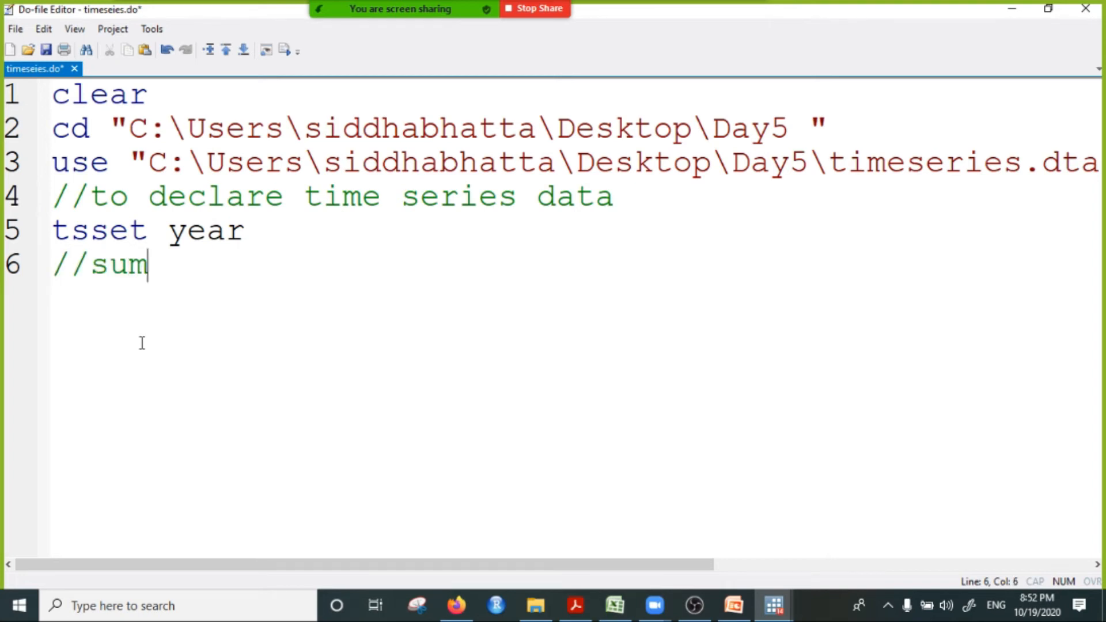
text(marise)
key(Return)
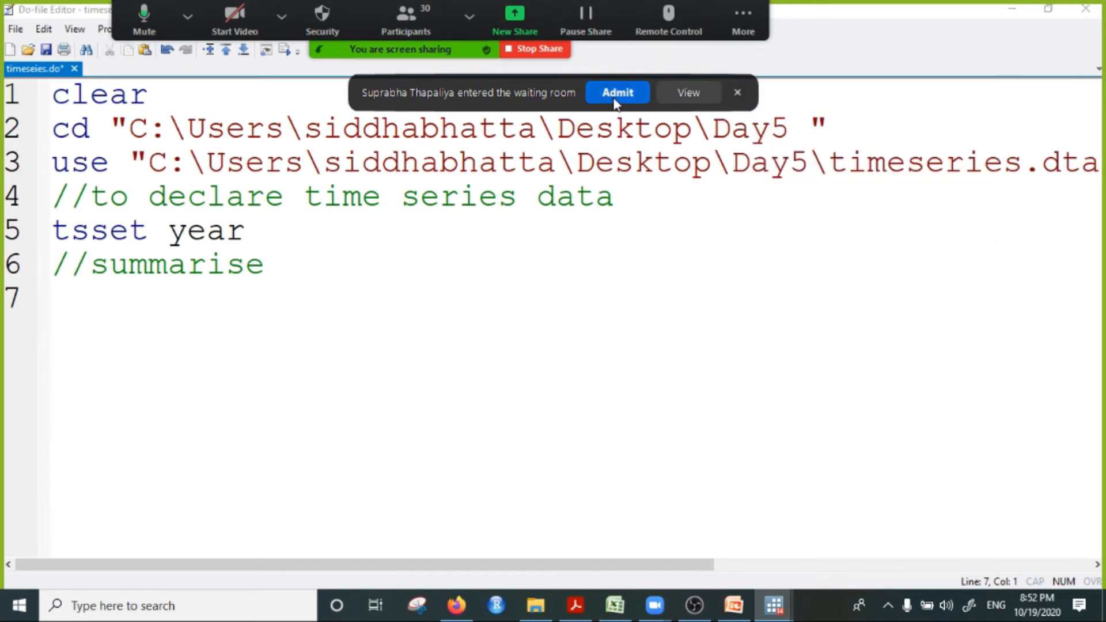
click(615, 99)
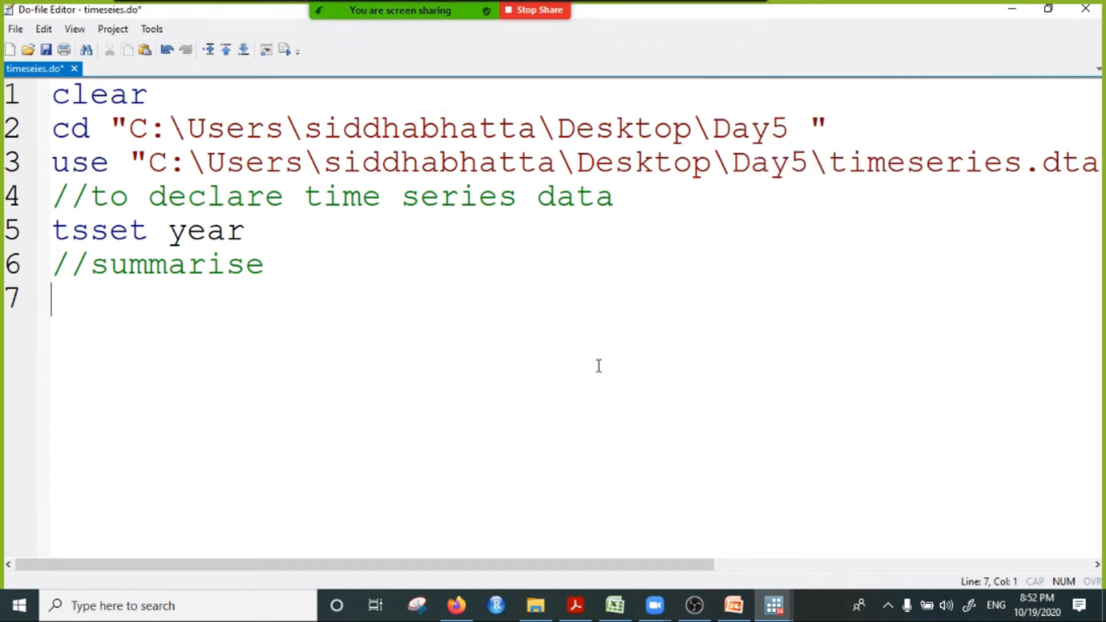
Step: Start line 7 of the do-file with the sum command and move the smaller editor window away from the variable list
click(1048, 8)
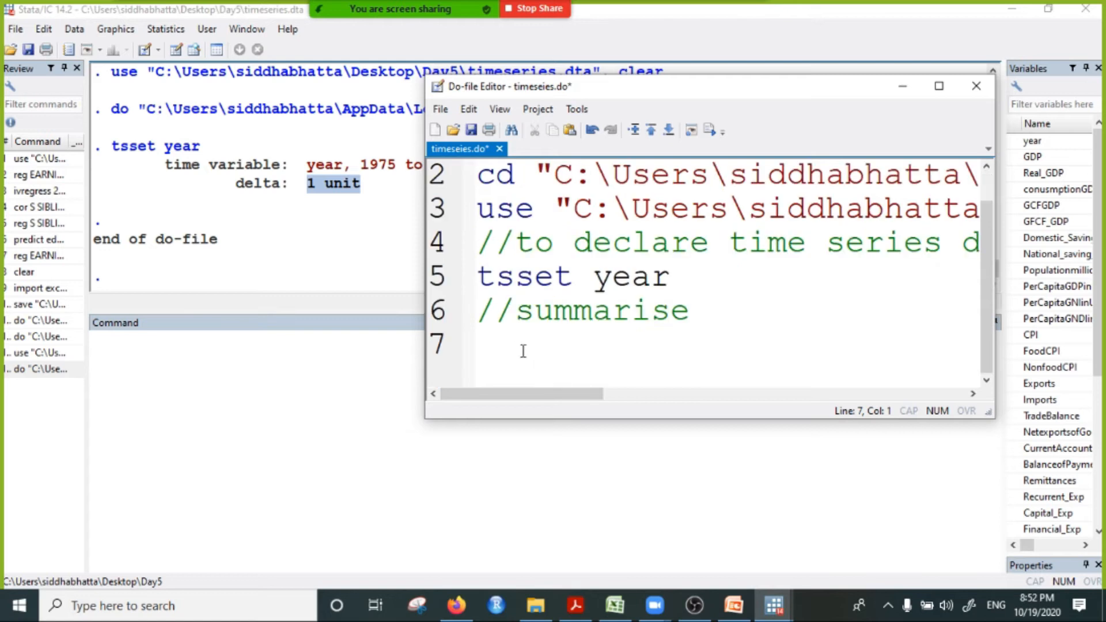
text(sum)
drag(862, 90, 732, 113)
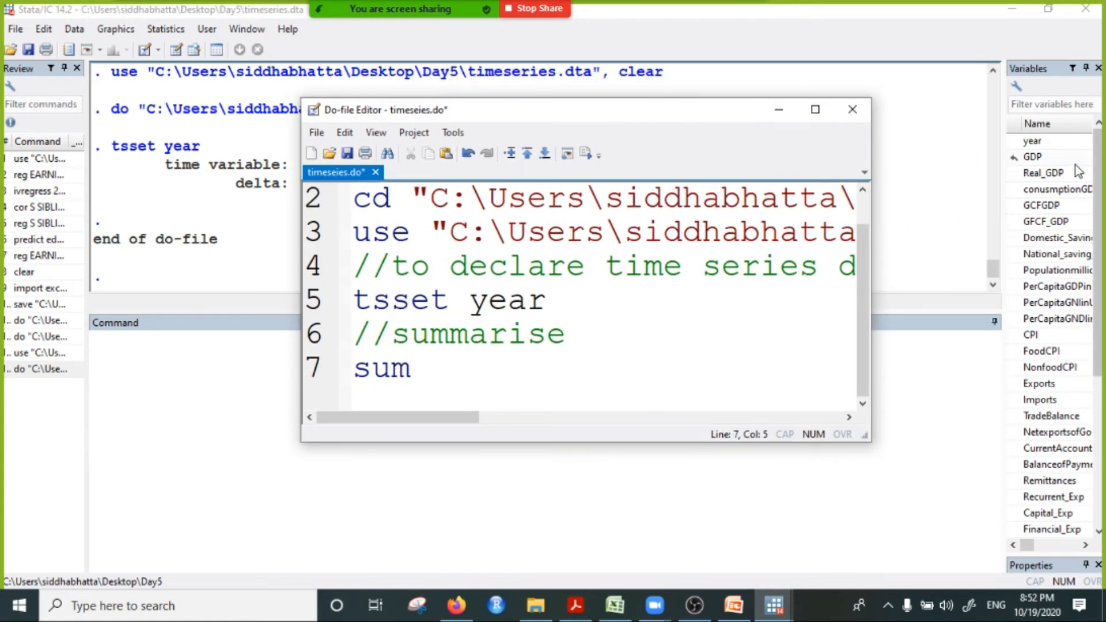
Step: Insert GDP, Real_GDP, Domestic_Saving_GDP and National_saving_GDP from the variable list into the Command window and submit them
double_click(1034, 158)
double_click(1048, 174)
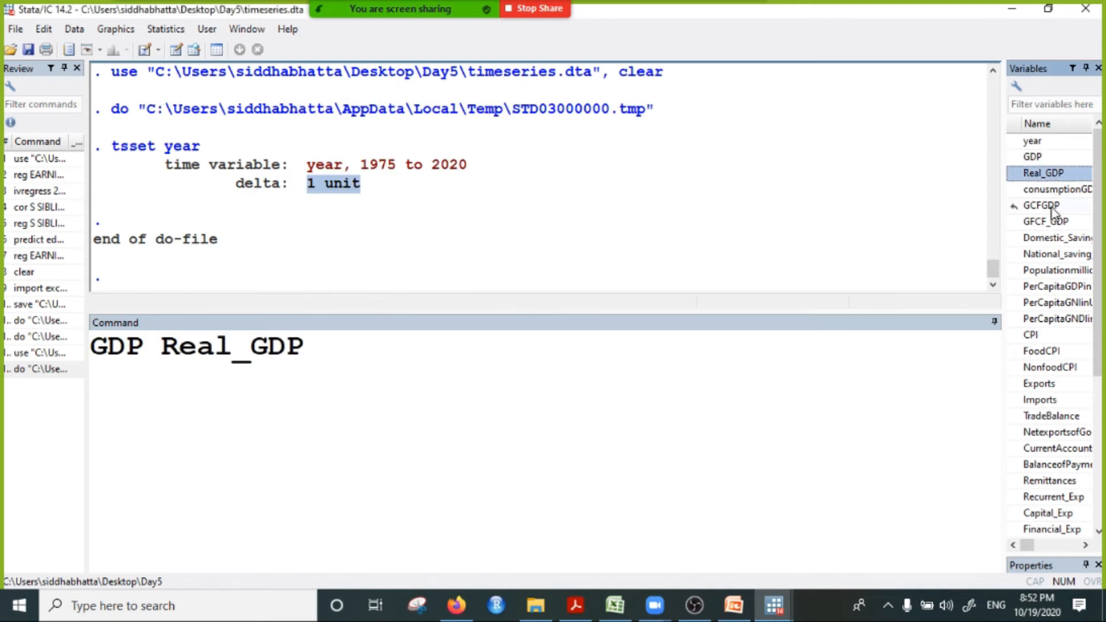
double_click(1054, 239)
double_click(1046, 255)
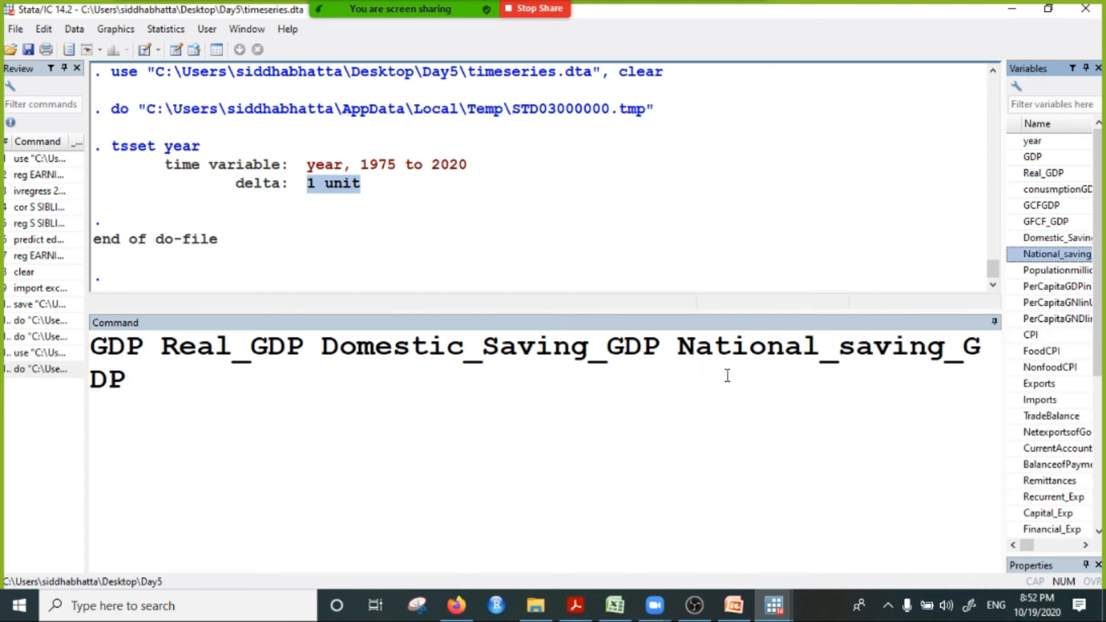
click(155, 390)
key(Return)
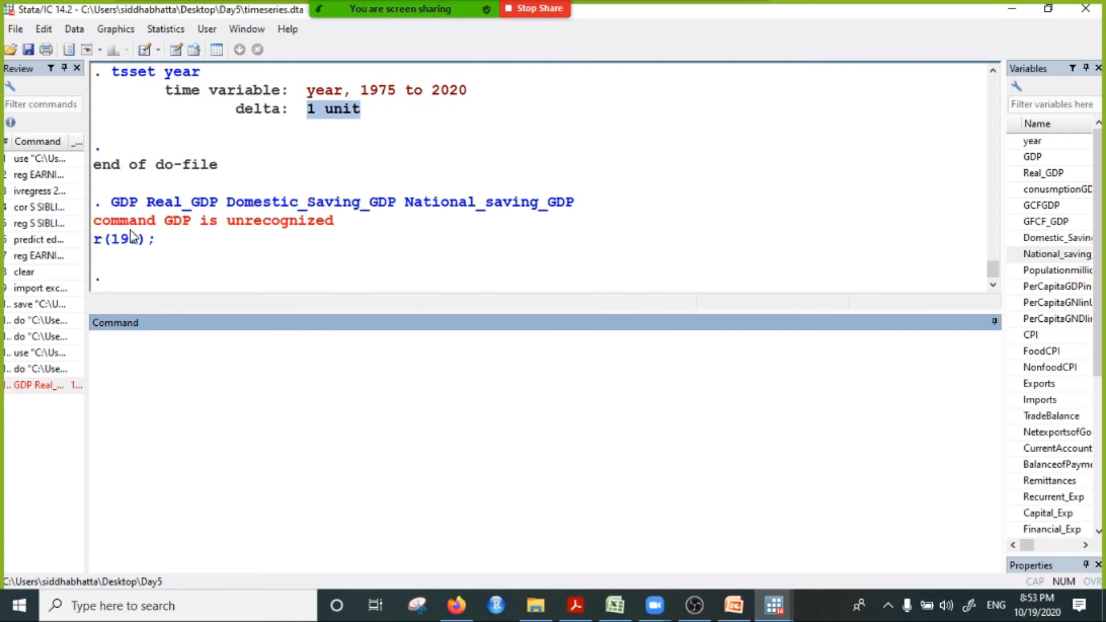
Step: Copy the four variable names from the Results output, paste them after sum on line 7 of the do-file, and highlight the line's beginning
drag(112, 202, 593, 205)
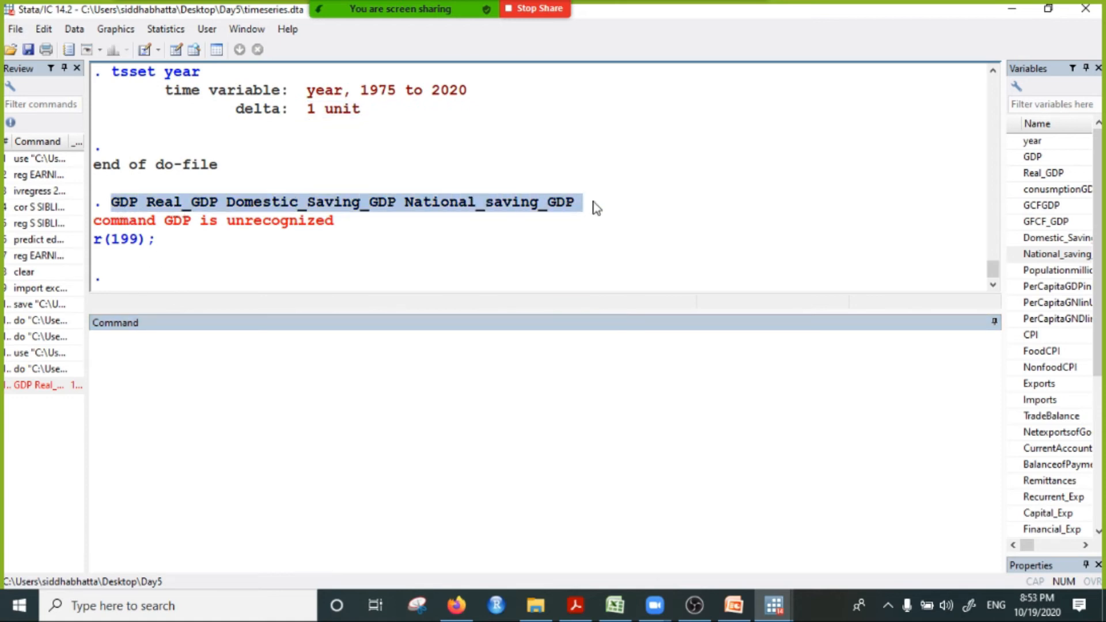
right_click(461, 204)
click(501, 215)
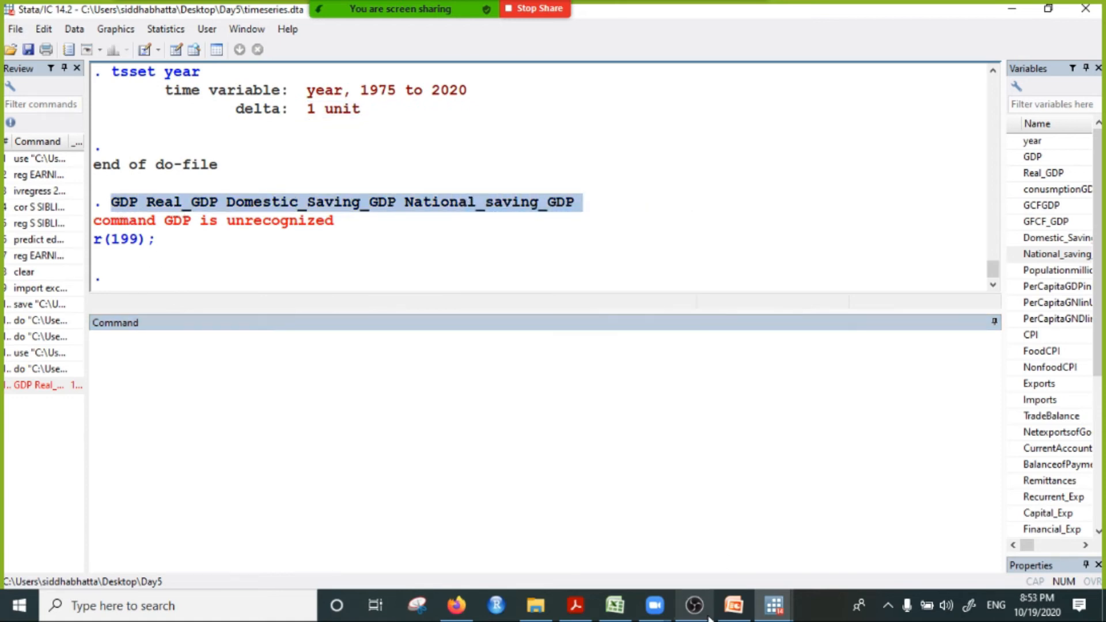
click(774, 605)
click(893, 531)
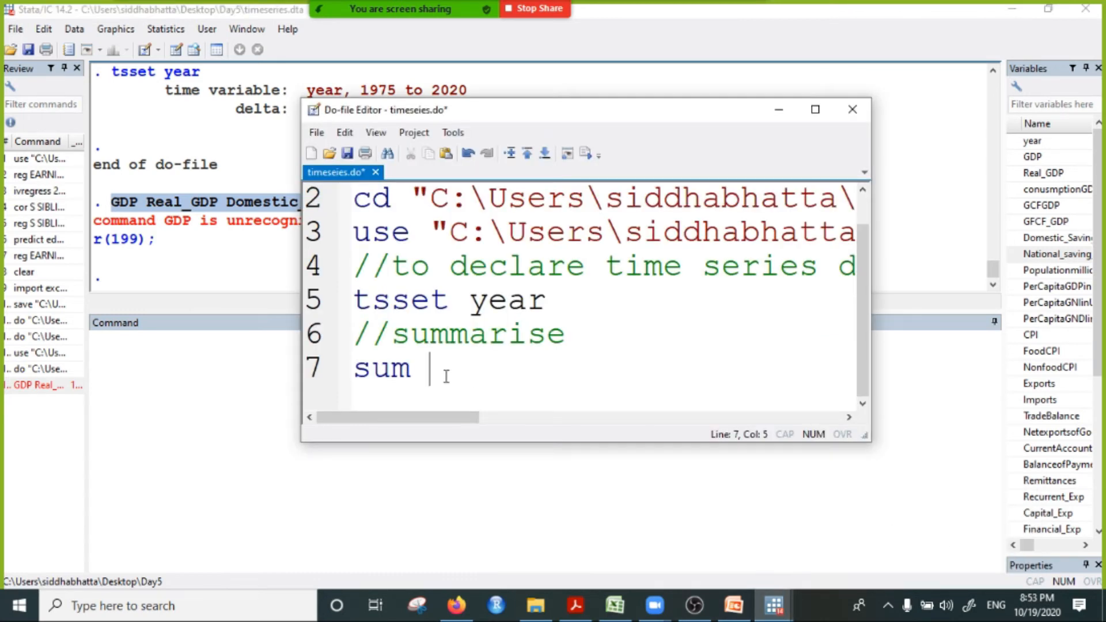
key(ctrl+v)
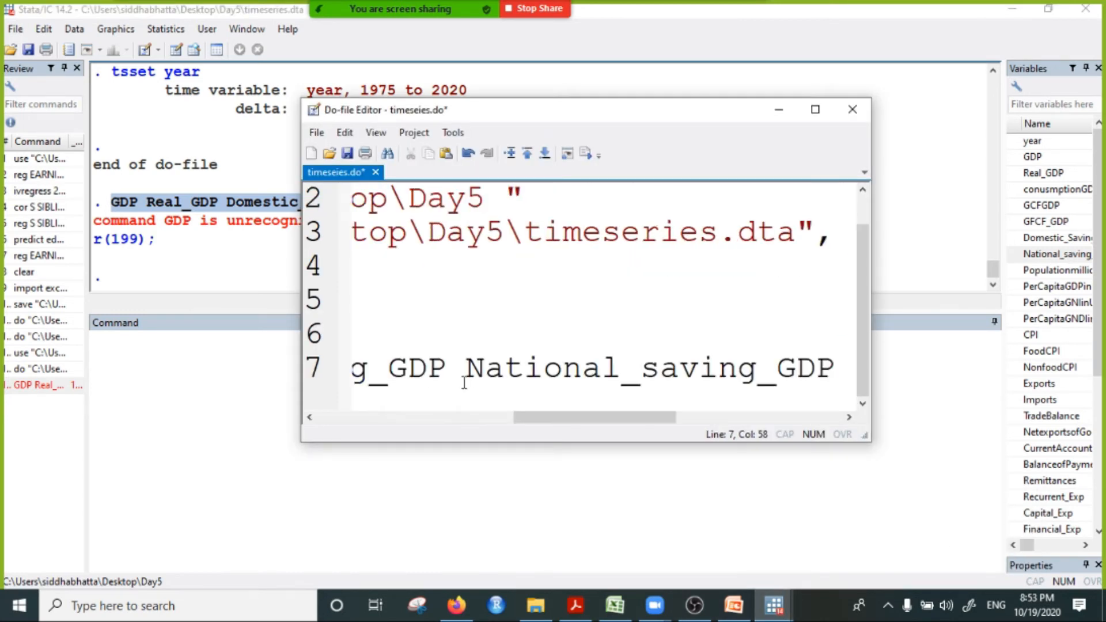
drag(568, 423, 370, 423)
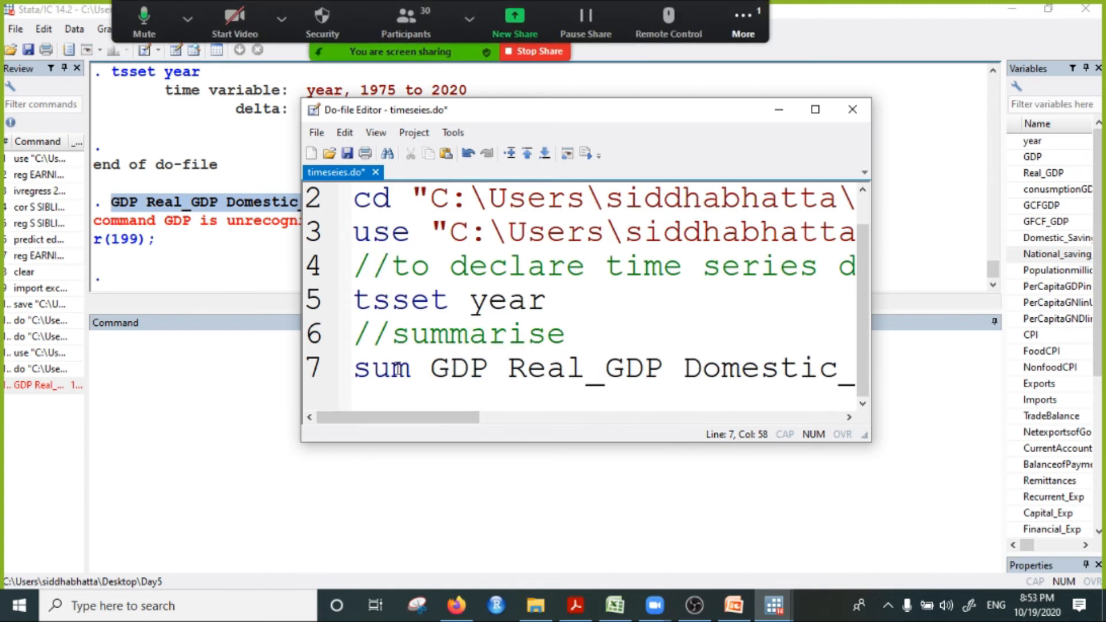
drag(353, 369, 760, 369)
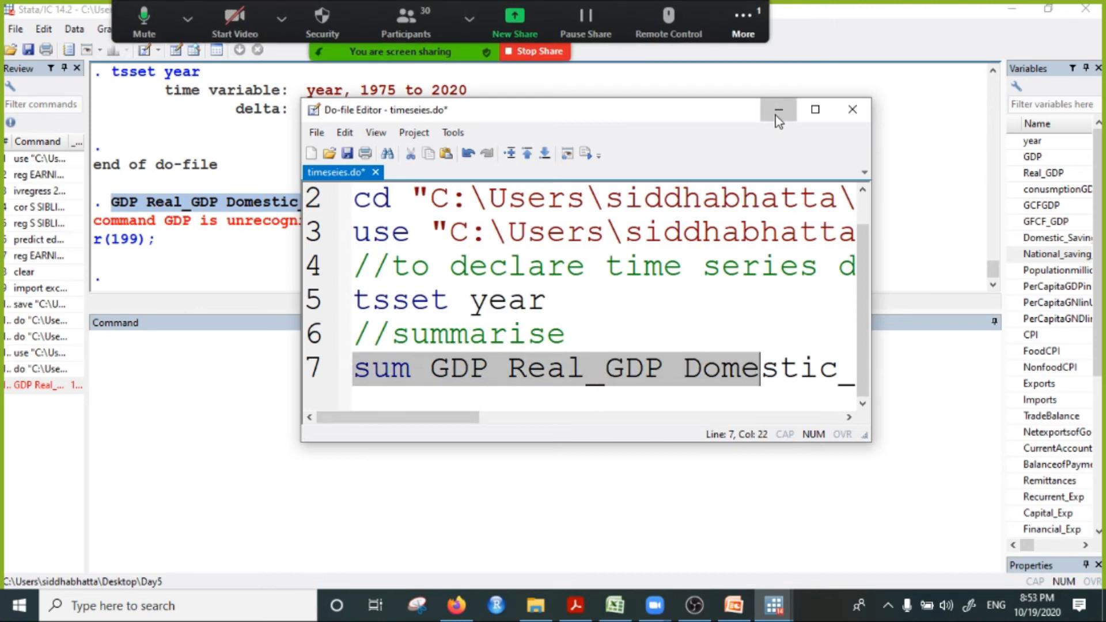
Step: Demonstrate picking Real_GDP, GCFGDP, GFCF_GDP and Domestic_Saving_GDP into the Command window, then delete them
click(779, 110)
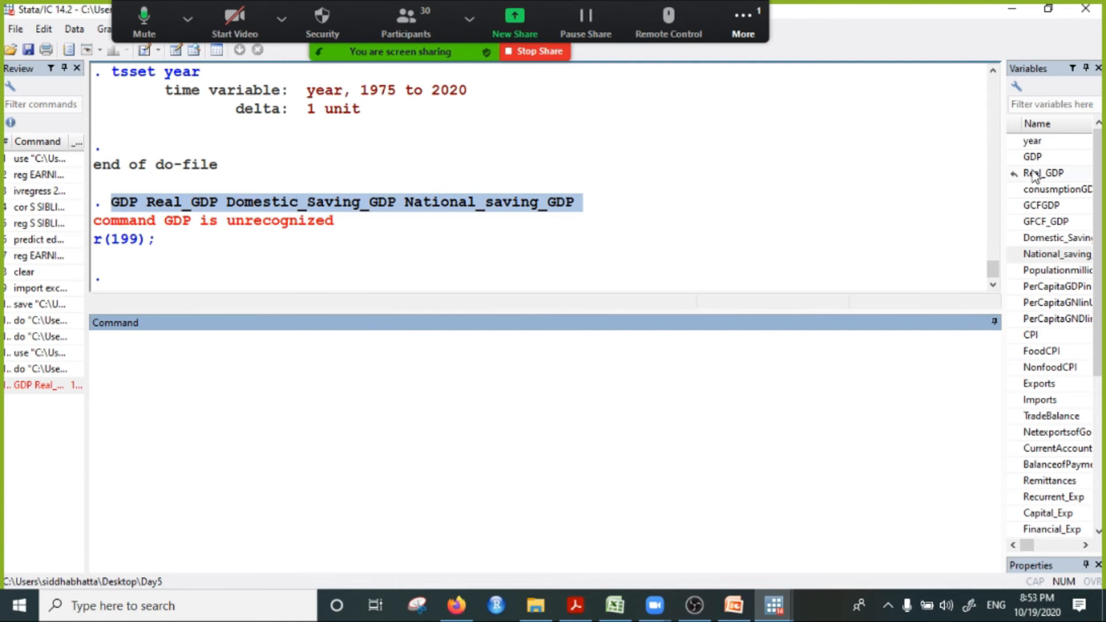
double_click(1031, 173)
double_click(1039, 205)
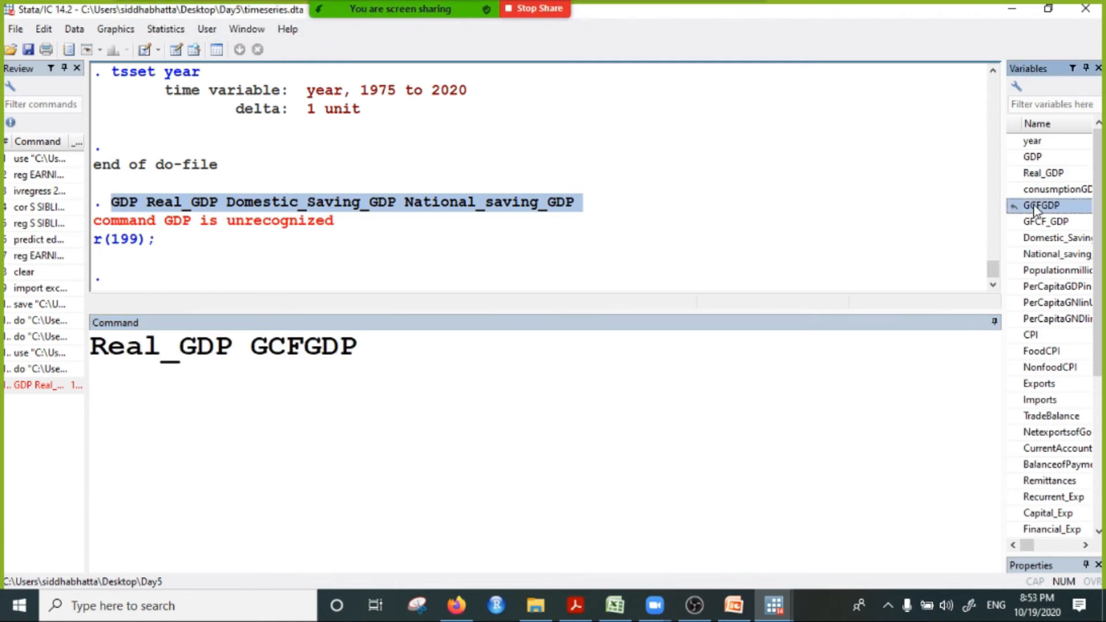
double_click(1045, 223)
double_click(1048, 238)
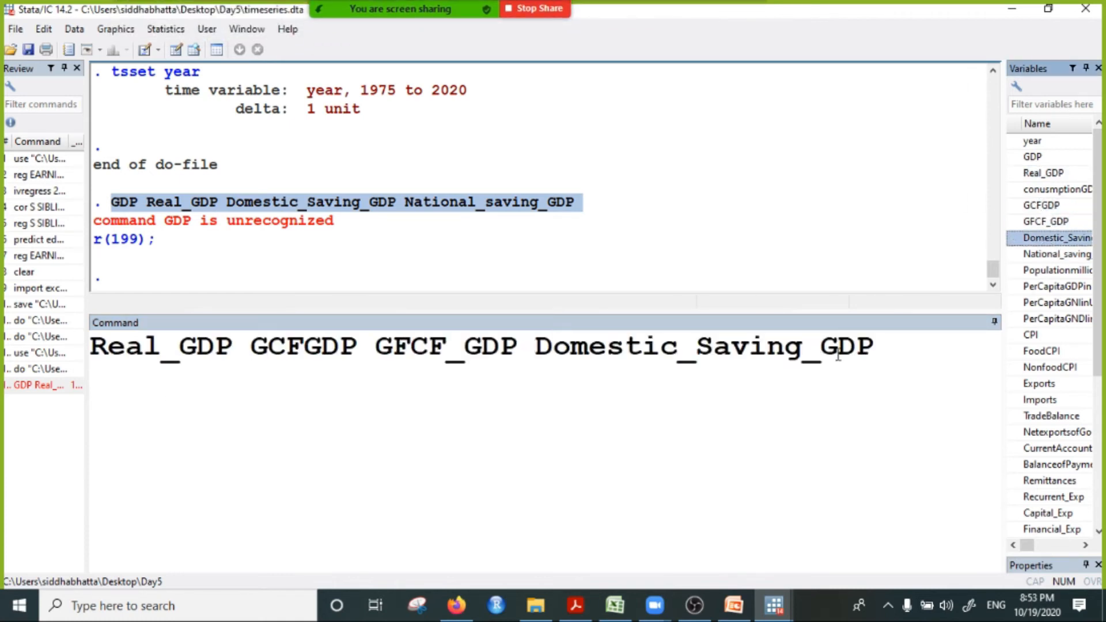
drag(899, 356, 428, 349)
drag(262, 357, 3, 354)
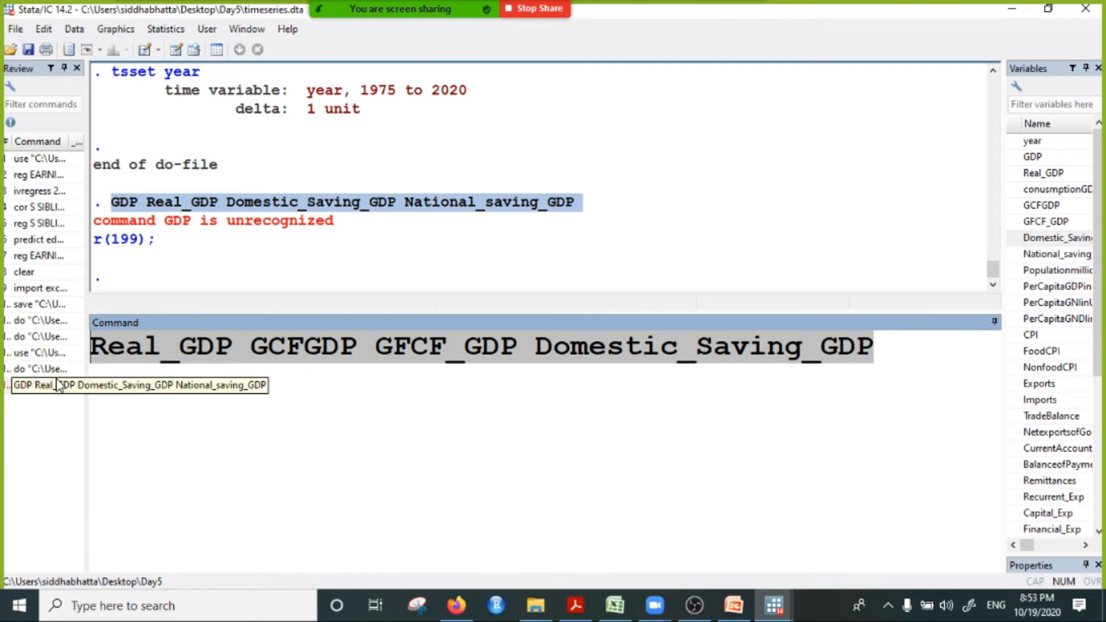
key(Delete)
Step: Show the do-file's sum line enlarged, then demonstrate inserting Populationmillion and GCFGDP into the Command window and cut them out
click(774, 604)
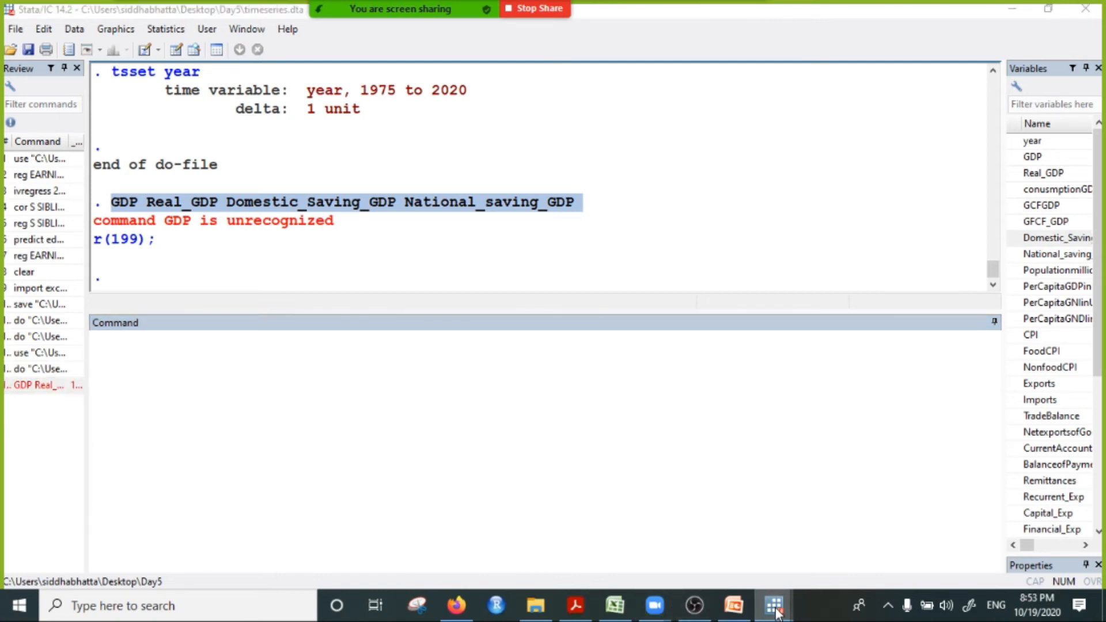
click(928, 527)
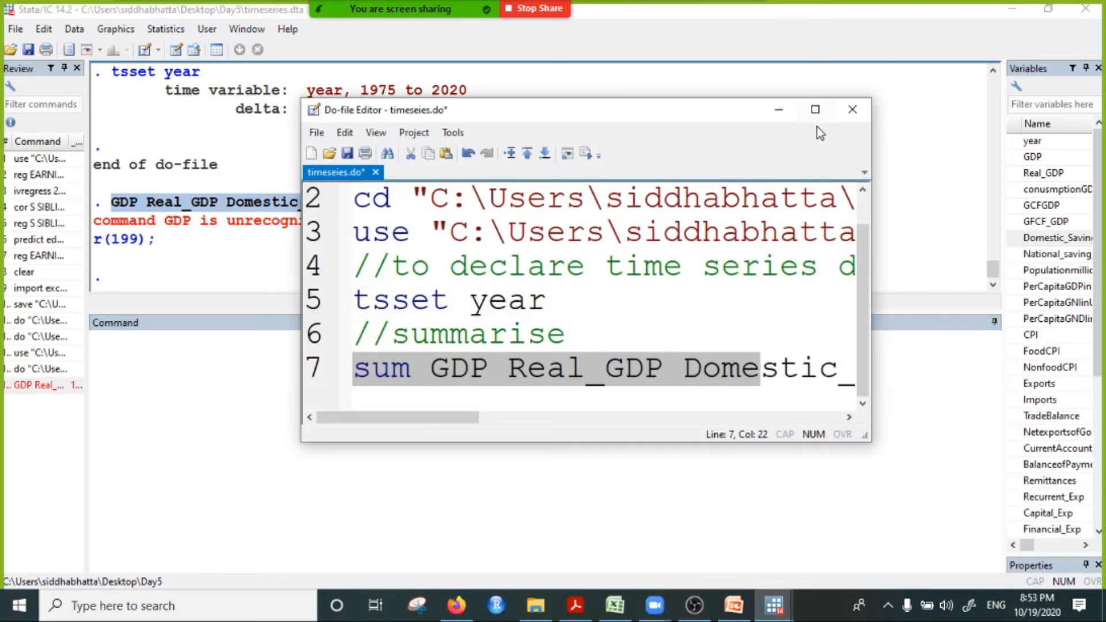
click(815, 110)
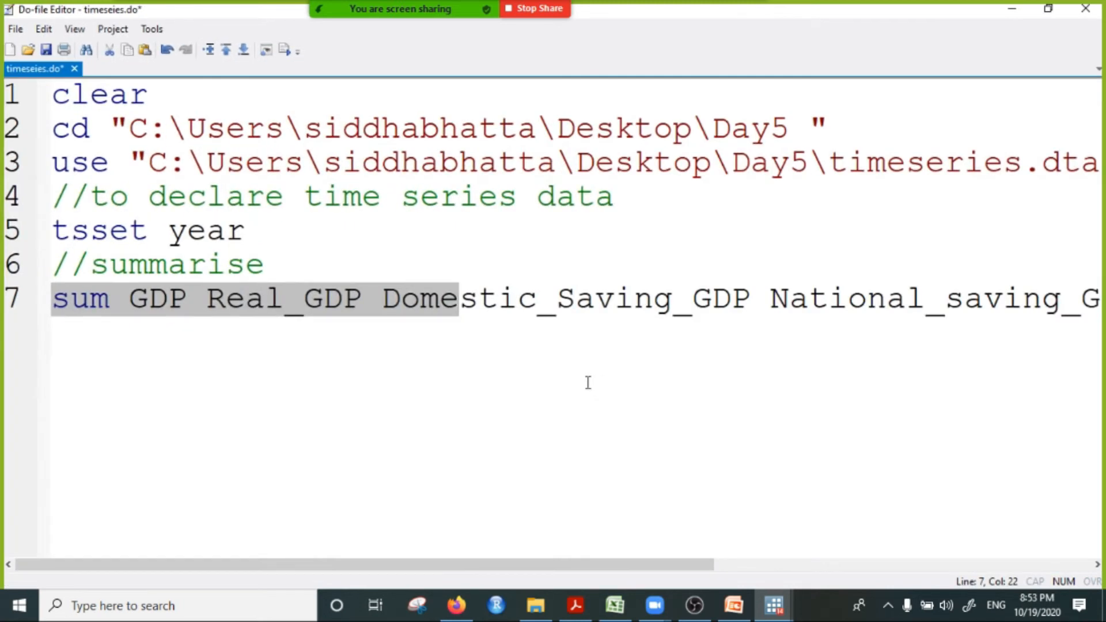
click(1012, 8)
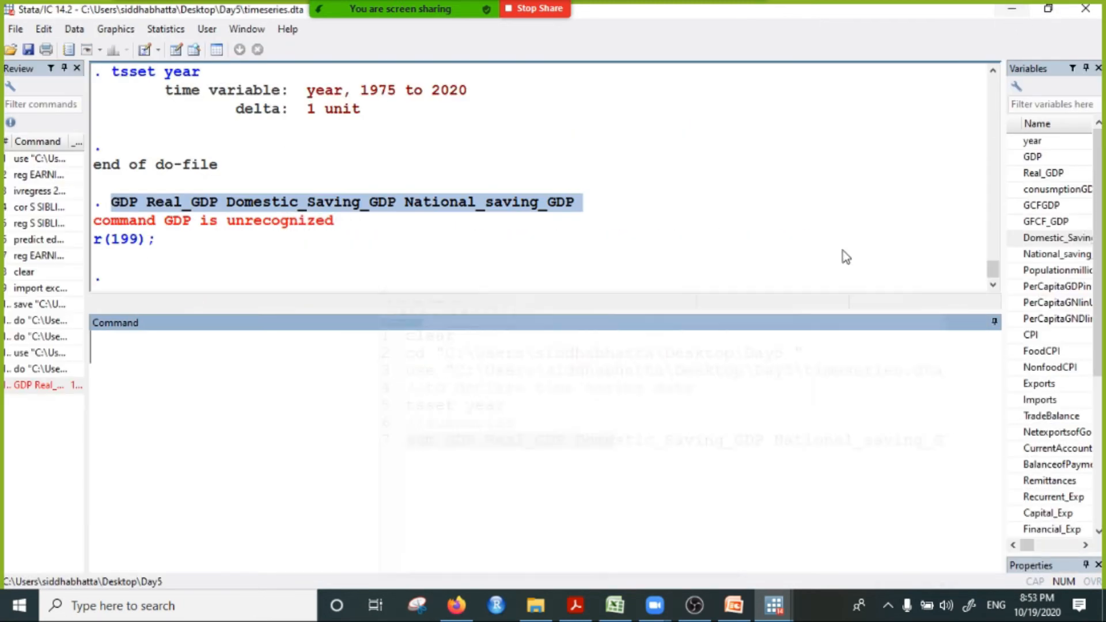
click(1045, 271)
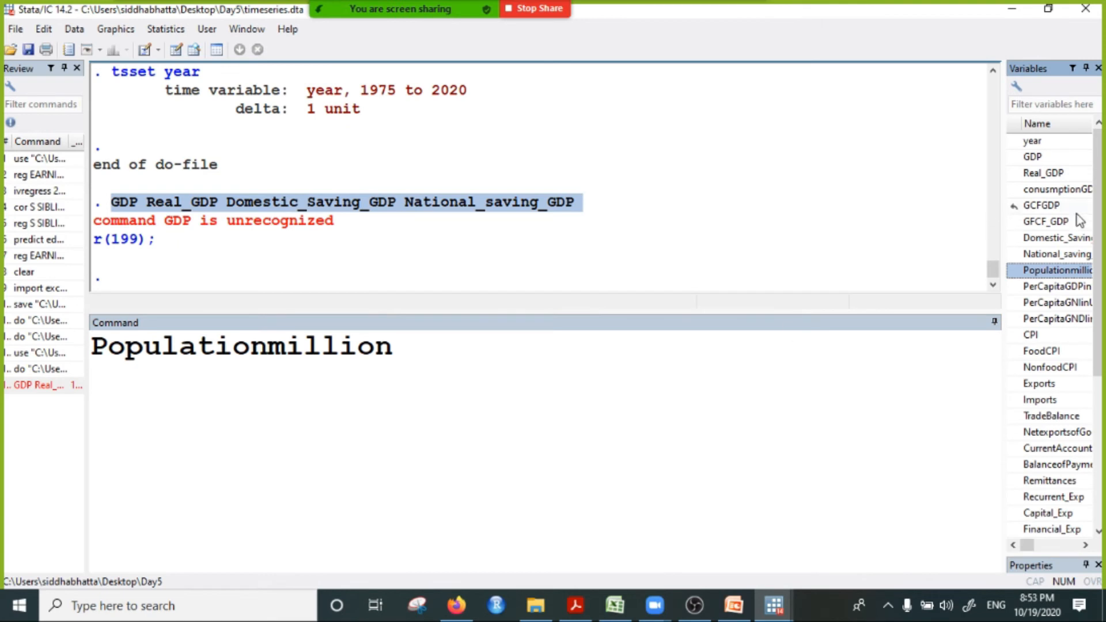
double_click(1040, 205)
drag(516, 352, 20, 362)
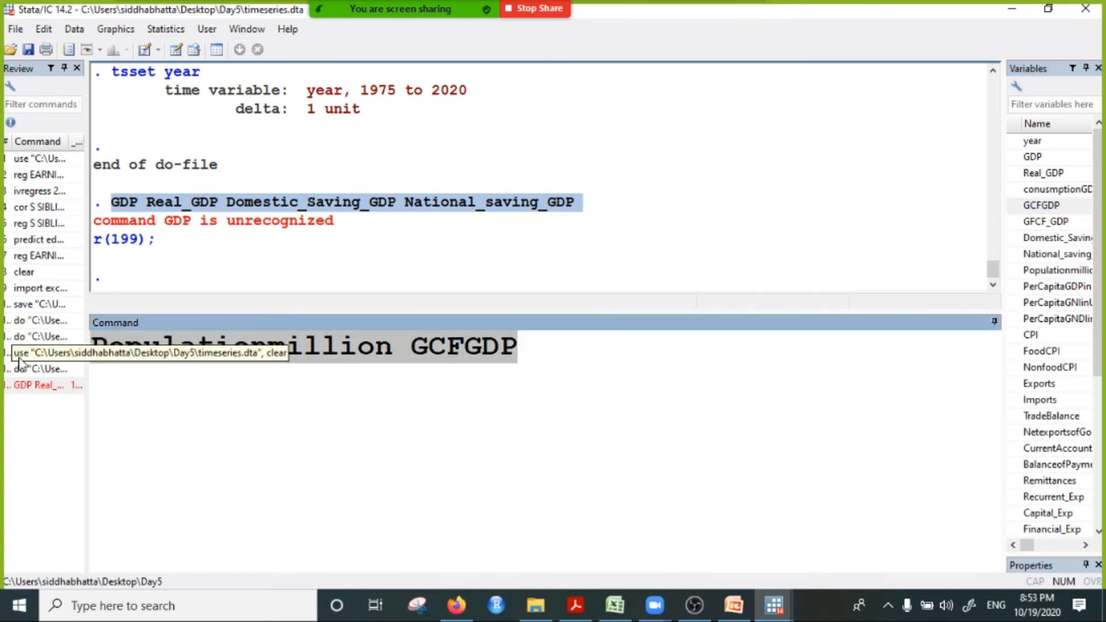
key(ctrl+x)
Step: Reopen the do-file in its smaller window, extend the selection to the end of the sum line, and execute the selected line
mouse_move(775, 605)
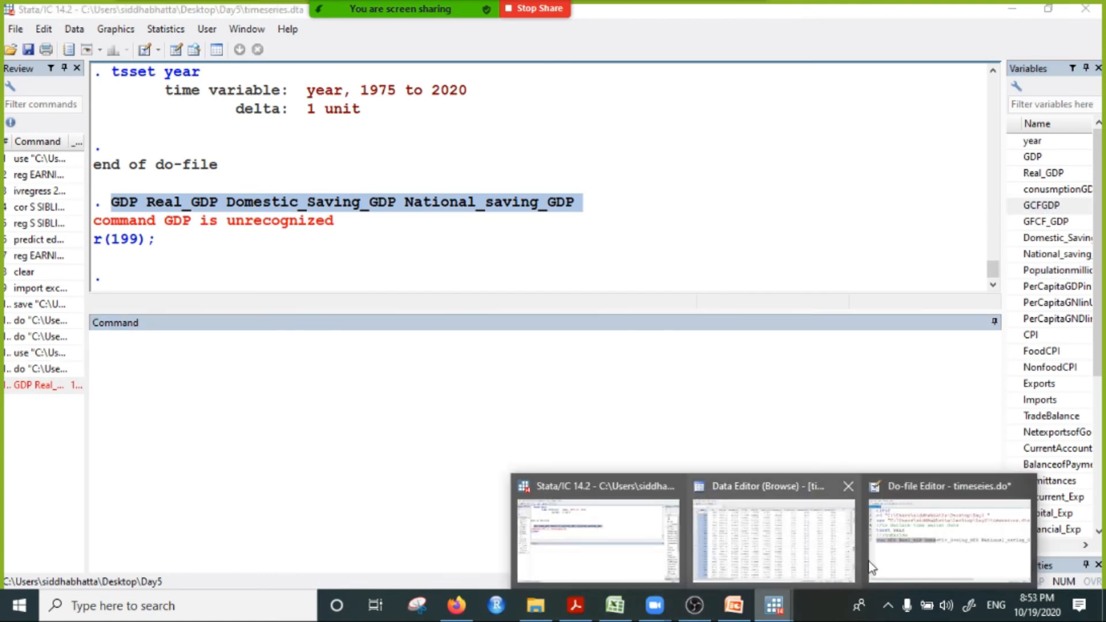
click(979, 555)
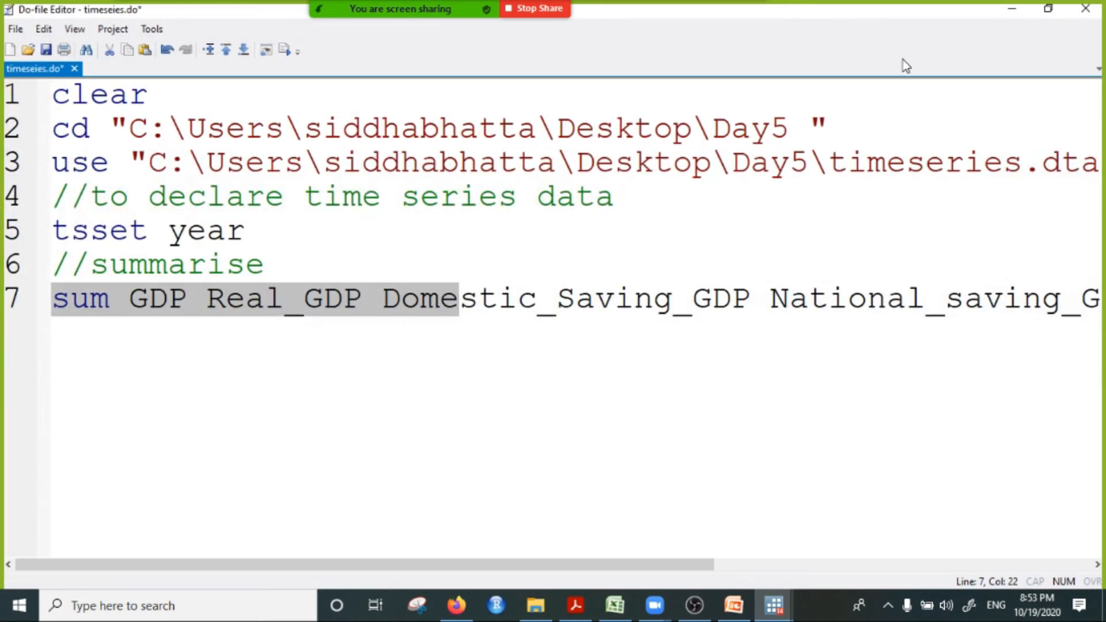
click(1048, 8)
key(End)
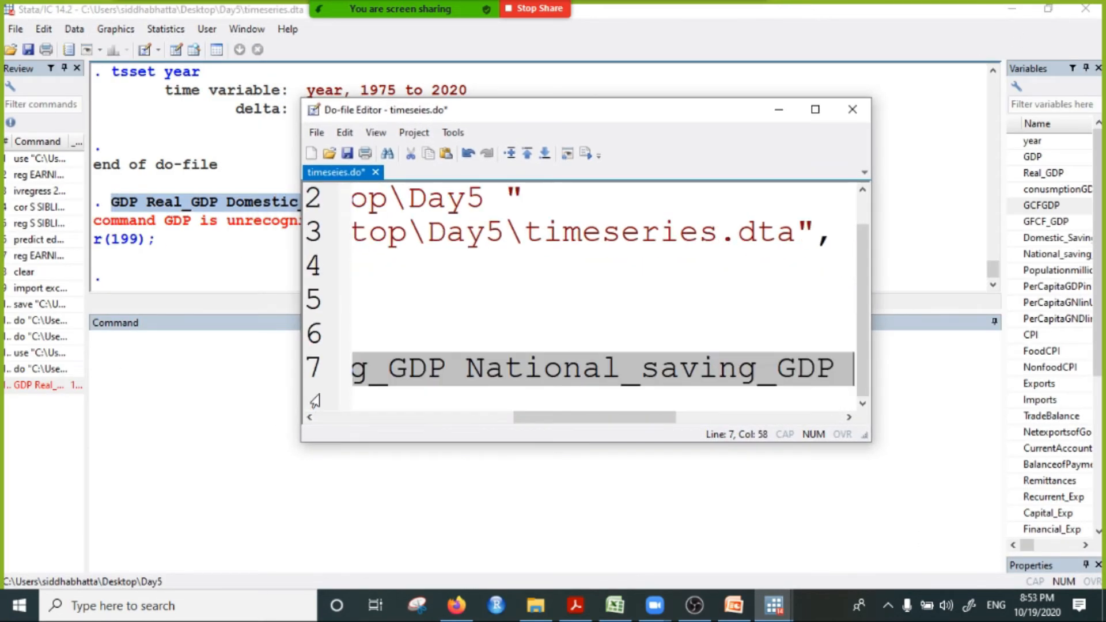
click(586, 153)
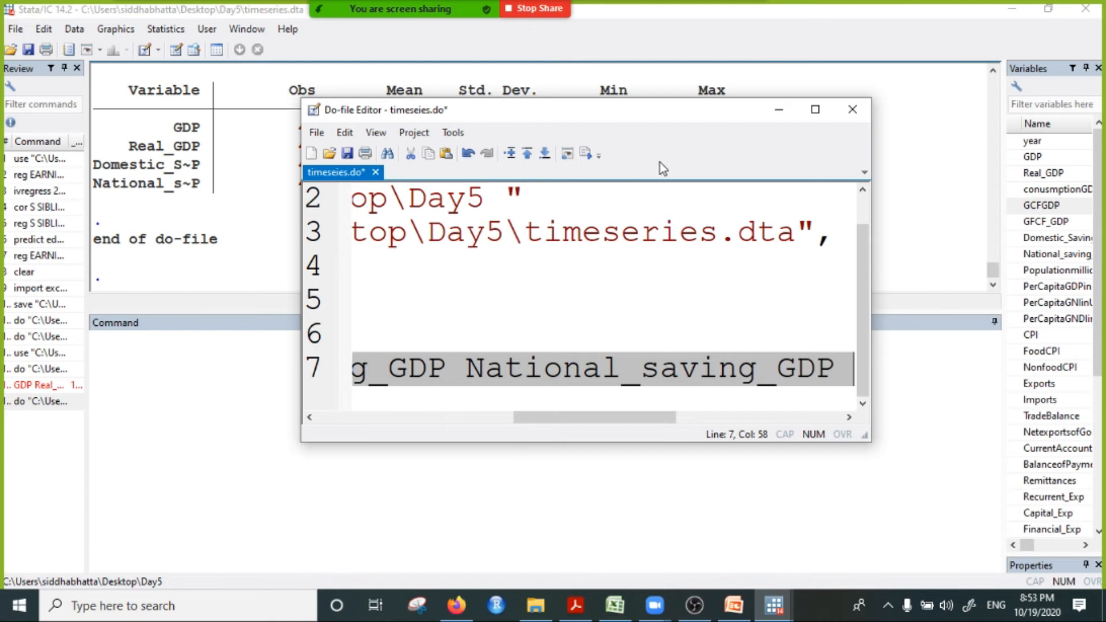
Step: Examine the summary statistics table in the Results window by highlighting it, then bring the do-file editor back up
click(793, 113)
drag(201, 136, 552, 152)
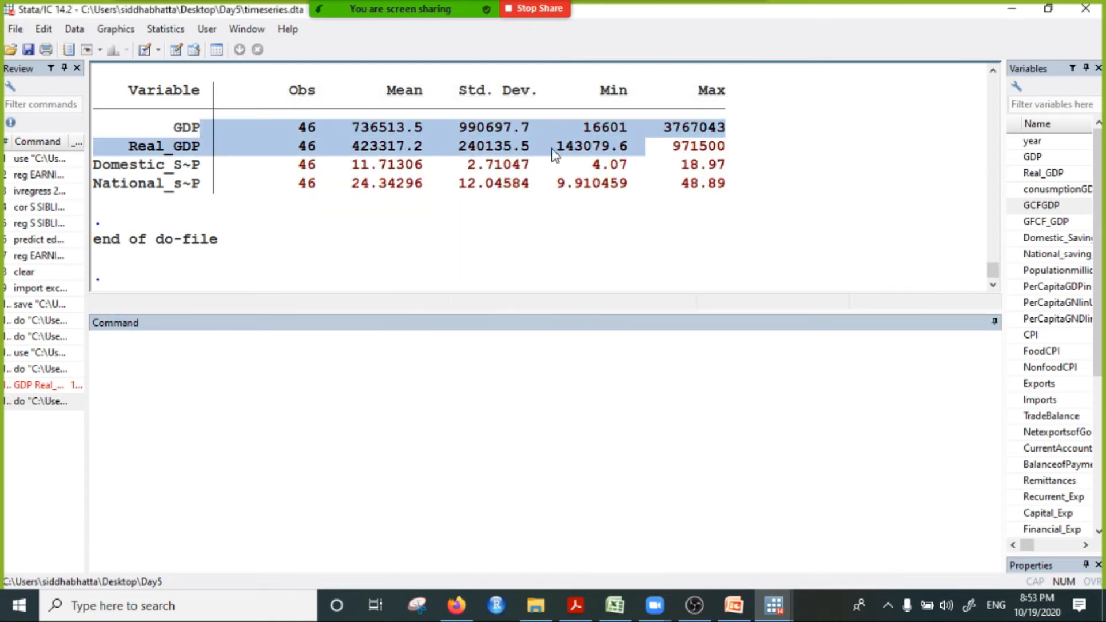
drag(153, 92, 749, 235)
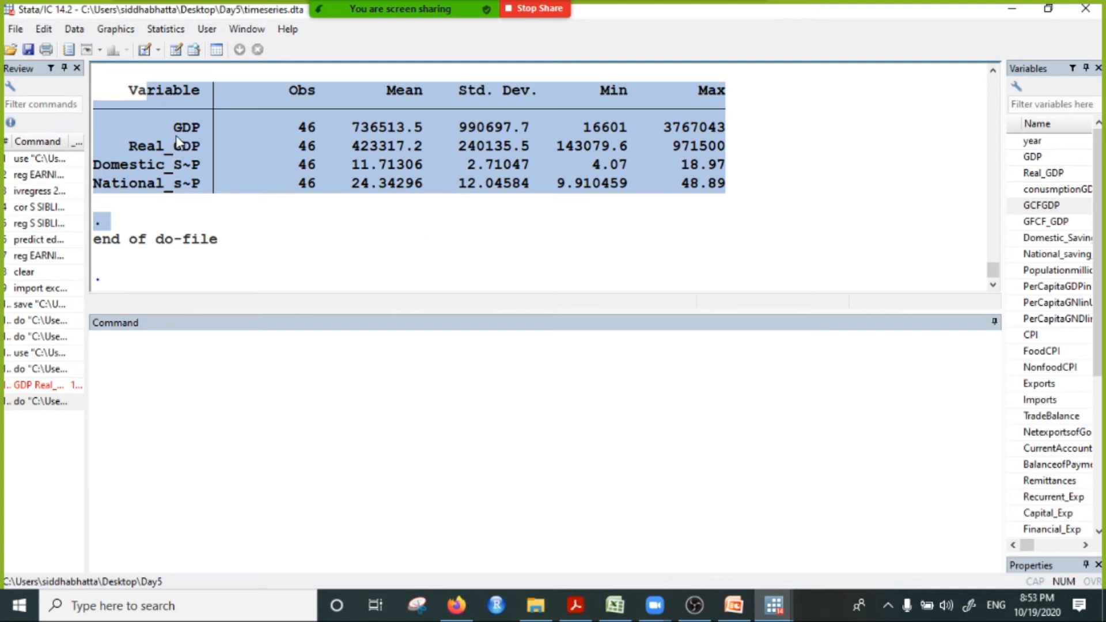
drag(129, 90, 735, 213)
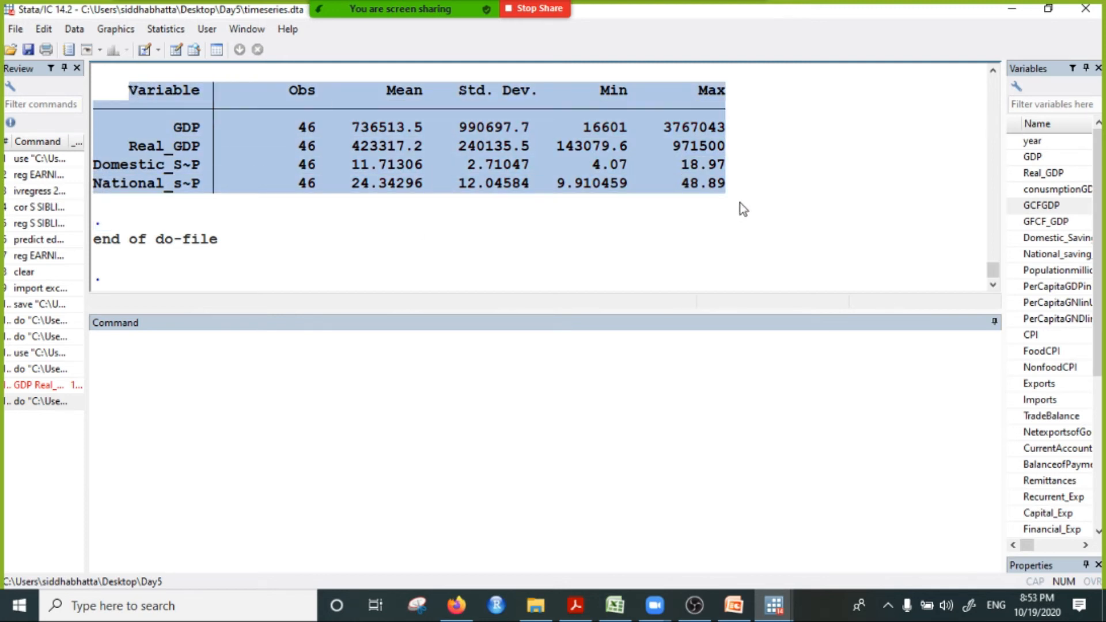
mouse_move(773, 605)
click(909, 553)
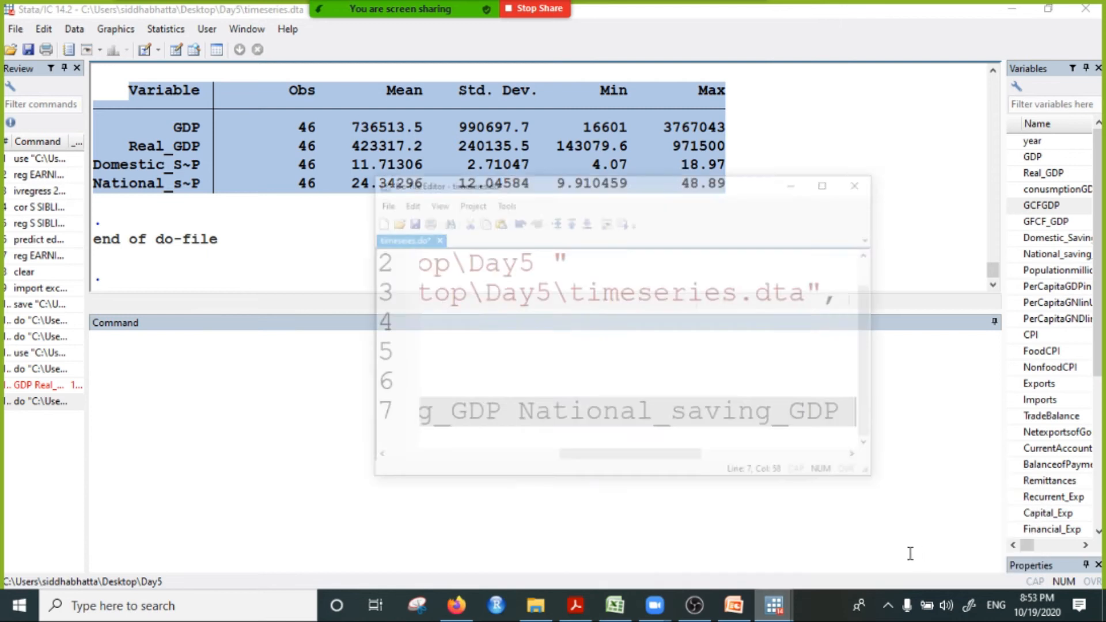
Step: Move the do-file editor aside, maximise it, and add two new lines after the end of the sum line
drag(593, 417, 369, 425)
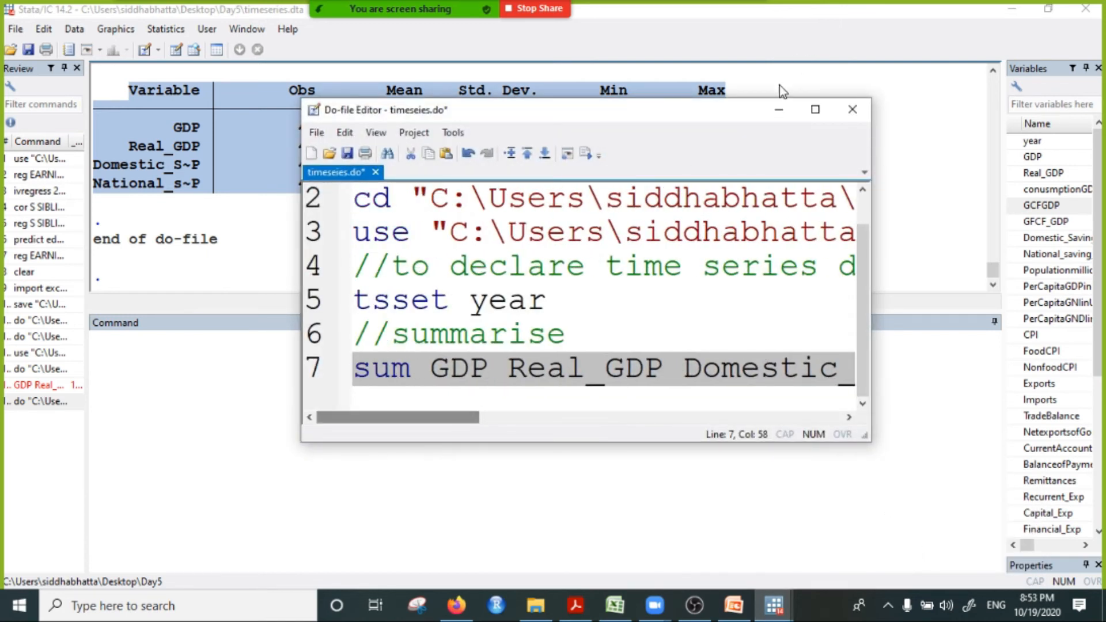
drag(719, 110, 815, 56)
drag(570, 363, 678, 362)
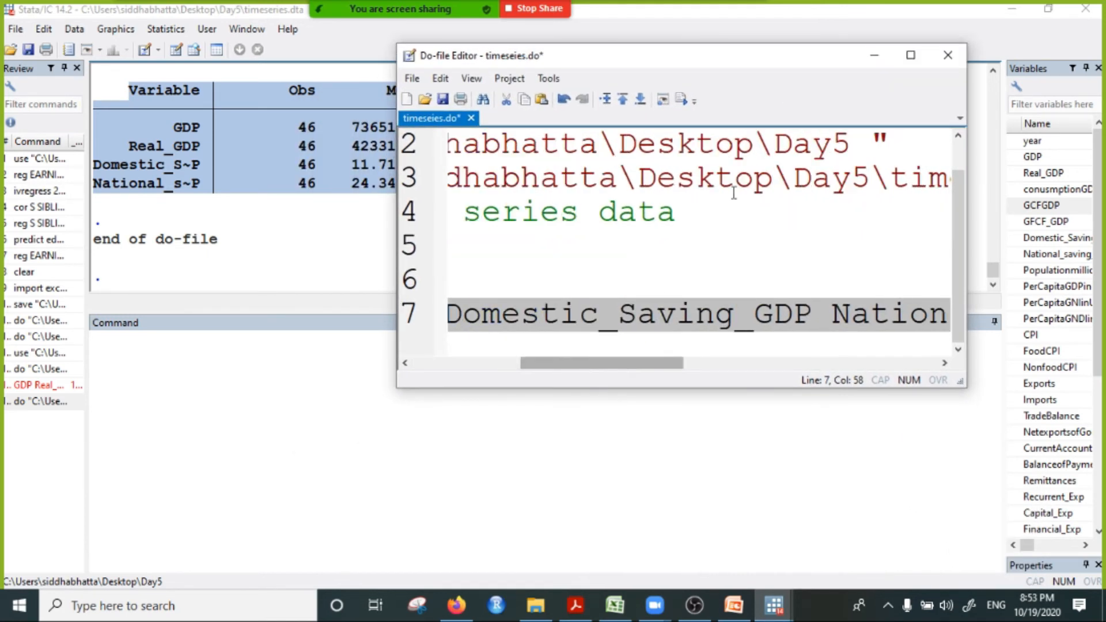
click(910, 55)
click(816, 305)
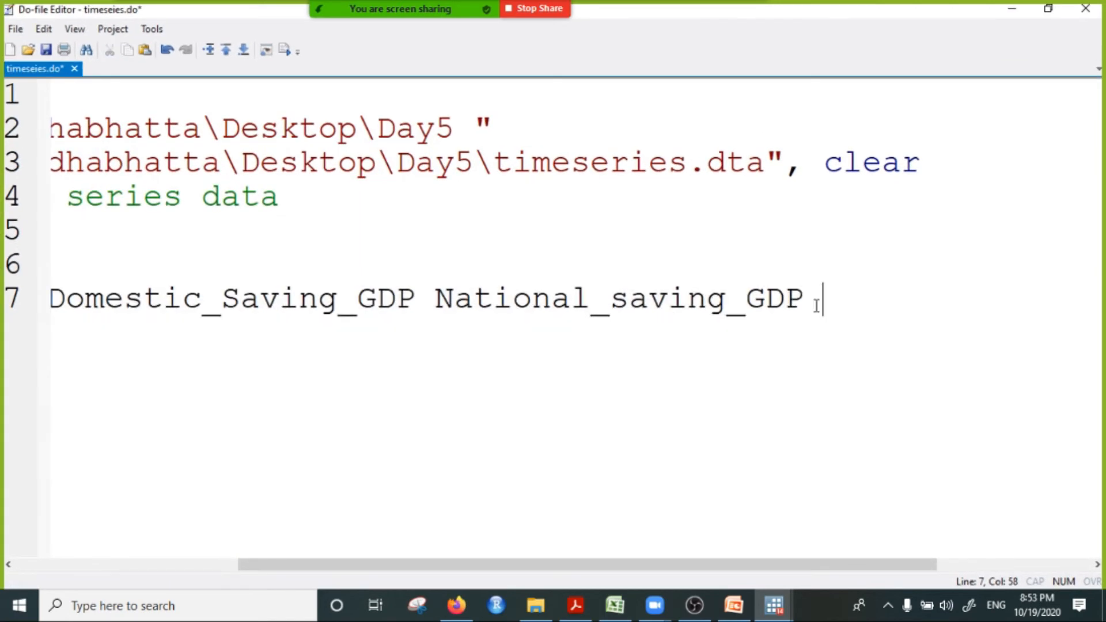
key(Return)
key(Return)
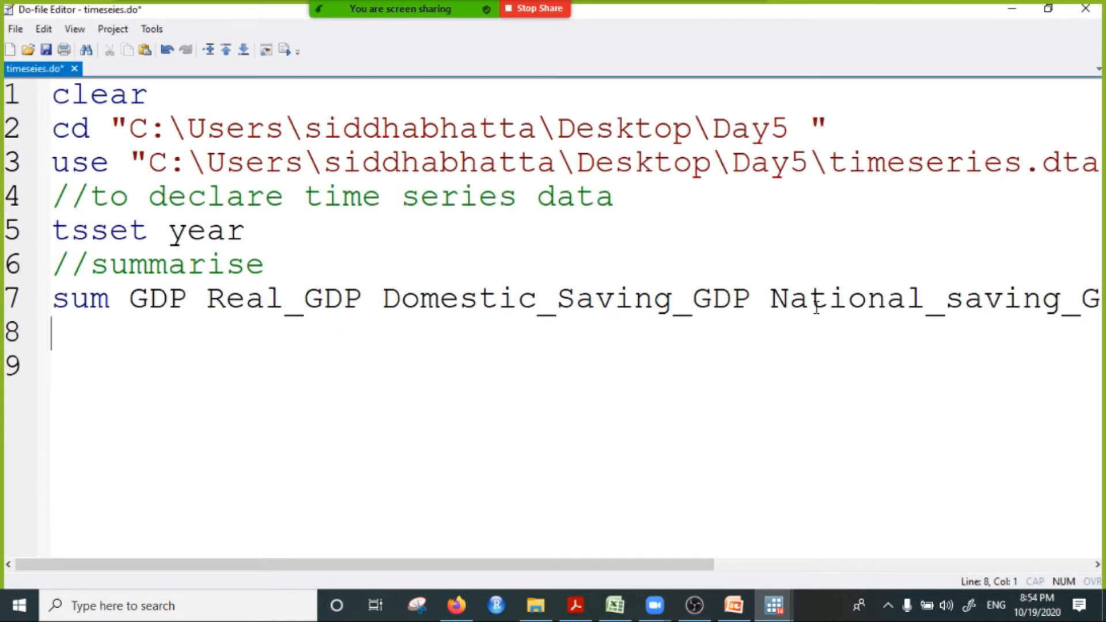
Step: Add the comment "//to make time series graphs" on line 8 of the do-file, with an empty line below it
text(#)
key(BackSpace)
key(BackSpace)
text(//to )
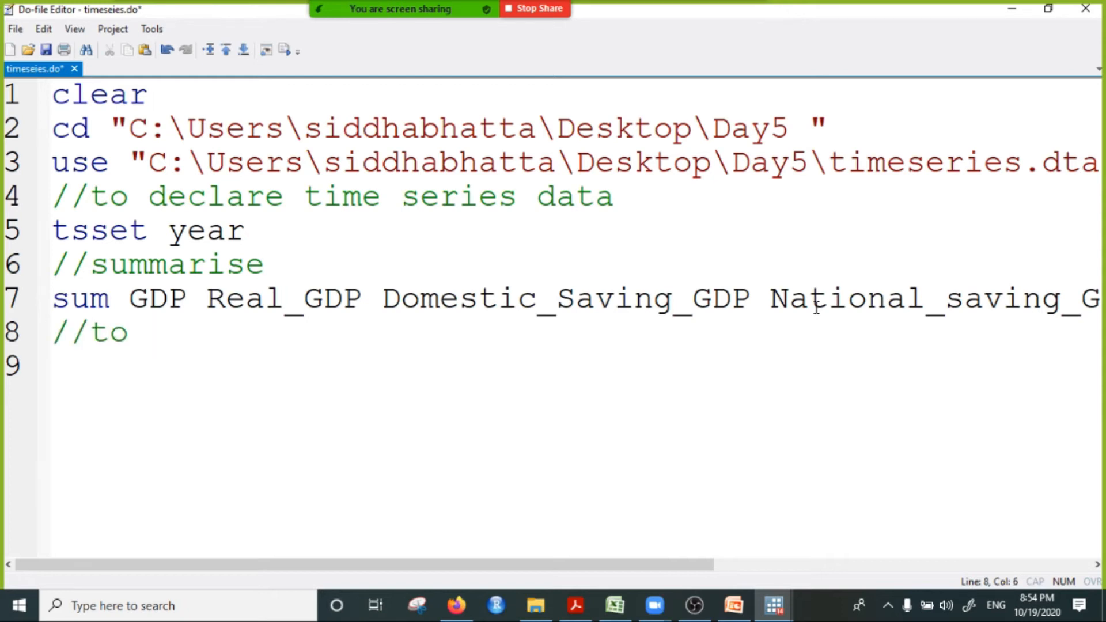
text(make )
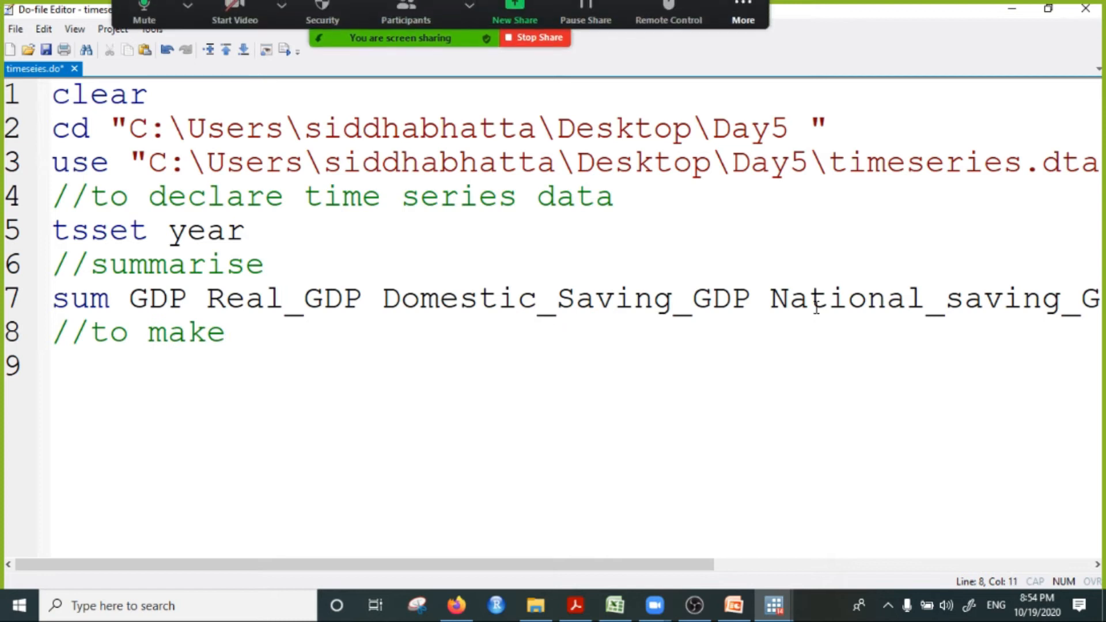
text(graphs)
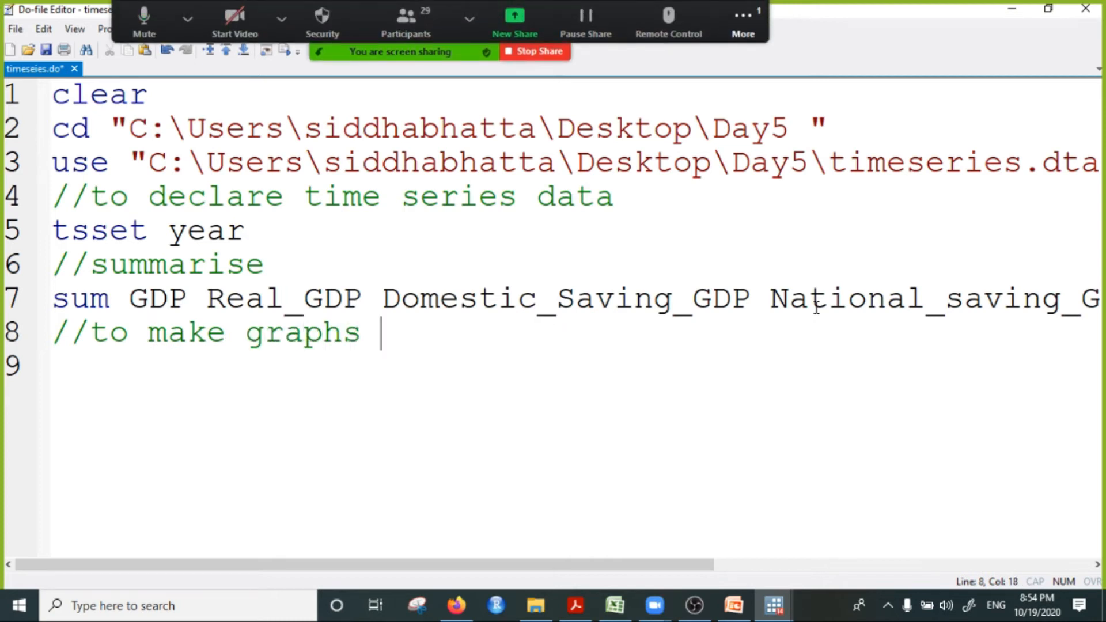
key(Return)
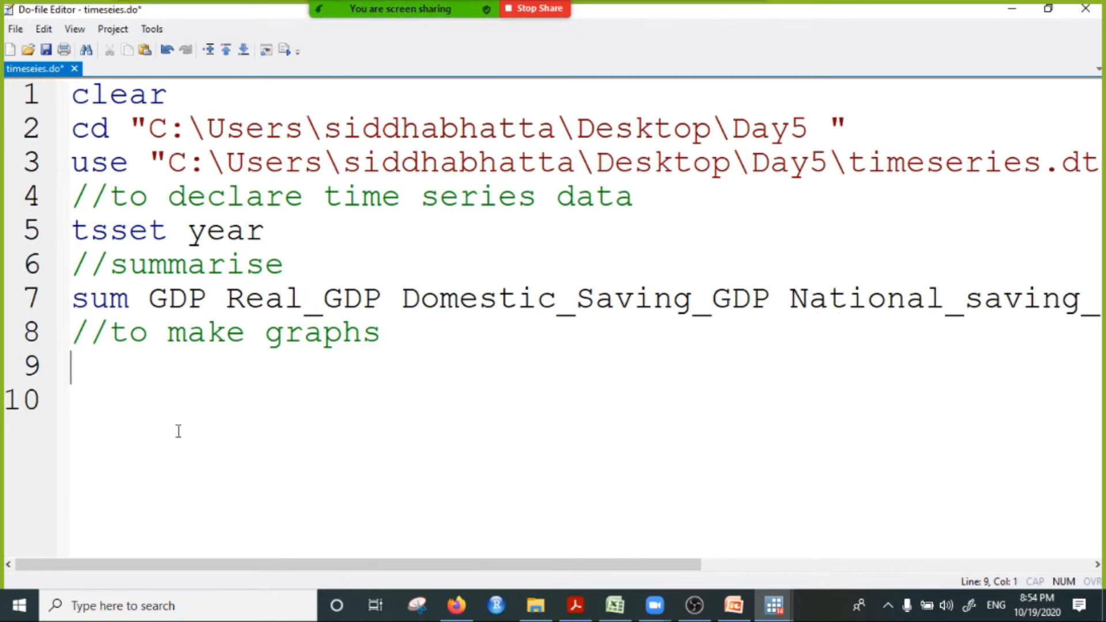
click(264, 339)
text(t)
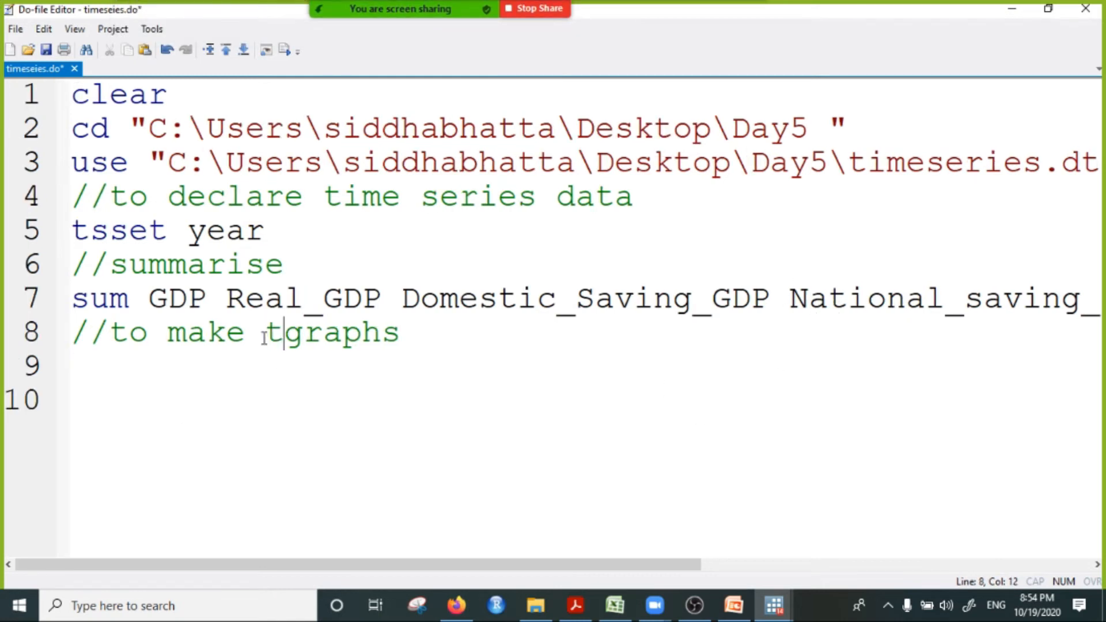
text(ime series)
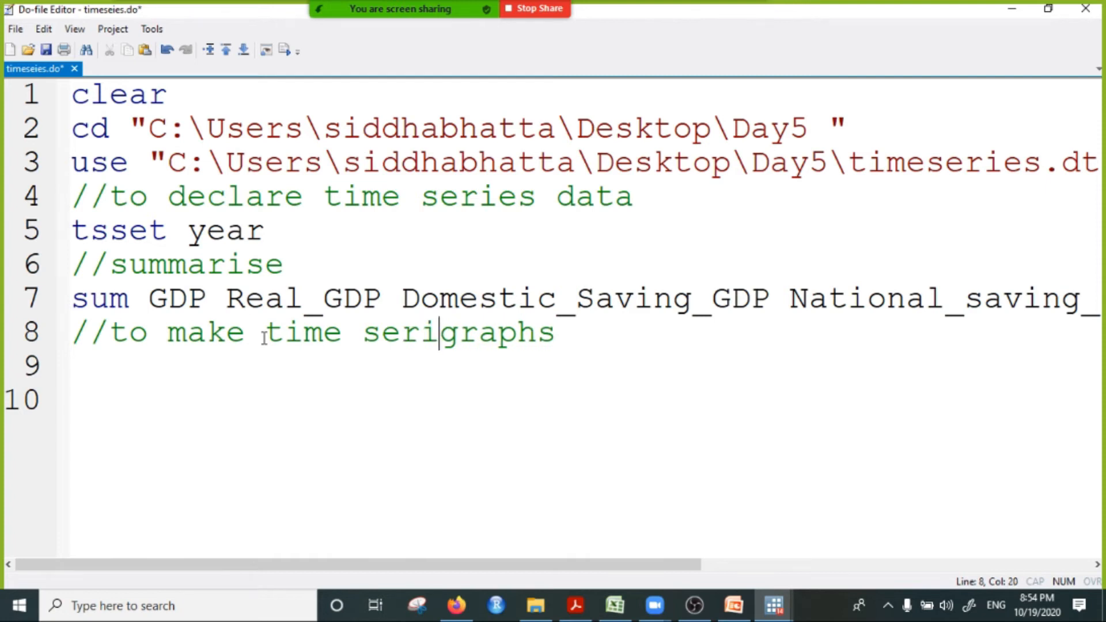
Step: Return the do-file editor to its smaller window, write "tsline GDP" on line 9, and execute that line
click(1048, 9)
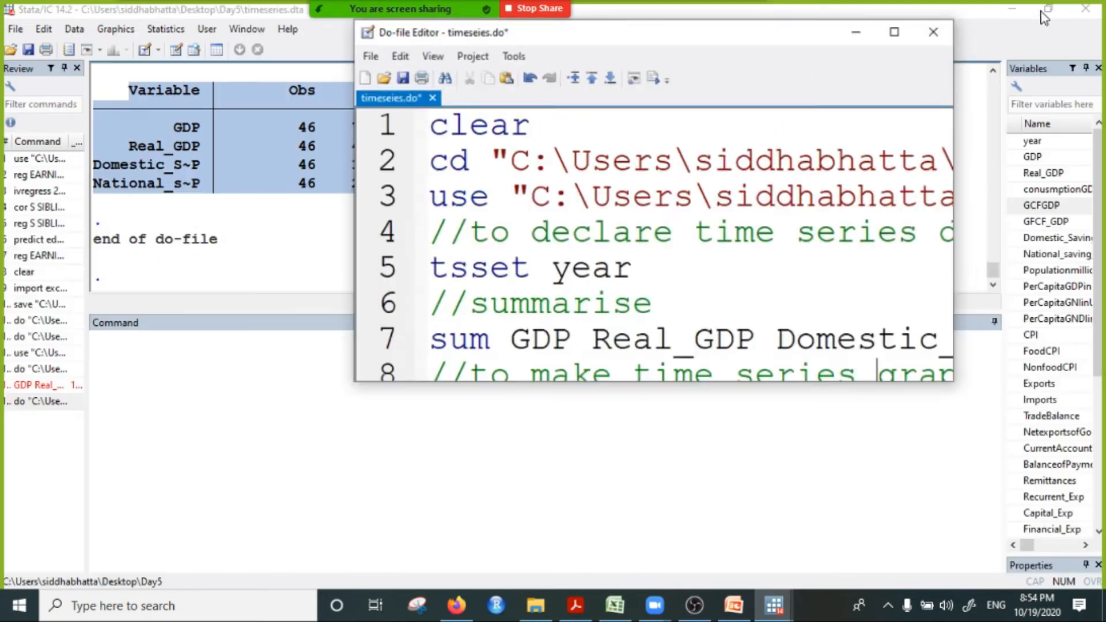
click(499, 296)
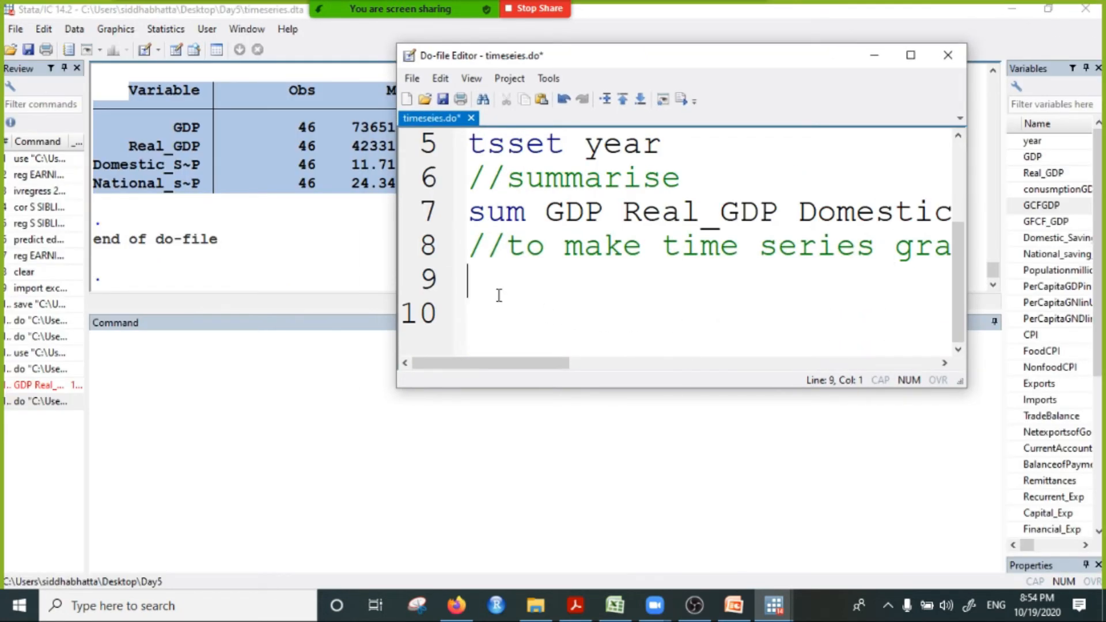
text(tsline )
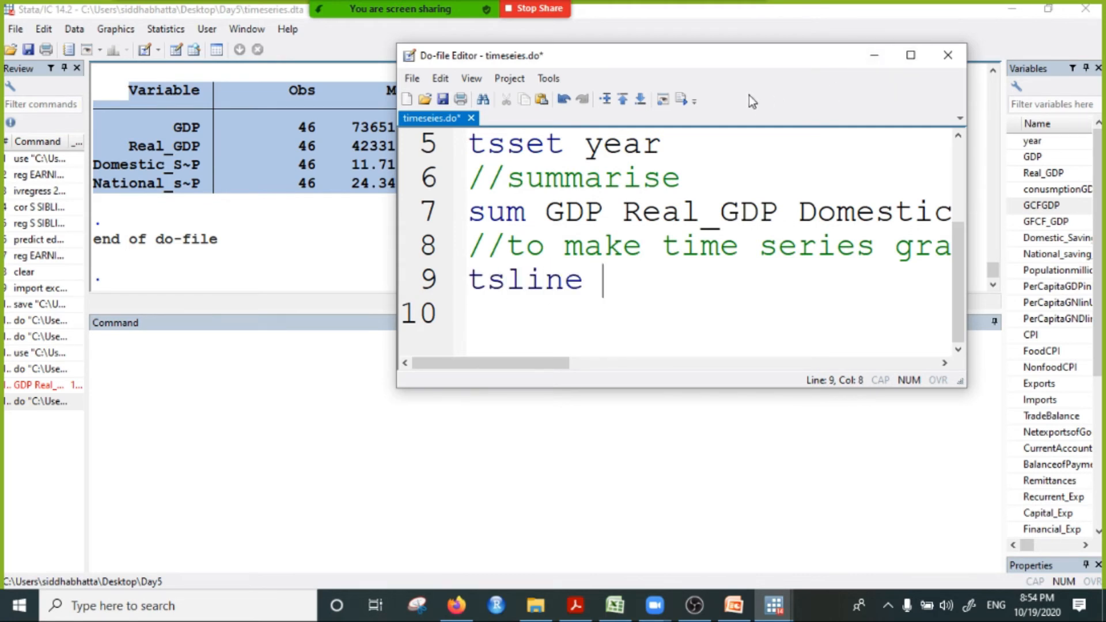
text(GDP)
click(436, 281)
click(679, 101)
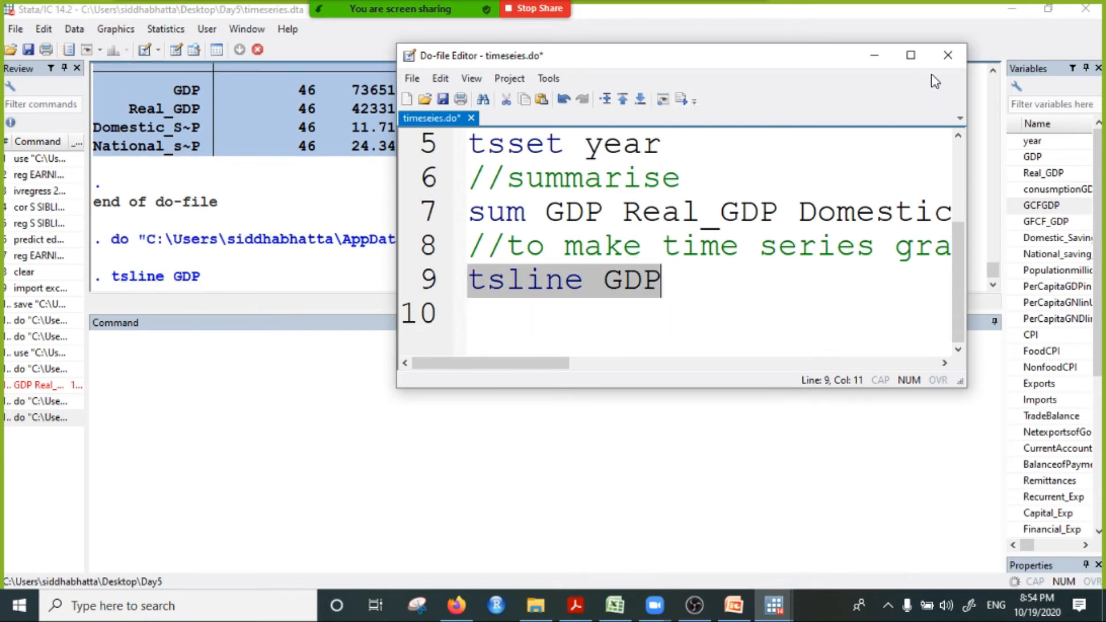
Step: Minimise the do-file editor and make the Results area taller, closing the GDP graph after viewing it
click(873, 55)
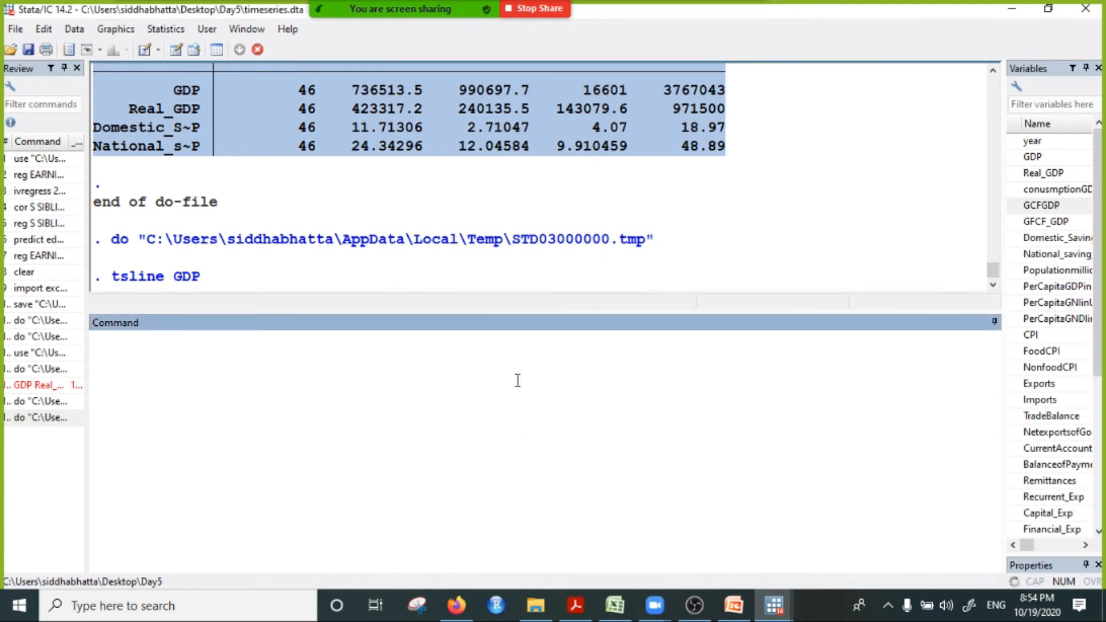
drag(555, 311, 521, 456)
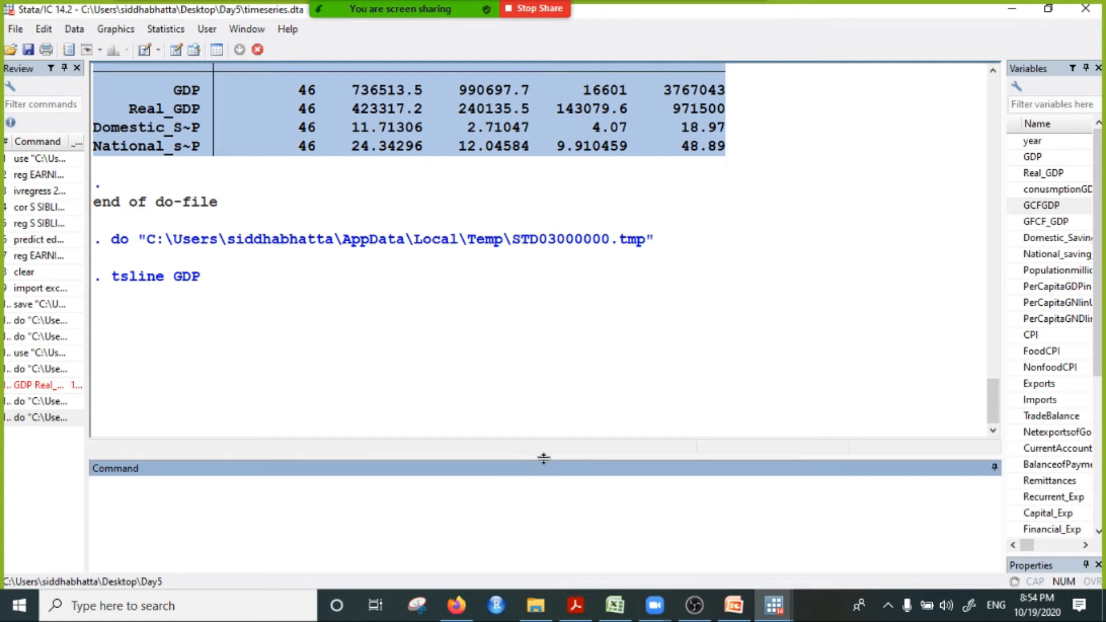
drag(543, 460, 530, 396)
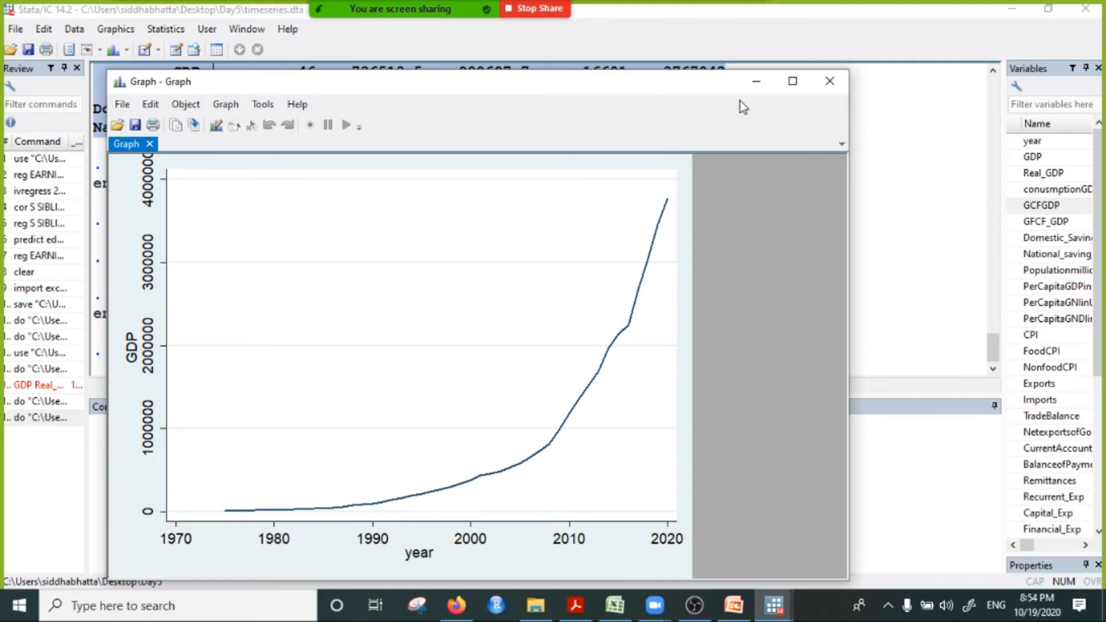
click(829, 81)
Step: Plot Real_GDP over time with tsline from the Command window, and close the graph after viewing it
text(tsline)
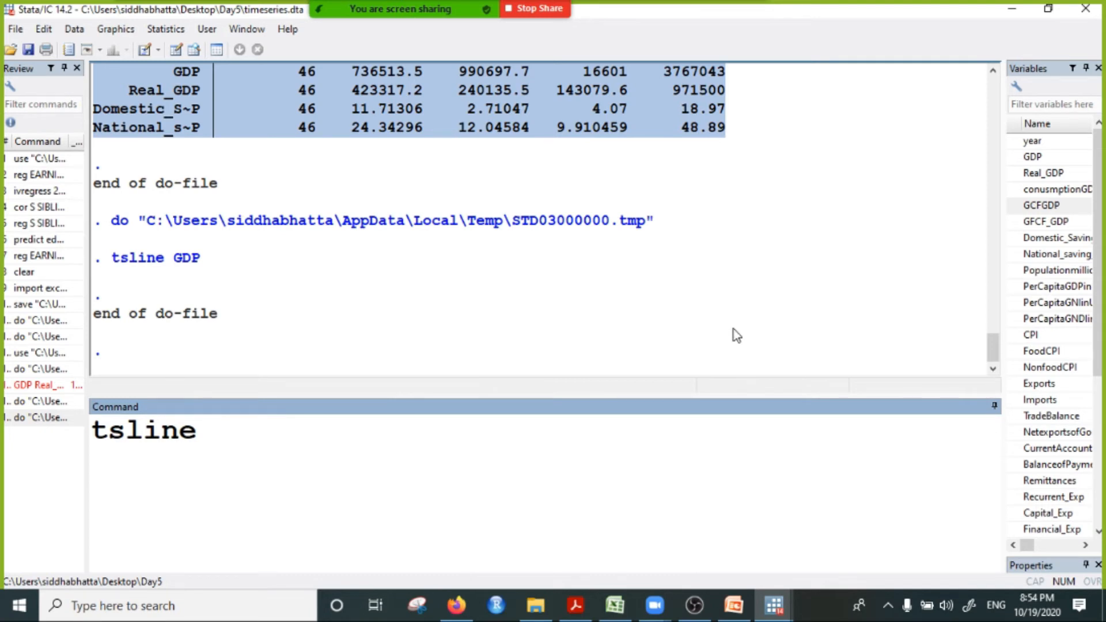
double_click(1042, 173)
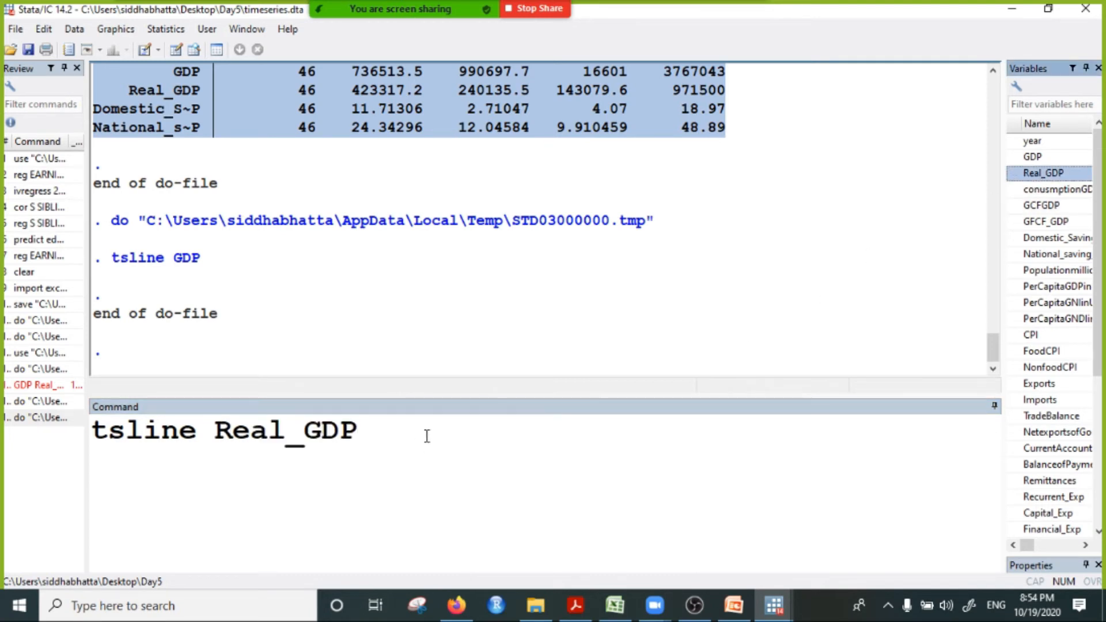
key(Return)
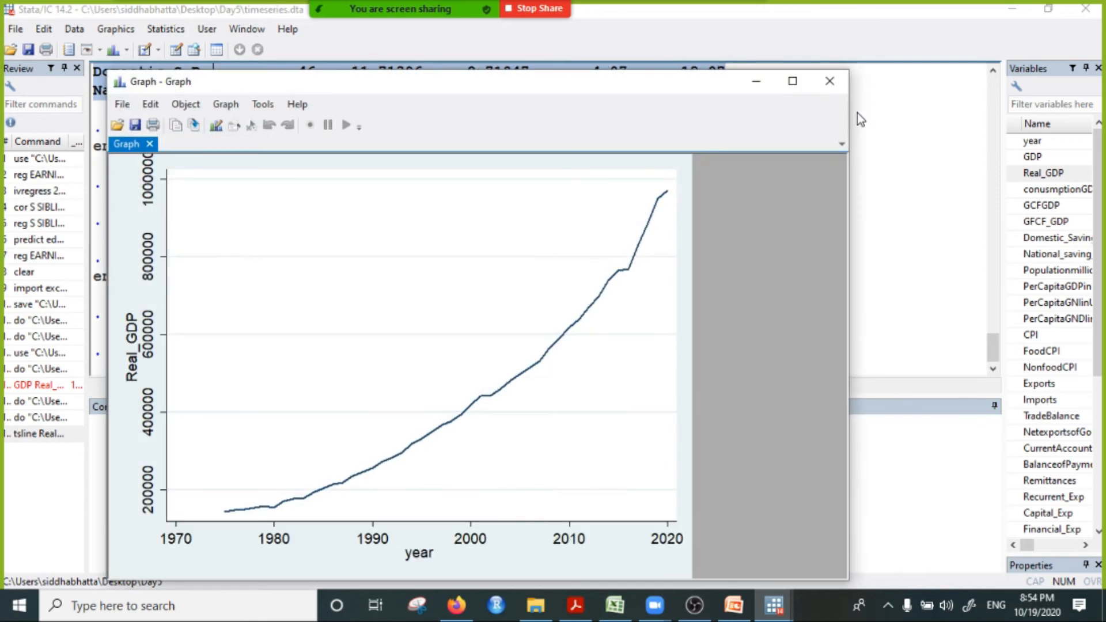
click(830, 81)
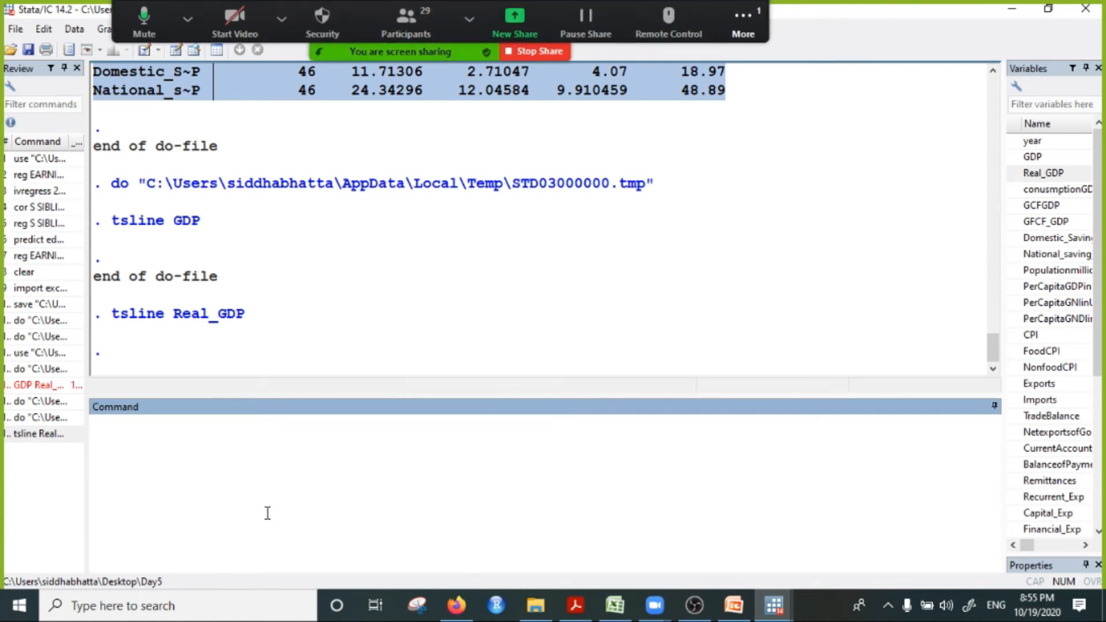
Step: Plot CPI, FoodCPI and NonfoodCPI together with one tsline command, and close the graph after viewing it
text(tsline)
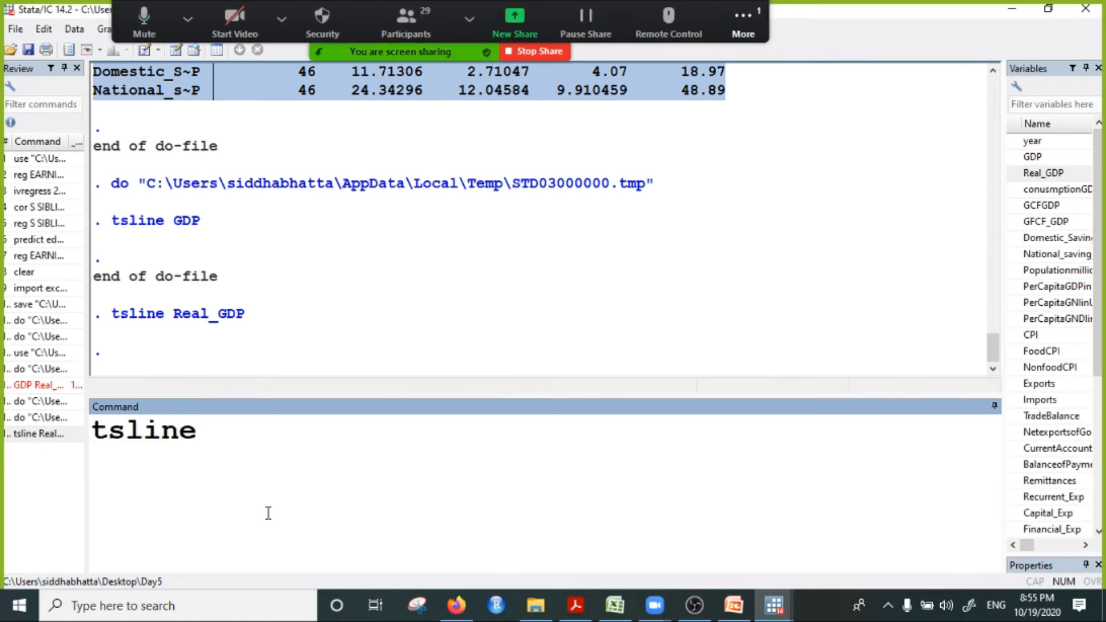
double_click(1040, 335)
double_click(1051, 353)
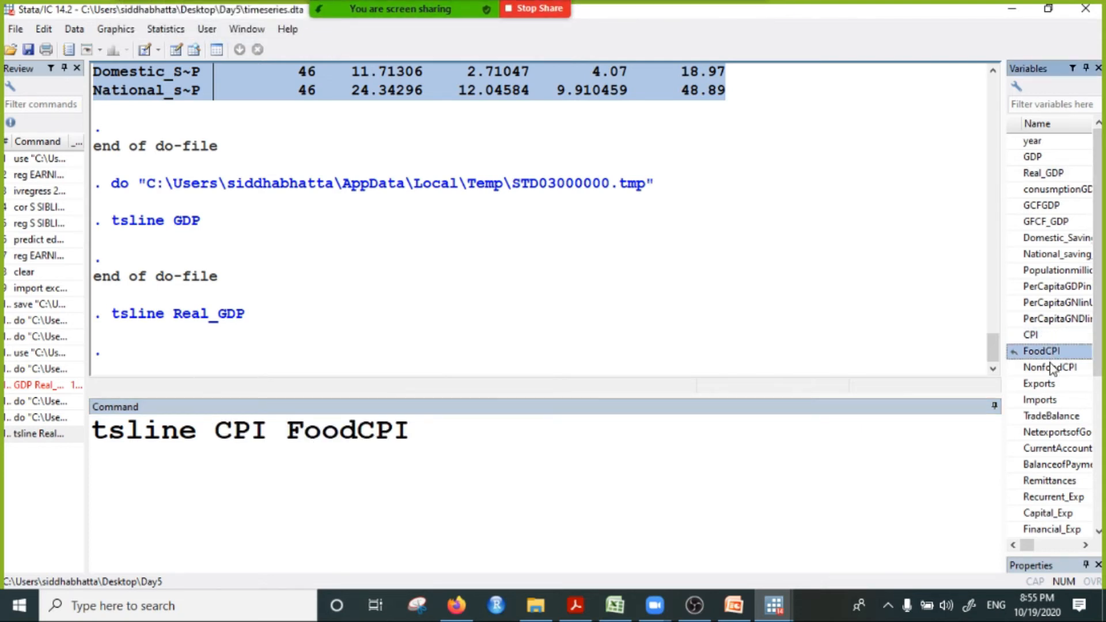
double_click(1046, 370)
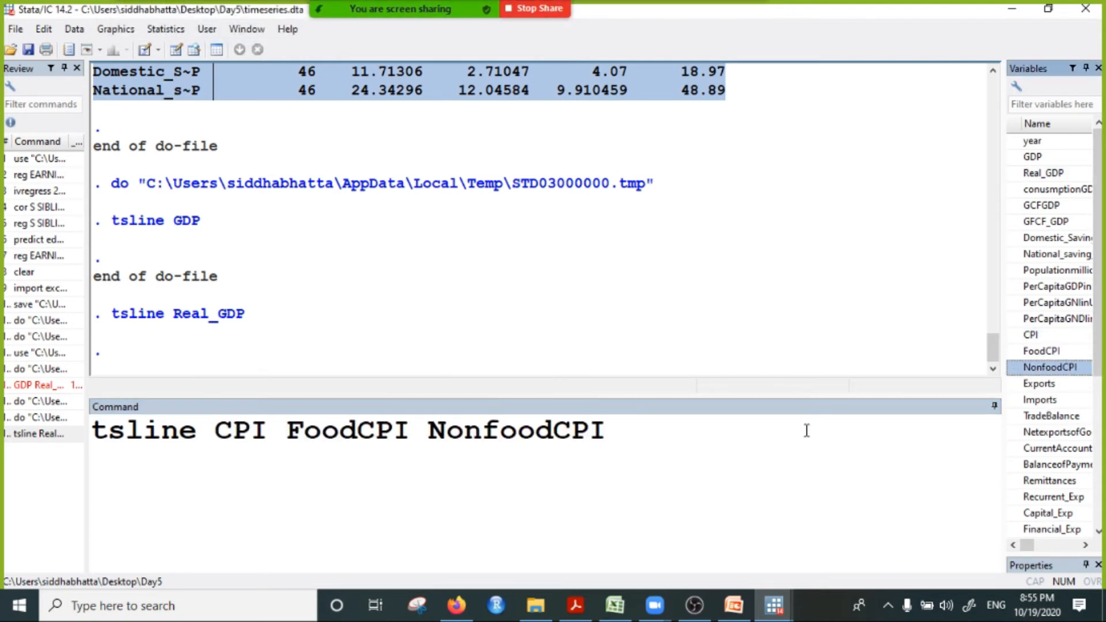
click(686, 444)
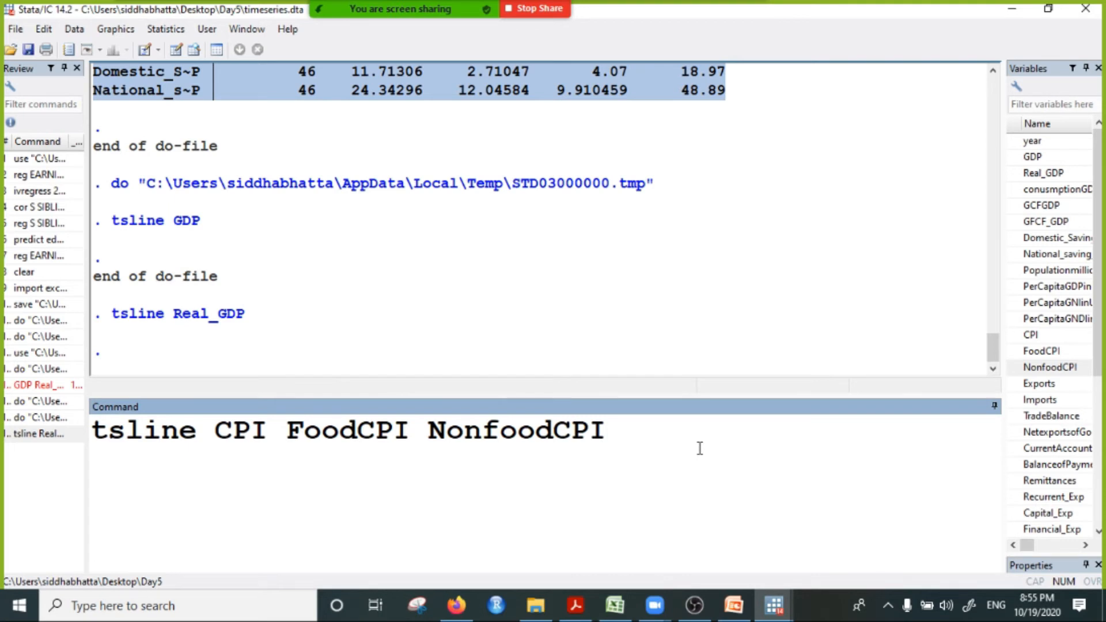
key(Return)
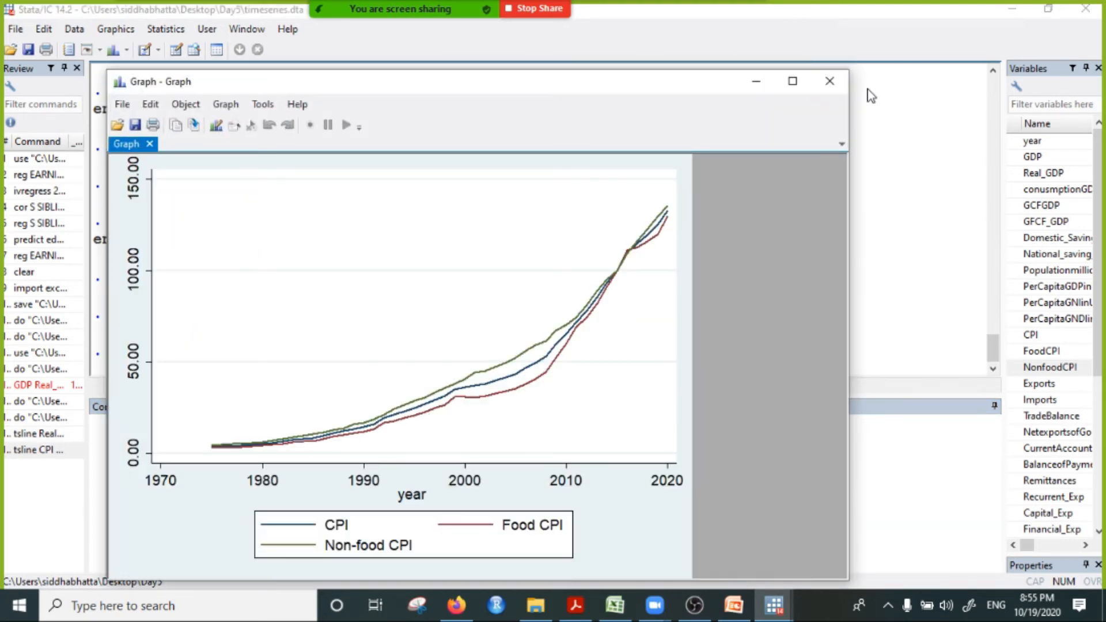
click(832, 82)
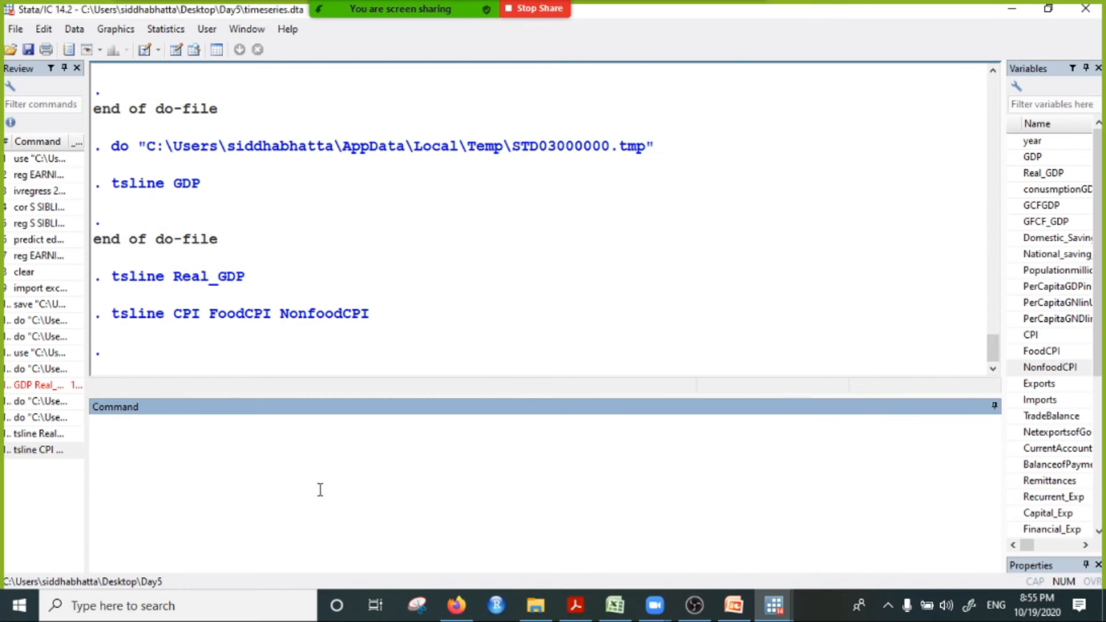
Step: Plot Exports and Imports together with one tsline command, and close the graph after viewing it
text(tsi)
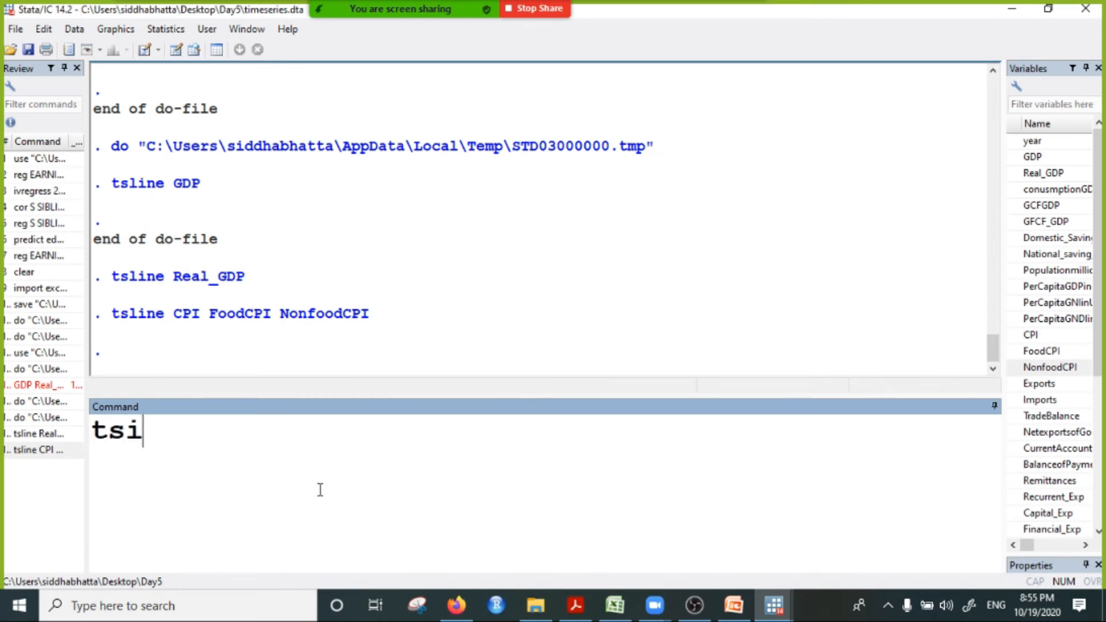
key(BackSpace)
text(line)
click(1039, 383)
click(1041, 401)
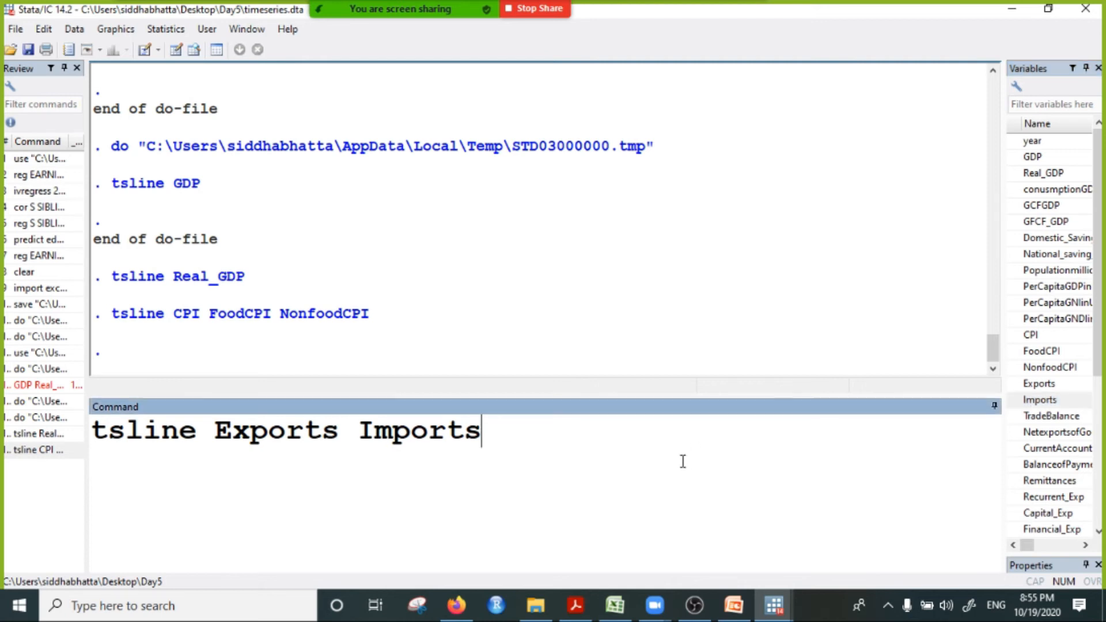
key(Return)
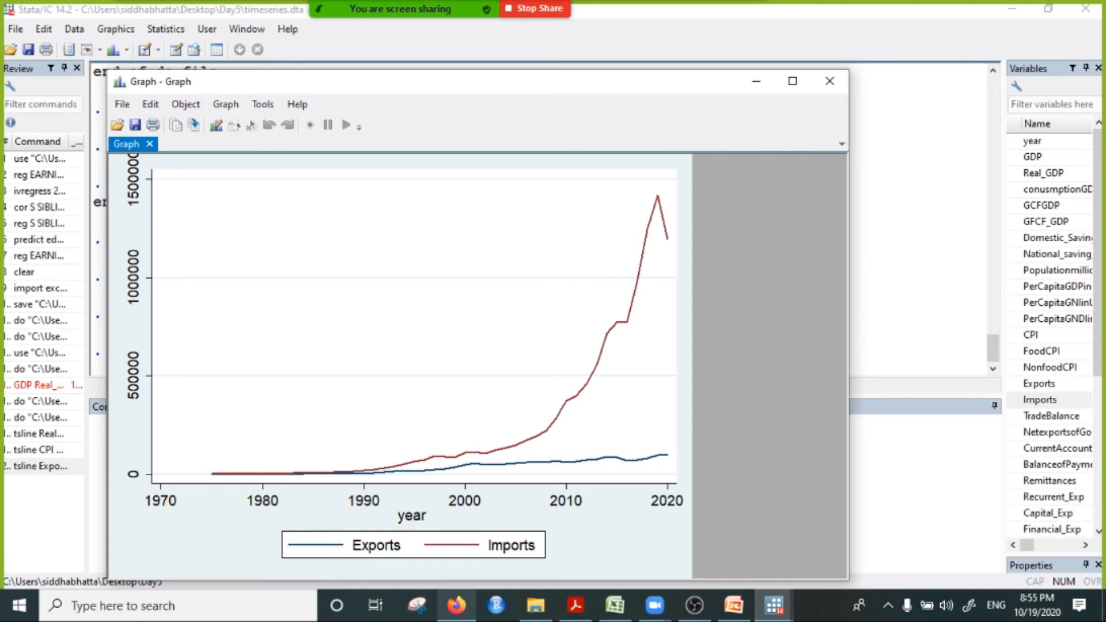
click(829, 81)
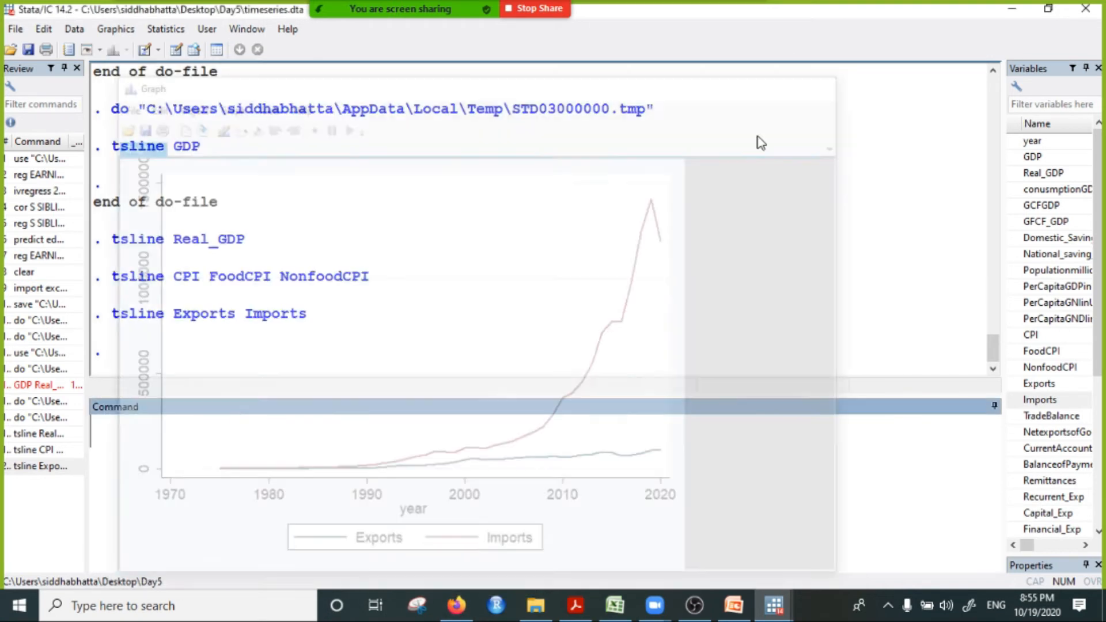
Step: Plot Outsatanding_Foreign_Debt and Outstanding_Total_Debt together with tsline, admitting the waiting meeting participant, and close the graph after viewing it
text(tsline)
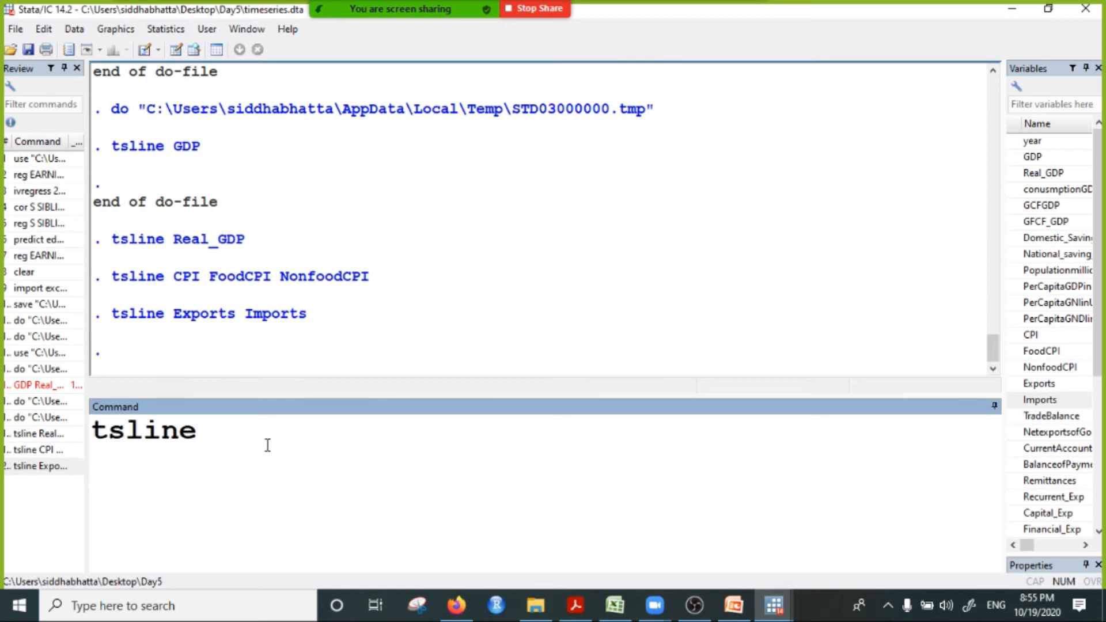
scroll(1013, 429, down, 5)
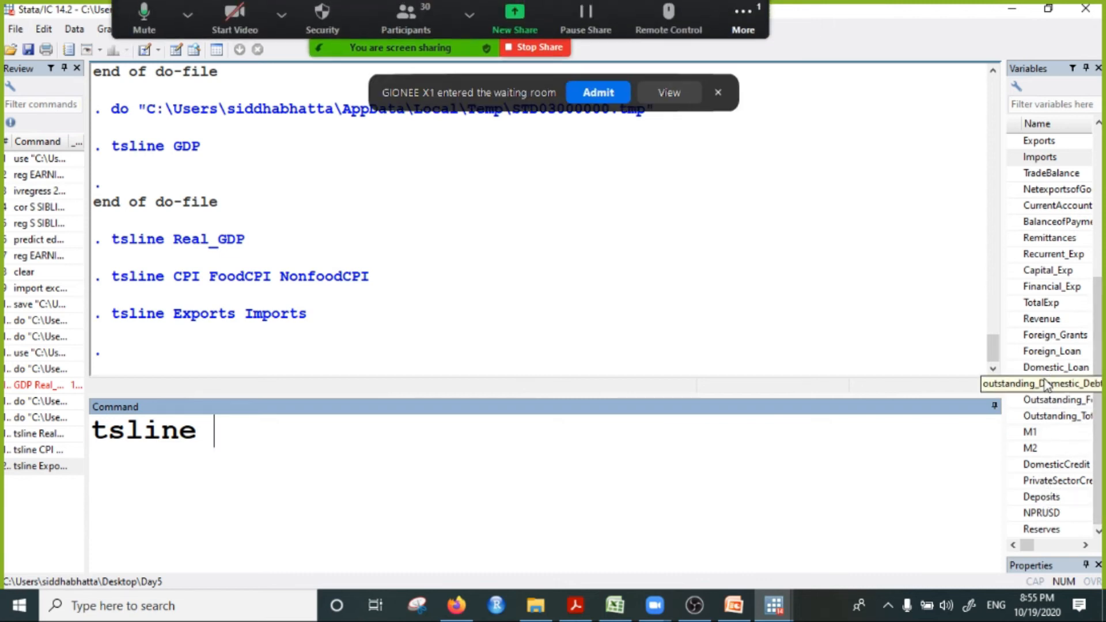
click(596, 93)
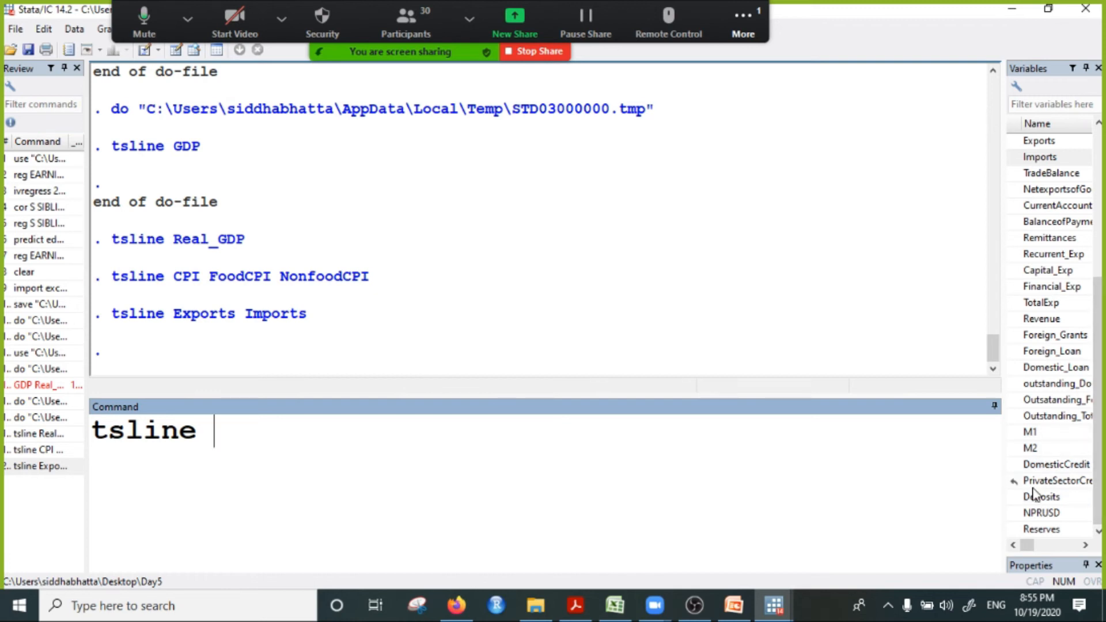
double_click(1036, 399)
double_click(1037, 415)
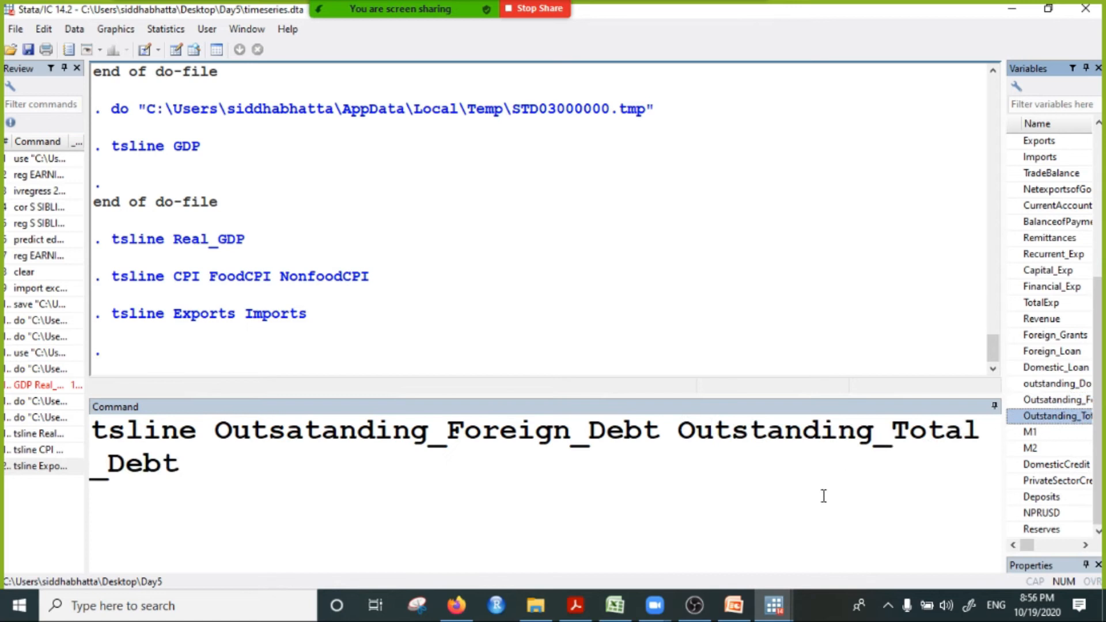
click(255, 512)
key(Return)
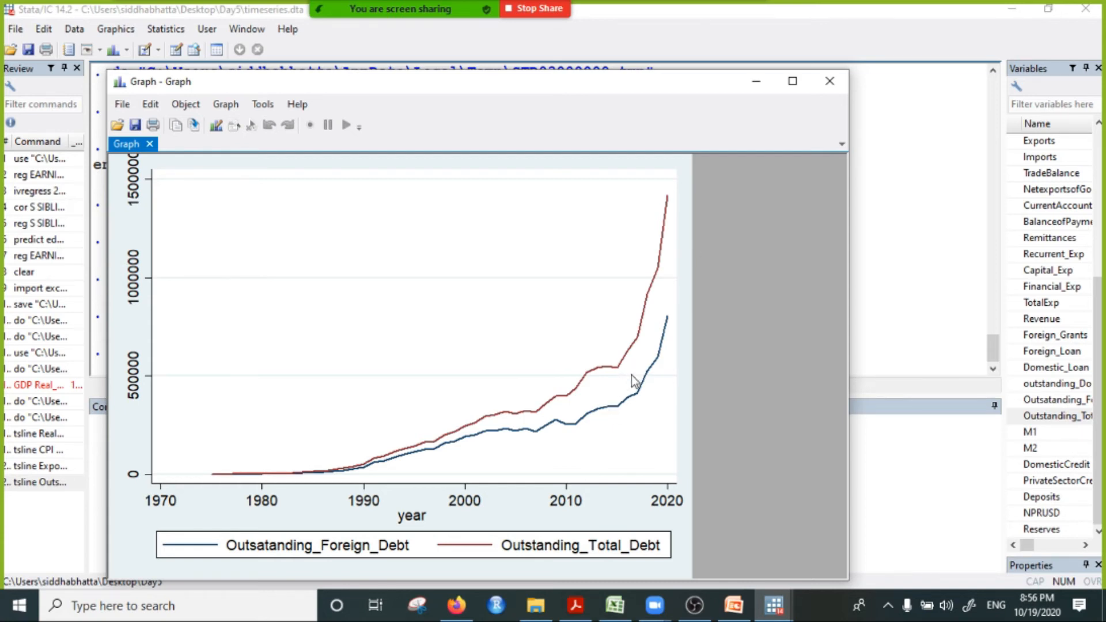
click(829, 81)
Step: Widen the Variables area, plot outstanding_Domestic_Debt and Outsatanding_Foreign_Debt together with tsline, and close the graph after viewing it
text(tslien)
key(BackSpace)
key(BackSpace)
key(BackSpace)
key(BackSpace)
text(ine)
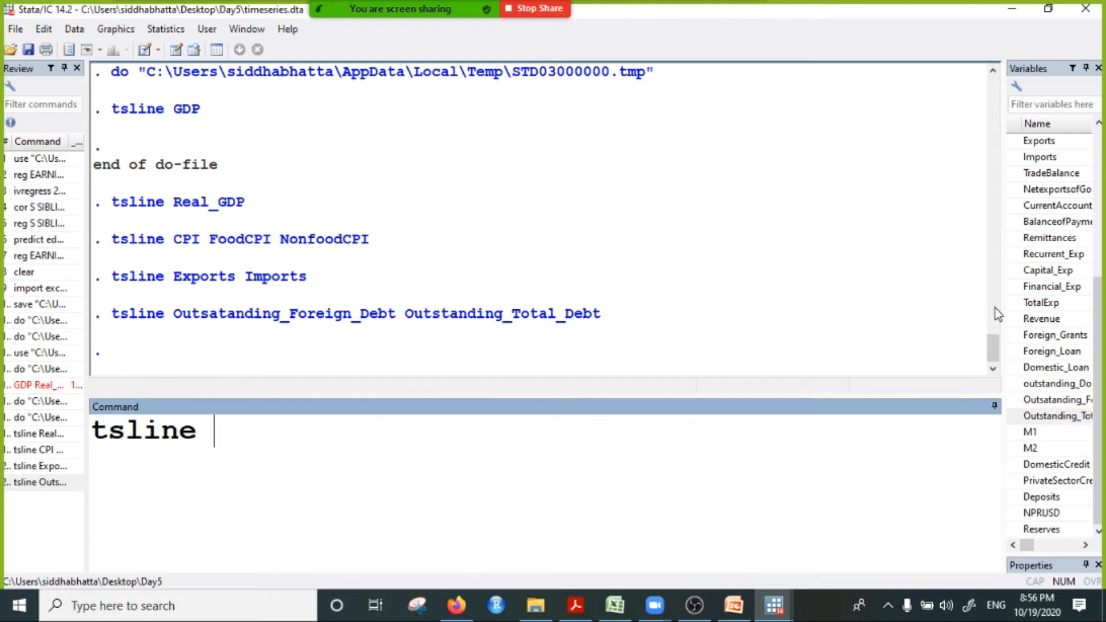
drag(1001, 307, 842, 308)
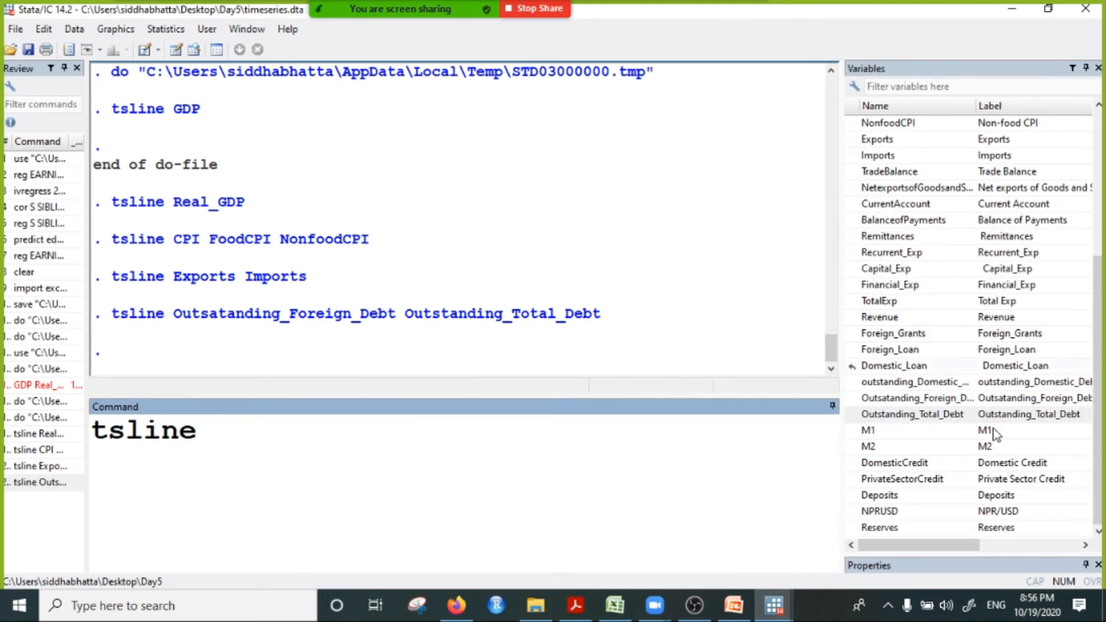
click(1000, 385)
double_click(1000, 384)
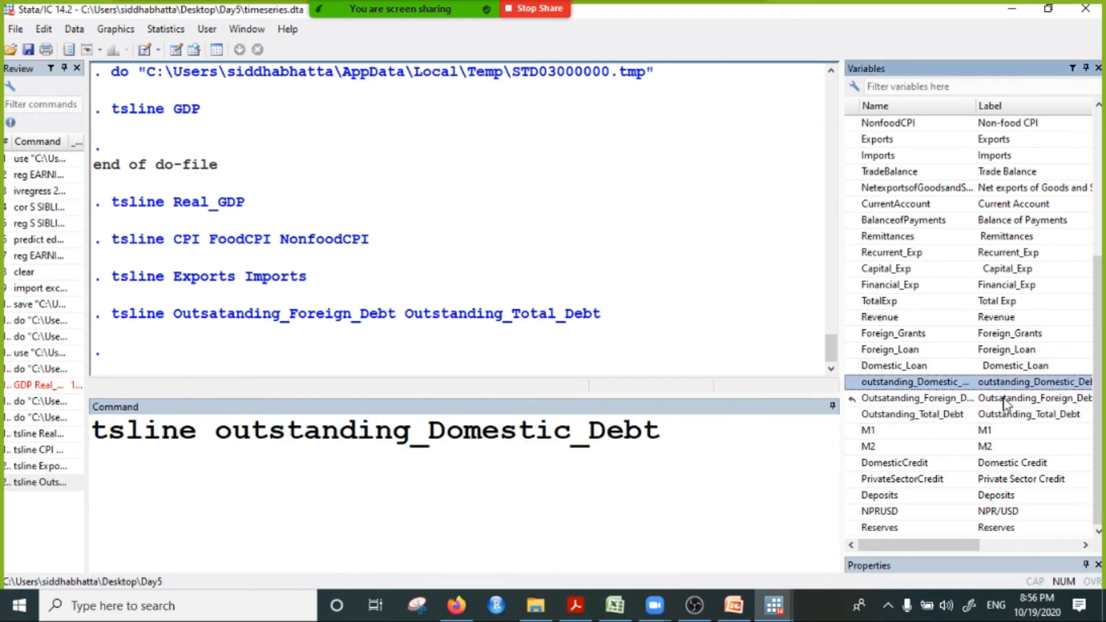
double_click(1002, 398)
key(Return)
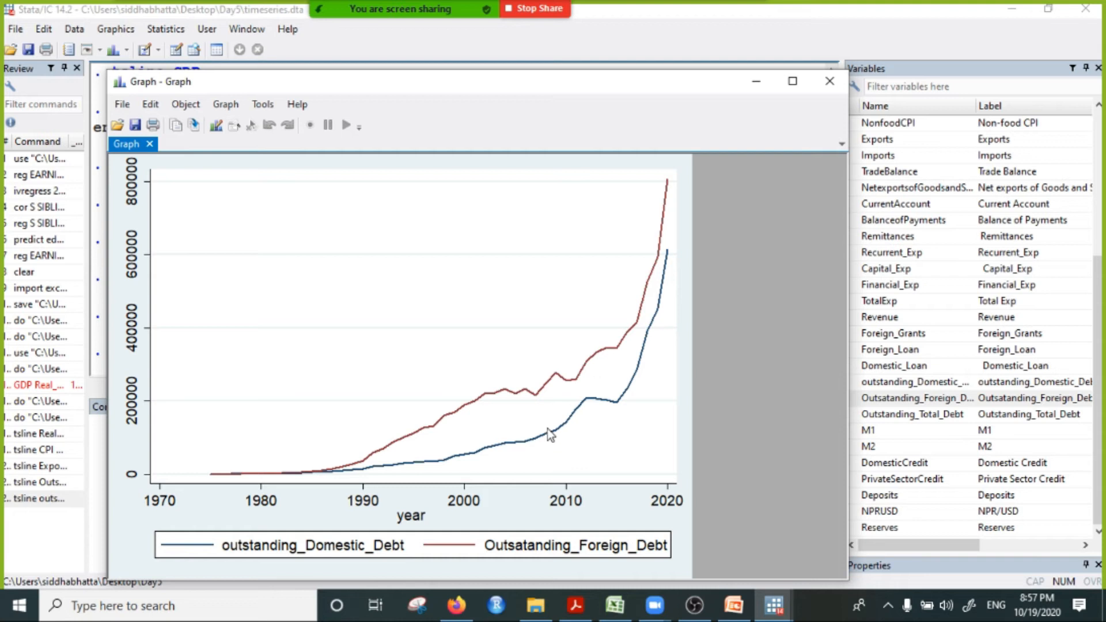
click(824, 83)
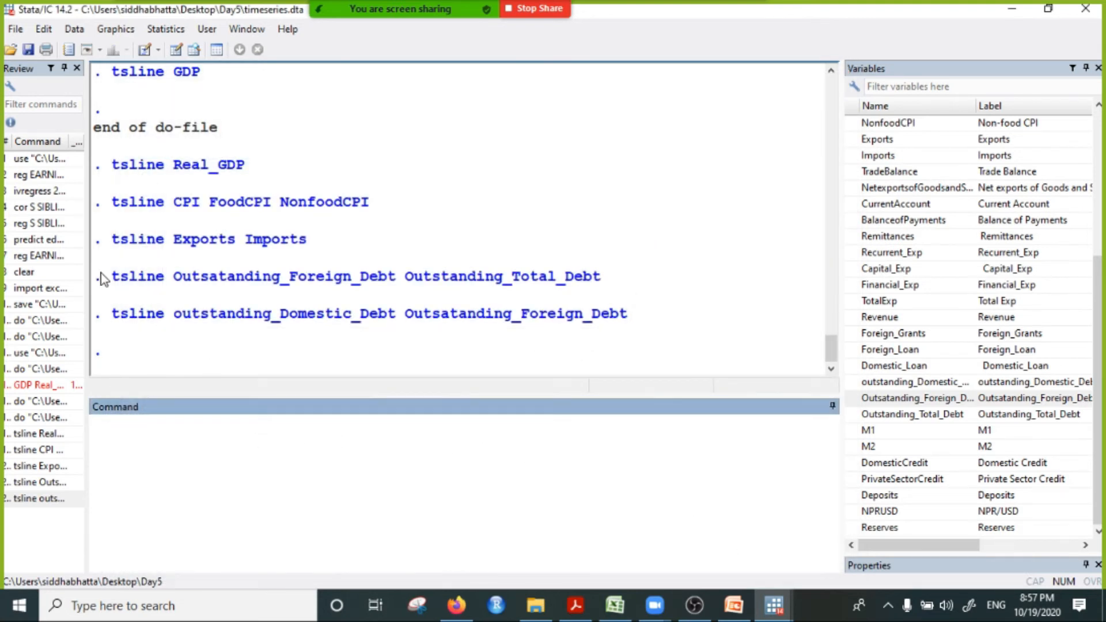
Step: Copy the five tsline commands from Real_GDP through the domestic and foreign debt plot out of the results into the do-file below tsline GDP
drag(94, 164, 611, 329)
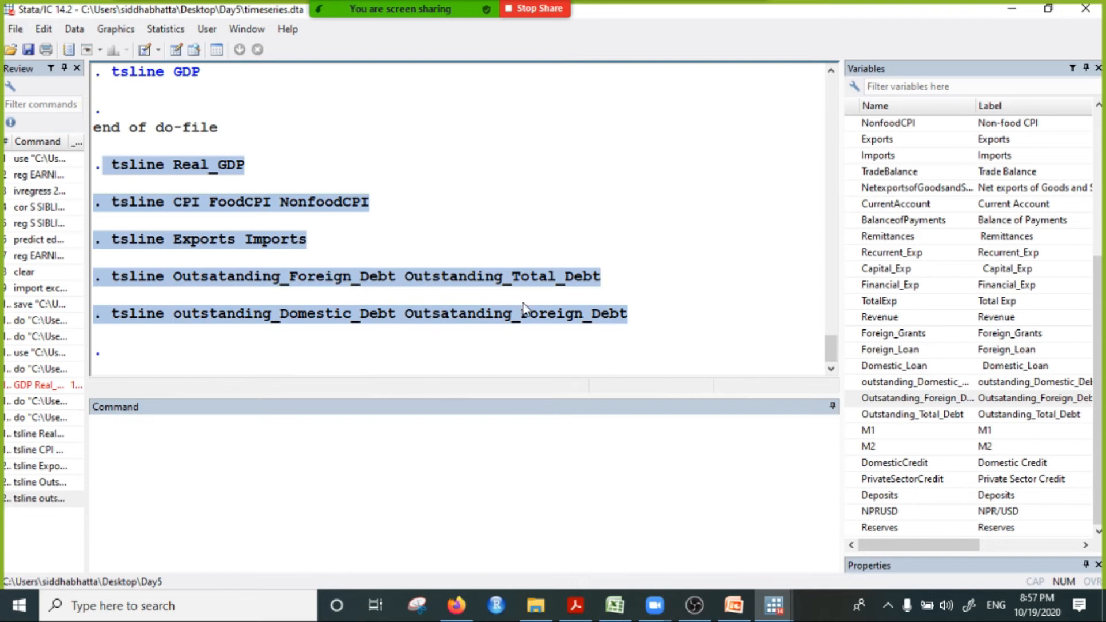
right_click(514, 271)
click(575, 280)
mouse_move(781, 605)
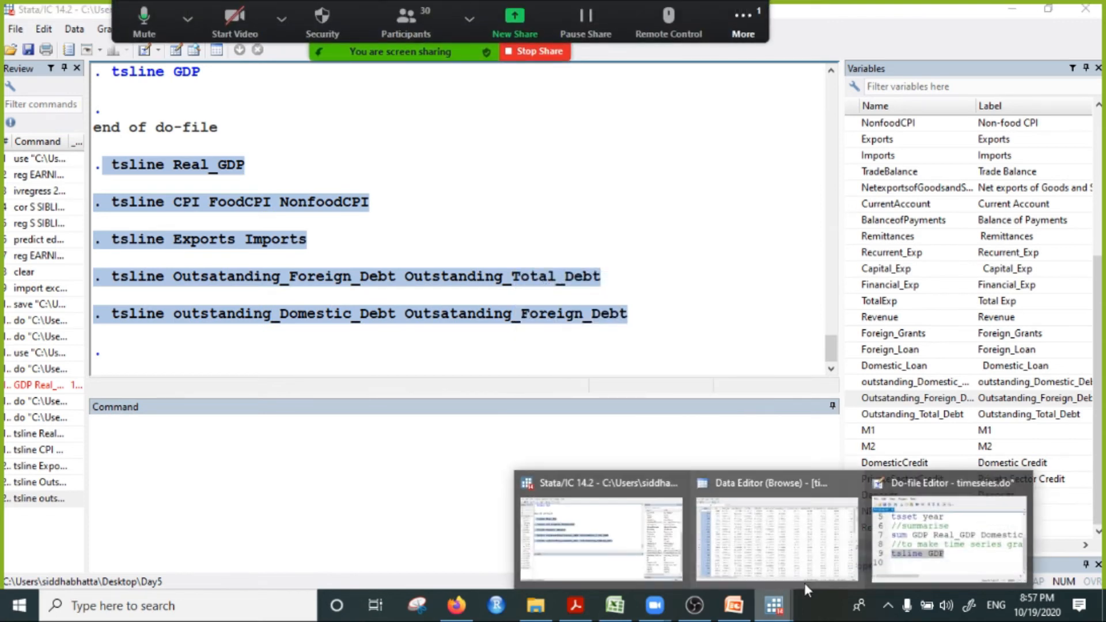
click(963, 541)
click(683, 287)
key(Return)
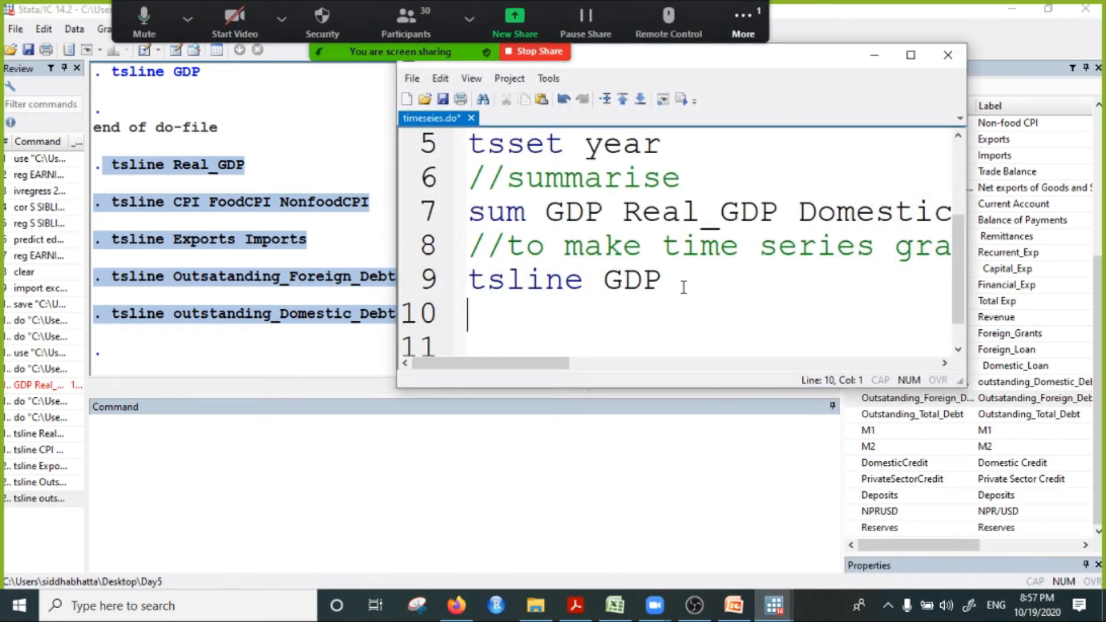
key(ctrl+v)
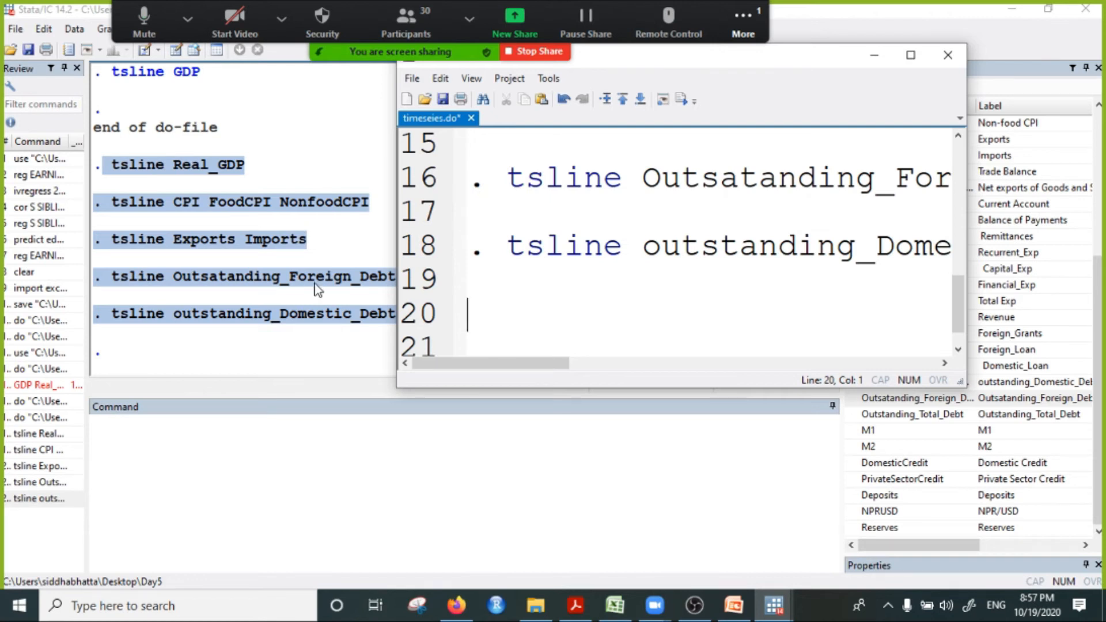
Step: Remove the leading dot and space from the pasted debt, Exports Imports and CPI tsline commands in the do-file
click(506, 246)
key(BackSpace)
key(BackSpace)
click(505, 179)
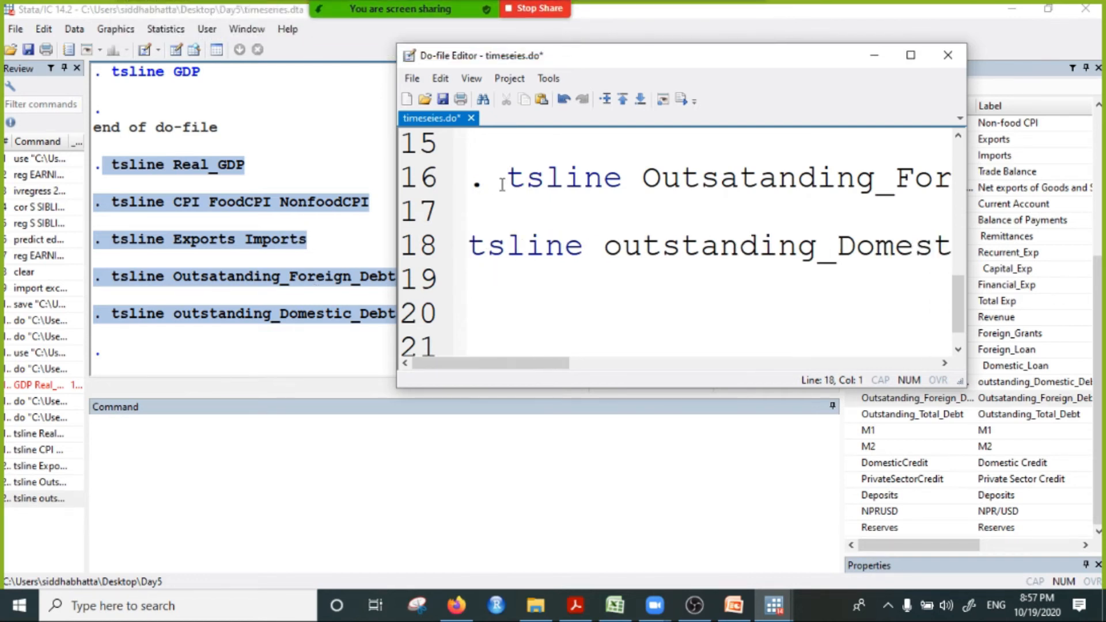
key(BackSpace)
key(BackSpace)
scroll(496, 261, up, 1)
click(504, 216)
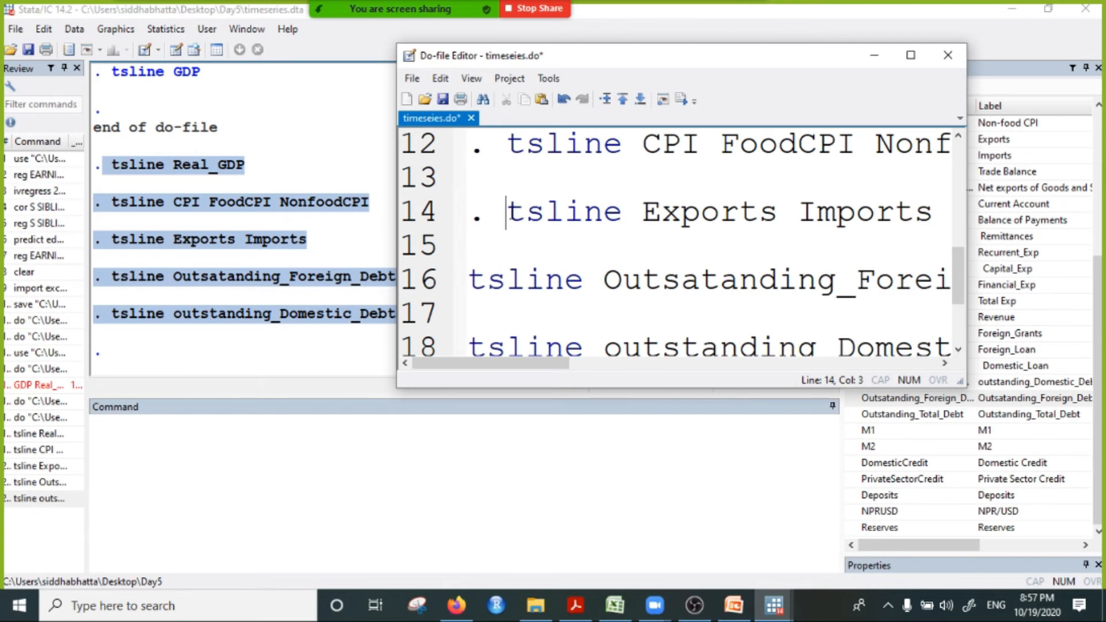
key(BackSpace)
key(BackSpace)
click(504, 151)
key(BackSpace)
Step: Remove the leading space before tsline Real_GDP and delete the blank line below it
key(BackSpace)
scroll(507, 236, up, 2)
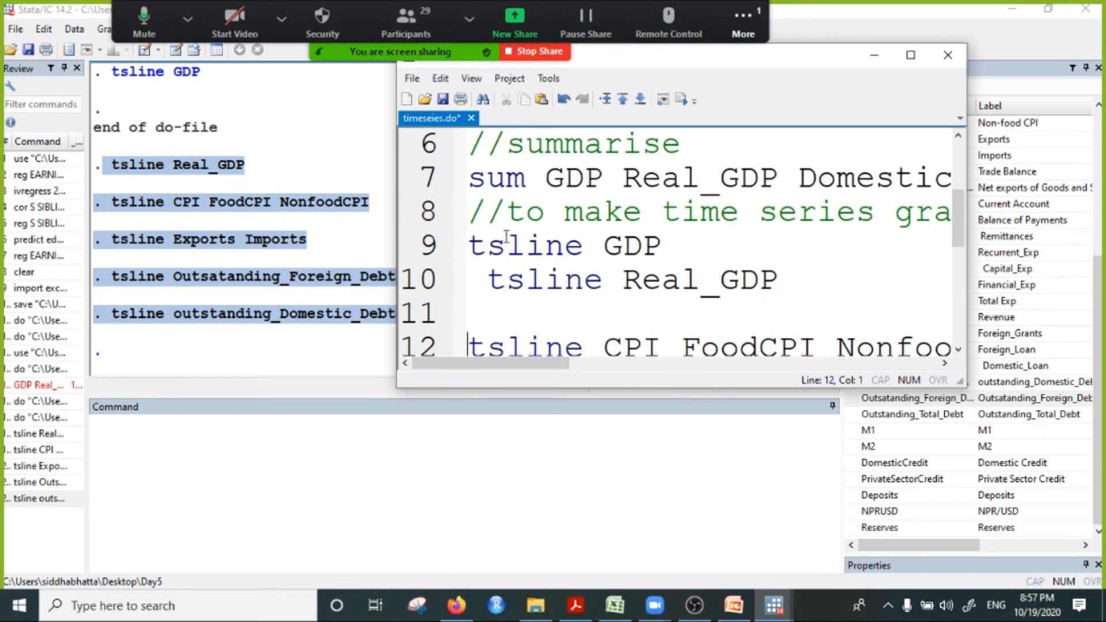
click(488, 282)
key(BackSpace)
click(486, 318)
key(Delete)
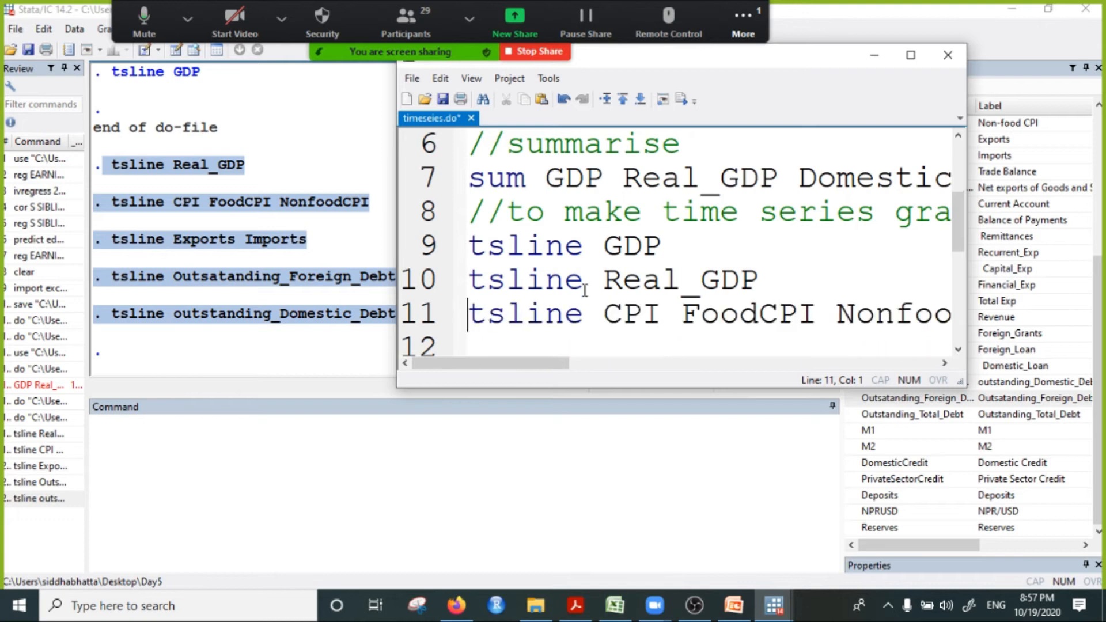
Step: Run only the tsline Exports Imports line from the do-file, and close the graph after viewing it
scroll(487, 314, down, 1)
click(420, 282)
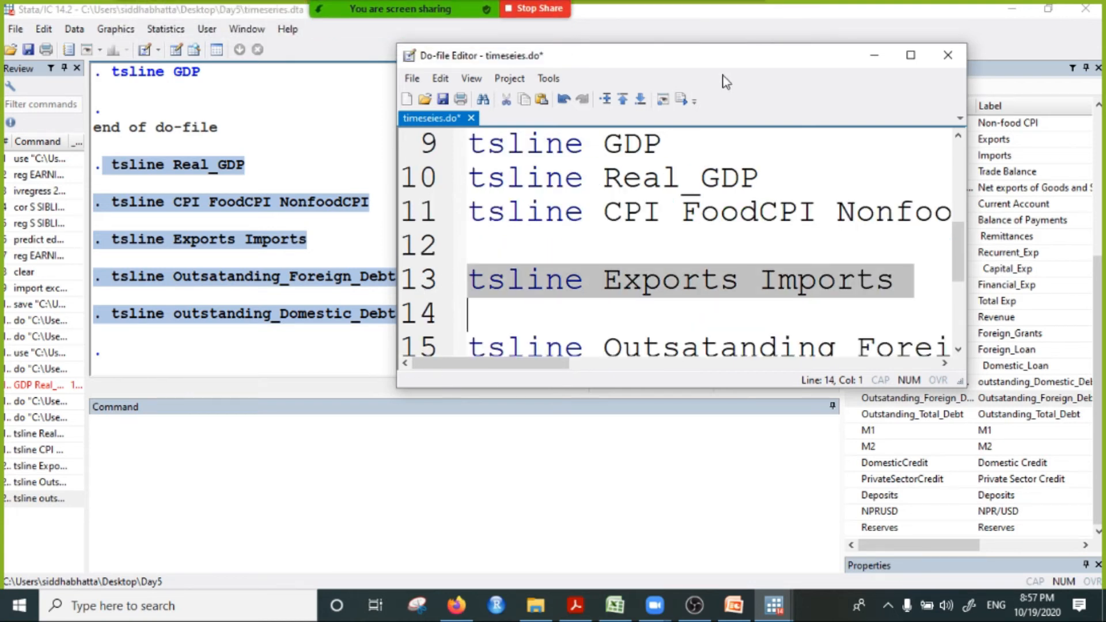
click(681, 99)
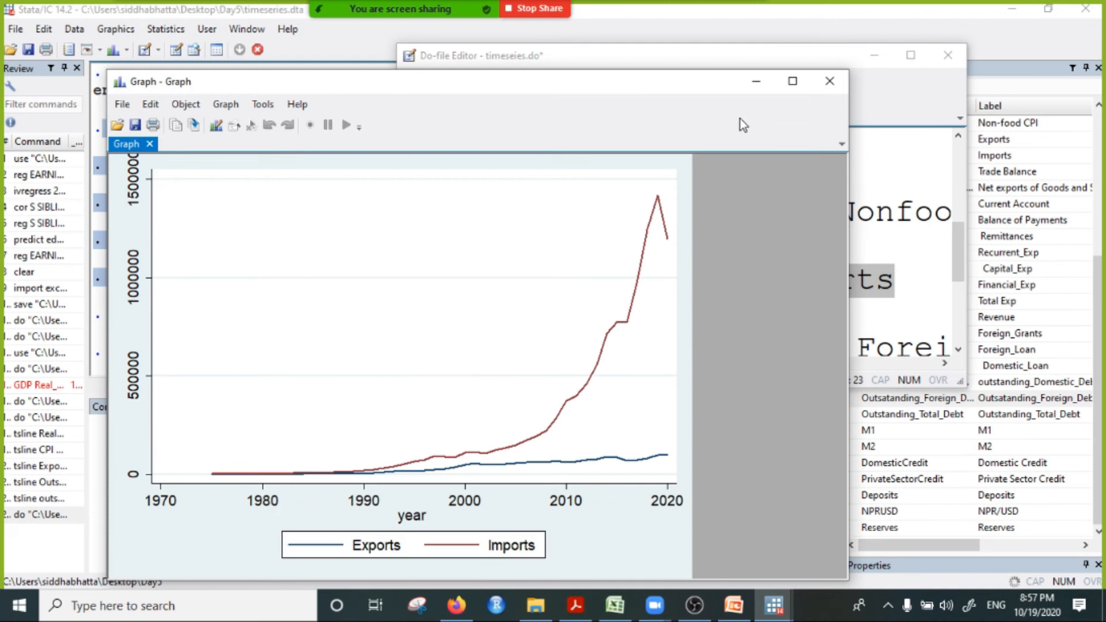
click(839, 87)
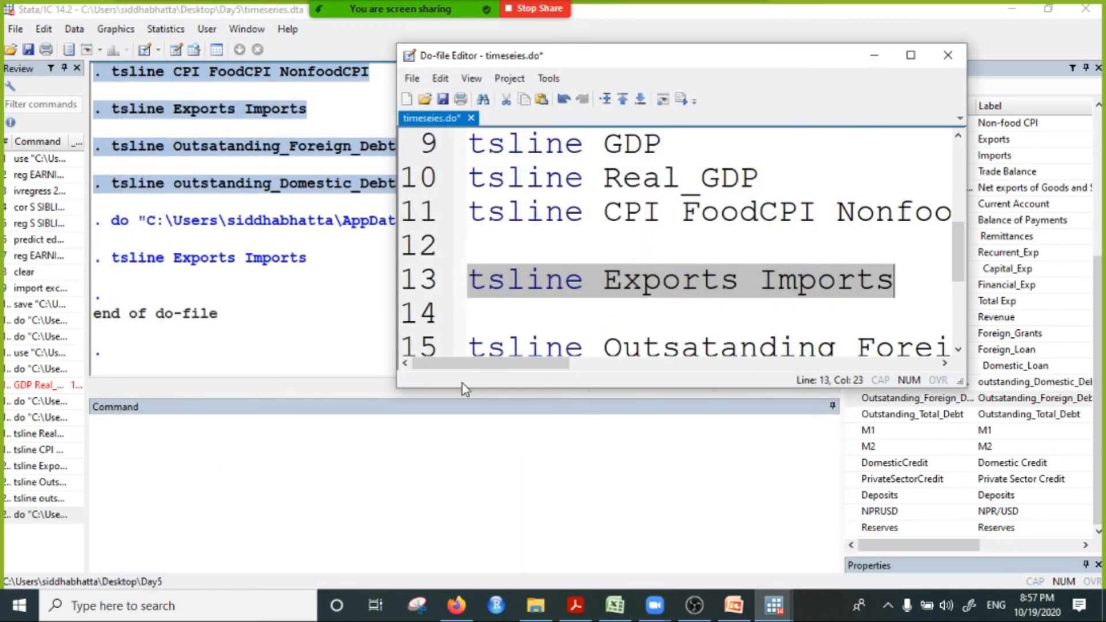
Step: Run only the do-file line plotting Outsatanding_Foreign_Debt and Outstanding_Total_Debt, and close its graph
click(420, 344)
click(682, 100)
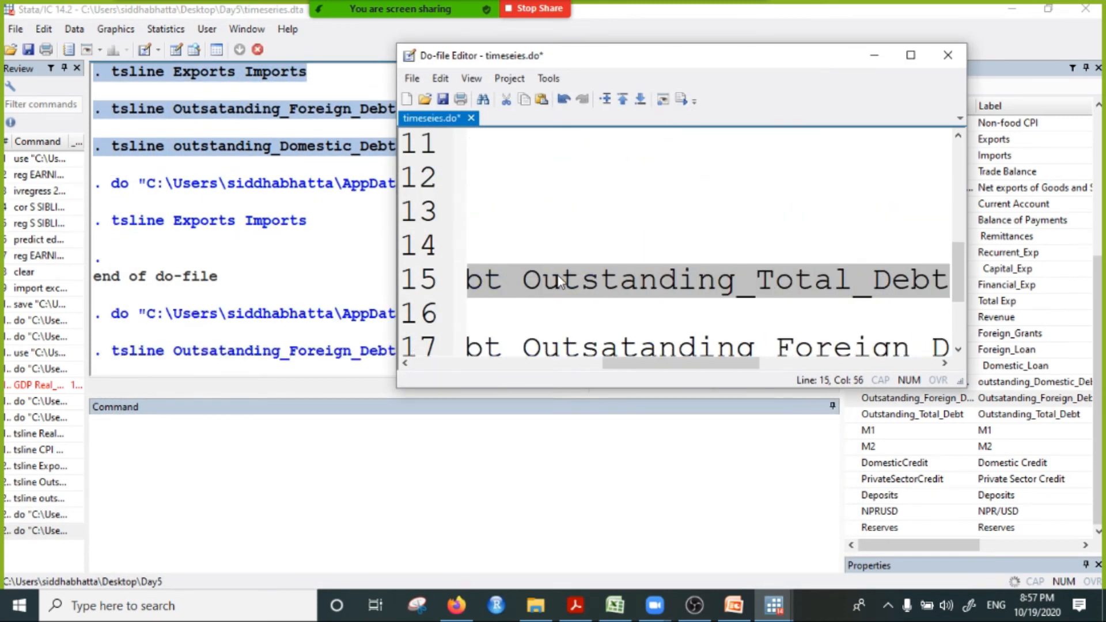
click(831, 85)
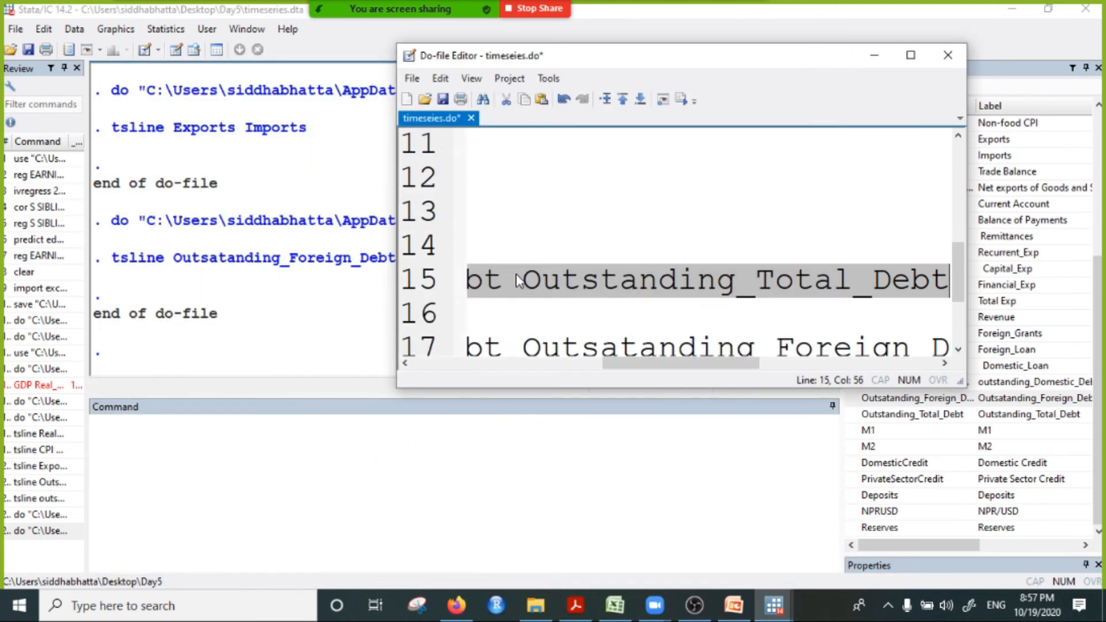
Step: Run only the do-file line plotting outstanding_Domestic_Debt and Outsatanding_Foreign_Debt, and close its graph
scroll(441, 236, down, 2)
click(424, 219)
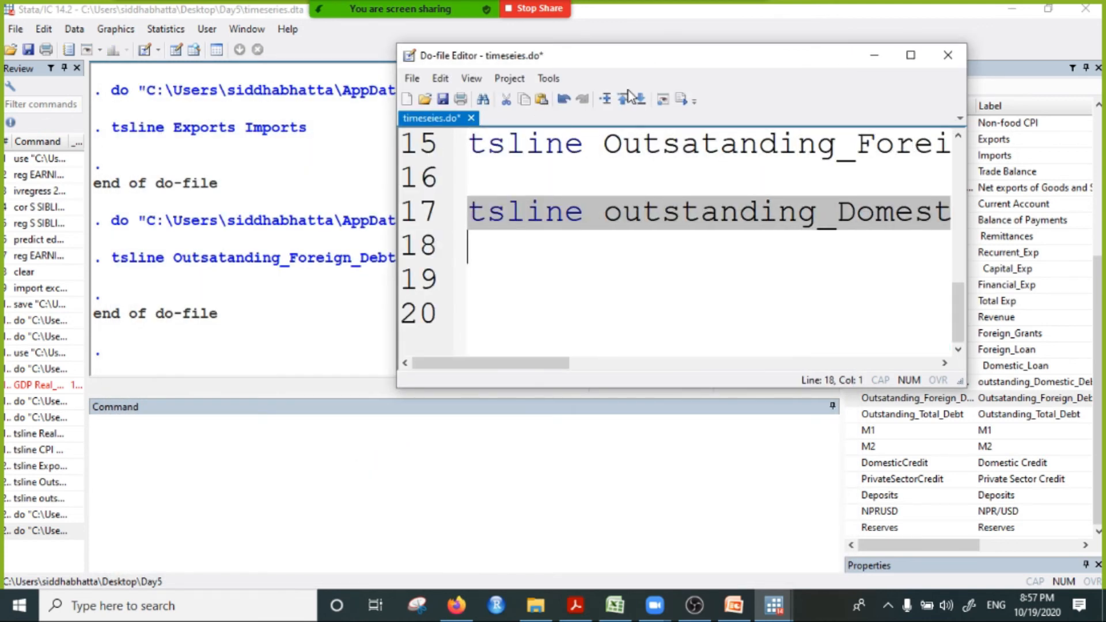
click(681, 99)
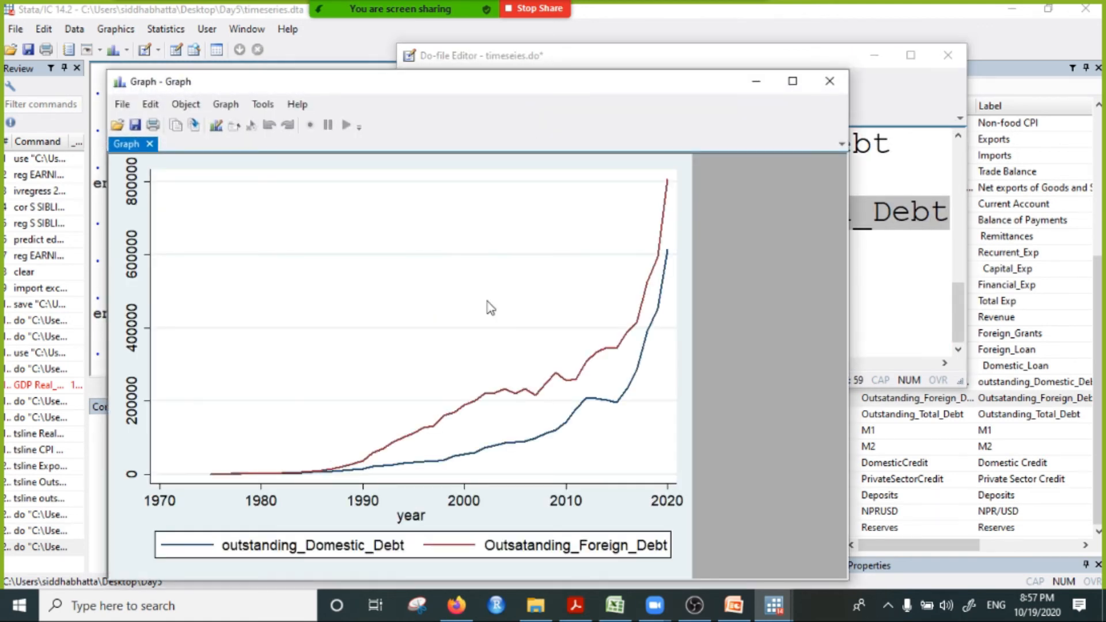
click(827, 82)
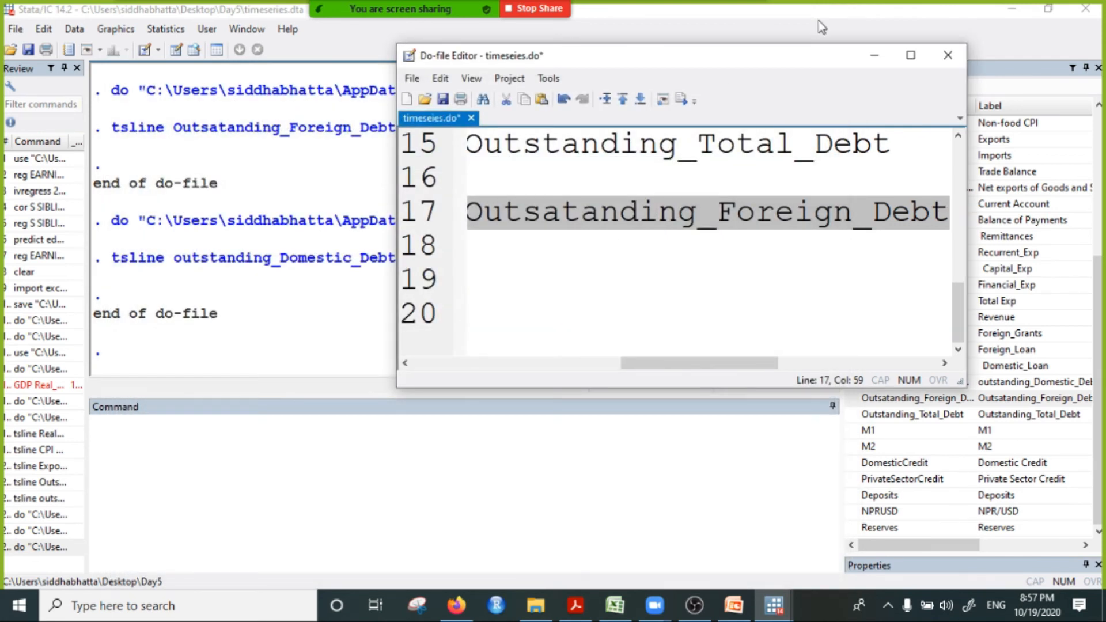
Step: Look back over the do-file's commands, save timeseies.do, and minimise the do-file editor
drag(668, 361, 450, 364)
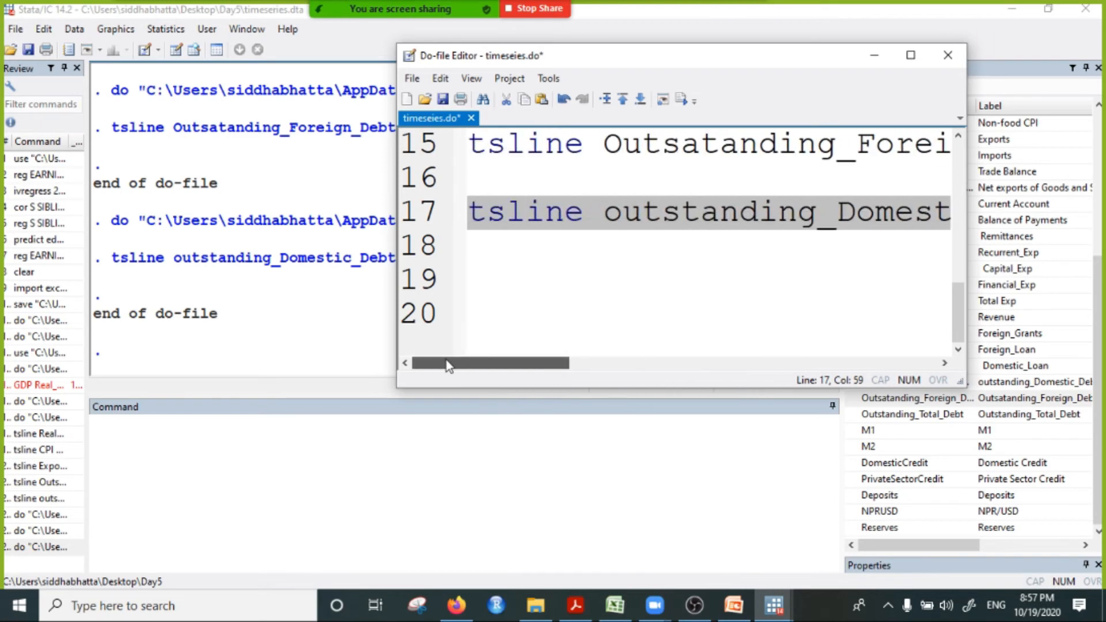
click(410, 229)
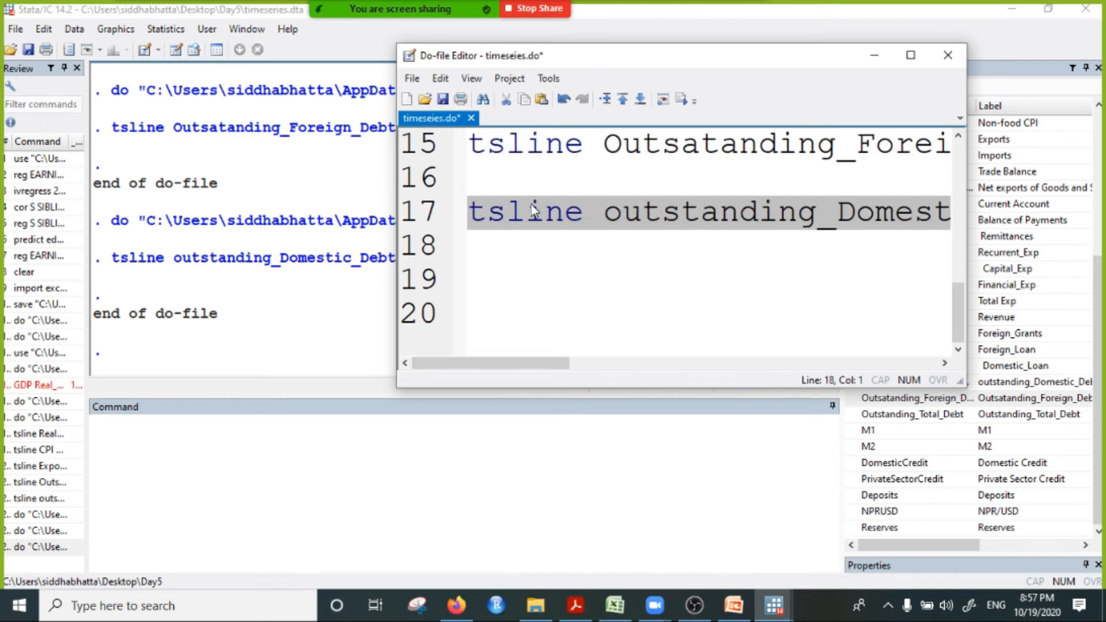
scroll(410, 230, up, 4)
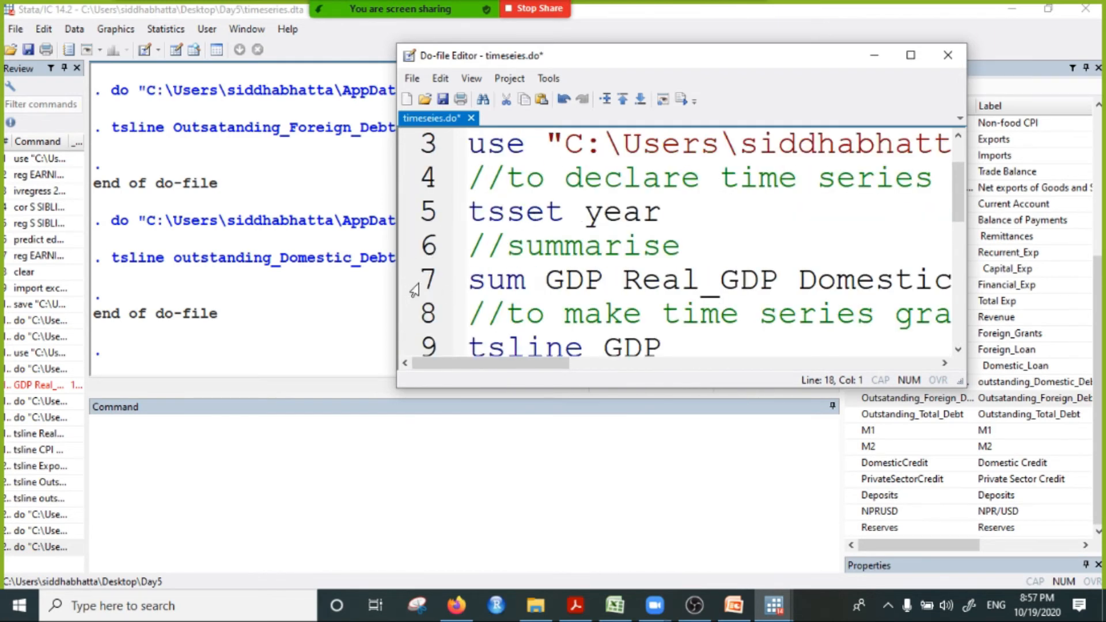
scroll(414, 291, down, 1)
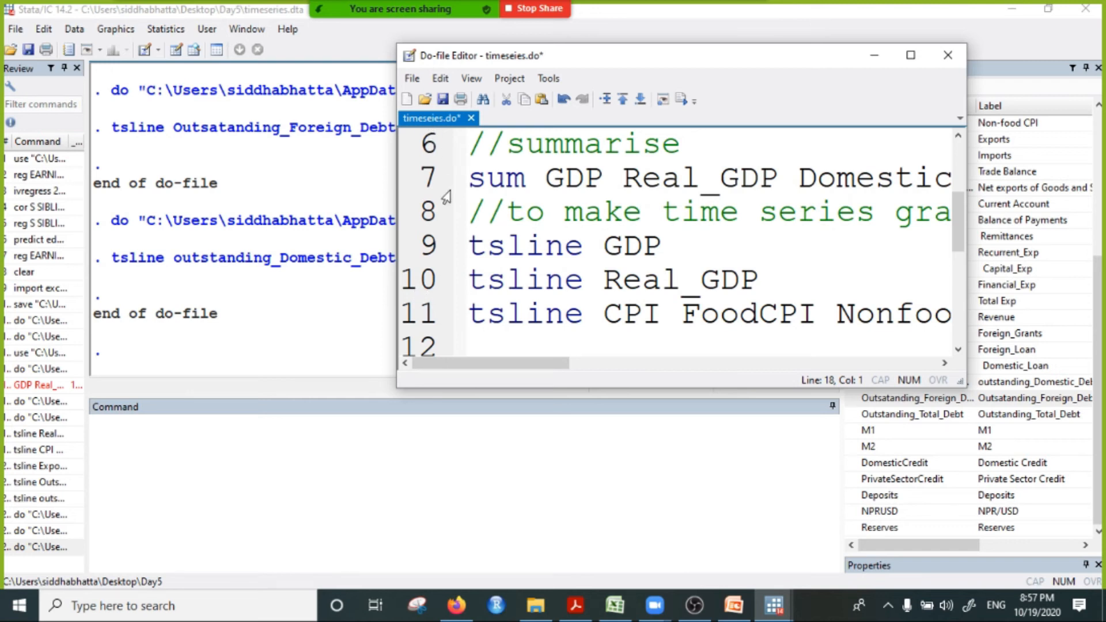
click(444, 101)
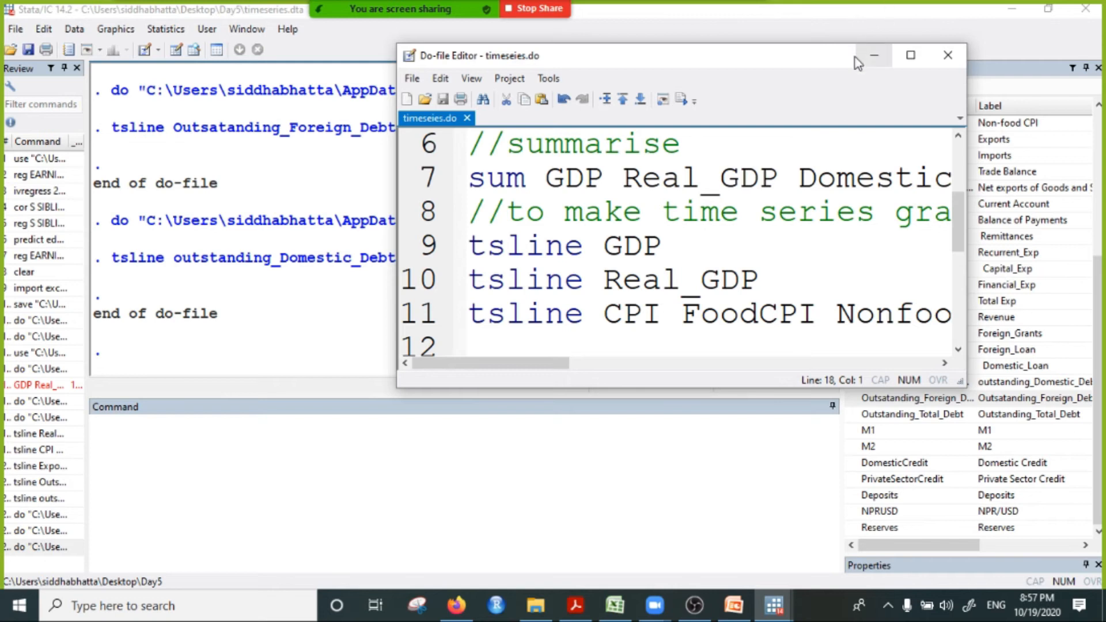
click(873, 56)
Step: Bring the do-file editor back, maximise it, and show the list of tsline commands
mouse_move(391, 10)
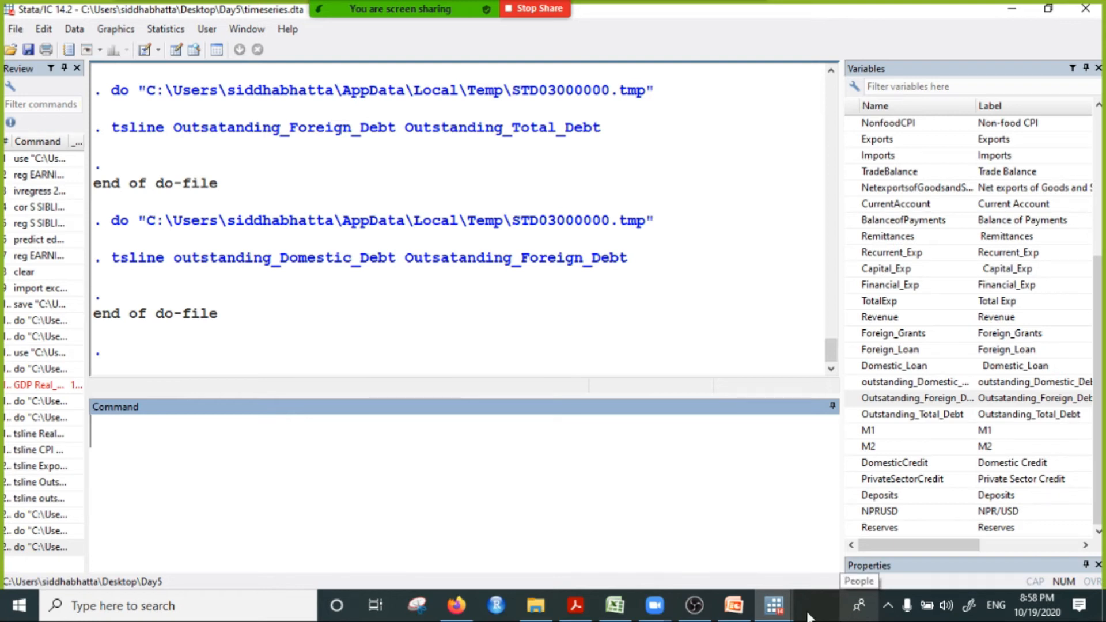
mouse_move(777, 611)
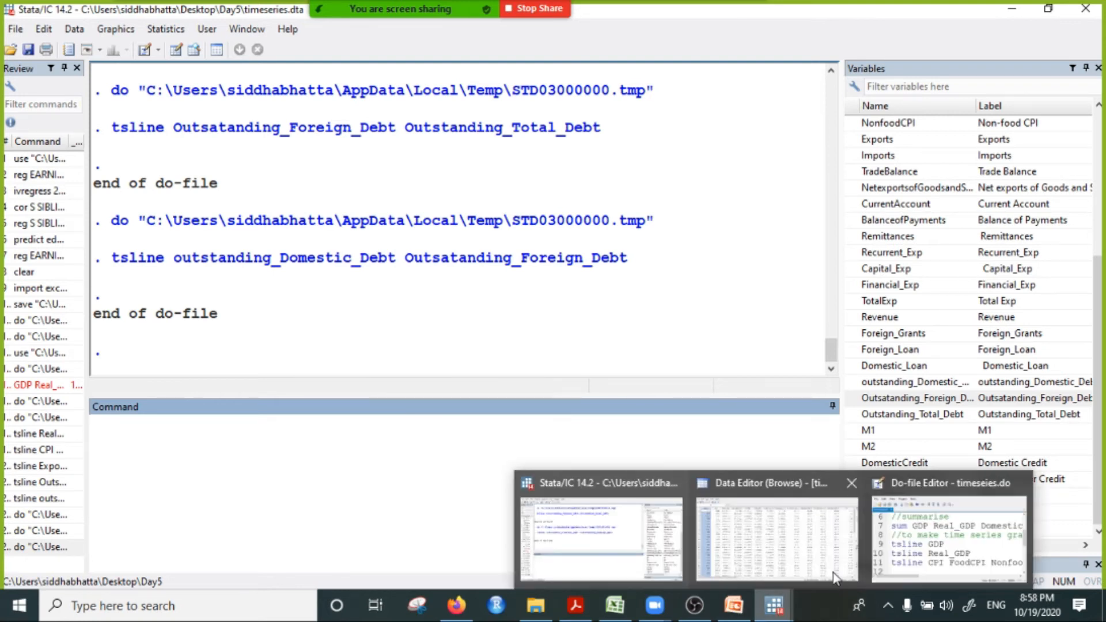
click(955, 539)
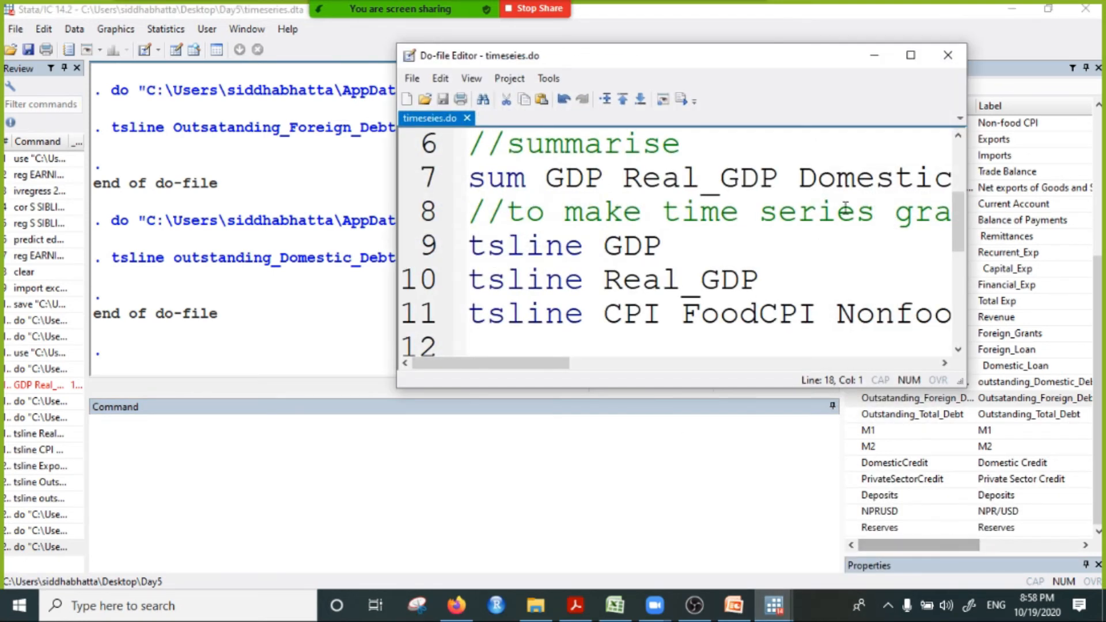
click(910, 56)
scroll(591, 380, down, 1)
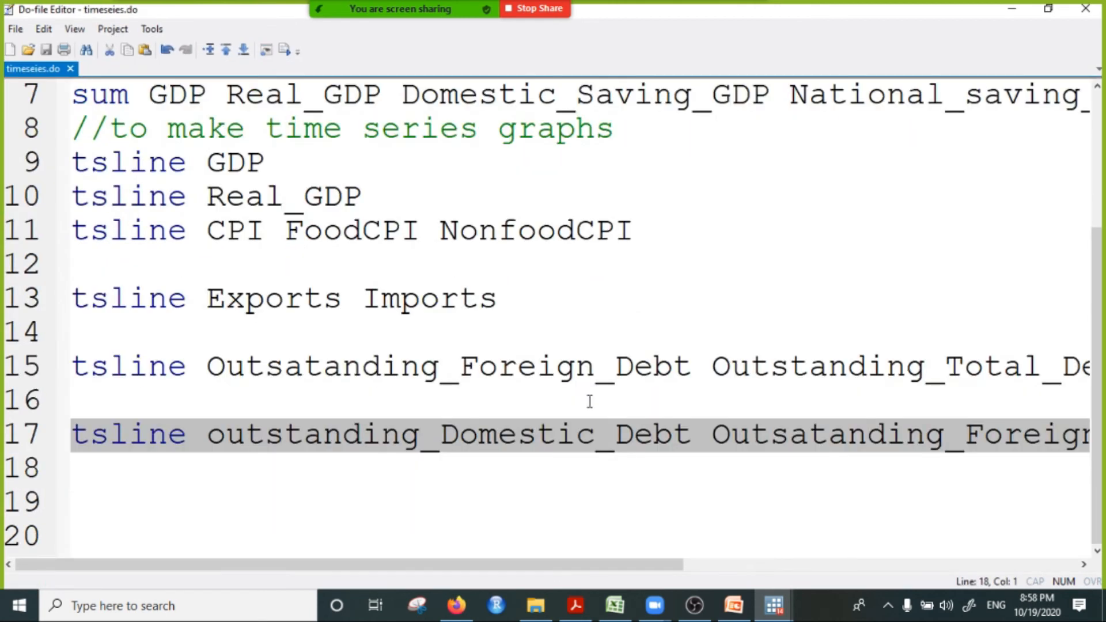
Step: Switch to the Excel workbook and copy the whole CPI column from the data sheet into Sheet3, starting at cell D1
click(1013, 8)
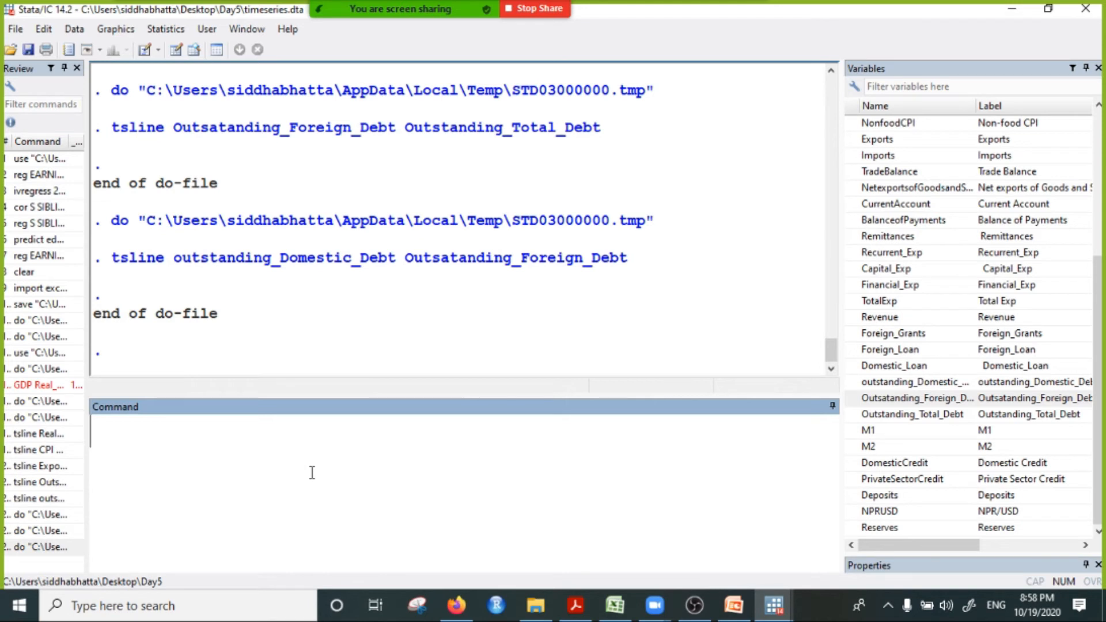
click(616, 605)
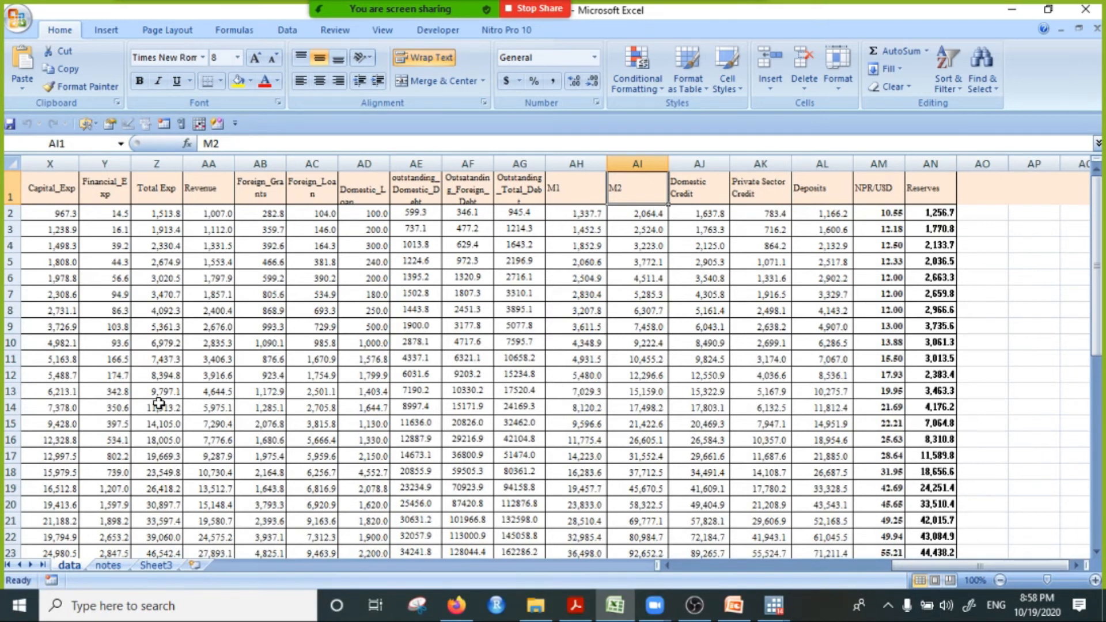
drag(899, 567, 694, 570)
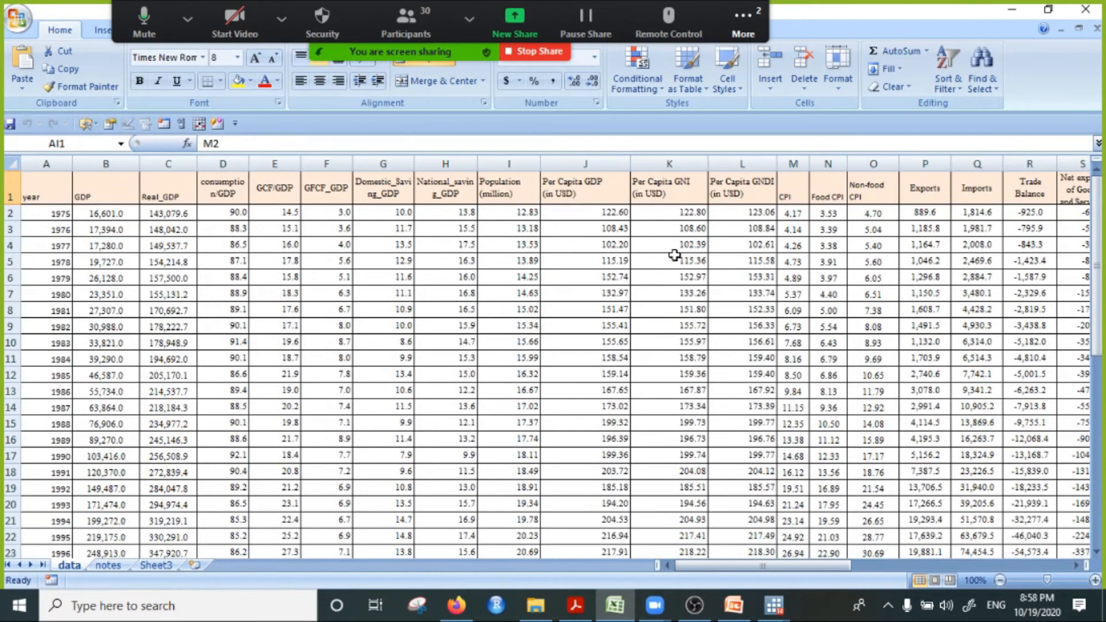
click(789, 189)
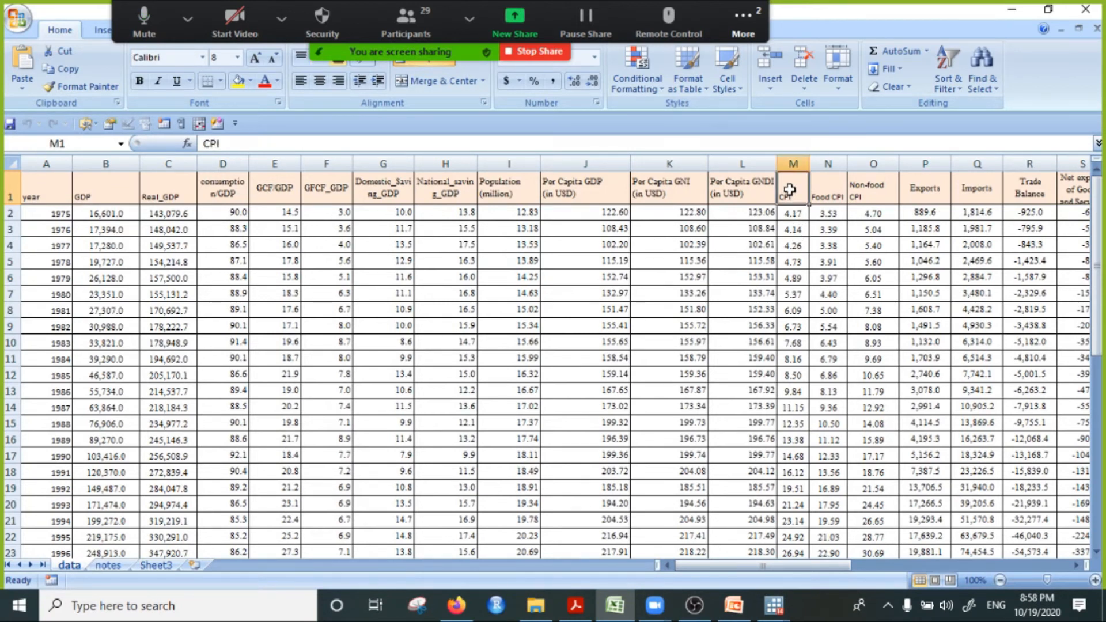
key(ctrl+shift+Down)
key(ctrl+c)
click(155, 565)
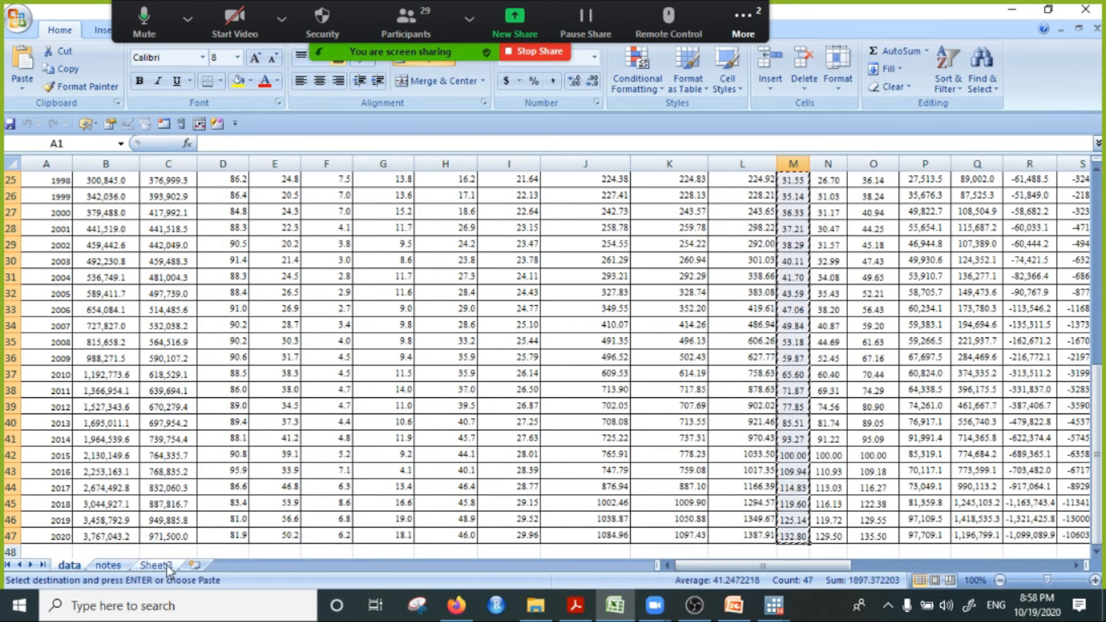
click(202, 183)
key(ctrl+v)
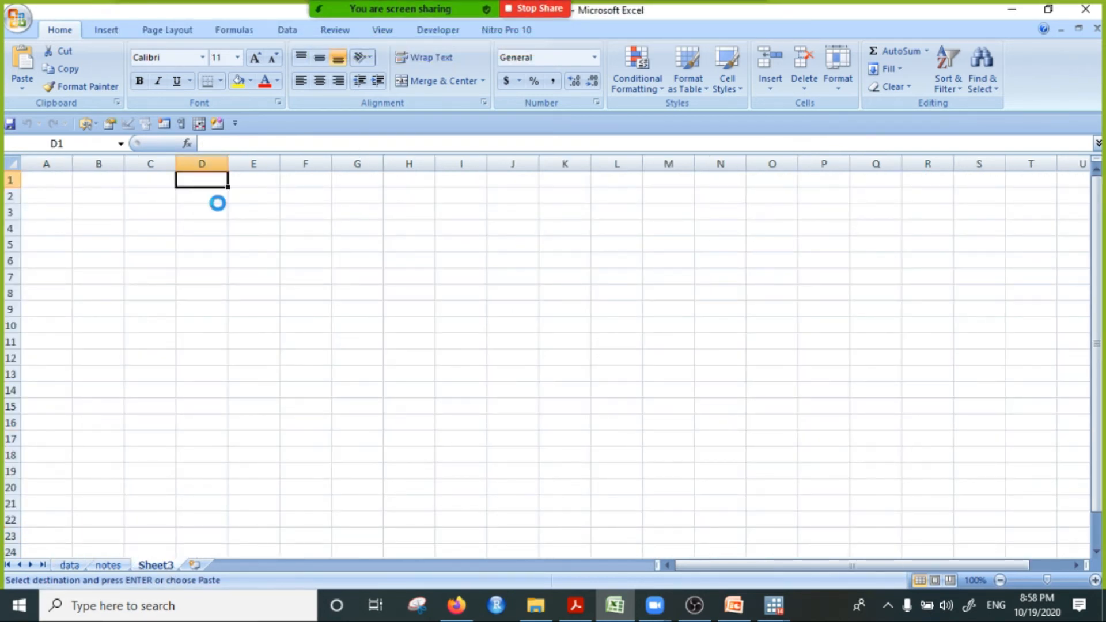
ctrl+scroll(234, 232, up, 1)
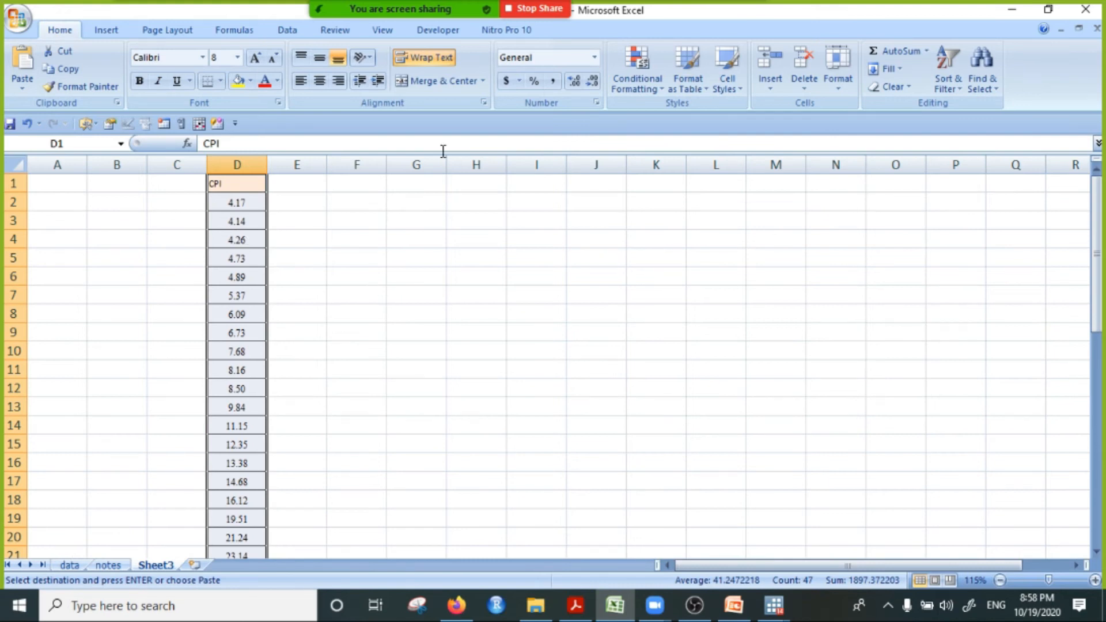
Step: Read the new messages in the Zoom meeting chat, and minimise the chat window
mouse_move(520, 7)
click(743, 12)
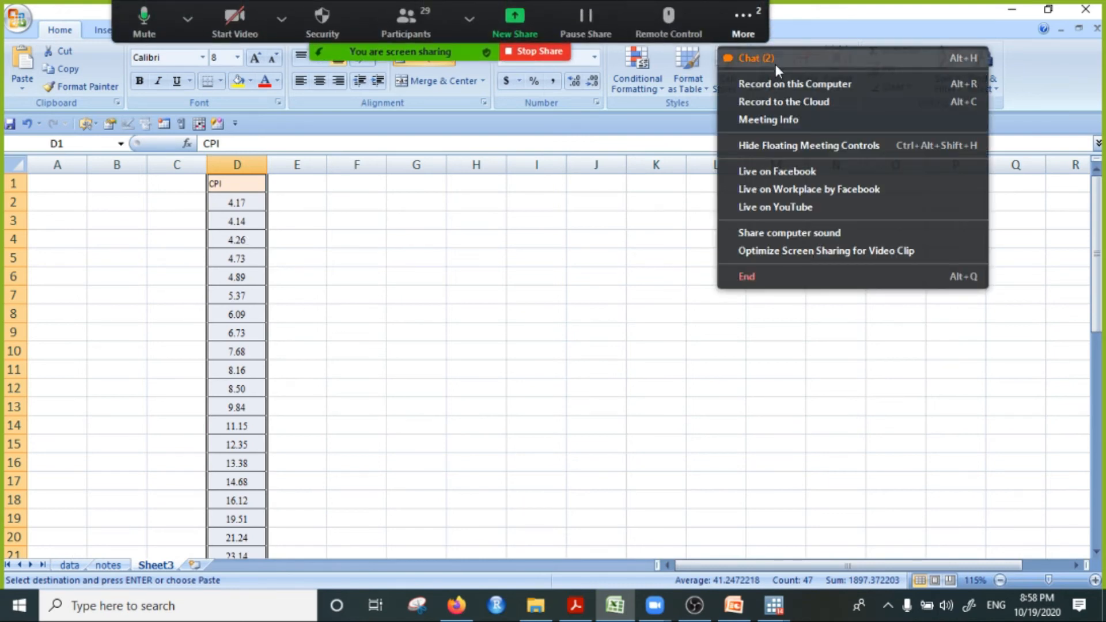
click(754, 55)
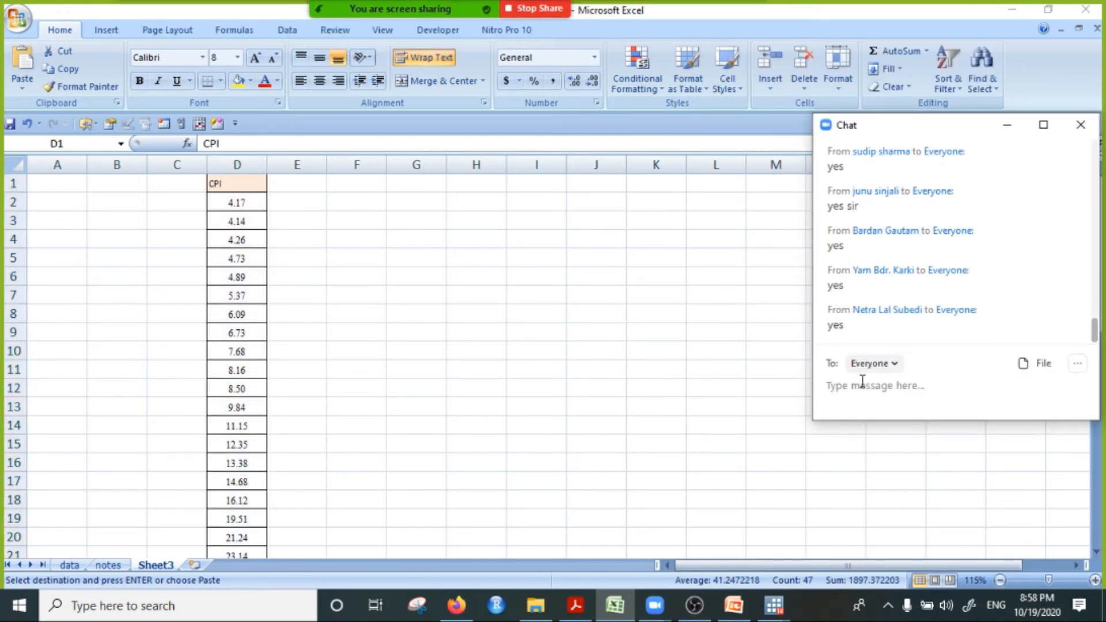
click(1007, 125)
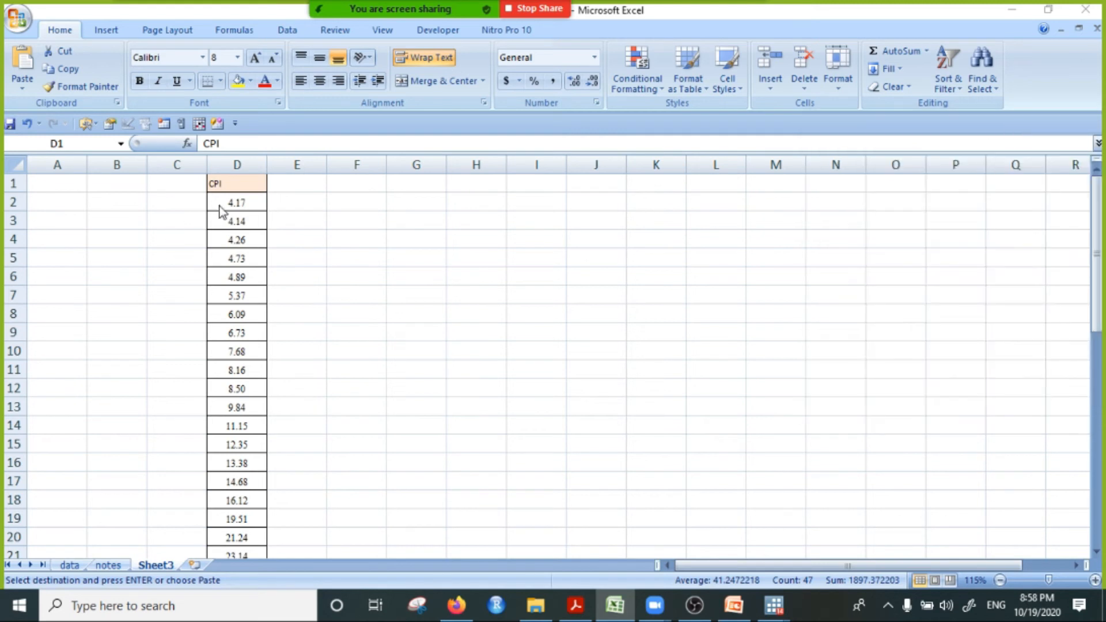
Step: Enter the CPI growth-rate formula =D3/D2*100-100 in cell E3 of Sheet3
click(296, 201)
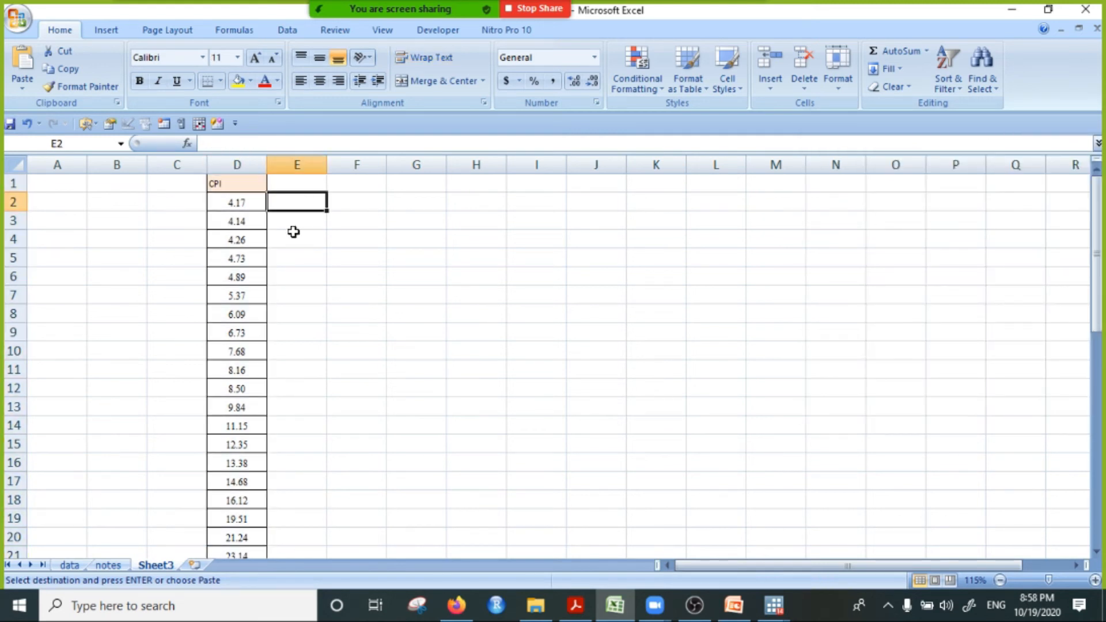
click(295, 226)
text(=)
click(240, 222)
text(/)
click(244, 202)
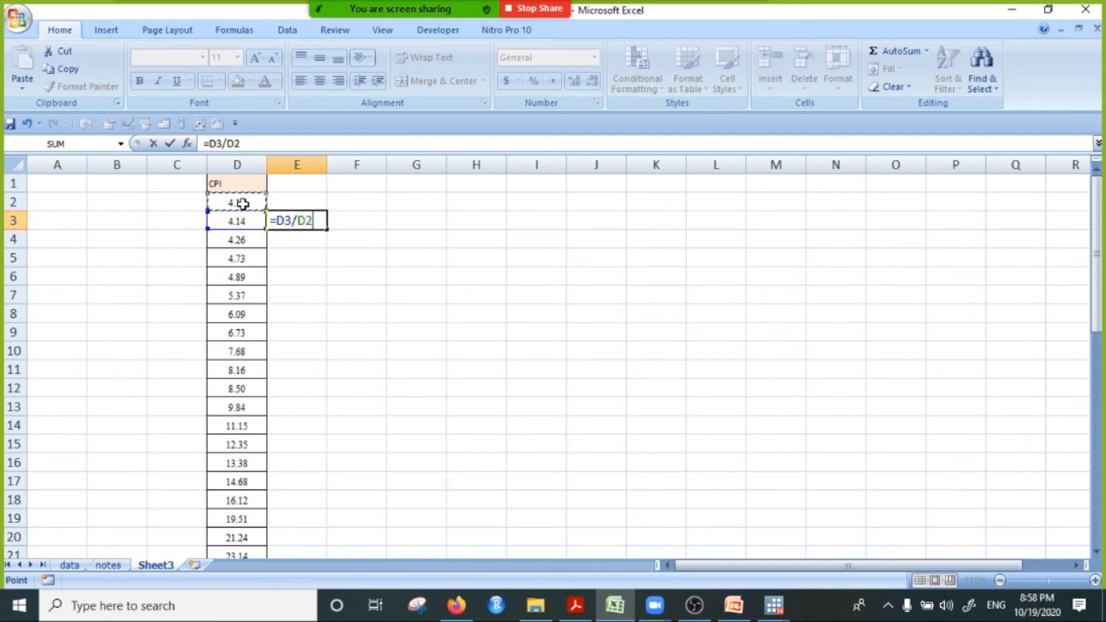
text(*100-100)
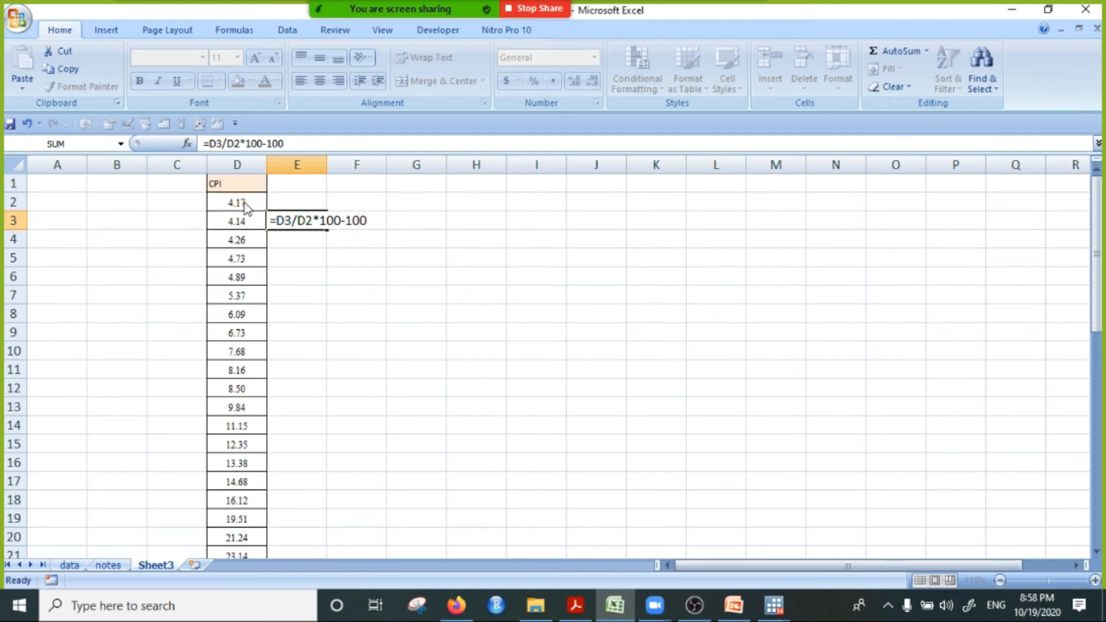
key(Return)
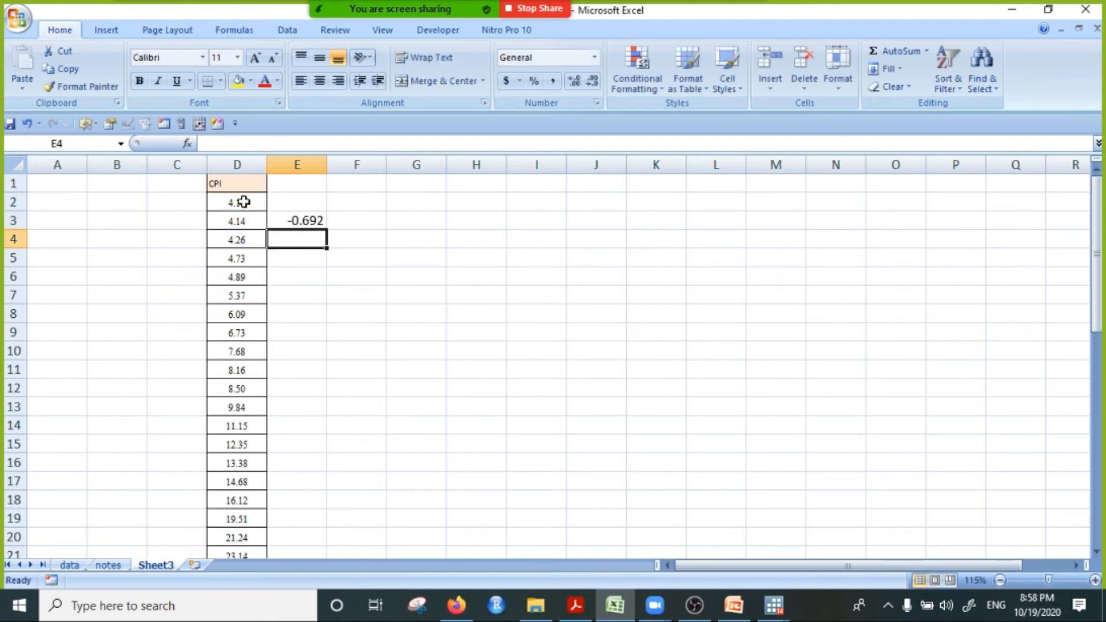
Step: Fill the growth-rate formula from E3 down to E47 alongside the CPI values
click(311, 224)
drag(327, 335, 273, 533)
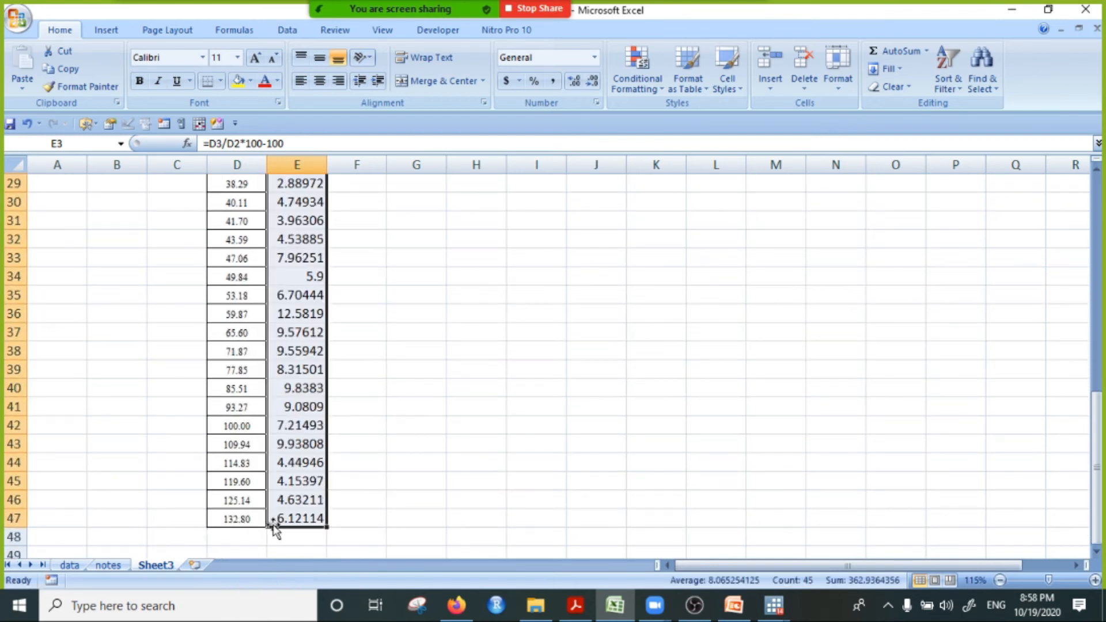
scroll(374, 334, up, 9)
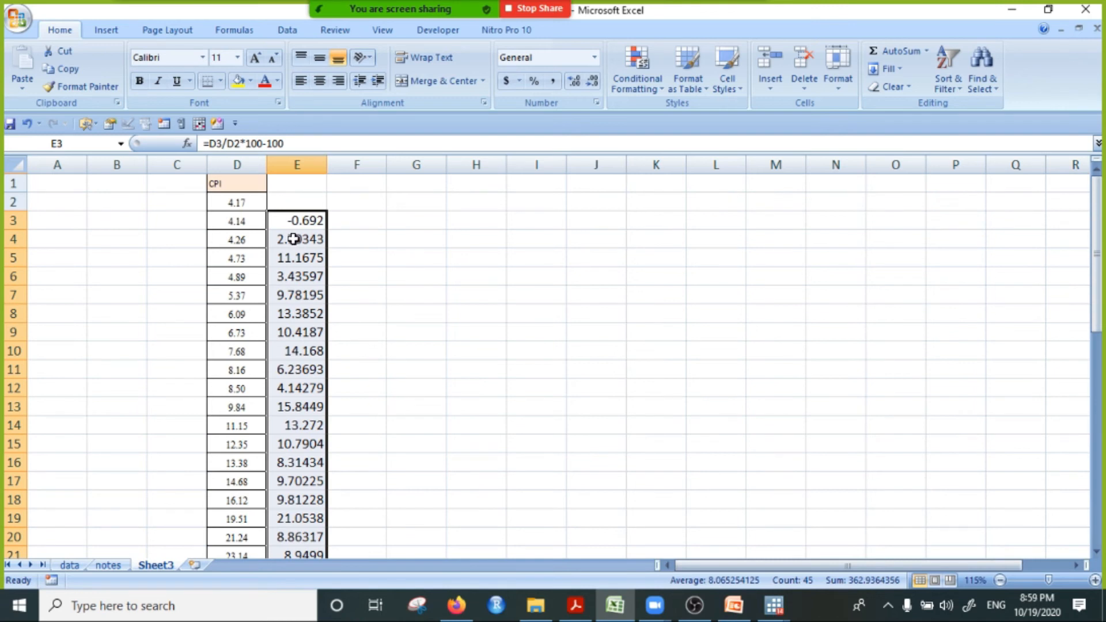
Step: Check the formula in E4, and clear the growth rates from column E
click(296, 240)
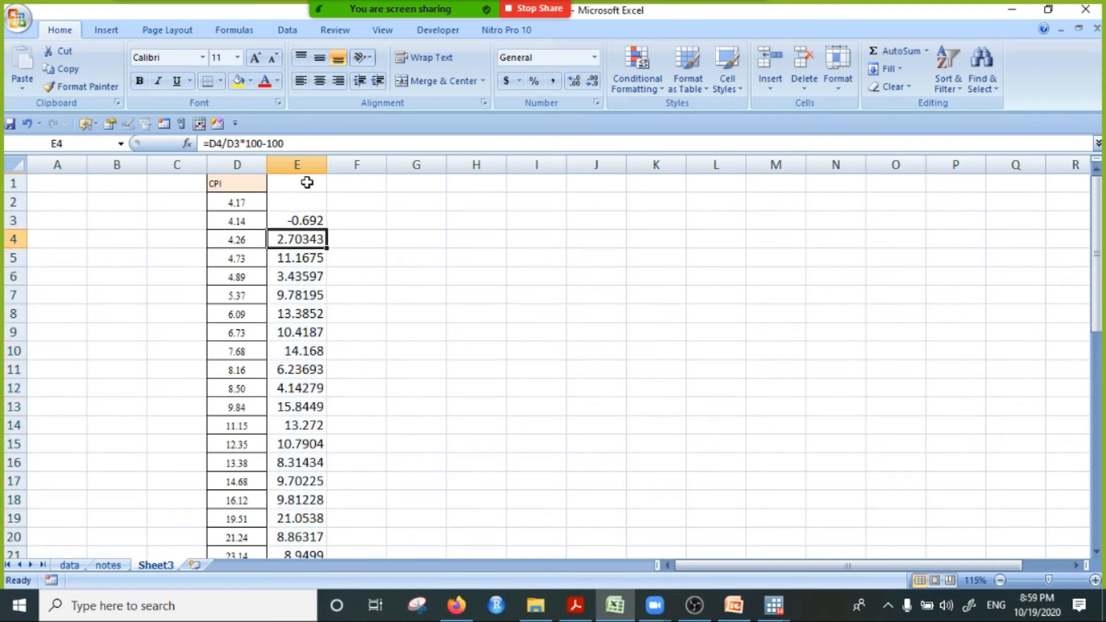
right_click(309, 168)
click(349, 269)
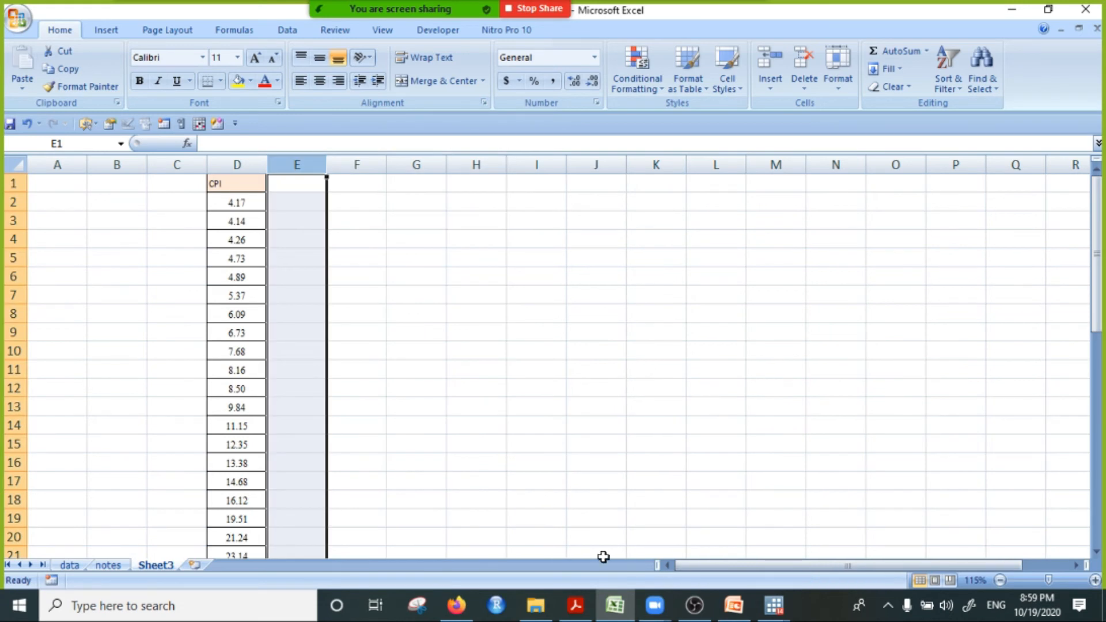
Step: Switch back to Stata, minimise the do-file editor, and bring up the main Stata window
click(773, 604)
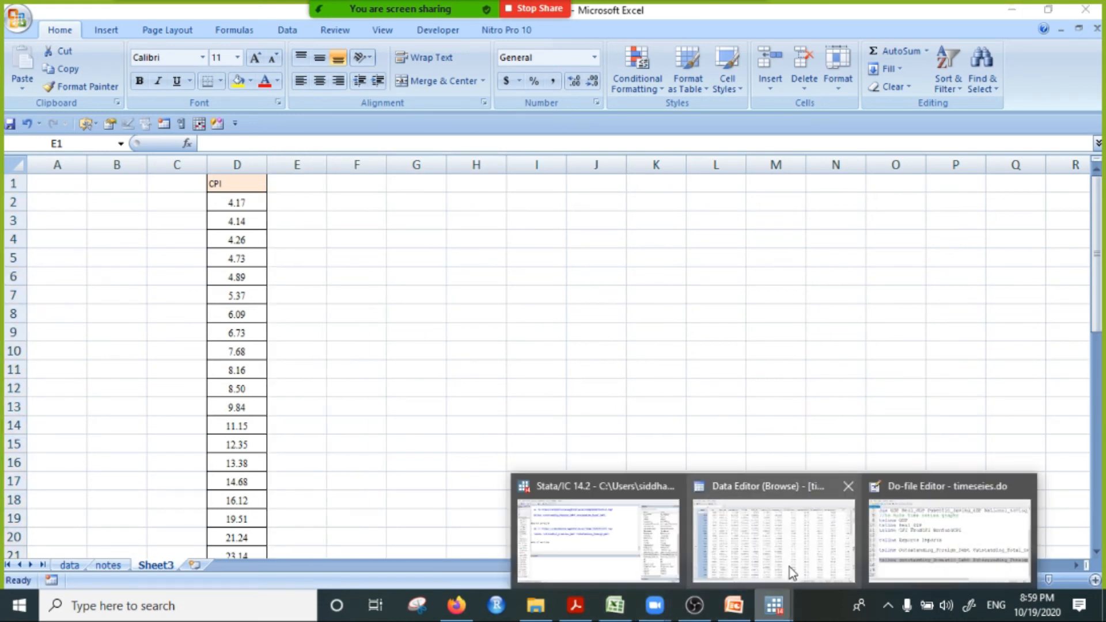
click(914, 542)
click(1011, 8)
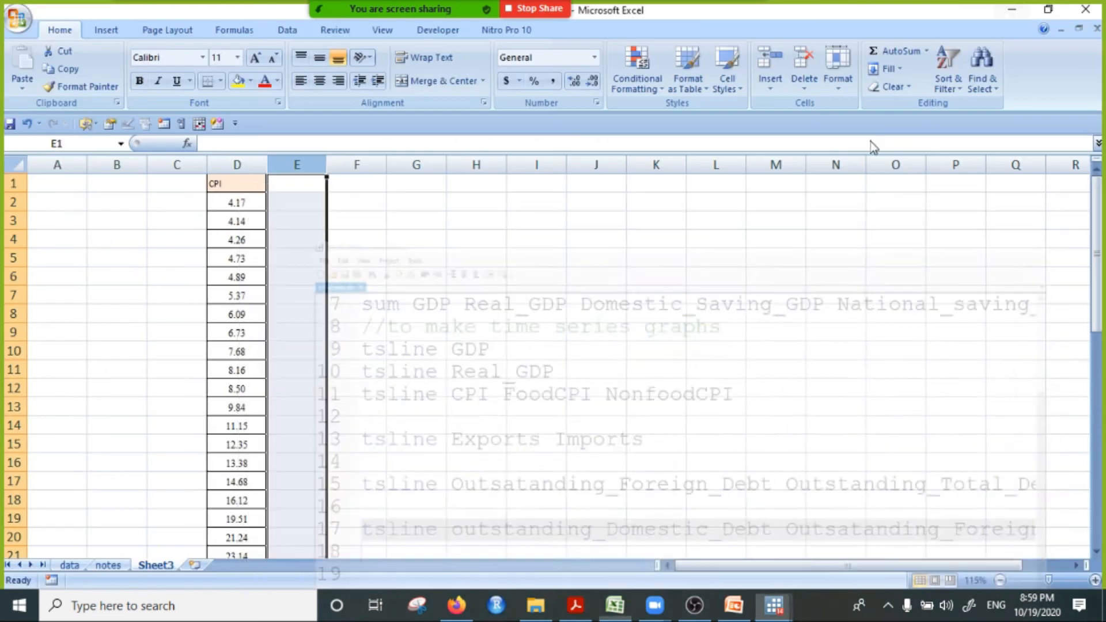
click(774, 604)
click(608, 538)
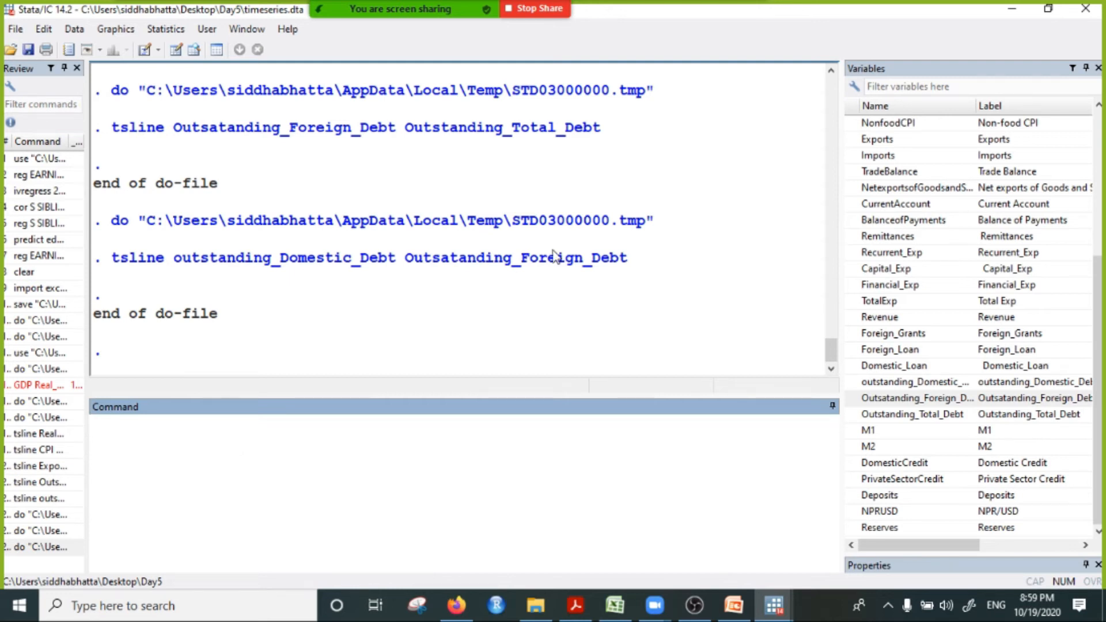
Step: Begin a gen command for a new variable named lngdp
scroll(1012, 223, up, 5)
click(143, 450)
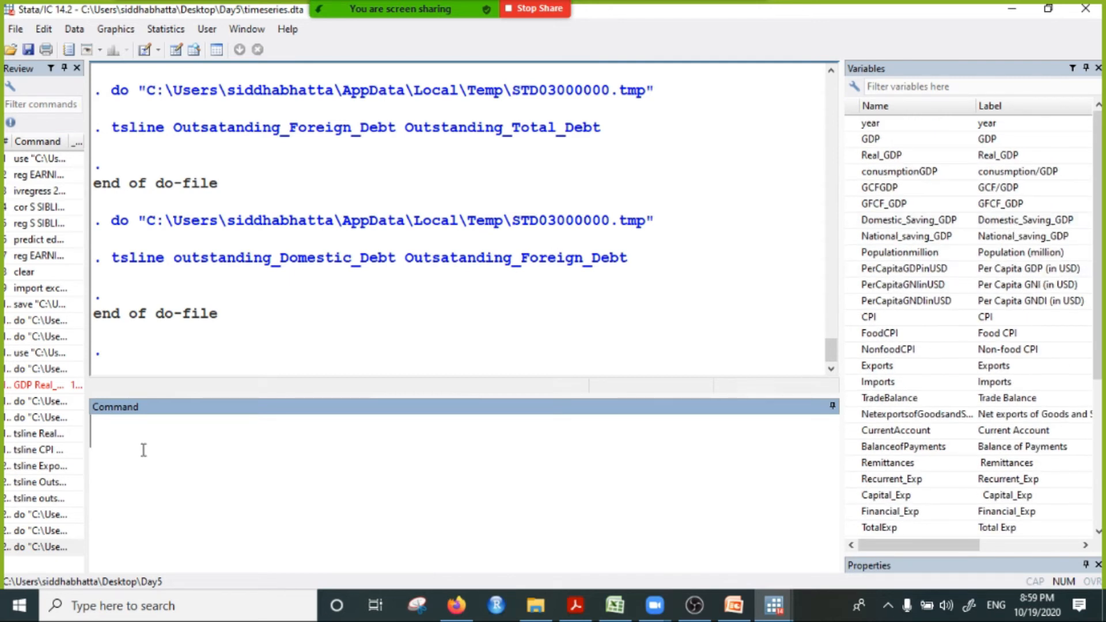
text(l)
key(BackSpace)
text(gen )
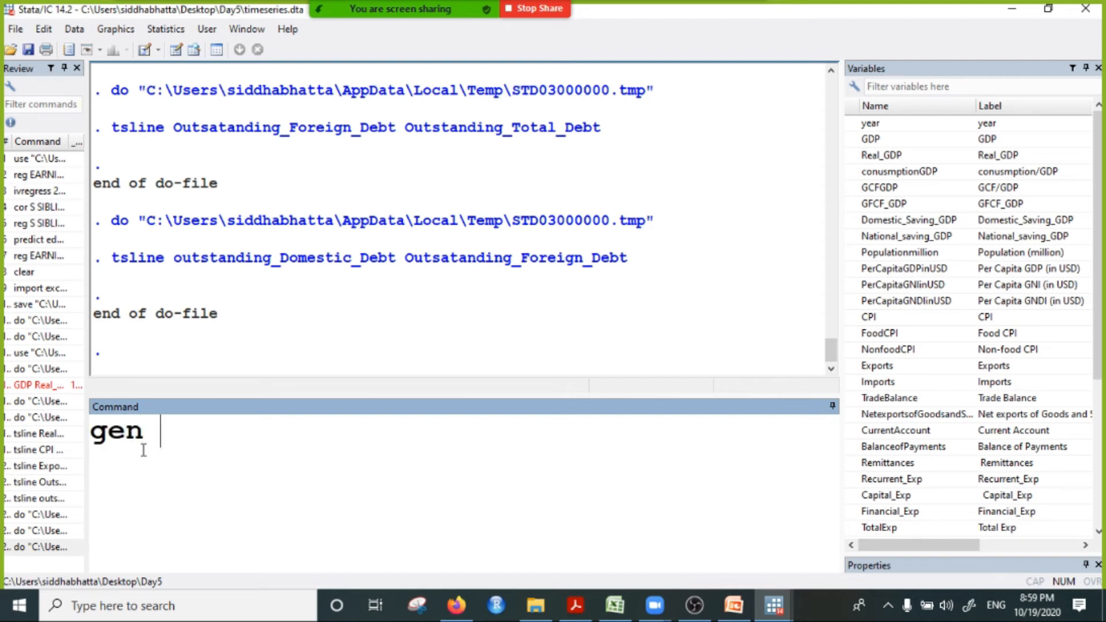
text(lngdp)
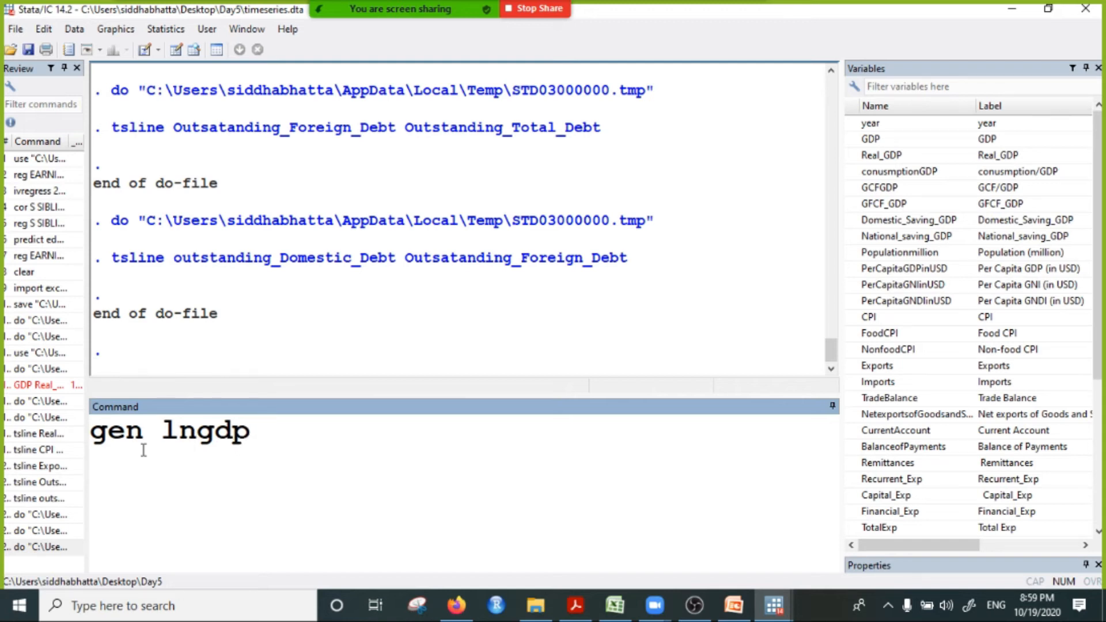
click(197, 431)
drag(161, 434, 253, 435)
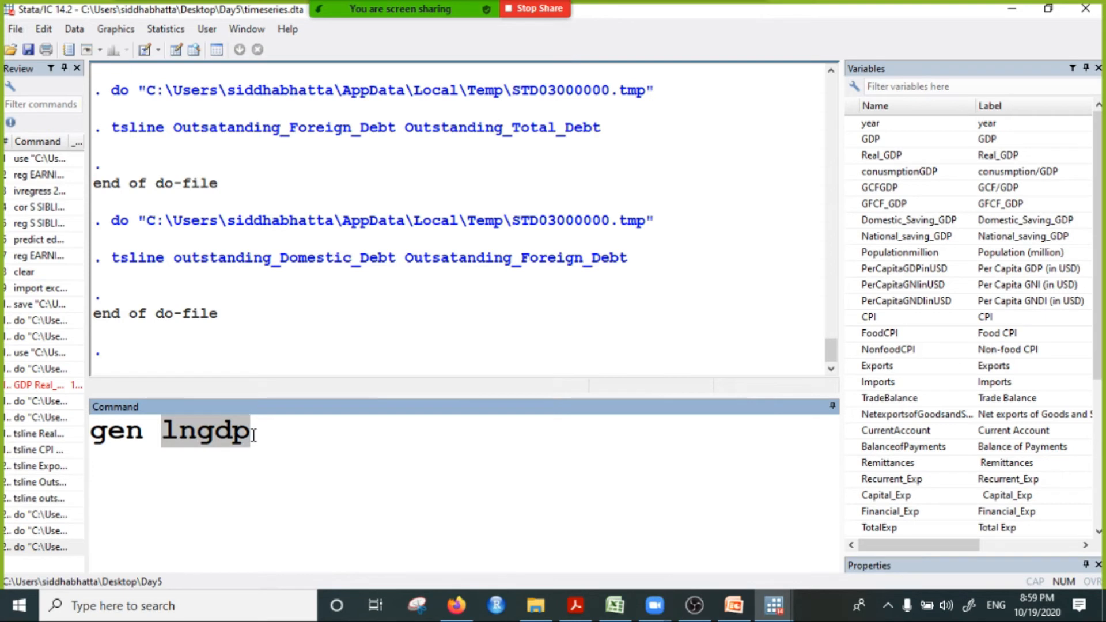
click(257, 443)
Step: Complete the command as gen lngdp=log( GDP ), point out its parts, and run it
text(=)
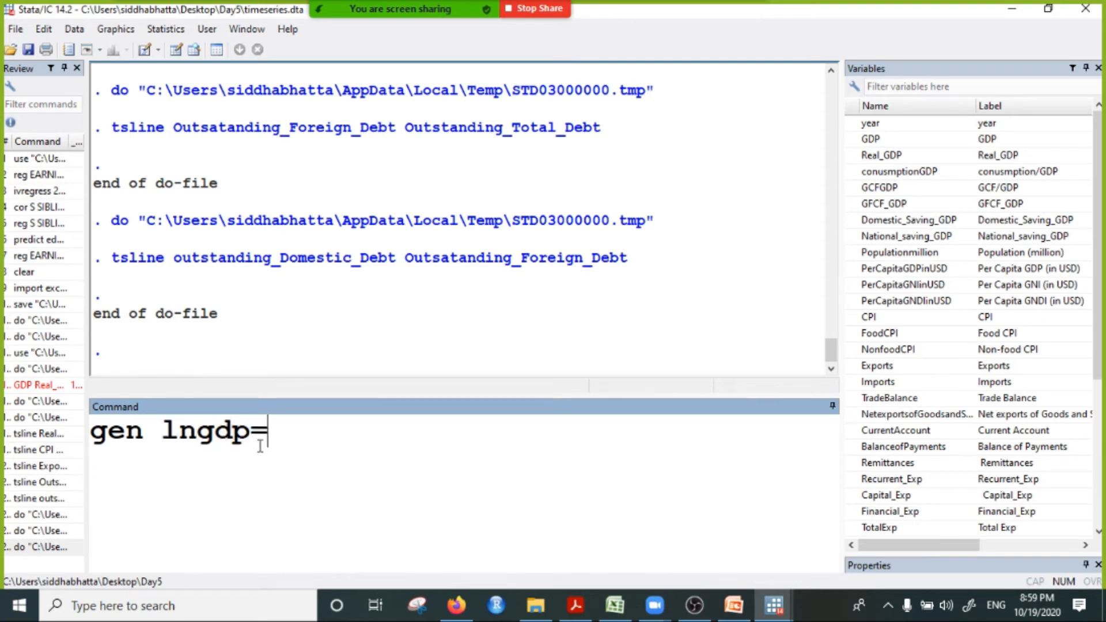
text(log()
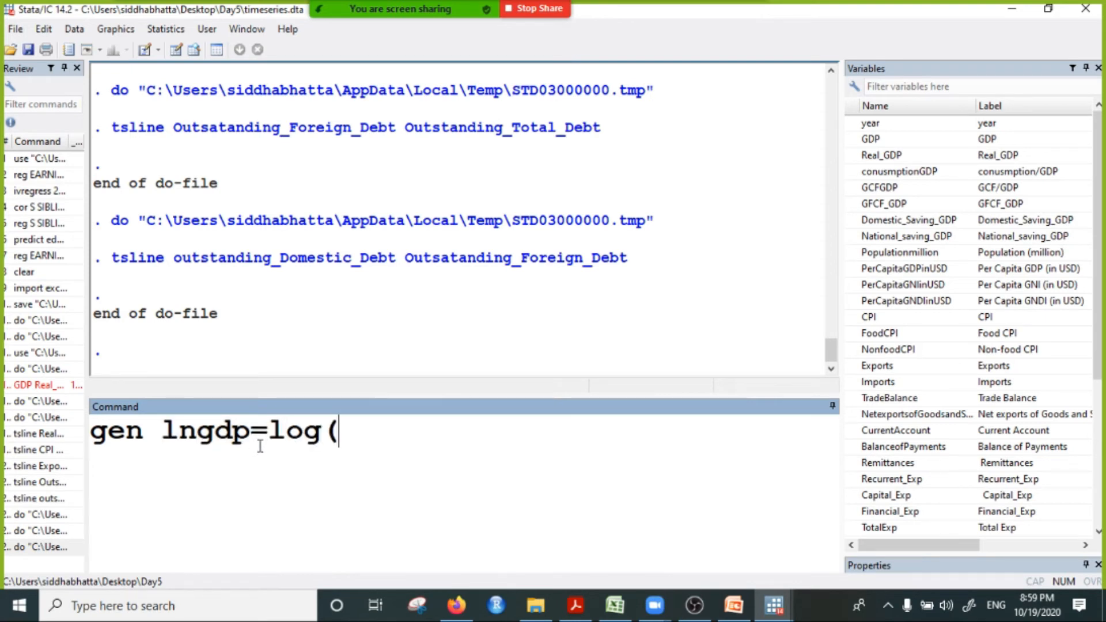
click(874, 141)
click(478, 427)
text())
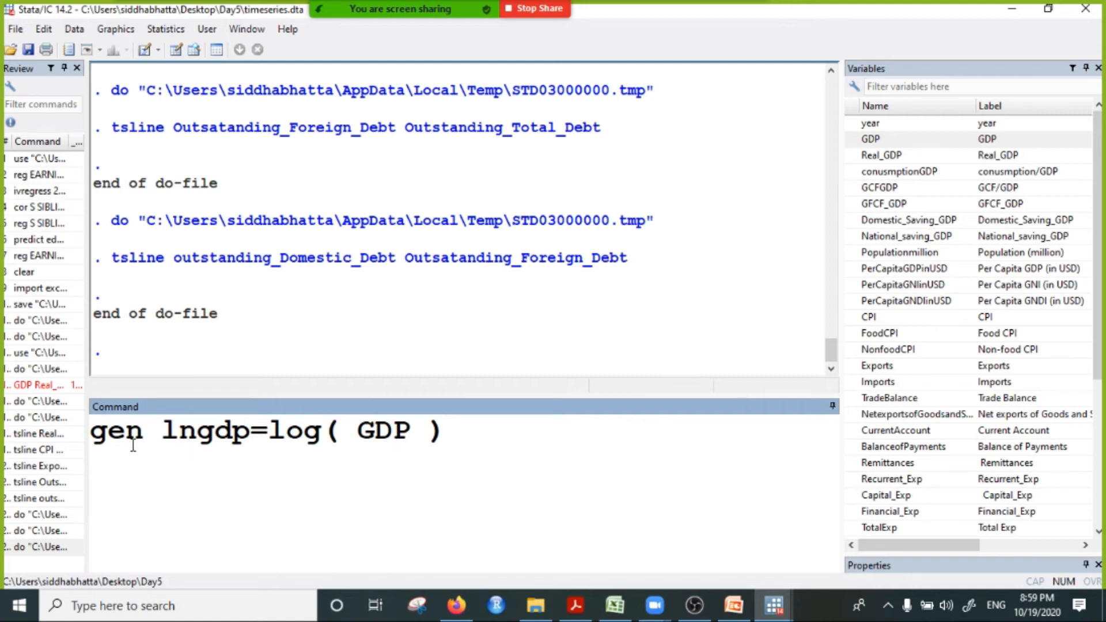
click(203, 436)
click(268, 435)
click(293, 435)
click(474, 429)
key(Return)
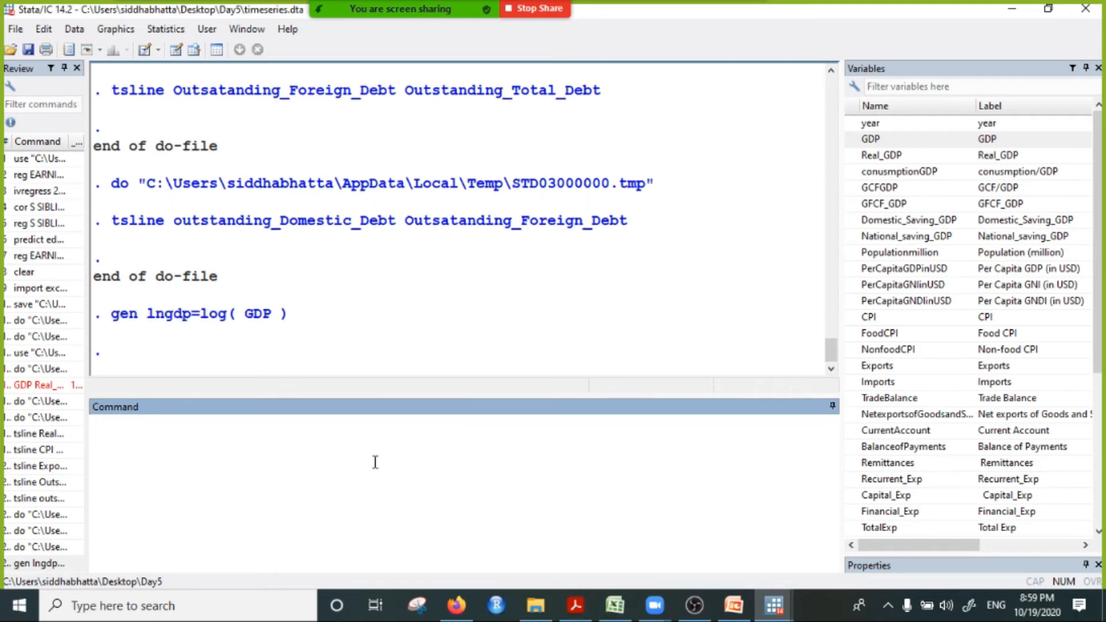
Step: Generate the variable lnex as the log of Exports with gen lnex=log( Exports)
text(gen)
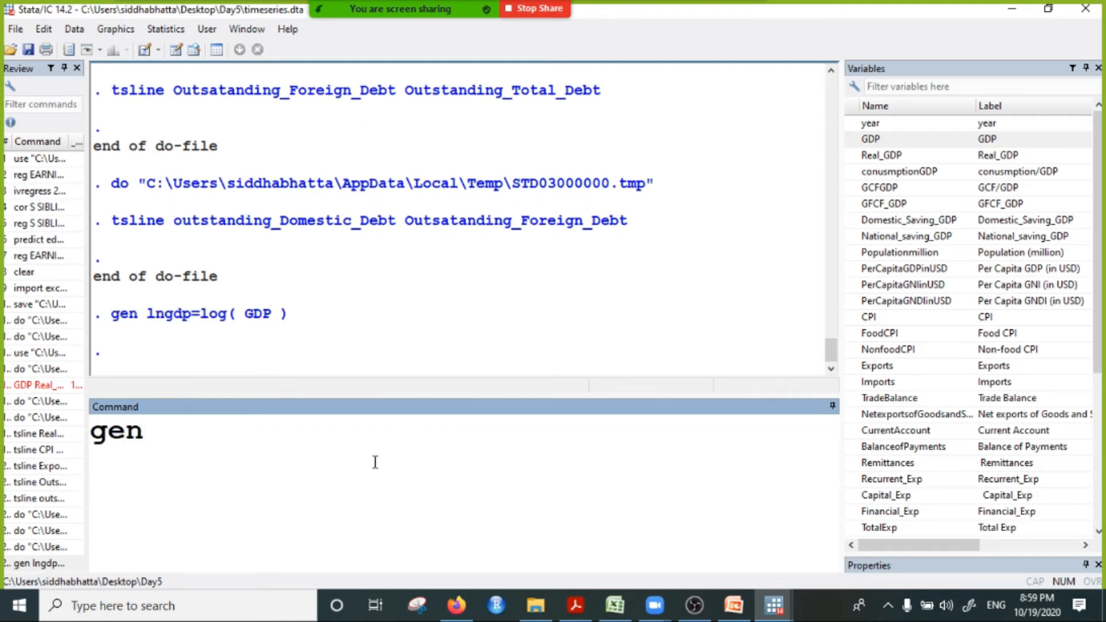
text( lnex=log()
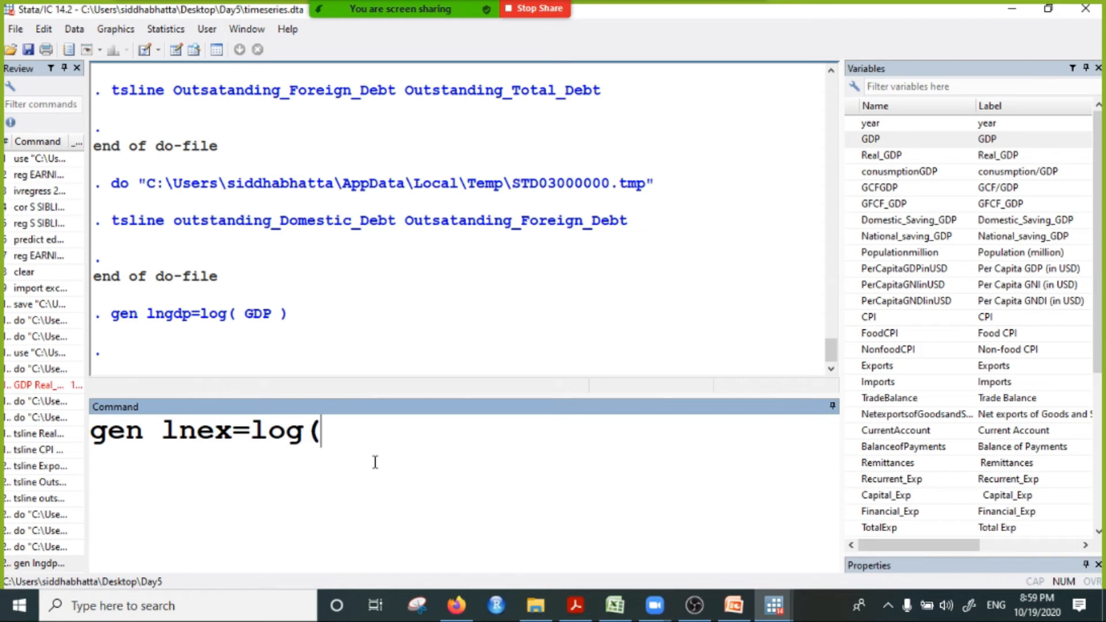
double_click(887, 365)
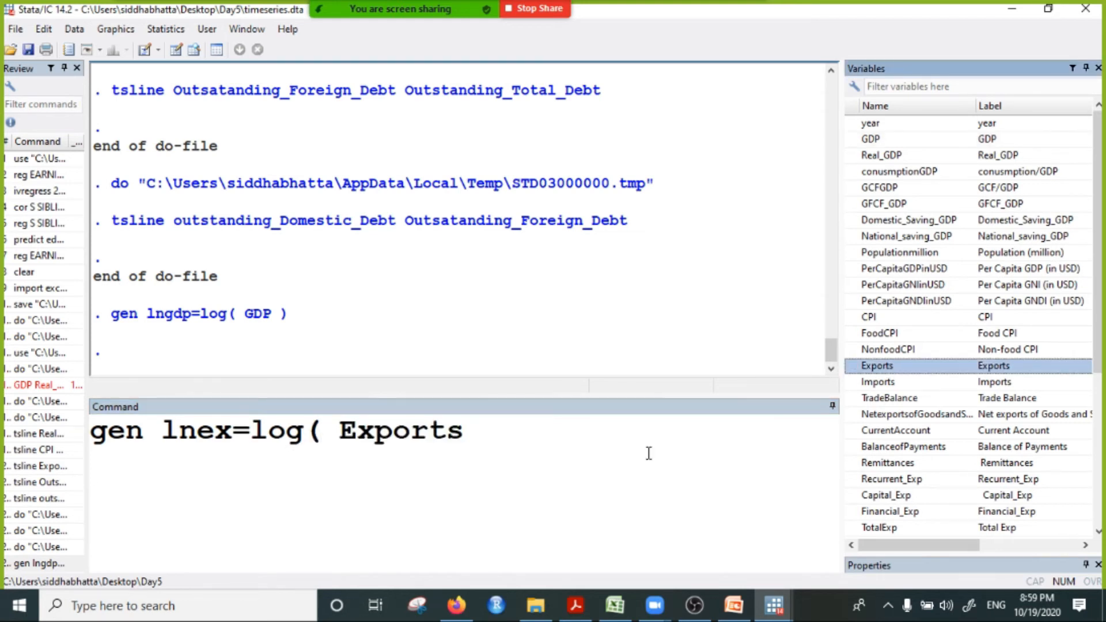
click(485, 433)
text())
key(Return)
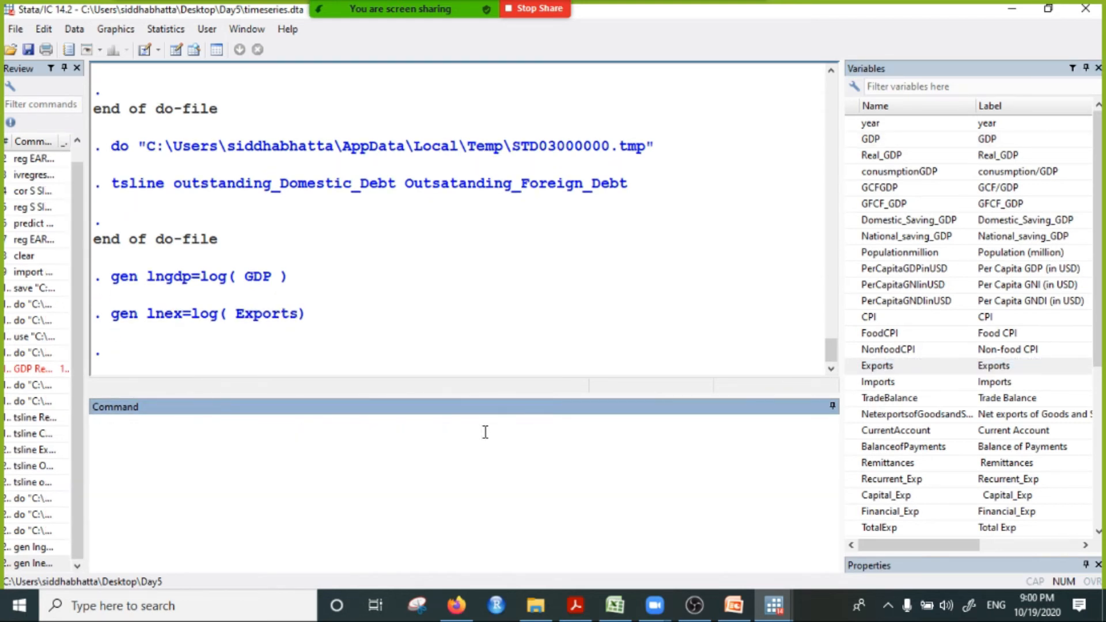
Step: Generate the variable lnimport as the log of Imports with gen lnimport=log( Imports)
text(gen )
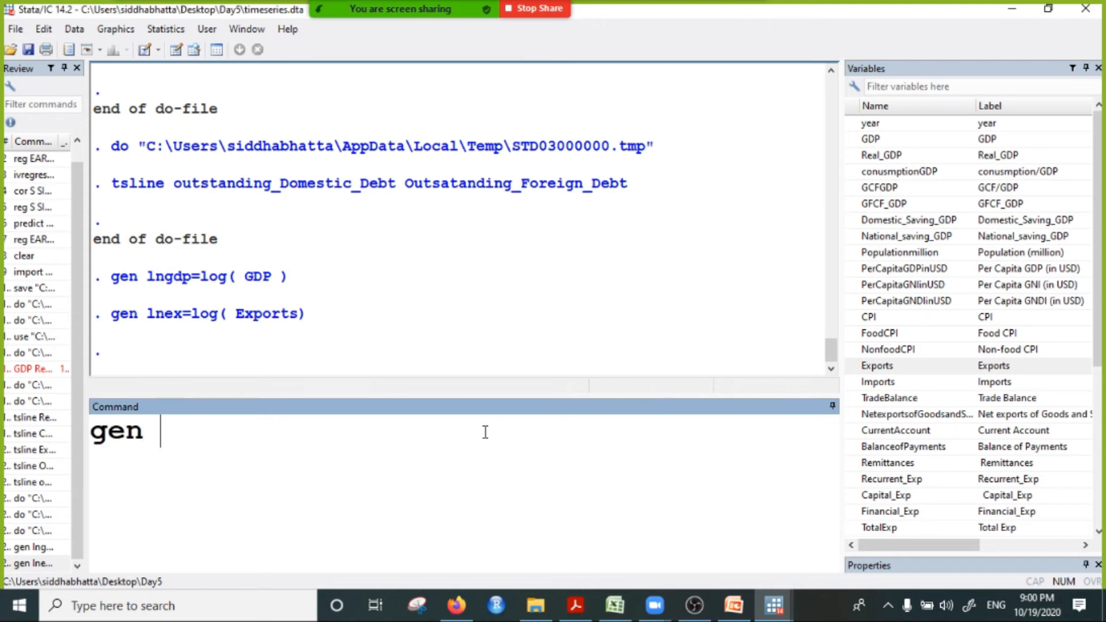
text(lnimp)
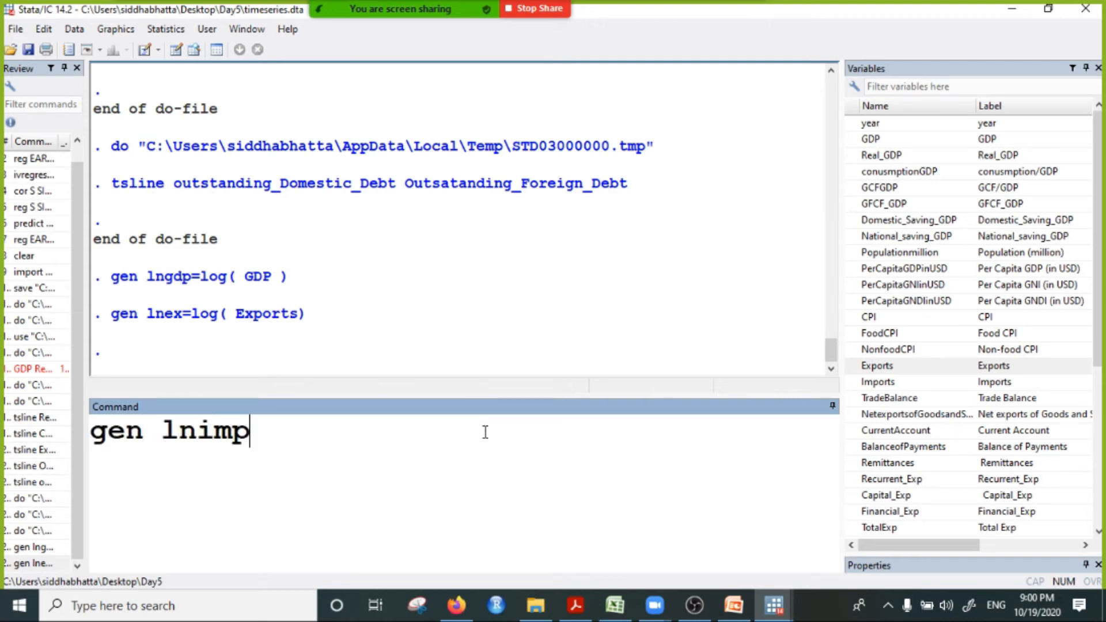
text(ort=log()
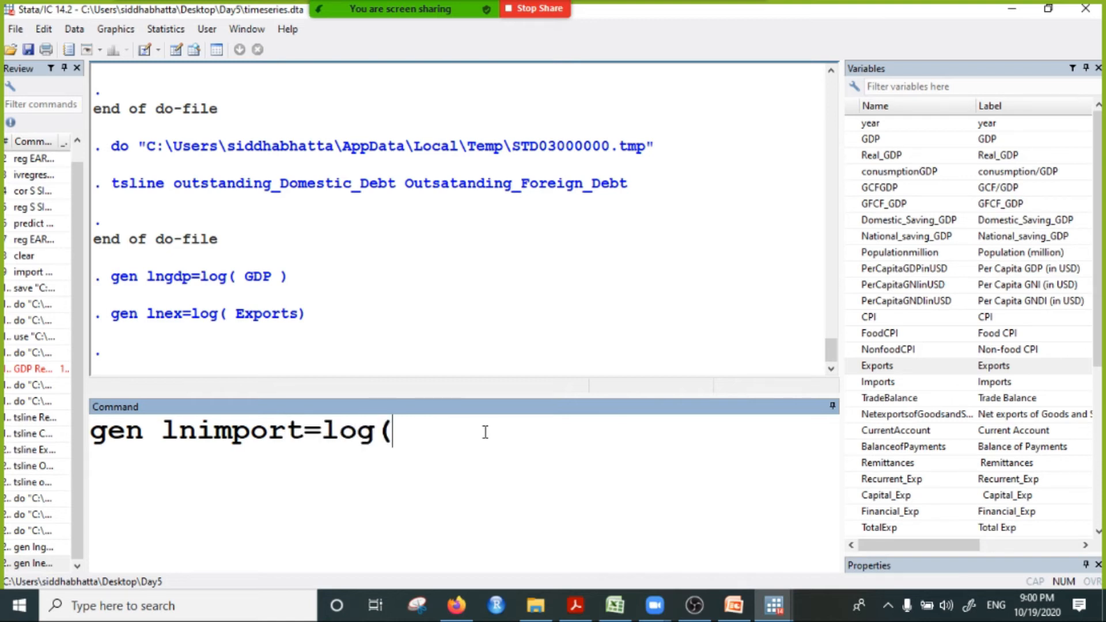
click(889, 383)
text())
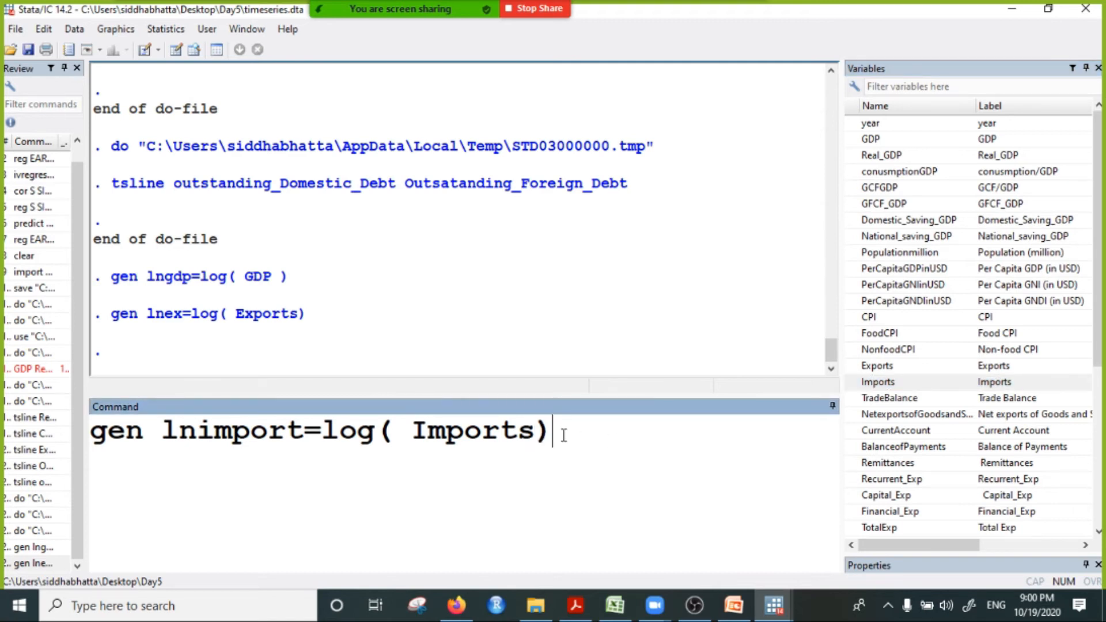
key(Return)
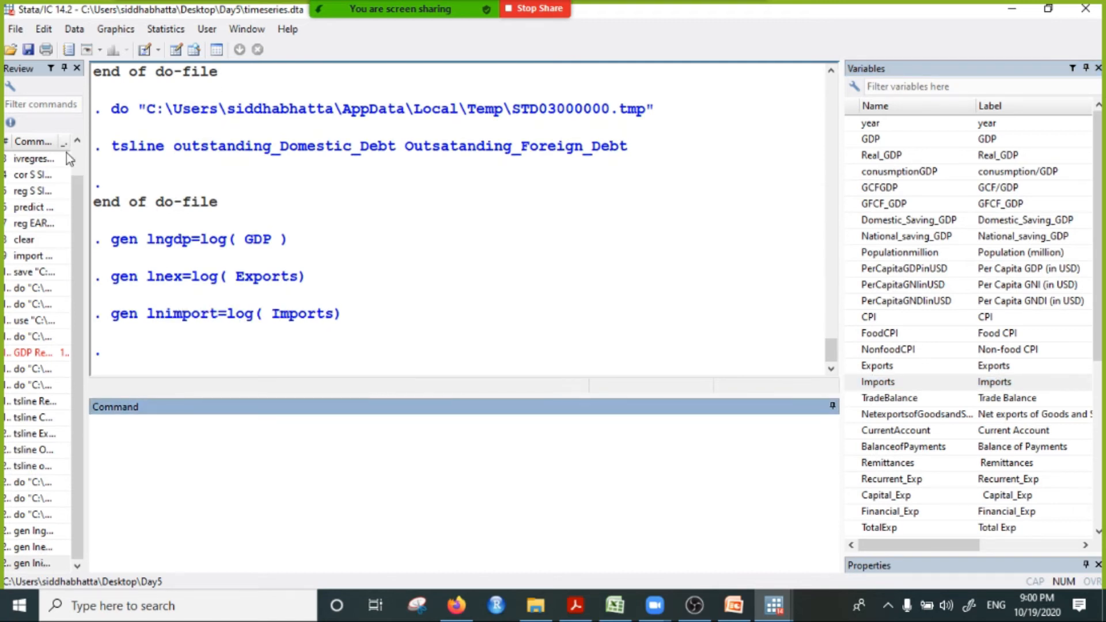
Step: Copy the three gen commands for lngdp, lnex and lnimport from the results and send them to everyone in the Zoom chat
drag(103, 238, 349, 316)
right_click(249, 308)
click(288, 323)
click(743, 11)
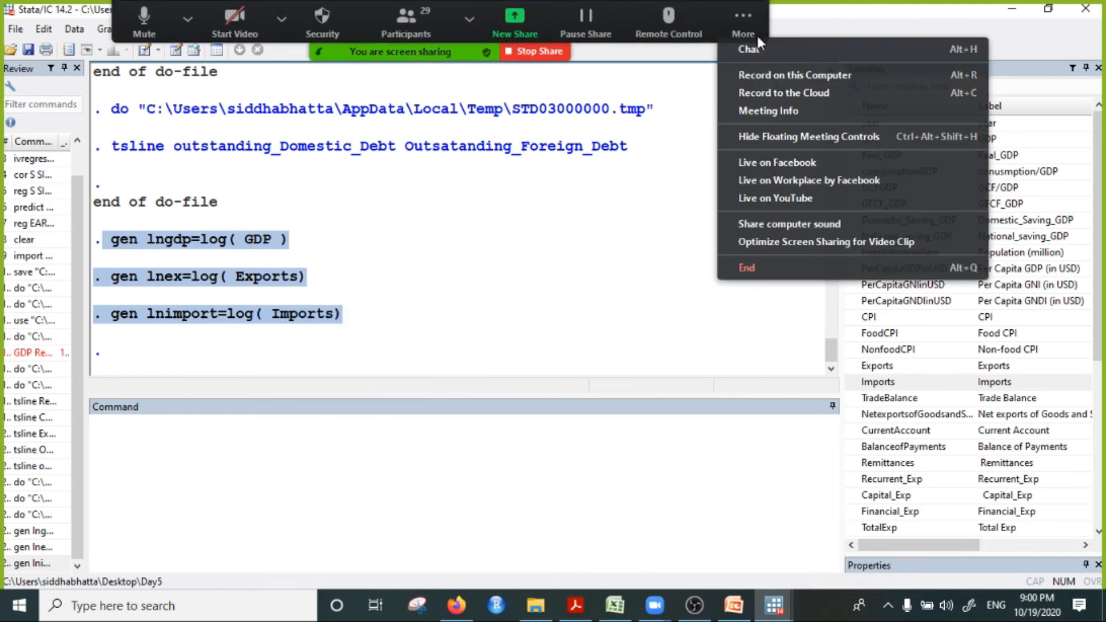
click(752, 50)
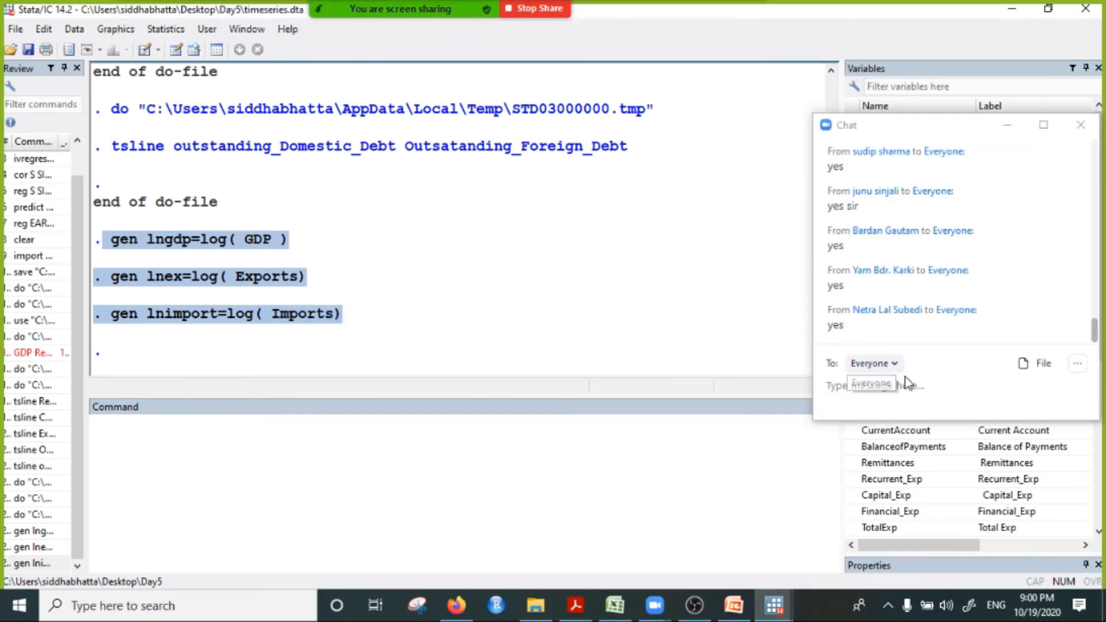
click(890, 386)
key(ctrl+v)
key(Return)
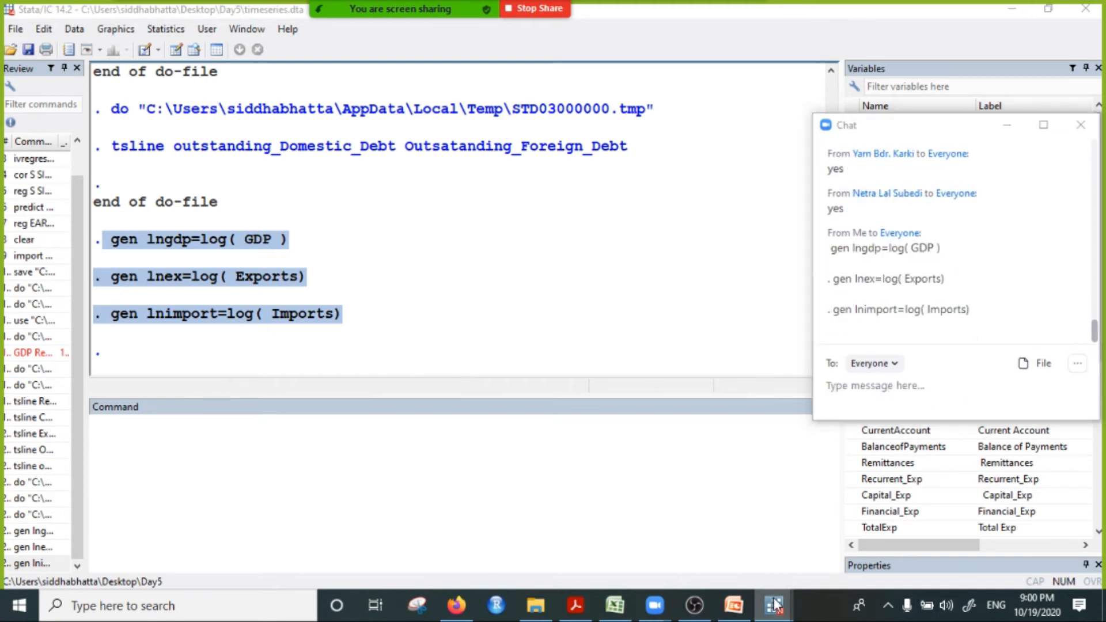
Step: Switch to the timeseies.do do-file and paste the three gen commands at line 19
click(774, 605)
click(973, 547)
click(245, 499)
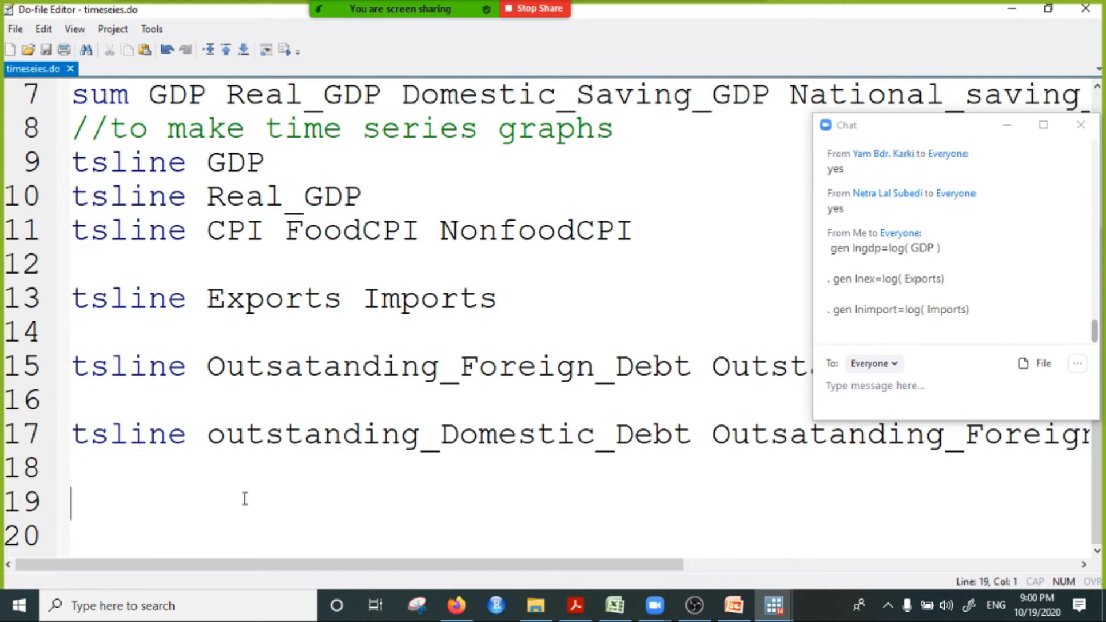
key(ctrl+v)
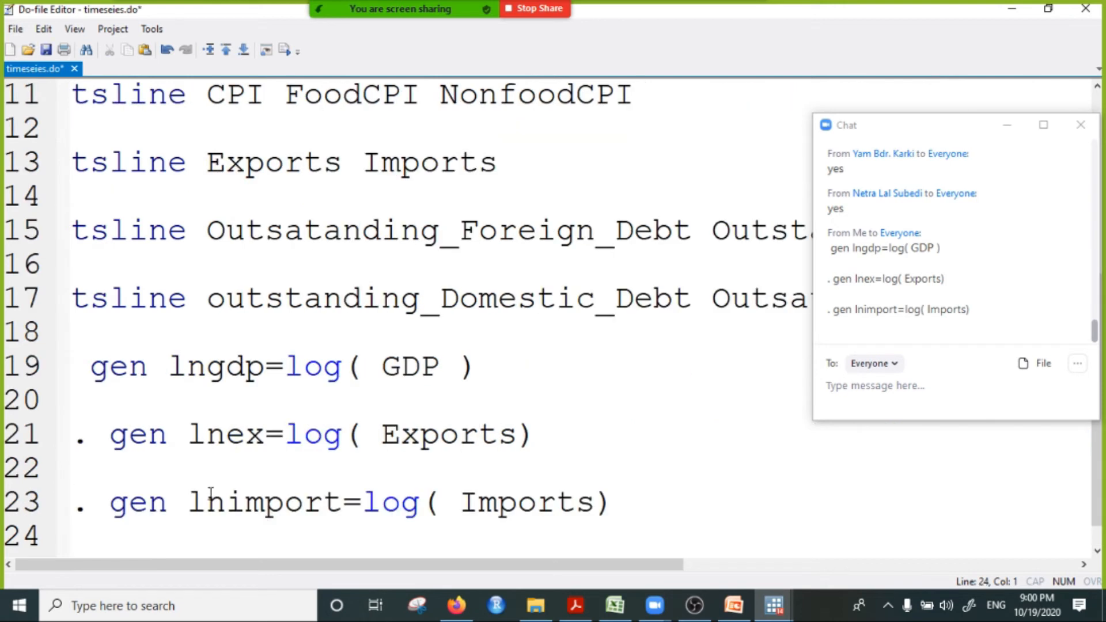
Step: Remove the leading dots and spaces from the pasted gen commands, save the do-file, and restore the editor to a smaller window
click(107, 436)
key(BackSpace)
key(BackSpace)
click(108, 505)
key(BackSpace)
key(BackSpace)
click(80, 380)
key(BackSpace)
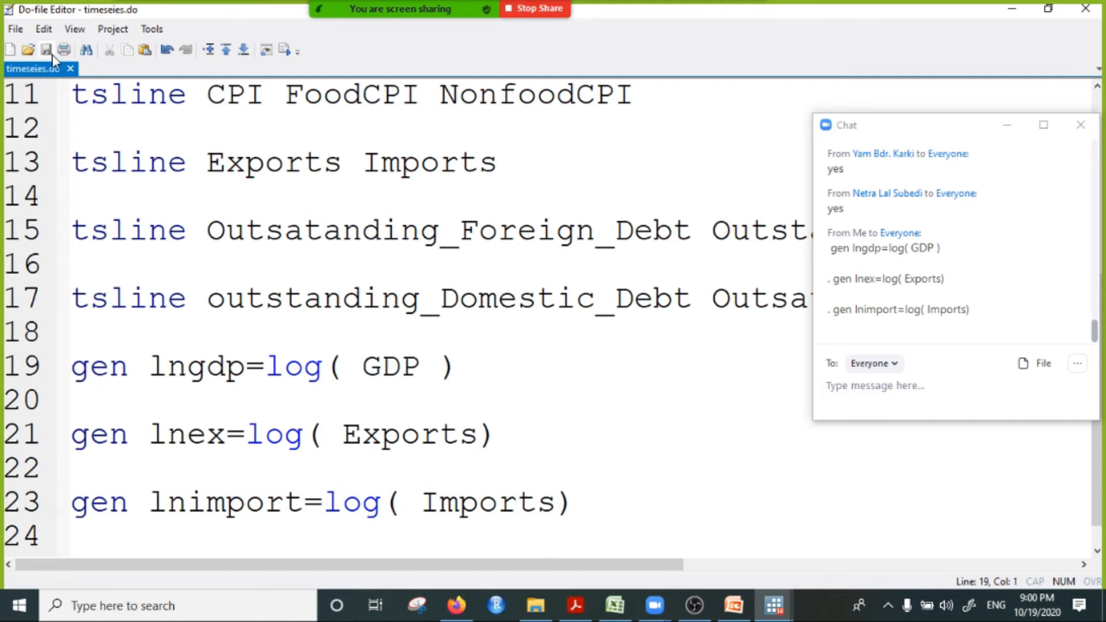
click(1047, 9)
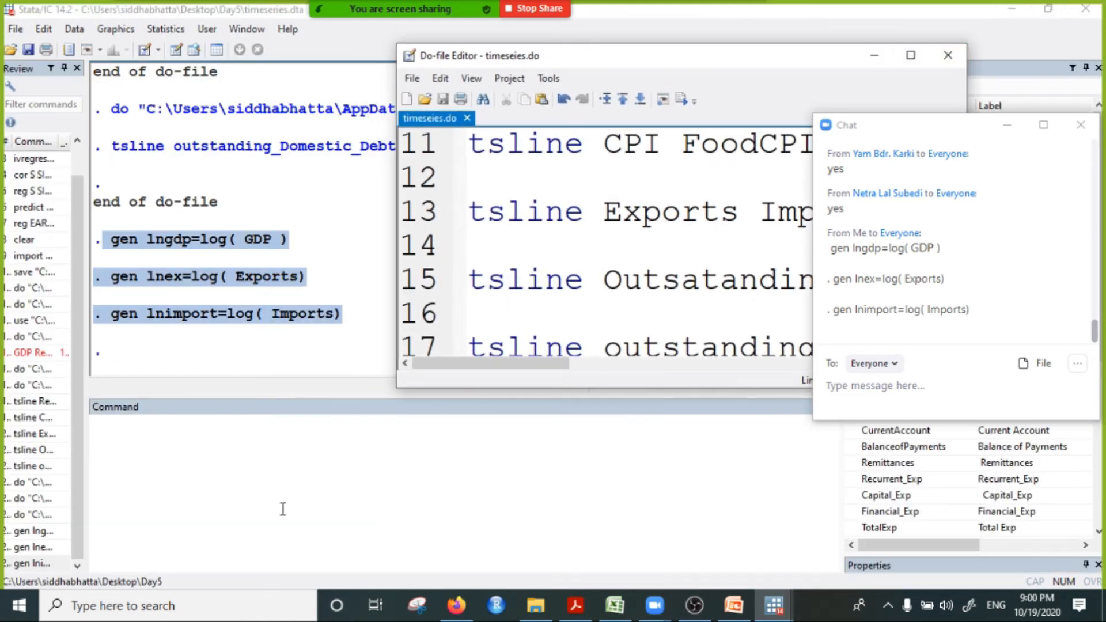
Step: Minimise the chat, plot the logged series together with tsline lngdp lnex lnimport, and close the graph after viewing it
click(189, 446)
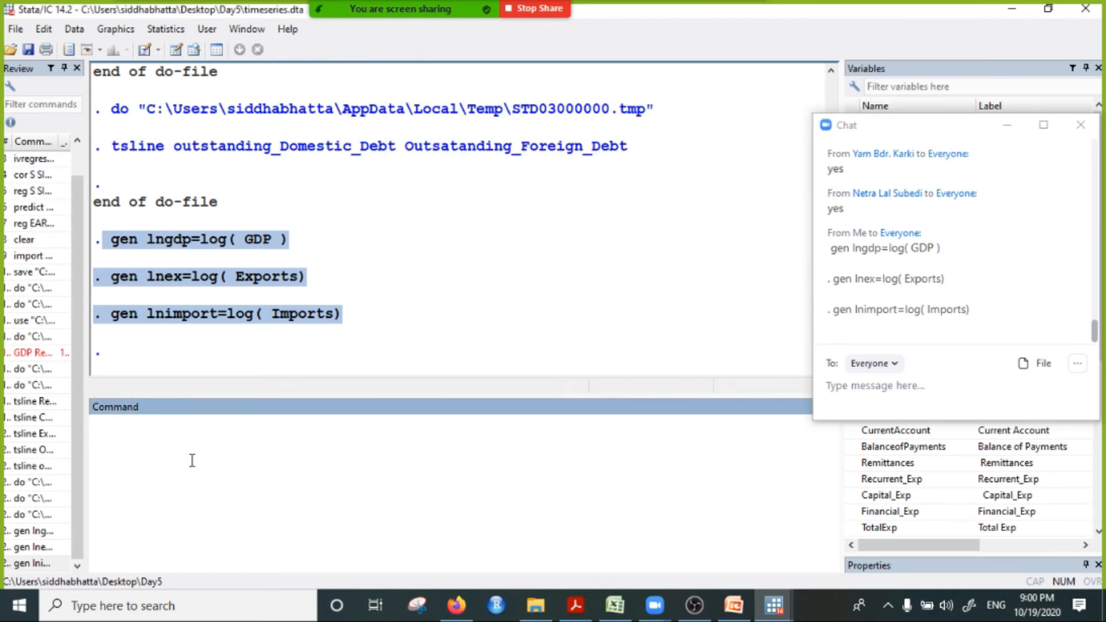
text(tsline)
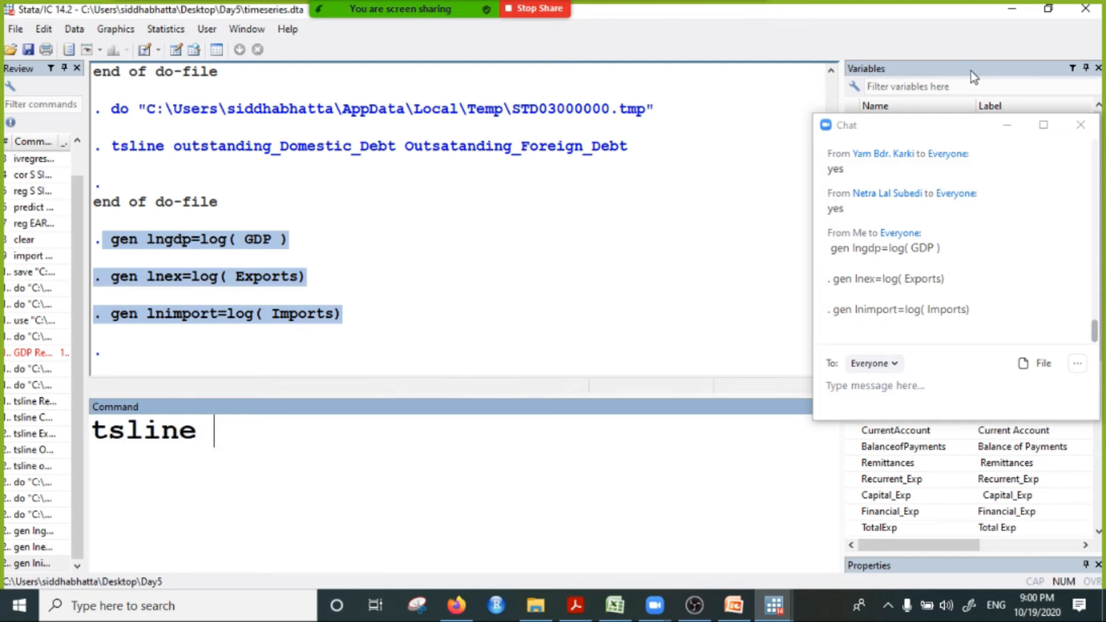
click(1006, 125)
scroll(887, 395, down, 6)
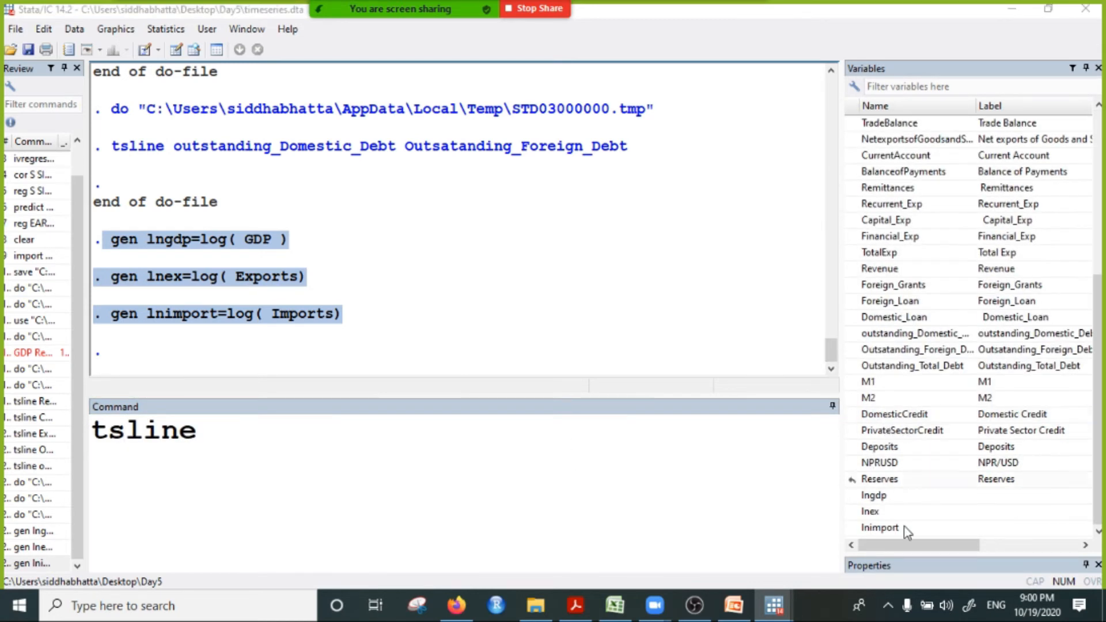
double_click(874, 497)
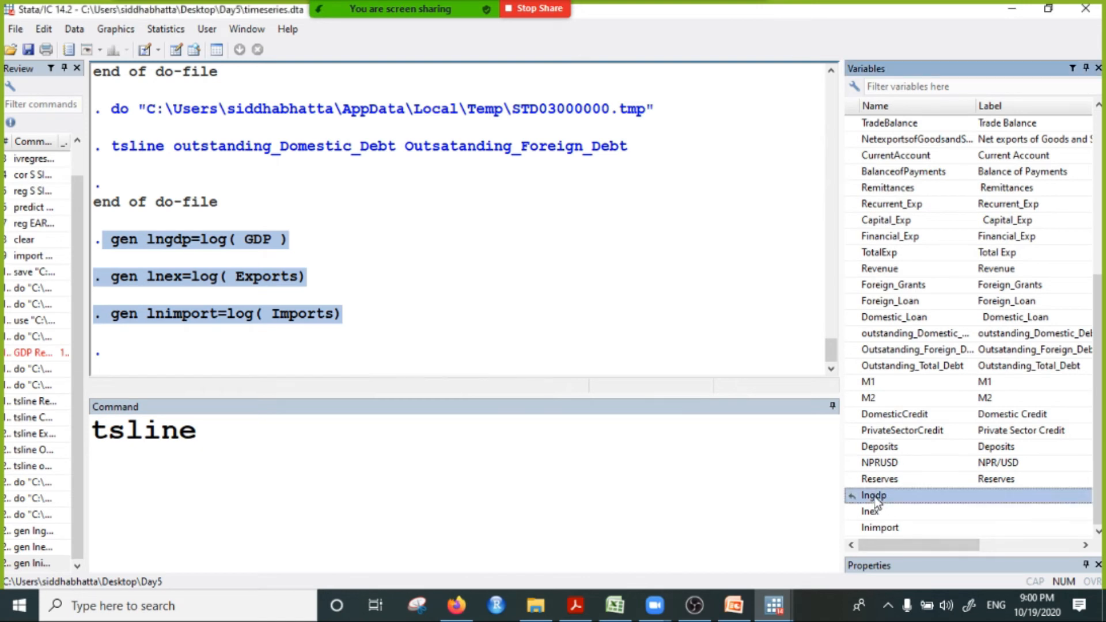
double_click(870, 515)
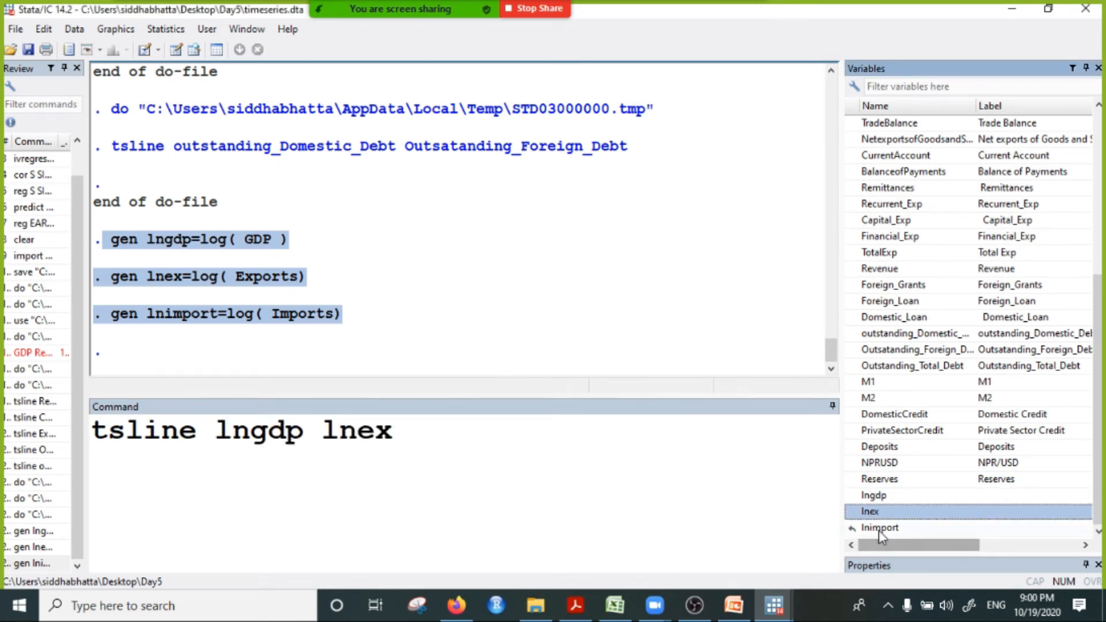
double_click(879, 529)
click(620, 436)
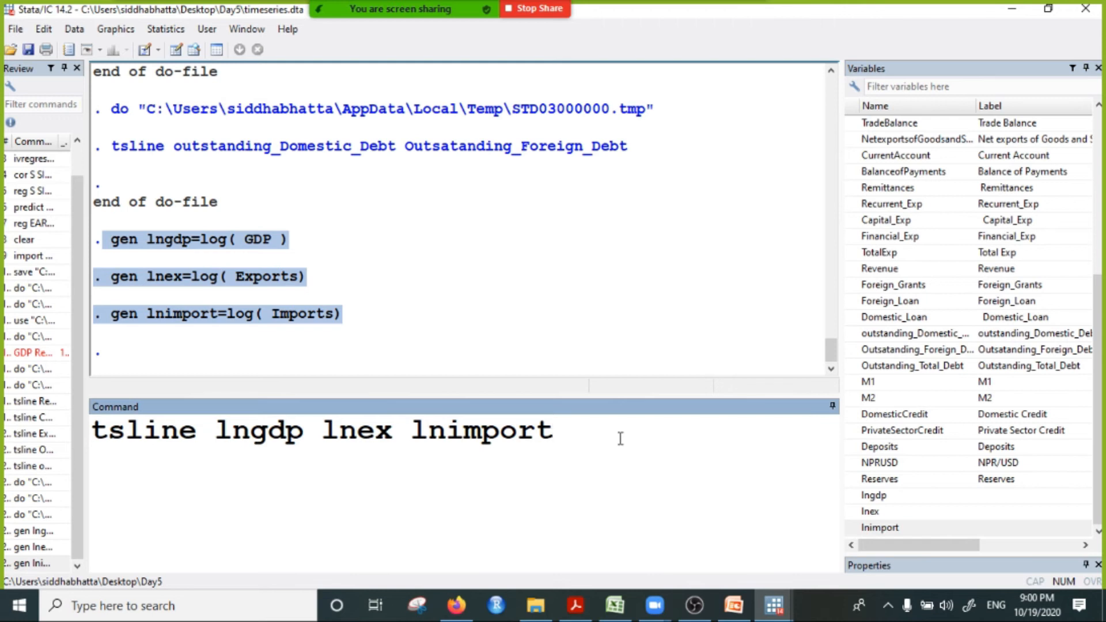
key(Return)
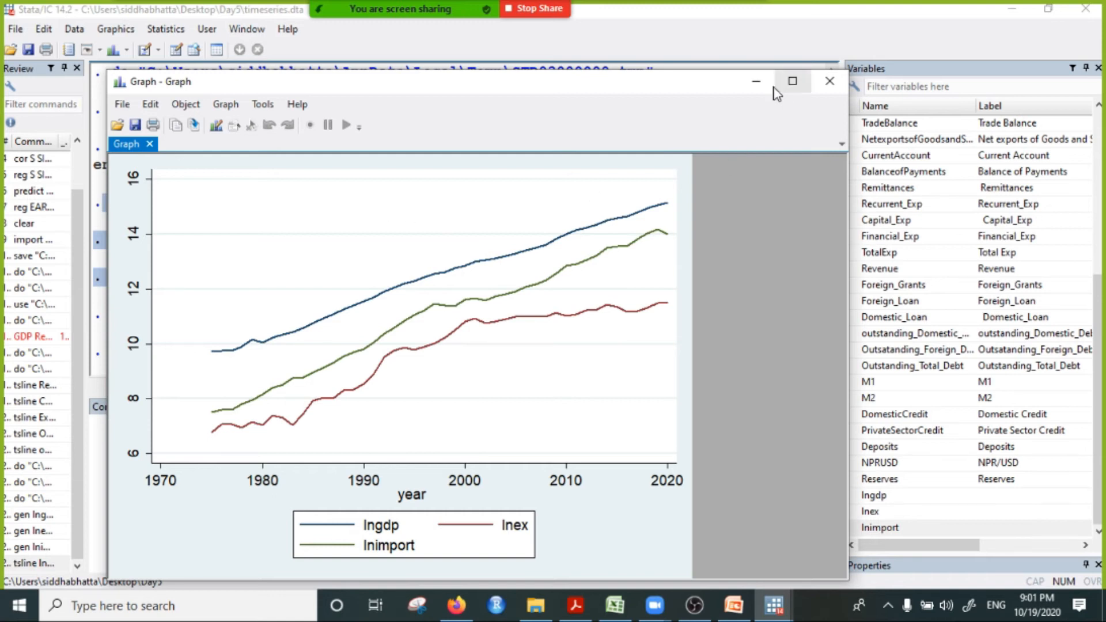
click(830, 81)
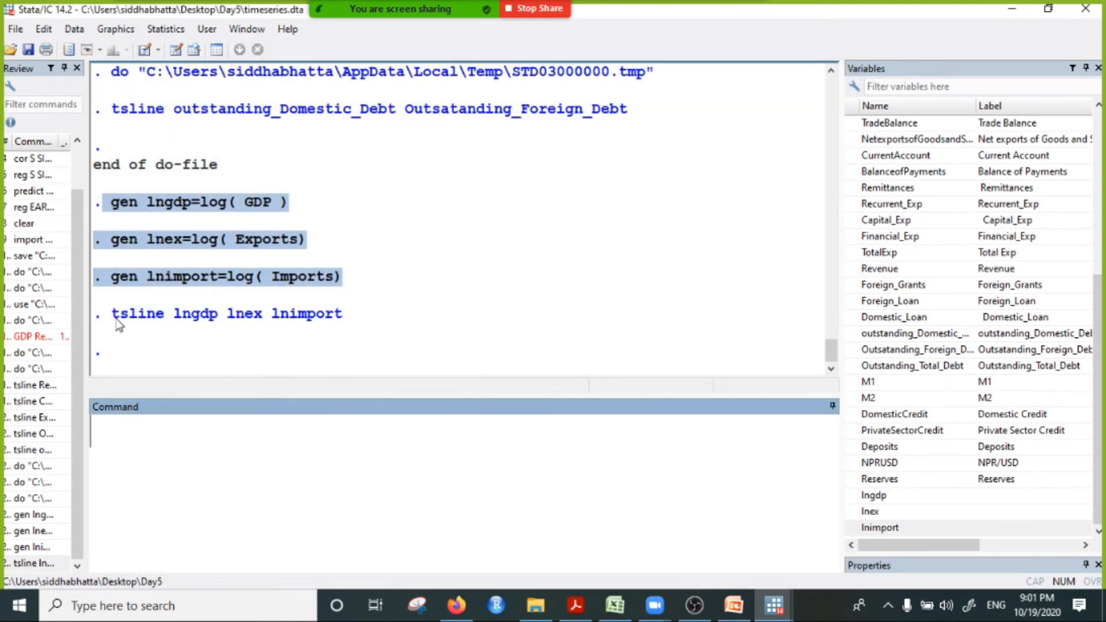
Step: Copy the tsline lngdp lnex lnimport command into line 24 of the do-file, save it, and minimise the editor
drag(112, 316, 338, 319)
right_click(294, 314)
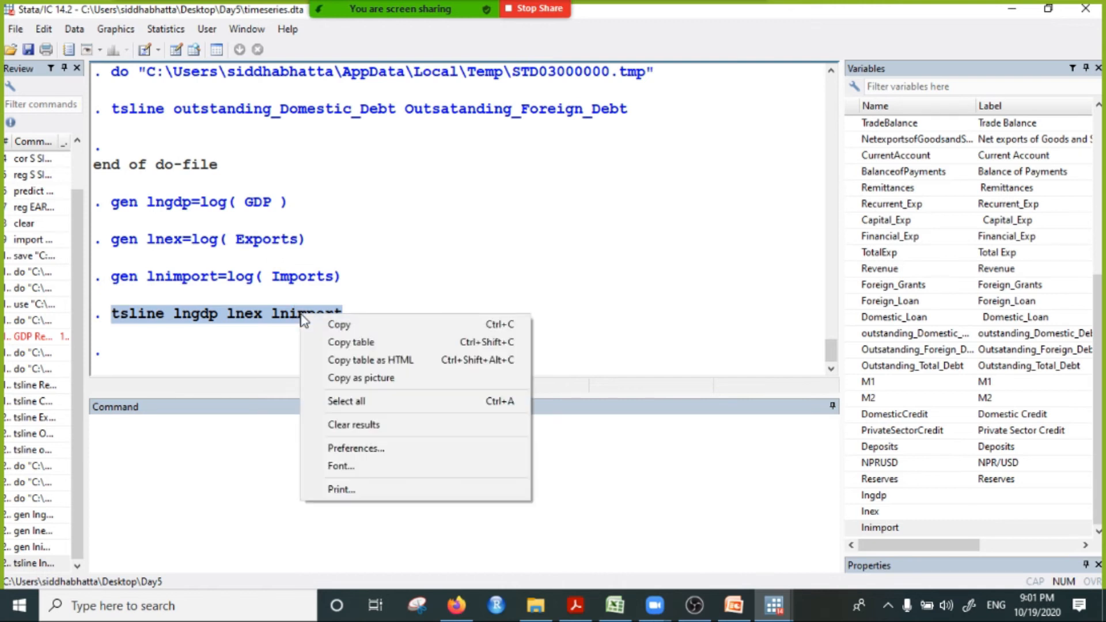
click(362, 324)
mouse_move(776, 613)
click(926, 549)
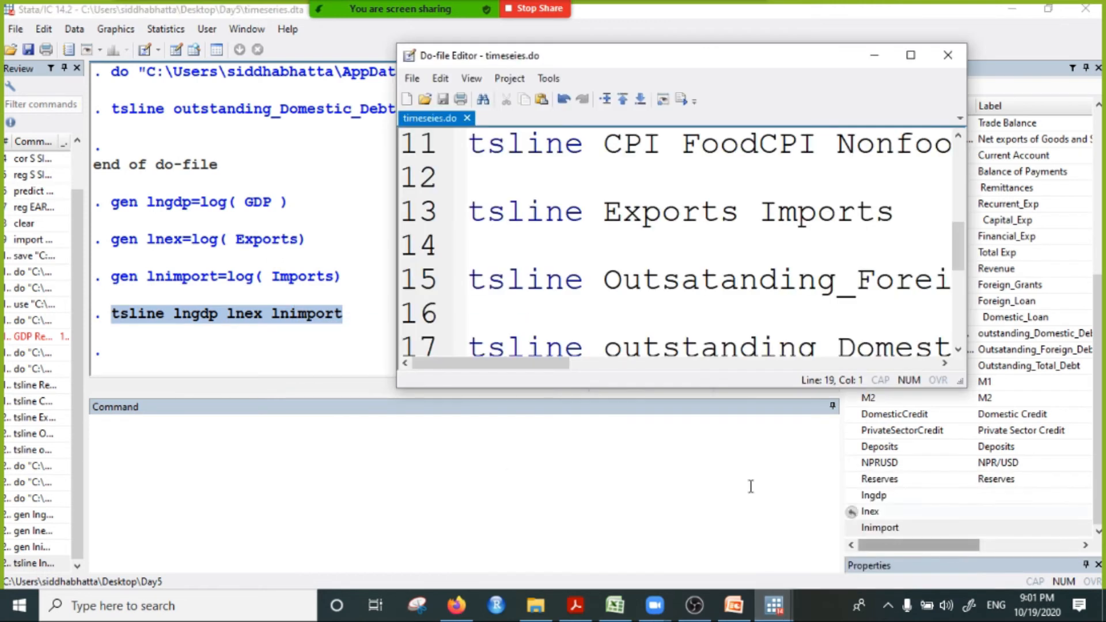
scroll(660, 329, down, 3)
click(517, 291)
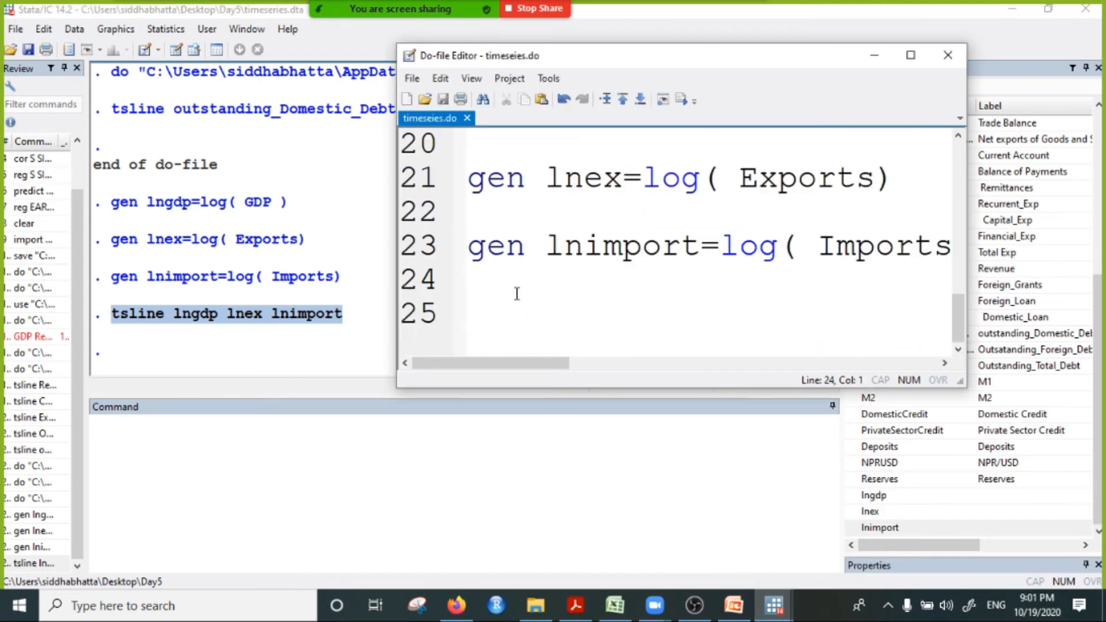
key(ctrl+v)
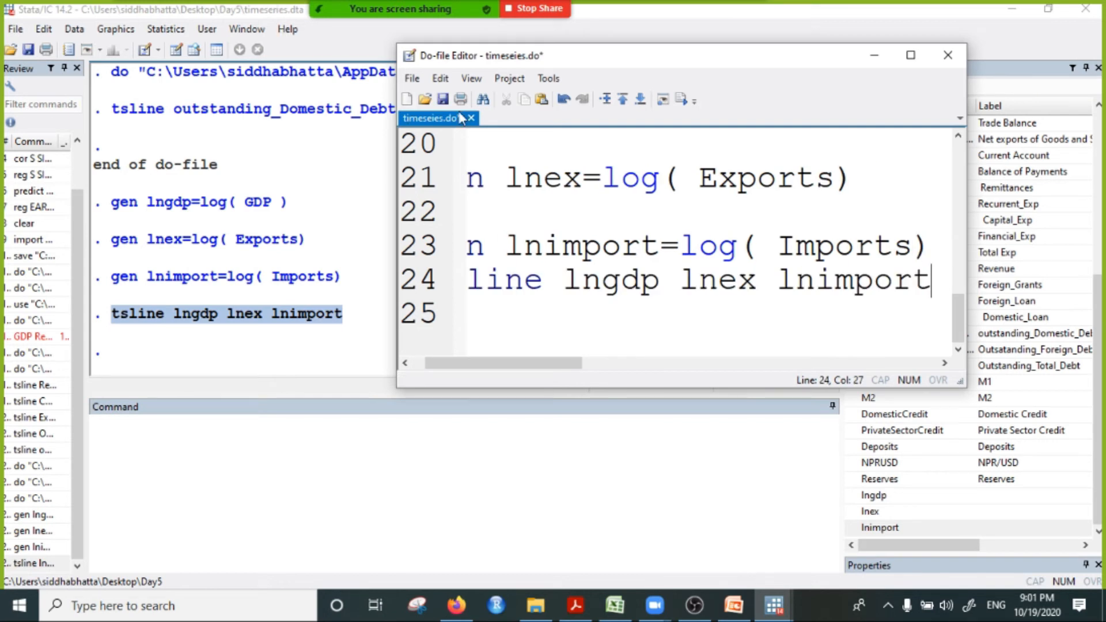
click(443, 99)
click(874, 55)
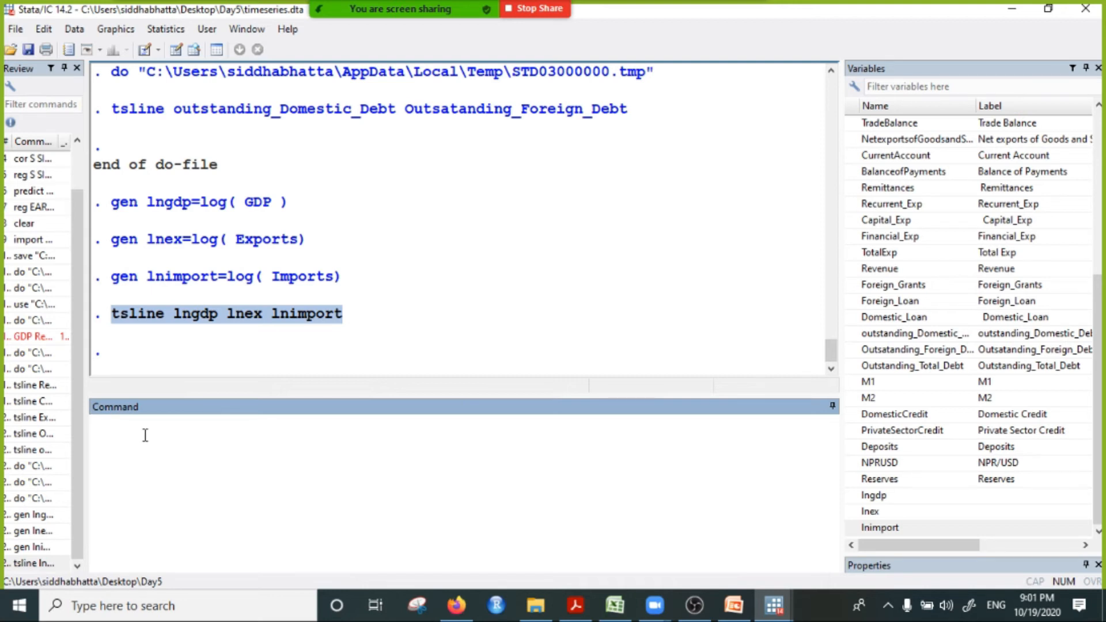
Step: Enter the regression command reg lngdp lnex, with lngdp as dependent and lnex as independent variable
text(reg)
click(872, 496)
click(435, 449)
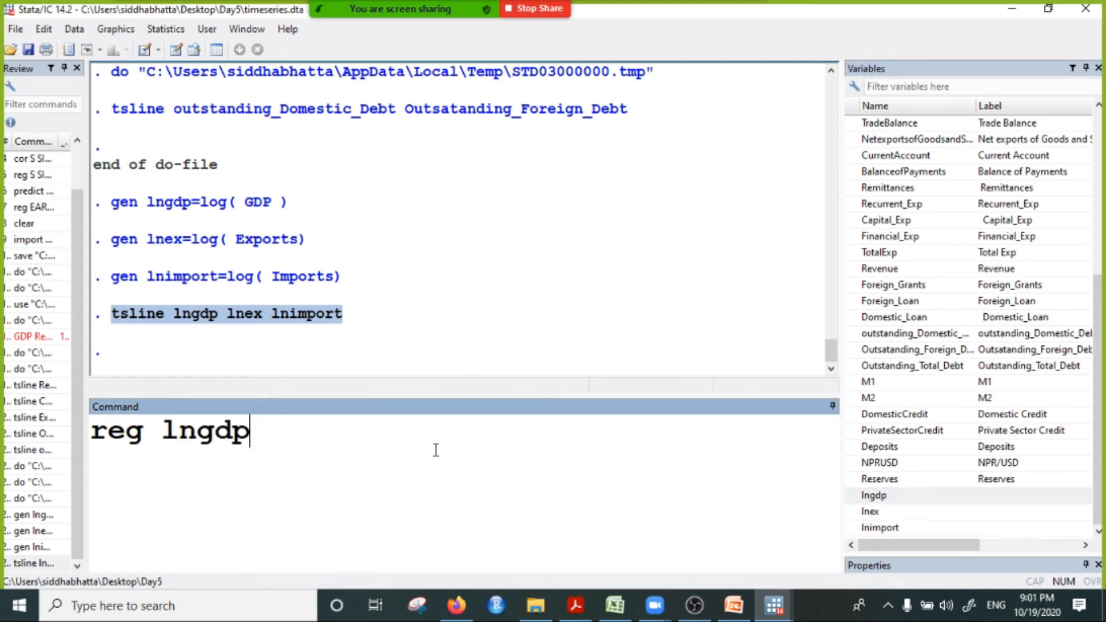
click(886, 513)
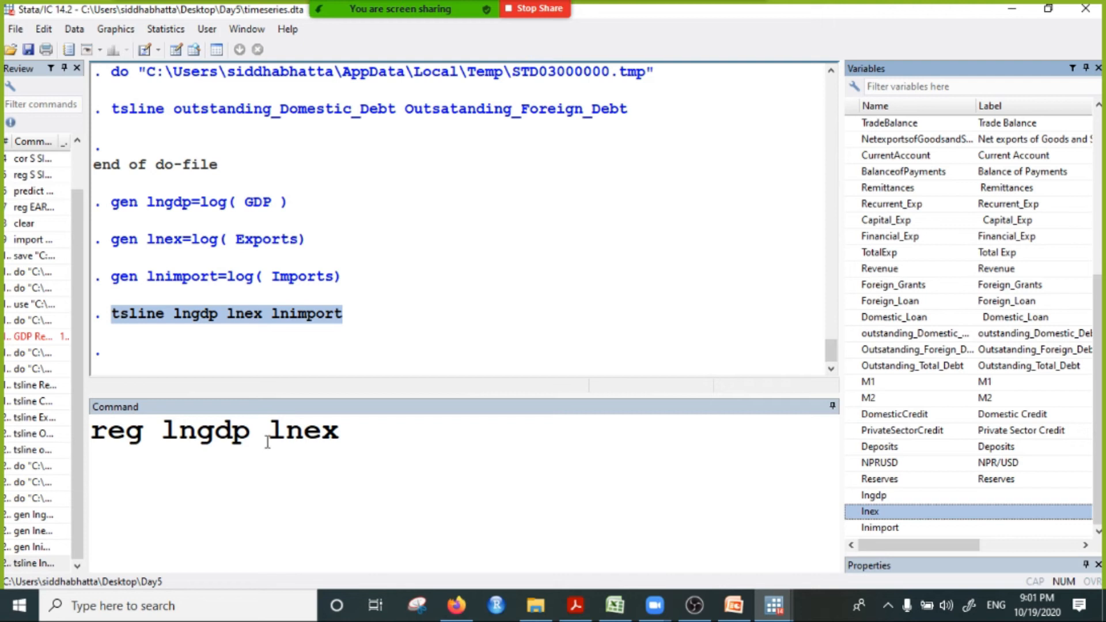
Step: Point out the two variables in the regression command and run it
click(311, 442)
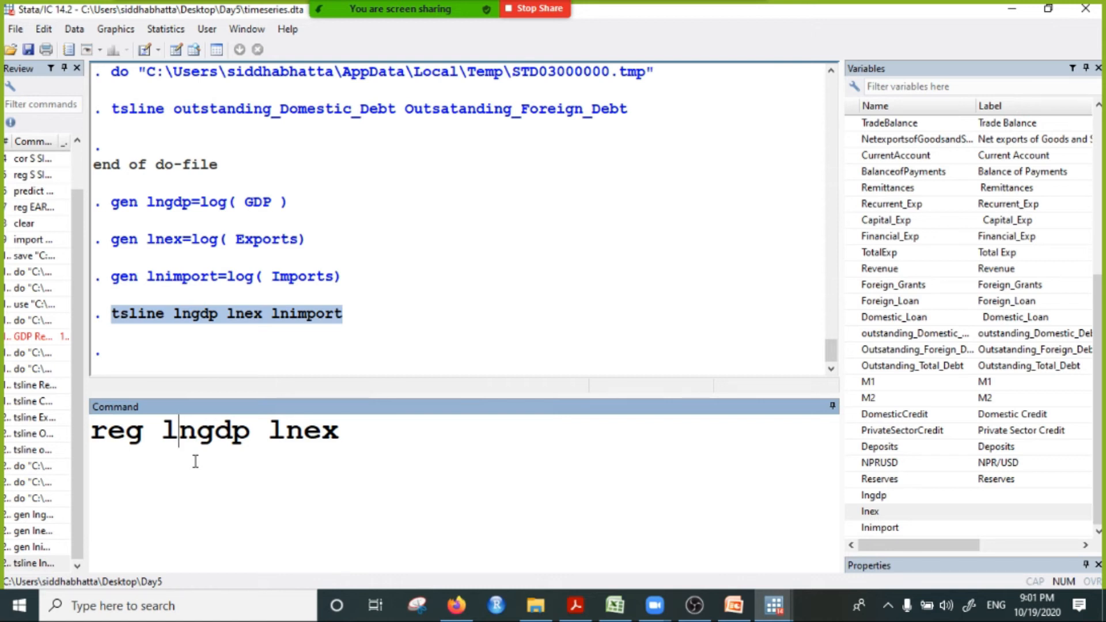
click(302, 443)
drag(337, 435, 151, 442)
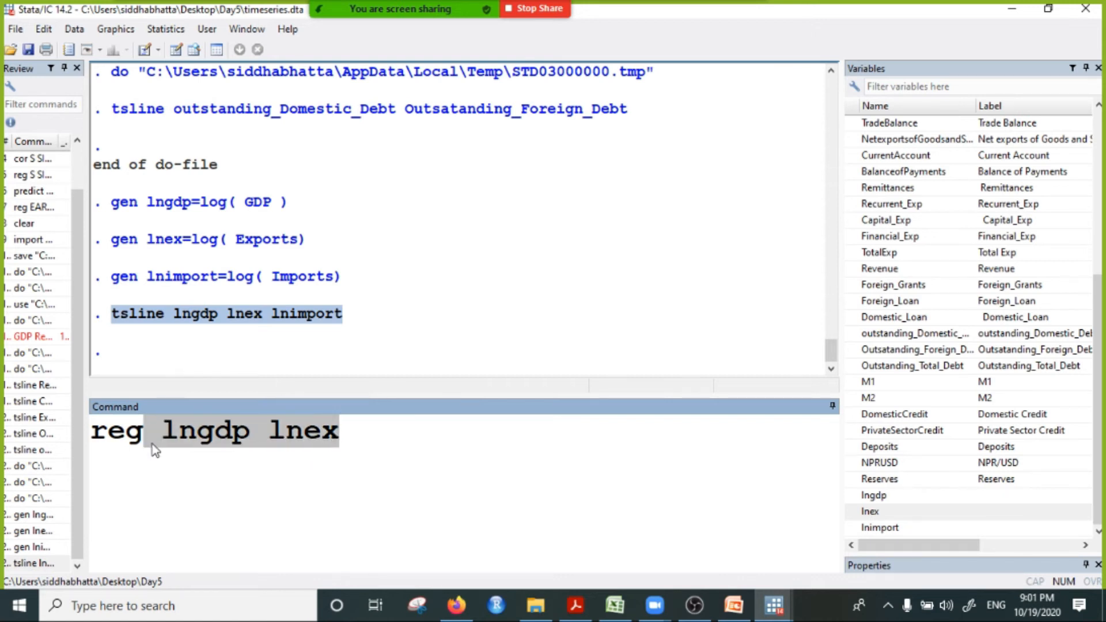
click(330, 449)
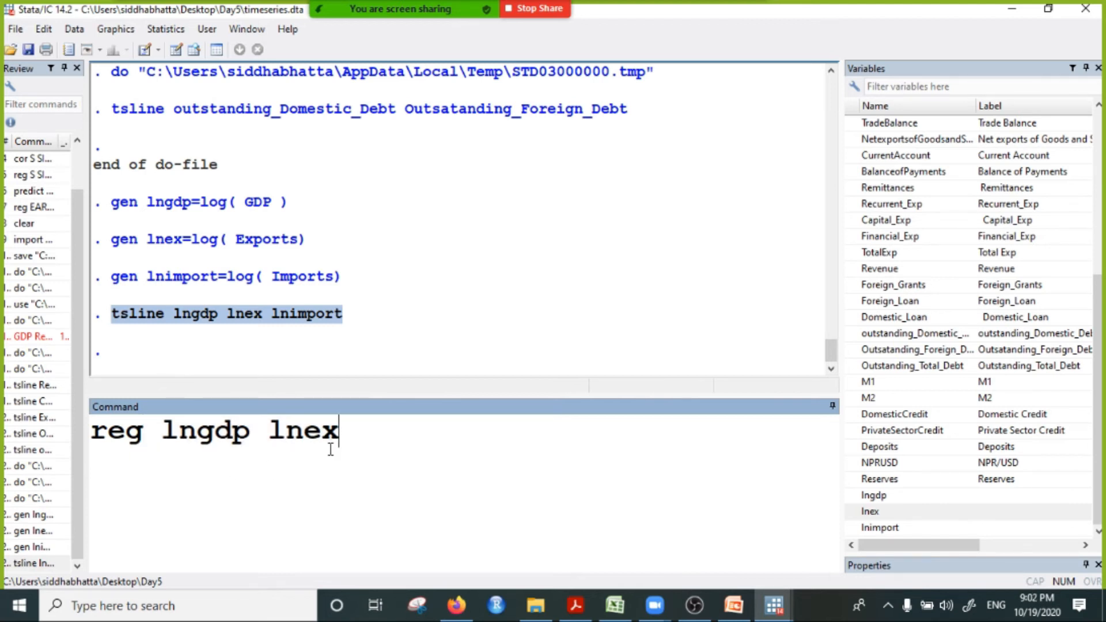
click(217, 444)
click(337, 437)
click(196, 438)
click(334, 439)
key(Return)
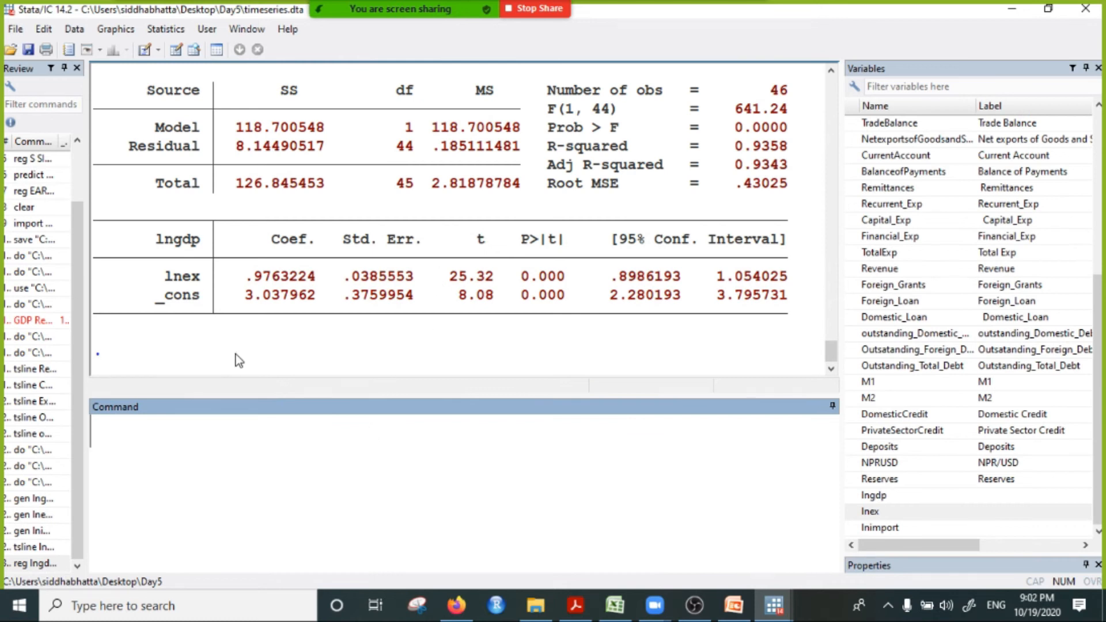
Step: Copy the reg lngdp lnex command from the results into line 25 of the do-file and save it
scroll(237, 361, up, 3)
scroll(464, 316, down, 4)
scroll(323, 288, up, 3)
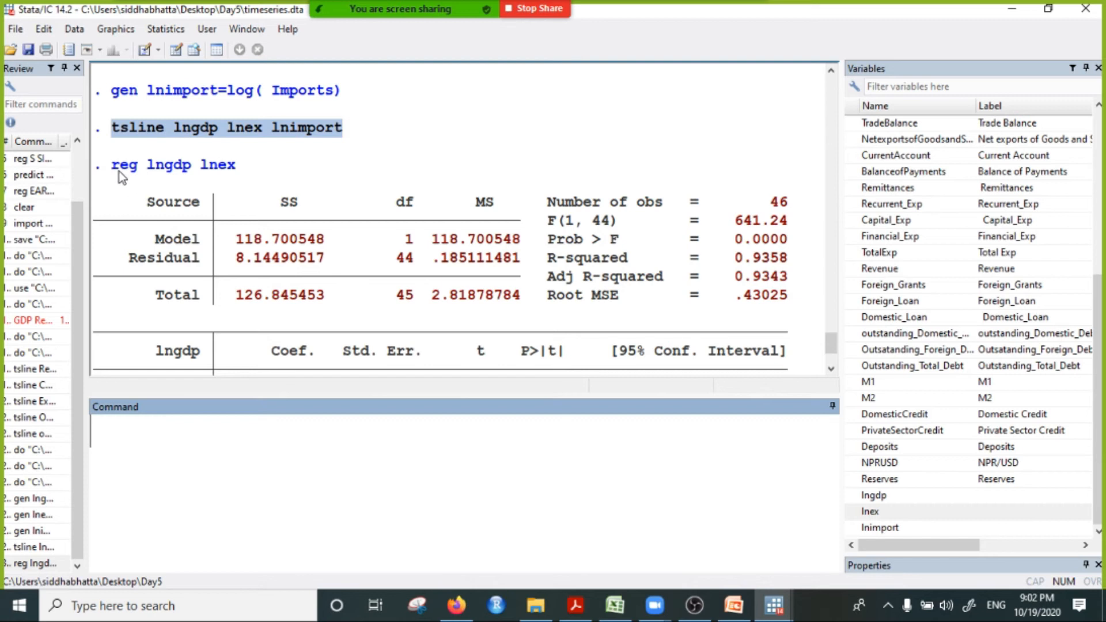
drag(112, 167, 238, 167)
right_click(215, 169)
click(248, 170)
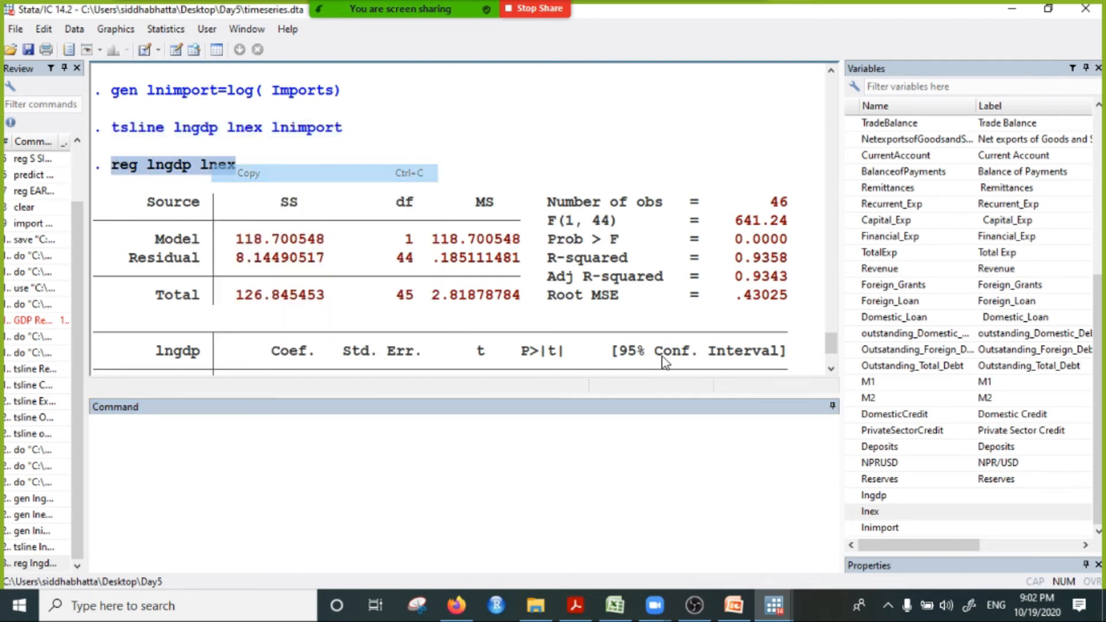
click(774, 606)
click(921, 551)
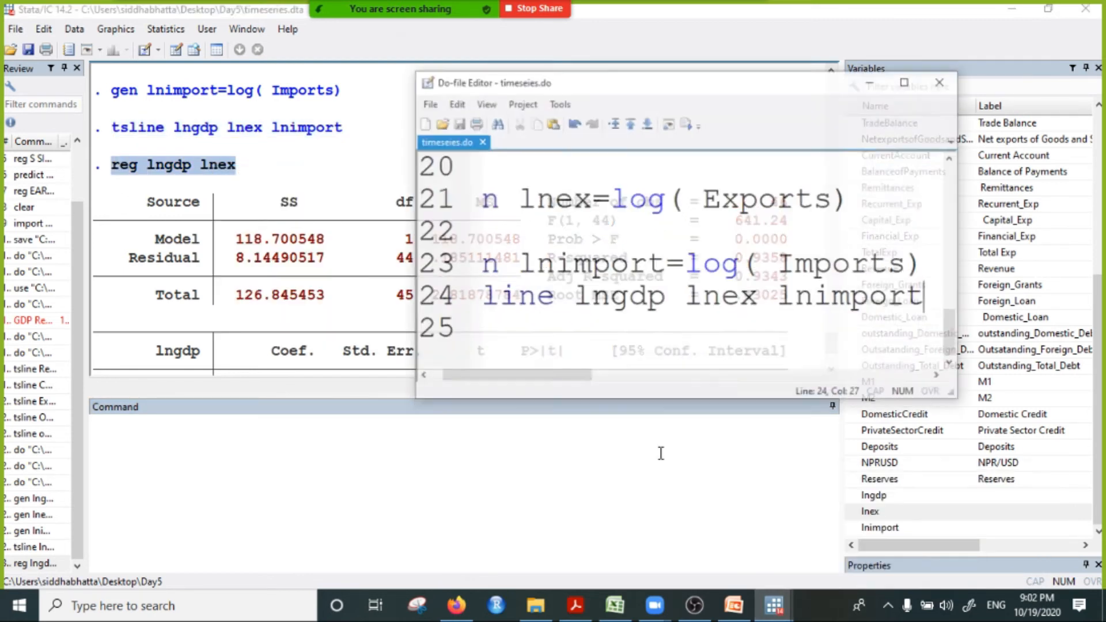
click(530, 323)
key(ctrl+v)
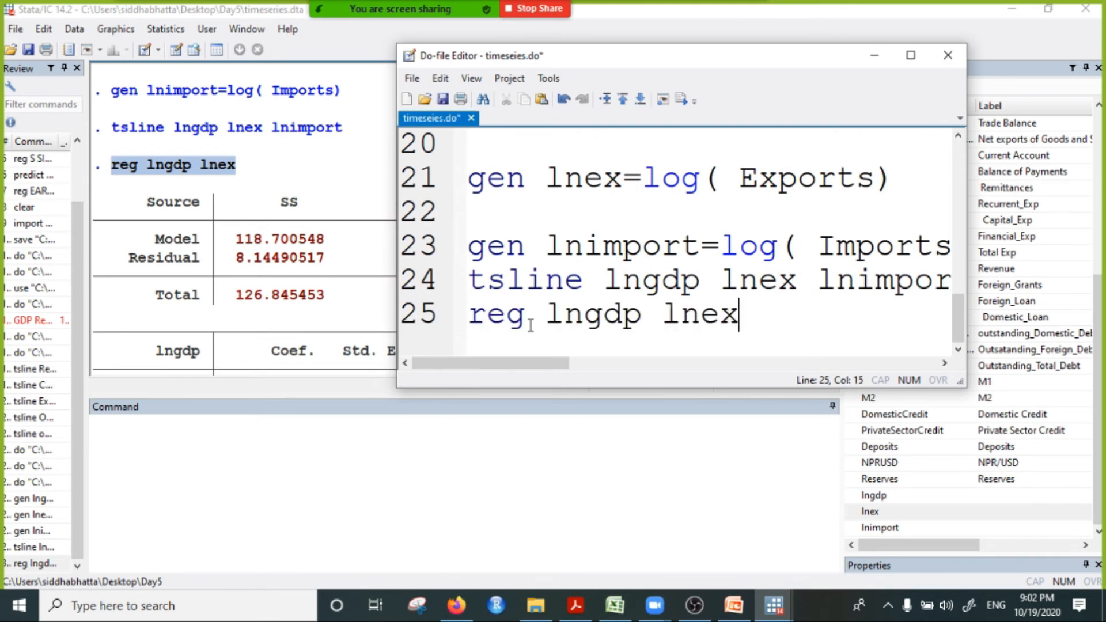
Step: Minimise the do-file editor and examine the p-values and coefficients in the lngdp on lnex regression output
click(873, 55)
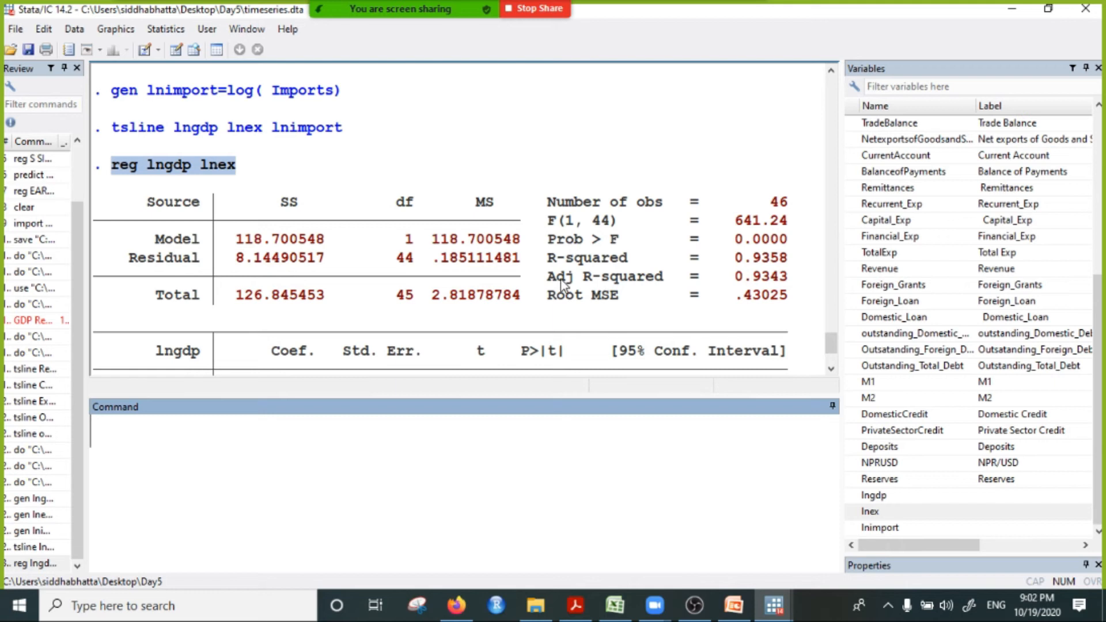
scroll(566, 288, down, 1)
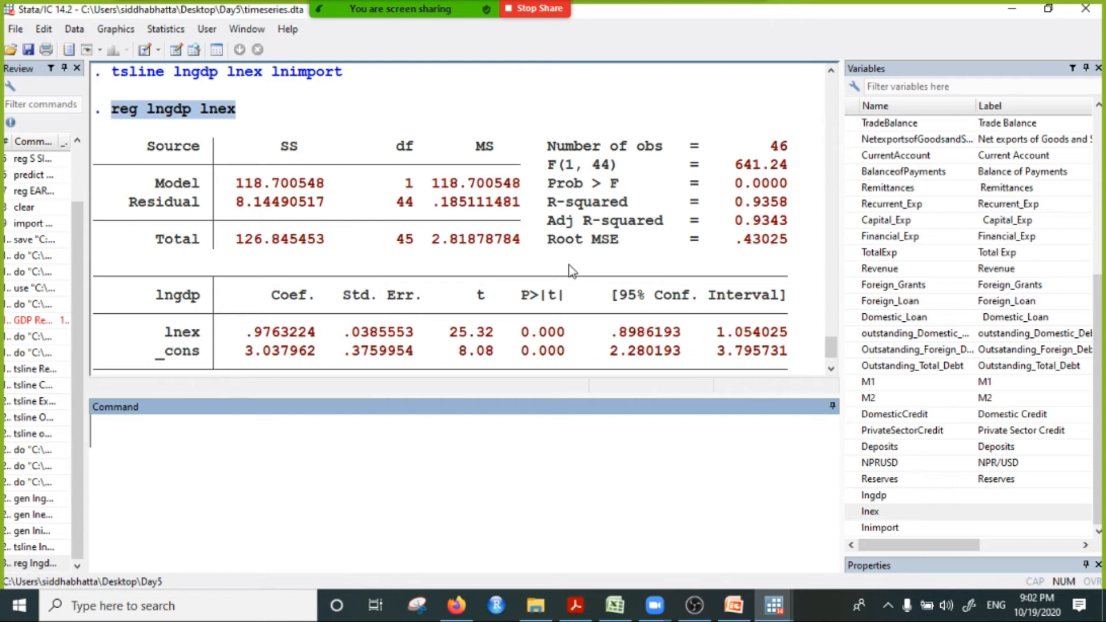
drag(521, 333, 573, 364)
click(562, 295)
drag(506, 277, 556, 299)
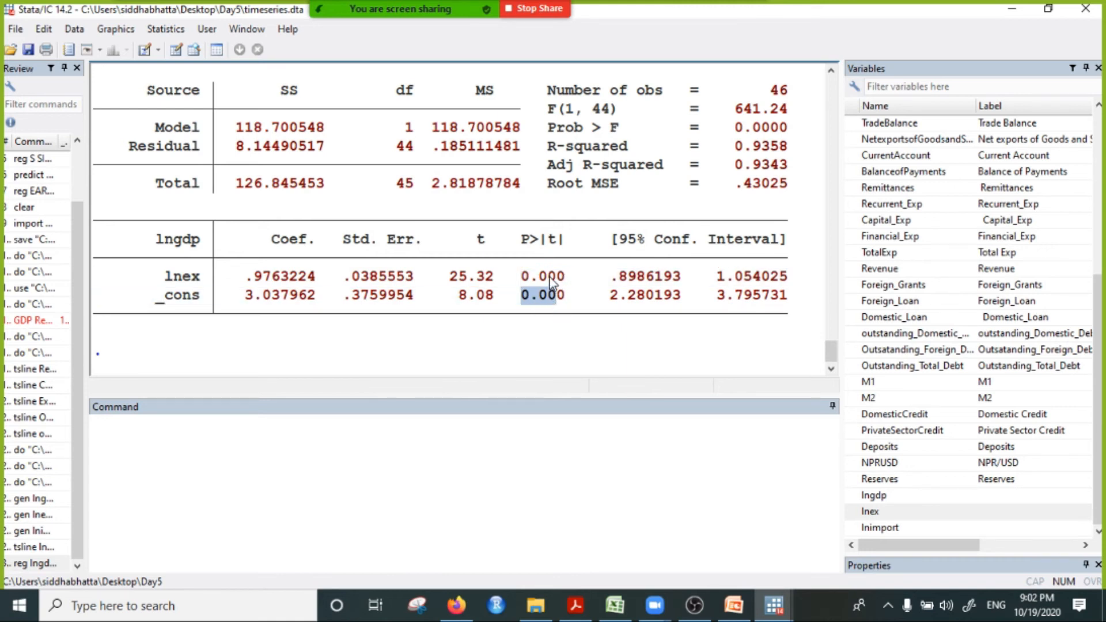
drag(245, 257, 299, 301)
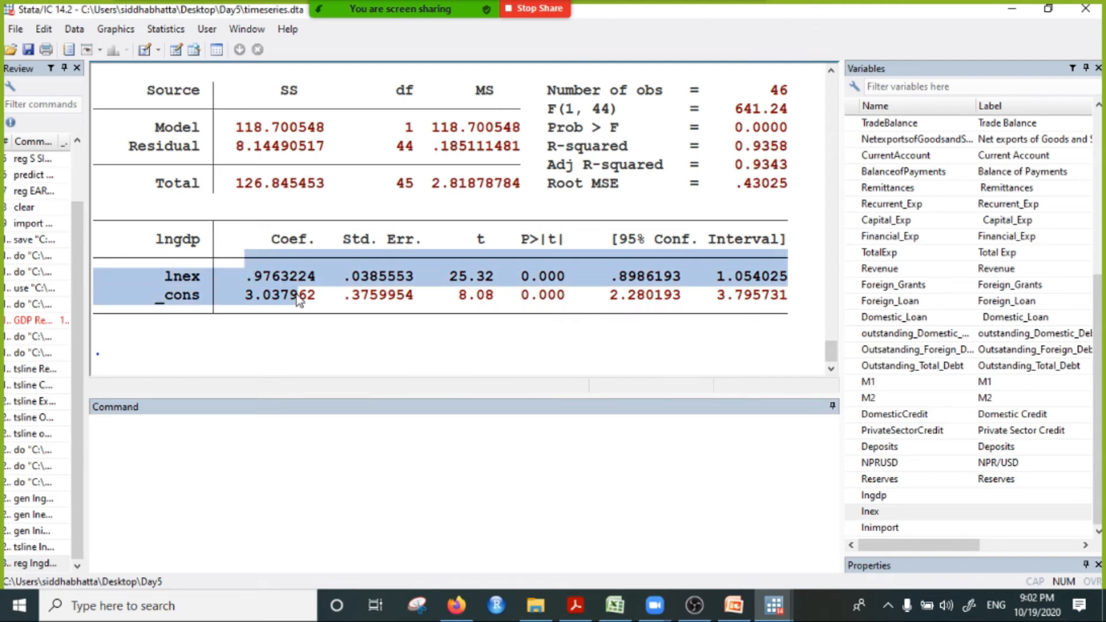
Step: Point out lngdp and lnex in the regression command and examine the lnex coefficient
scroll(288, 294, up, 1)
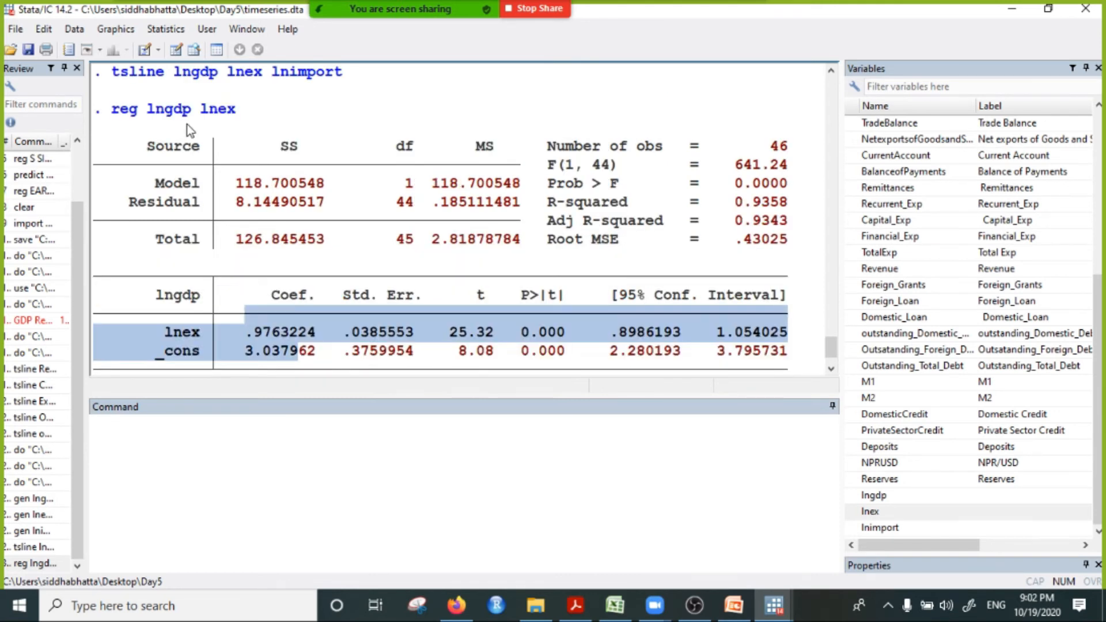
double_click(156, 110)
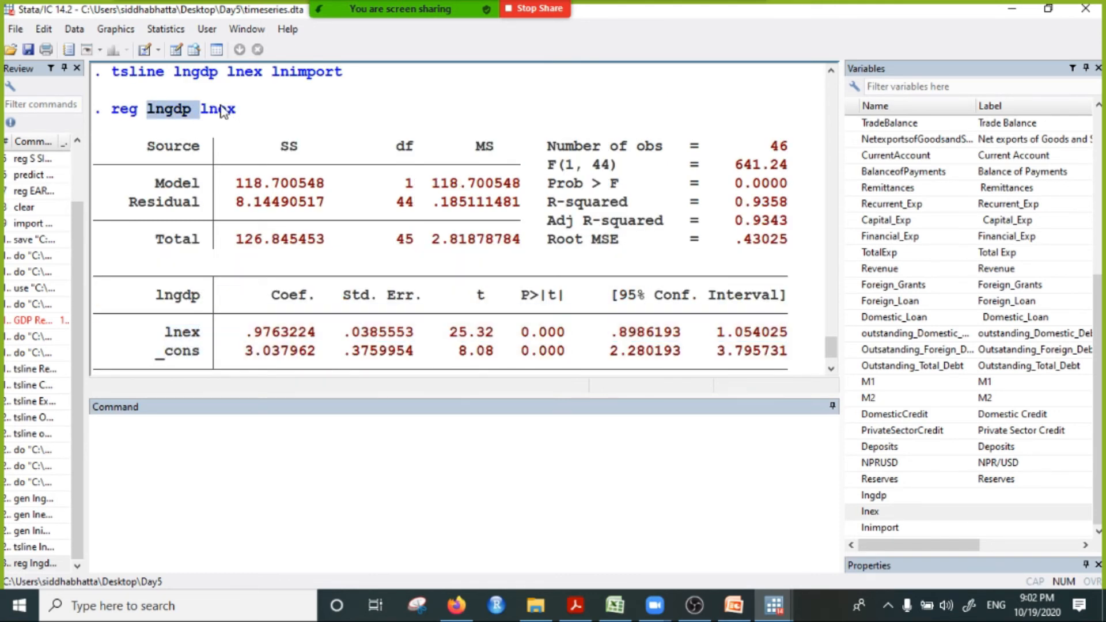
drag(208, 110, 249, 112)
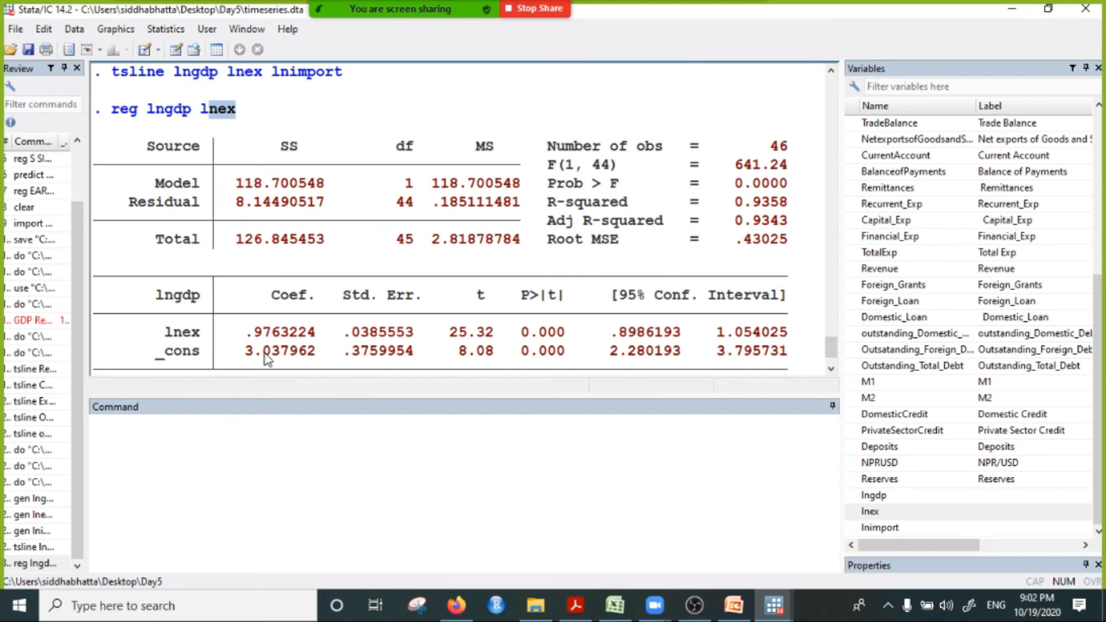
drag(237, 334, 291, 335)
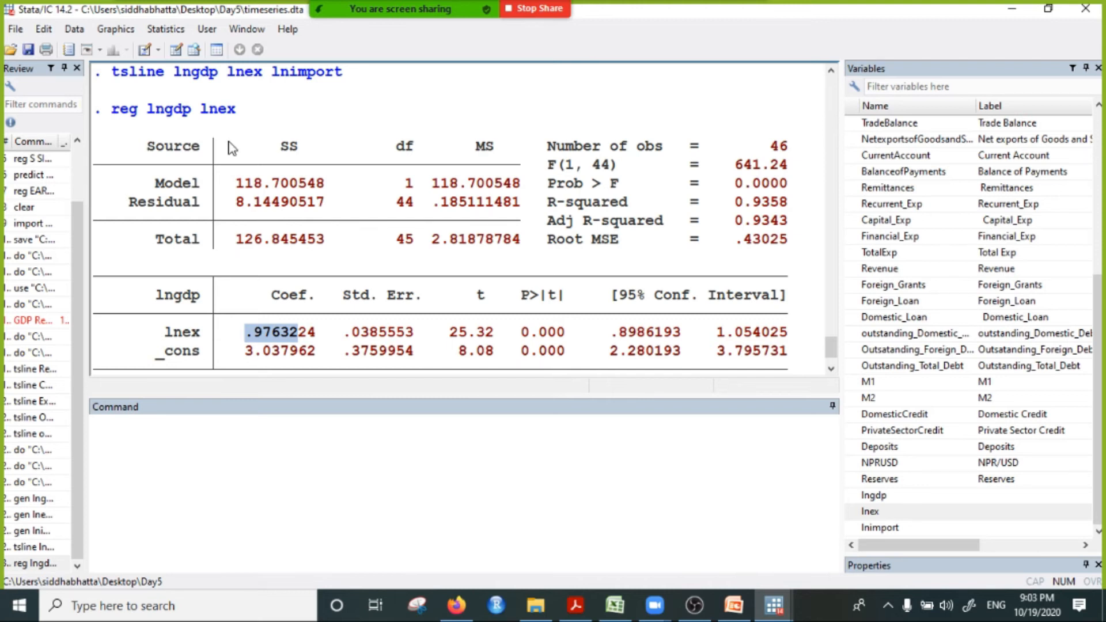
click(215, 110)
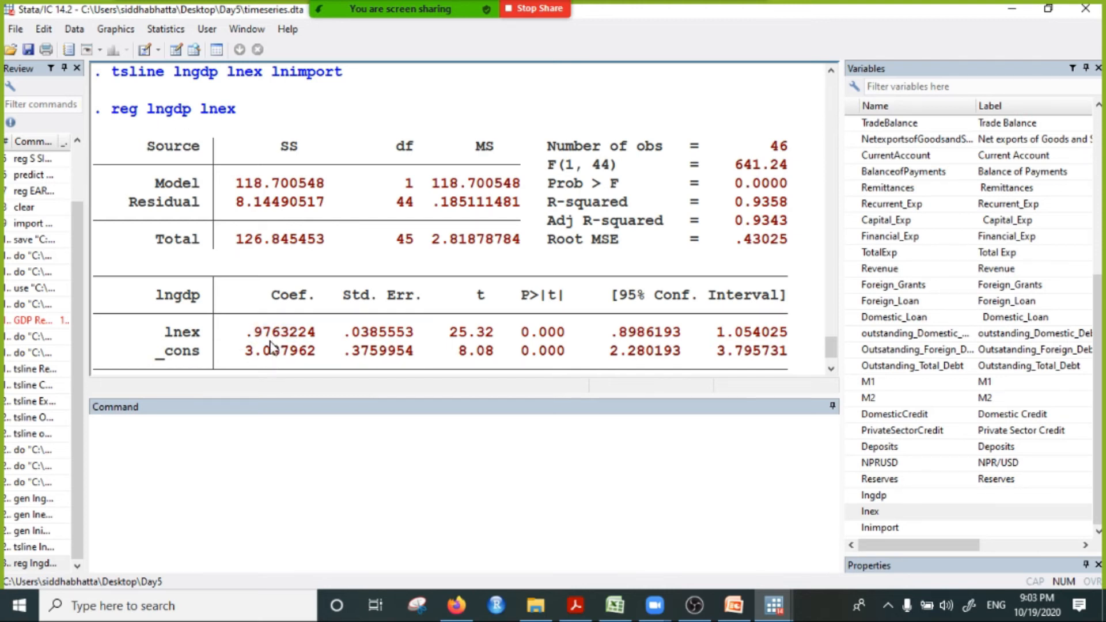
drag(197, 341, 336, 334)
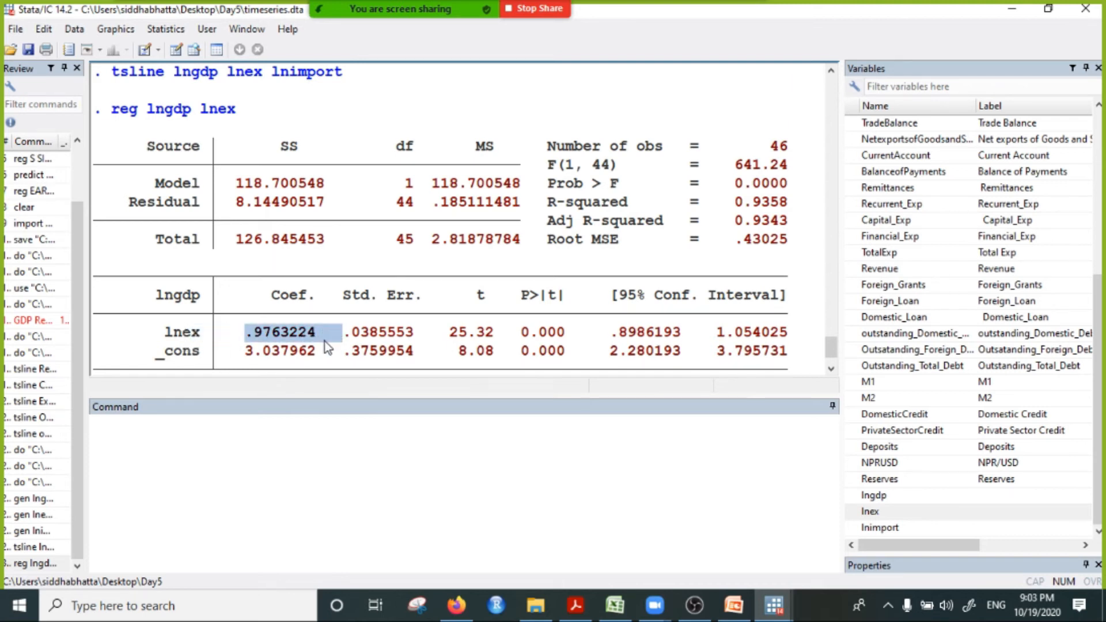
click(359, 487)
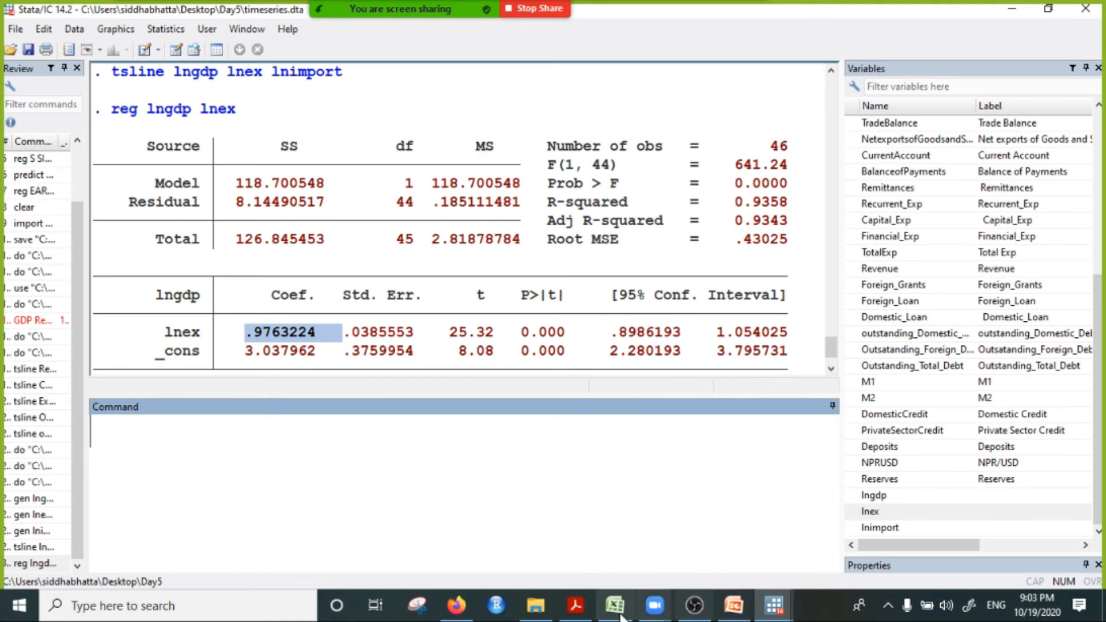
Step: Switch to PowerPoint and start the slide show on blank slide 10
click(735, 610)
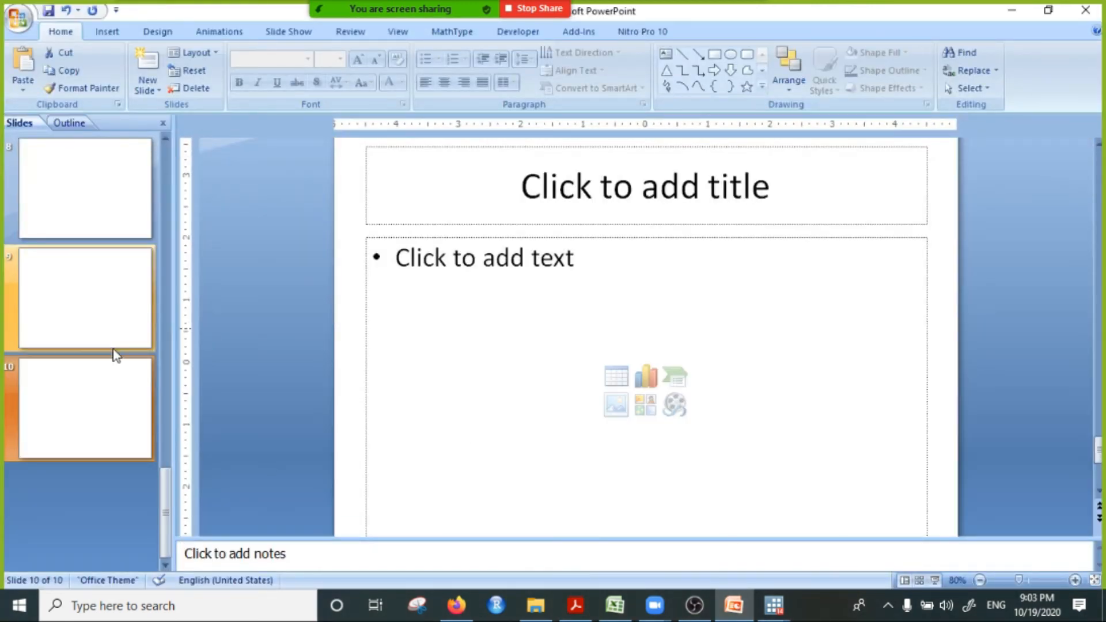
click(934, 580)
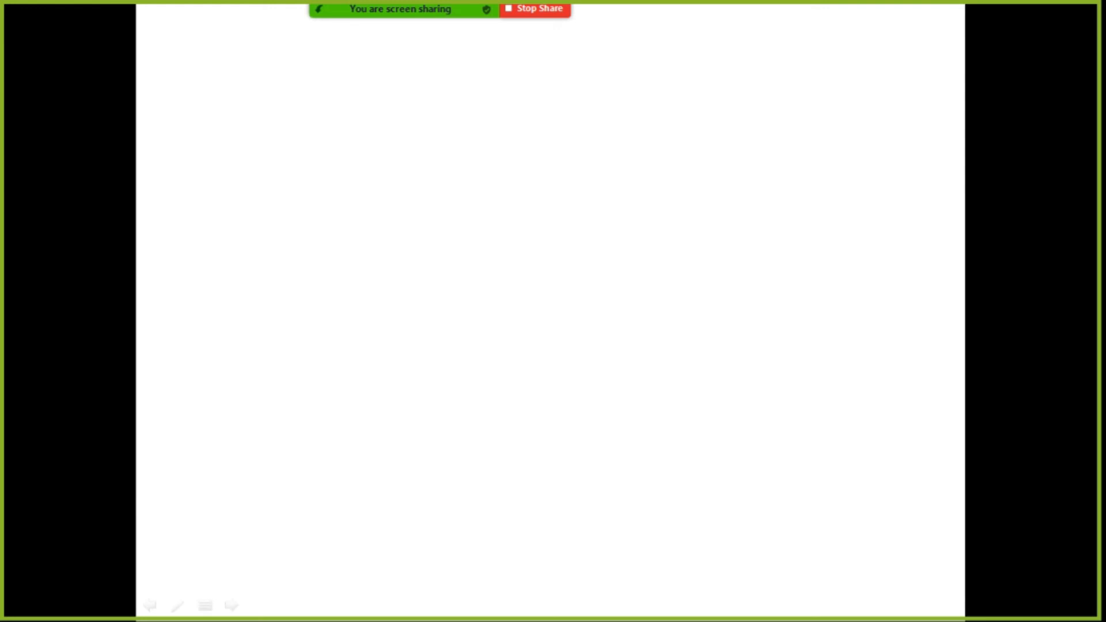
key(Right)
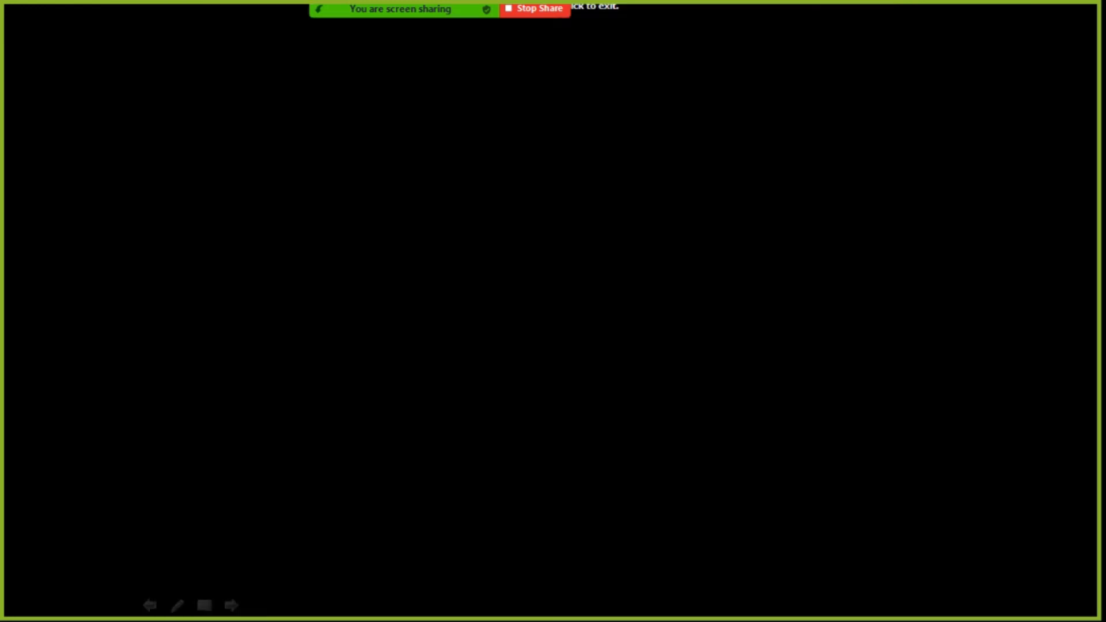
key(Left)
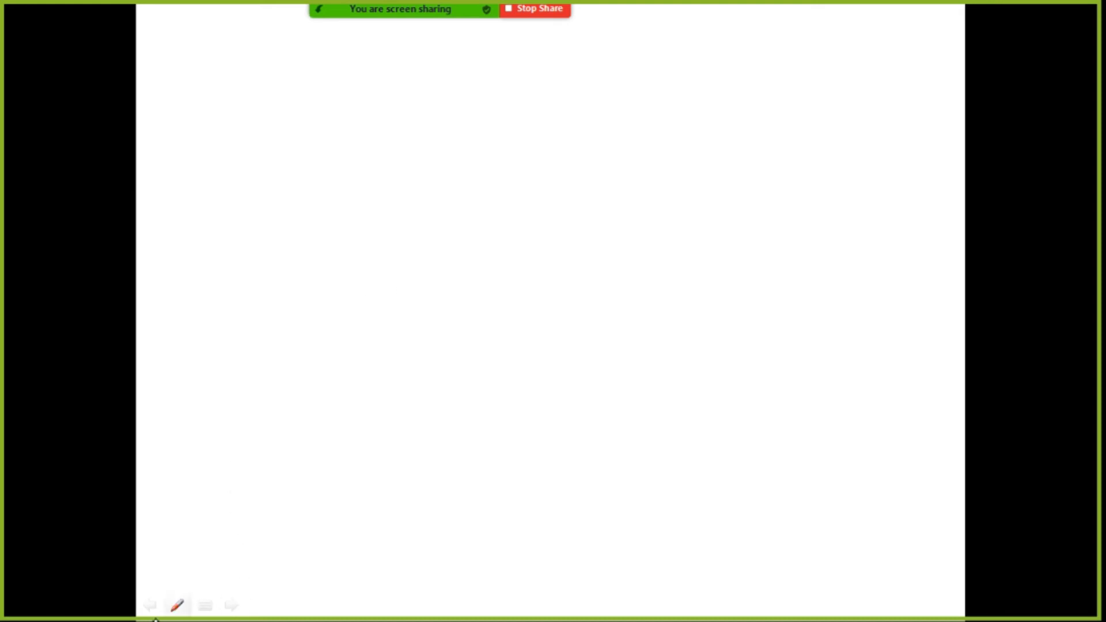
key(Right)
click(177, 605)
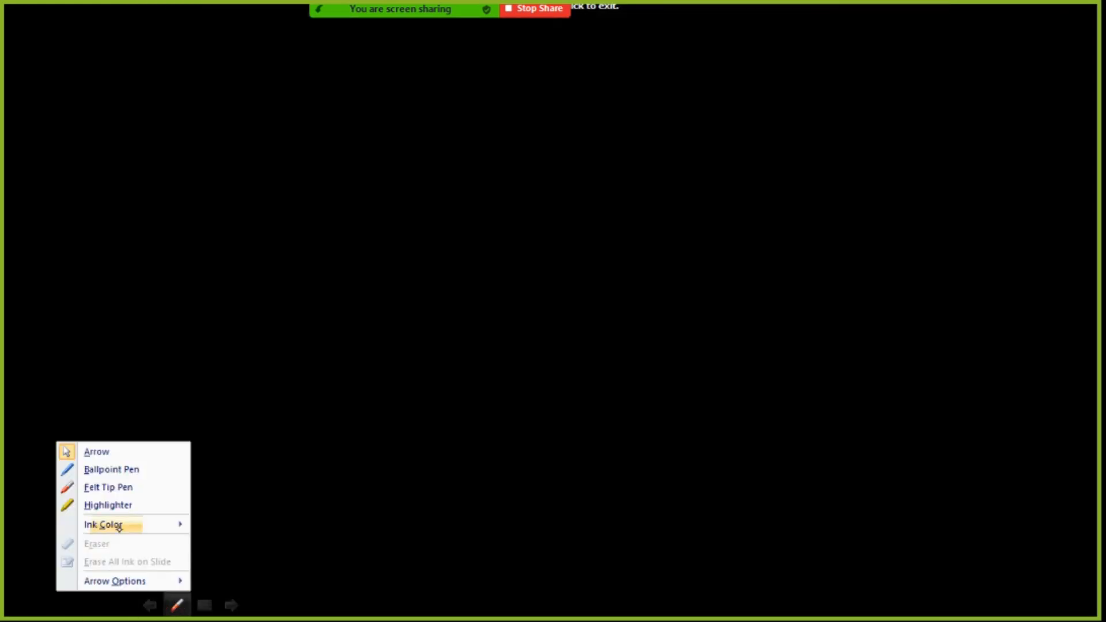
mouse_move(172, 521)
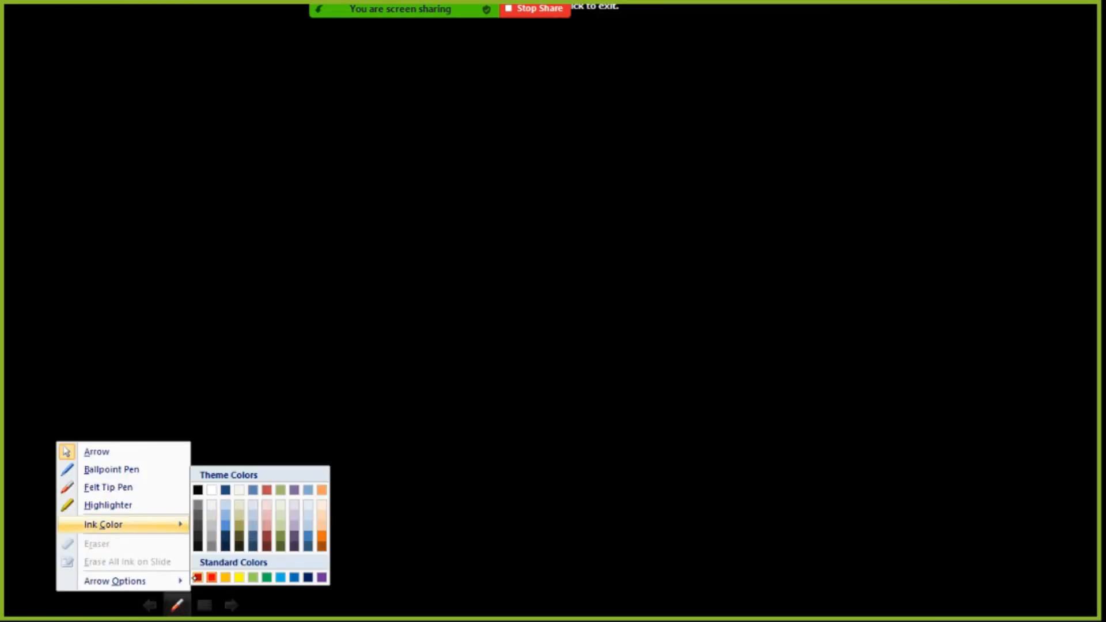
click(197, 577)
key(Left)
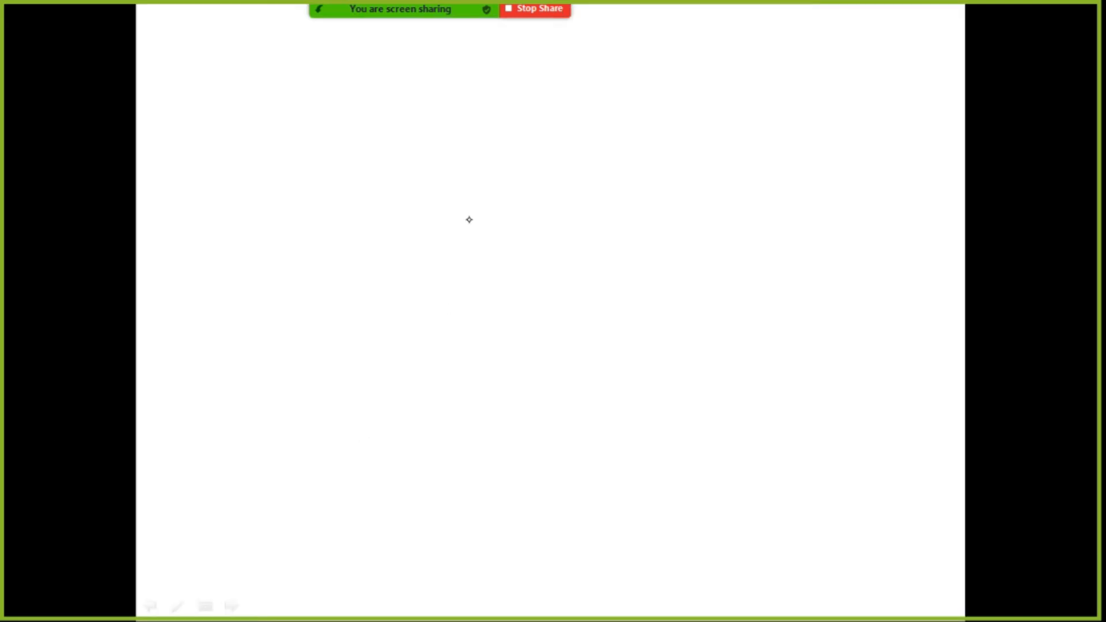
key(Right)
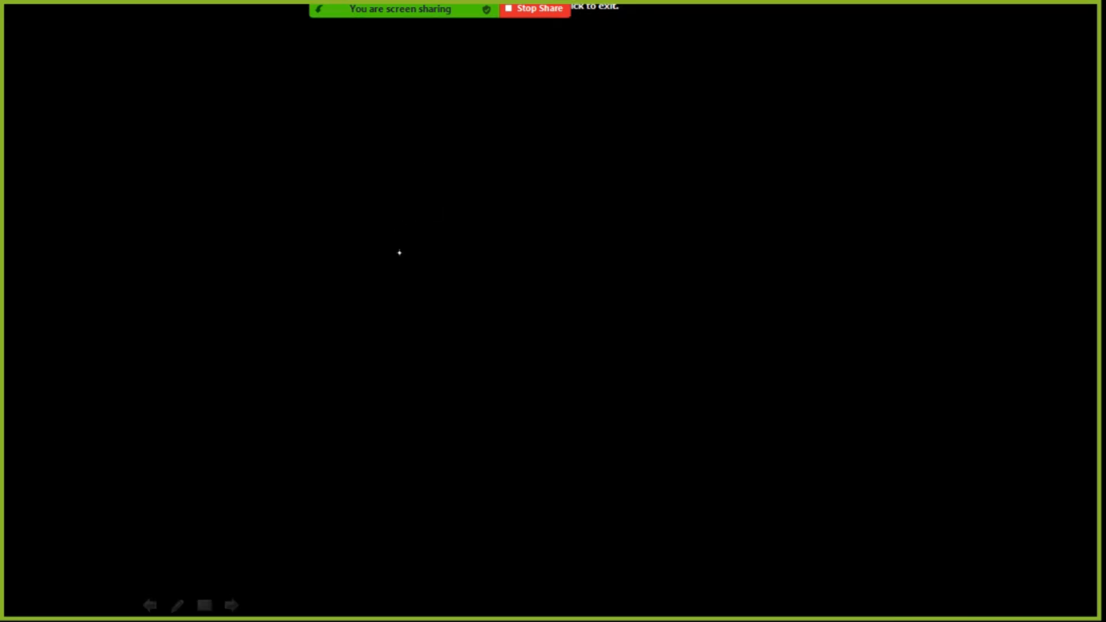
key(Left)
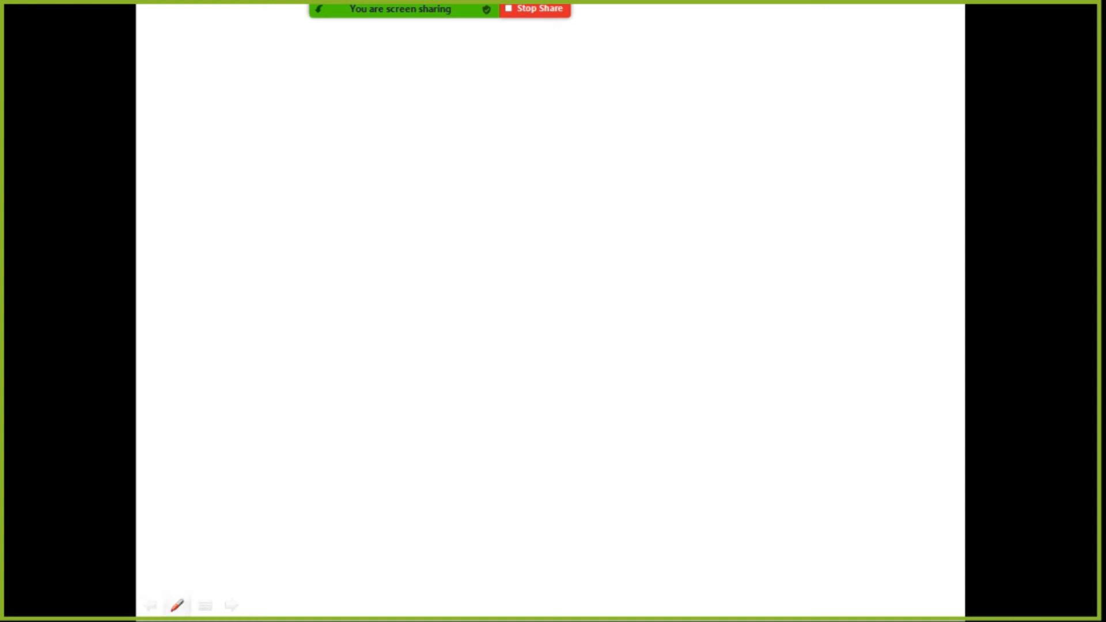
Step: Set the slide show pen's ink colour to dark red
click(176, 605)
mouse_move(115, 524)
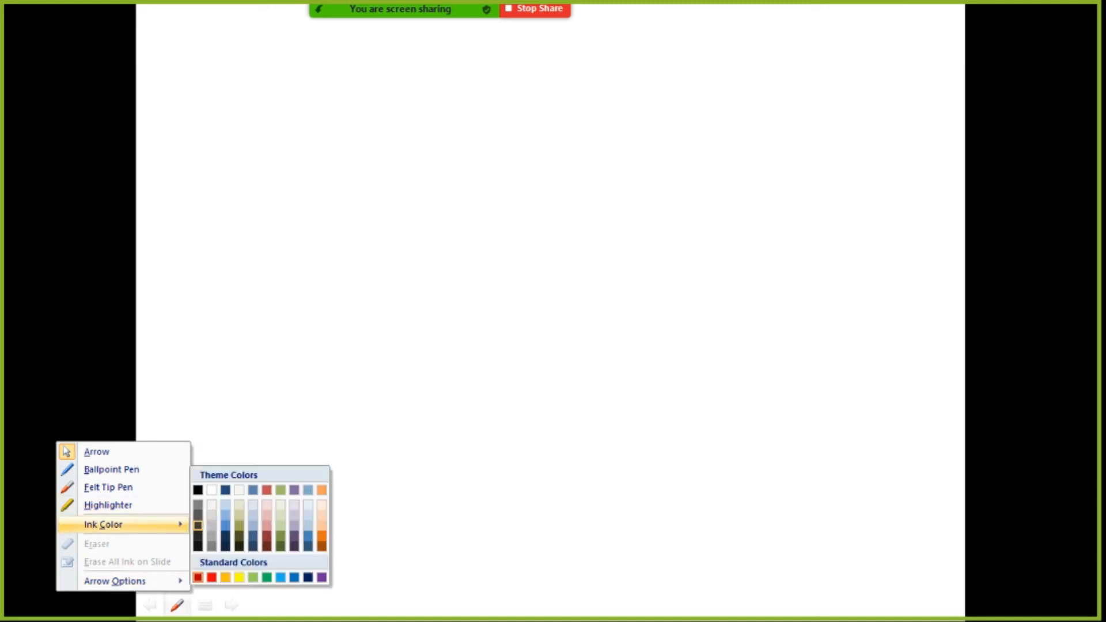
click(197, 577)
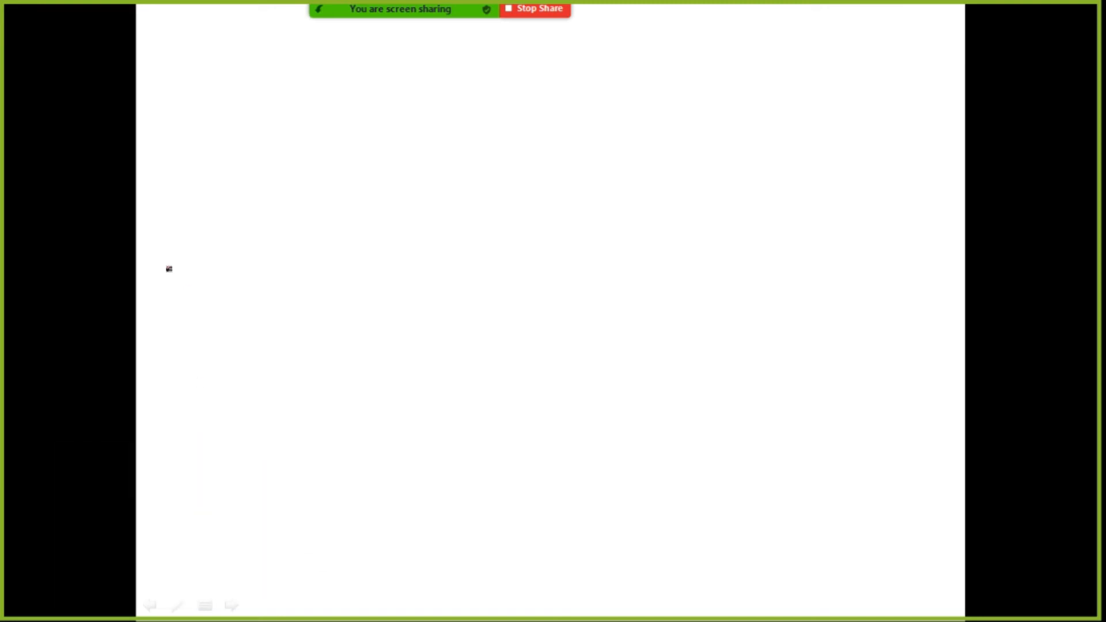
Step: Handwrite the years 2075, 2076 and 2077 in a column and rule table lines for a value column beside them
drag(231, 206, 274, 214)
mouse_move(428, 133)
mouse_down()
mouse_move(413, 171)
mouse_move(458, 154)
mouse_move(484, 191)
mouse_up()
drag(502, 144, 504, 178)
drag(512, 142, 529, 132)
mouse_move(443, 240)
mouse_down()
mouse_move(420, 249)
mouse_move(473, 226)
mouse_move(542, 242)
mouse_up()
mouse_move(432, 316)
mouse_down()
mouse_move(474, 306)
mouse_move(499, 342)
mouse_up()
mouse_move(517, 294)
mouse_down()
mouse_move(525, 350)
mouse_move(554, 292)
mouse_up()
drag(562, 99, 543, 399)
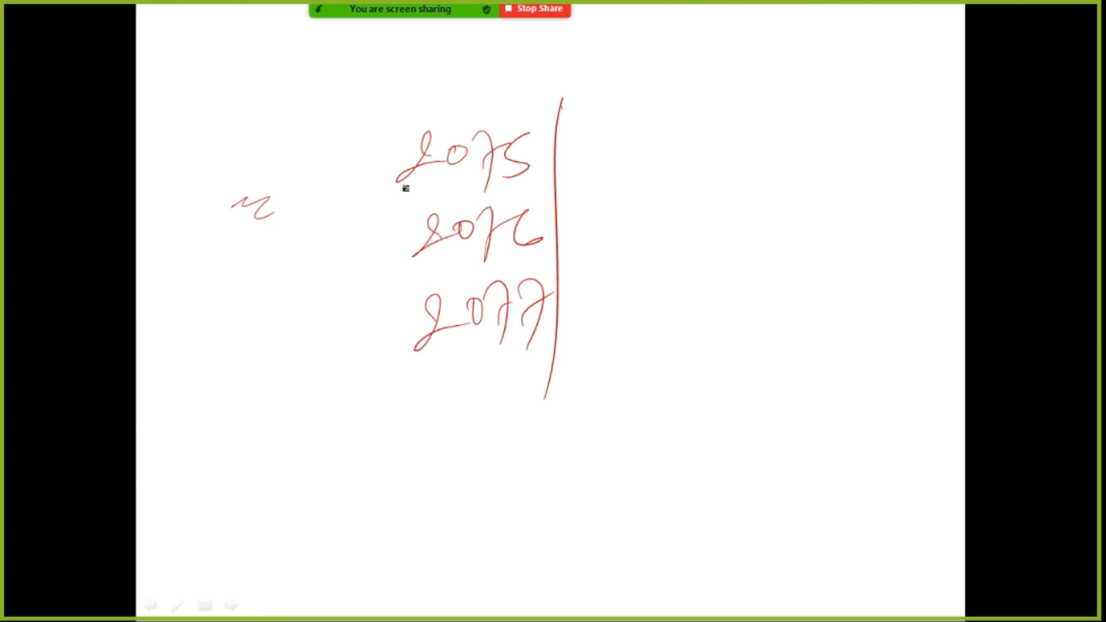
drag(504, 185, 719, 174)
mouse_move(716, 118)
mouse_down()
mouse_move(723, 183)
mouse_move(709, 348)
mouse_up()
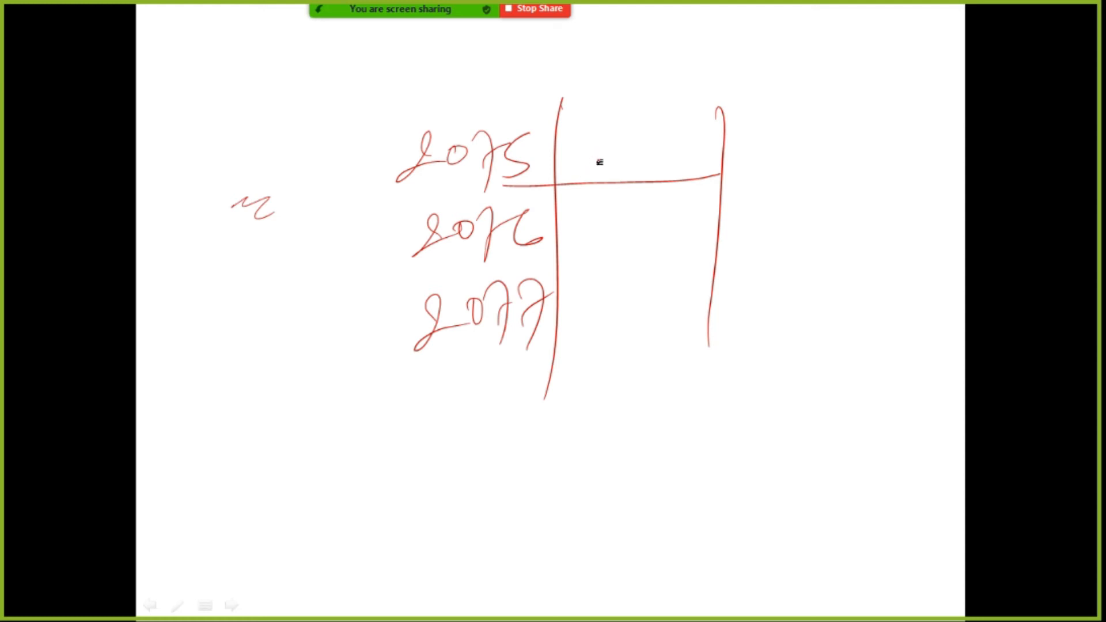
Step: Handwrite an underlined GDP heading over the value column and enter 3458 for 2075
drag(603, 89, 619, 109)
mouse_move(617, 99)
mouse_down()
mouse_move(621, 123)
mouse_move(639, 122)
mouse_up()
drag(633, 105, 665, 123)
drag(662, 95, 668, 114)
drag(613, 137, 686, 131)
mouse_move(592, 151)
mouse_down()
mouse_move(608, 167)
mouse_move(578, 178)
mouse_up()
drag(623, 151, 646, 164)
drag(641, 157, 648, 183)
mouse_move(652, 157)
mouse_down()
mouse_move(682, 151)
mouse_move(686, 178)
mouse_move(701, 172)
mouse_up()
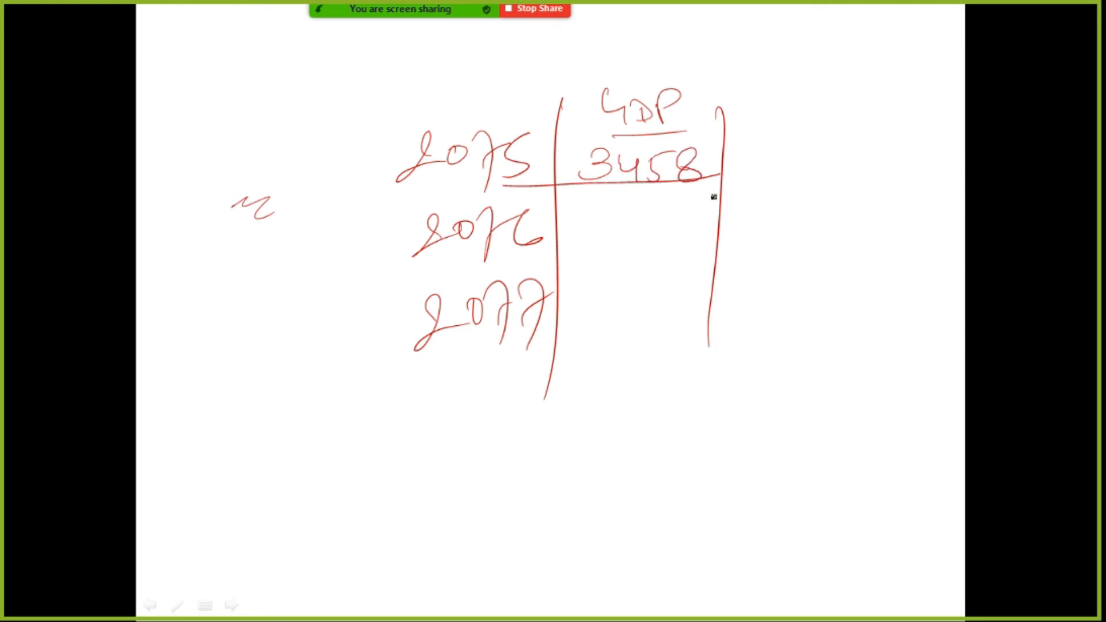
Step: Draw an arrow from the 2076 row to a handwritten, underlined covid-19 note
drag(709, 225, 747, 223)
mouse_move(729, 213)
mouse_down()
mouse_move(730, 231)
mouse_move(789, 213)
mouse_move(903, 210)
mouse_move(880, 247)
mouse_up()
drag(780, 236, 886, 238)
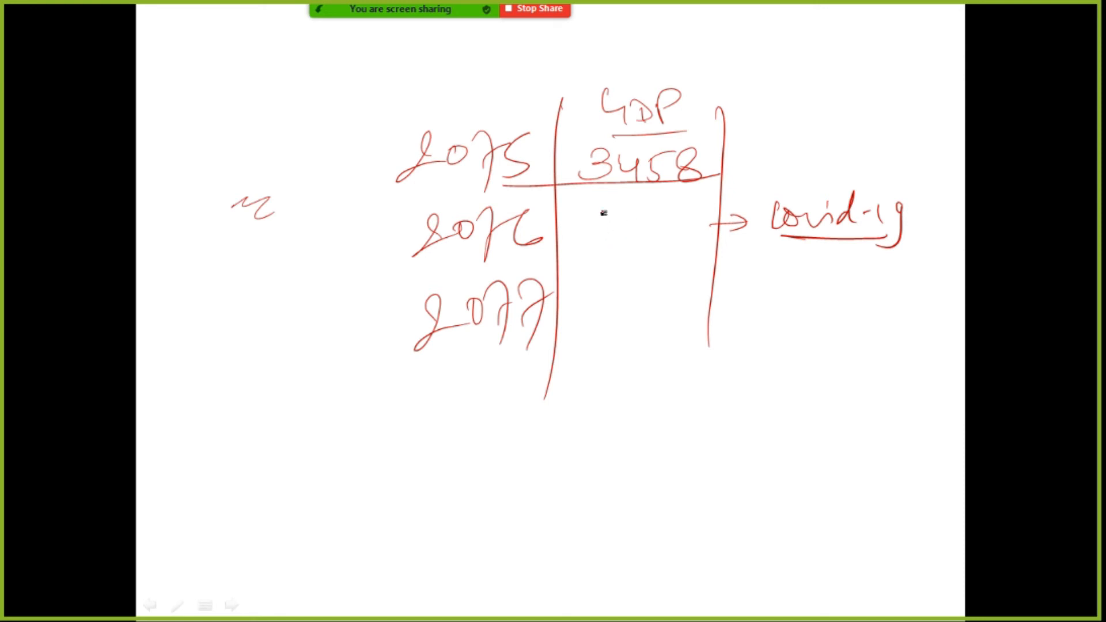
Step: Write 3767 as the 2076 GDP, underline the value and its year, and circle the covid-19 note
mouse_move(579, 217)
mouse_down()
mouse_move(574, 244)
mouse_move(629, 246)
mouse_up()
drag(671, 211, 650, 230)
drag(675, 217, 686, 232)
drag(567, 260, 697, 251)
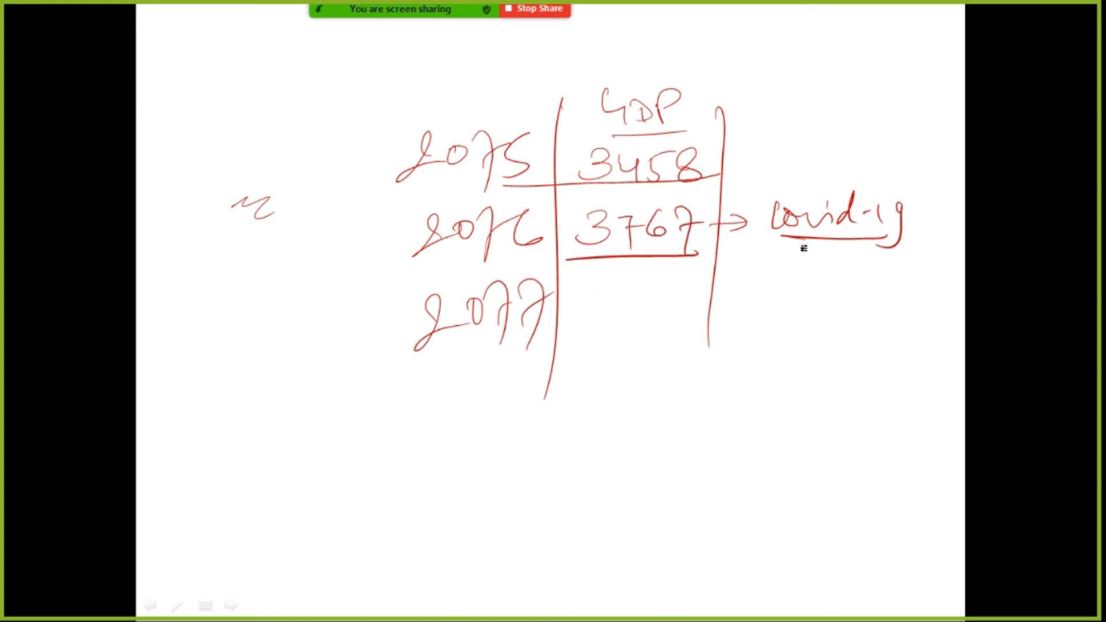
mouse_move(895, 189)
mouse_down()
mouse_move(803, 187)
mouse_move(899, 212)
mouse_move(894, 195)
mouse_up()
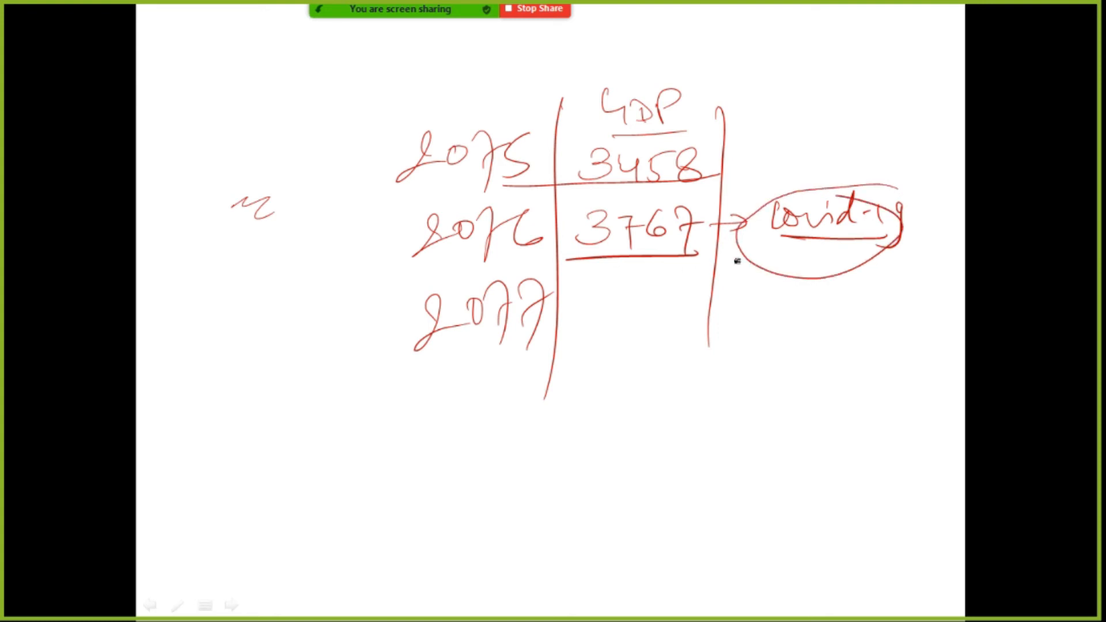
drag(426, 269, 531, 261)
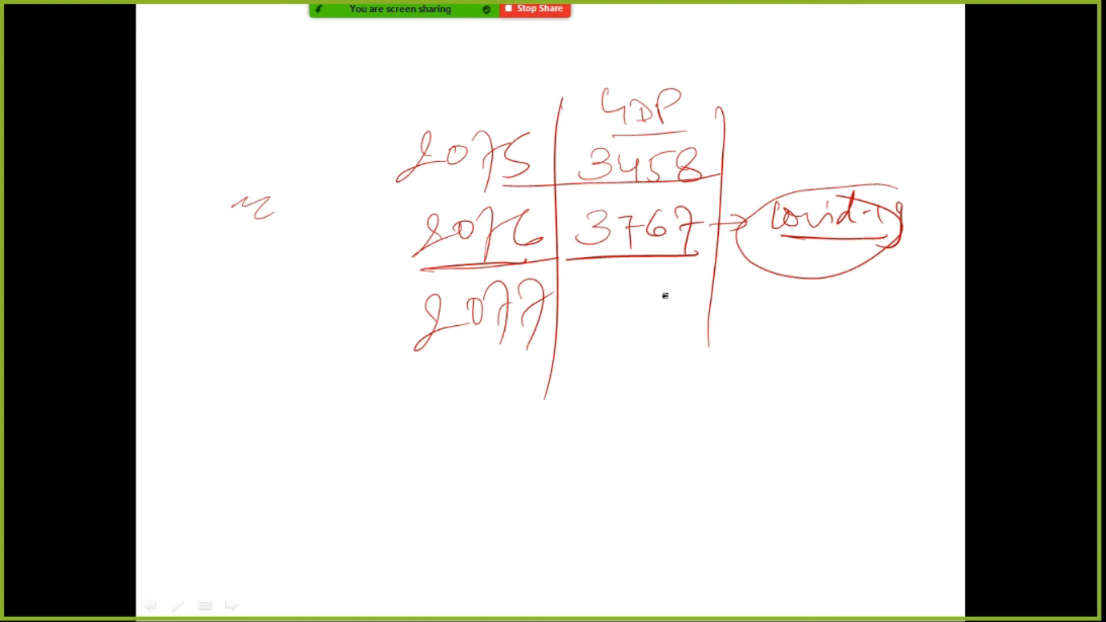
Step: Draw arrows from covid-19 to the 2077 row and a new 2078 row, writing 4000 and 4400 as their GDP values
mouse_move(755, 257)
mouse_down()
mouse_move(703, 315)
mouse_move(708, 333)
mouse_up()
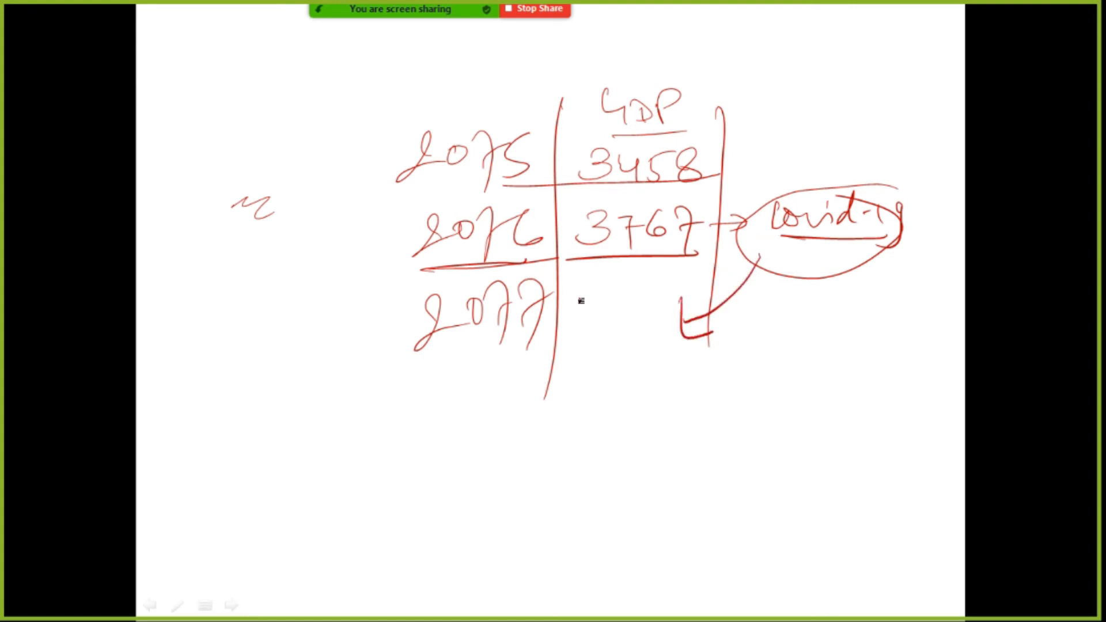
mouse_move(591, 292)
mouse_down()
mouse_move(585, 286)
mouse_move(620, 313)
mouse_move(676, 309)
mouse_move(685, 320)
mouse_up()
drag(805, 290, 671, 398)
mouse_move(421, 373)
mouse_down()
mouse_move(437, 413)
mouse_move(494, 388)
mouse_move(506, 365)
mouse_move(551, 366)
mouse_move(546, 459)
mouse_up()
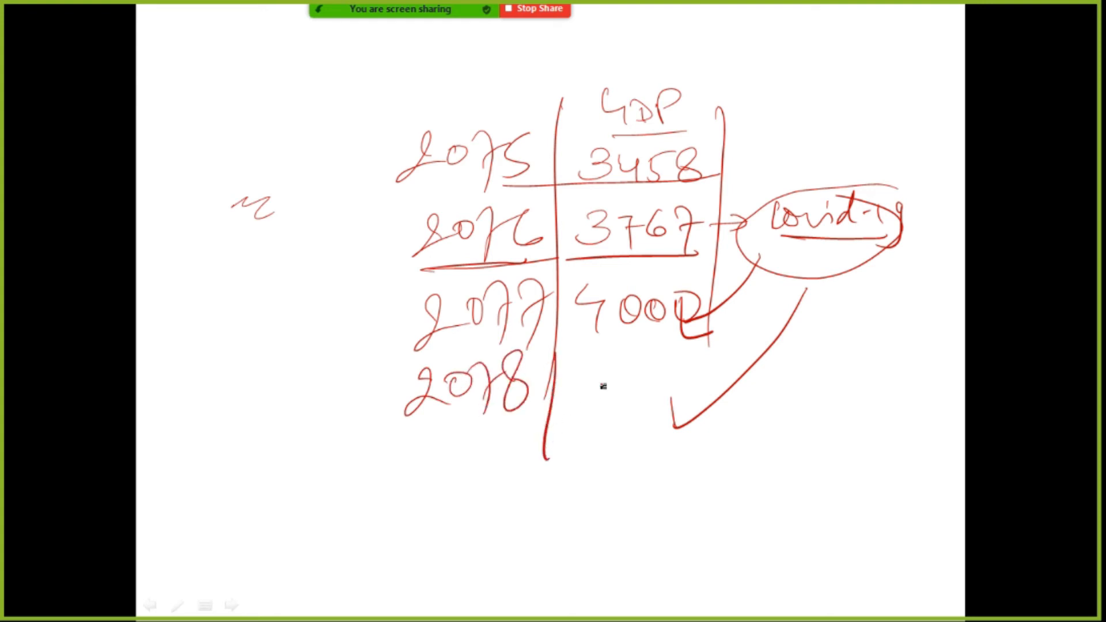
drag(587, 368, 602, 408)
mouse_move(629, 363)
mouse_down()
mouse_move(649, 367)
mouse_move(646, 403)
mouse_up()
mouse_move(684, 362)
mouse_down()
mouse_move(662, 392)
mouse_move(687, 368)
mouse_up()
drag(714, 358, 694, 385)
drag(593, 444, 719, 440)
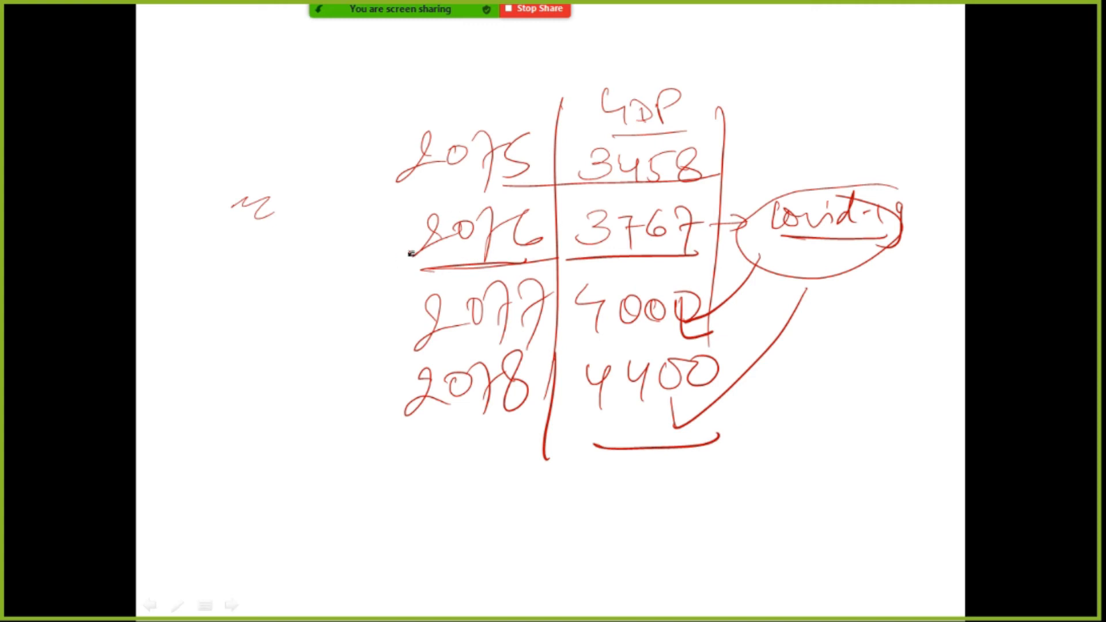
Step: Bracket 2076 with 2077 and label the link with an underlined "correlation"
mouse_move(422, 238)
mouse_down()
mouse_move(370, 245)
mouse_move(370, 306)
mouse_move(429, 330)
mouse_up()
mouse_move(246, 299)
mouse_down()
mouse_move(235, 313)
mouse_move(376, 288)
mouse_up()
drag(273, 349, 368, 323)
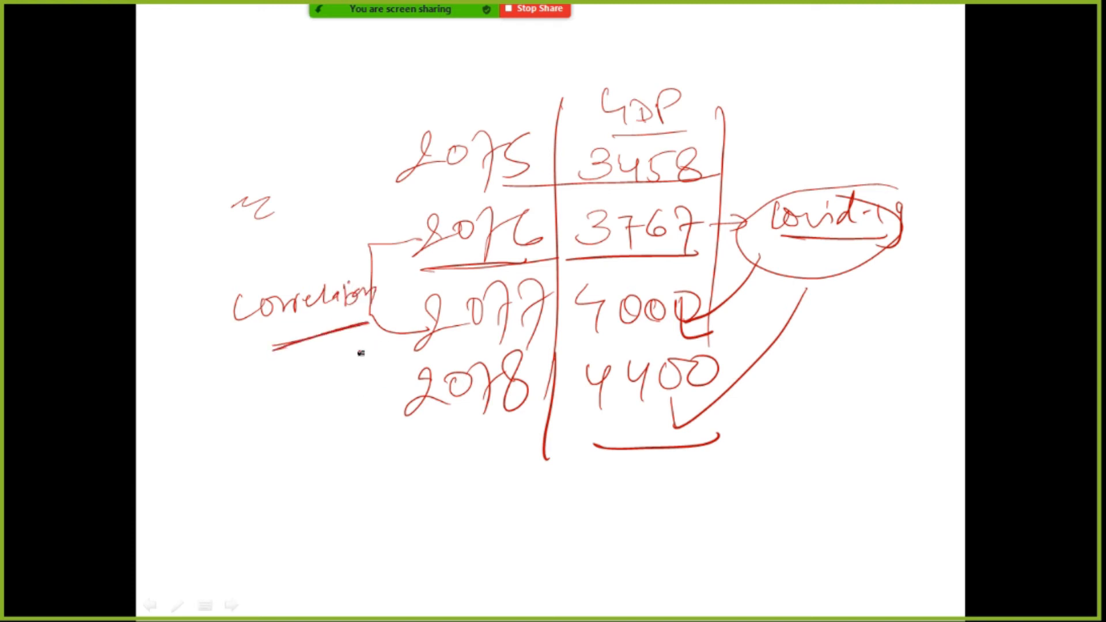
Step: Draw a larger bracket linking 2076 with 2078 and label it with an underlined "correlation"
mouse_move(371, 229)
mouse_down()
mouse_move(202, 338)
mouse_move(400, 420)
mouse_up()
drag(166, 385, 300, 398)
drag(180, 428, 292, 403)
drag(366, 240, 306, 244)
drag(246, 430, 313, 421)
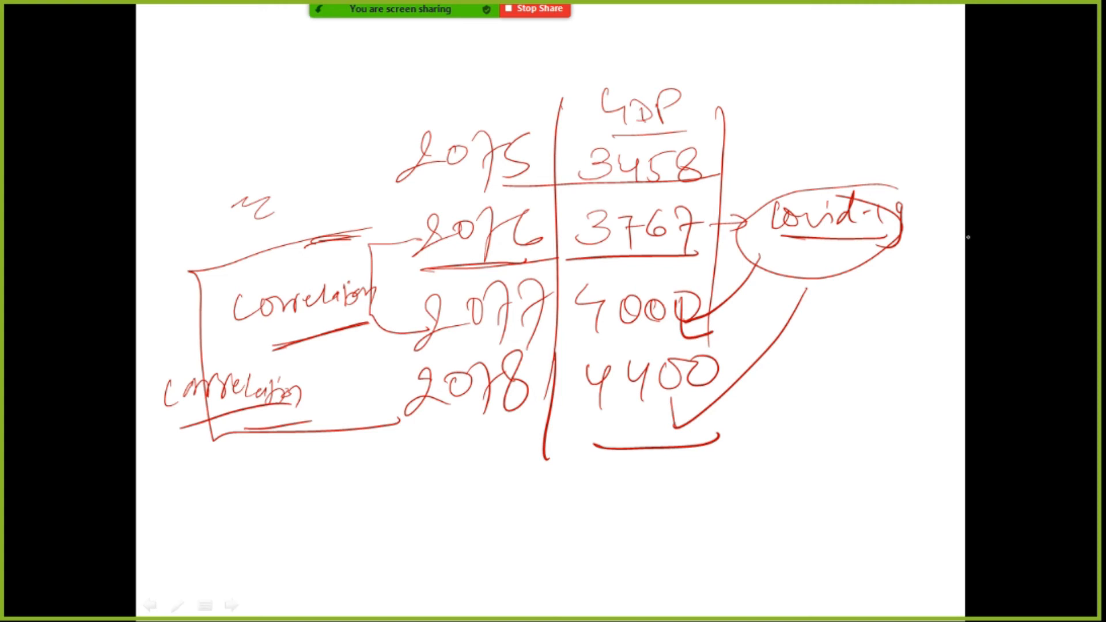
Step: Draw a vertical divider beneath the covid-19 note and write an underlined "cor" heading above a circled X, Y on its far side
drag(784, 387, 792, 586)
mouse_move(857, 391)
mouse_down()
mouse_move(875, 398)
mouse_move(890, 382)
mouse_up()
mouse_move(827, 435)
mouse_down()
mouse_move(921, 411)
mouse_move(864, 484)
mouse_up()
drag(862, 455, 845, 486)
drag(884, 465, 911, 494)
drag(825, 522, 924, 500)
mouse_move(909, 416)
mouse_down()
mouse_move(823, 468)
mouse_move(898, 419)
mouse_up()
Step: Write an underlined "auto" heading opposite "cor" and put a circled, underlined X with a small down arrow beneath it
drag(708, 440, 754, 449)
drag(760, 431, 774, 441)
mouse_move(696, 464)
mouse_down()
mouse_move(783, 449)
mouse_move(694, 465)
mouse_move(747, 513)
mouse_up()
drag(743, 486, 715, 520)
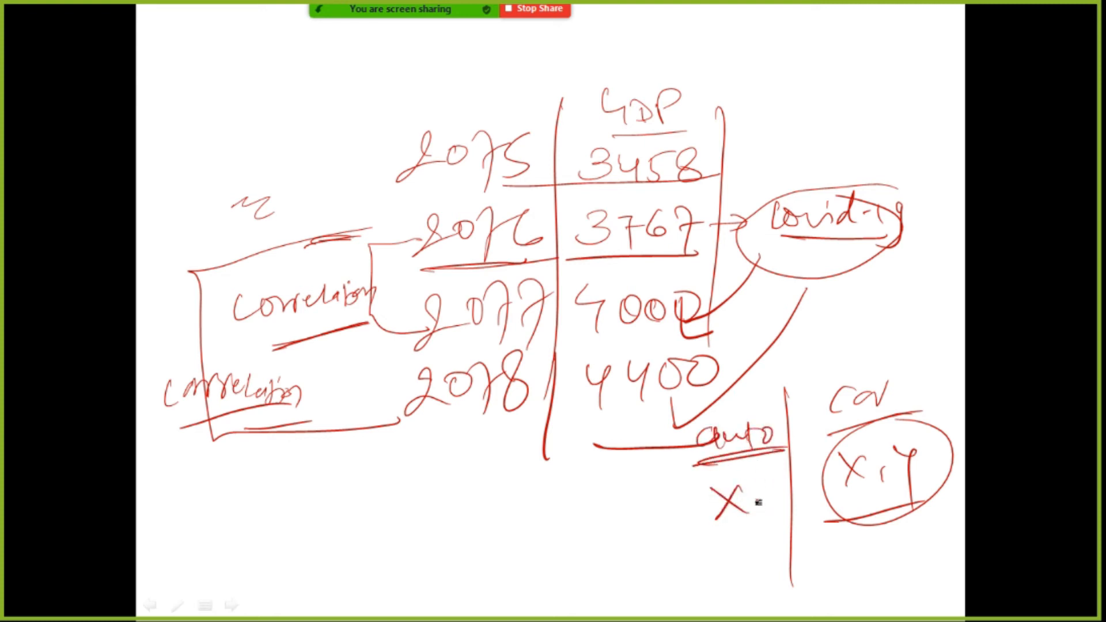
mouse_move(747, 467)
mouse_down()
mouse_move(751, 498)
mouse_move(748, 472)
mouse_move(768, 512)
mouse_up()
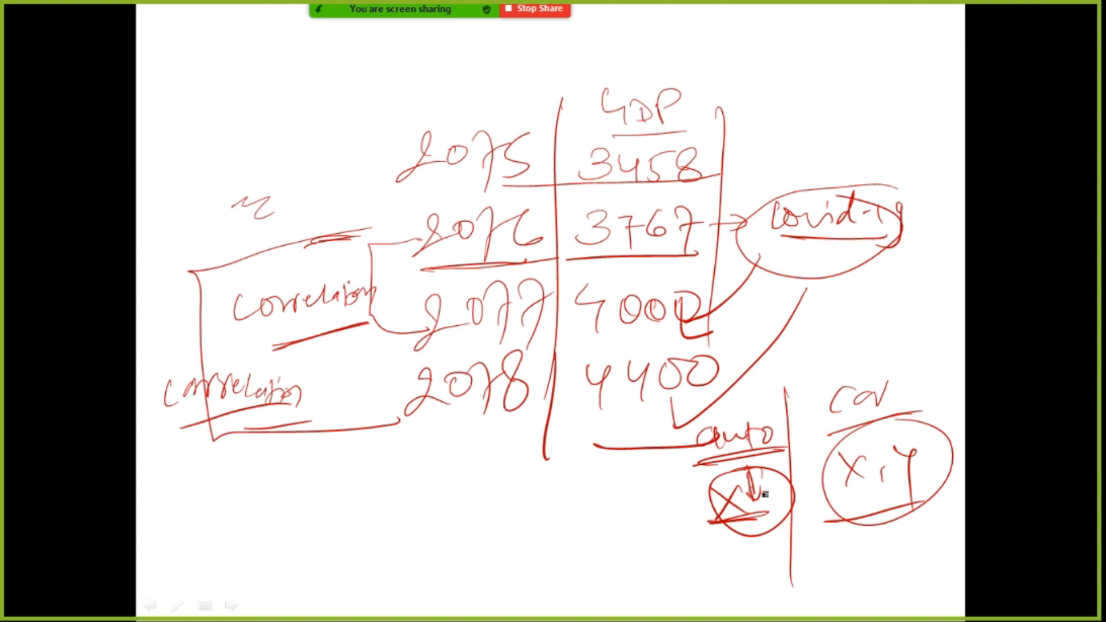
Step: Write "order = 1" with "order" underlined below the table, and underline the years 2076 and 2077
drag(295, 523, 406, 519)
mouse_move(311, 573)
mouse_down()
mouse_move(406, 556)
mouse_move(436, 519)
mouse_move(464, 544)
mouse_up()
mouse_move(464, 505)
mouse_down()
mouse_move(443, 516)
mouse_move(486, 535)
mouse_up()
mouse_move(439, 275)
mouse_down()
mouse_move(525, 266)
mouse_move(510, 263)
mouse_up()
drag(439, 347, 533, 338)
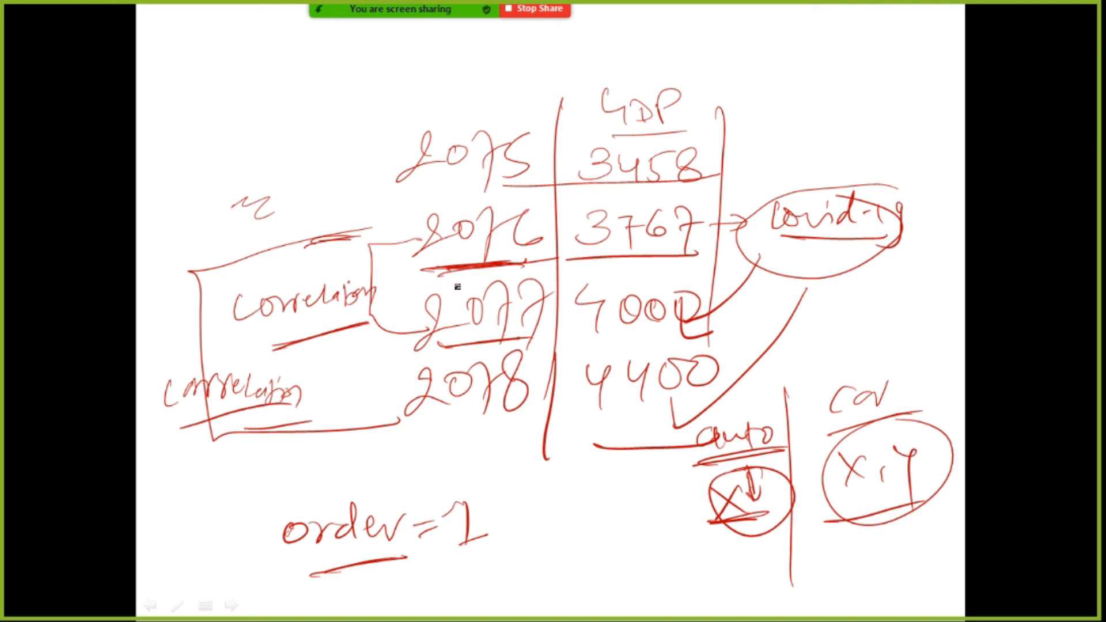
Step: Write a circled 2 beneath the 1 of the order note and underline 2076 and 2078 to illustrate it
mouse_move(462, 563)
mouse_down()
mouse_move(455, 576)
mouse_move(440, 565)
mouse_move(469, 543)
mouse_up()
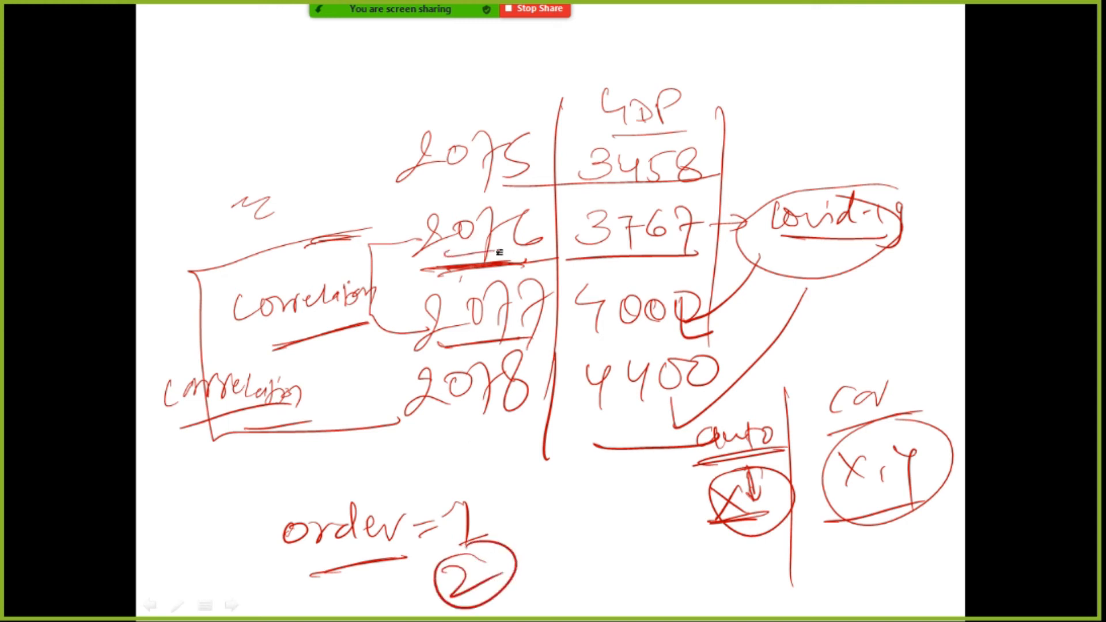
drag(437, 460, 515, 433)
drag(439, 442, 531, 420)
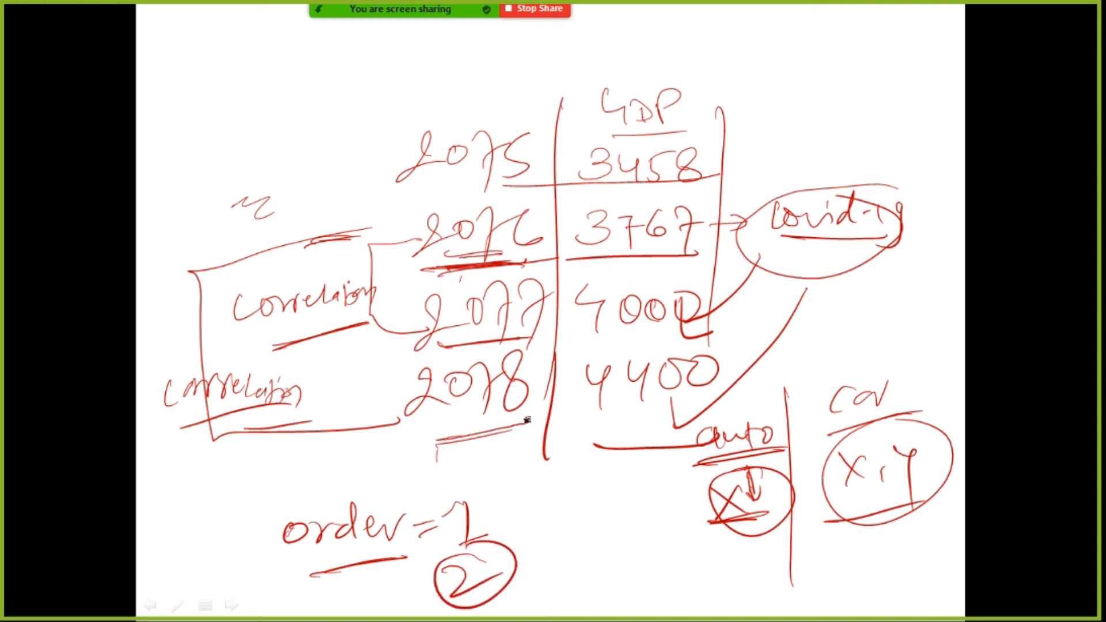
Step: Add a circled 3 to the order note, underline the years from 2076 down to a circled 79, and outline the whole order note
mouse_move(570, 525)
mouse_down()
mouse_move(593, 541)
mouse_move(573, 562)
mouse_up()
mouse_move(588, 508)
mouse_down()
mouse_move(561, 553)
mouse_move(554, 515)
mouse_up()
drag(467, 269, 552, 262)
drag(494, 349, 552, 347)
mouse_move(488, 437)
mouse_down()
mouse_move(493, 466)
mouse_move(518, 492)
mouse_move(544, 443)
mouse_up()
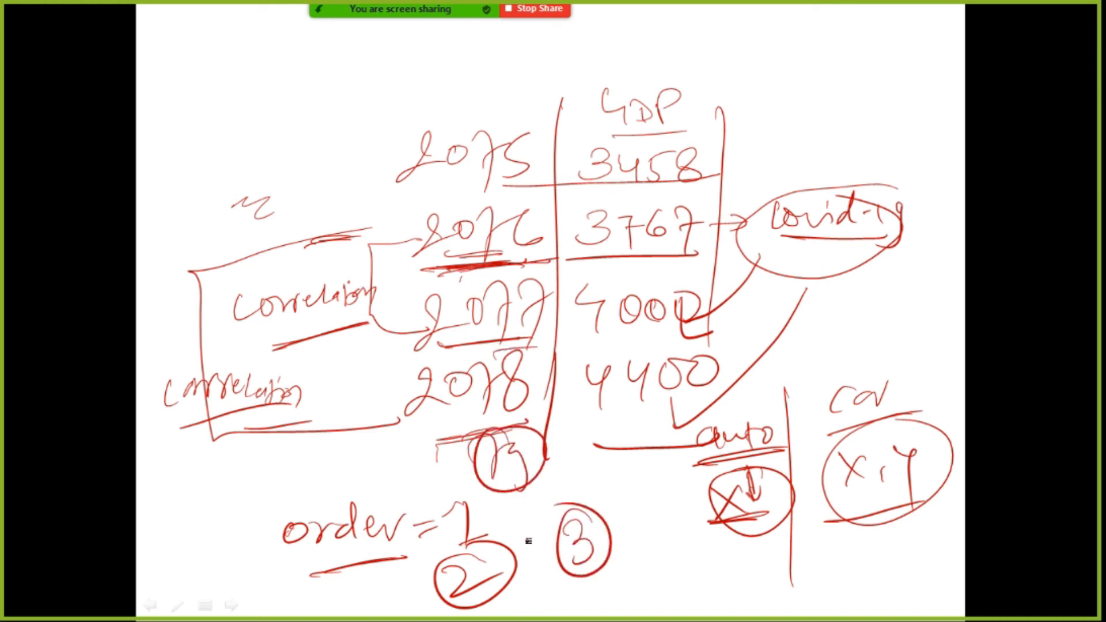
mouse_move(588, 485)
mouse_down()
mouse_move(359, 491)
mouse_move(264, 528)
mouse_move(305, 605)
mouse_move(523, 594)
mouse_move(637, 538)
mouse_move(576, 485)
mouse_up()
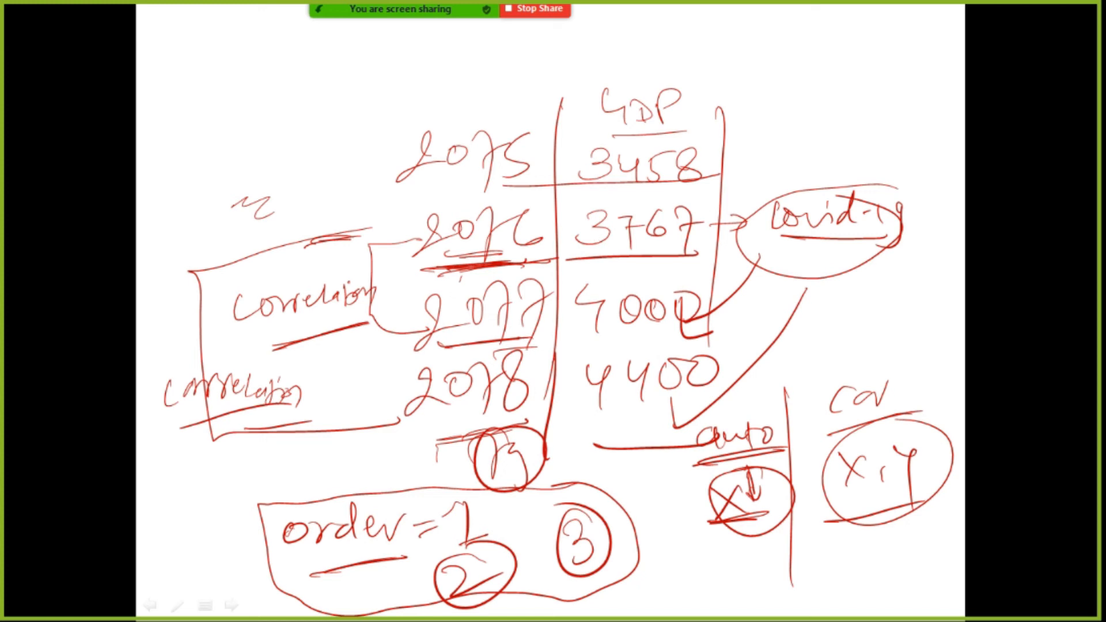
Step: End the slide show and discard the ink annotations
key(Escape)
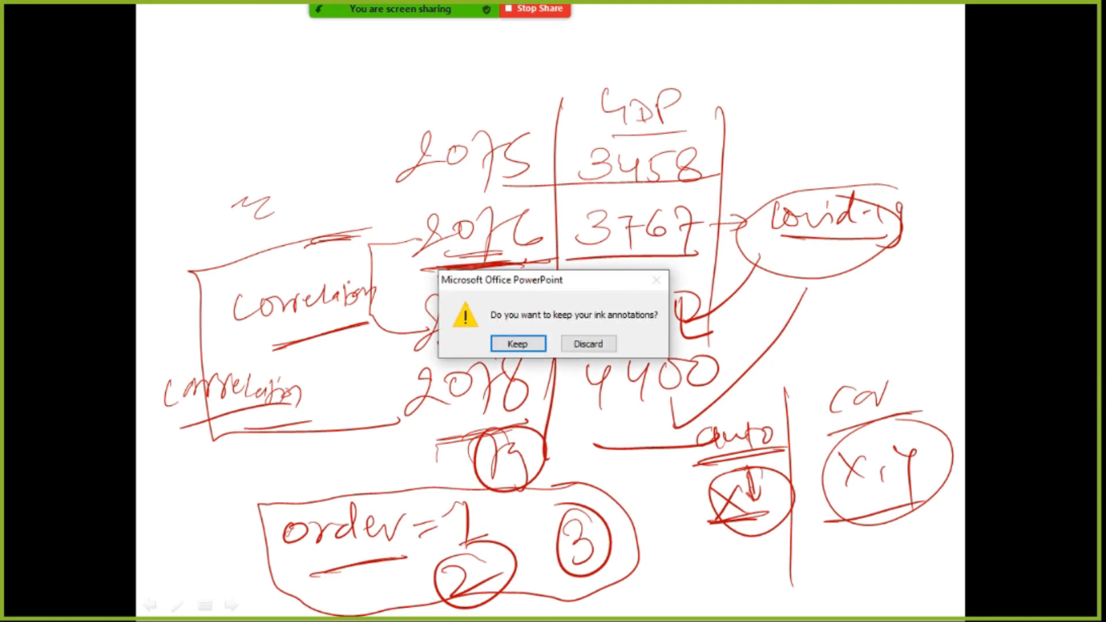
key(Tab)
key(Return)
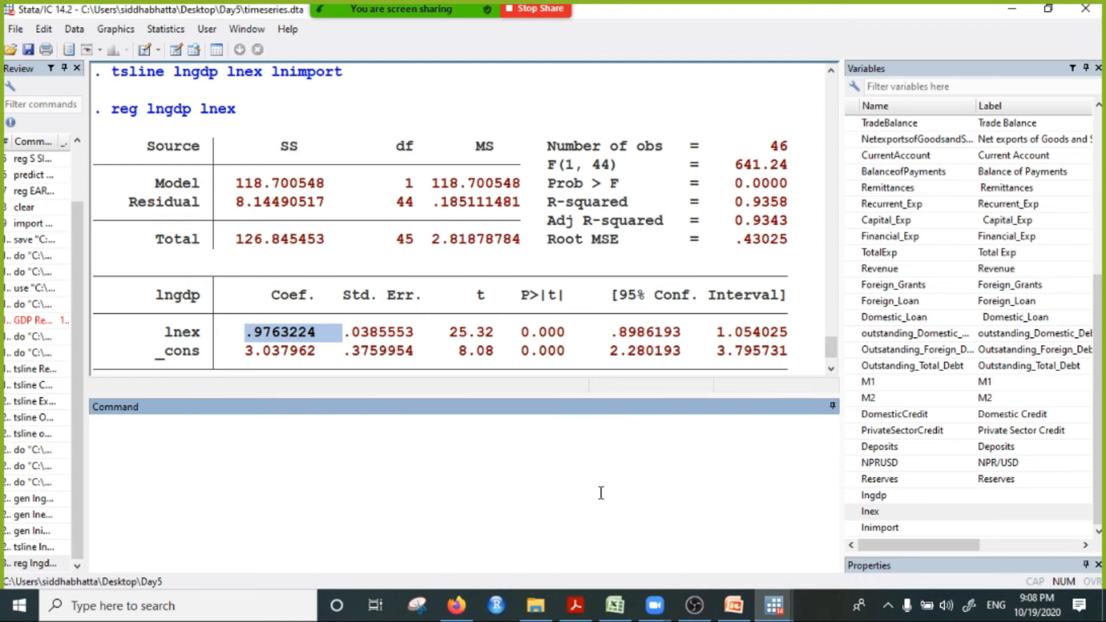
Step: Run estat dwatson in Stata to get the Durbin-Watson statistic for the lngdp on lnex regression
mouse_move(640, 610)
text(estat dwatson)
key(Return)
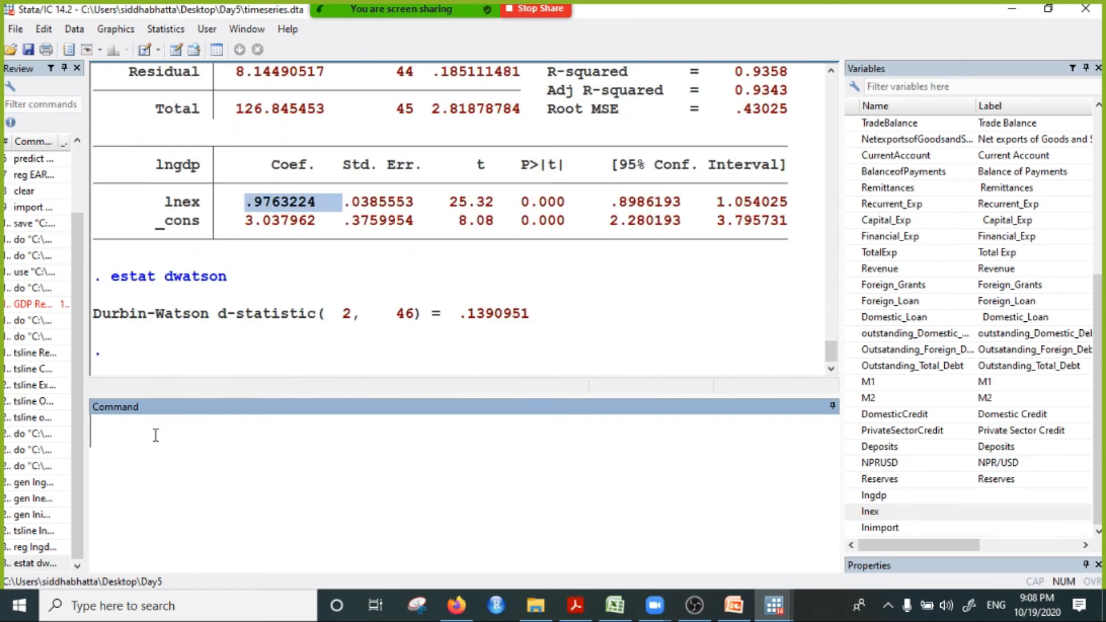
Step: Copy the estat dwatson command from the results into timeseies.do, one blank line below reg lngdp lnex, and minimize the do-file
drag(113, 278, 236, 282)
key(ctrl+c)
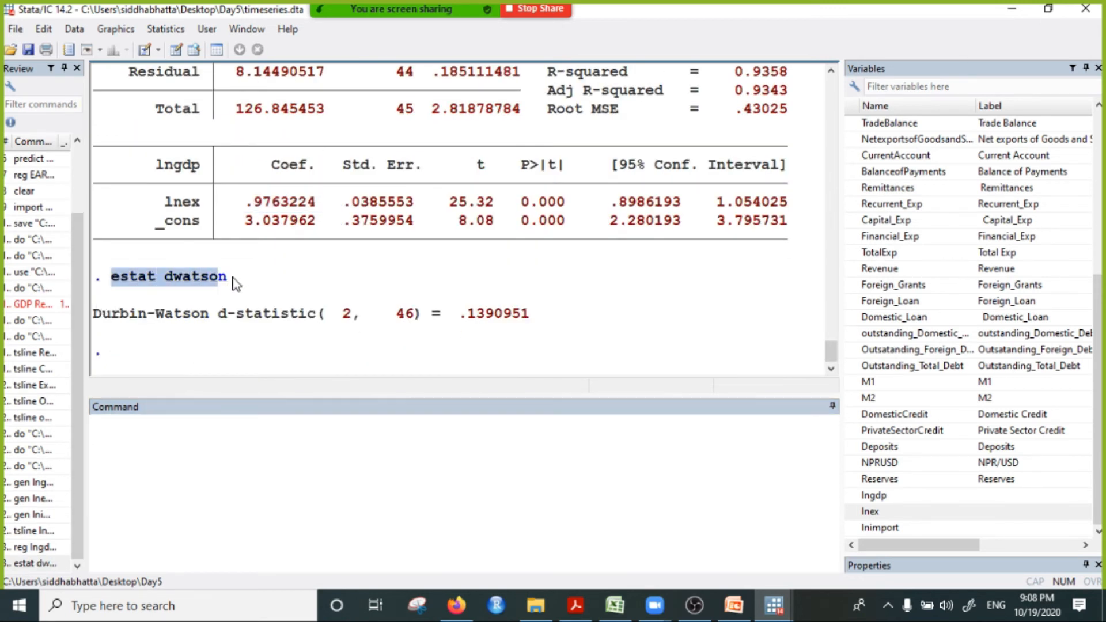
right_click(197, 276)
mouse_move(773, 605)
click(898, 547)
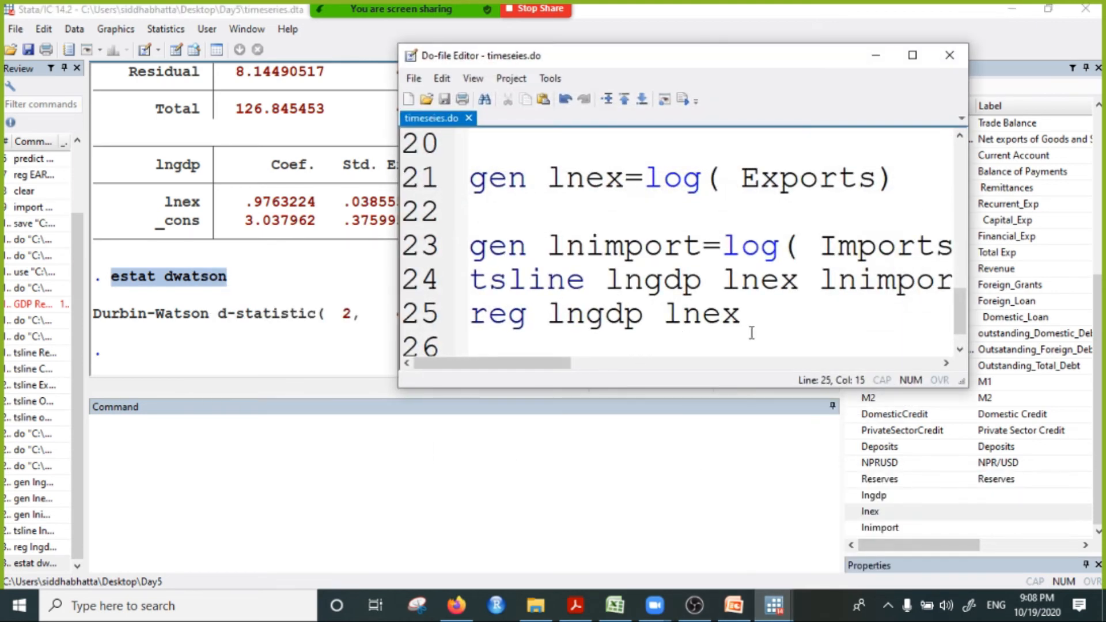
key(Return)
key(Return)
key(ctrl+v)
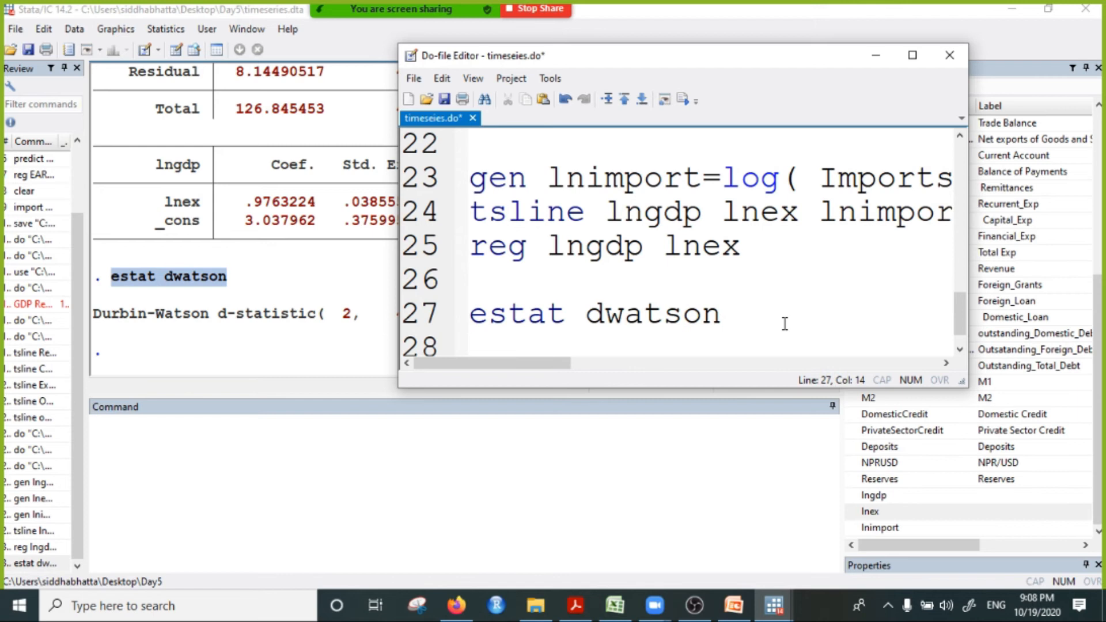
click(876, 62)
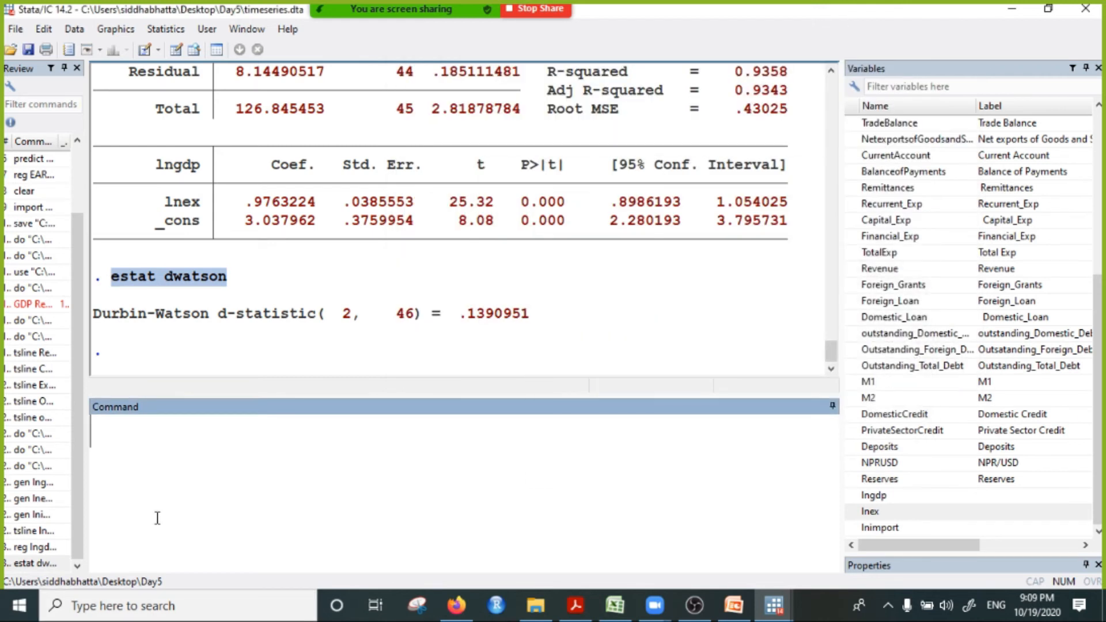
Step: Highlight the Durbin-Watson d-statistic and check the latest private message in the Zoom meeting chat
click(348, 335)
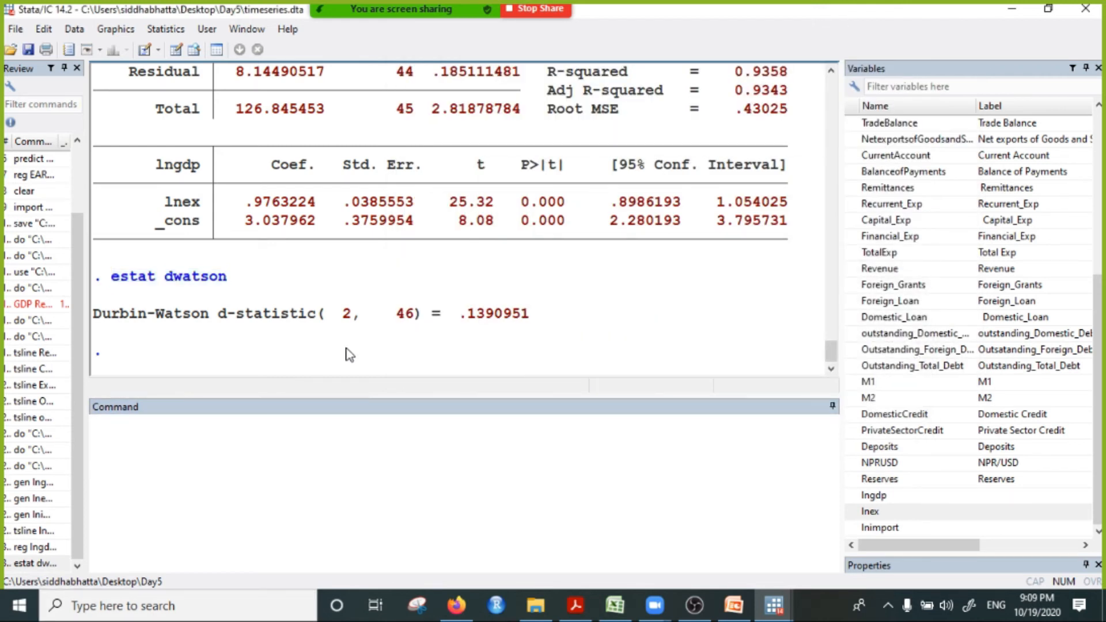
drag(462, 314, 528, 313)
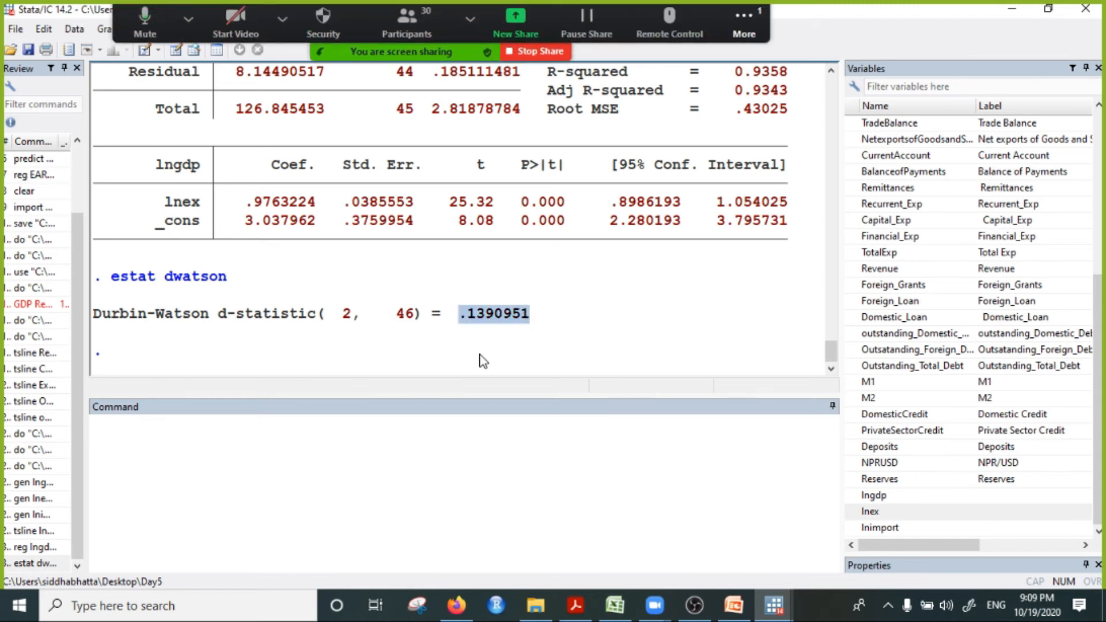
click(749, 29)
click(779, 59)
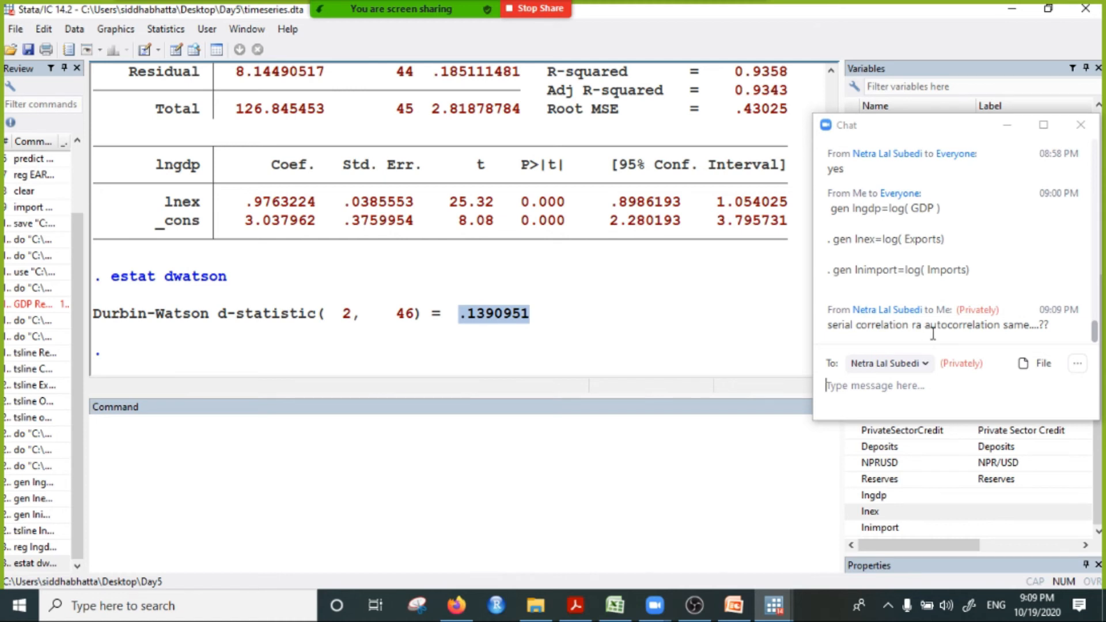
click(1080, 125)
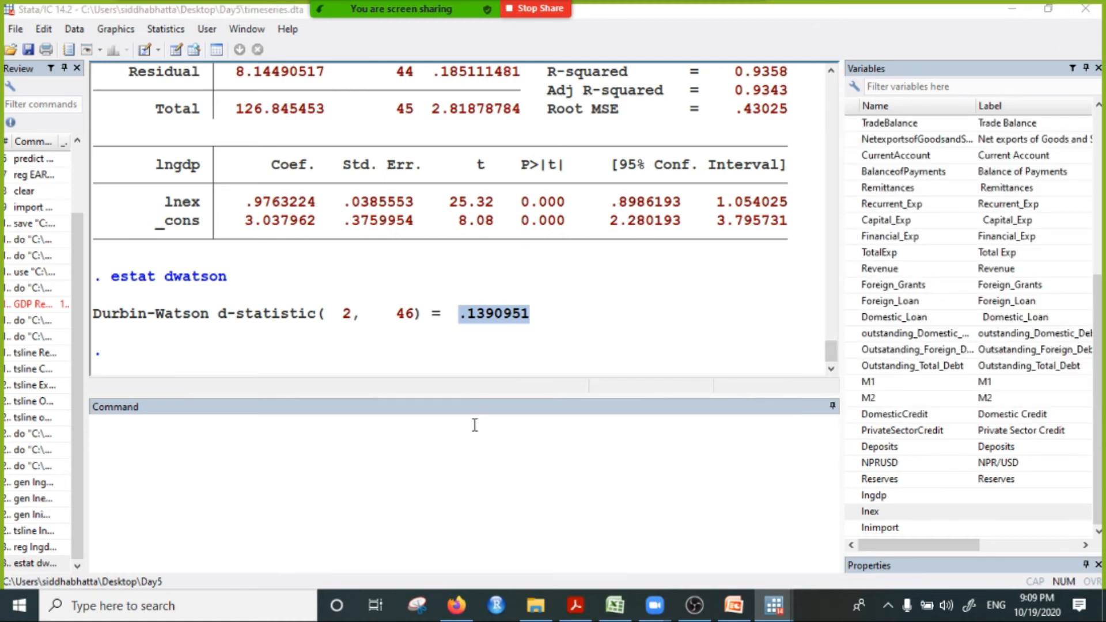
click(444, 336)
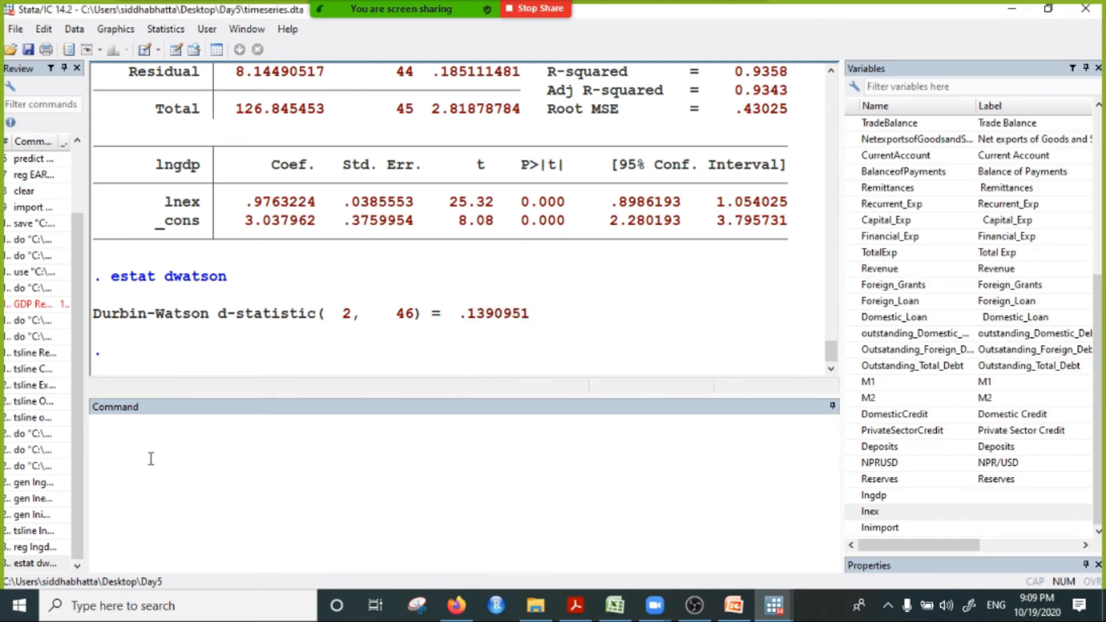
Step: Write the note "id d-w is around 2, no autocorrelation" as unexecuted command text
click(168, 469)
text(id )
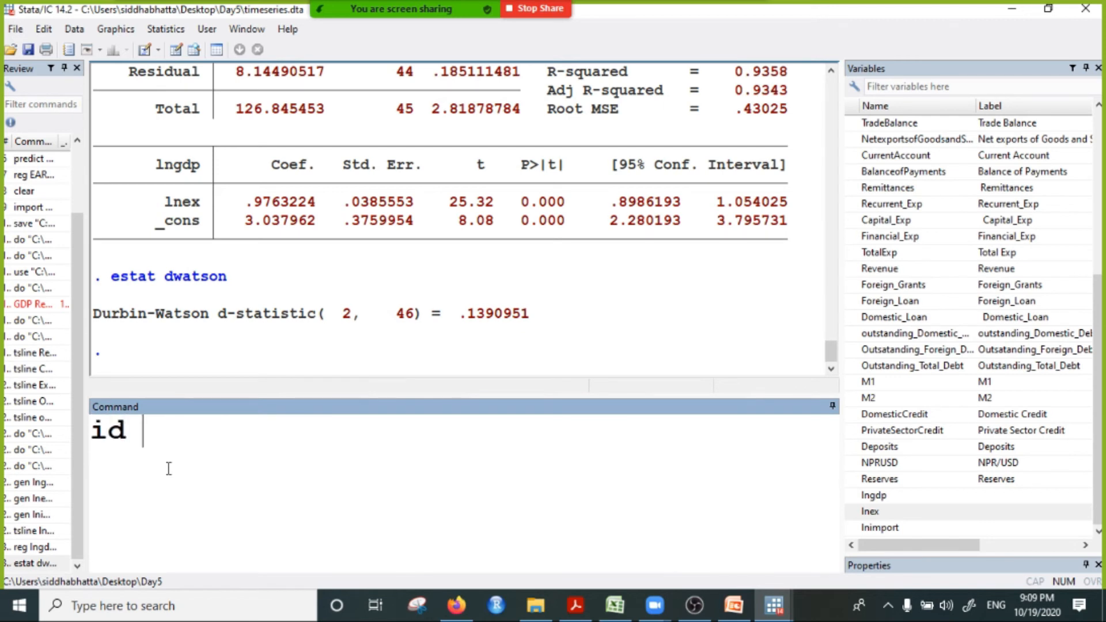
text(d-w)
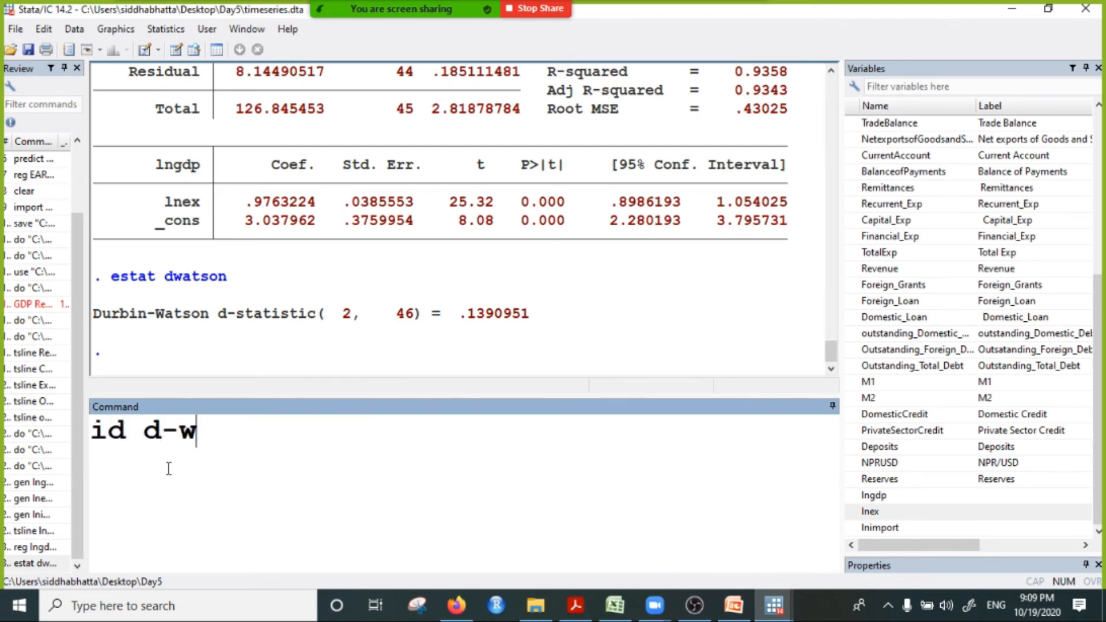
text( is around)
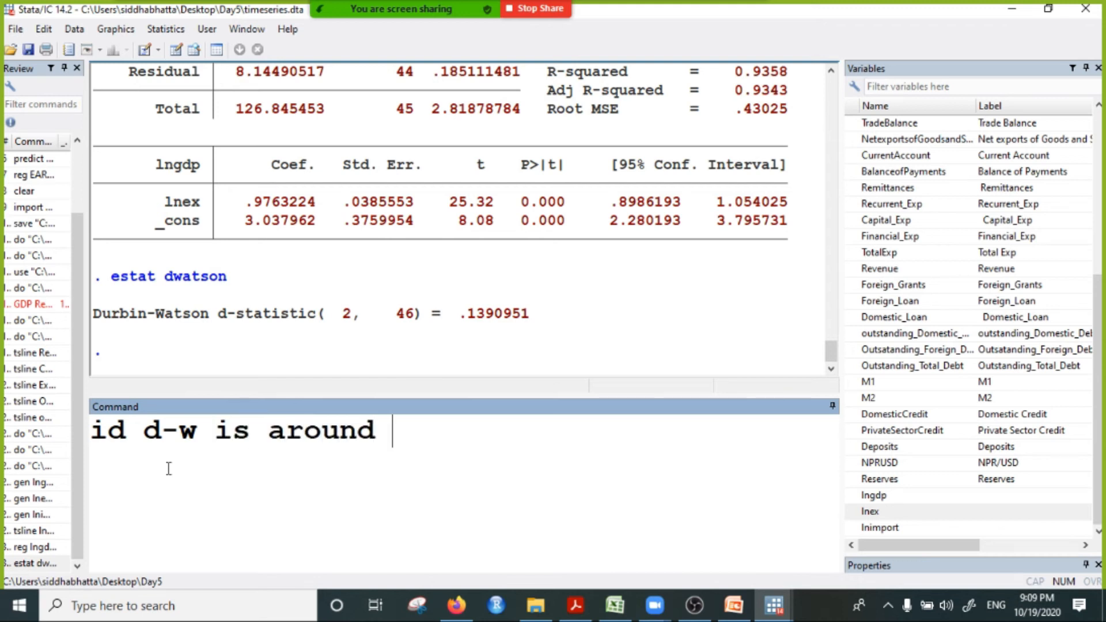
text( 2, no auto)
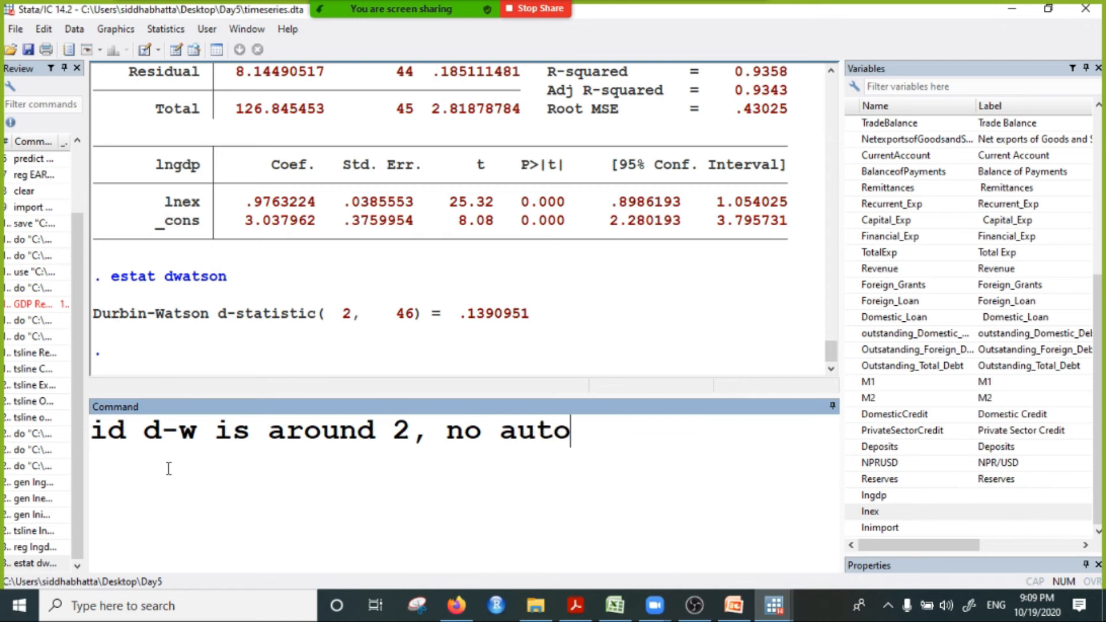
text(correlation)
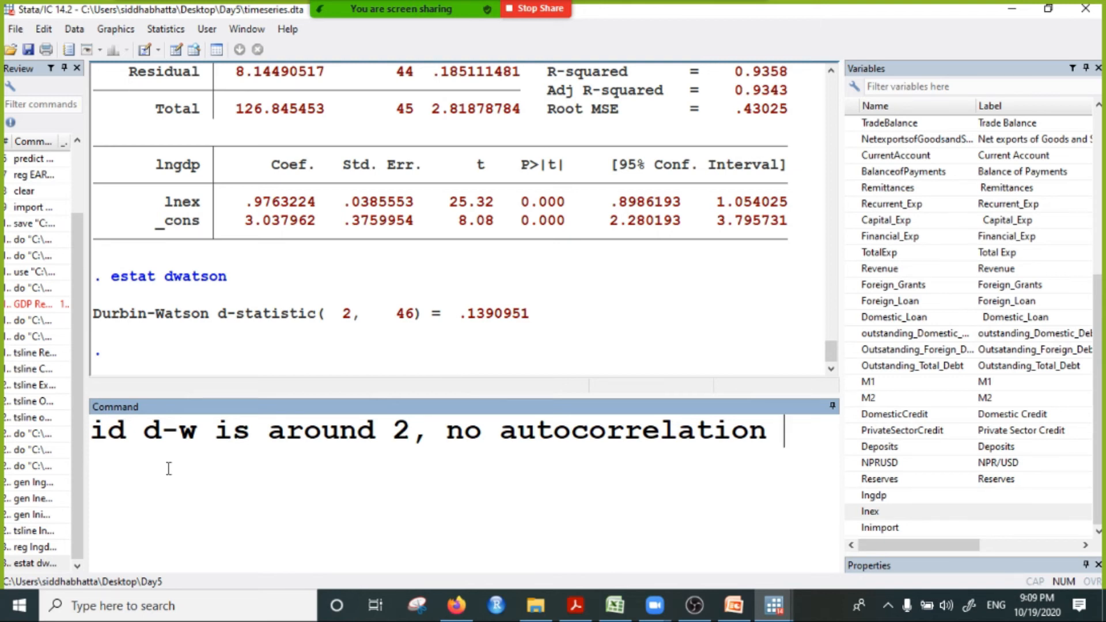
Step: Append "# if closer to zero or closer to 4, there is autocorrelation." to the Durbin-Watson note
text(# if closer to zs)
key(BackSpace)
text(ero or cl)
key(BackSpace)
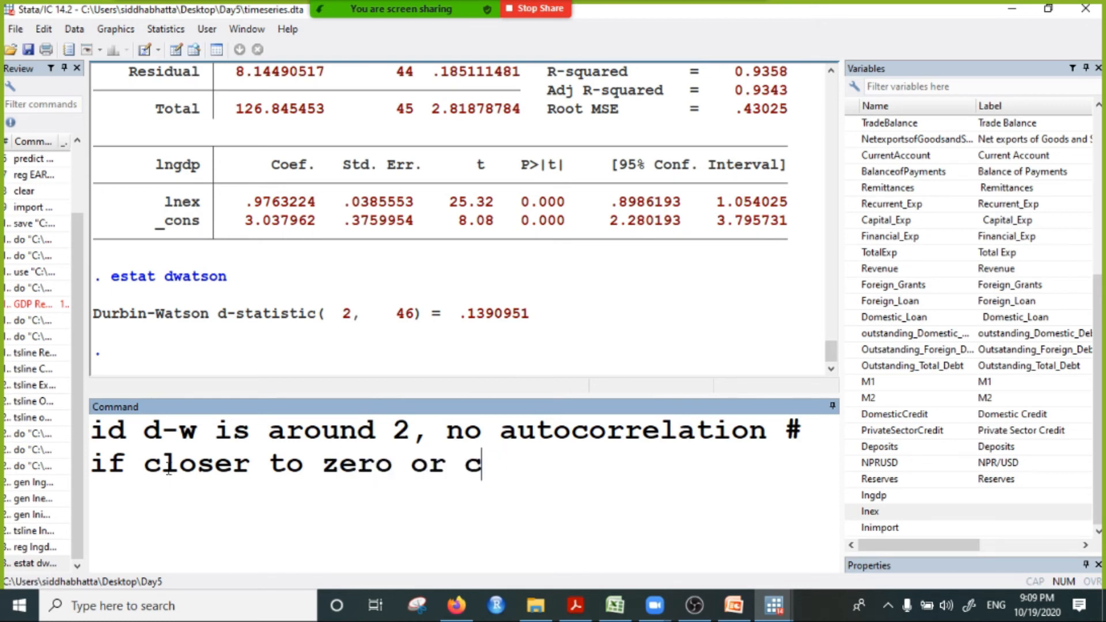
text(lod)
key(BackSpace)
text(ser )
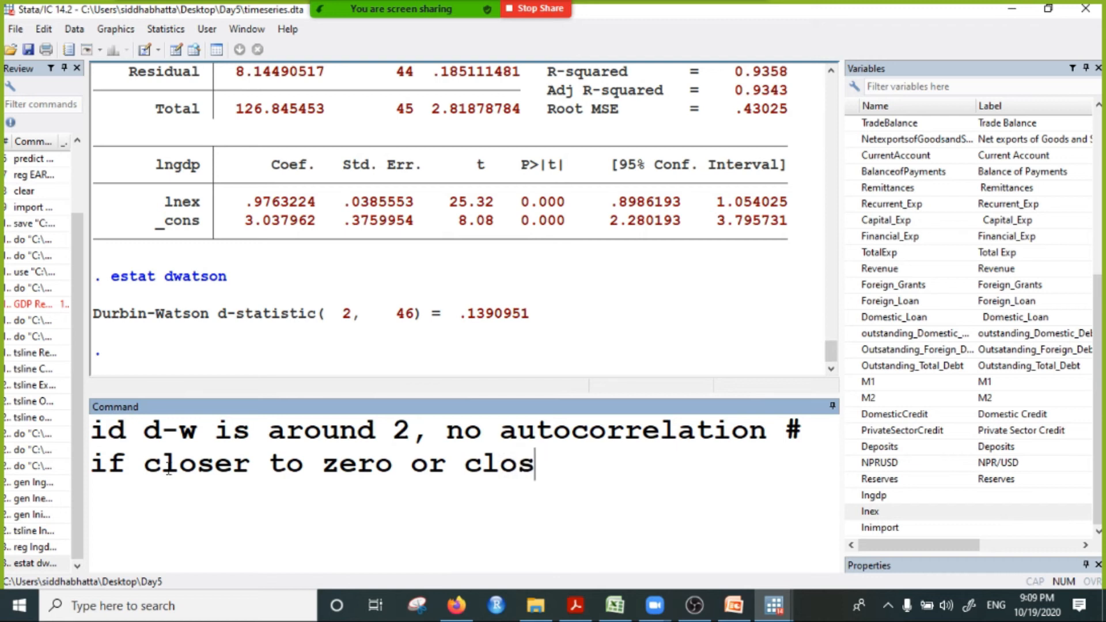
text(to )
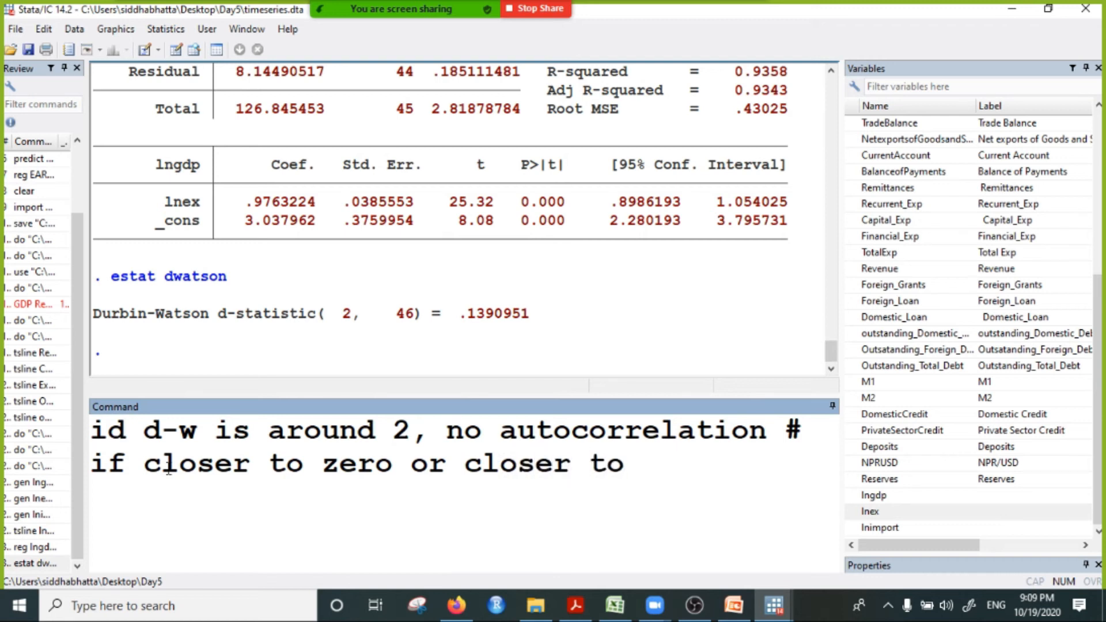
text(4, there is au)
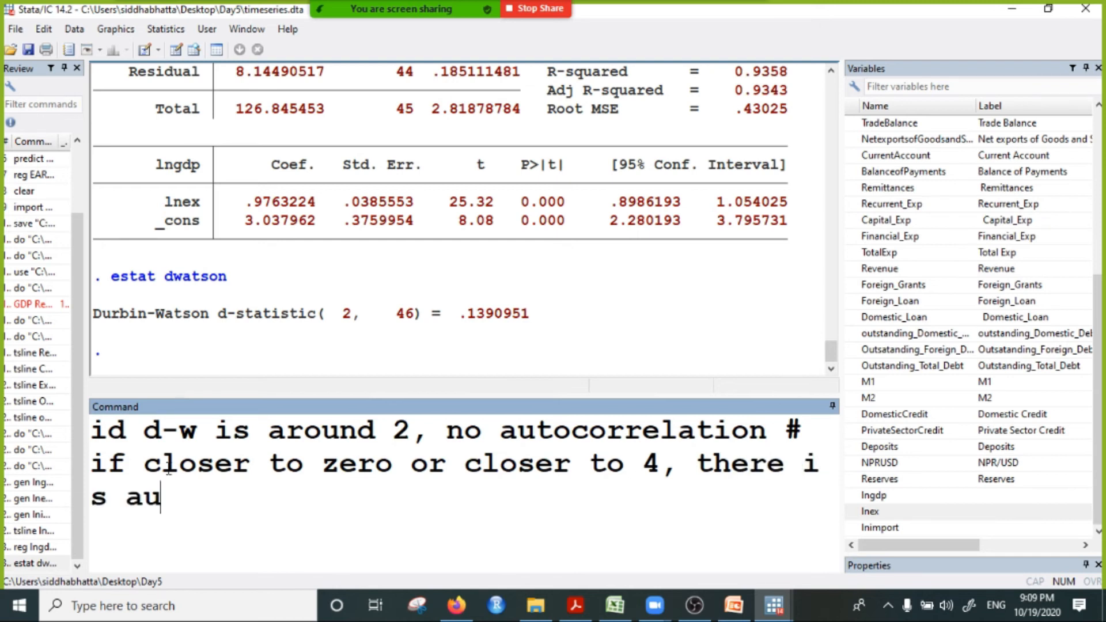
text(tocorrela)
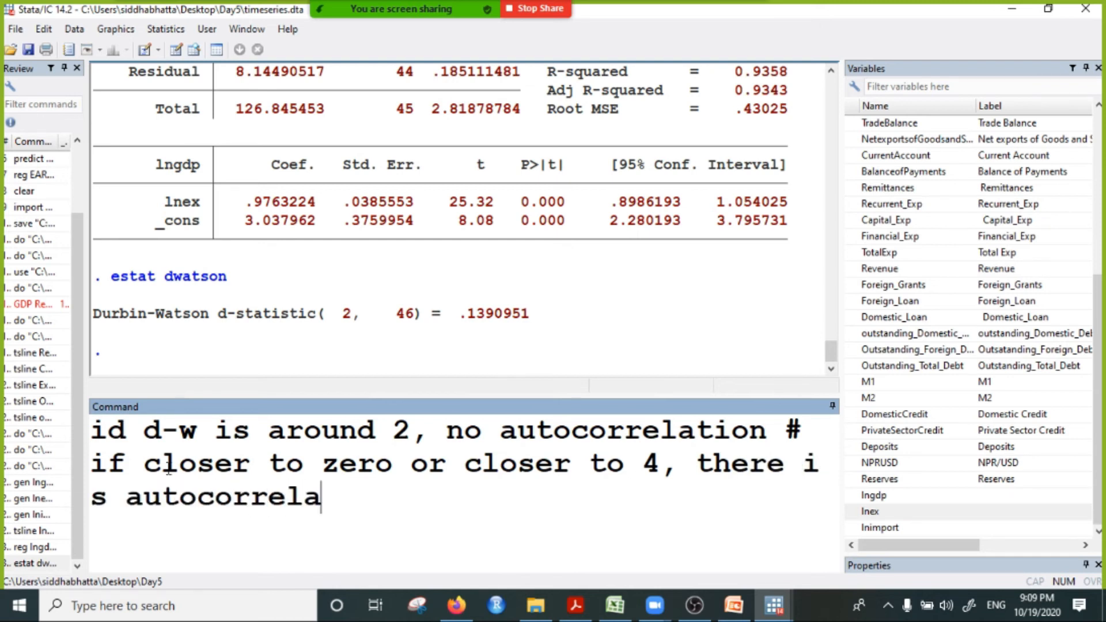
text(tion.)
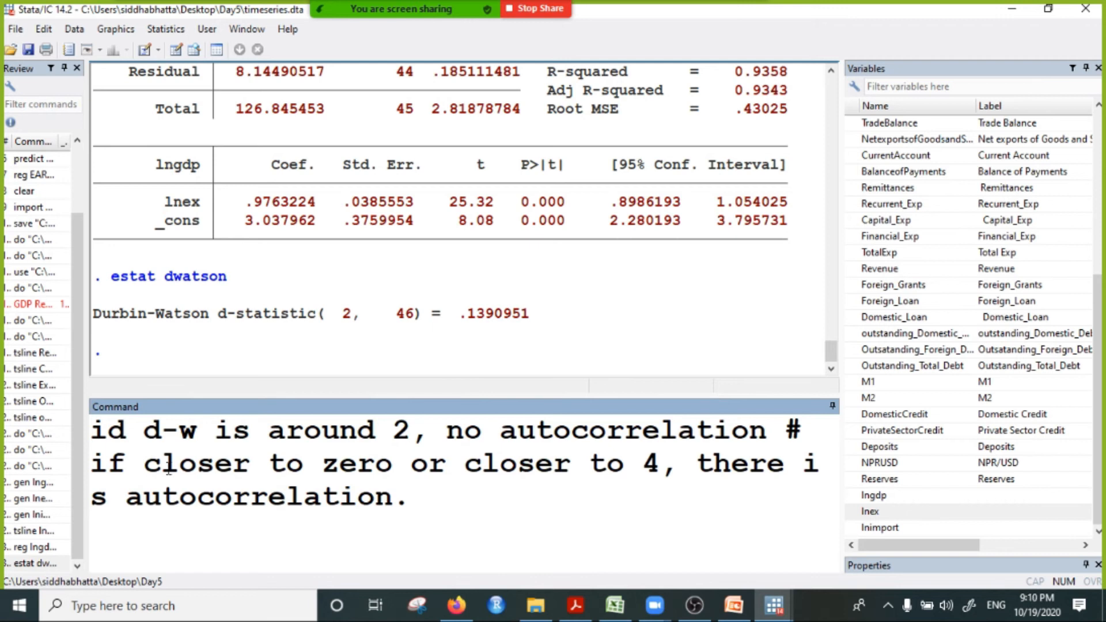
Step: Correct the first word of the Durbin-Watson note to "if"
drag(412, 511, 48, 427)
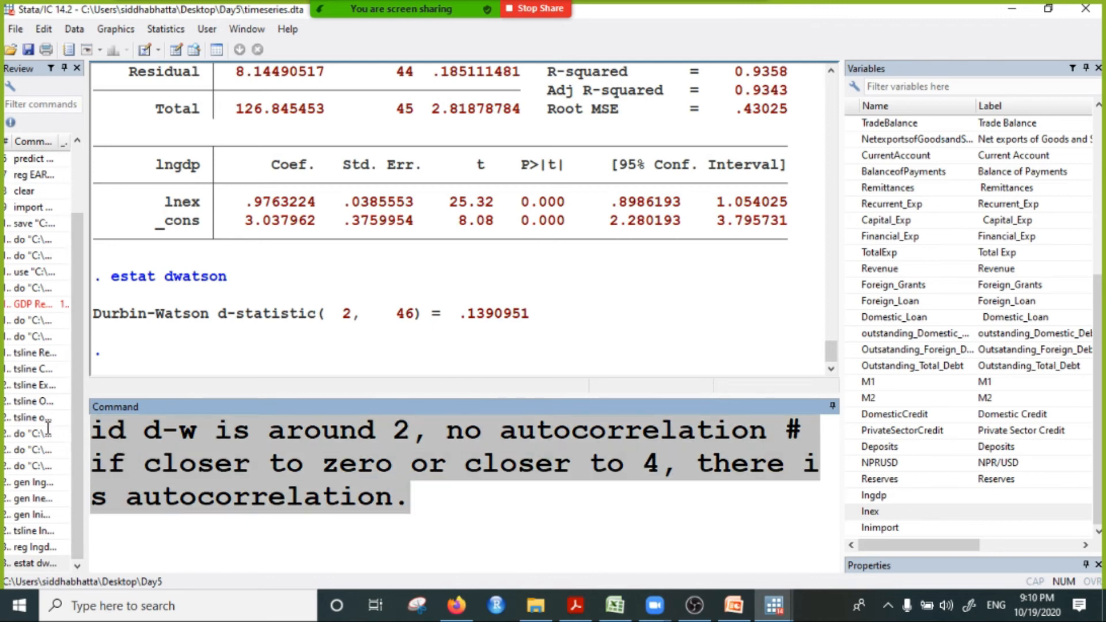
click(125, 431)
key(BackSpace)
text(f)
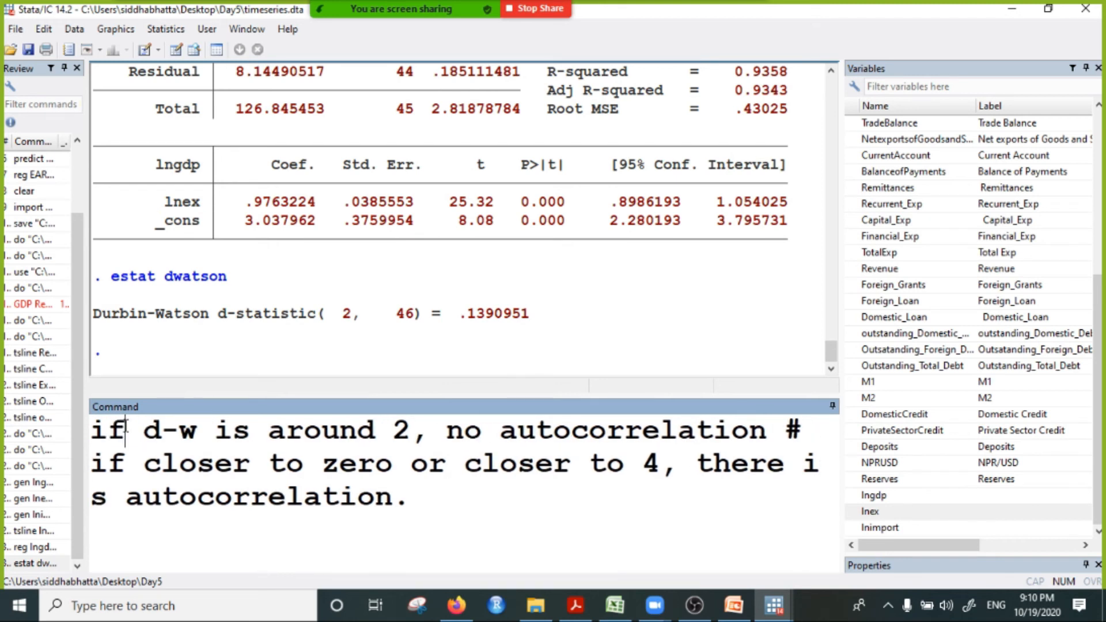
Step: Copy the whole Durbin-Watson note and send it to everyone in the Zoom meeting chat
drag(410, 496, 92, 429)
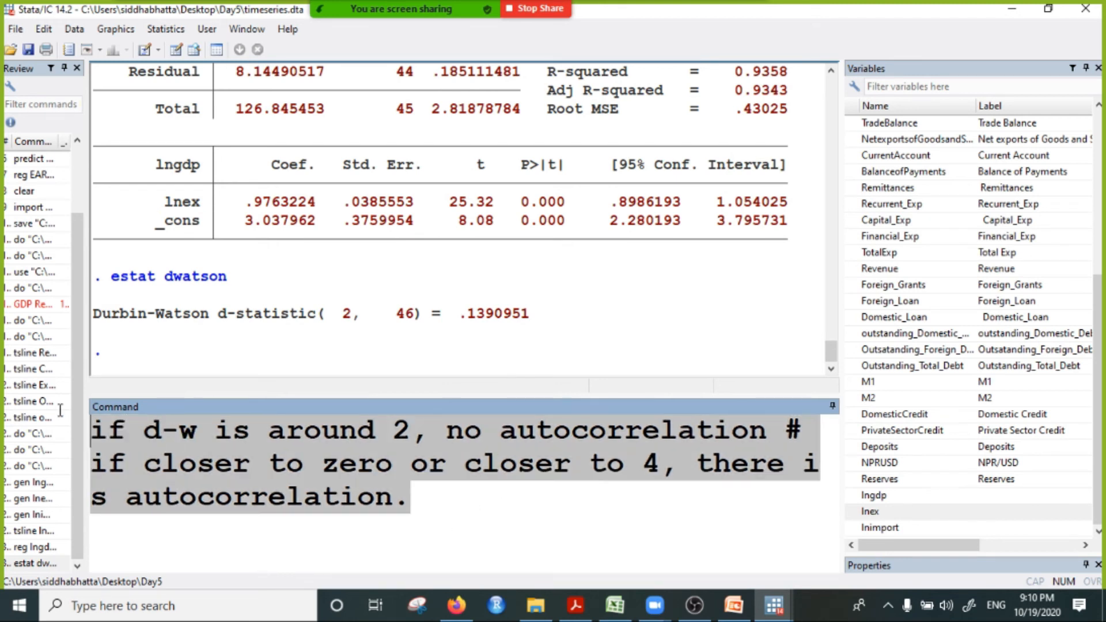
right_click(269, 454)
click(320, 361)
mouse_move(403, 8)
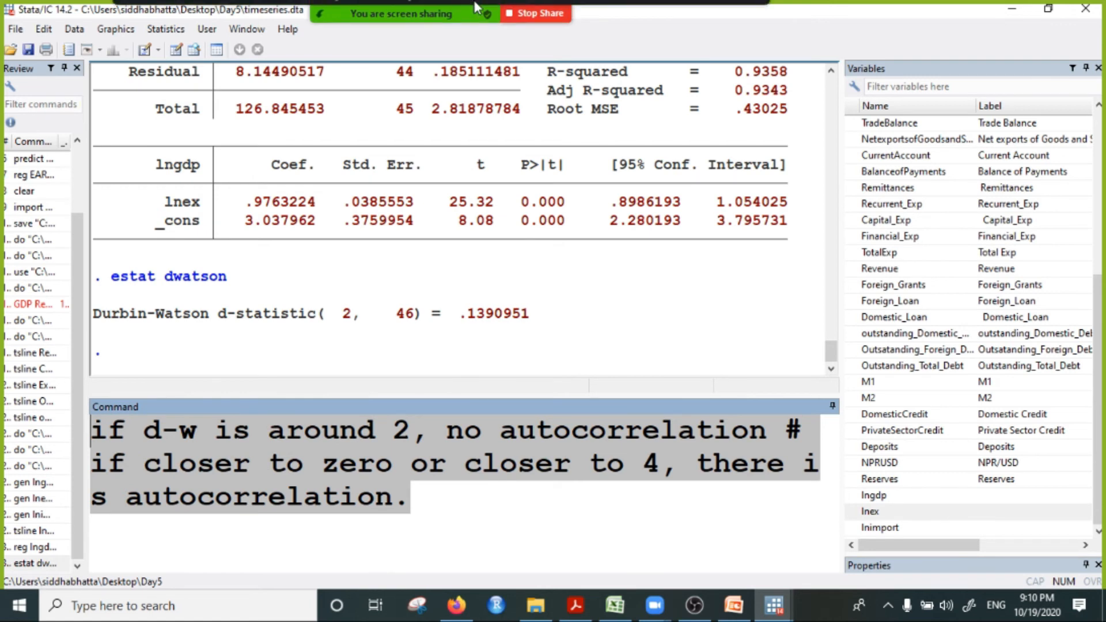
click(743, 32)
click(748, 58)
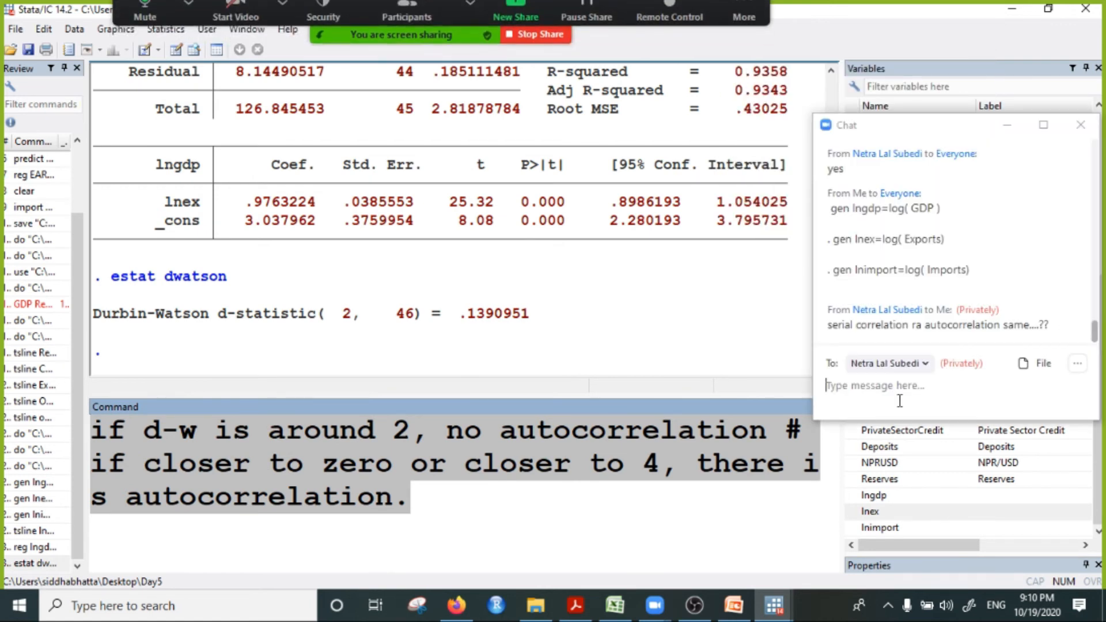
click(916, 363)
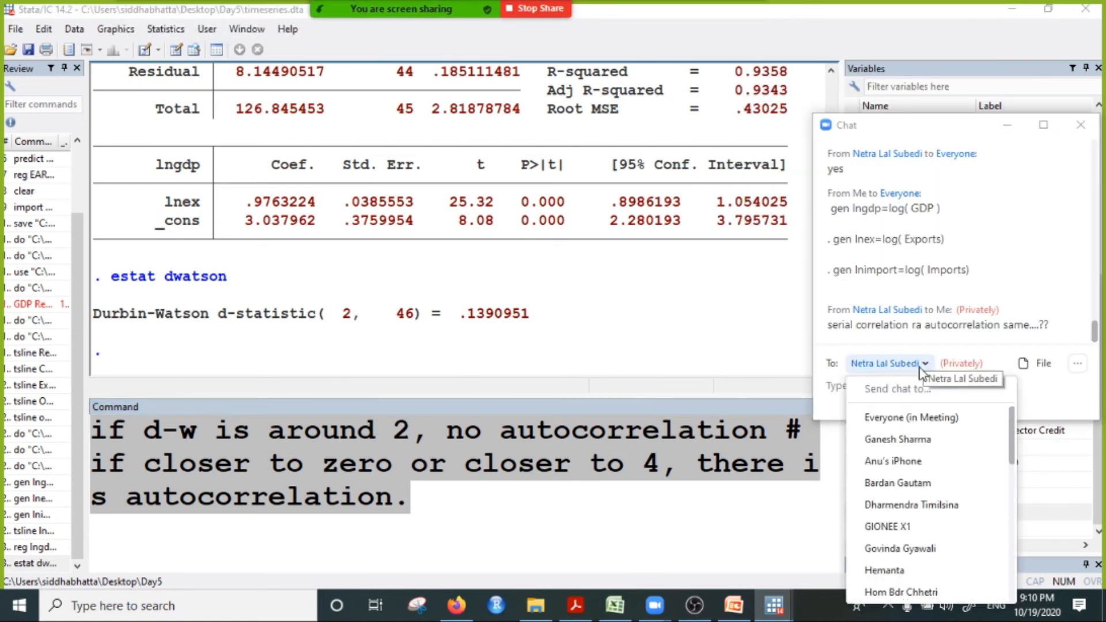
click(866, 416)
key(ctrl+v)
key(Return)
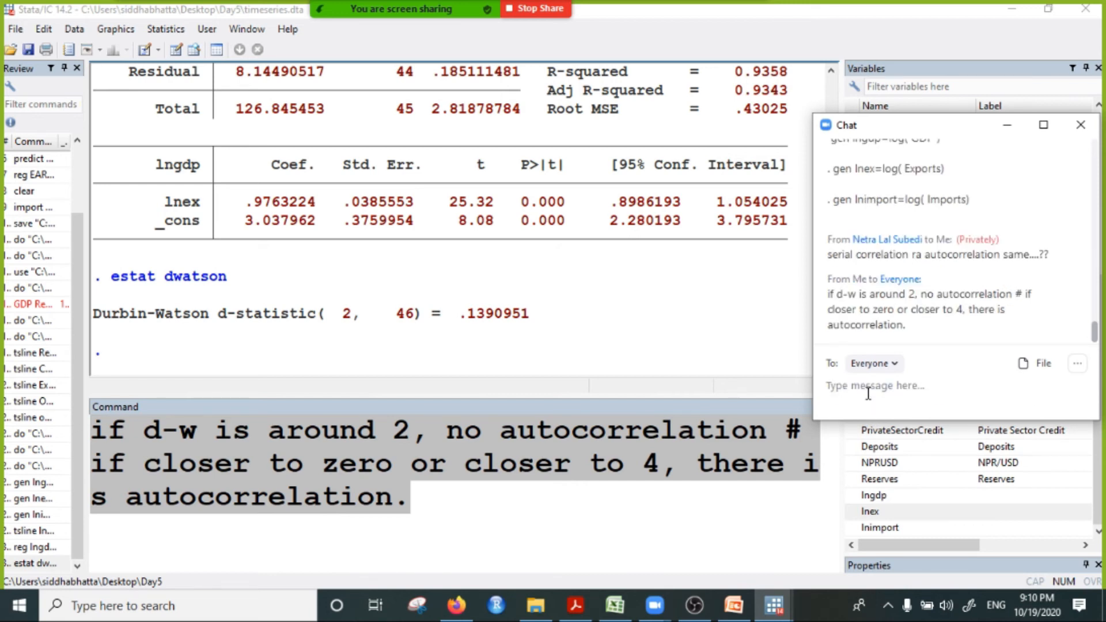
Step: Highlight the Durbin-Watson d-statistic again to compare it with the posted rule, and minimize the chat
click(486, 320)
drag(452, 315, 525, 326)
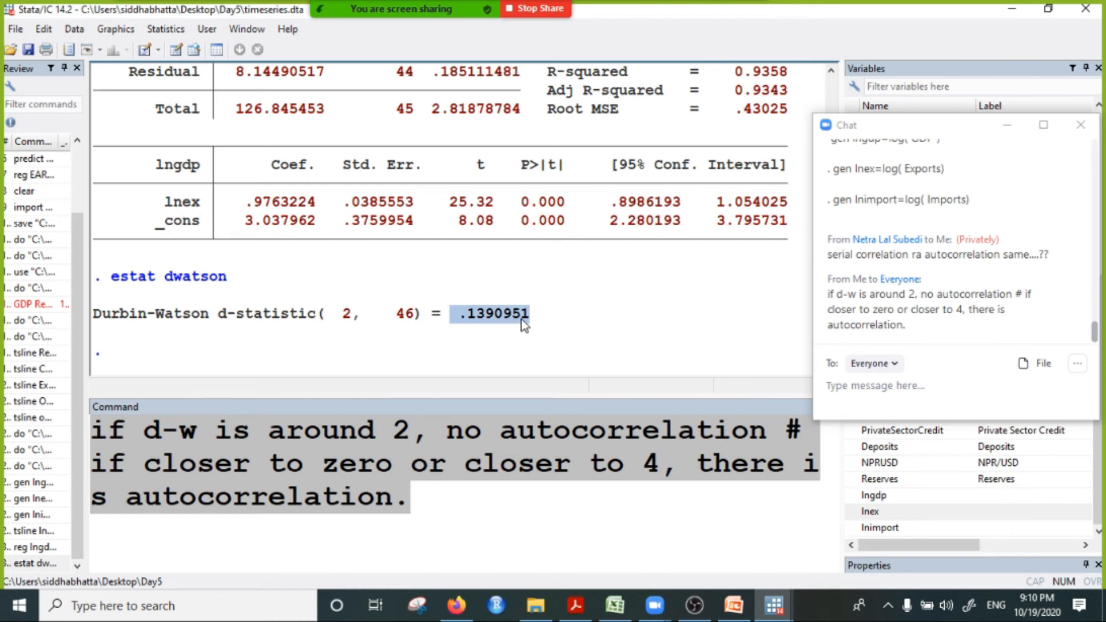
drag(459, 315, 512, 318)
scroll(495, 314, up, 1)
scroll(518, 320, down, 1)
click(491, 321)
click(1007, 125)
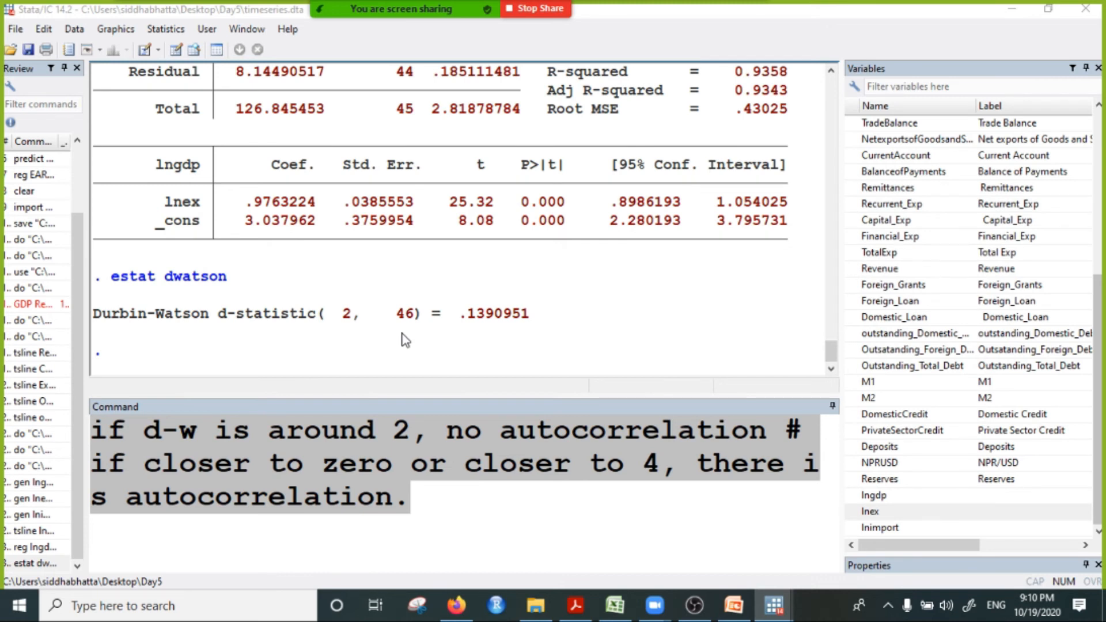
Step: Clear the Durbin-Watson note from the command line and regress lngdp on lnimport
drag(433, 529, 71, 447)
key(BackSpace)
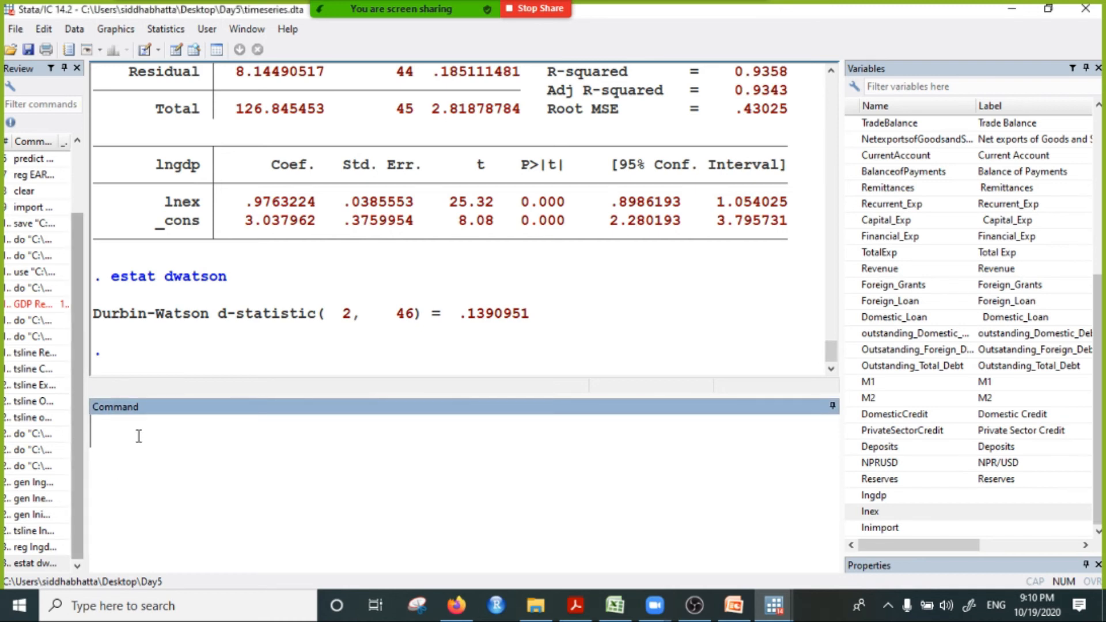
text(il)
key(BackSpace)
key(BackSpace)
text(reg )
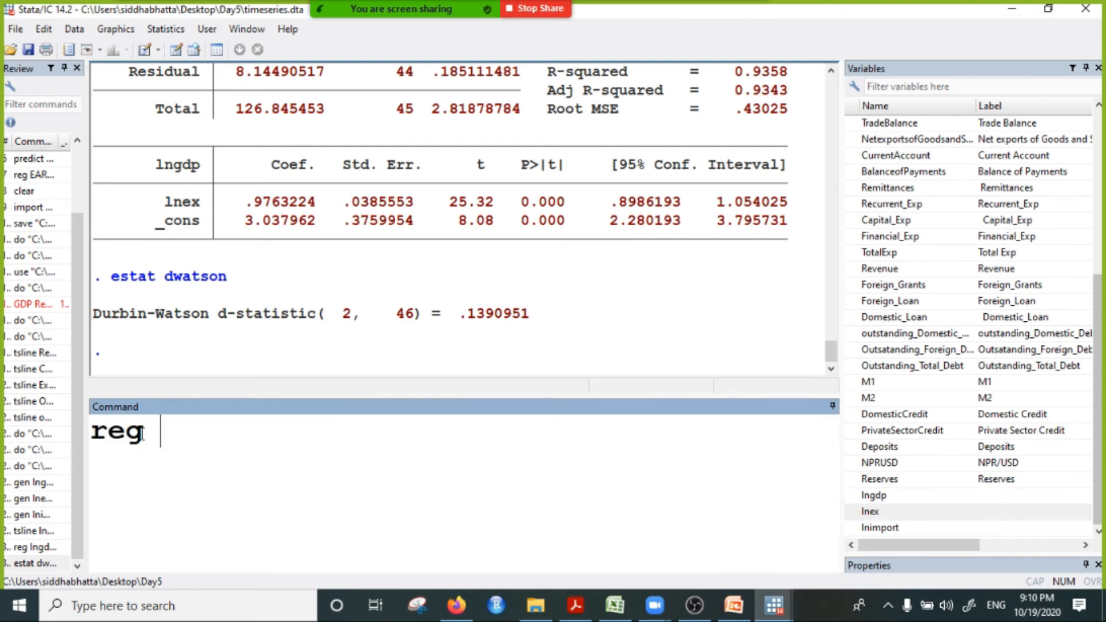
text(lngdp )
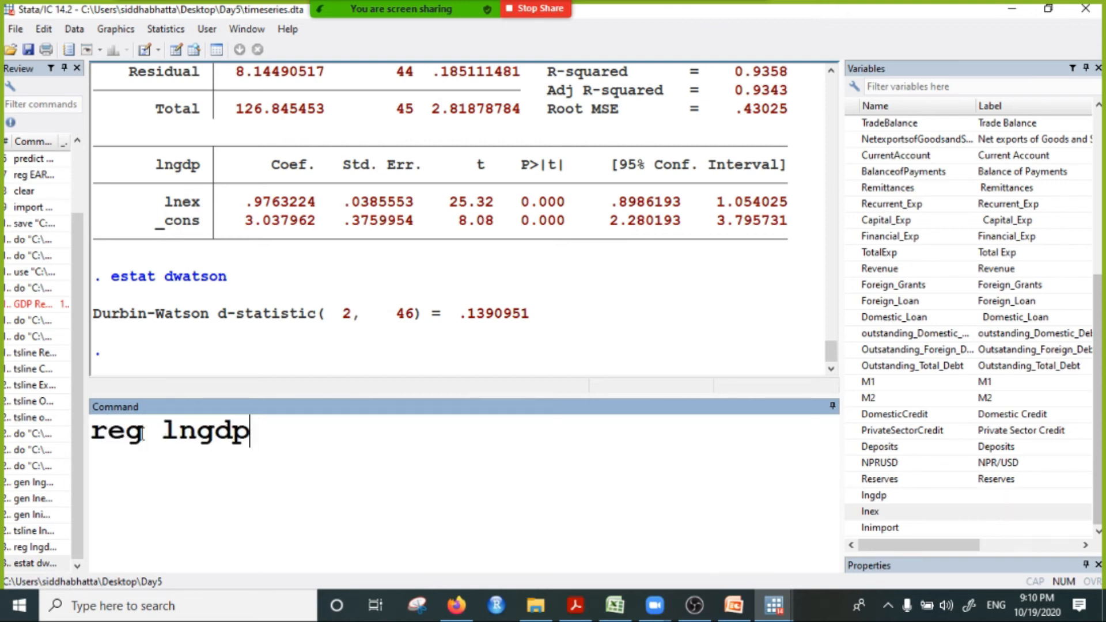
text(lm)
key(BackSpace)
text(nimports)
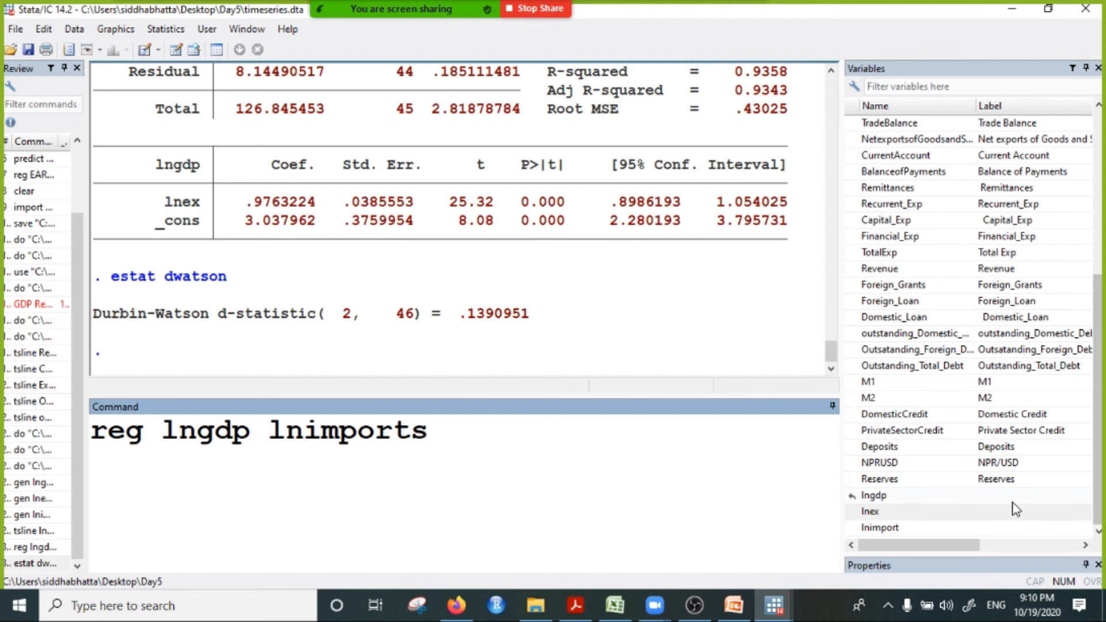
click(439, 437)
key(BackSpace)
key(Return)
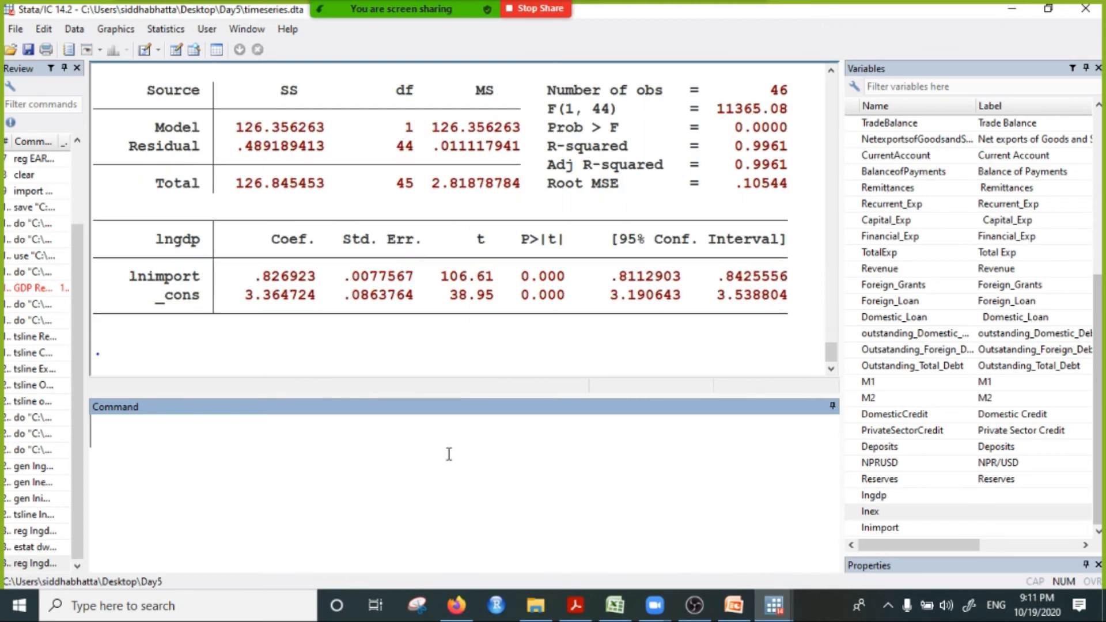
Step: Run estat dwatson for the lngdp on lnimport regression and compare its d-statistic with the earlier export regression's
text(estat )
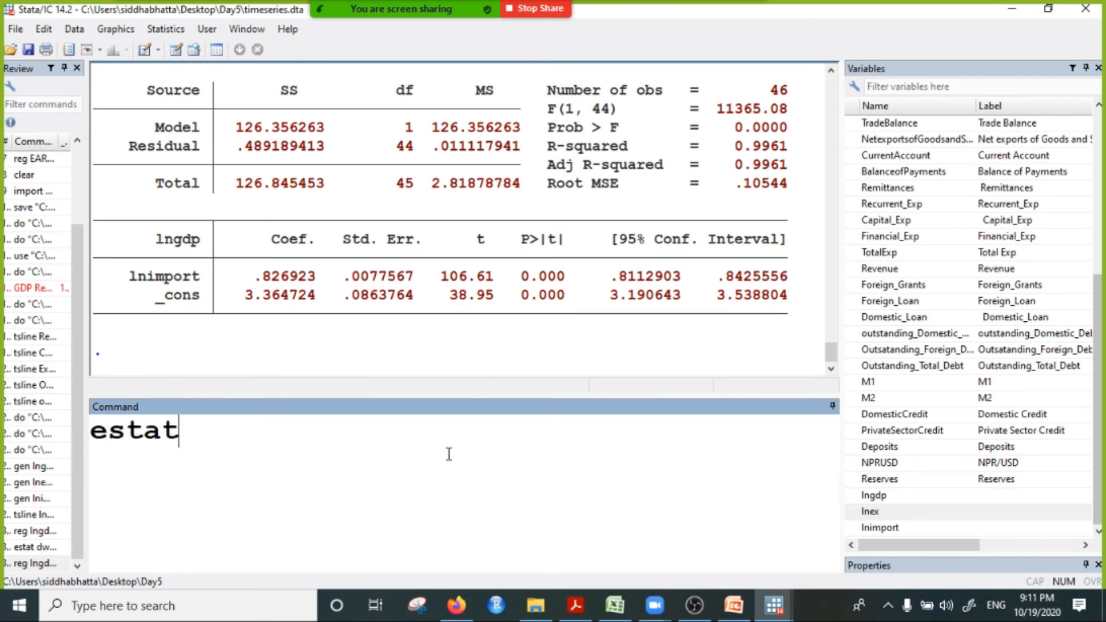
text(dwatson)
key(Return)
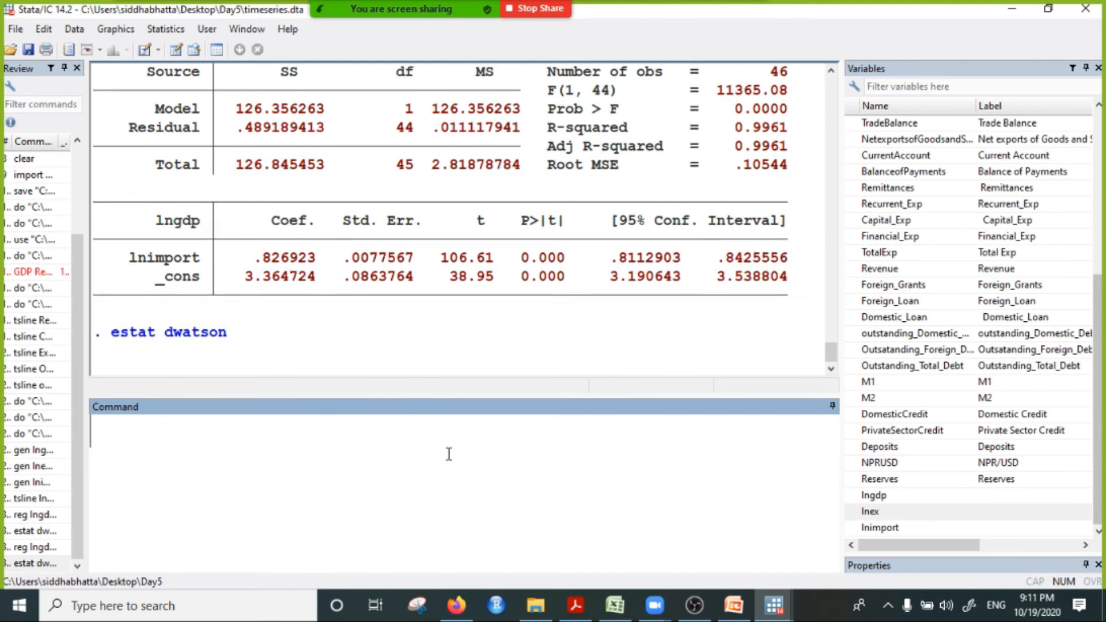
drag(450, 316, 530, 315)
click(448, 338)
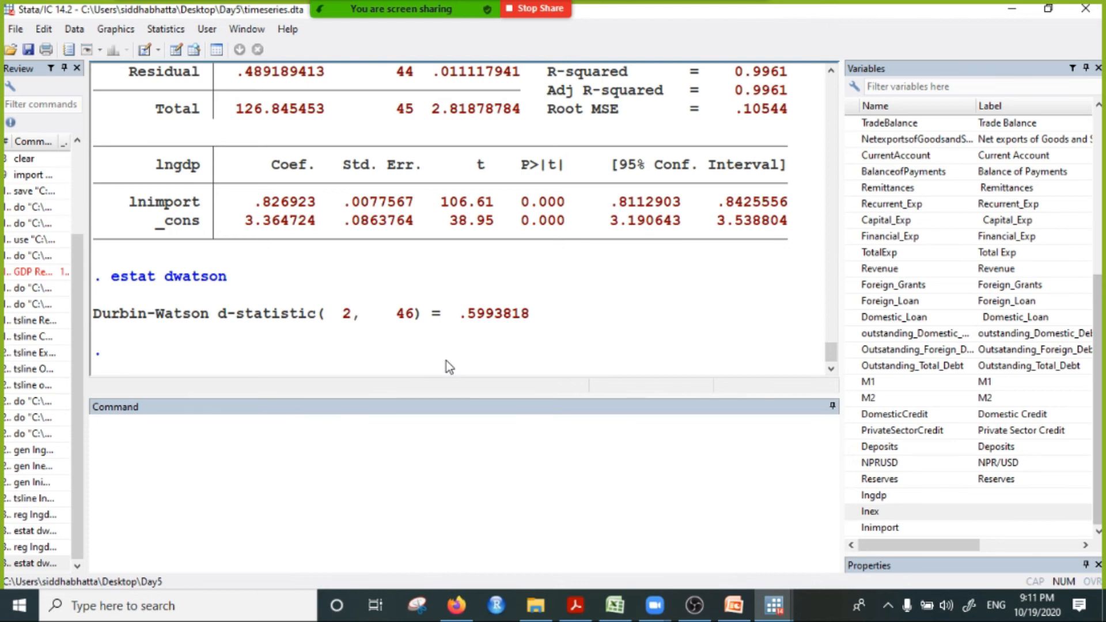
click(445, 427)
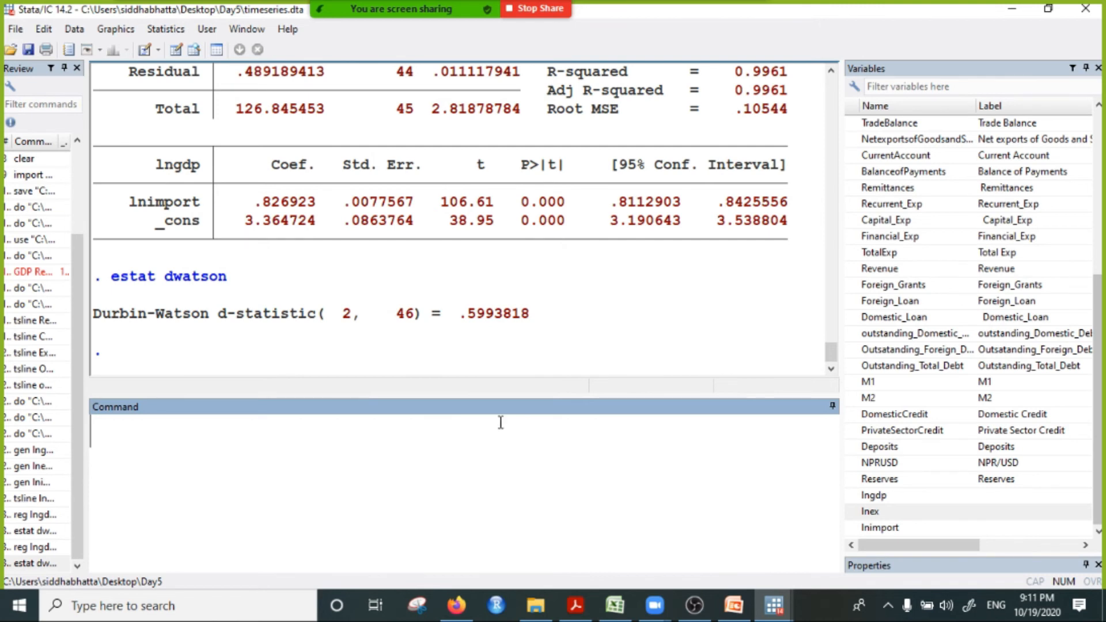
scroll(582, 304, up, 1)
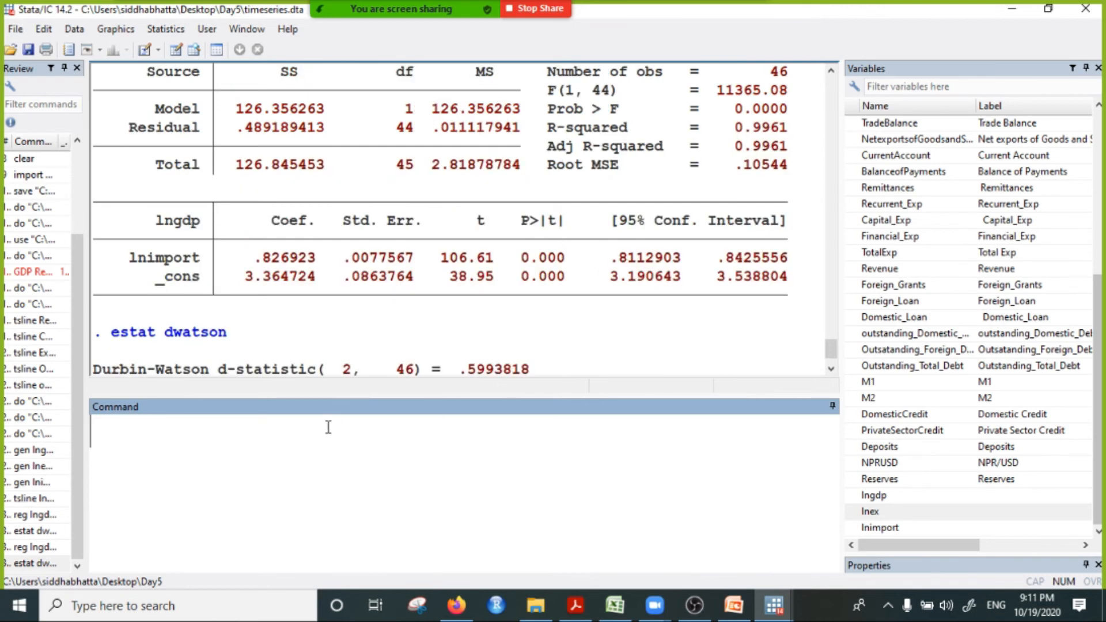
scroll(453, 281, up, 4)
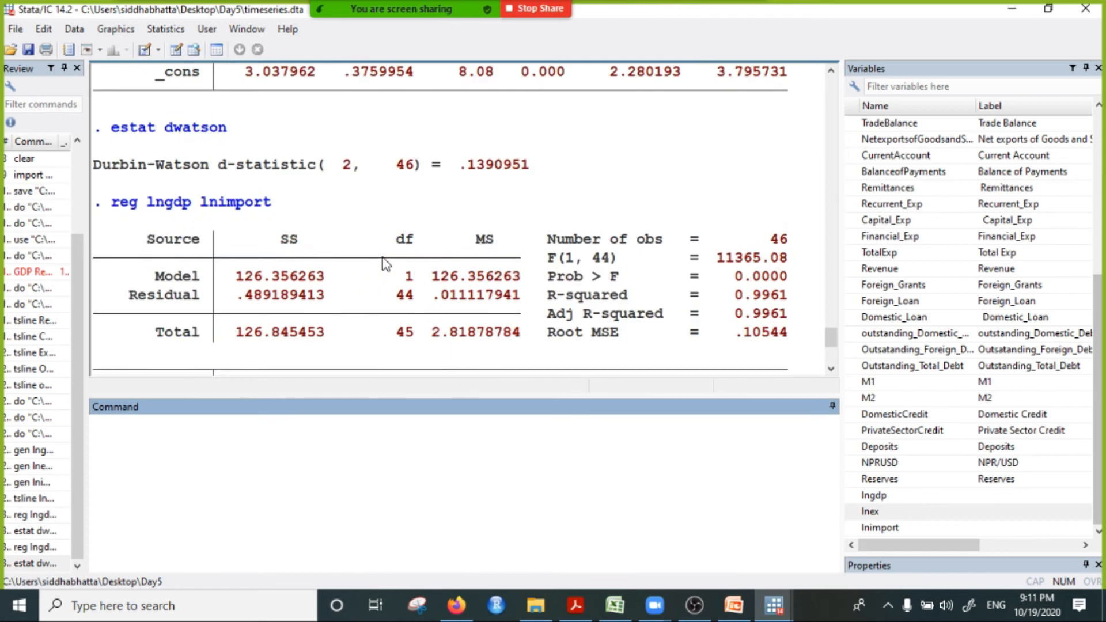
scroll(403, 277, down, 5)
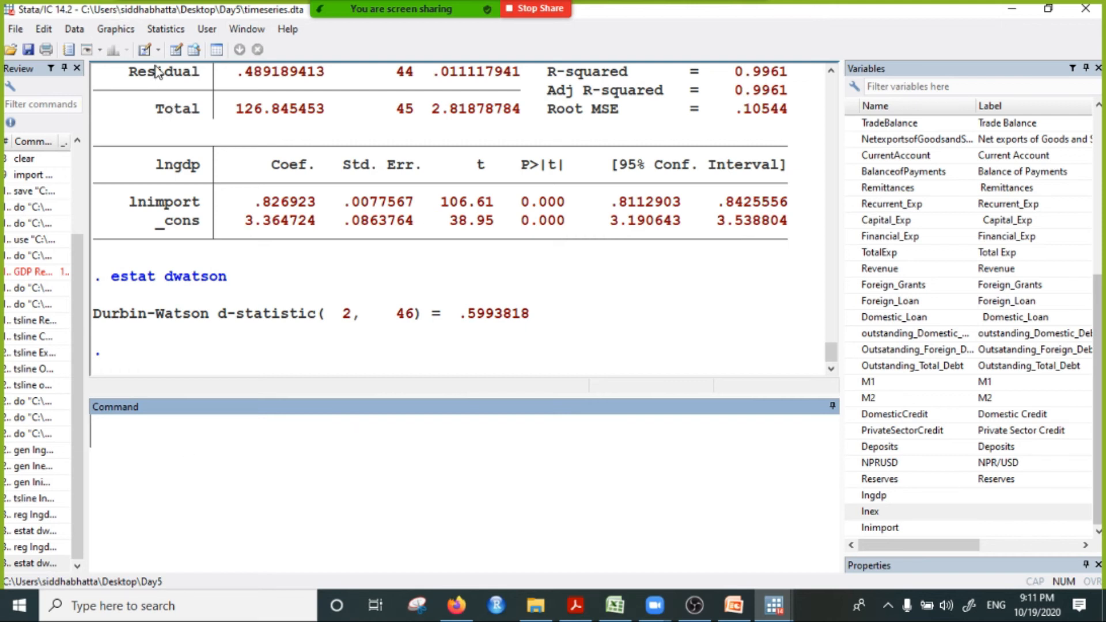
Step: Open the Postestimation Selector and expand its parameter-estimate tests and its specification, diagnostic, and goodness-of-fit analysis groups
click(165, 30)
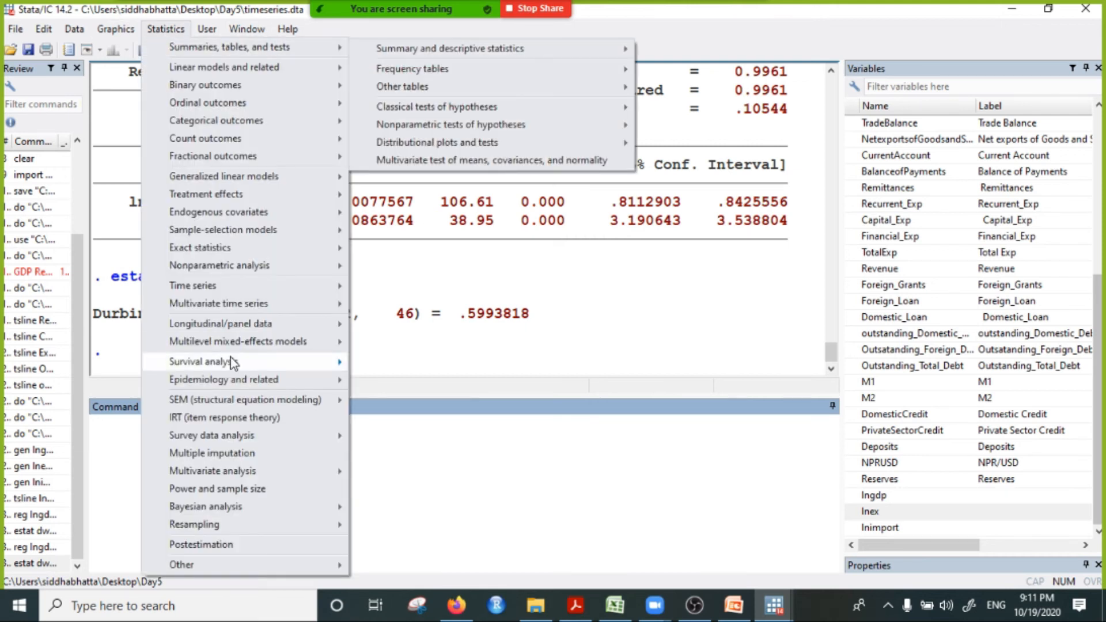
mouse_move(304, 327)
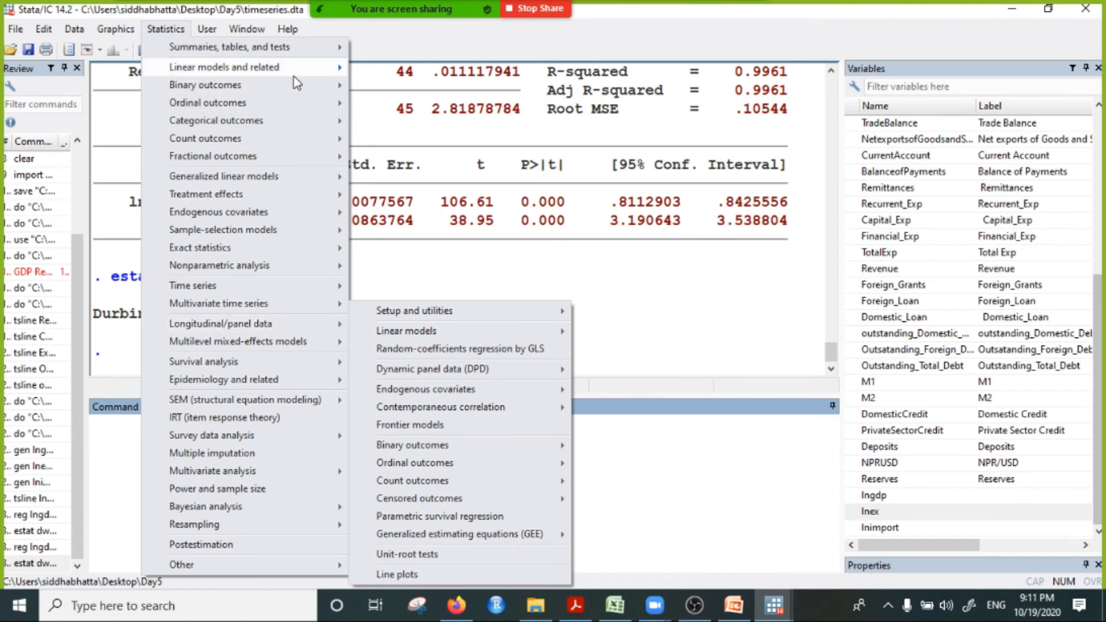
mouse_move(297, 80)
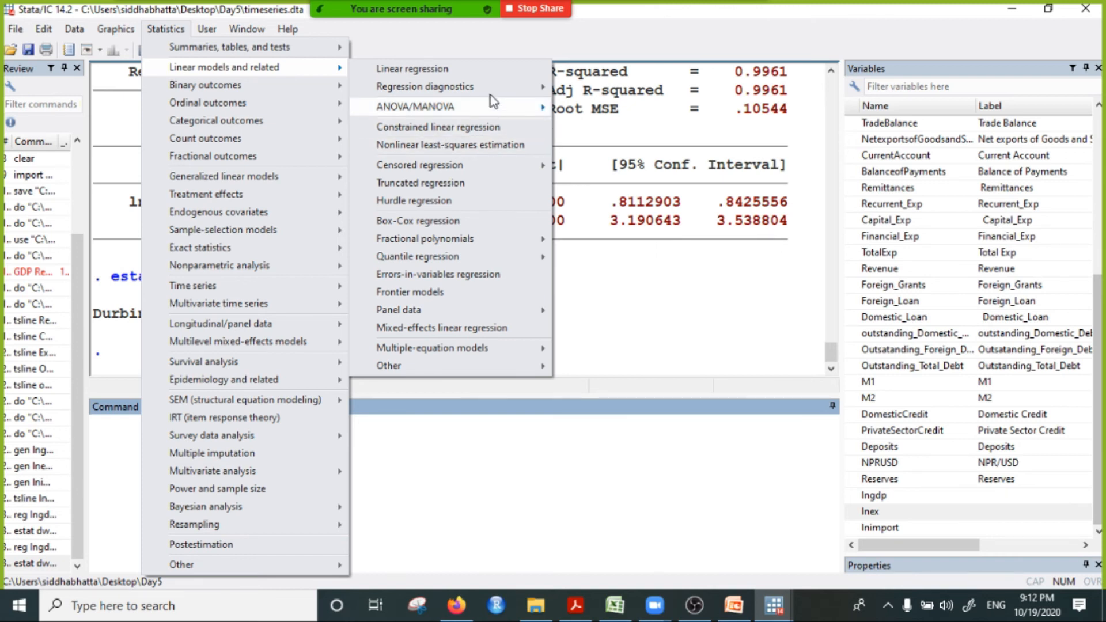
mouse_move(491, 97)
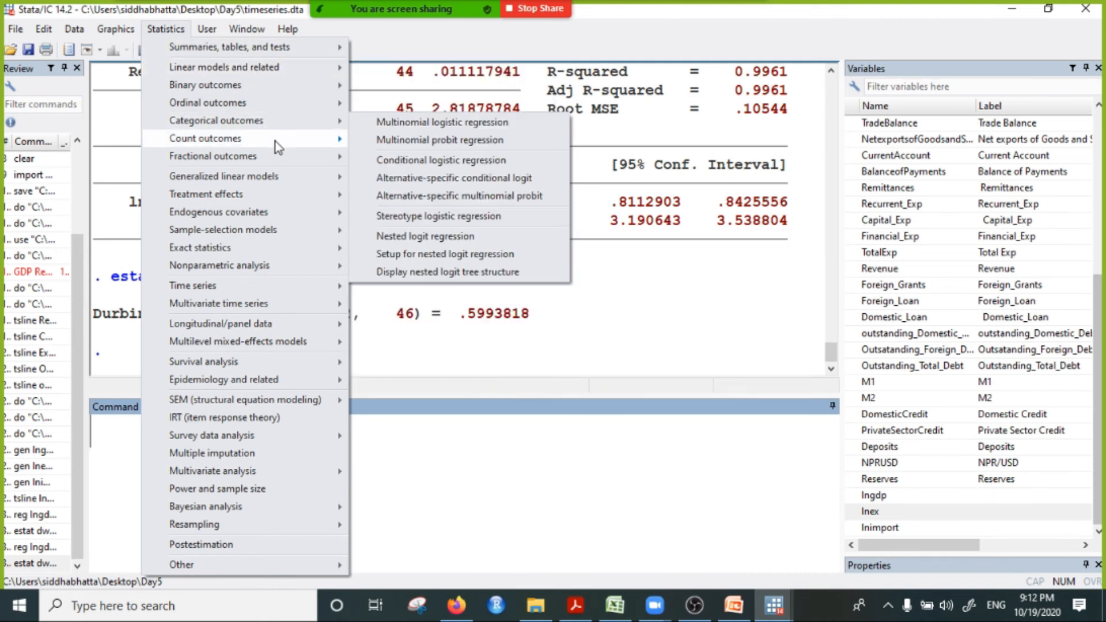
mouse_move(289, 199)
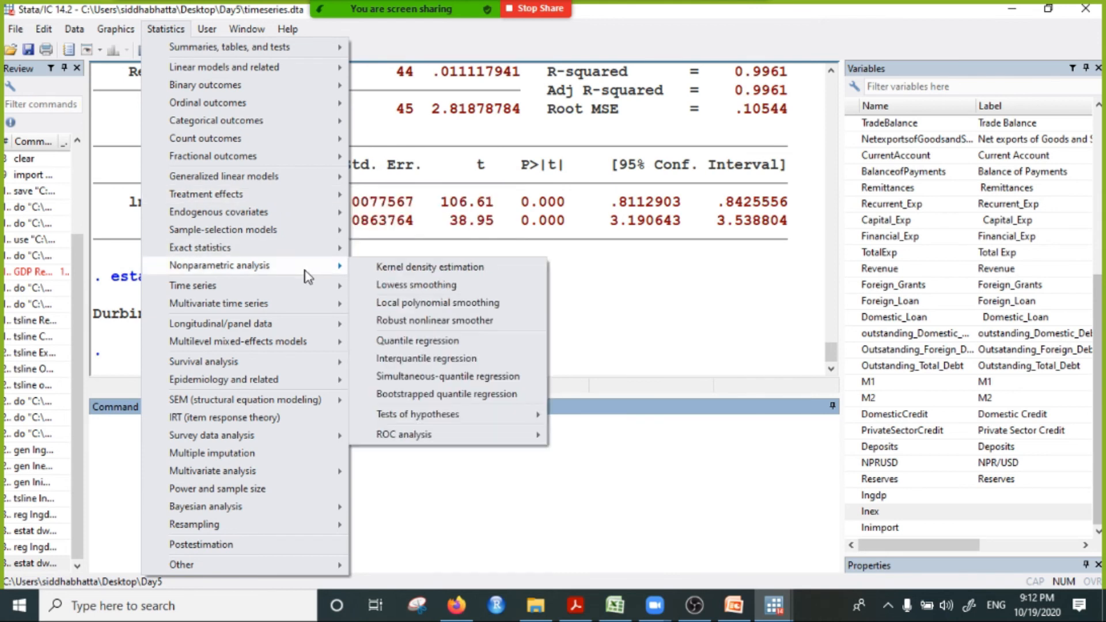
mouse_move(326, 382)
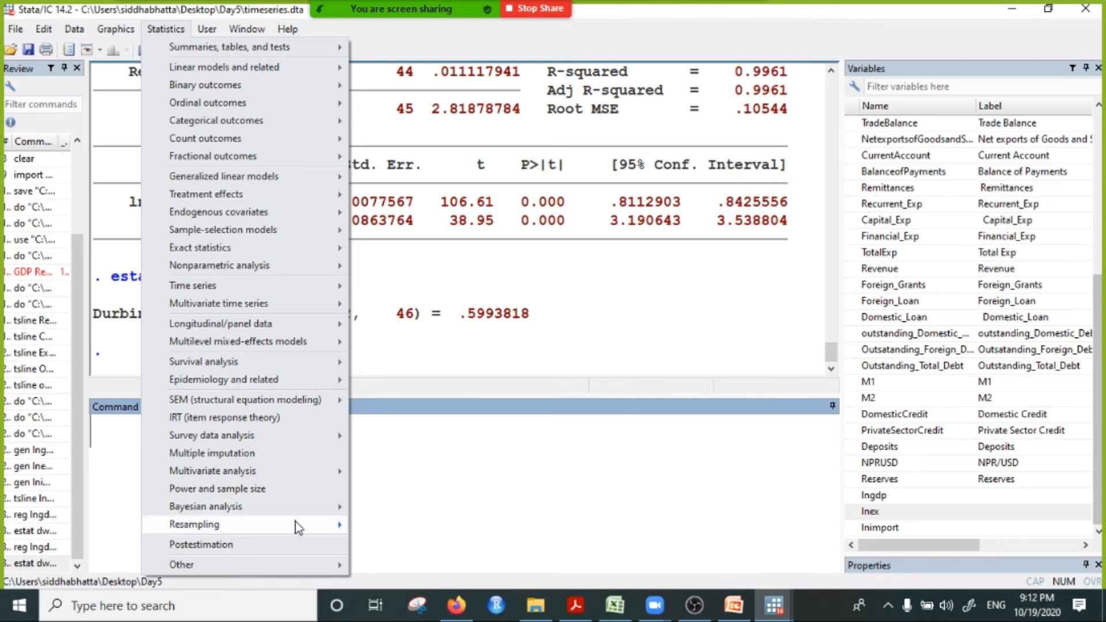
click(253, 549)
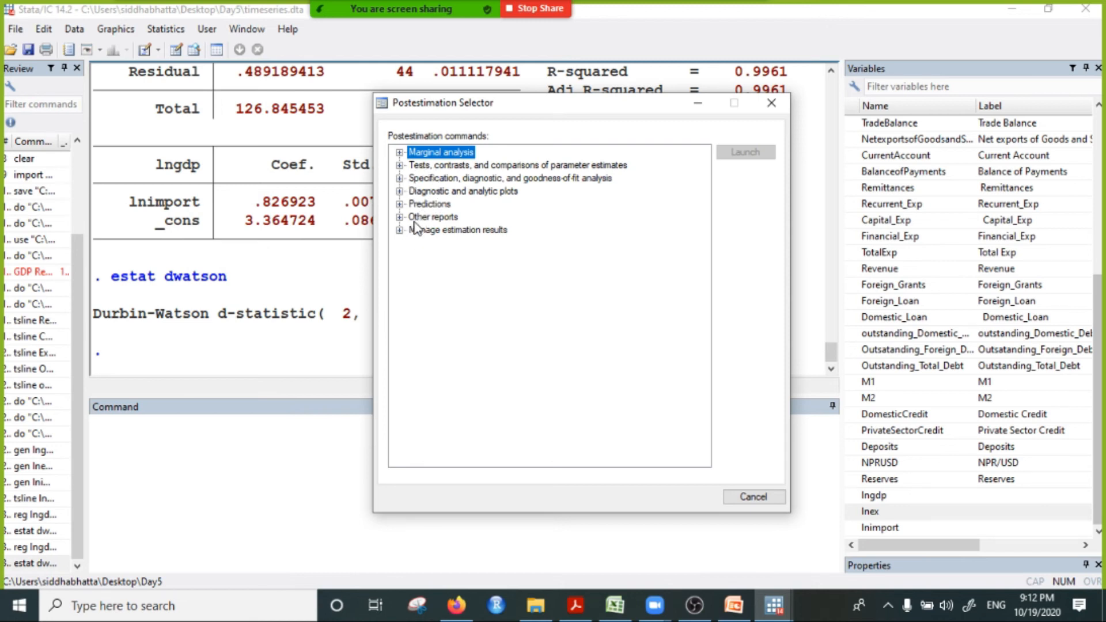
click(399, 165)
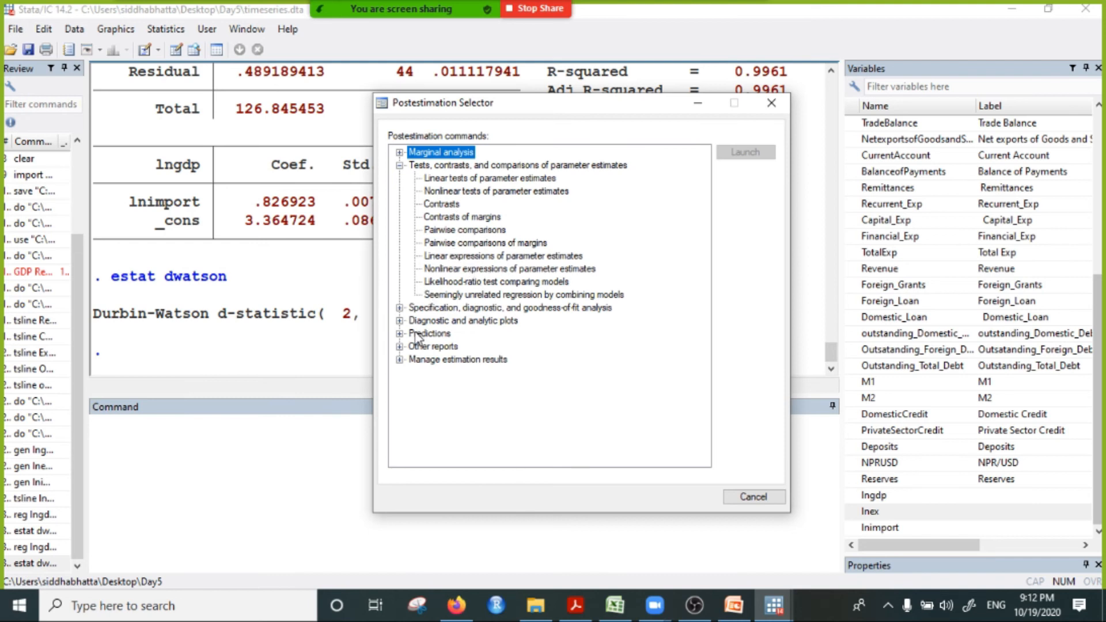
click(399, 308)
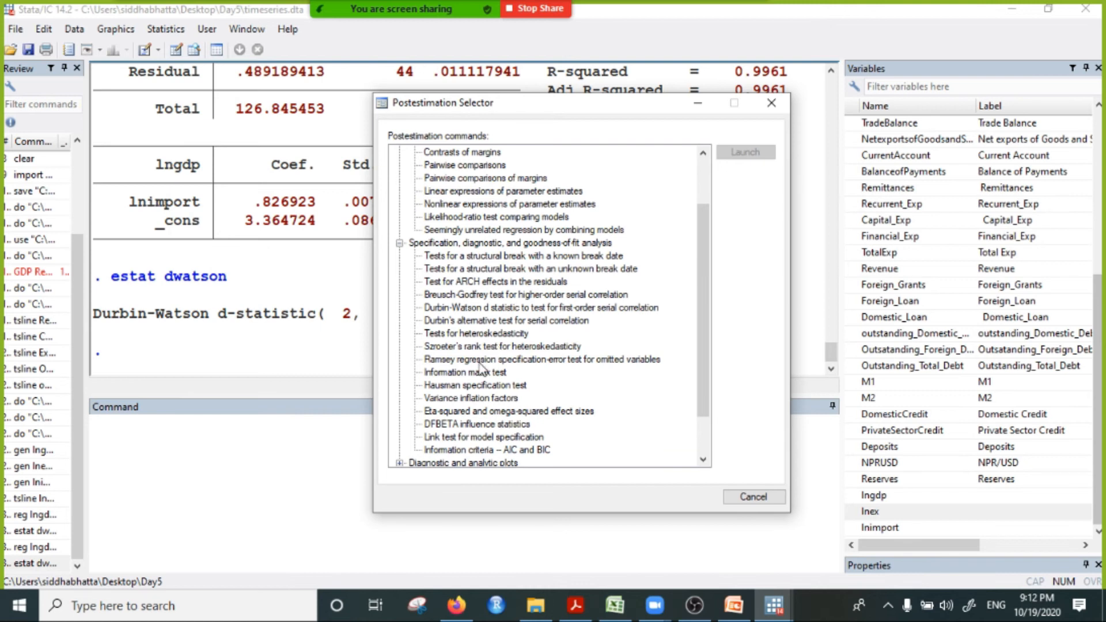
Step: Point out the Durbin-Watson, Breusch-Godfrey and Durbin's alternative serial correlation tests among the postestimation commands
click(448, 313)
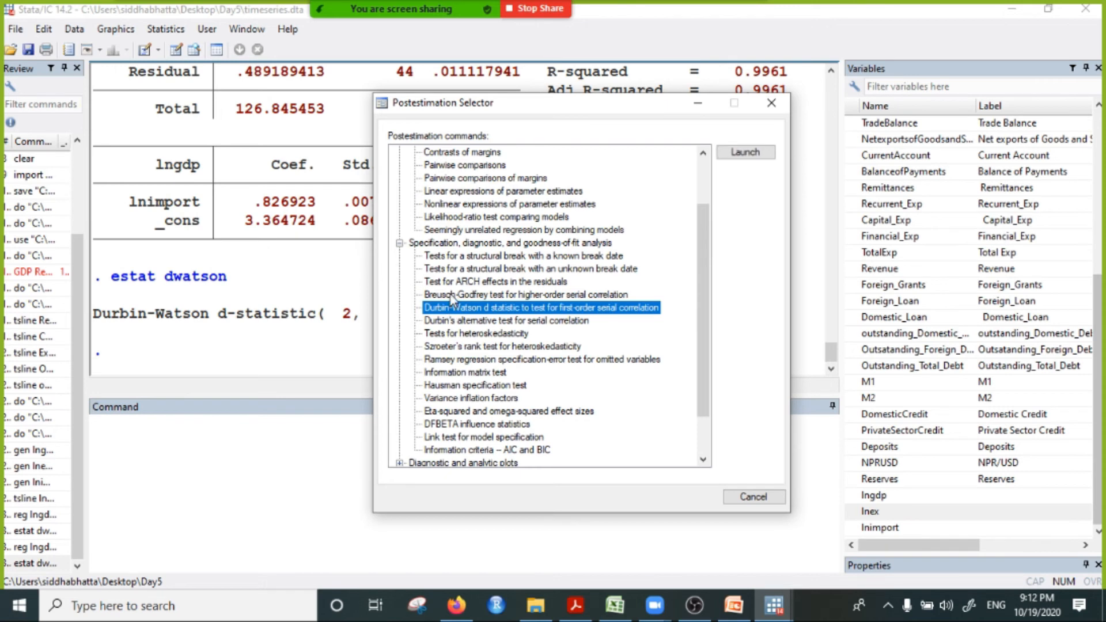
click(450, 295)
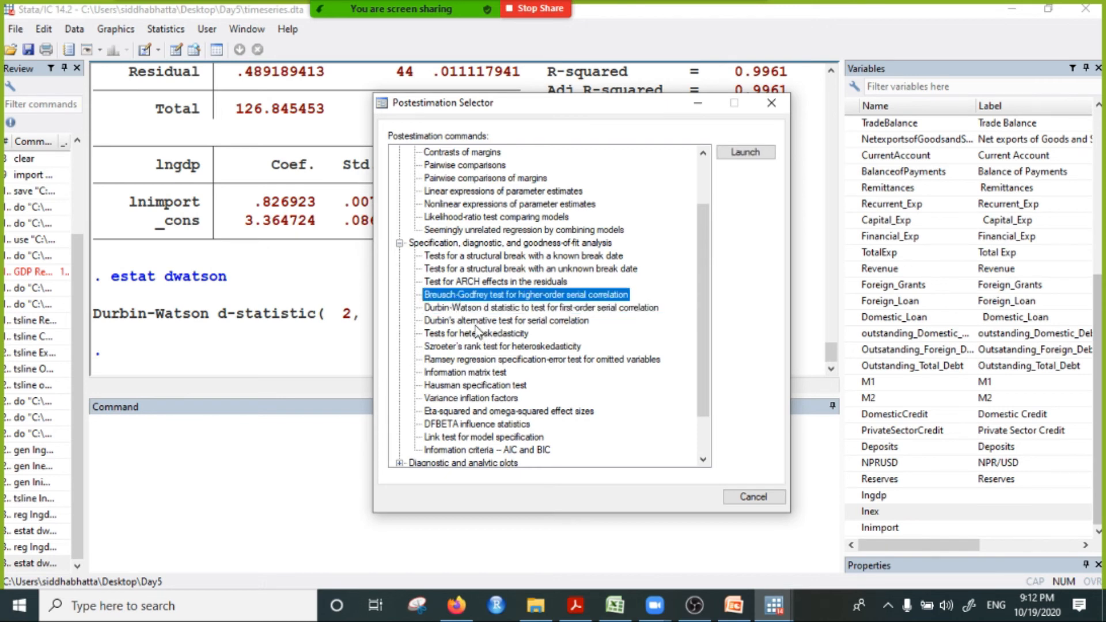
click(474, 321)
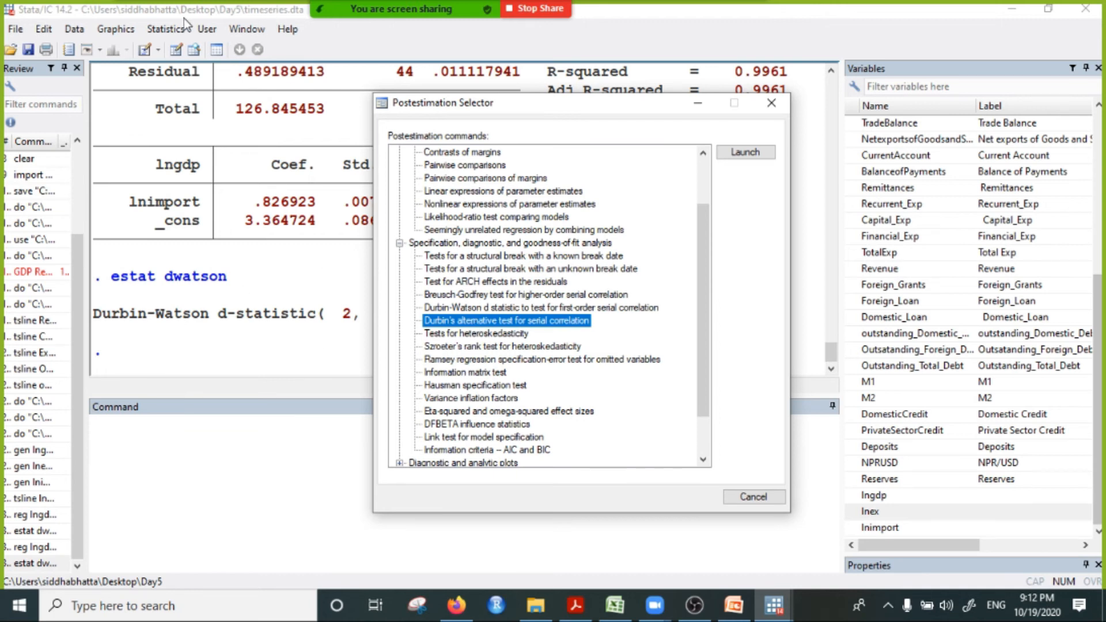
Step: Reopen the Postestimation Selector, run the Breusch-Godfrey test for higher-order serial correlation with default options, and close the selector
click(165, 30)
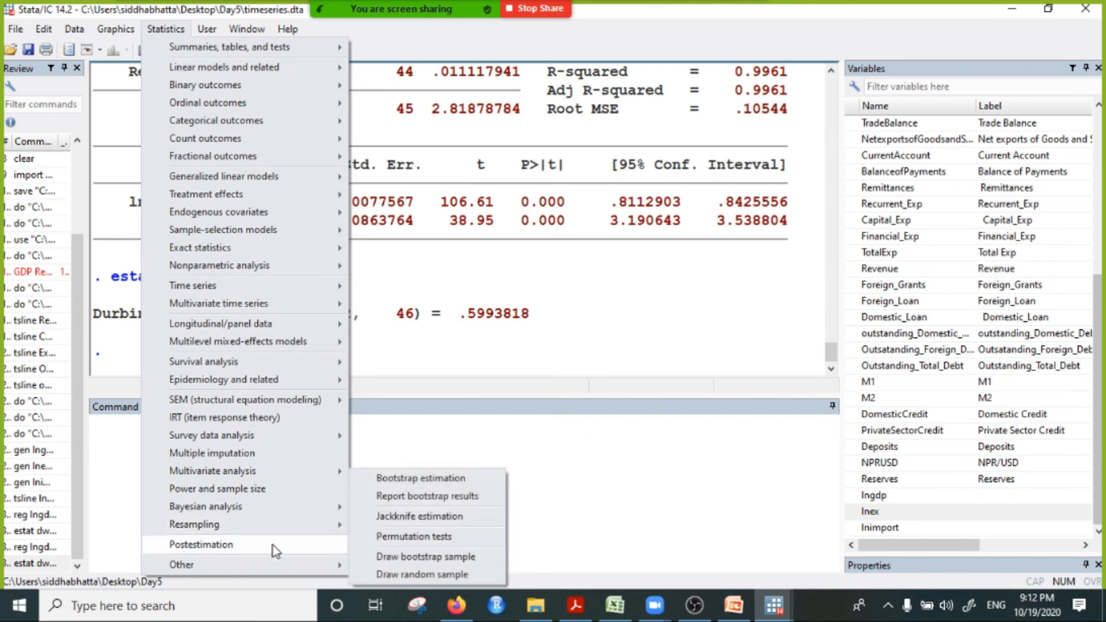
click(602, 304)
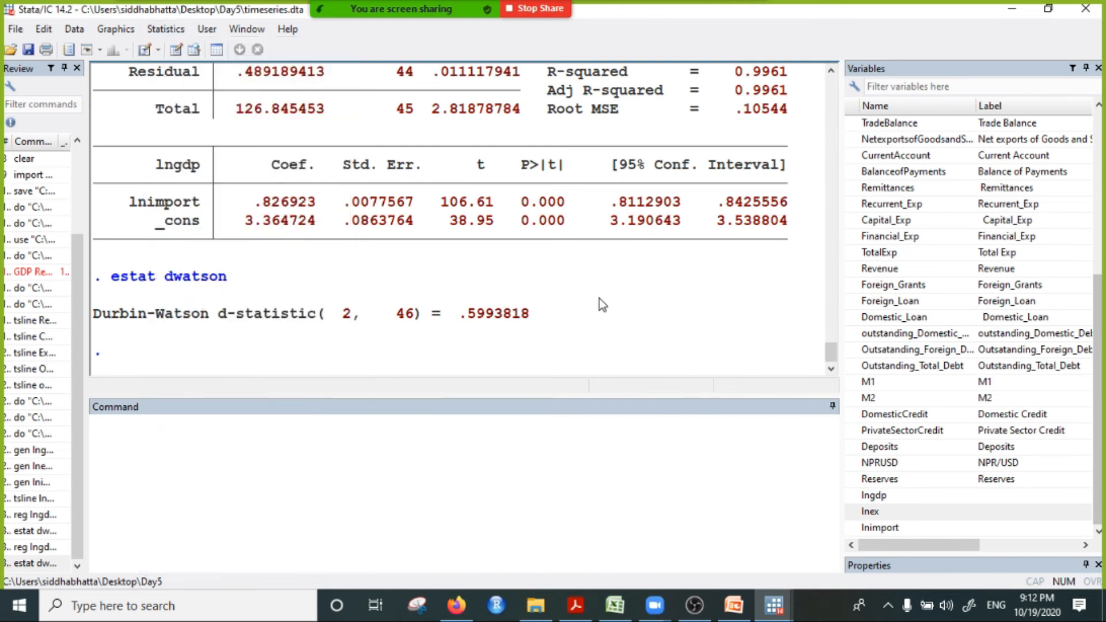
click(166, 29)
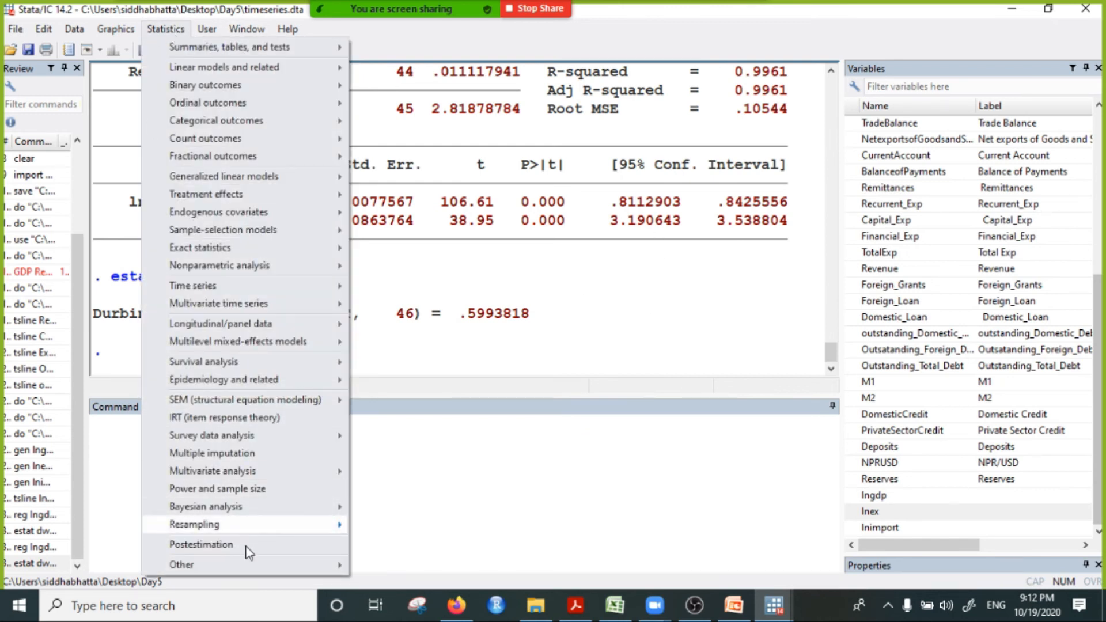
click(314, 546)
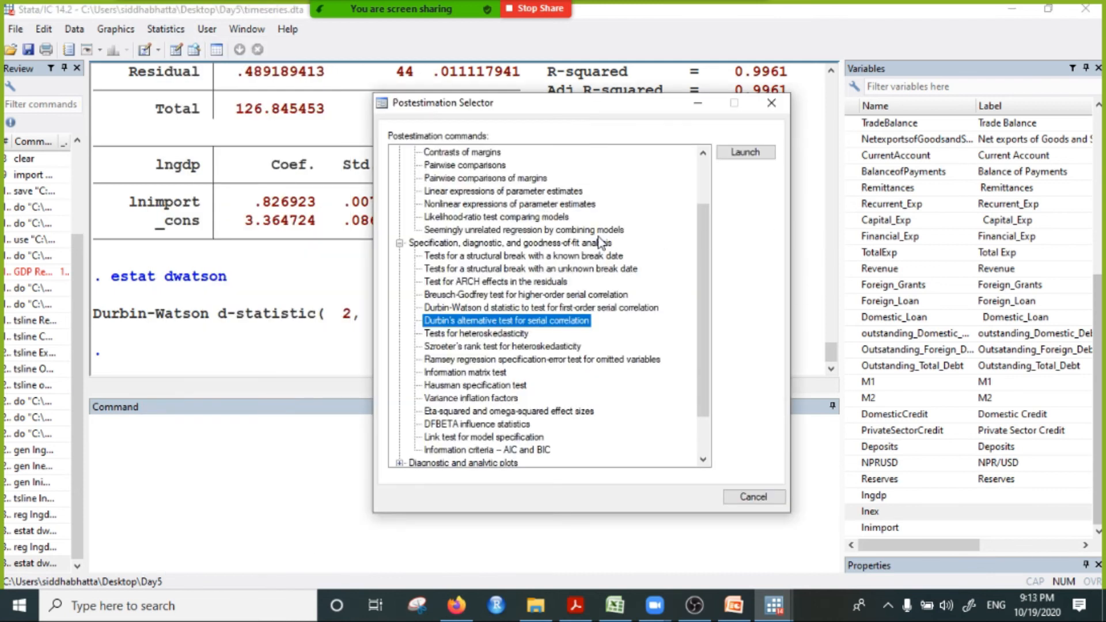
click(488, 293)
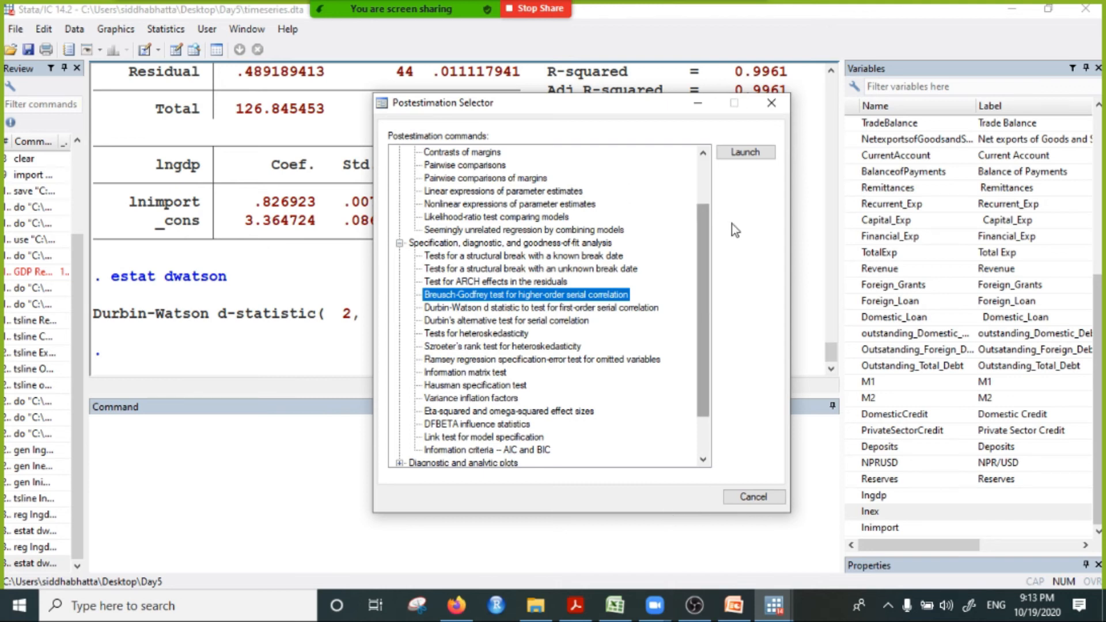
click(745, 152)
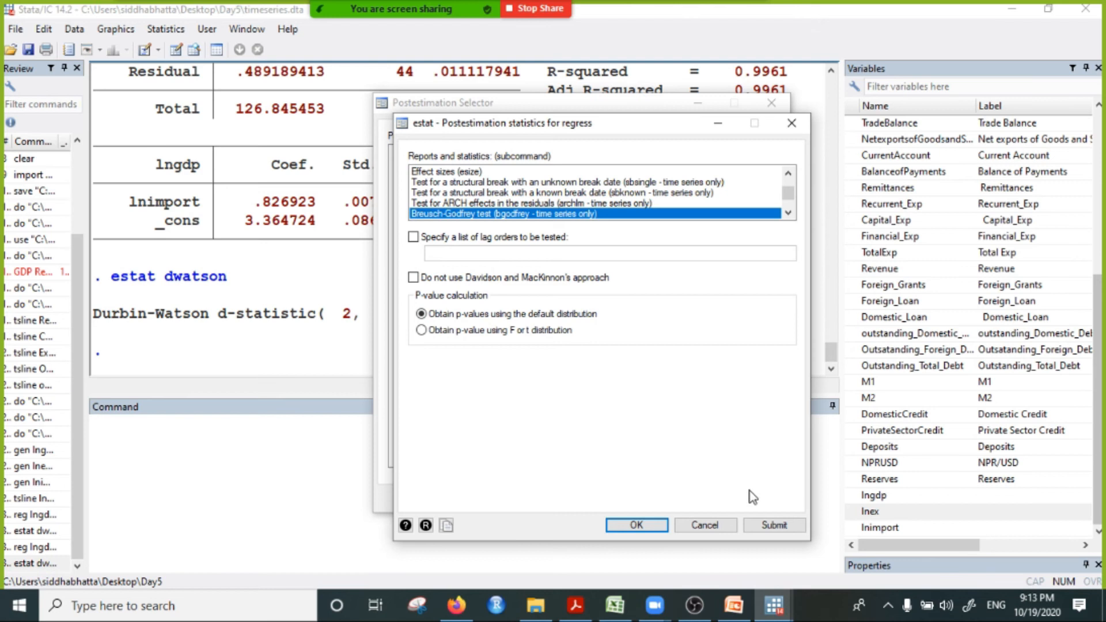
click(638, 528)
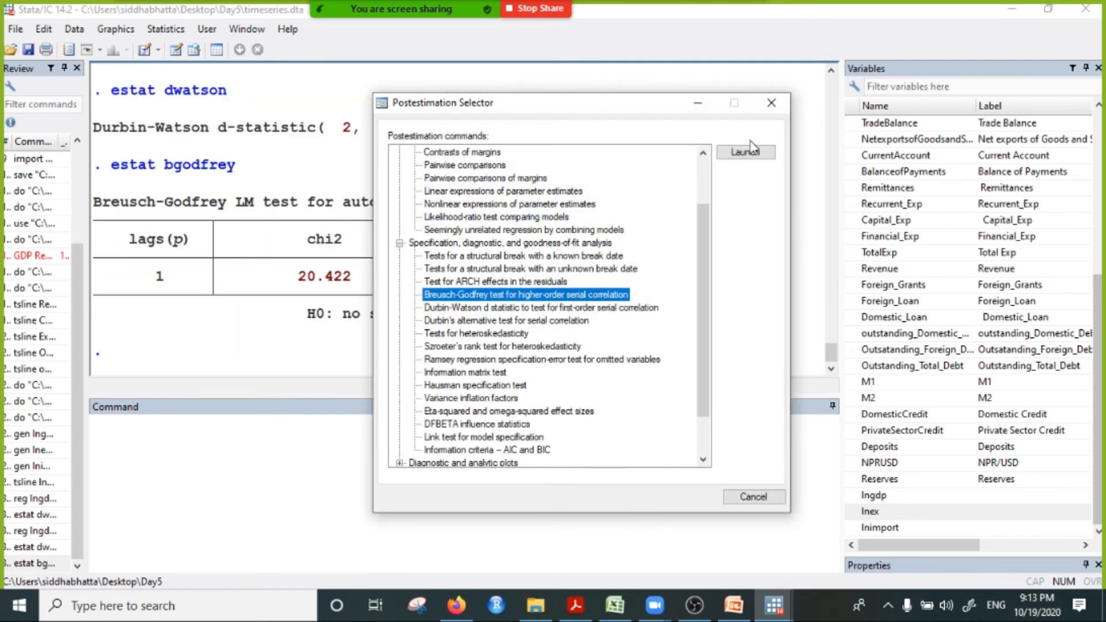
click(772, 104)
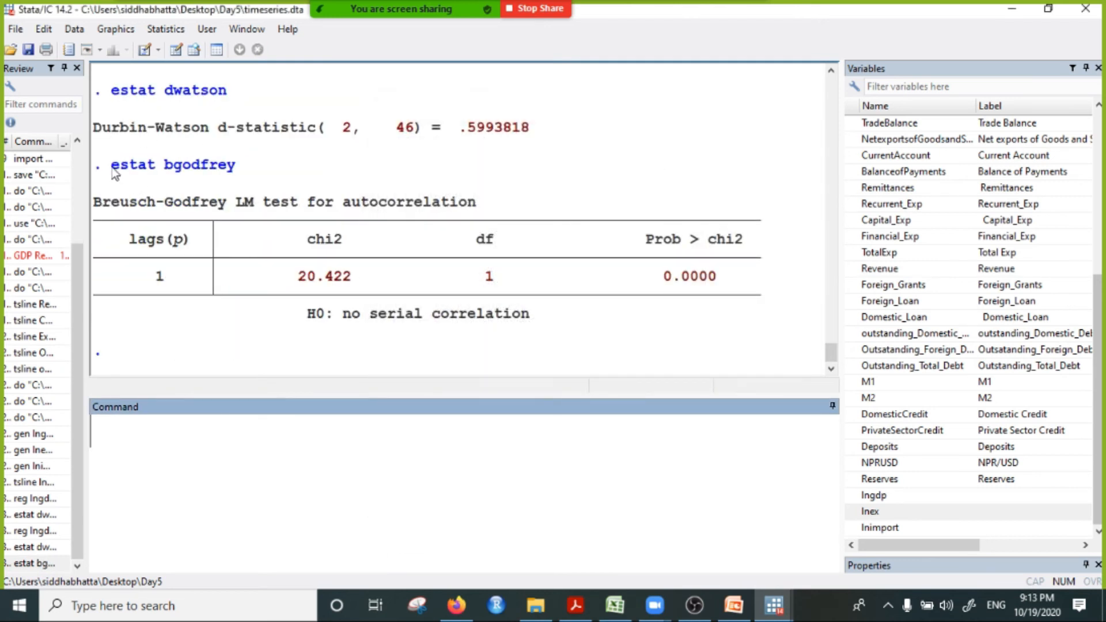
Step: Run the Breusch-Godfrey test again with estat bgodfrey entered as a command, and review its output
drag(111, 166, 271, 176)
right_click(161, 160)
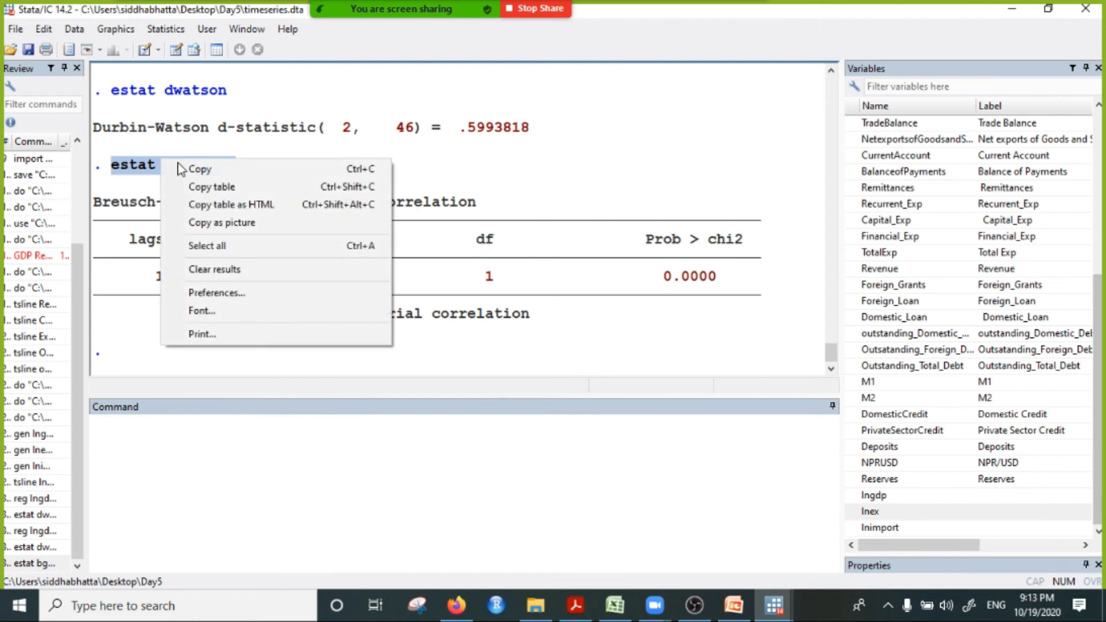
click(213, 169)
click(162, 435)
text(estat b)
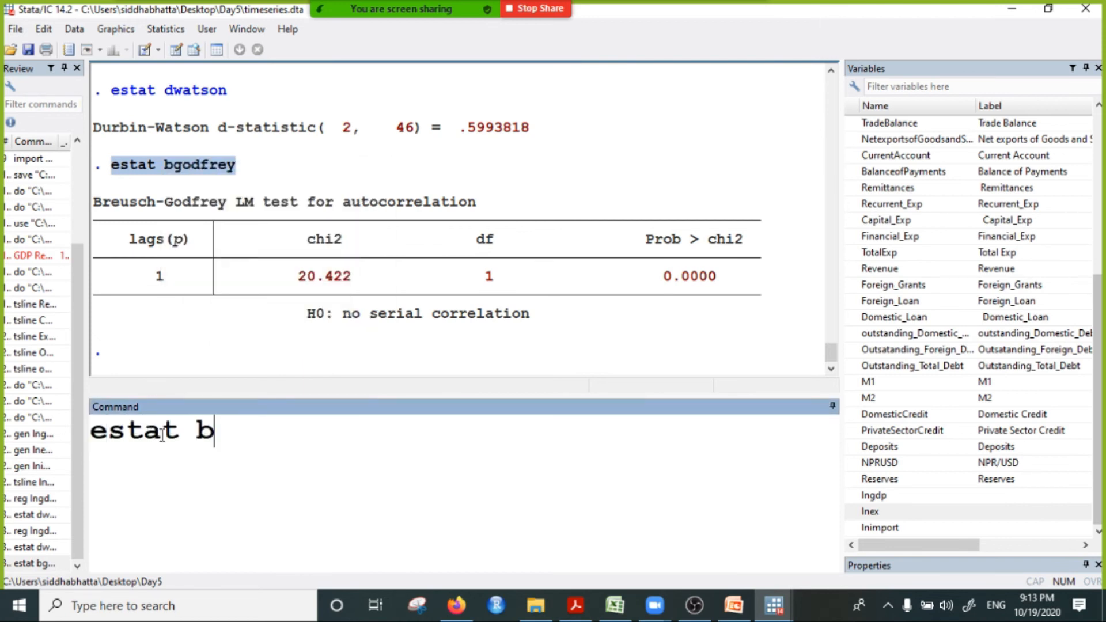
text(godfrey)
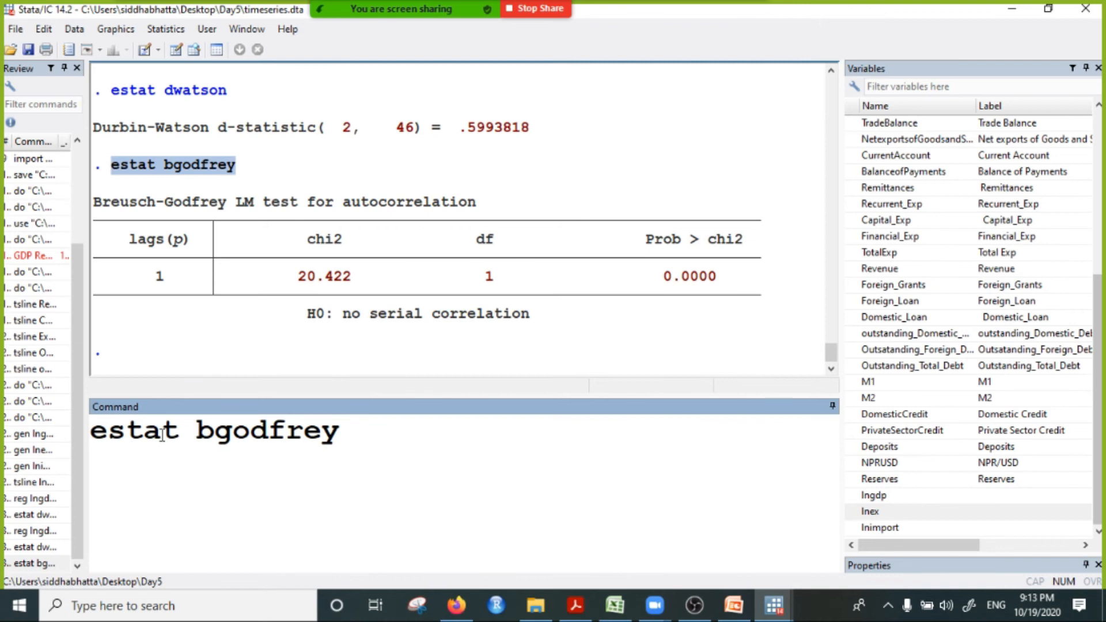
key(Return)
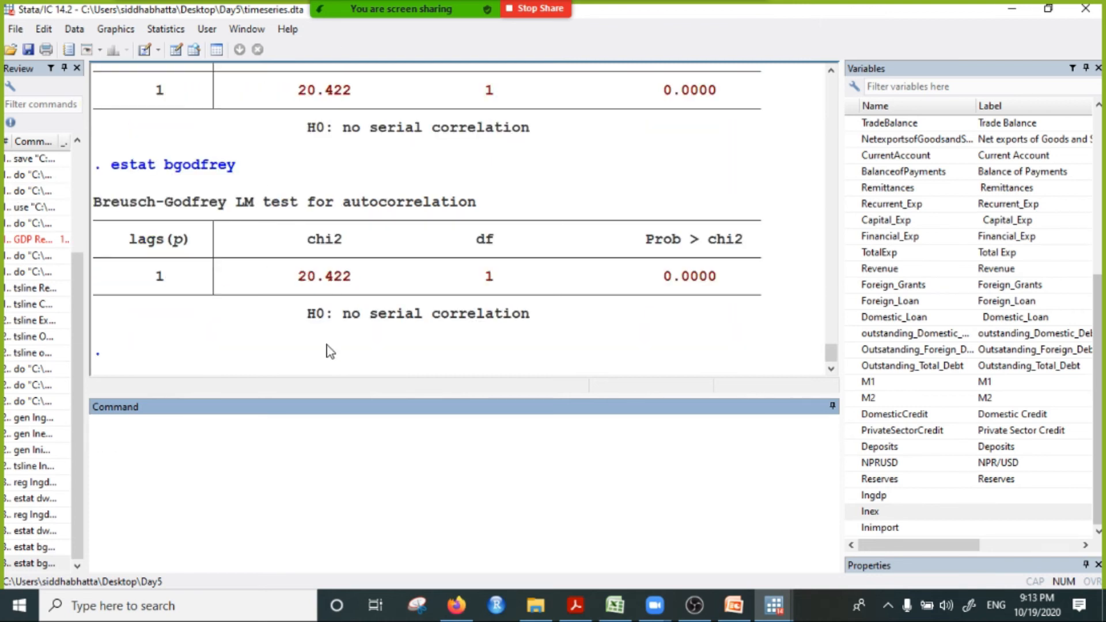
scroll(320, 336, up, 1)
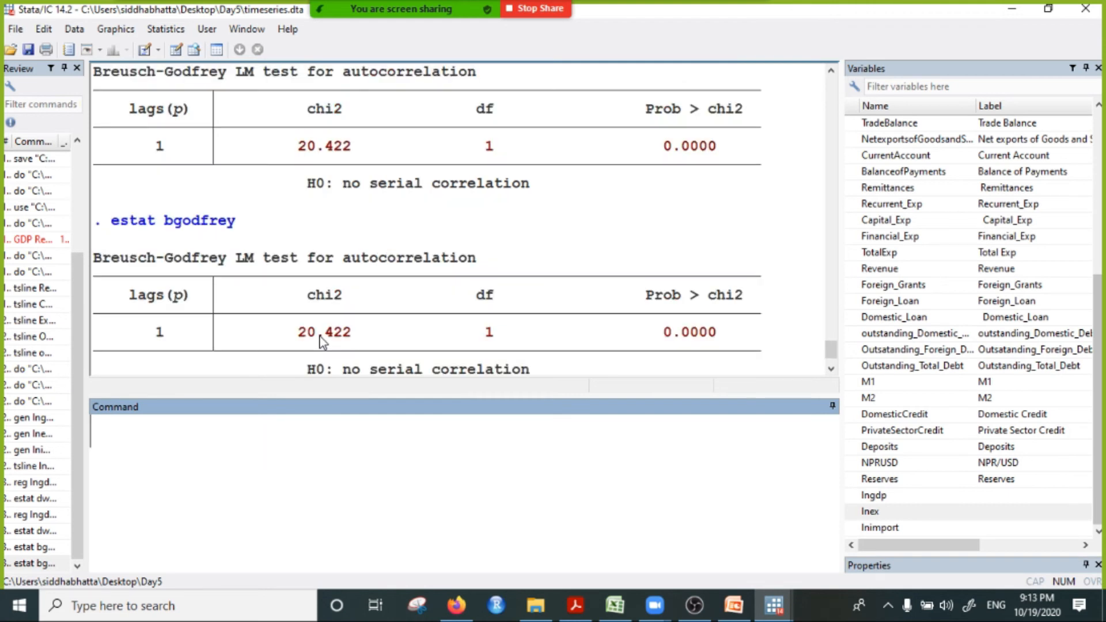
scroll(319, 336, up, 1)
scroll(326, 318, down, 2)
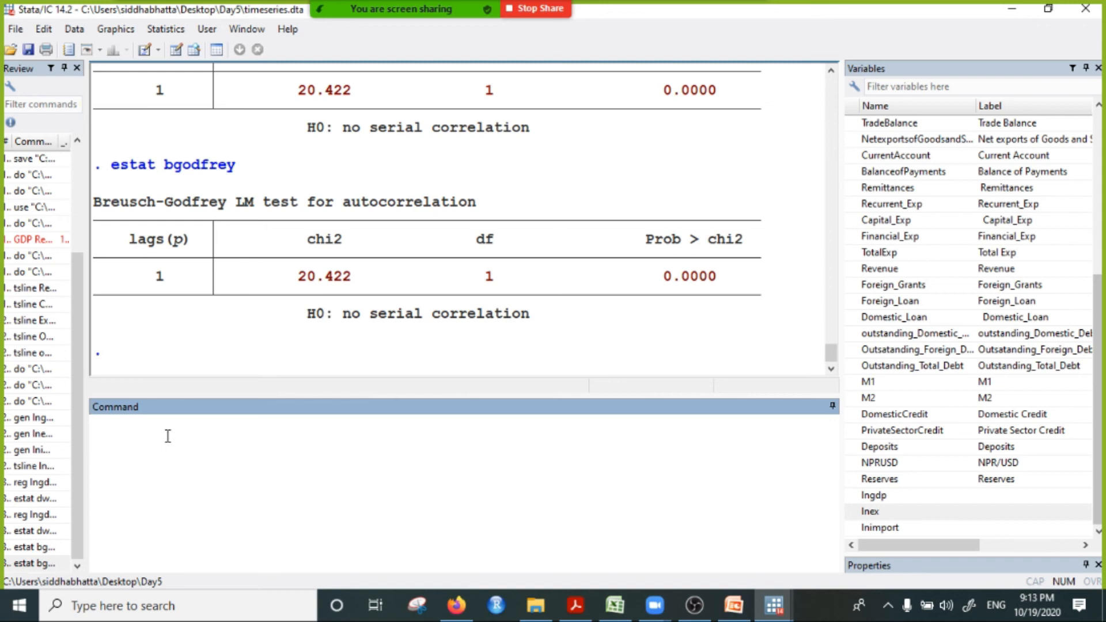
Step: Try to run the Breusch-Godfrey test with two lags as estat bgodfrey lags(2), without a comma
key(Page_Up)
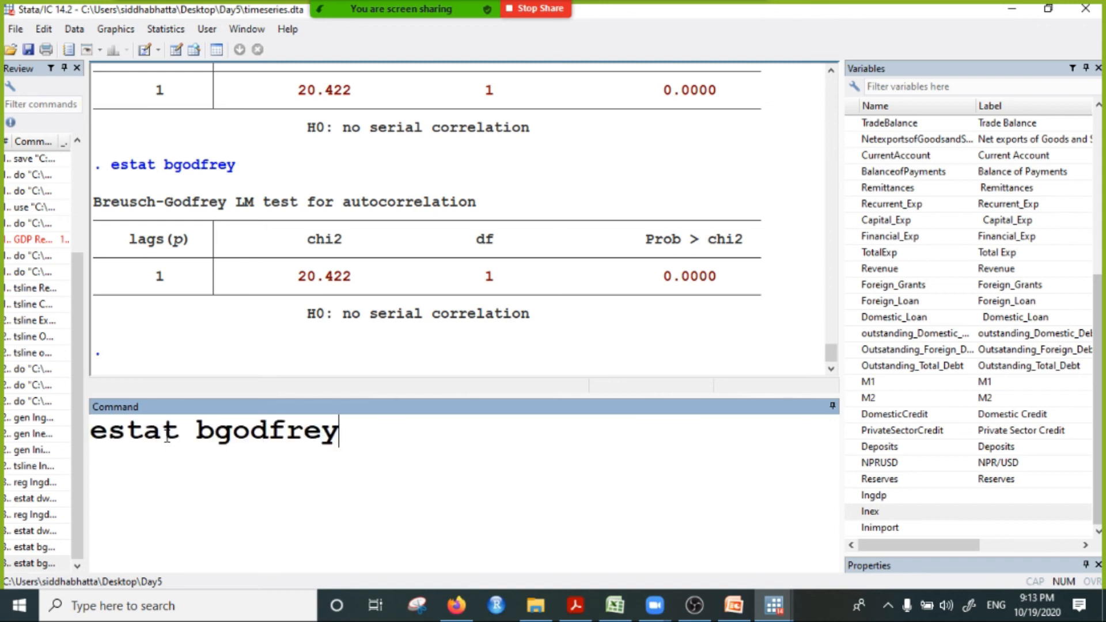
text(lag)
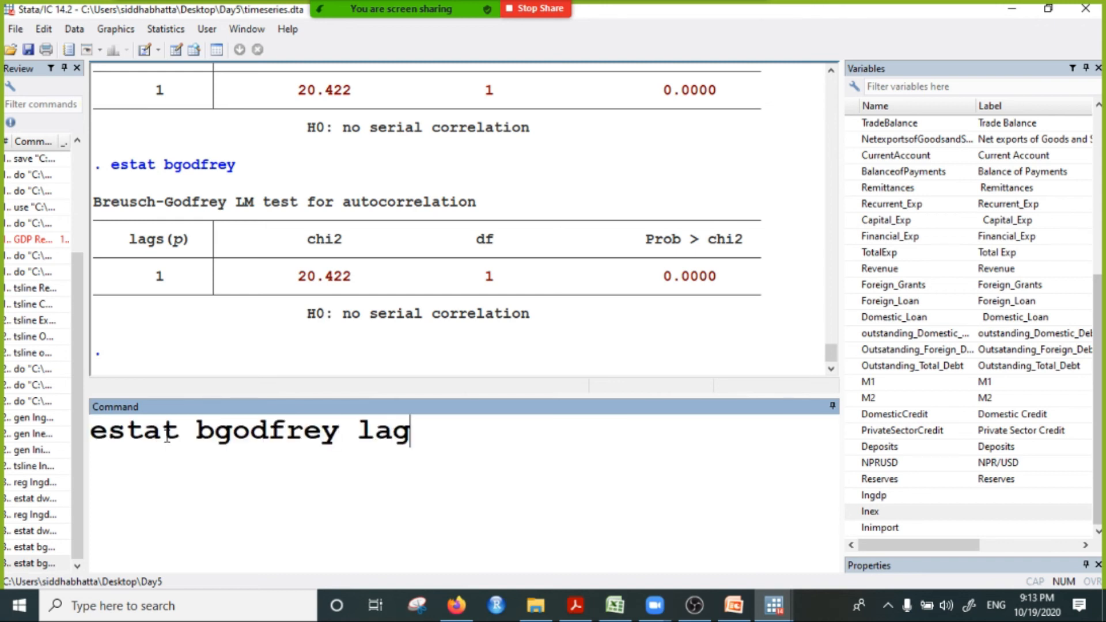
text(s(2))
key(Return)
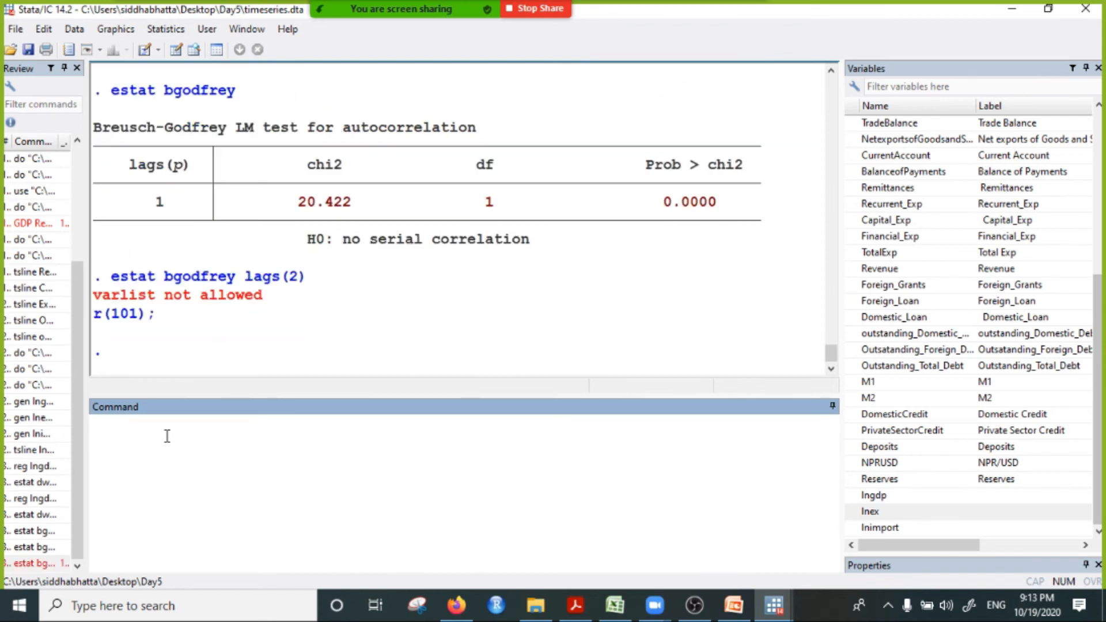
Step: Reuse the failed command with a comma inserted before the option, running estat bgodfrey, lags(2)
drag(111, 277, 306, 277)
right_click(210, 276)
click(236, 284)
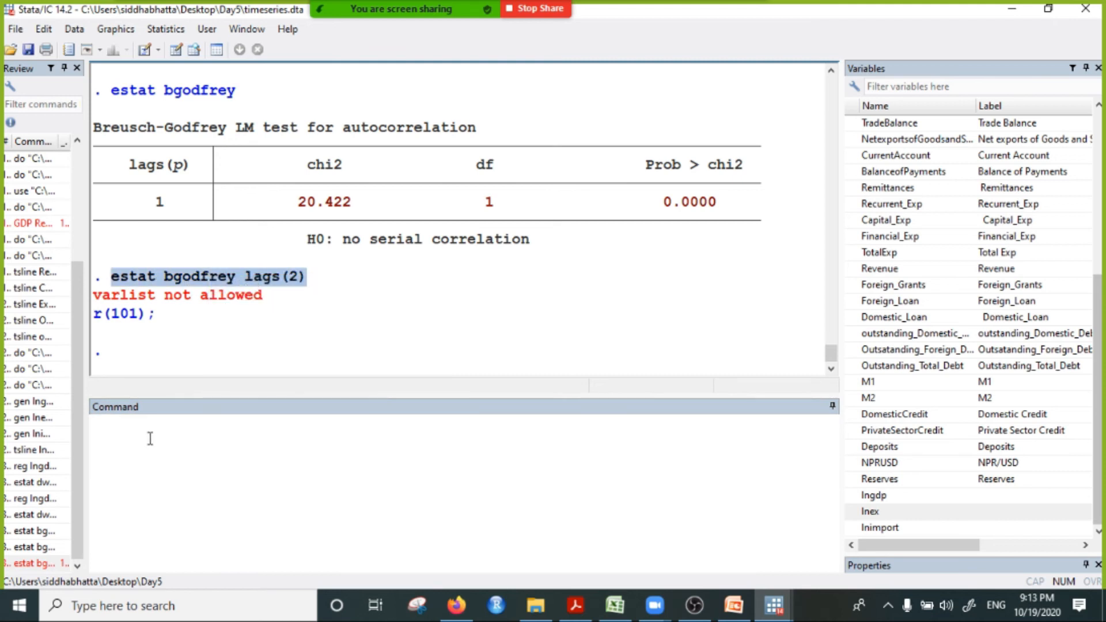
click(150, 439)
key(ctrl+v)
click(340, 439)
text(,)
click(537, 429)
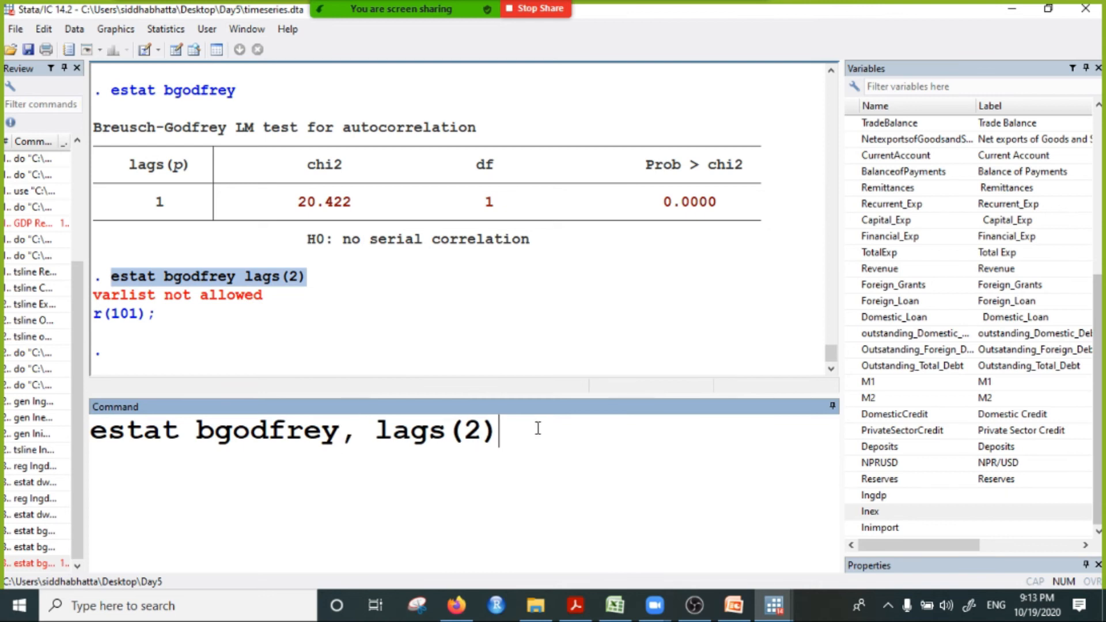
key(Return)
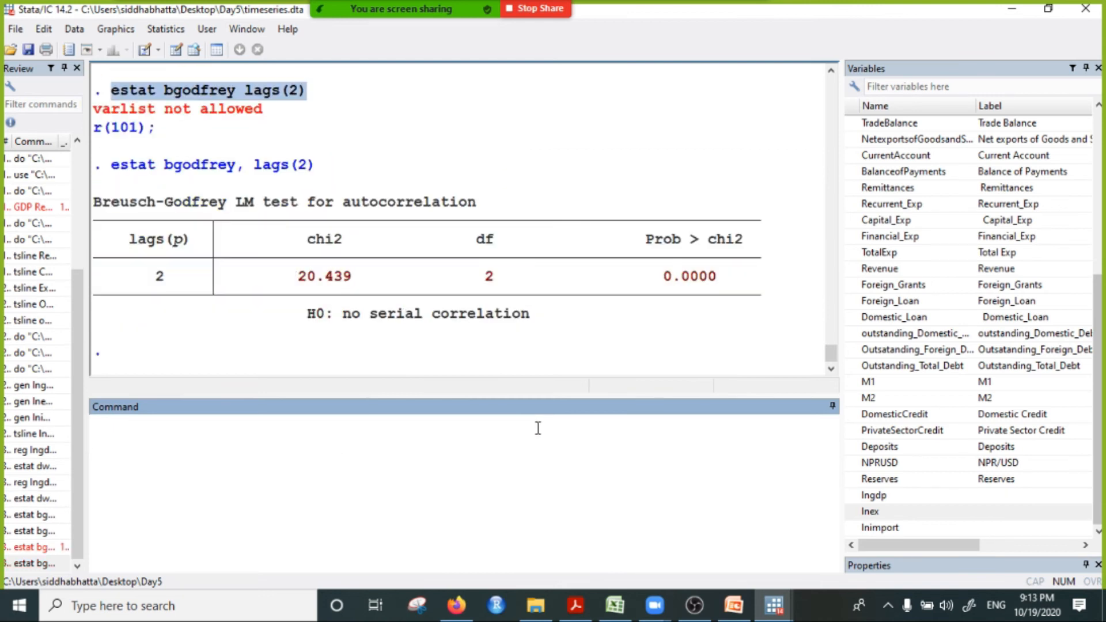
Step: Reuse the two-lag command with the lag order changed to 4, running estat bgodfrey, lags(4)
drag(110, 167, 314, 167)
right_click(285, 167)
click(305, 173)
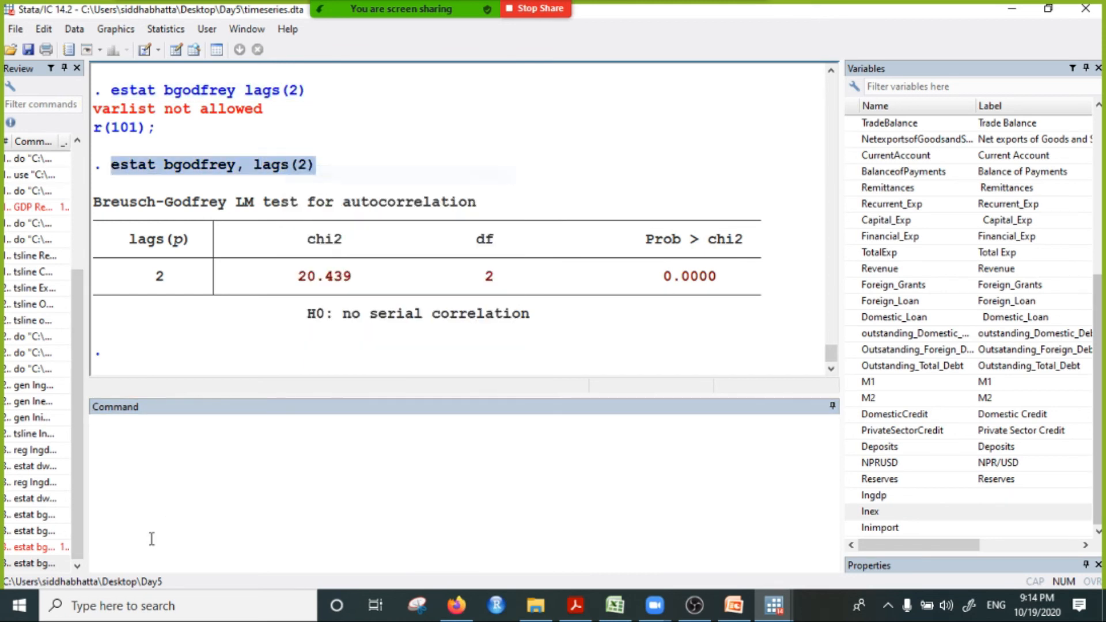
click(143, 447)
key(ctrl+v)
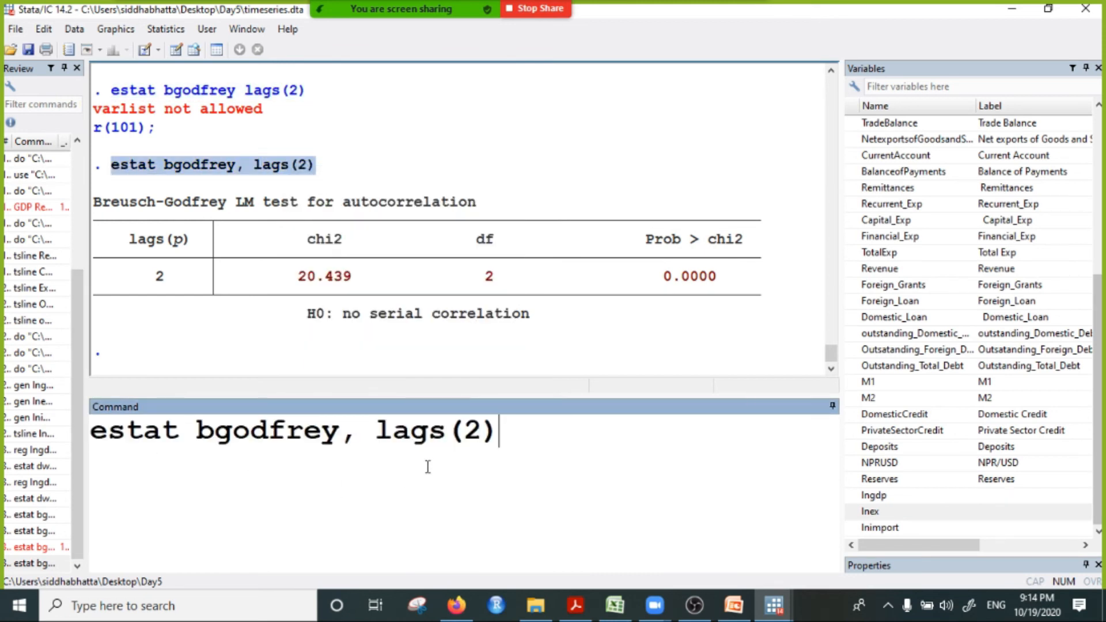
click(481, 432)
key(BackSpace)
text(4)
click(539, 428)
key(Return)
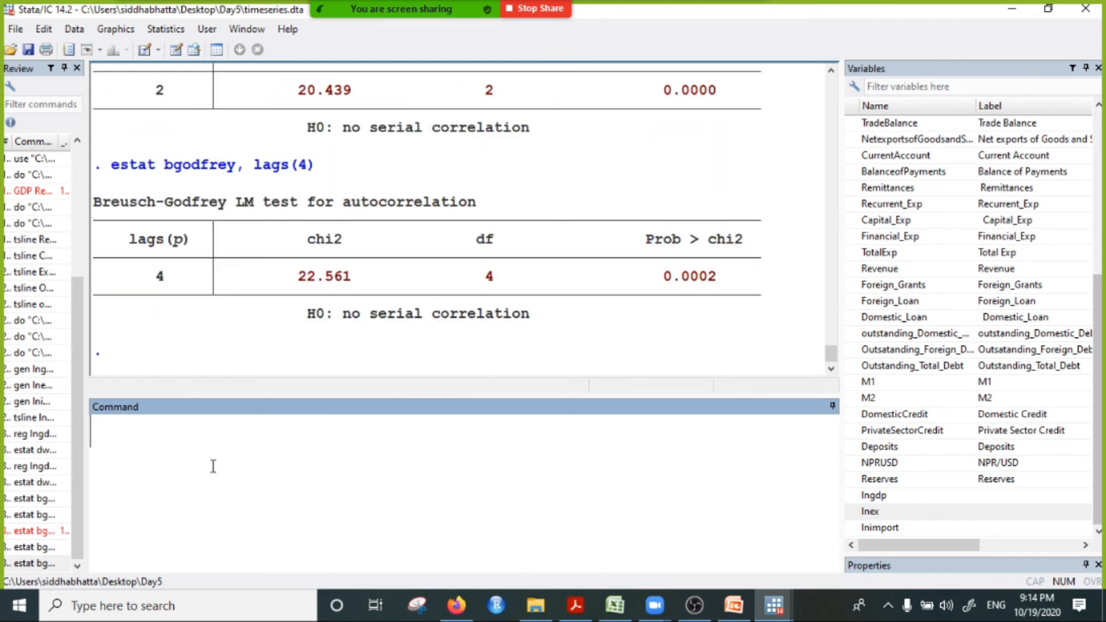
Step: Recall the earlier two-lag command, remove its lags option and run plain estat bgodfrey
key(Page_Up)
key(Page_Up)
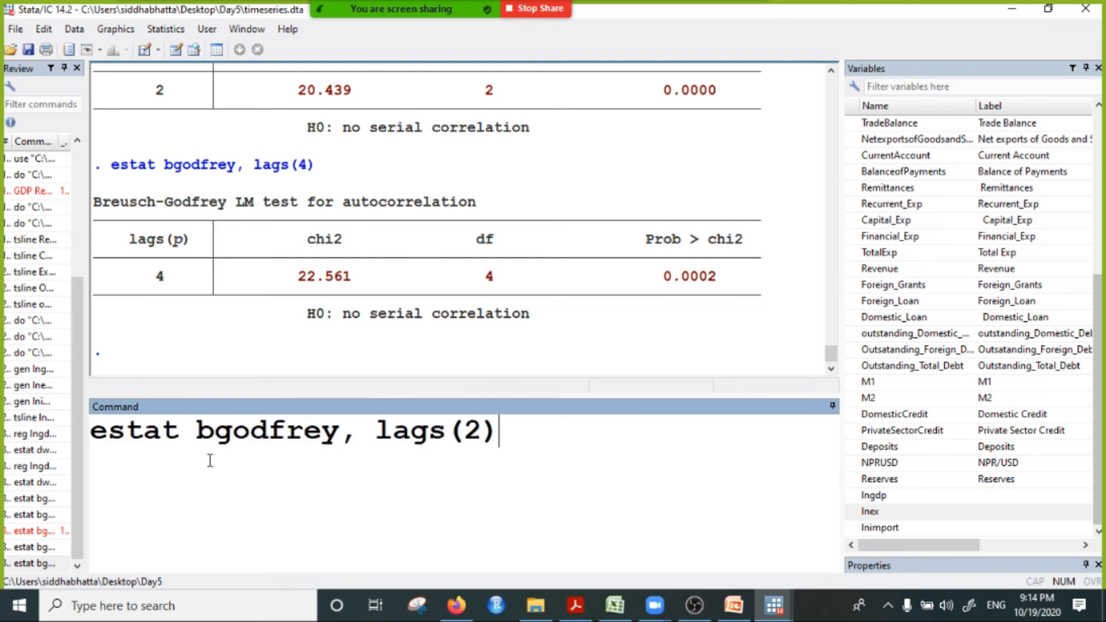
key(BackSpace)
key(BackSpace)
key(BackSpace)
key(BackSpace)
key(BackSpace)
key(BackSpace)
key(BackSpace)
key(BackSpace)
key(BackSpace)
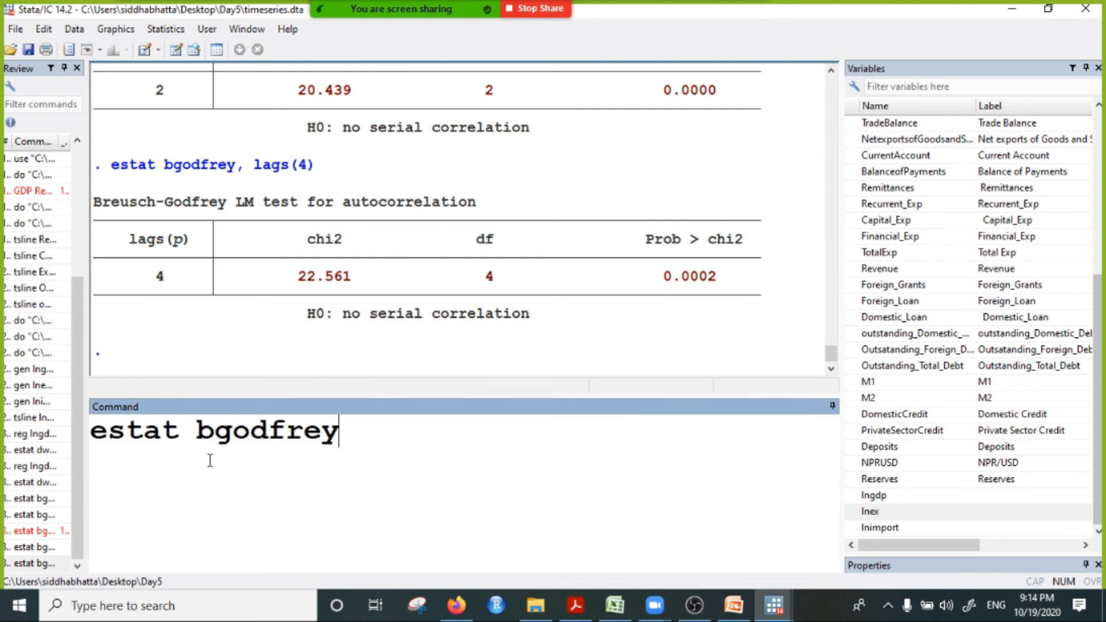
key(Return)
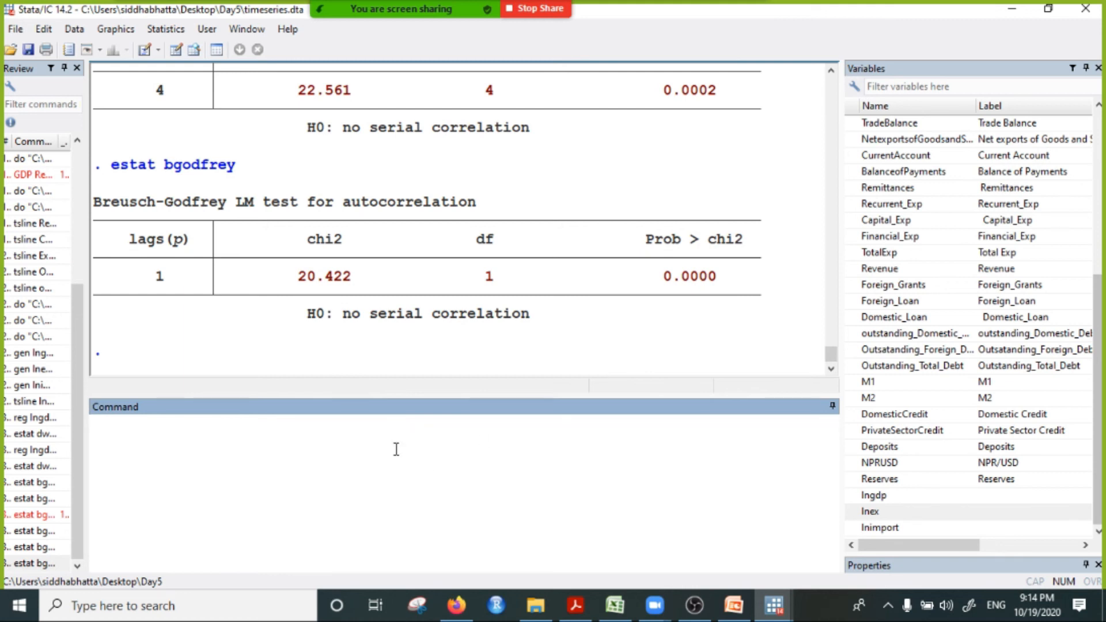
Step: Write the note "If prob<0.05, there is autocorrelation." on the command line without executing it
text(If prob<0.)
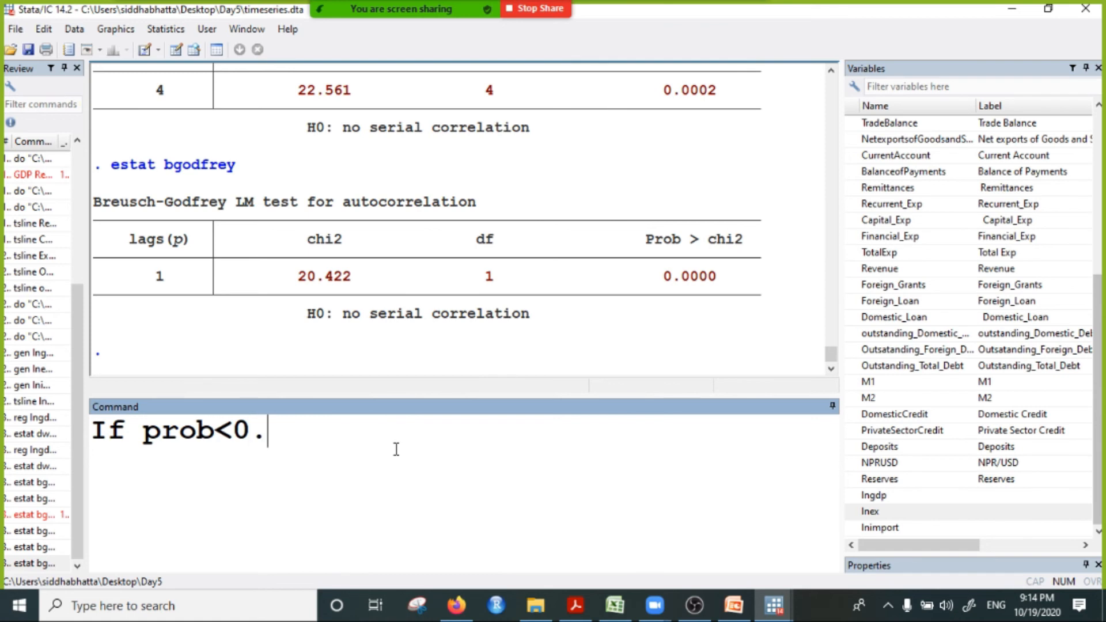
text(05, tere)
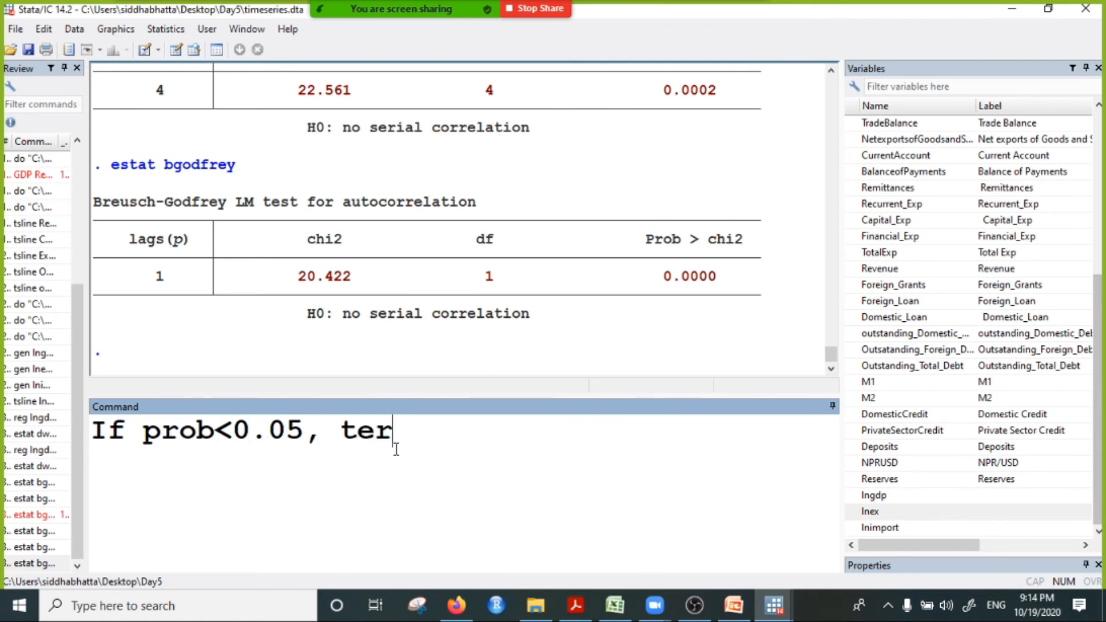
key(BackSpace)
key(BackSpace)
key(BackSpace)
text(here is aut)
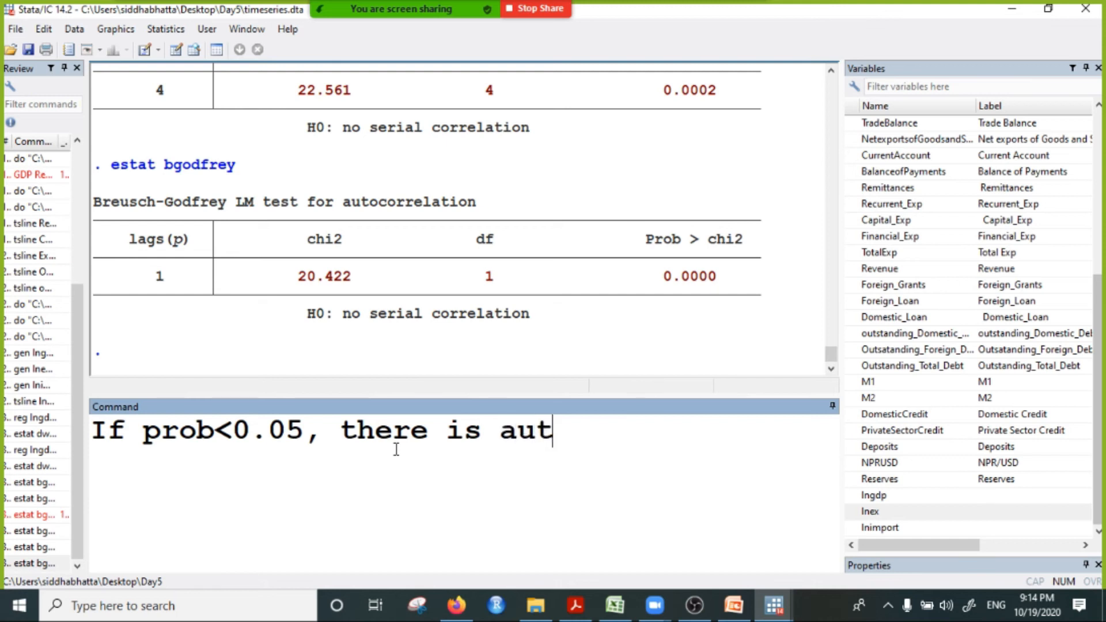
text(ocorrela)
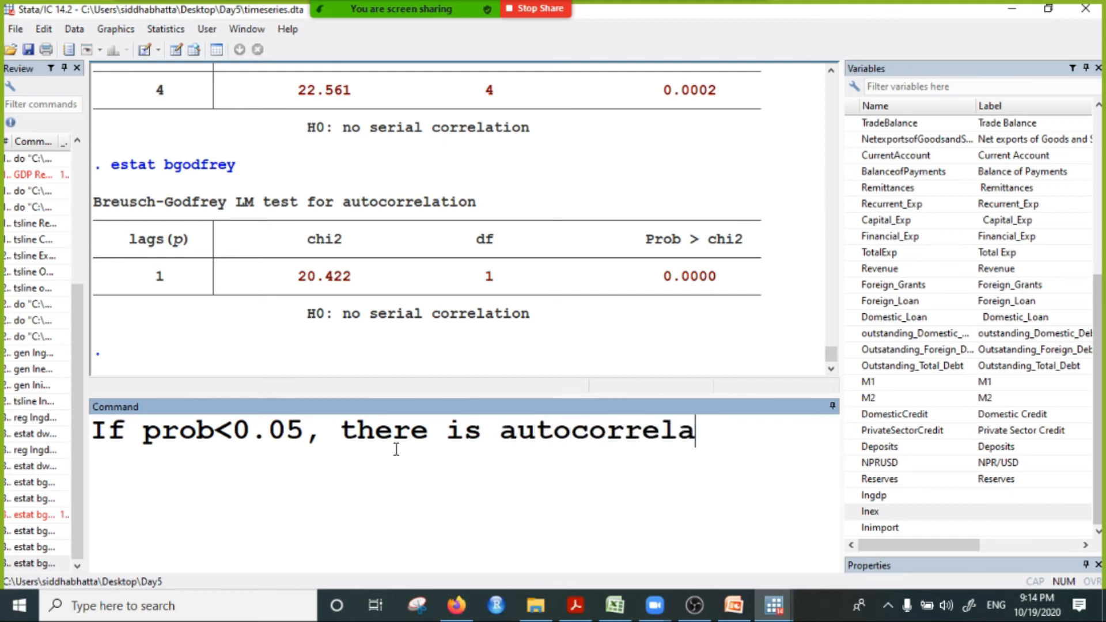
text(tion.)
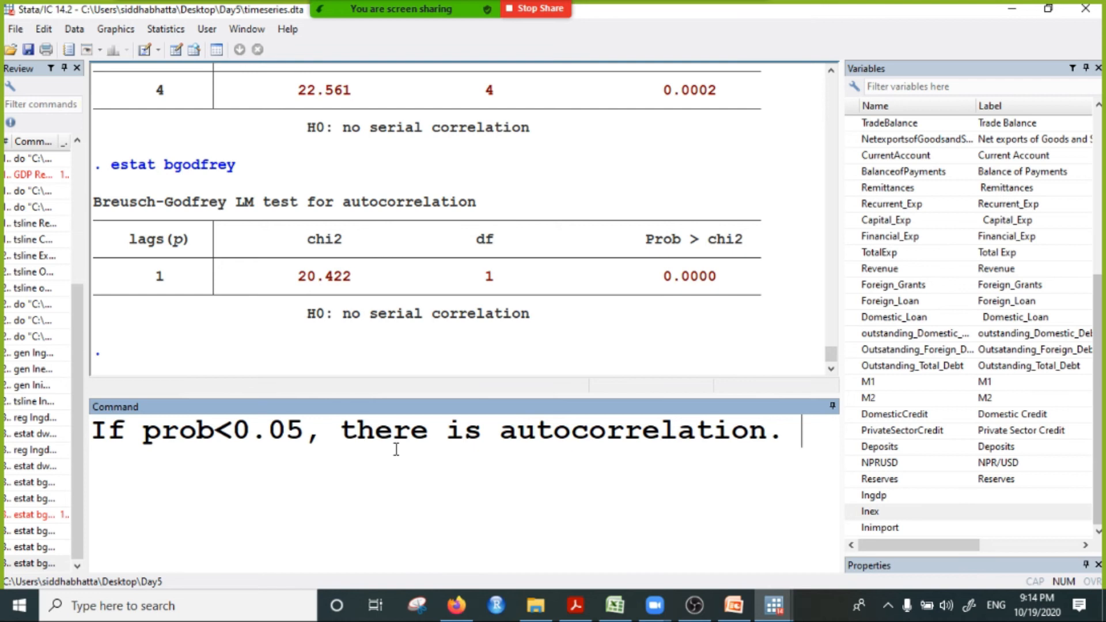
Step: Copy the autocorrelation note from the command line and send it to everyone in the Zoom meeting chat
drag(798, 435, 68, 428)
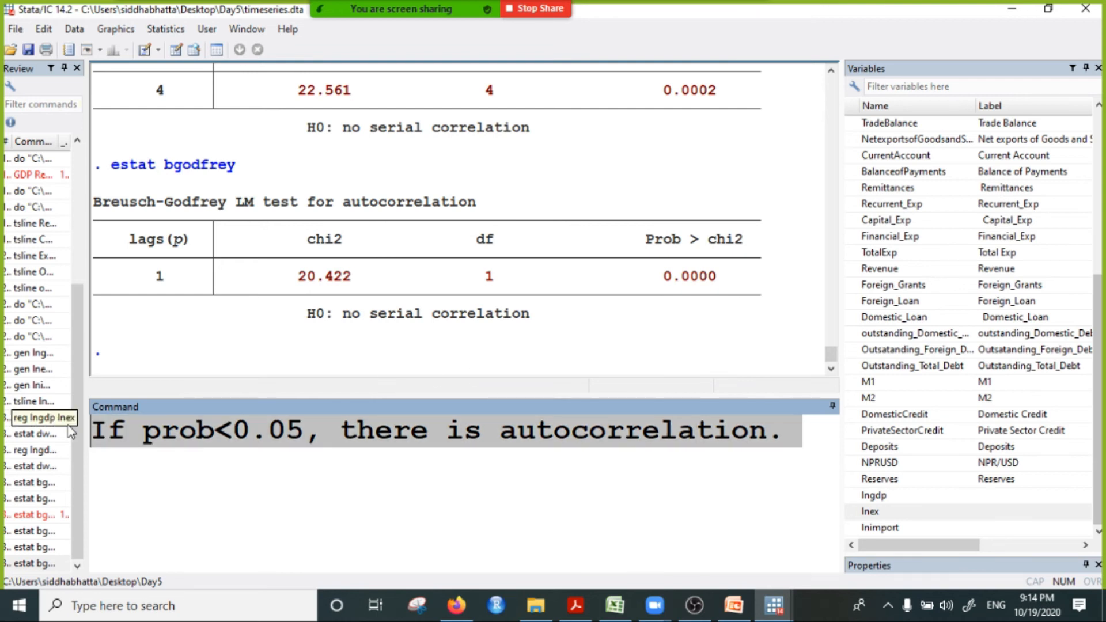
right_click(201, 439)
click(236, 485)
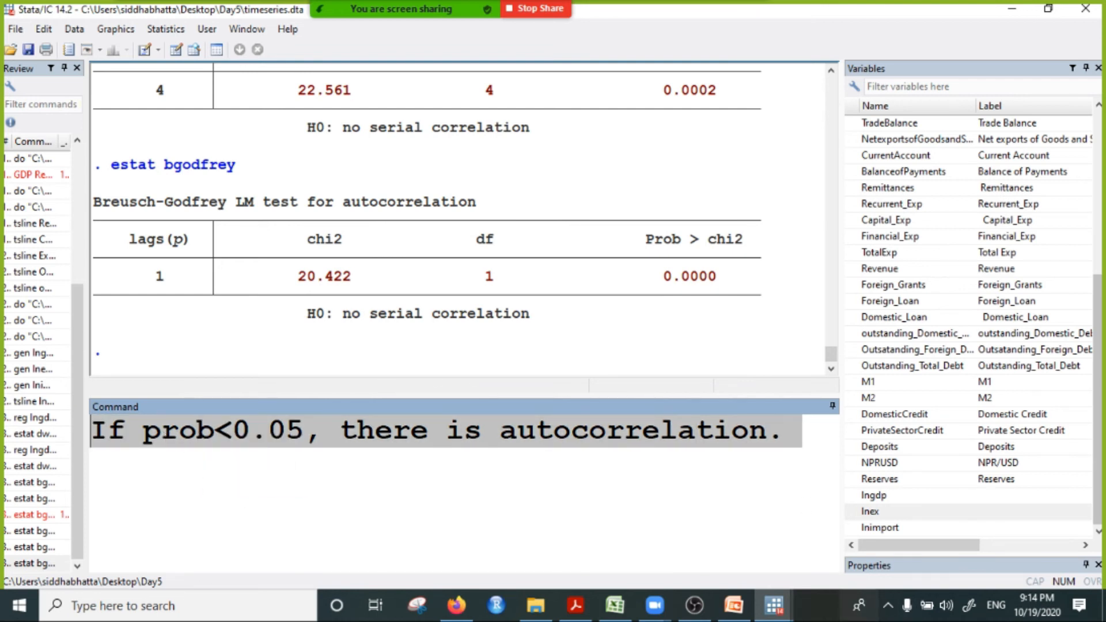
click(774, 605)
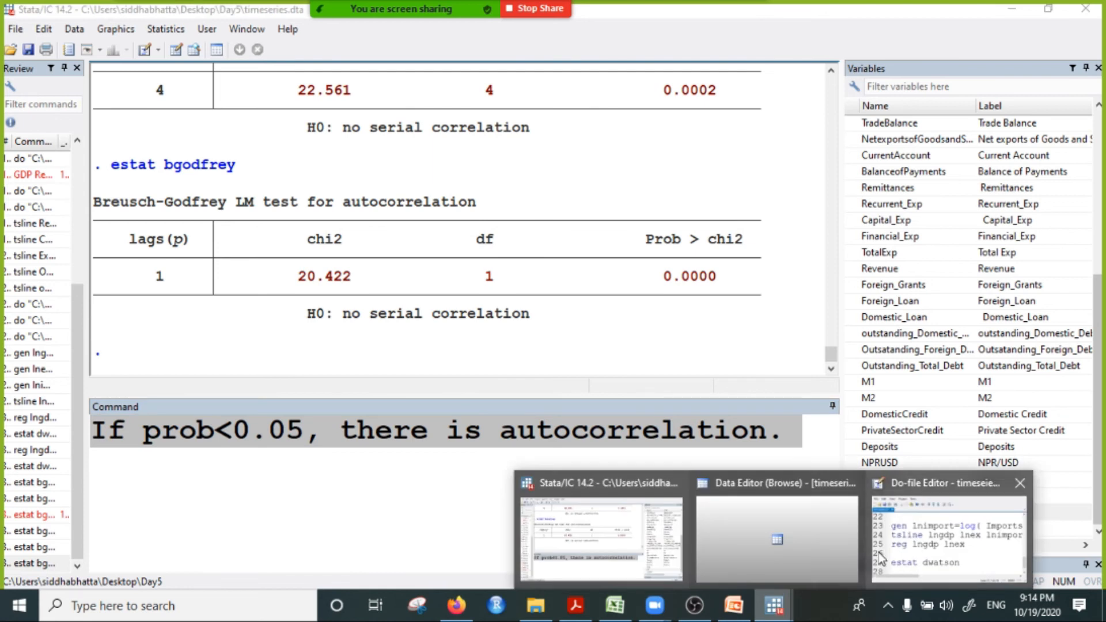
click(730, 21)
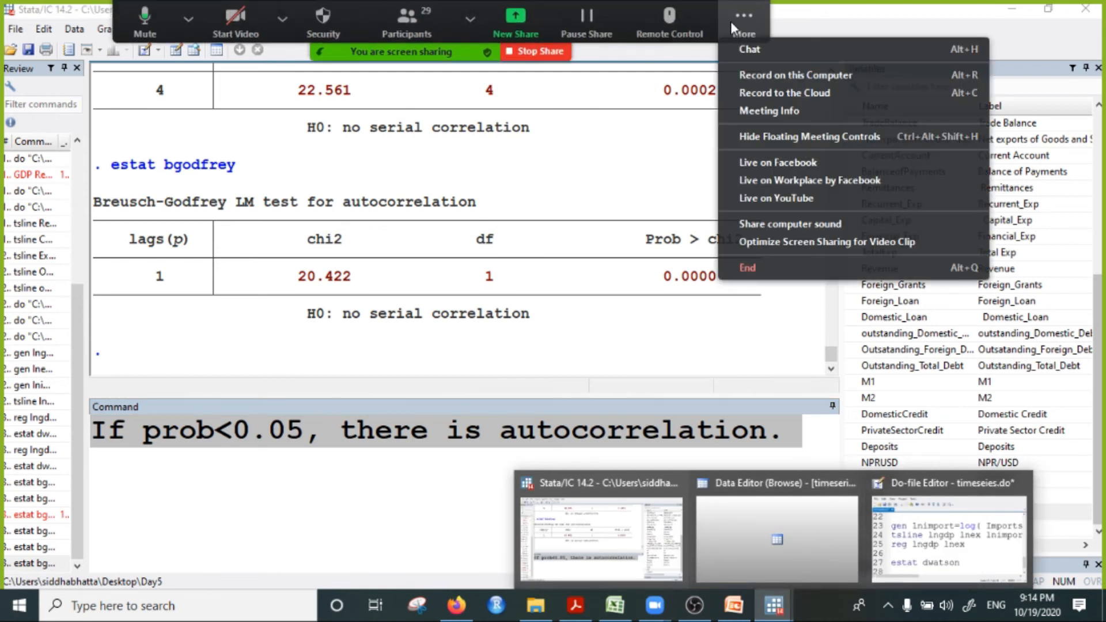
click(772, 52)
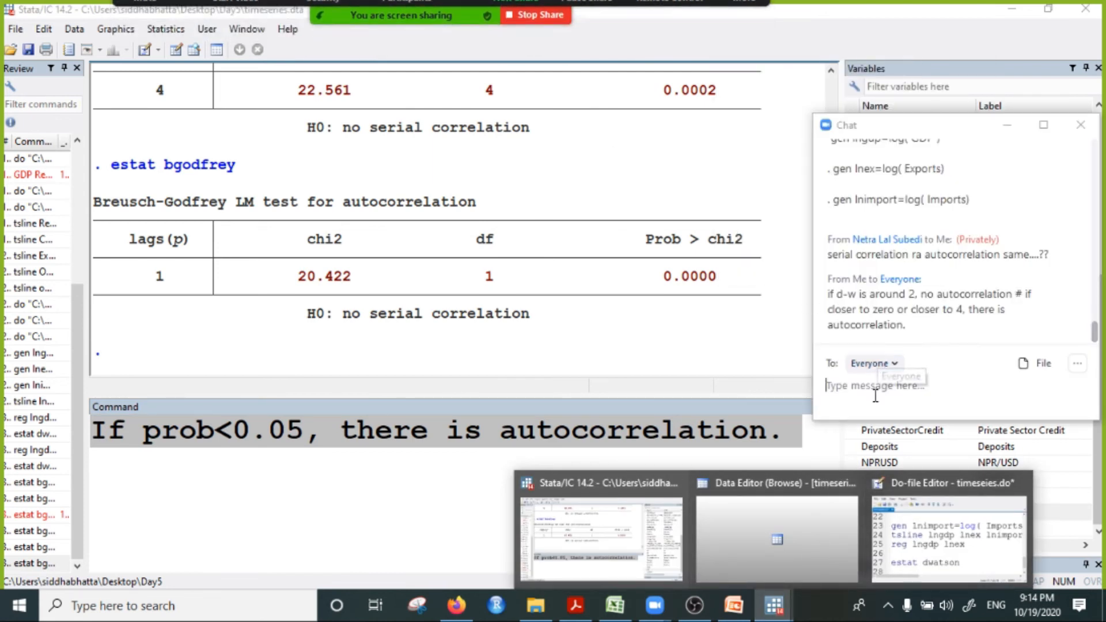
click(857, 390)
key(ctrl+v)
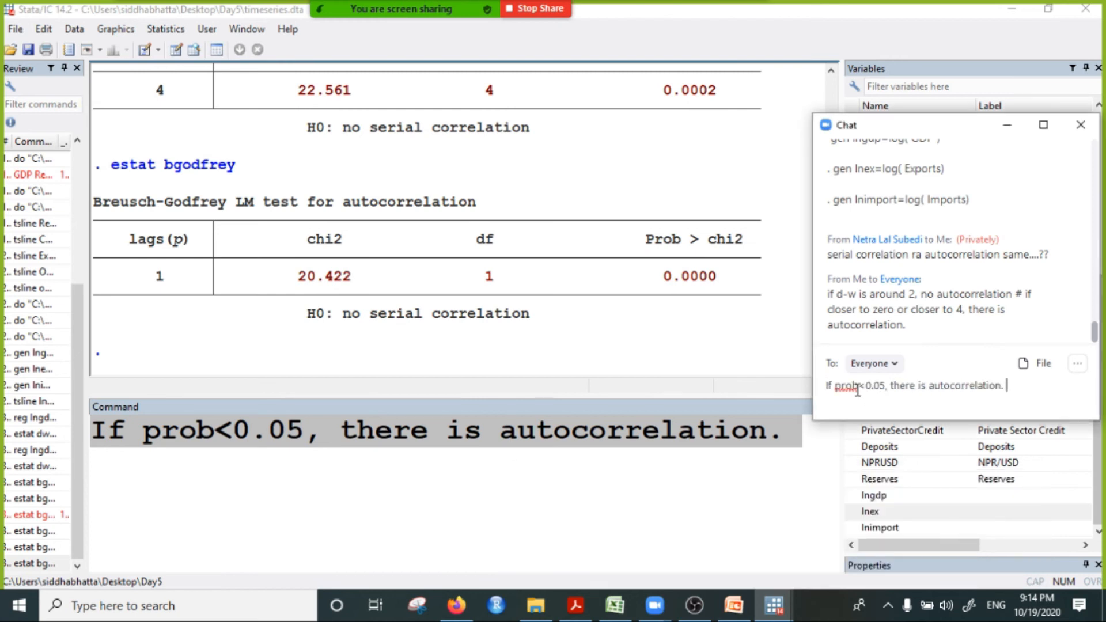
key(Return)
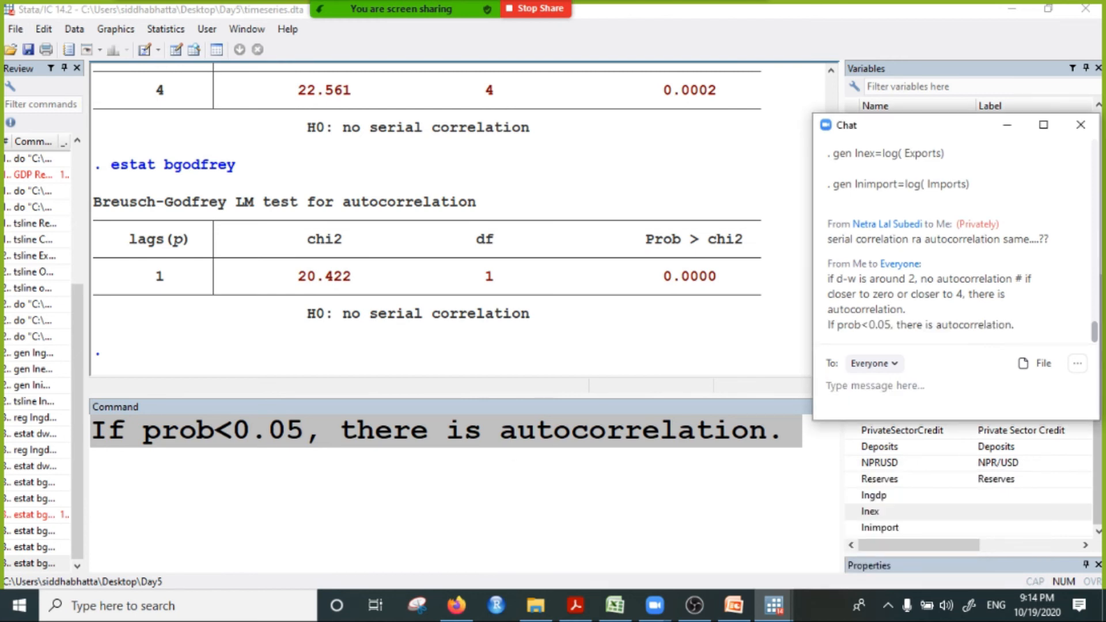
Step: Copy the estat bgodfrey command from the Stata results and send it to everyone in the Zoom chat
click(639, 463)
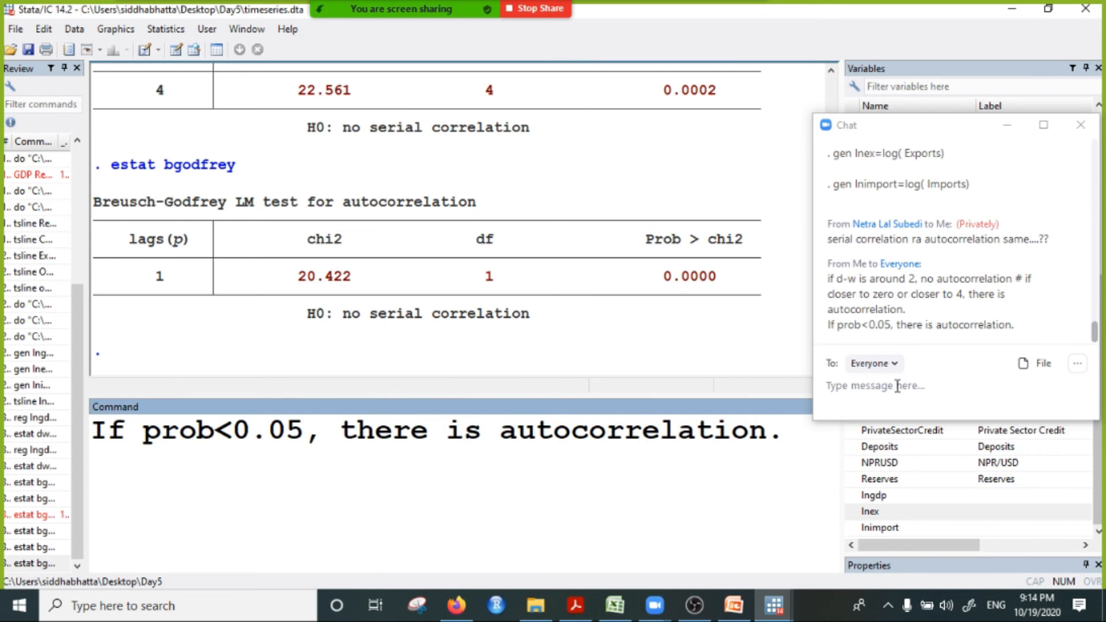
scroll(229, 231, up, 1)
drag(112, 276, 243, 276)
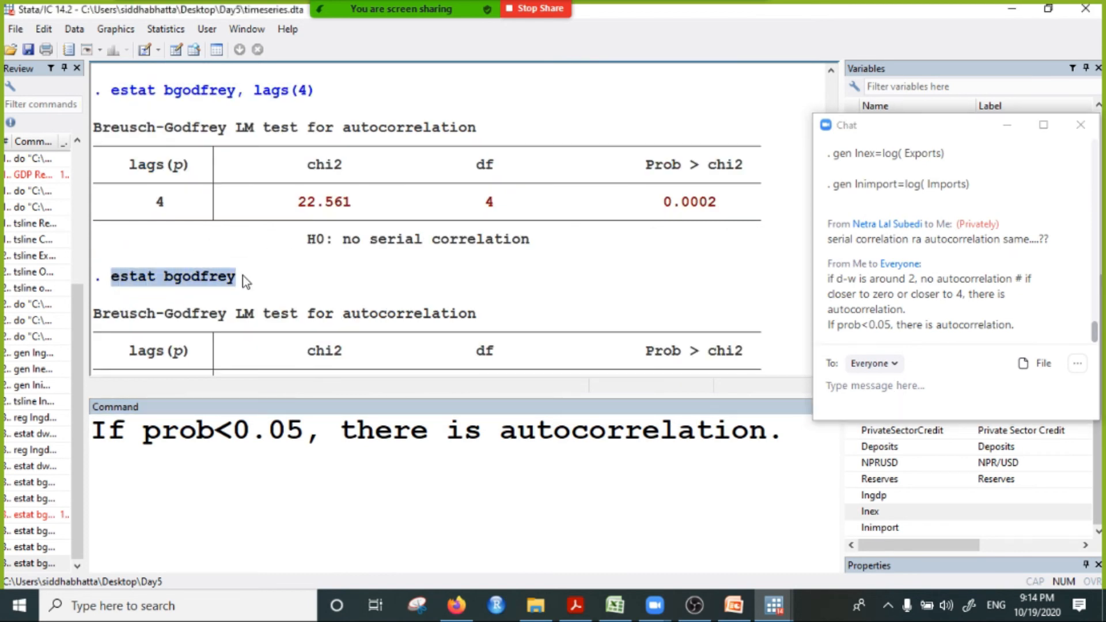
right_click(243, 276)
click(248, 284)
click(891, 385)
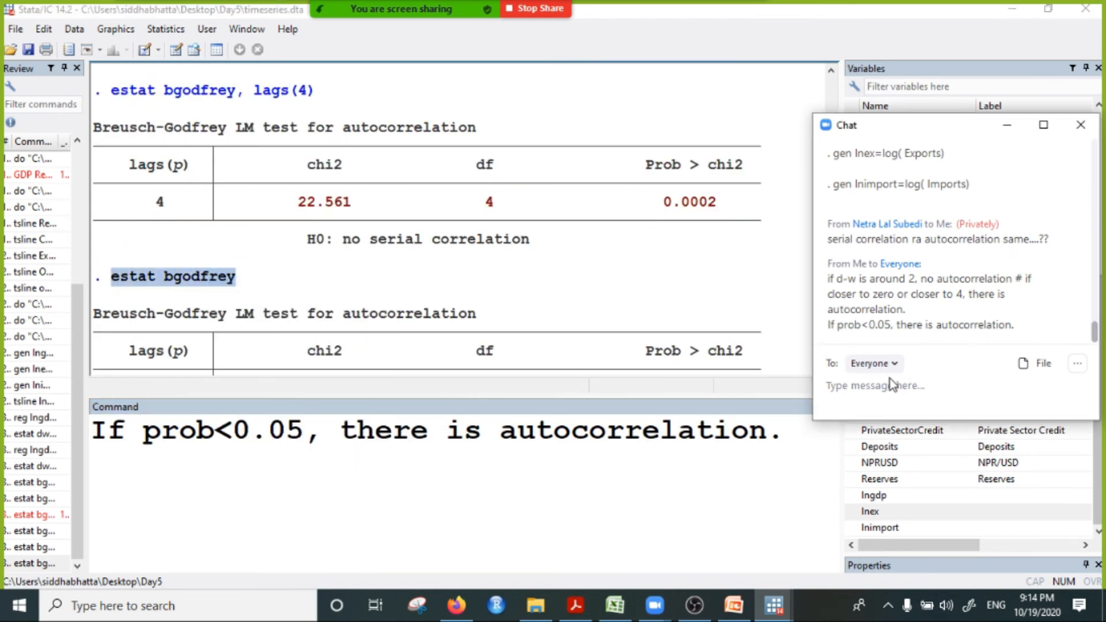
key(ctrl+v)
key(Return)
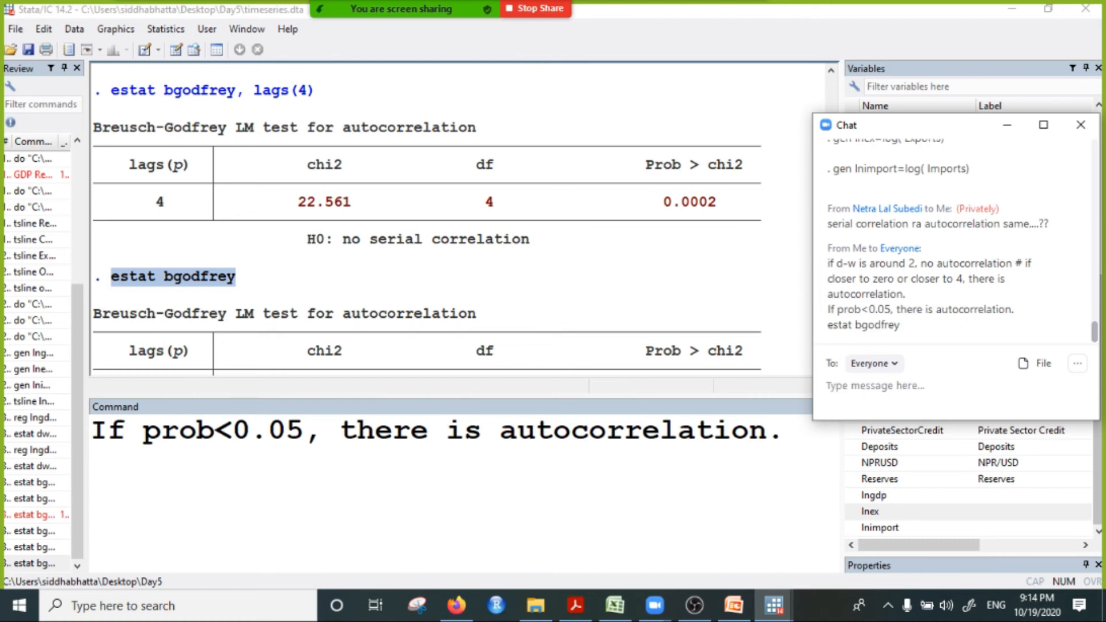
Step: Add the copied estat bgodfrey command to the do-file timeseies.do, separated by a blank line below estat dwatson
click(773, 606)
click(899, 552)
scroll(569, 333, down, 1)
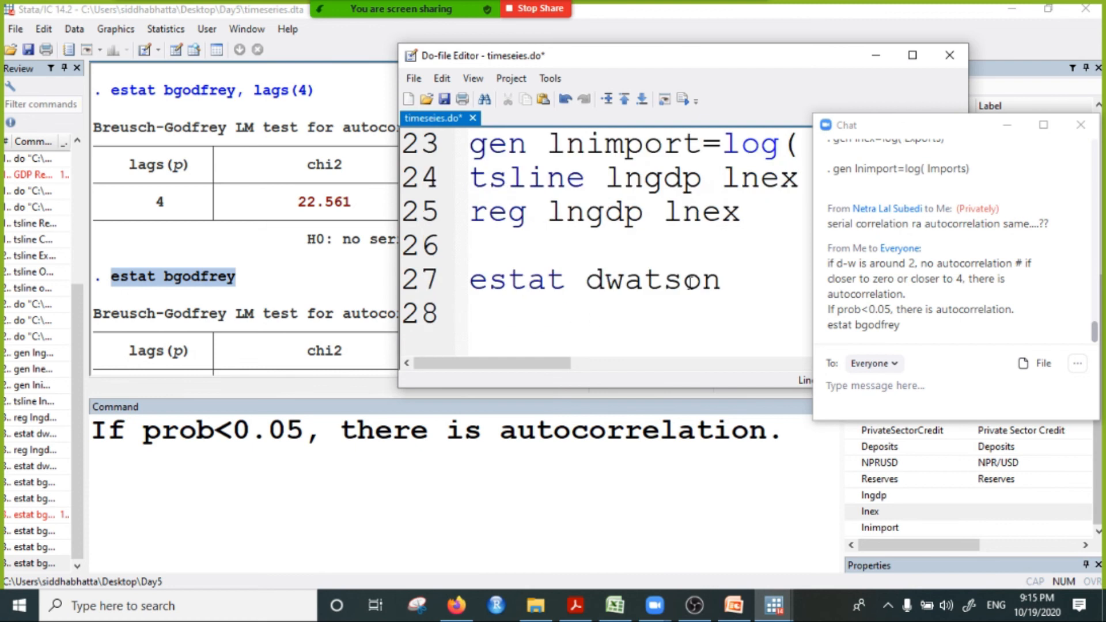
key(Return)
key(Return)
key(ctrl+v)
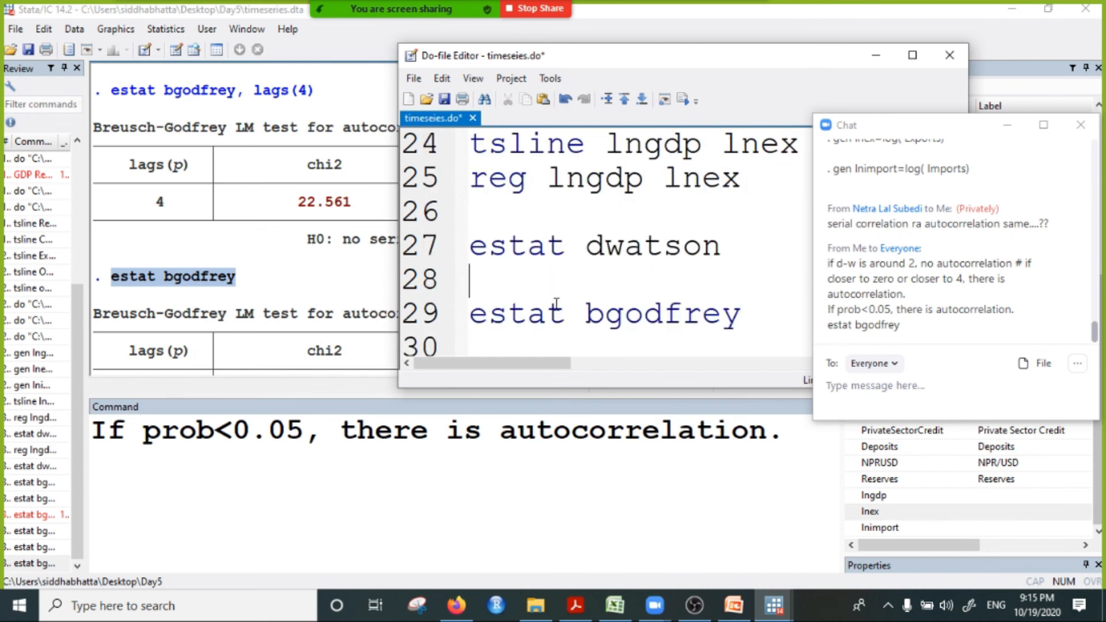
Step: Copy the autocorrelation note from the command line and add it as a // comment under estat bgodfrey in the do-file
click(93, 433)
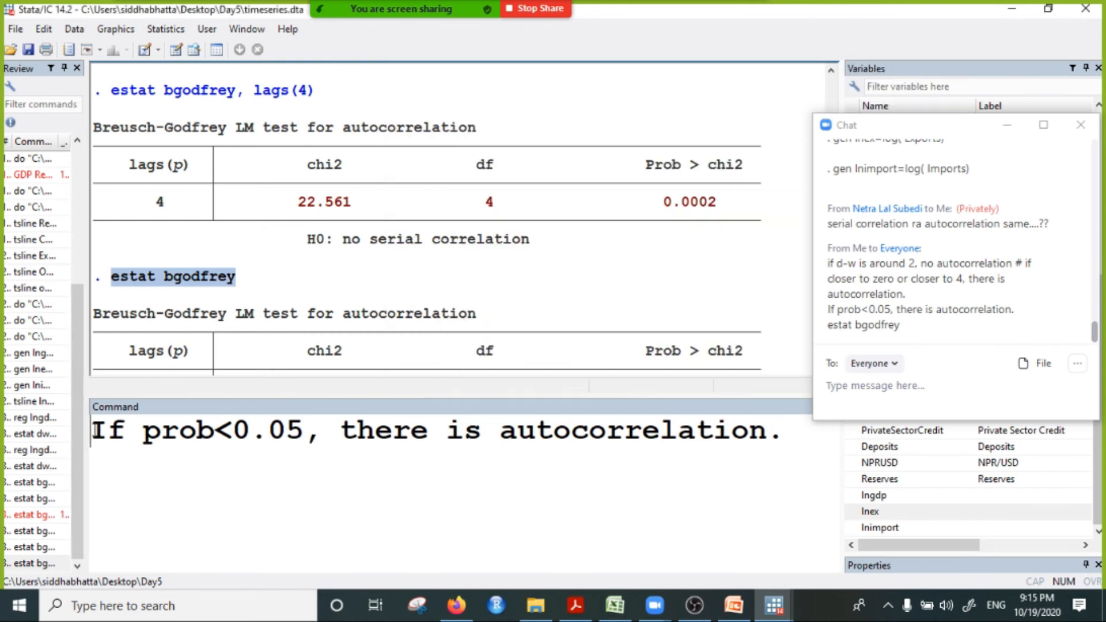
drag(93, 433, 908, 447)
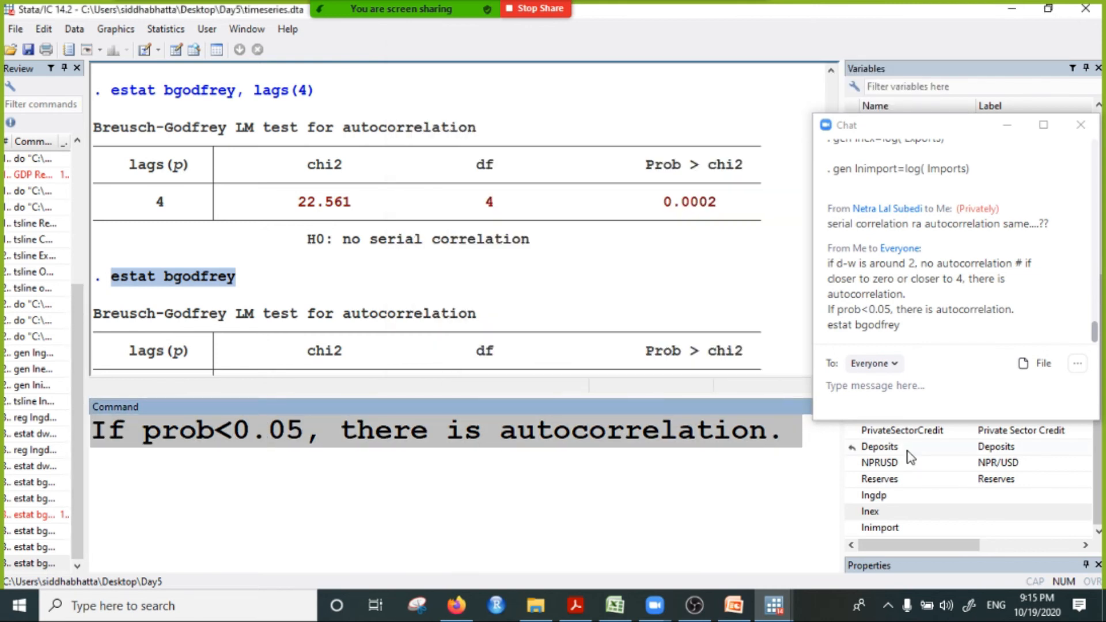
click(773, 605)
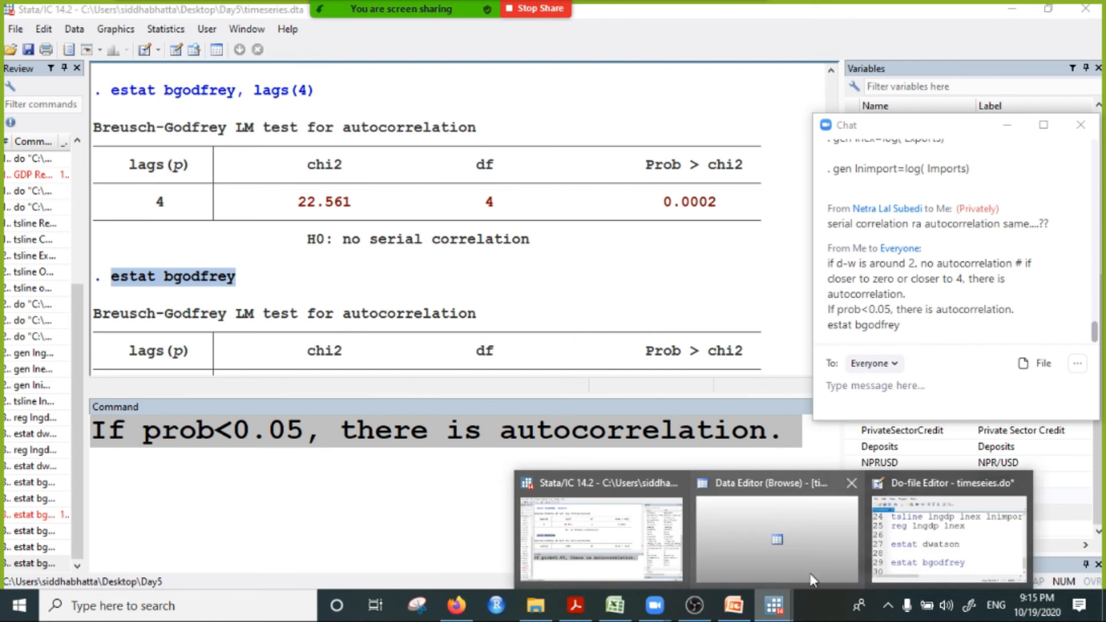
click(949, 539)
scroll(514, 244, down, 1)
click(740, 287)
key(Return)
text(..)
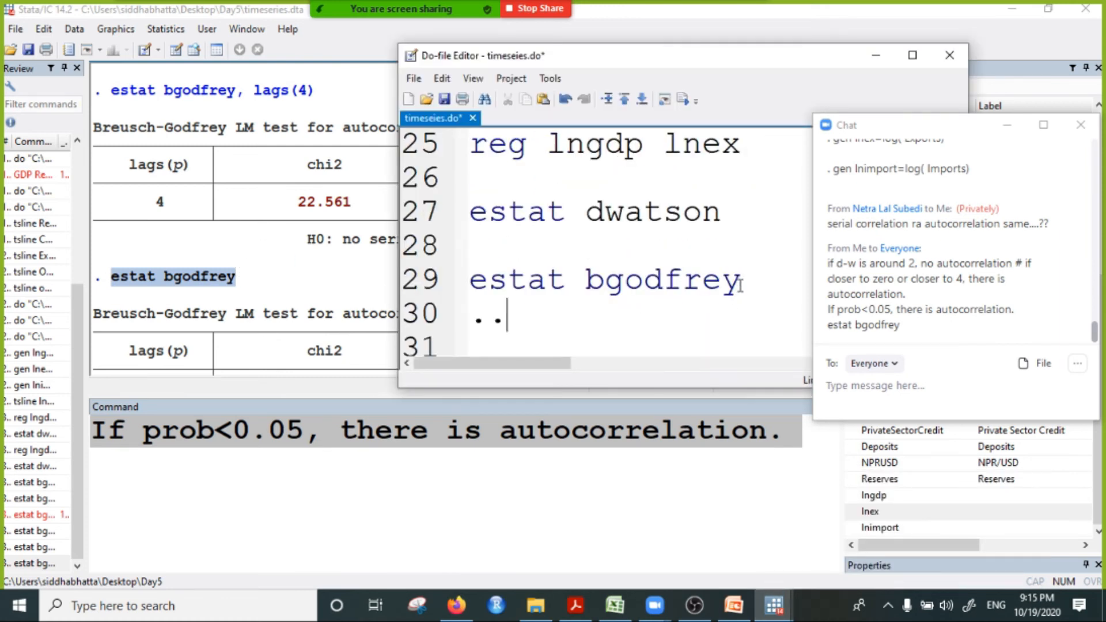
key(BackSpace)
key(BackSpace)
text(//)
key(ctrl+v)
Step: Maximize the do-file window and minimize the Zoom chat so that whole script lines are readable
click(912, 55)
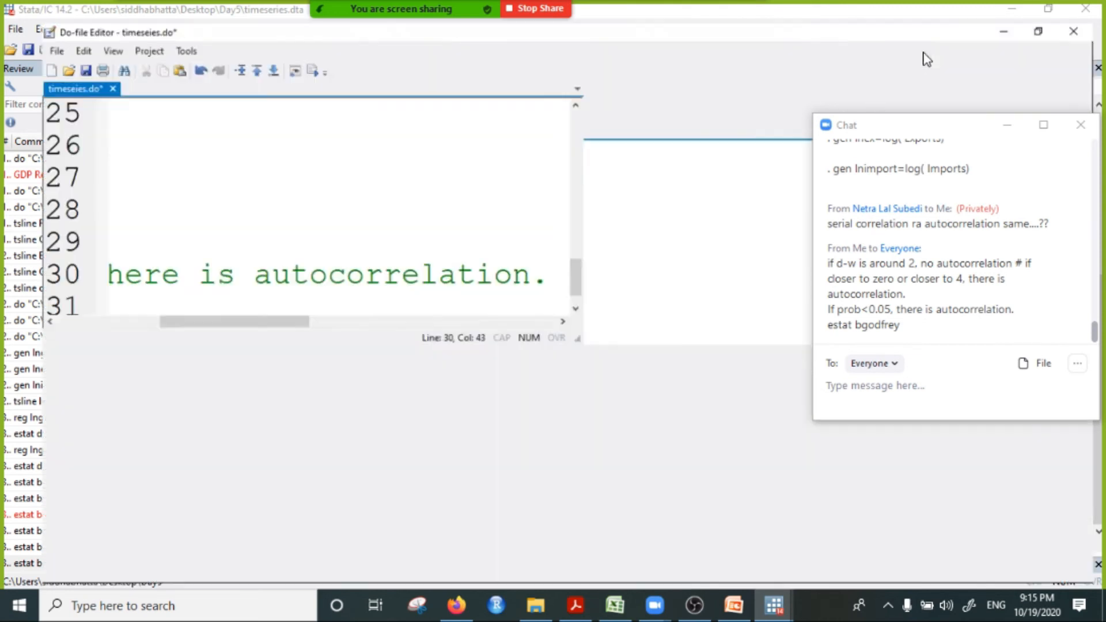
click(1008, 126)
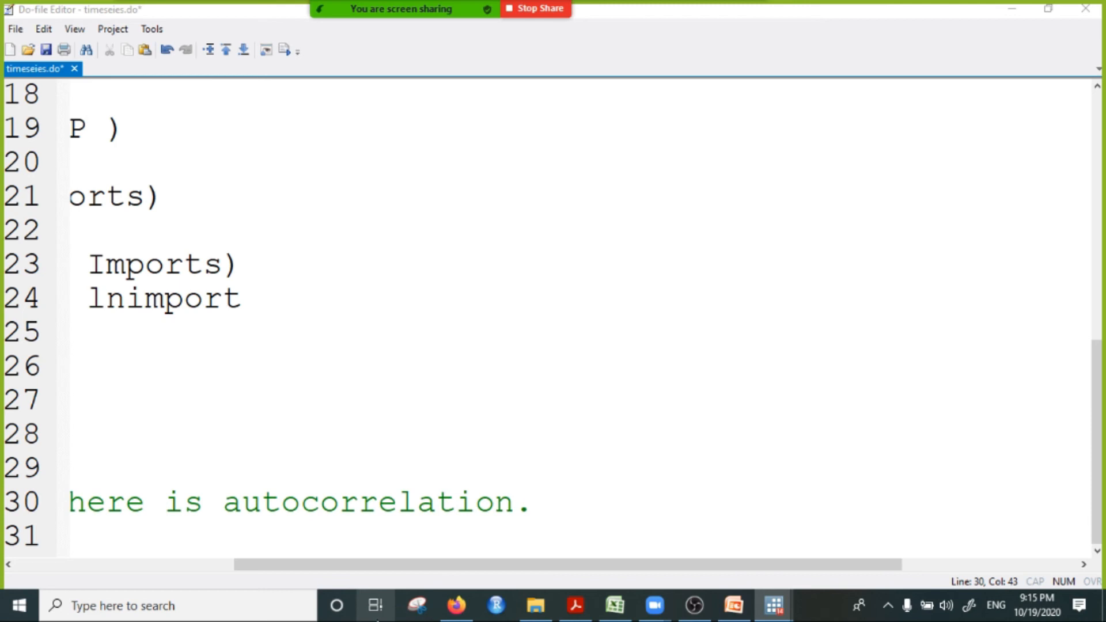
drag(397, 566, 171, 566)
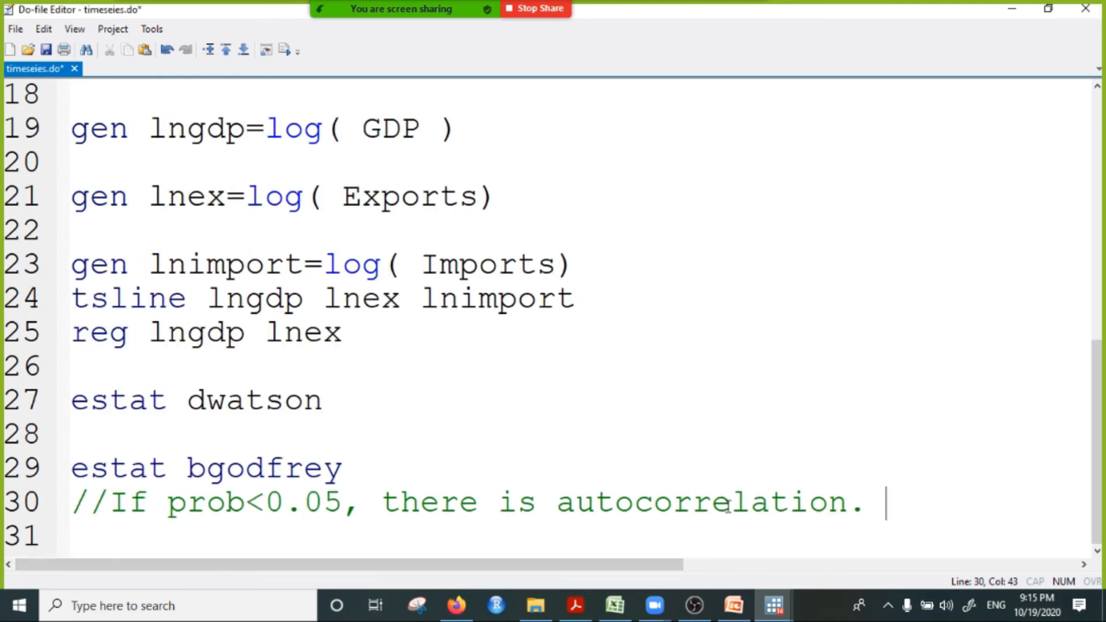
Step: Write the comment "//if dw is around 2, there is no autoccorelation." on the empty line below estat dwatson
click(83, 442)
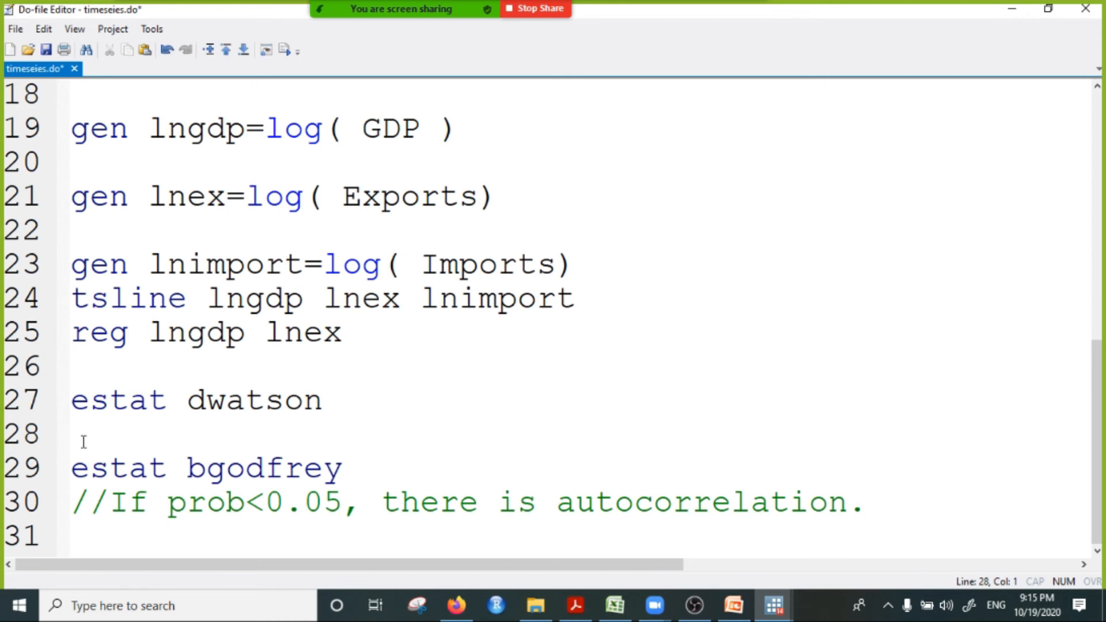
text(//if dw is ar)
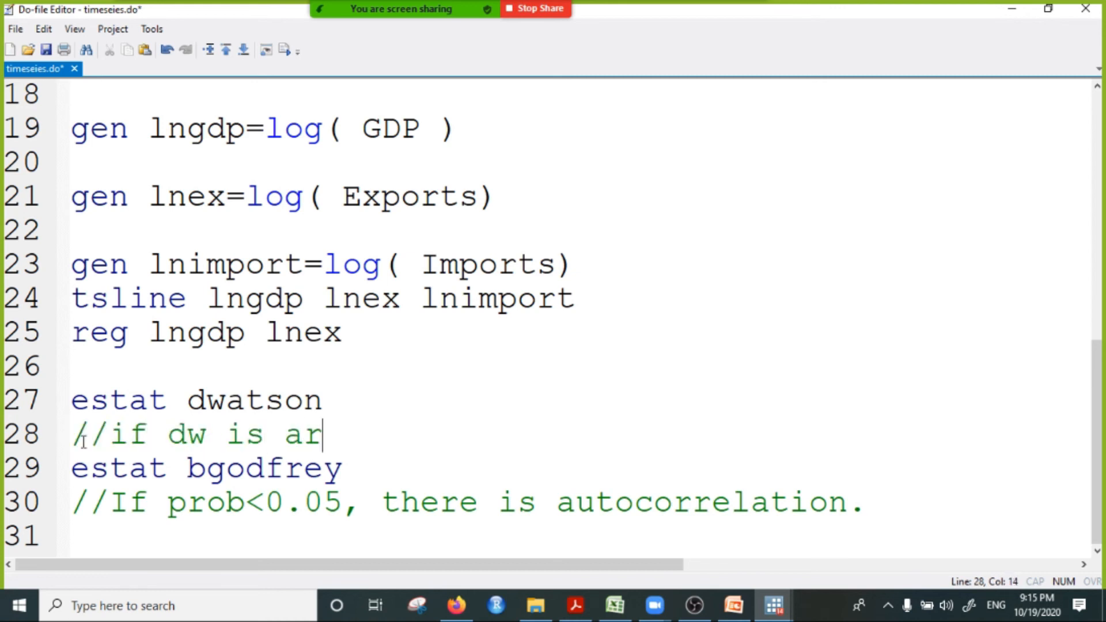
text(ou)
text(2, there is not)
key(BackSpace)
key(BackSpace)
text(autoccorelation.)
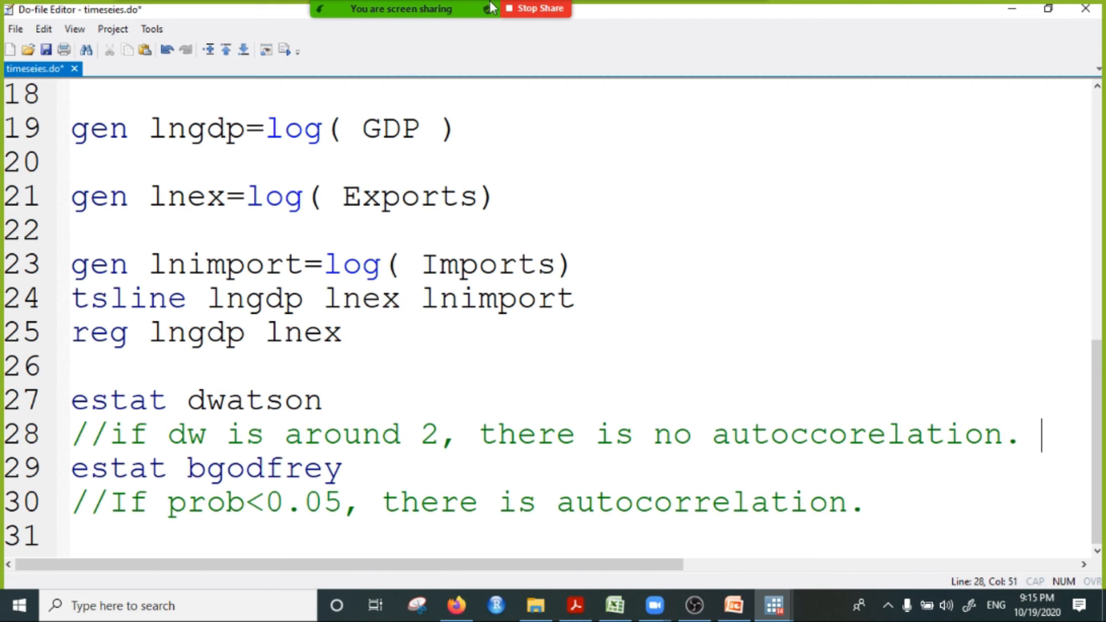
Step: Minimize the do-file window and run the heteroskedasticity test with estat hettest
click(1048, 9)
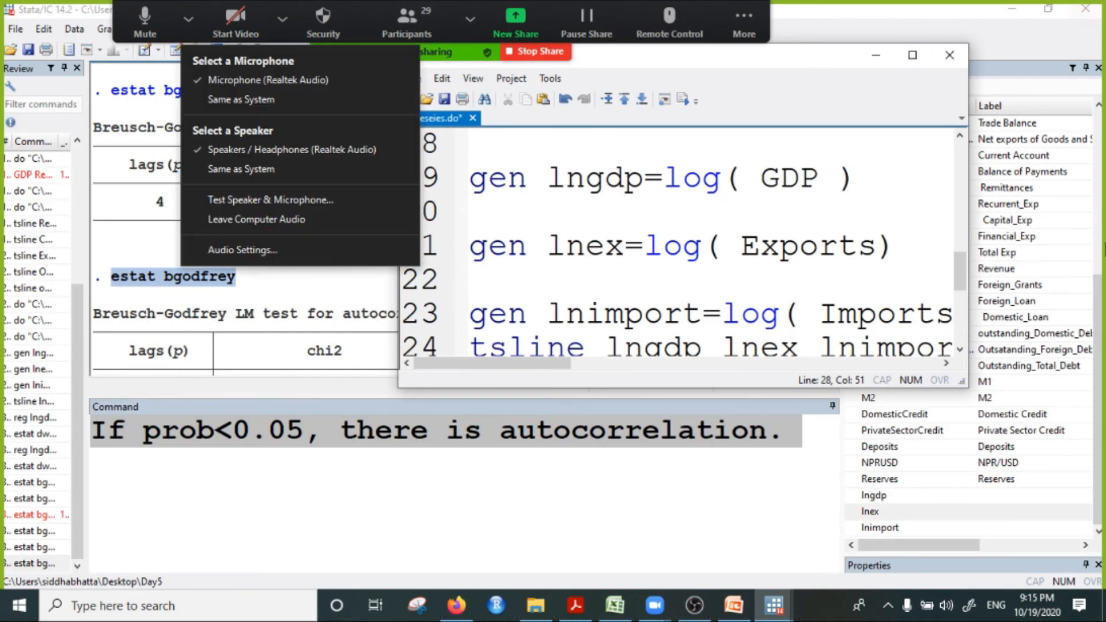
click(876, 55)
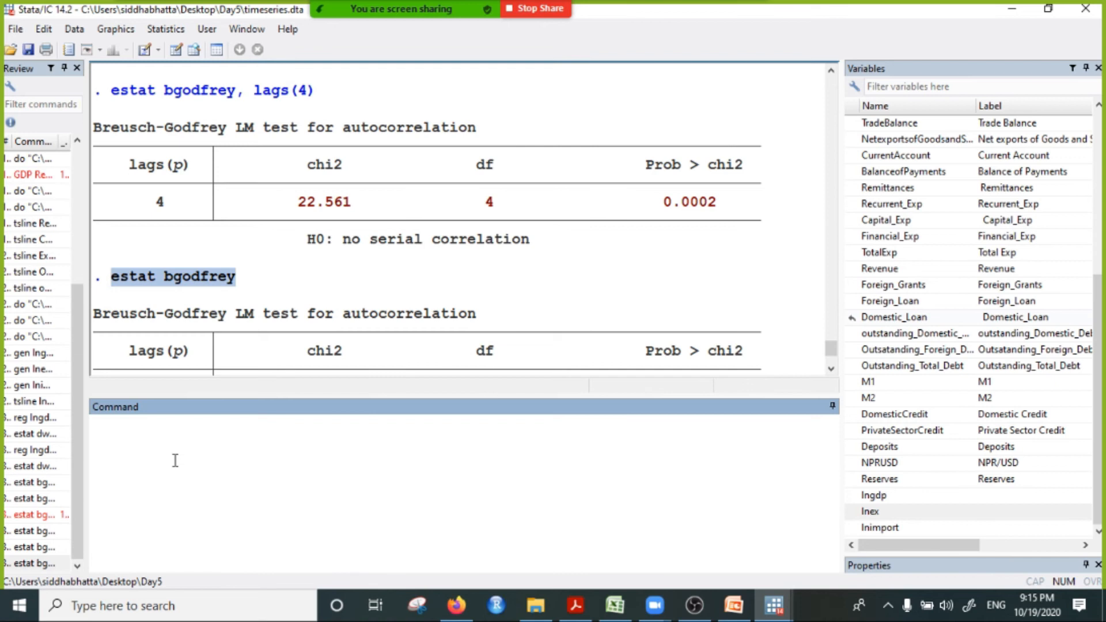
text(httest)
key(BackSpace)
key(BackSpace)
key(BackSpace)
key(BackSpace)
key(BackSpace)
key(BackSpace)
key(BackSpace)
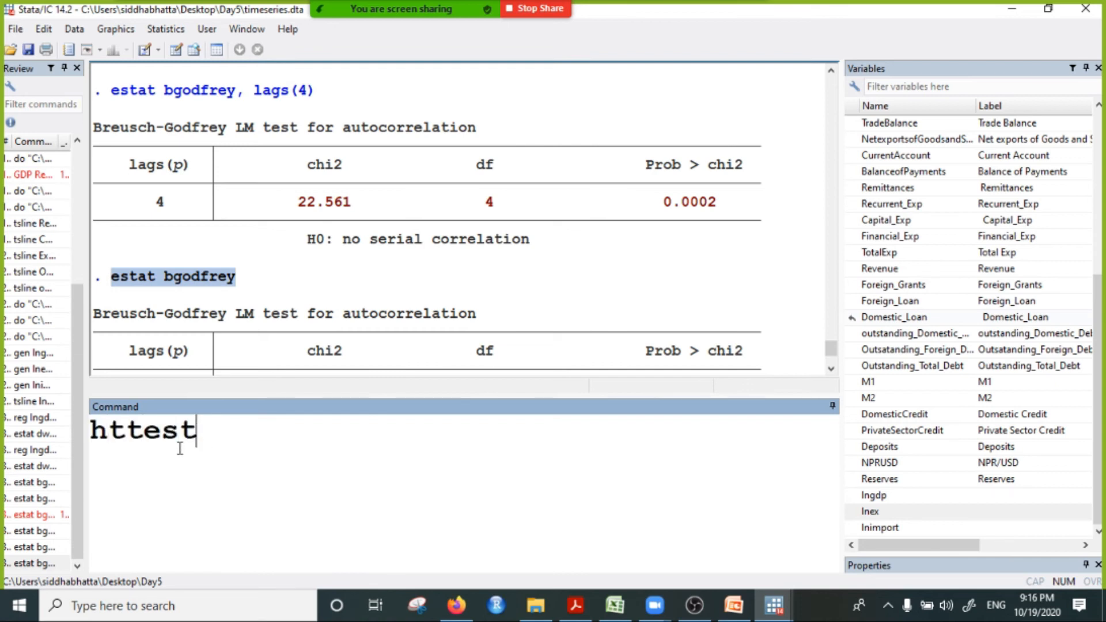
text(estat hteest)
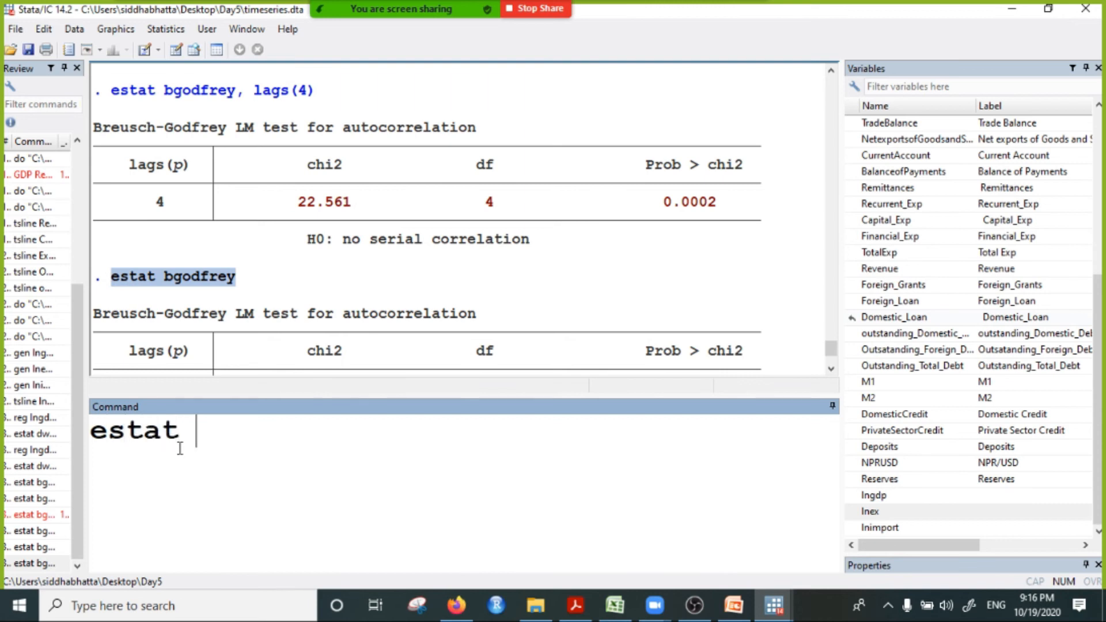
key(BackSpace)
key(BackSpace)
key(BackSpace)
key(BackSpace)
key(BackSpace)
key(BackSpace)
text(ettest)
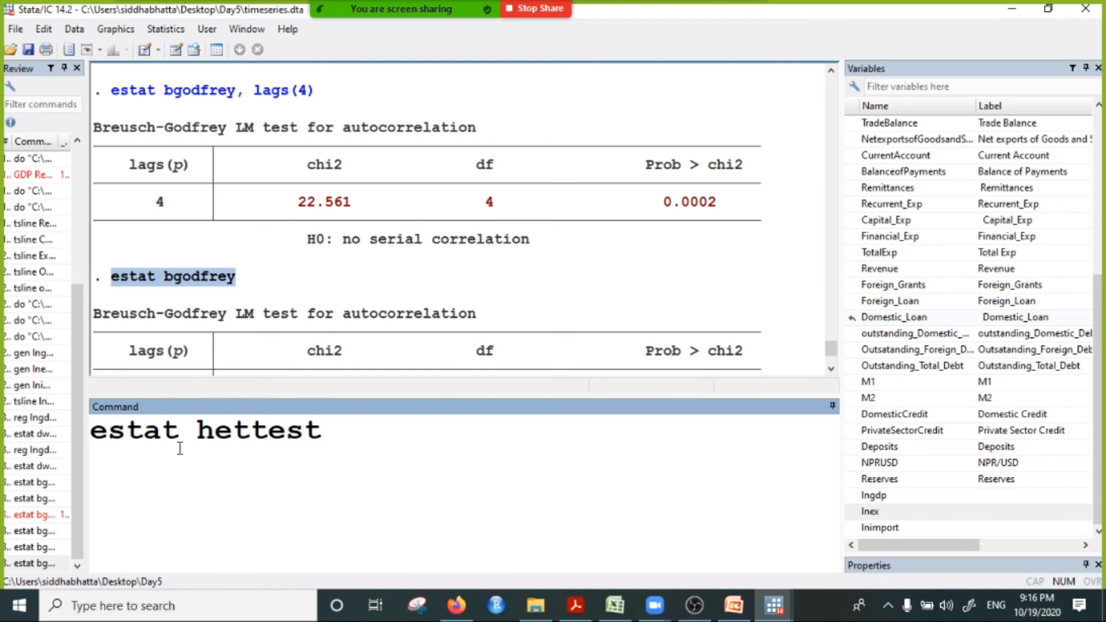
key(Return)
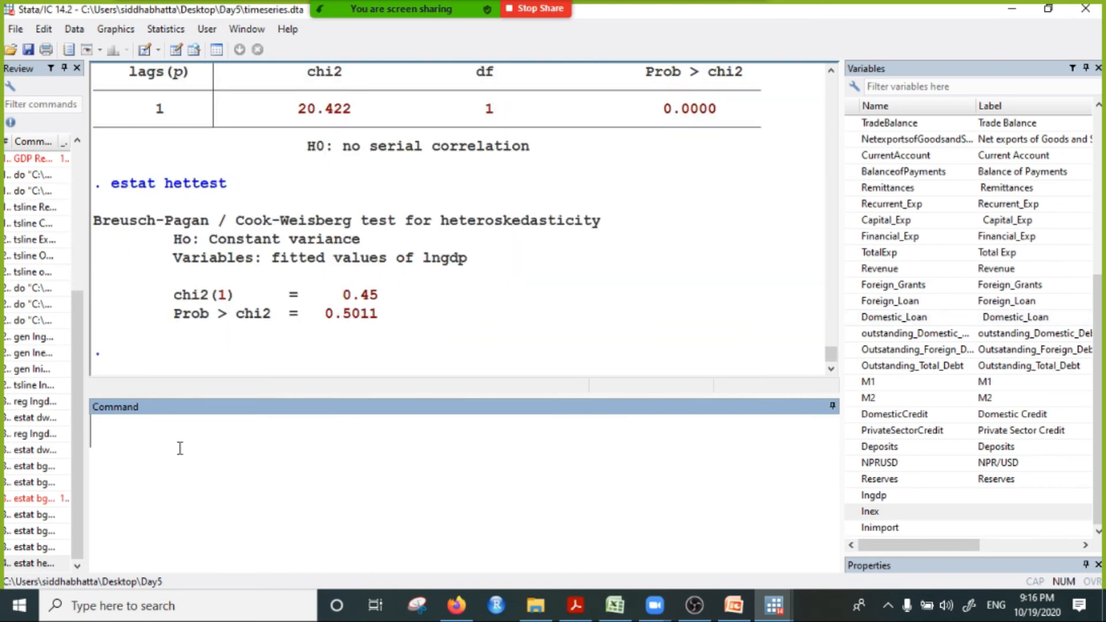
Step: Examine the p-value and the full output of the Breusch-Pagan heteroskedasticity test
drag(319, 315, 392, 327)
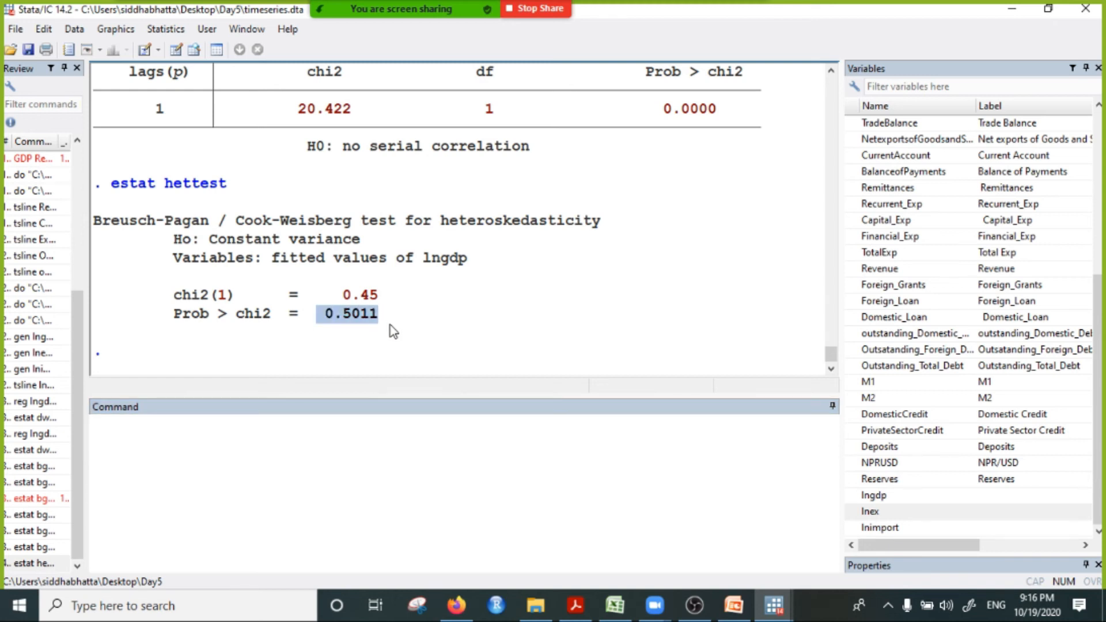
click(365, 334)
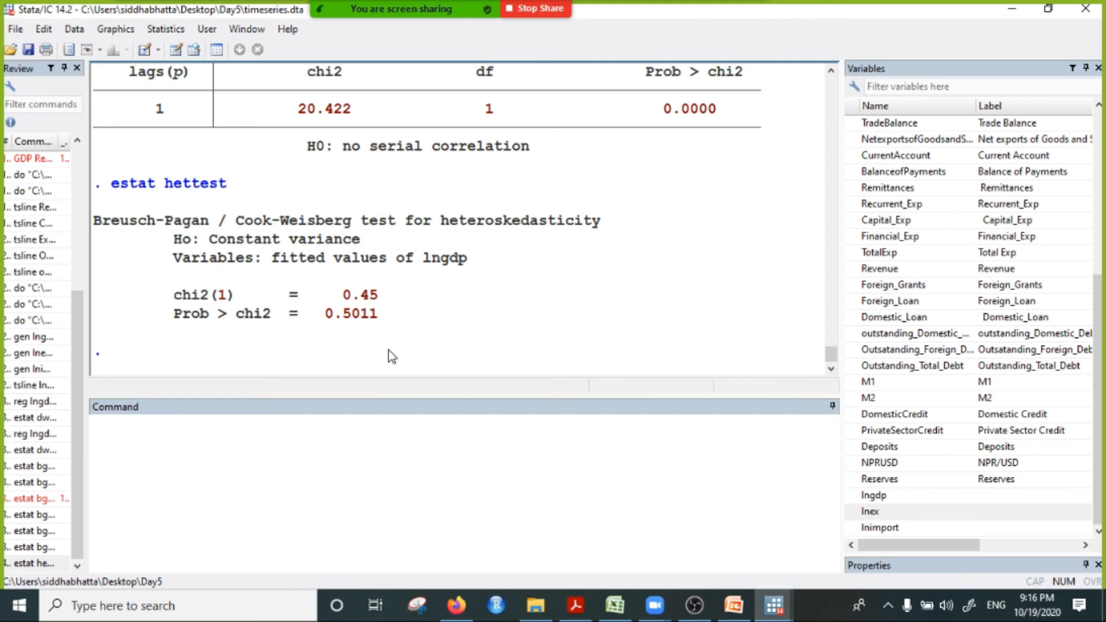
drag(191, 221, 515, 368)
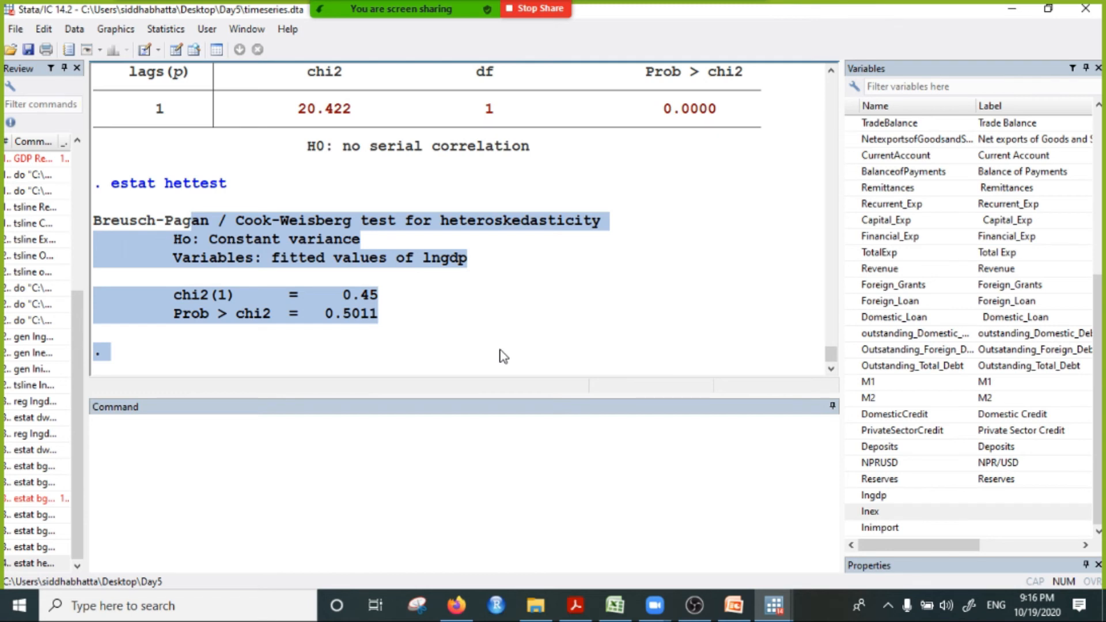
Step: Rerun the regression of lngdp on lnex with the reg command
click(324, 452)
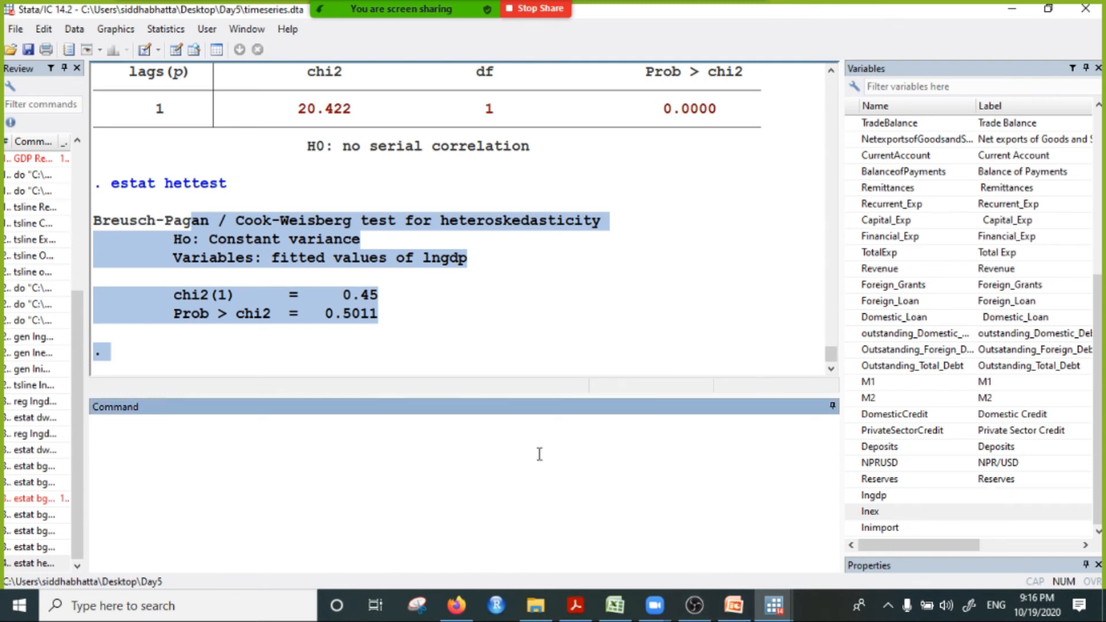
scroll(538, 351, up, 3)
scroll(538, 334, down, 3)
text(reg)
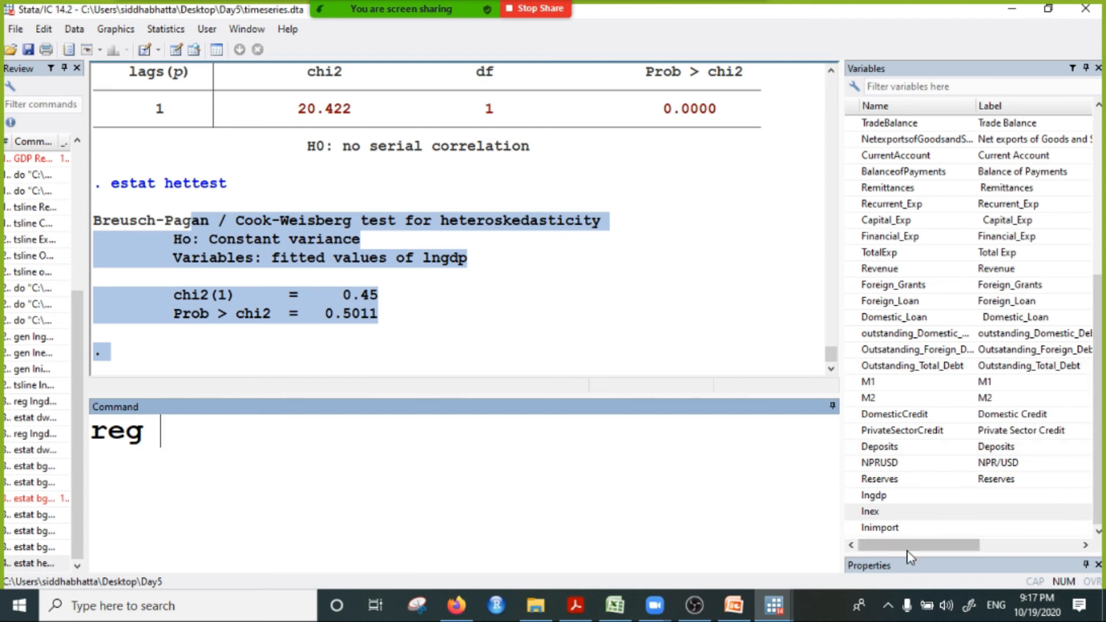
click(886, 496)
click(887, 511)
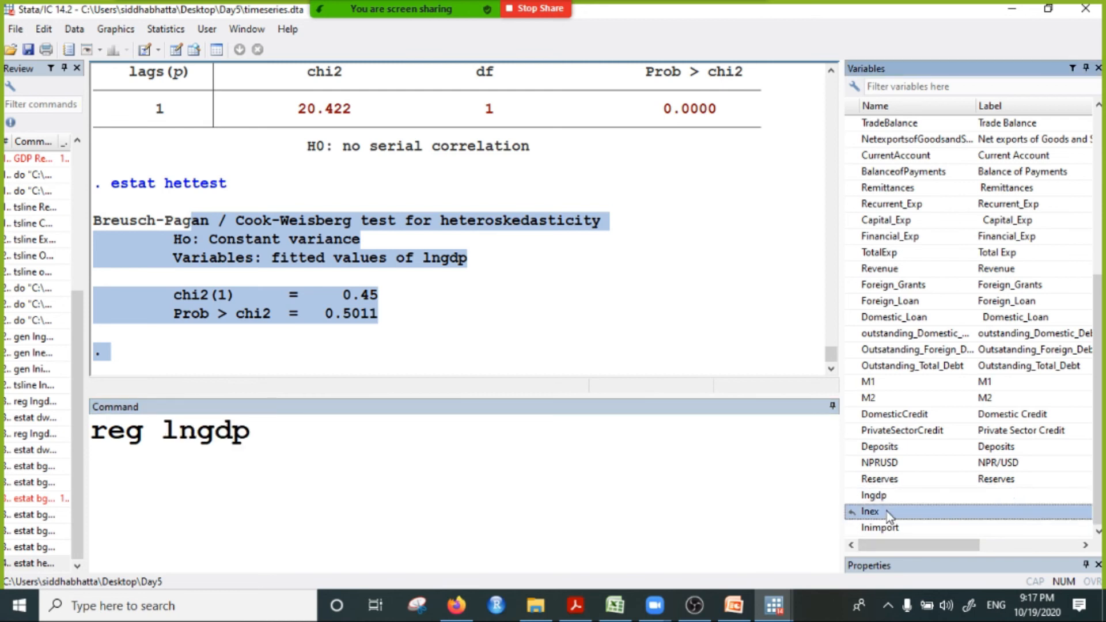
key(Return)
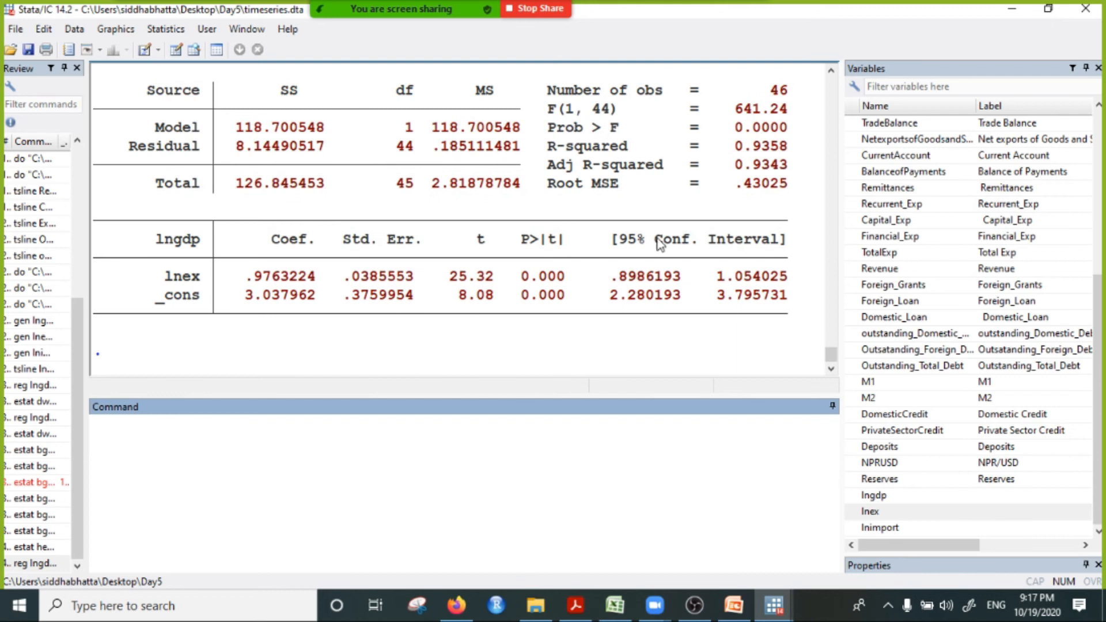
Step: Examine the coefficient p-values, the Prob > F value and the R-squared figures in the regression output
drag(512, 255, 566, 308)
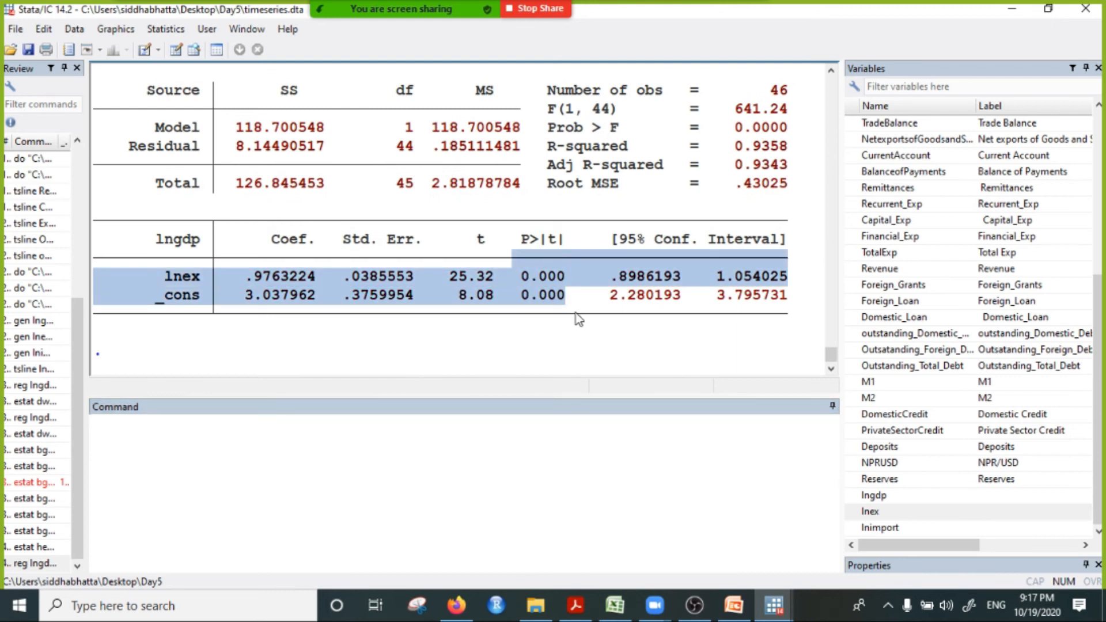
click(559, 301)
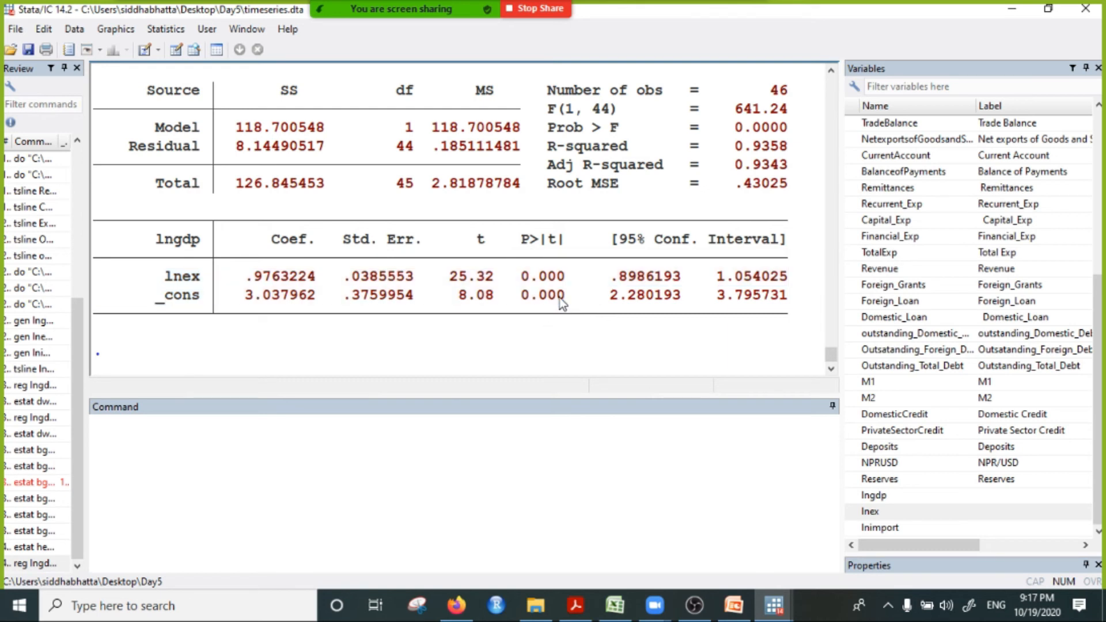
drag(503, 268, 565, 309)
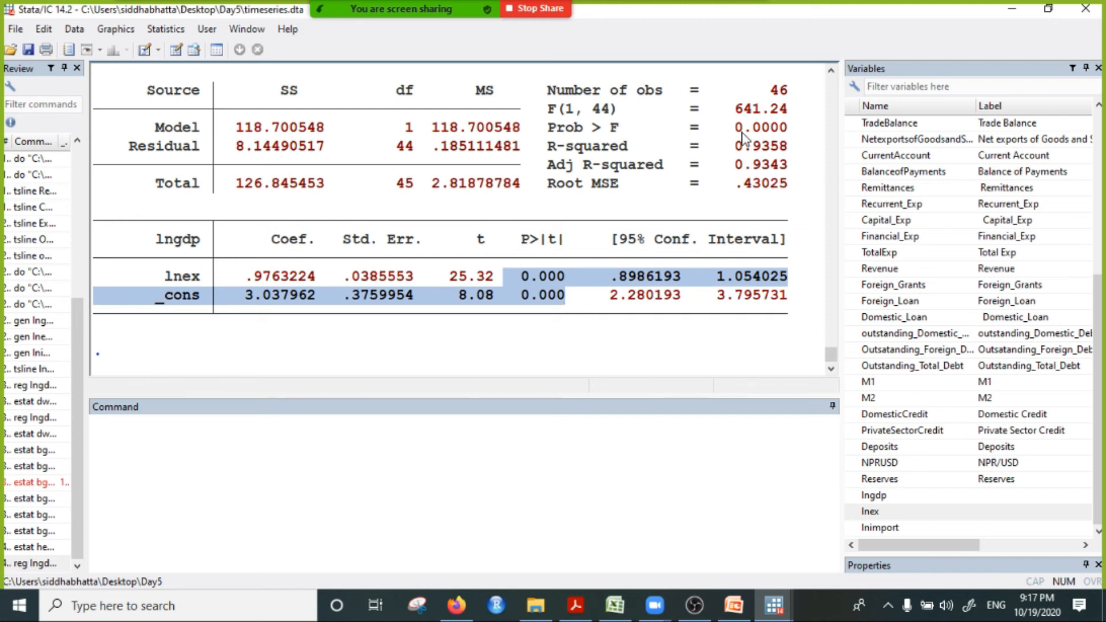
drag(727, 127, 789, 134)
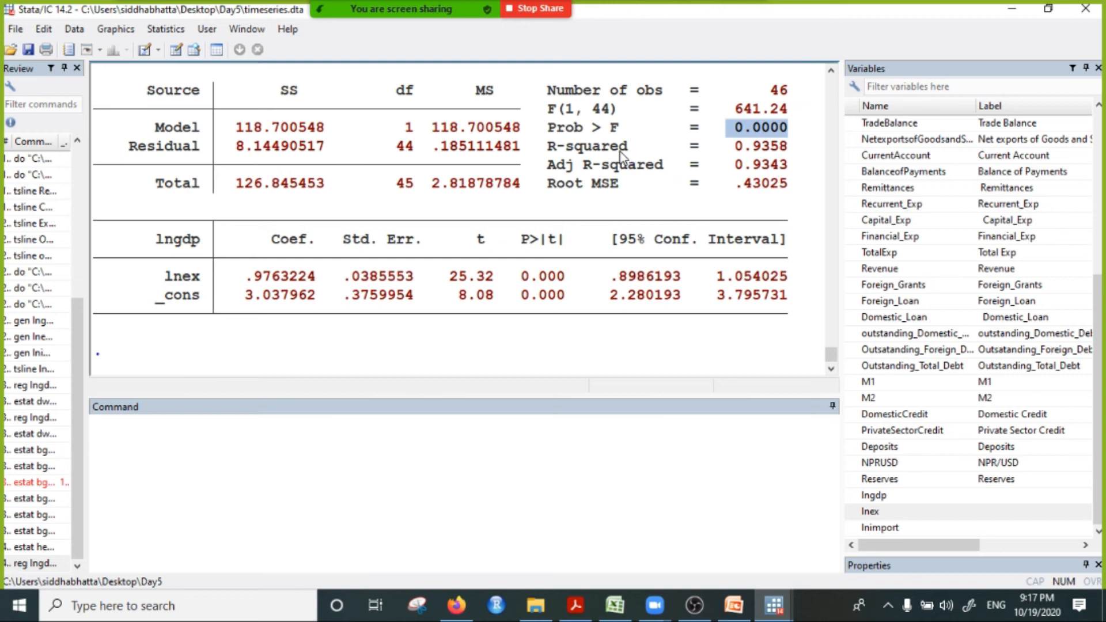
drag(620, 148, 816, 175)
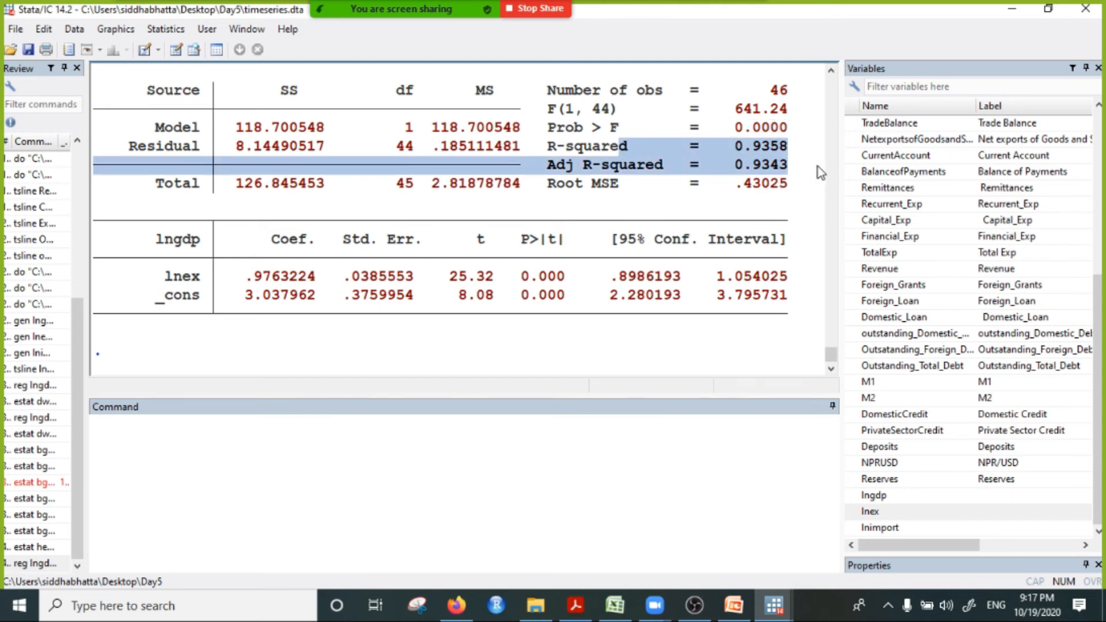
Step: Run the Durbin-Watson test on the regression with estat dwatson
click(117, 447)
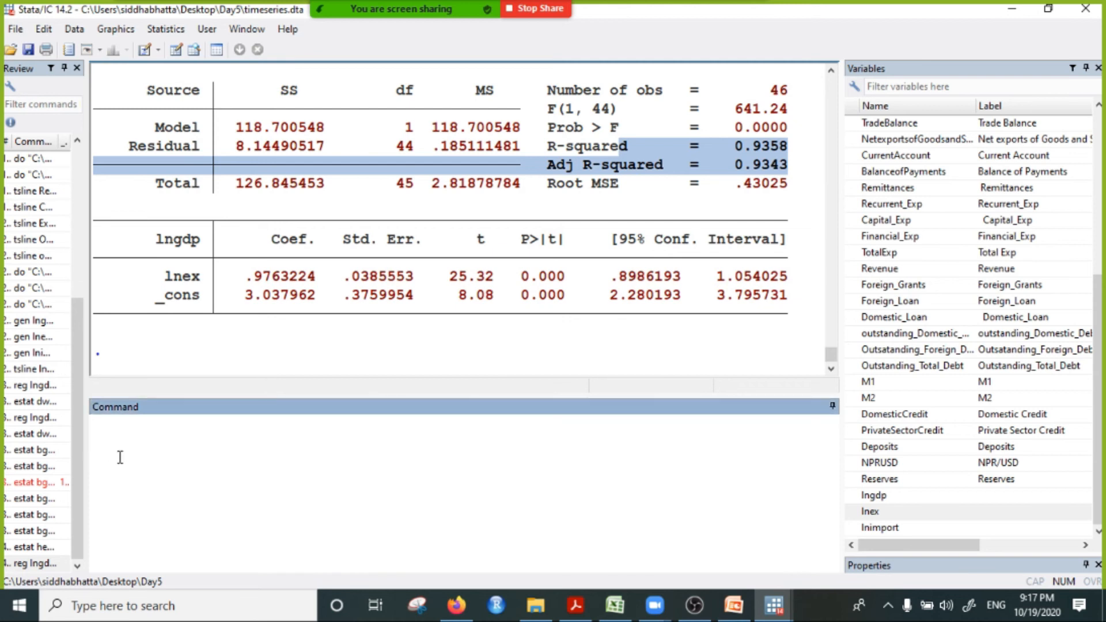
text(estat dwatso)
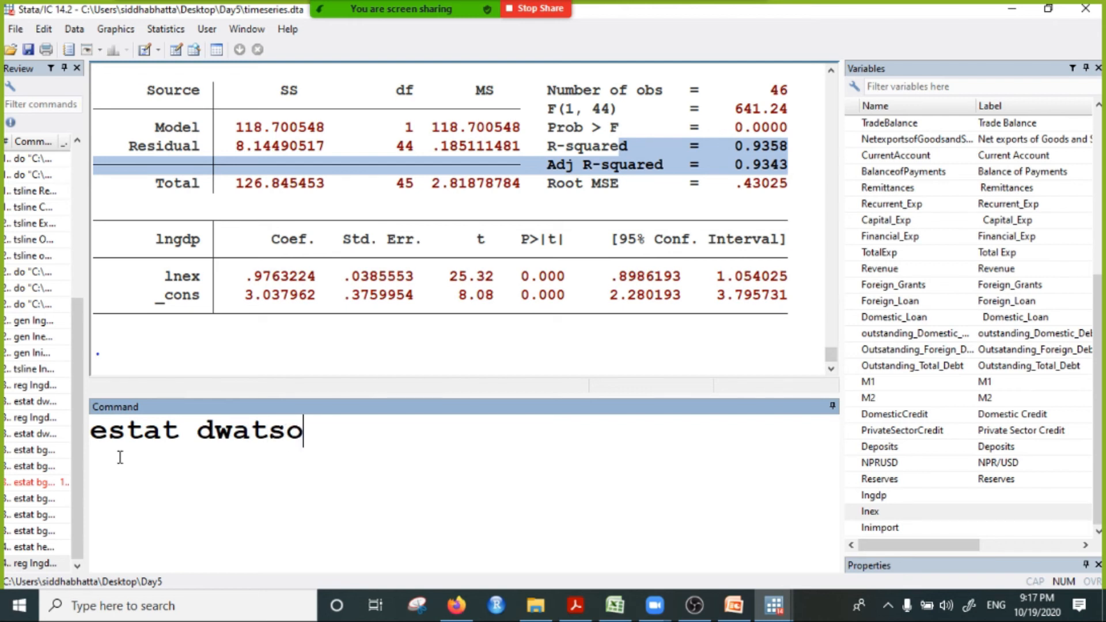
text(n)
key(Return)
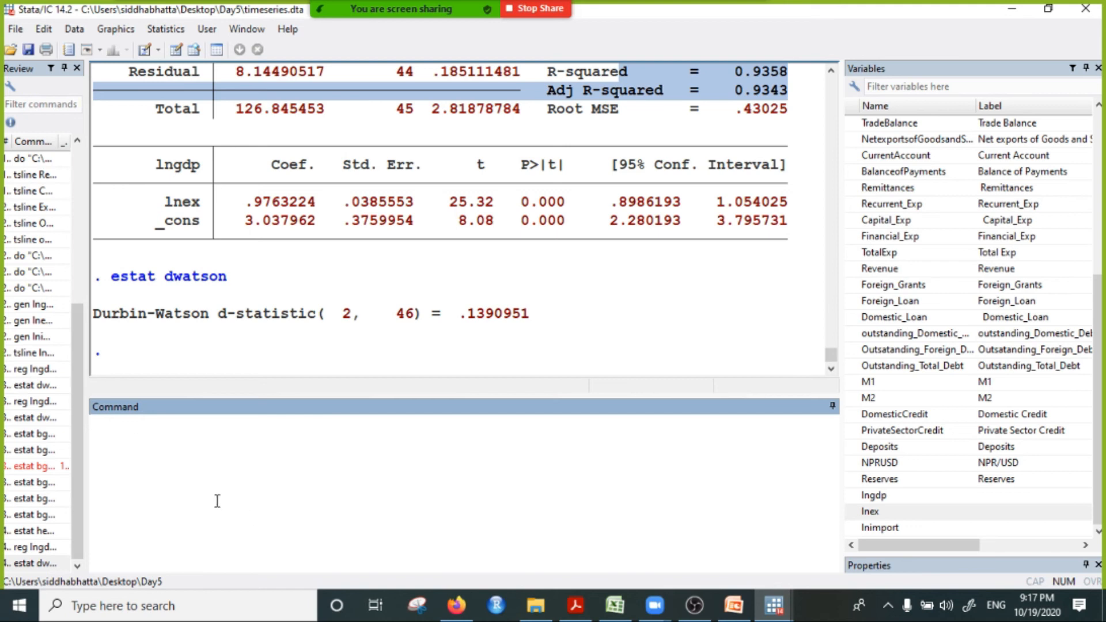
text(reg)
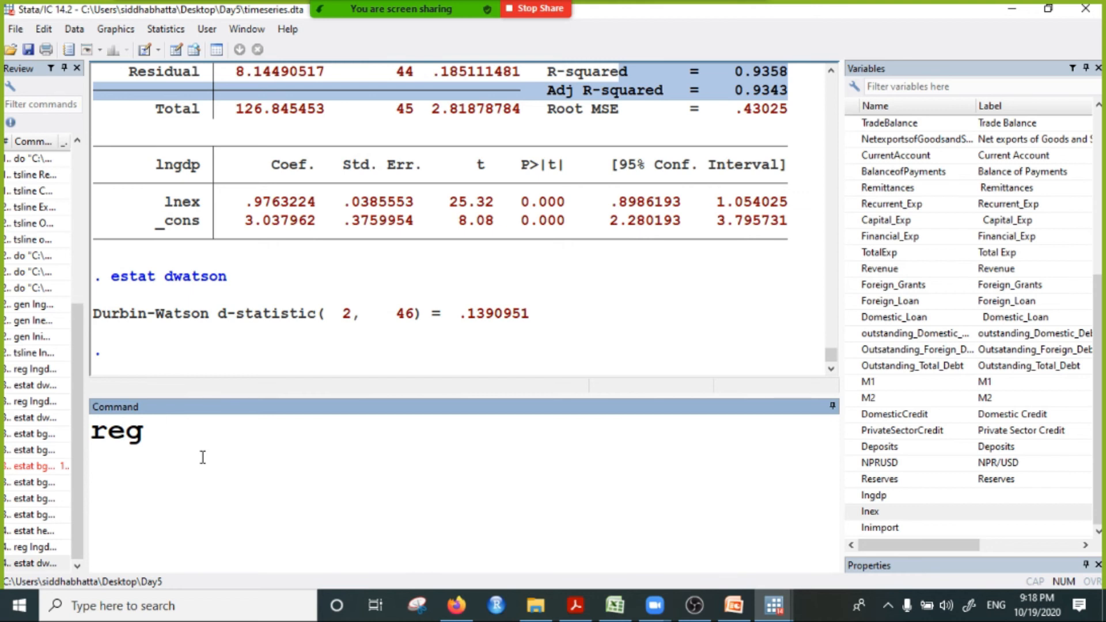
scroll(972, 303, up, 6)
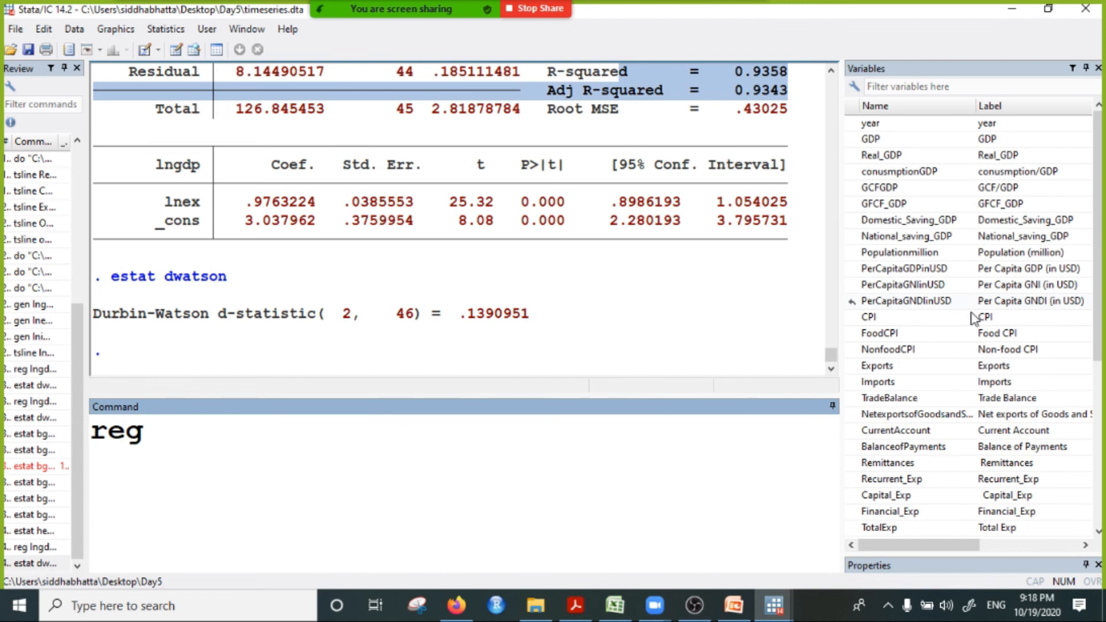
scroll(979, 311, down, 6)
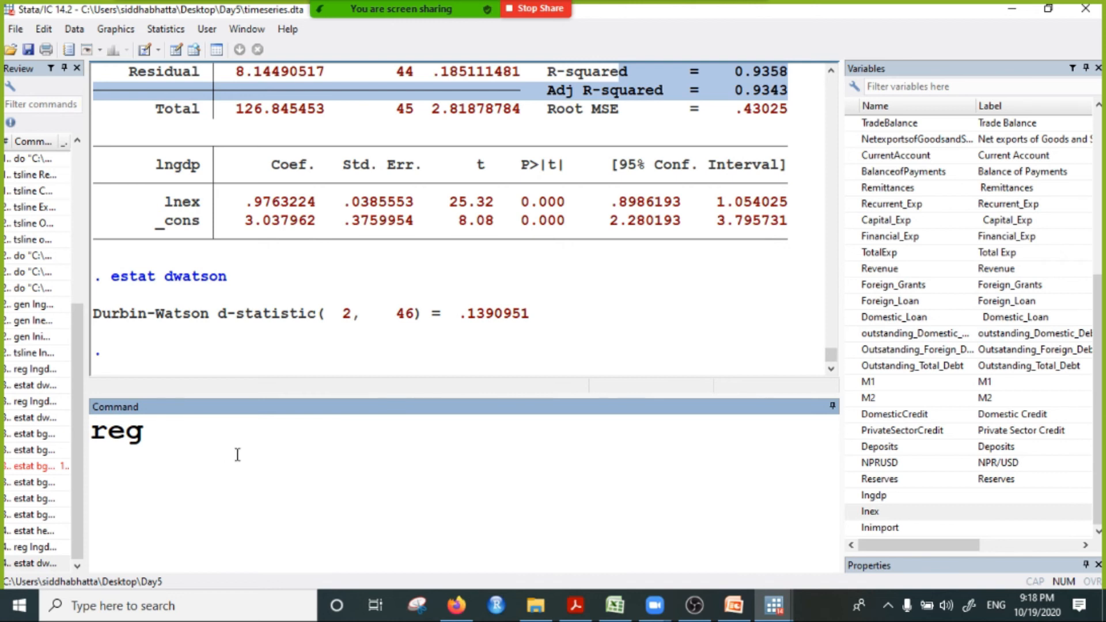
drag(240, 449, 78, 434)
key(BackSpace)
text(ln)
key(BackSpace)
key(BackSpace)
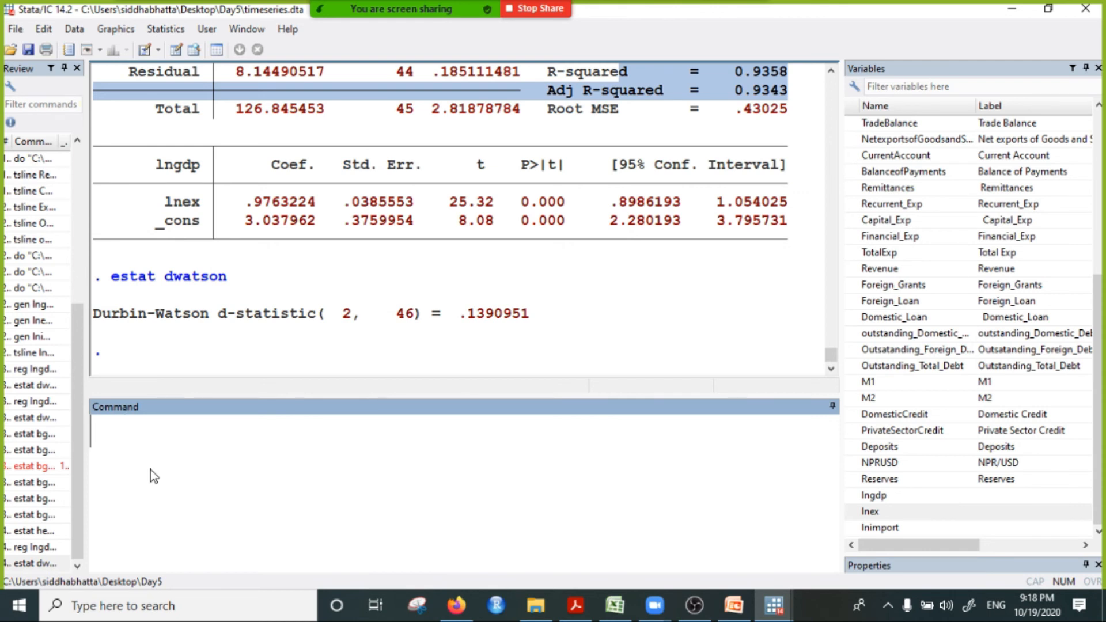
Step: Generate the variable lncpi as the log of CPI with the gen command
text(gen l)
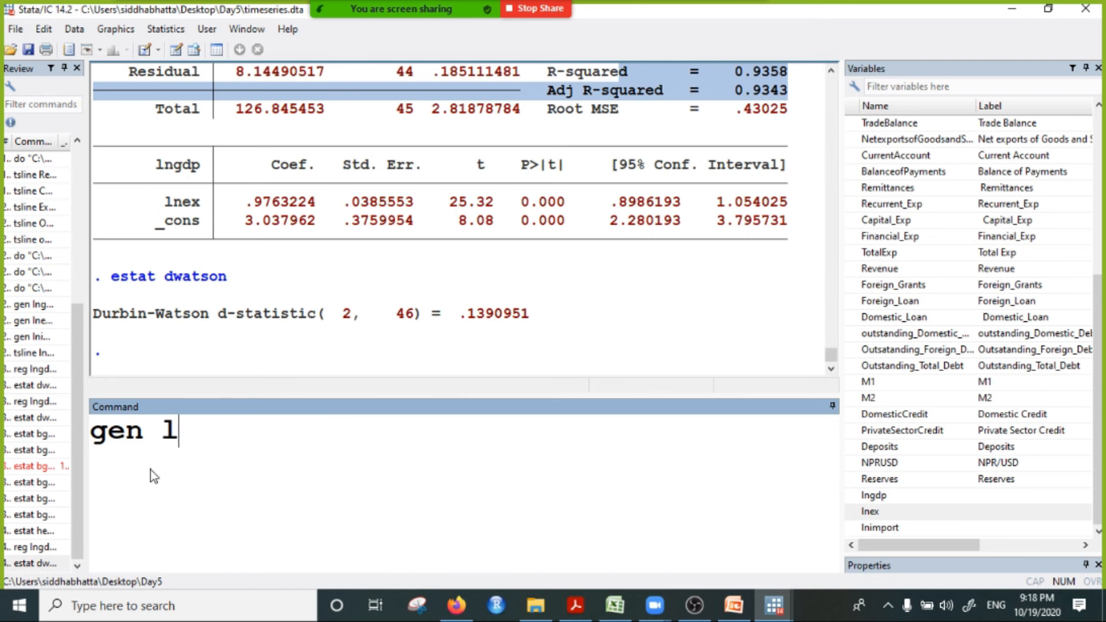
text(ncpi)
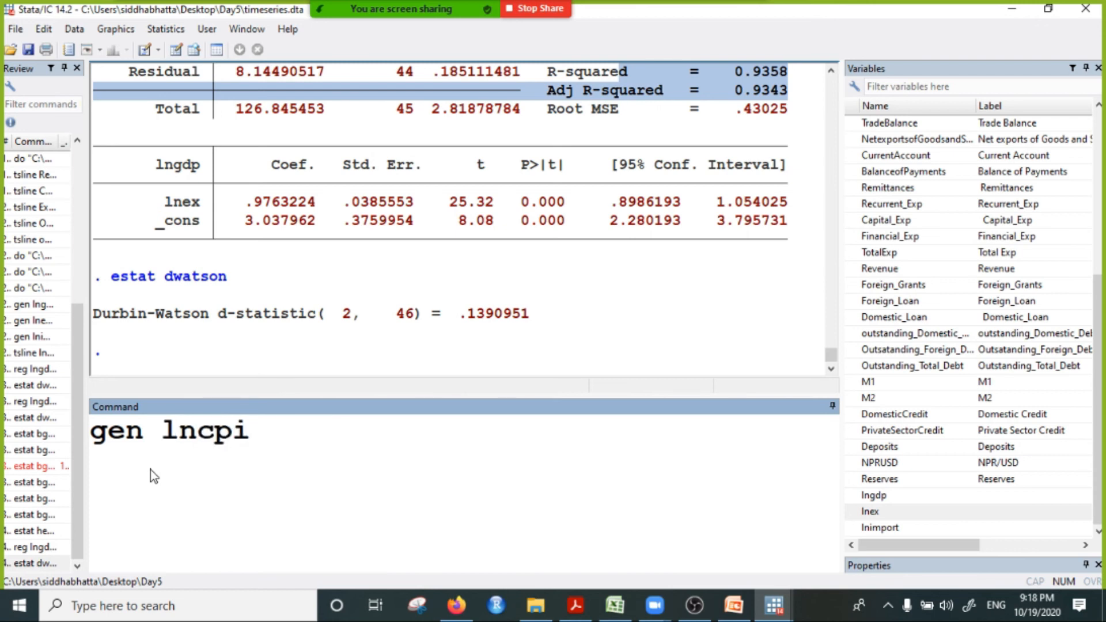
text(=log()
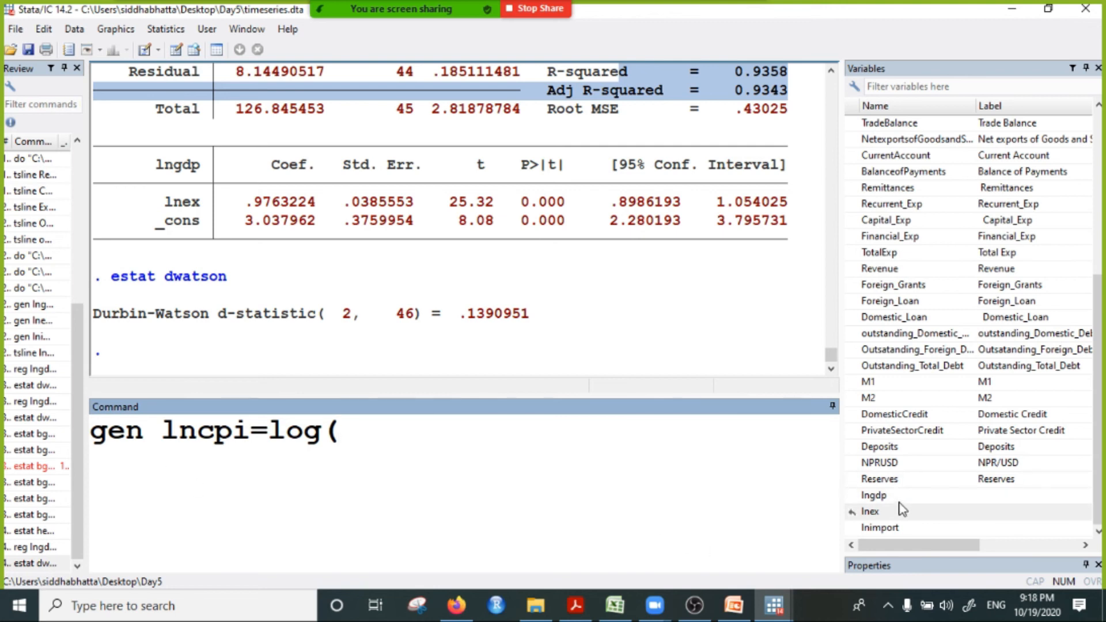
scroll(898, 472, up, 3)
click(887, 190)
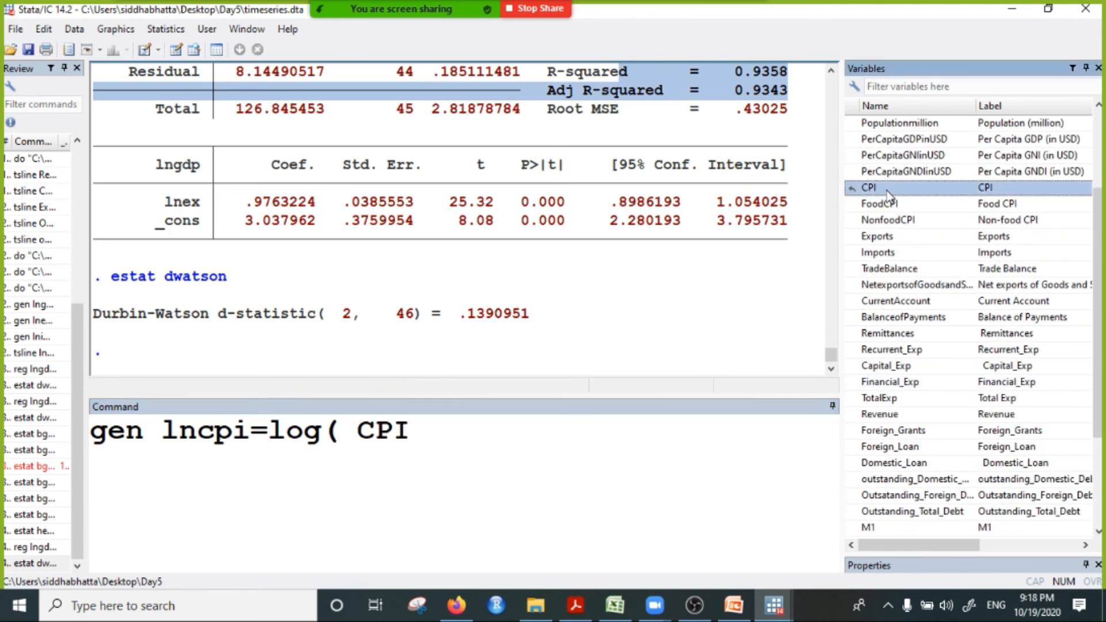
click(440, 419)
text())
key(Return)
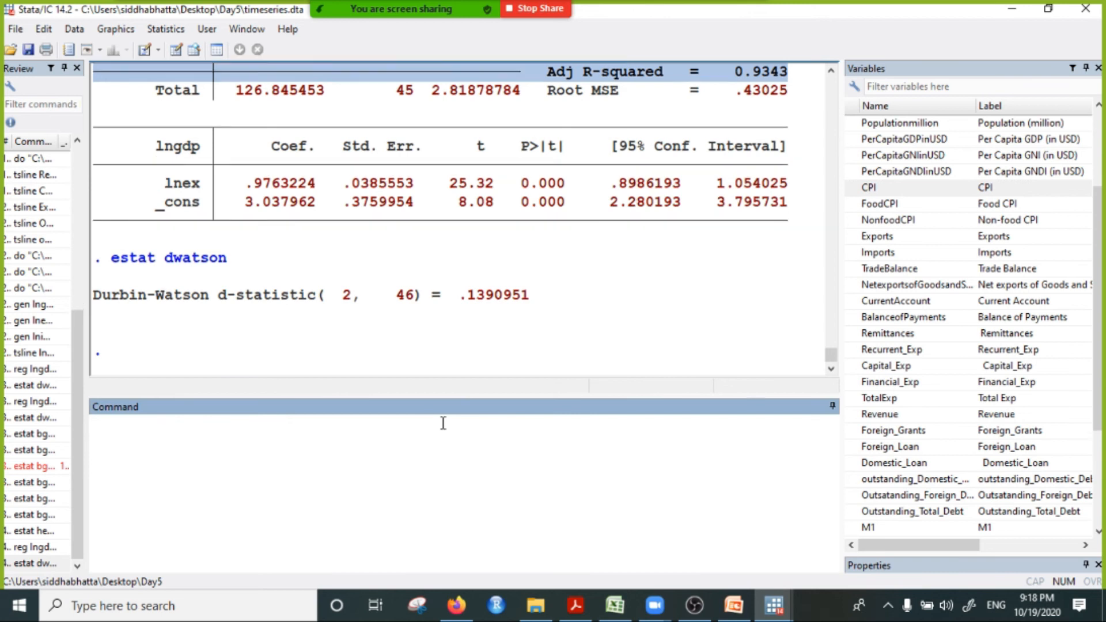
Step: Regress lncpi on lnex with the reg command
text(reg)
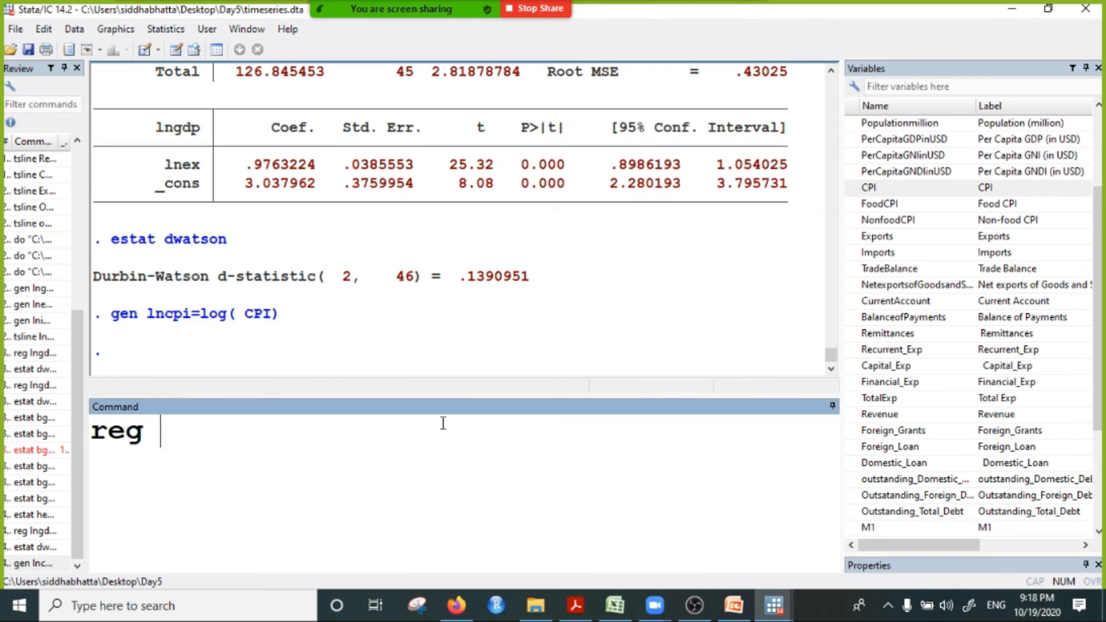
scroll(945, 404, down, 4)
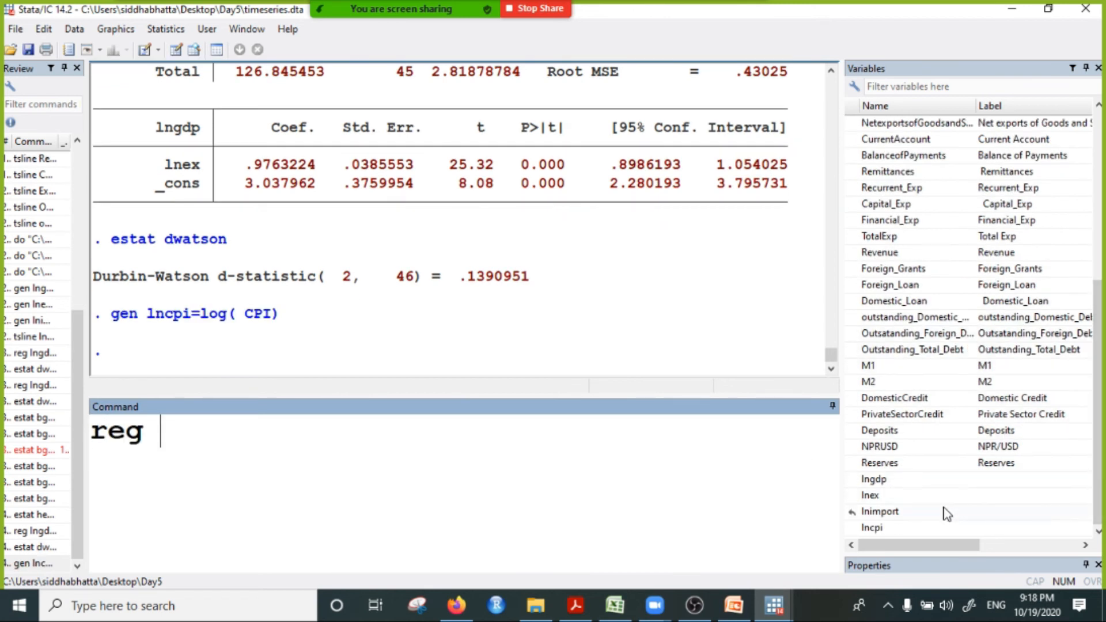
click(873, 528)
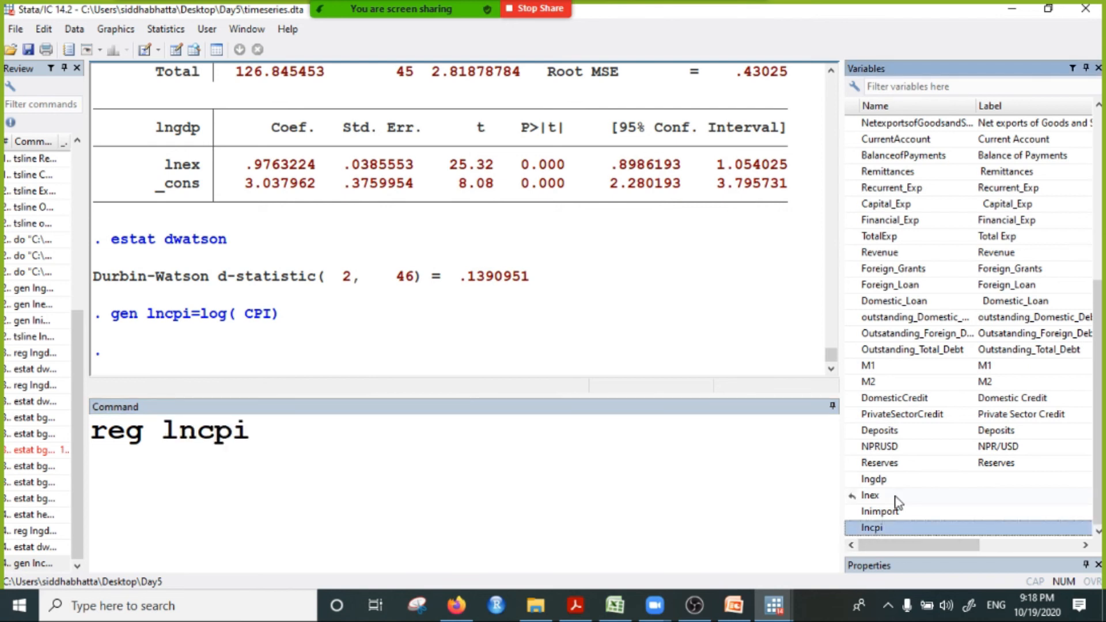
click(893, 495)
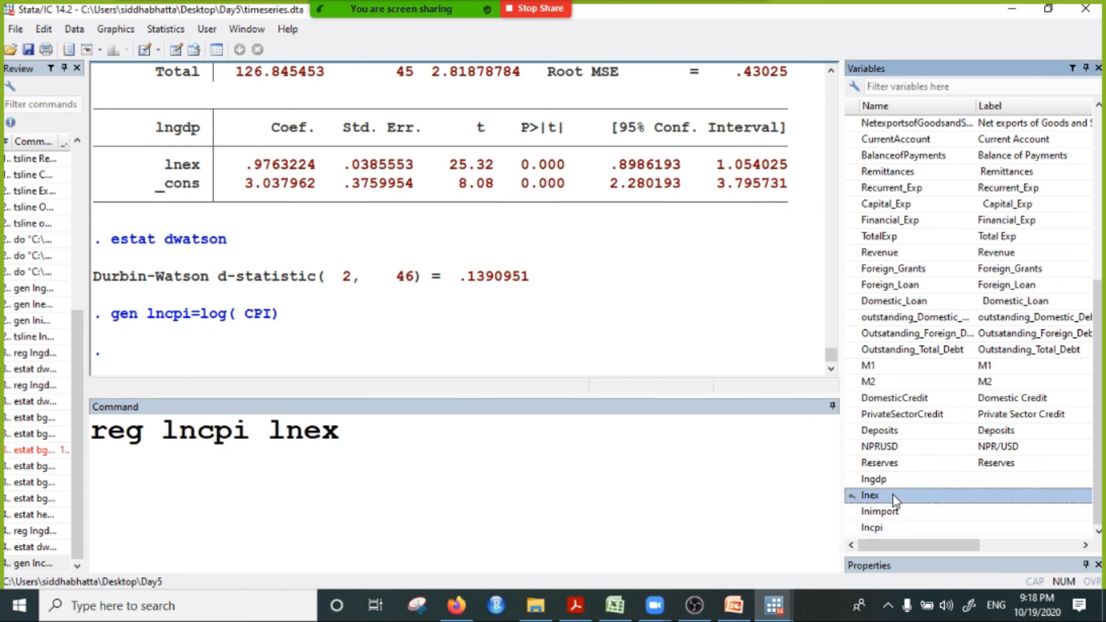
click(484, 436)
key(Return)
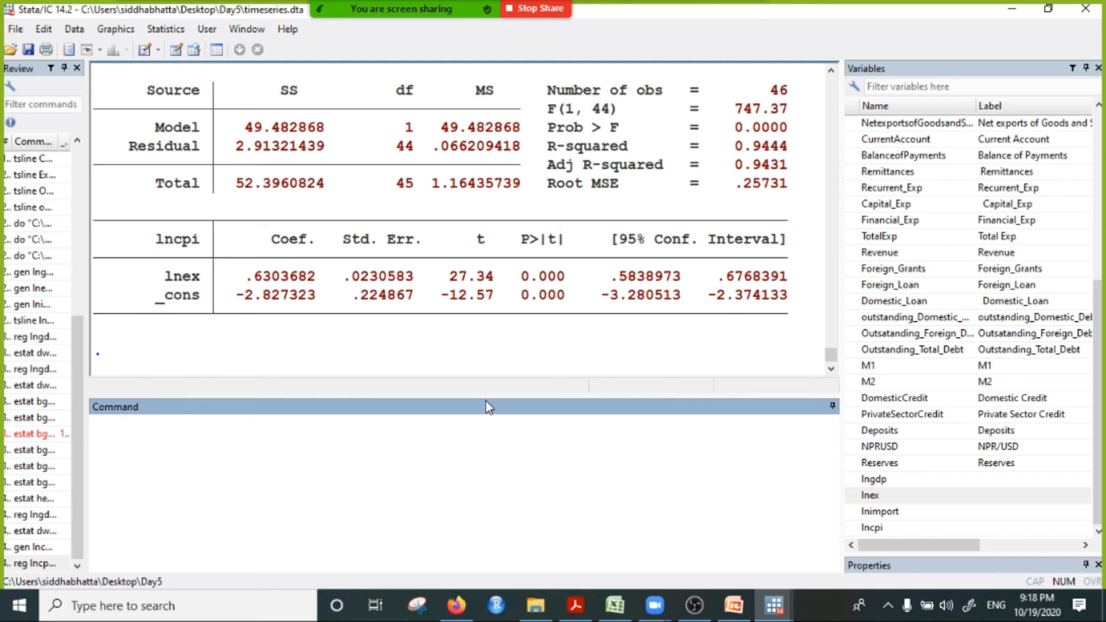
Step: Examine the coefficient p-values, Prob > F and the R-squared figures in the output of the lncpi on lnex regression
drag(246, 275, 570, 287)
click(571, 275)
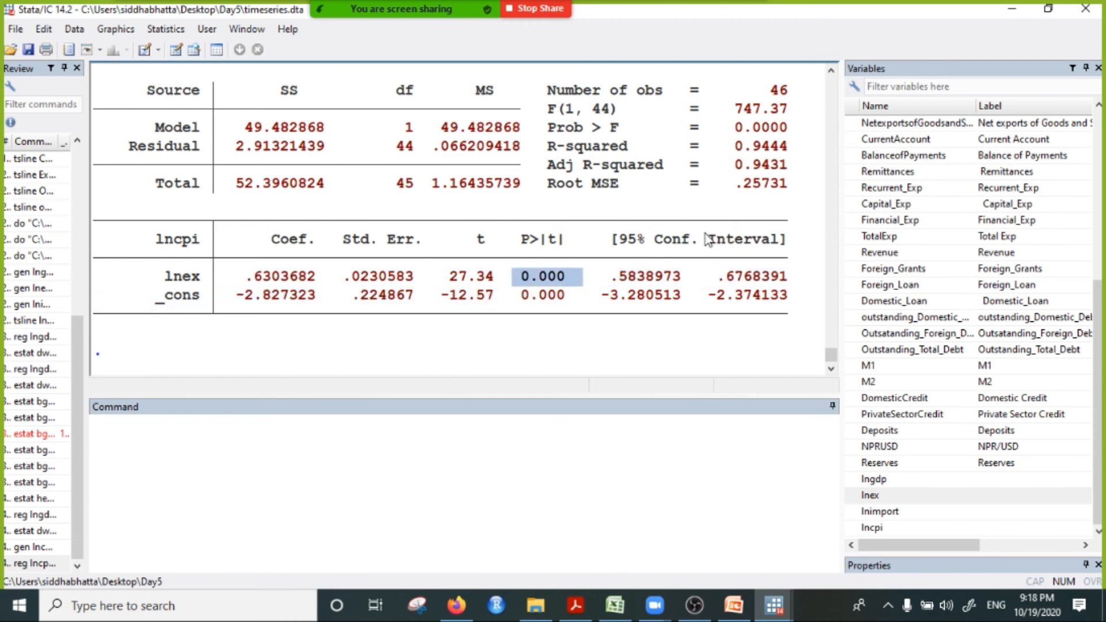
drag(698, 145, 785, 171)
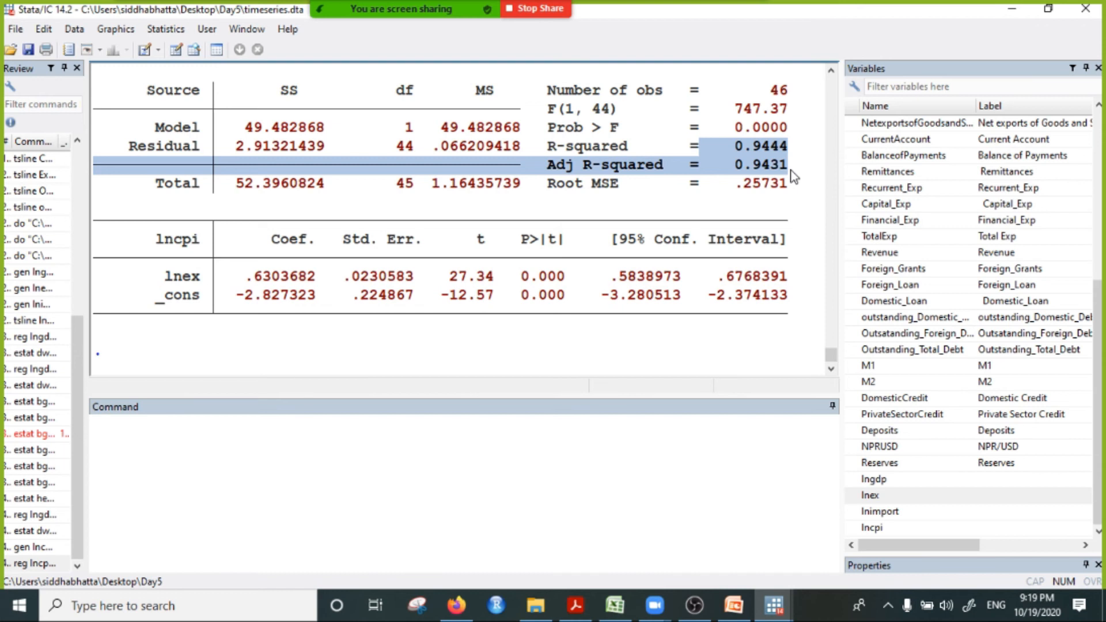
scroll(737, 212, up, 2)
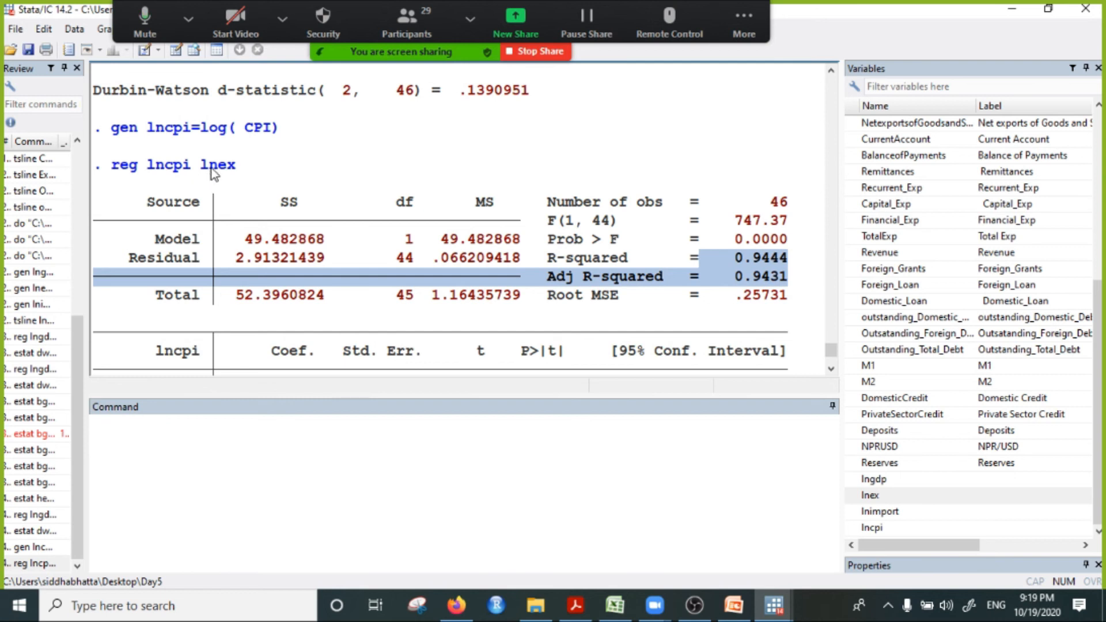
drag(209, 167, 248, 171)
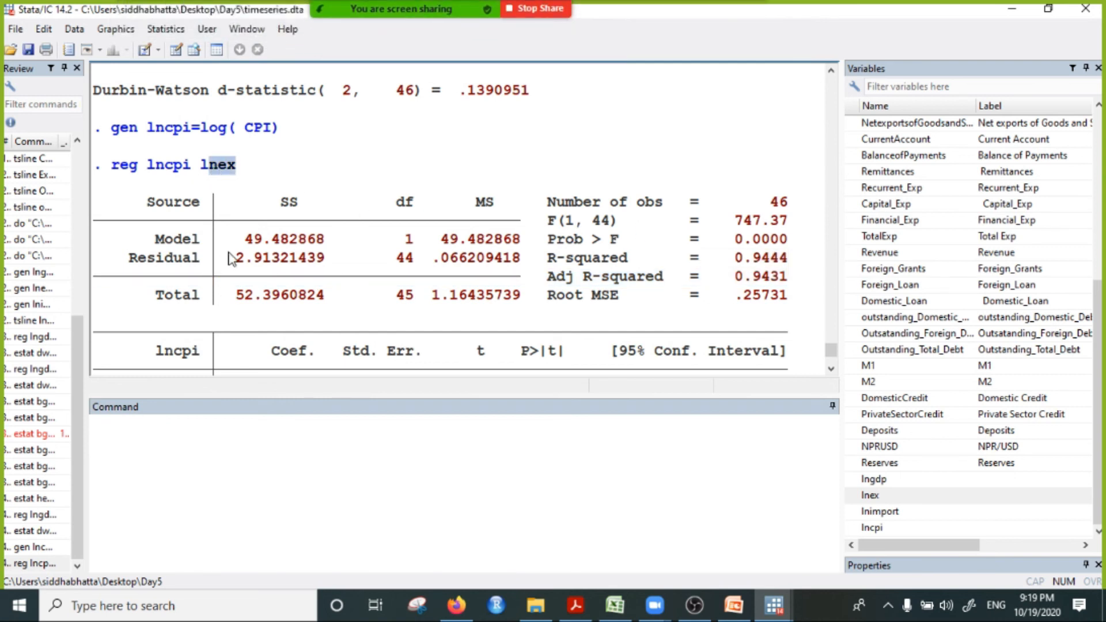
scroll(241, 285, down, 1)
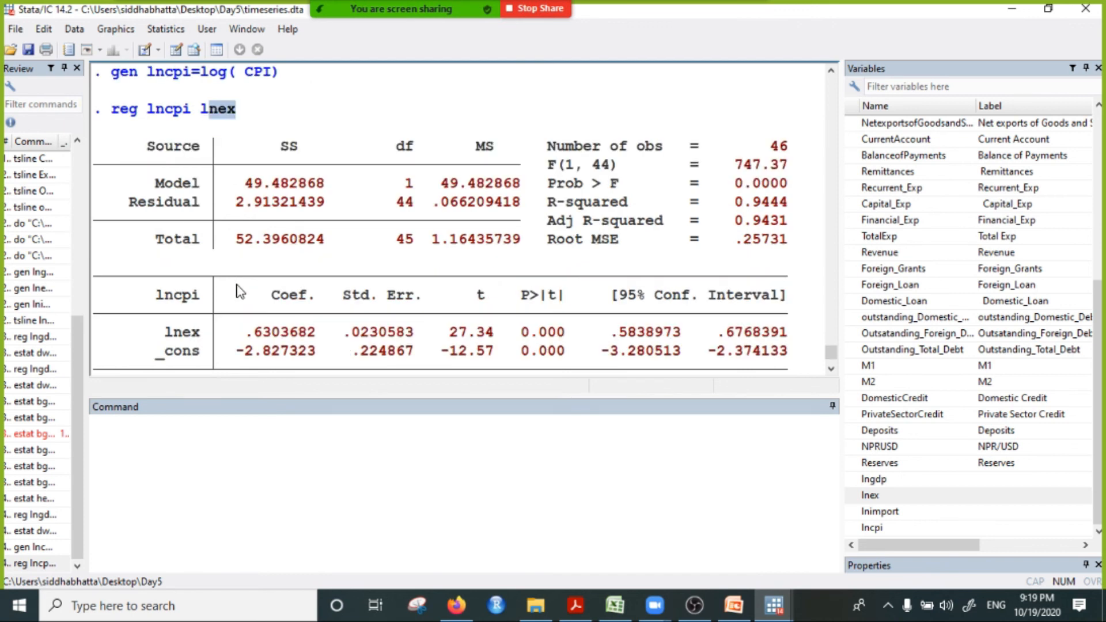
drag(735, 201, 773, 205)
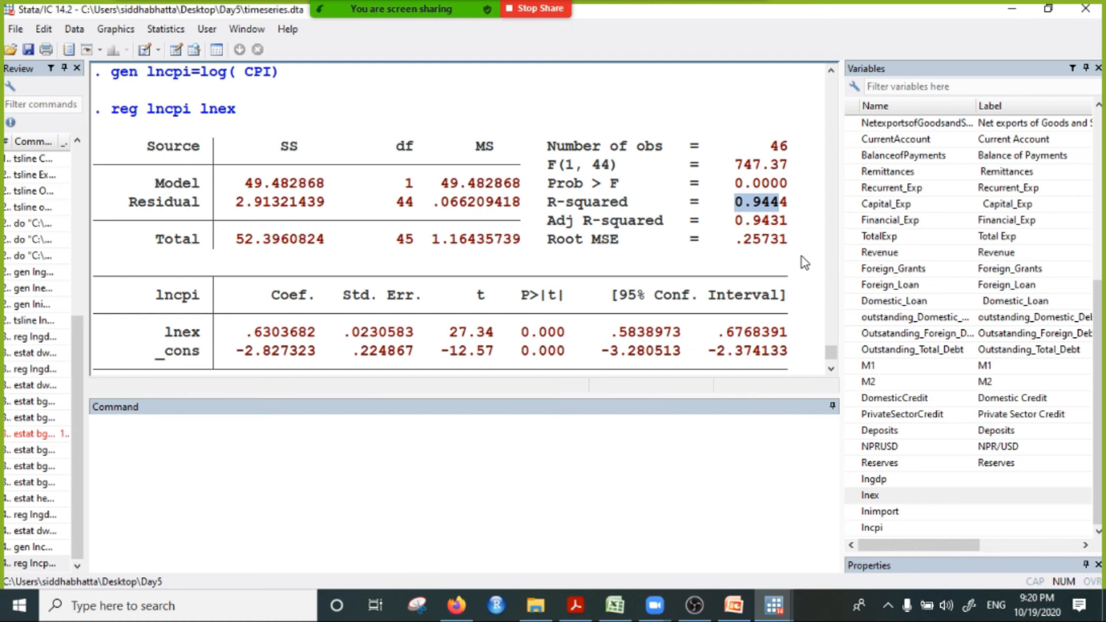
drag(527, 323, 523, 276)
click(574, 303)
scroll(733, 173, up, 1)
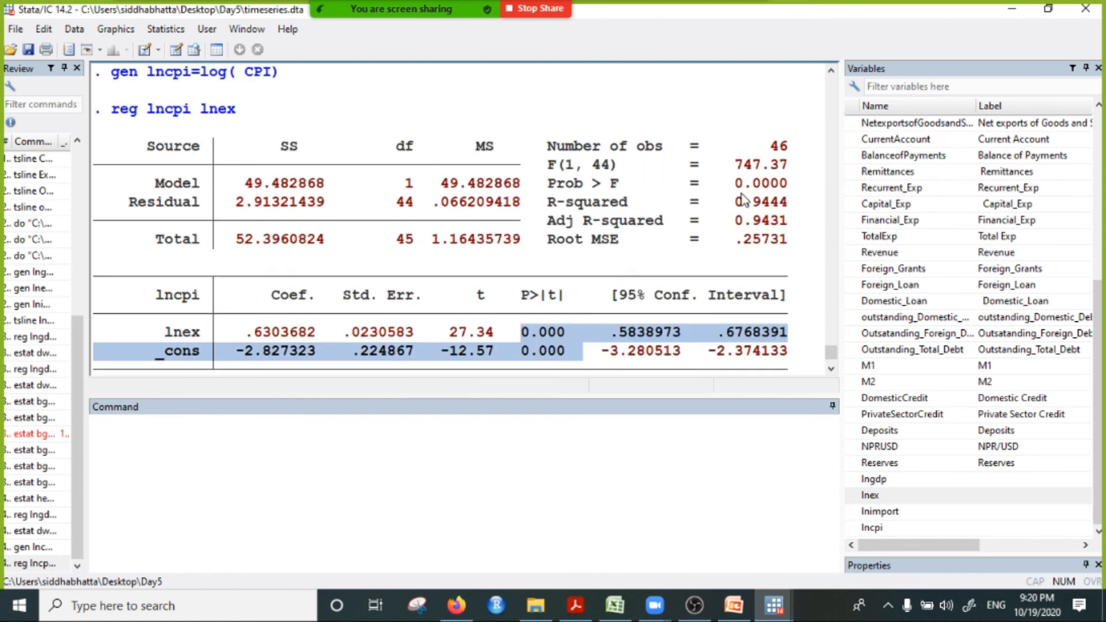
drag(727, 183, 787, 190)
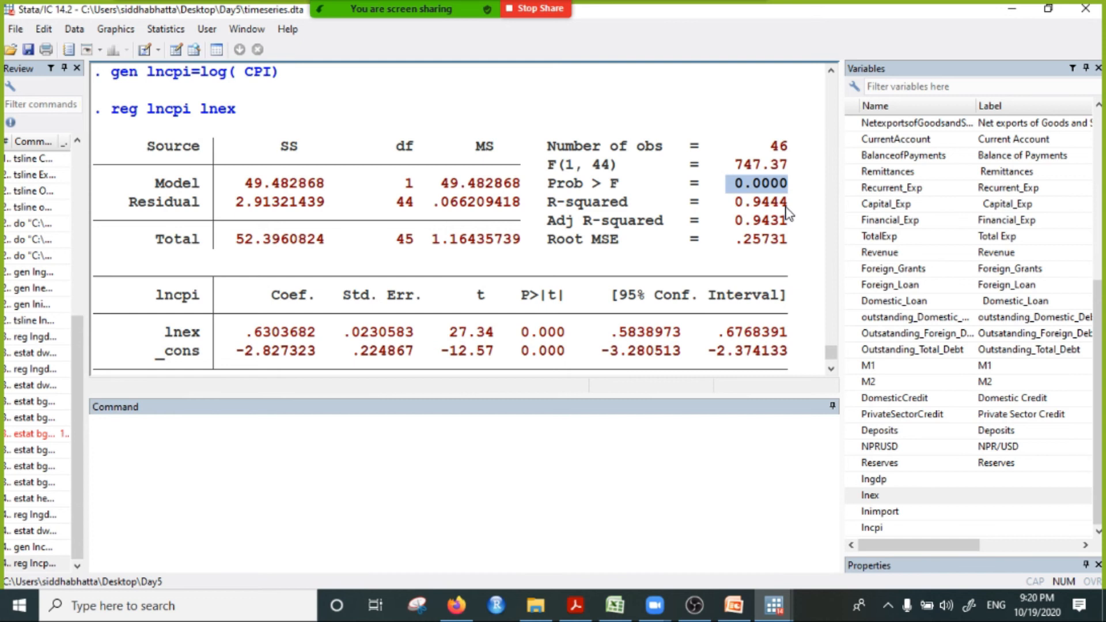
drag(726, 201, 784, 223)
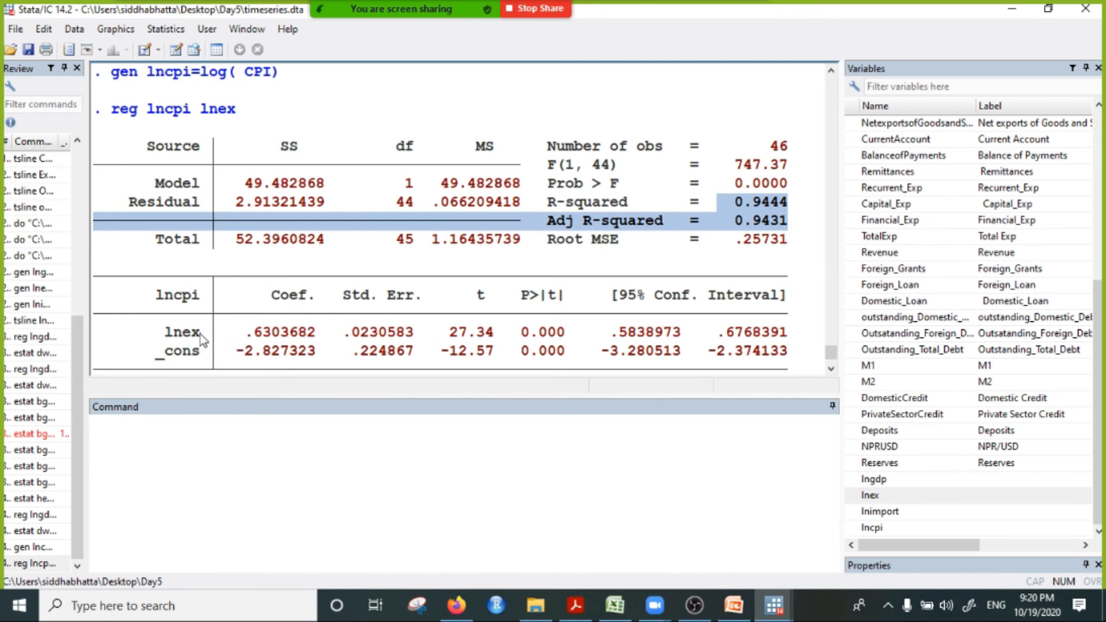
Step: Examine the lnex coefficient row in relation to the variables named in the reg lncpi lnex command
click(167, 330)
drag(155, 333, 598, 337)
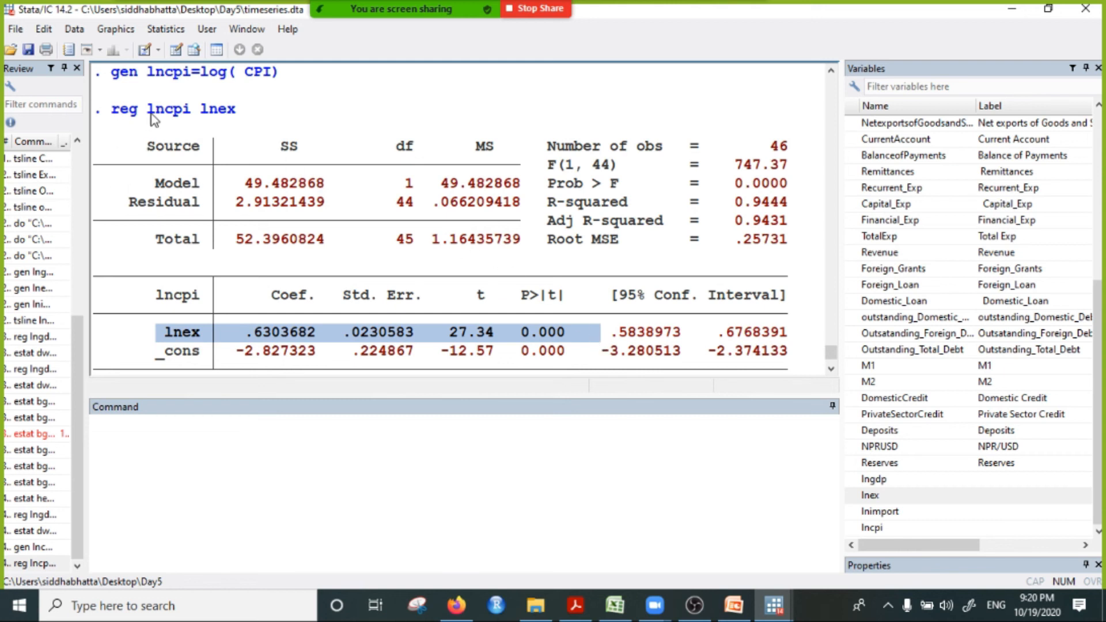
drag(148, 109, 279, 145)
drag(156, 333, 323, 352)
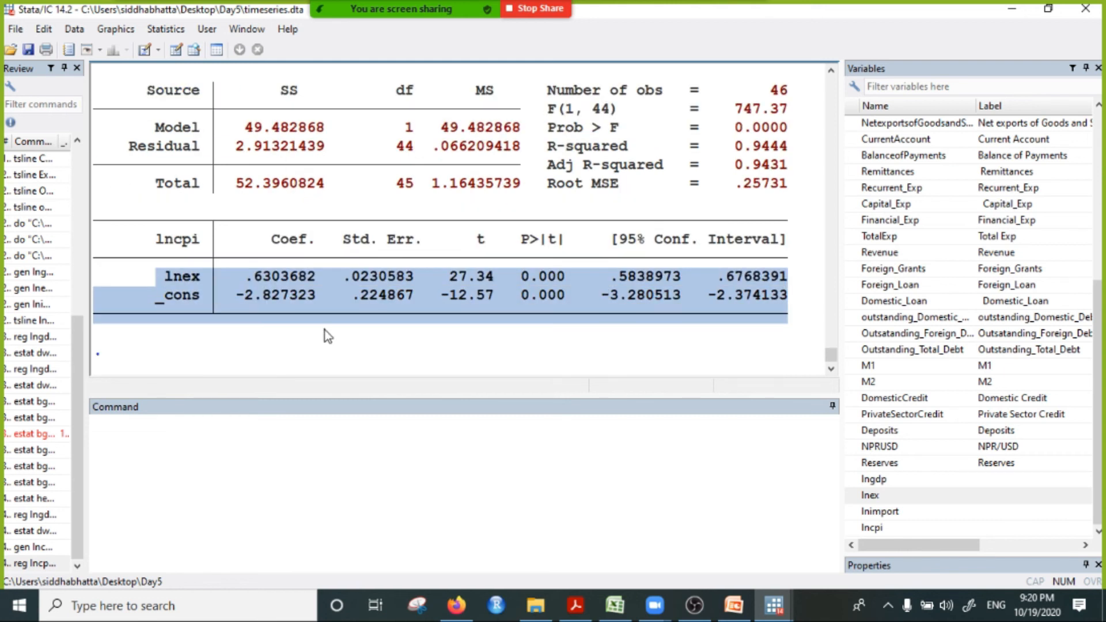
scroll(361, 319, up, 2)
scroll(362, 320, down, 2)
scroll(351, 289, up, 1)
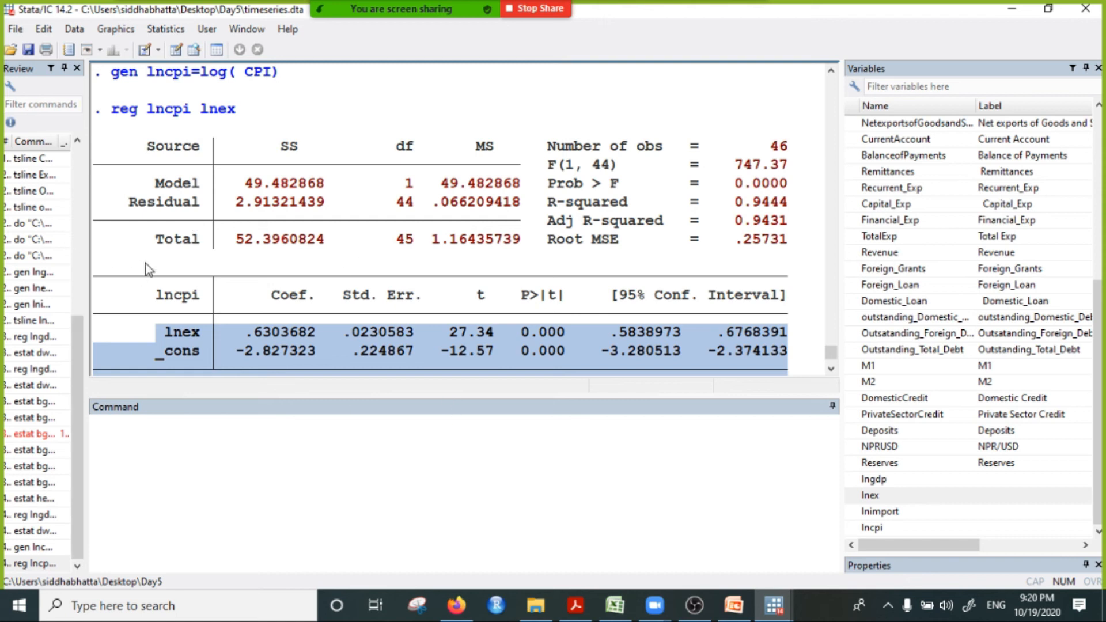
scroll(198, 349, down, 1)
drag(166, 278, 588, 283)
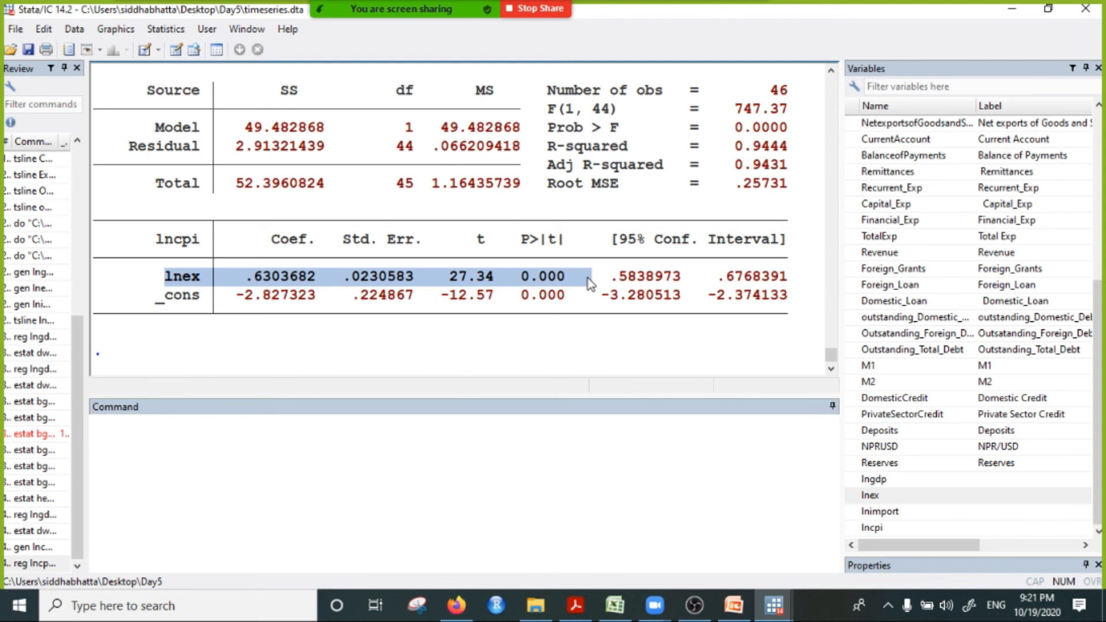
scroll(536, 278, up, 1)
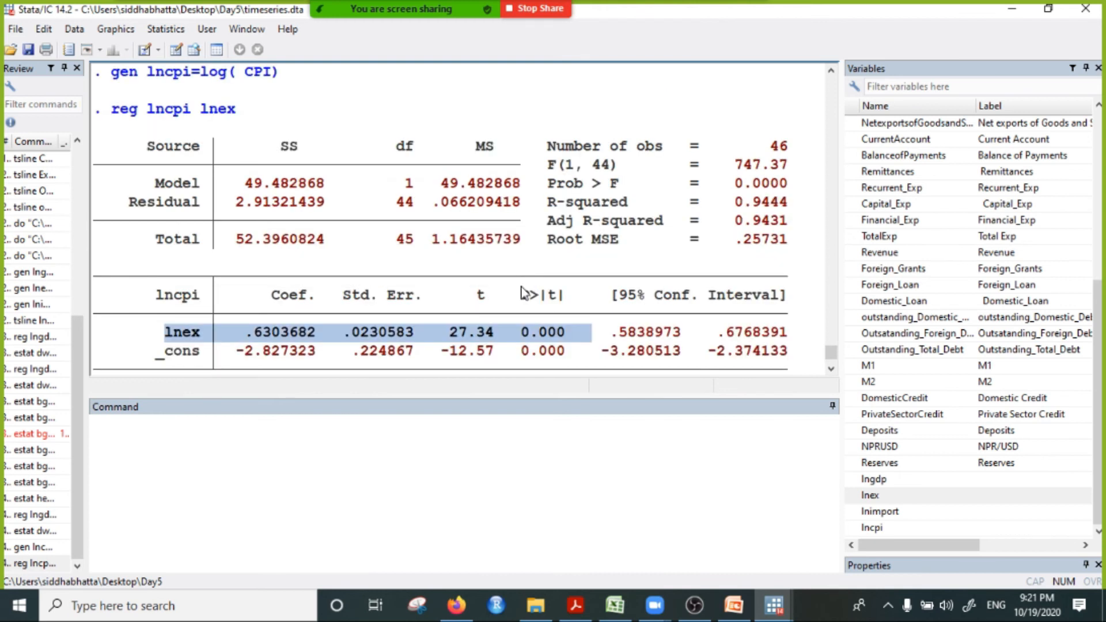
Step: Write the note "non-sense regression //spurious regression" as unexecuted command text, and clear it
click(289, 439)
text(non-)
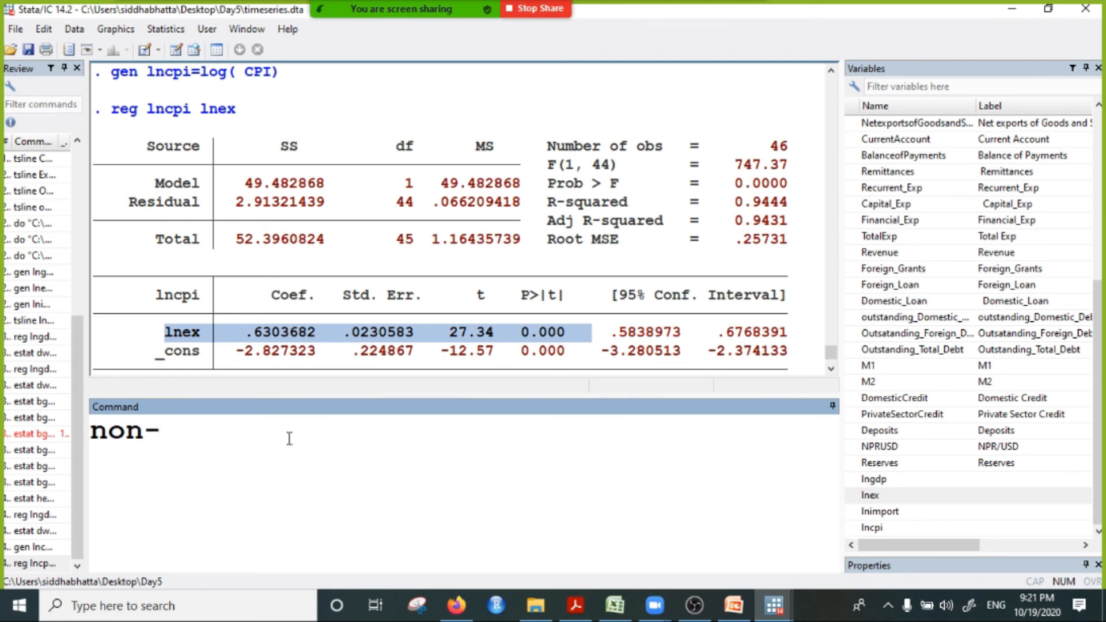
text(r)
key(BackSpace)
text(sense regr)
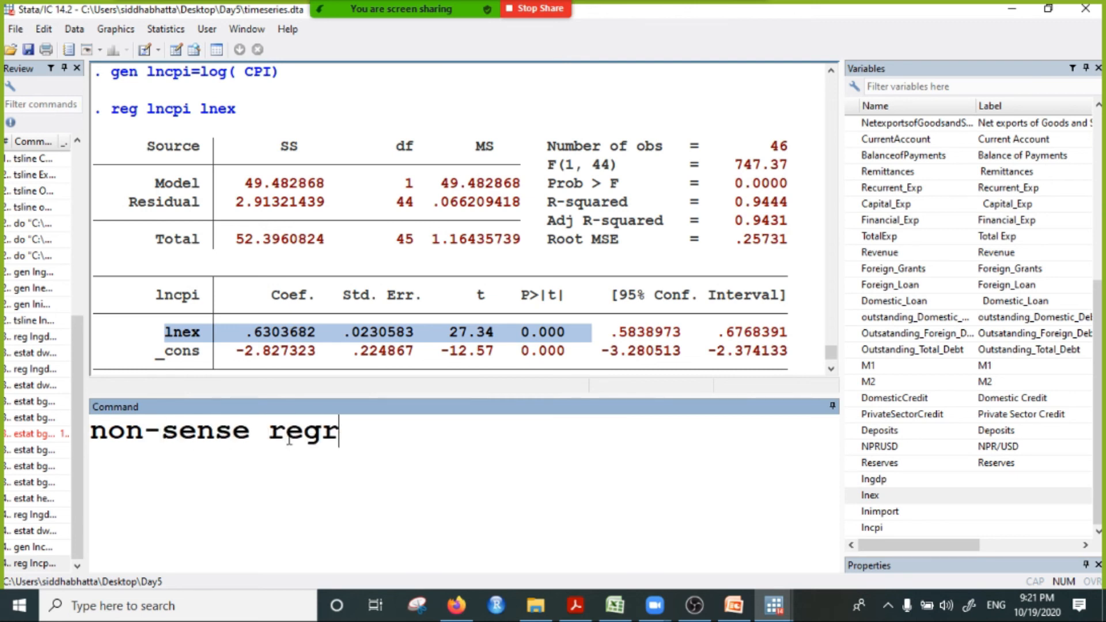
text(ession)
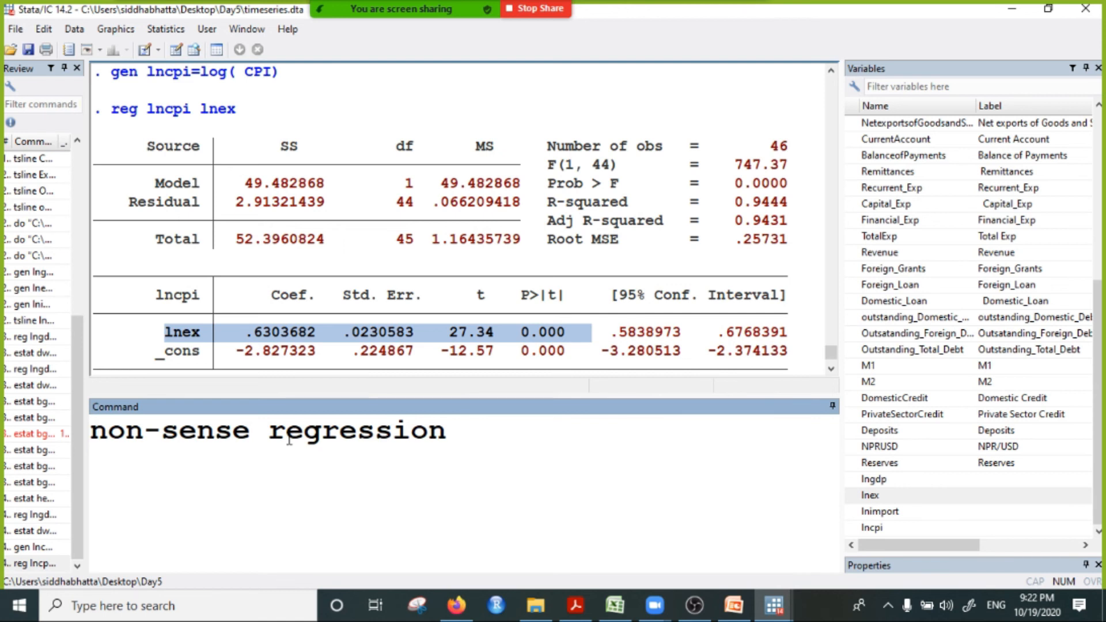
text(//spur)
text(us)
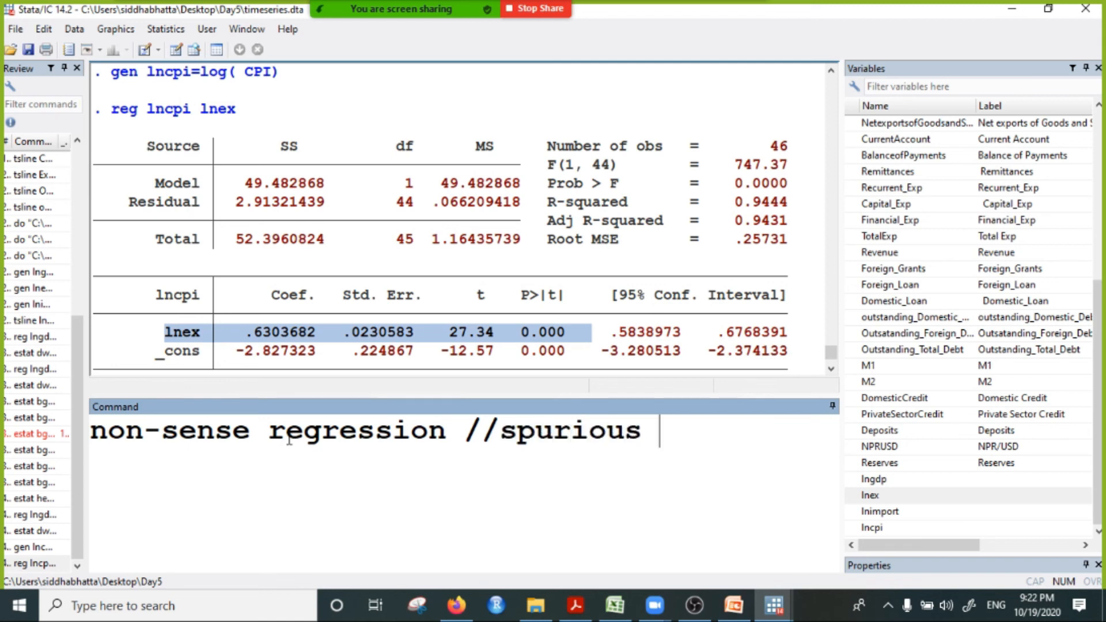
text( rgeression)
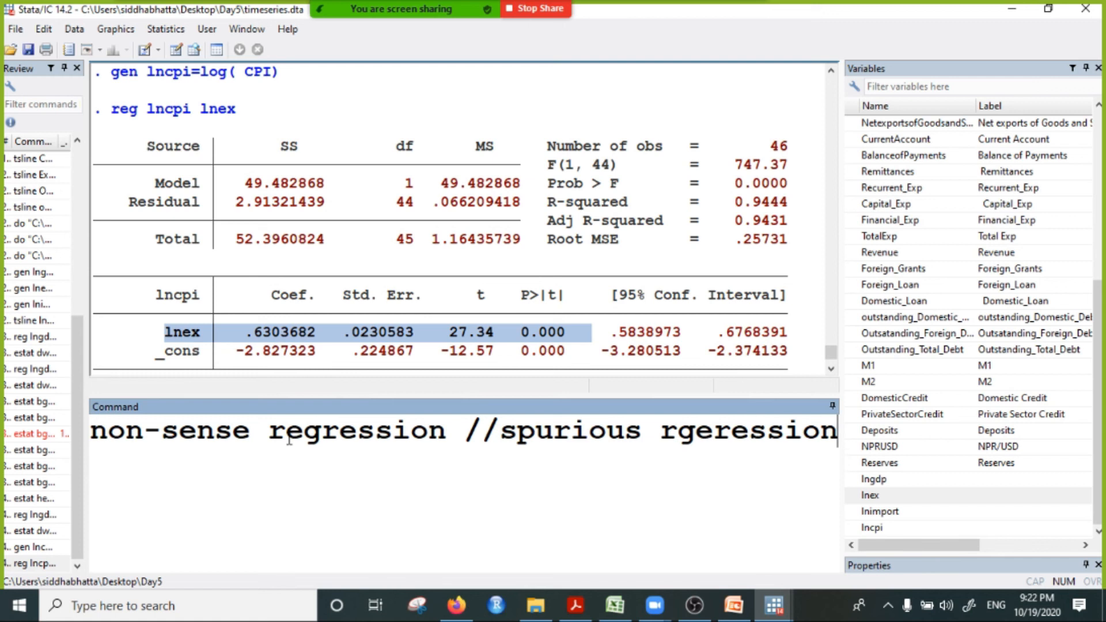
key(ctrl+a)
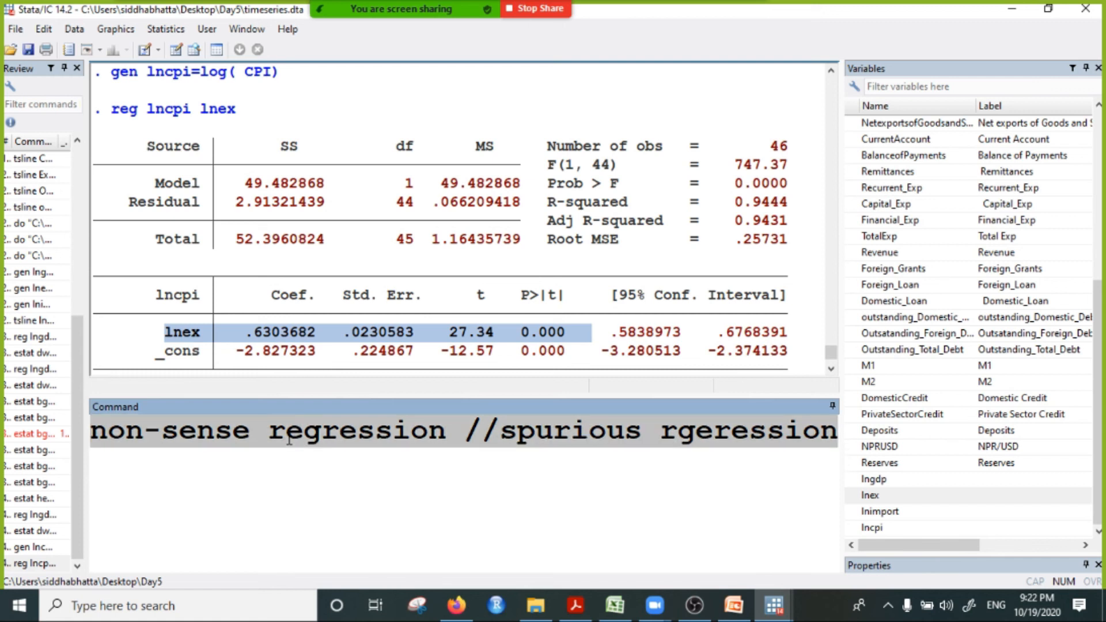
key(BackSpace)
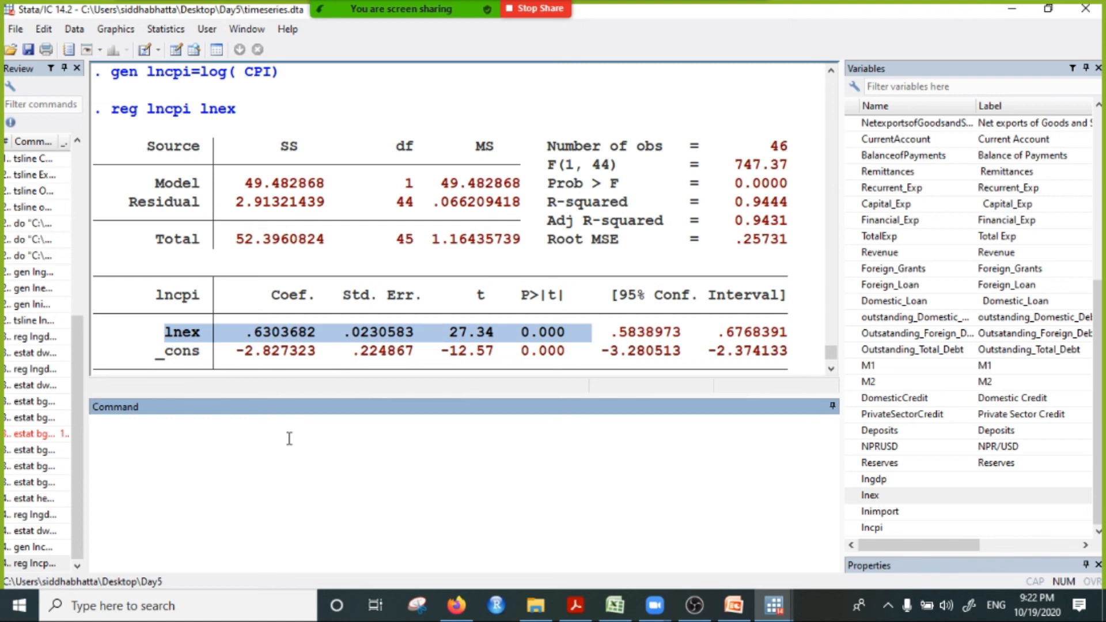
Step: Write the note "stationary : mean and variance are constant" as unexecuted command text, and clear it
text(stationary : )
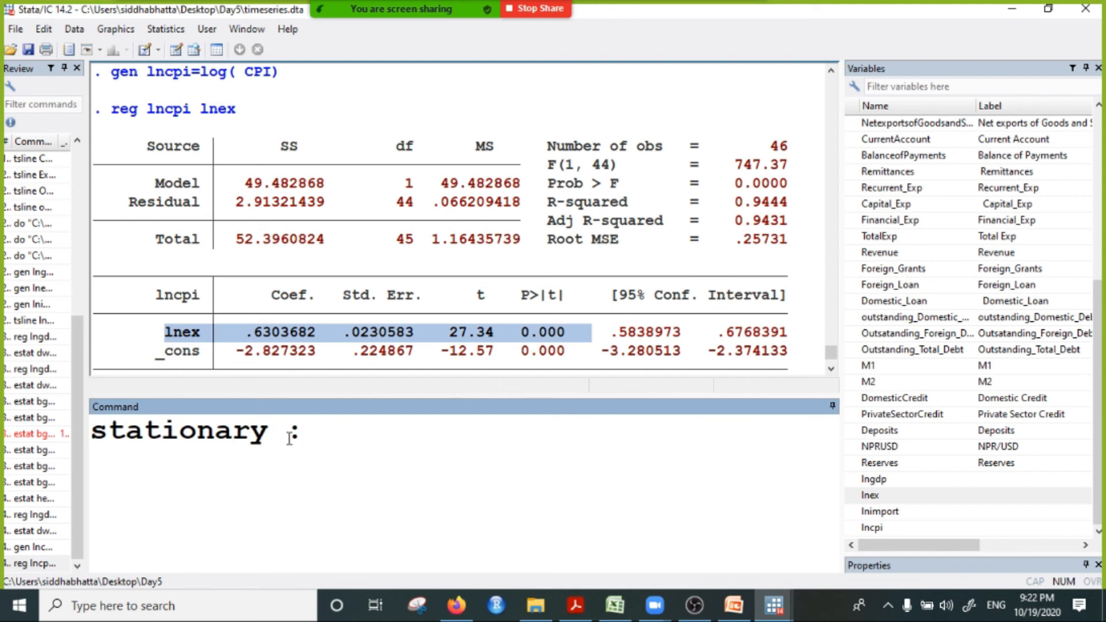
text(mean)
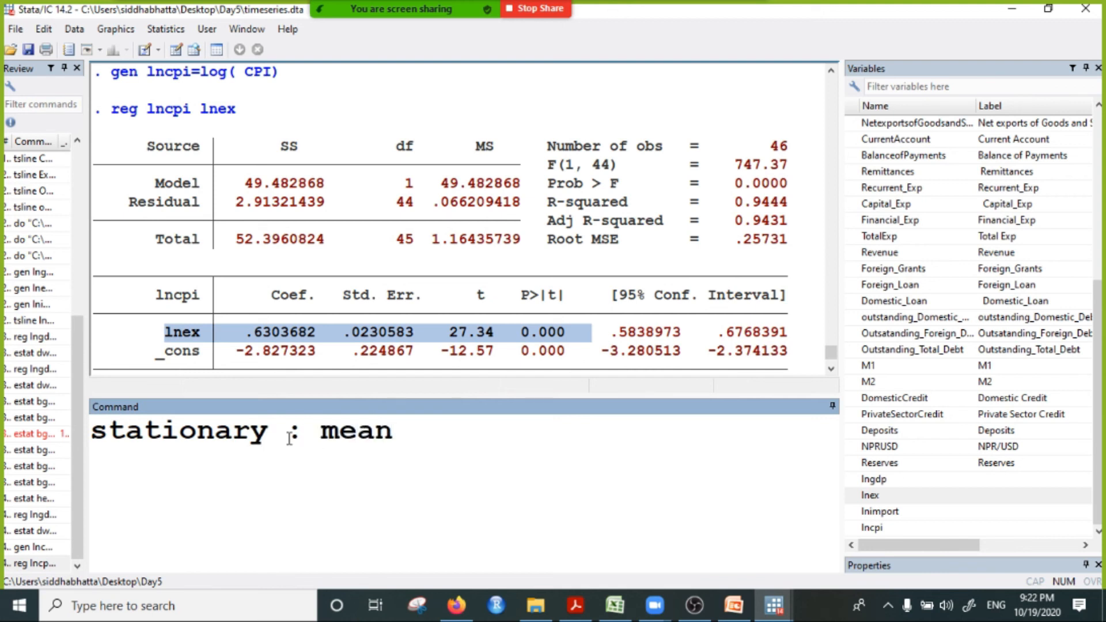
text( and v)
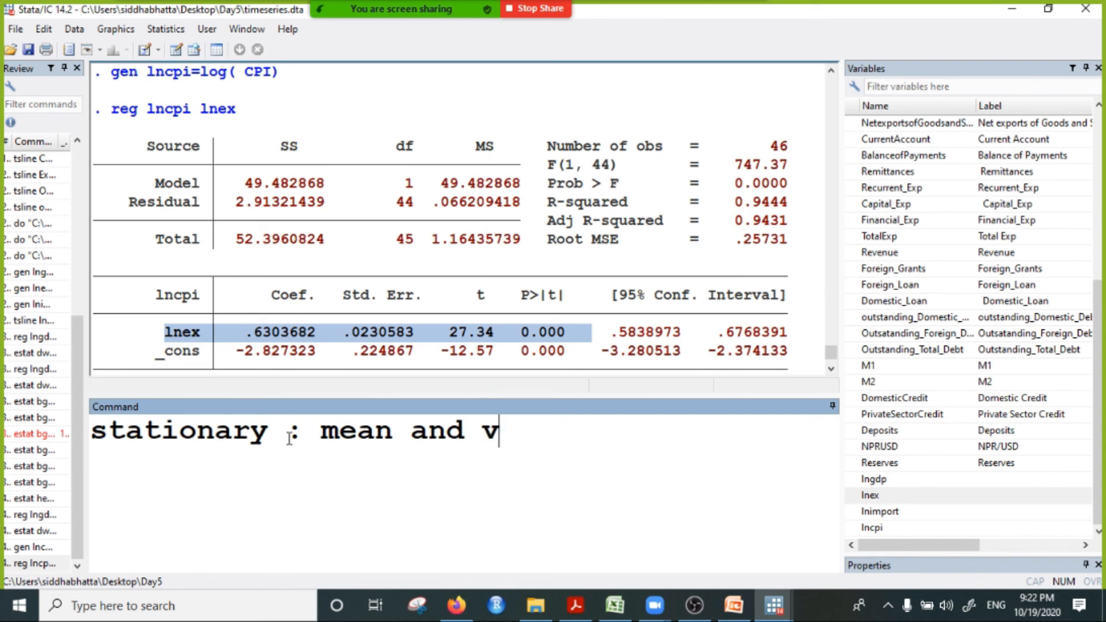
text(ariance)
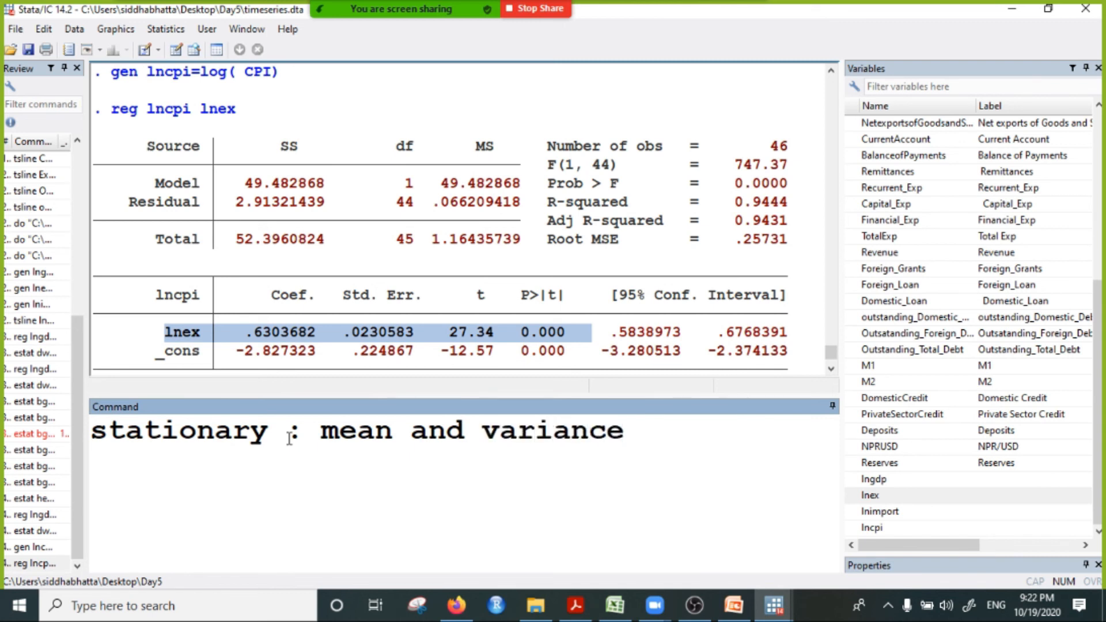
text( are constant)
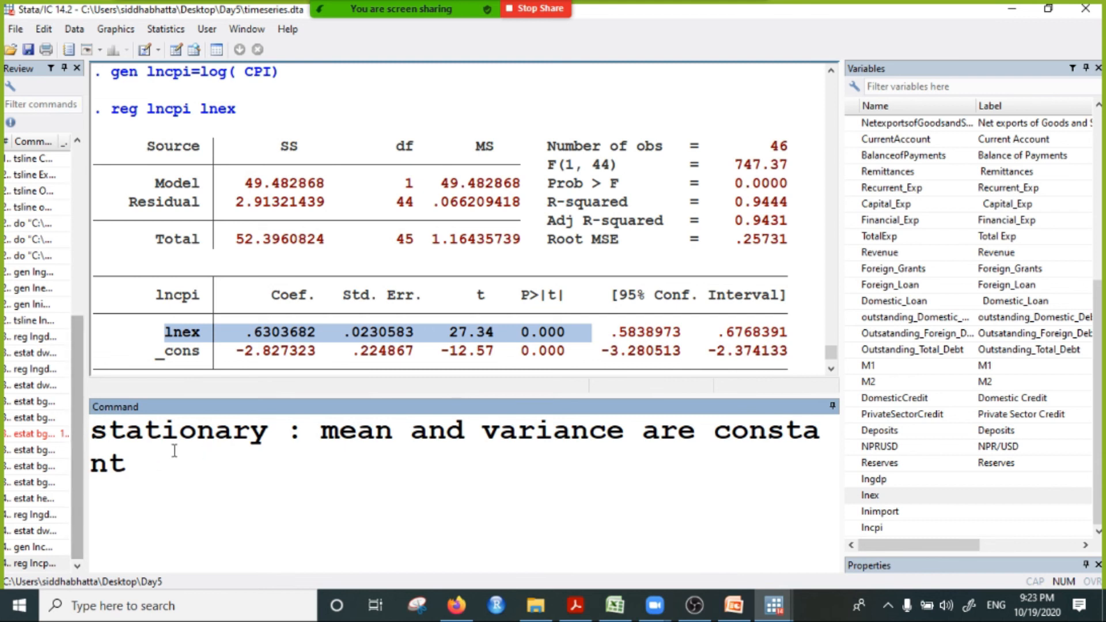
key(ctrl+a)
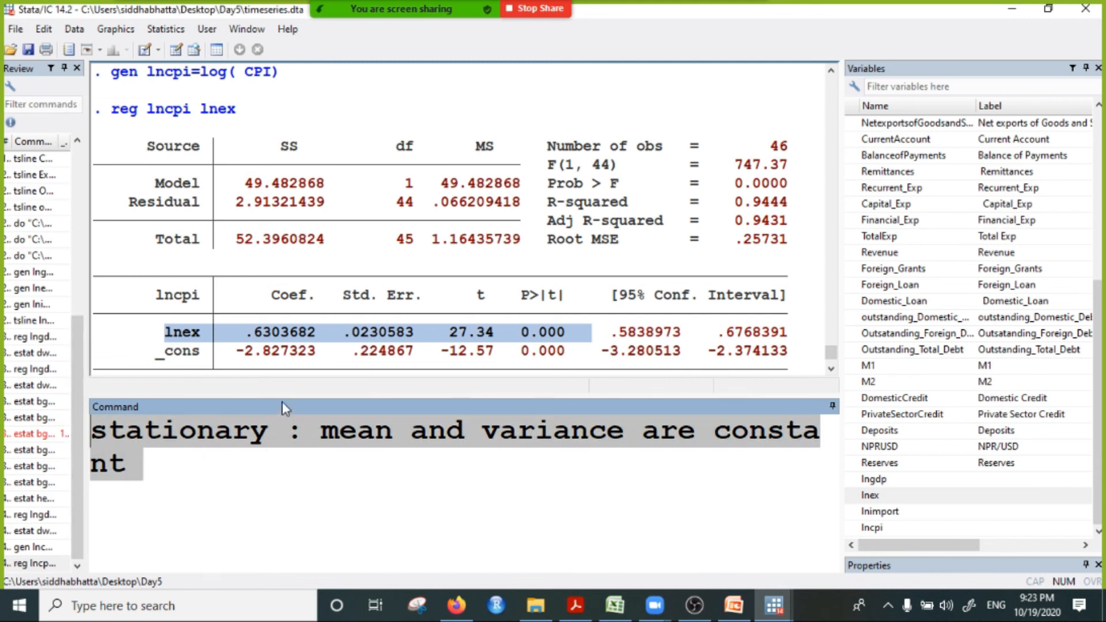
click(401, 429)
drag(130, 432, 136, 459)
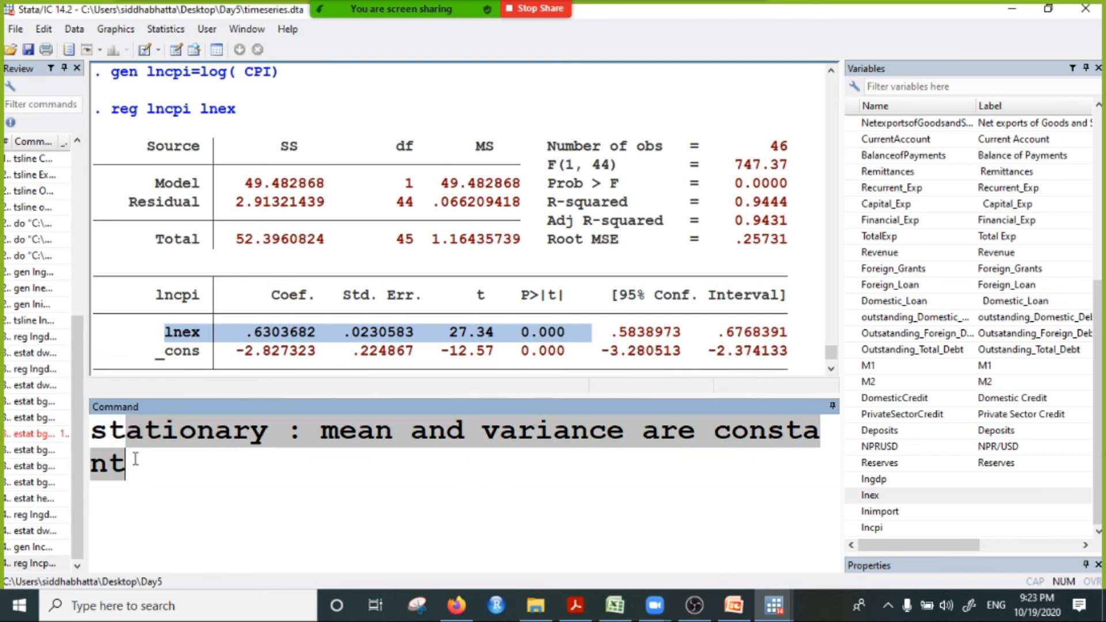
key(ctrl+a)
key(BackSpace)
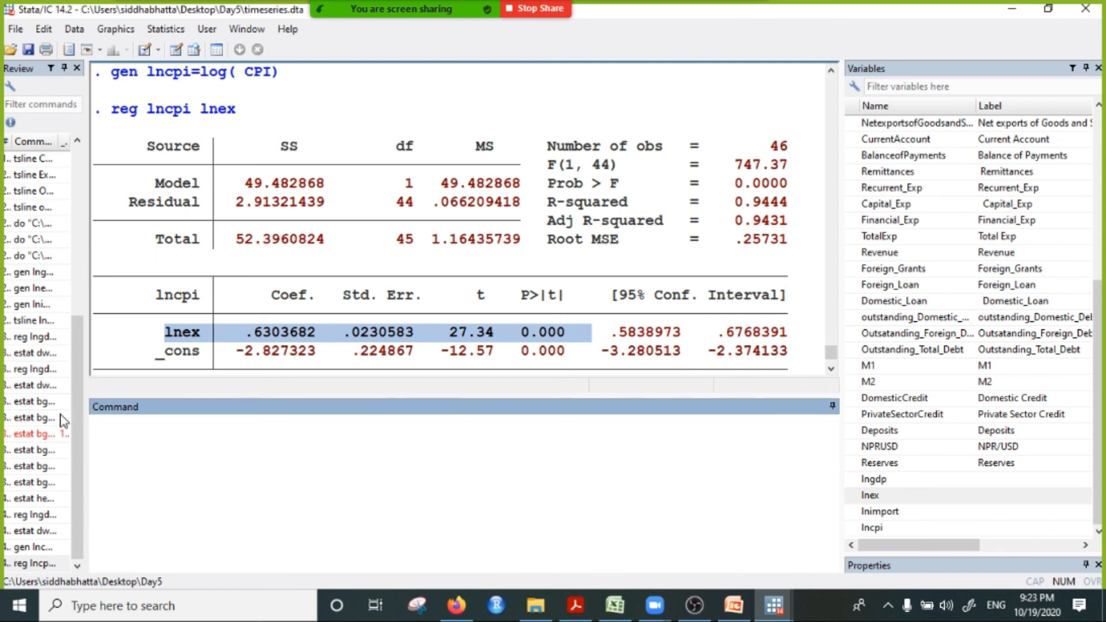
Step: Plot lngdp over time with the tsline command, and close the graph window
text(tsline)
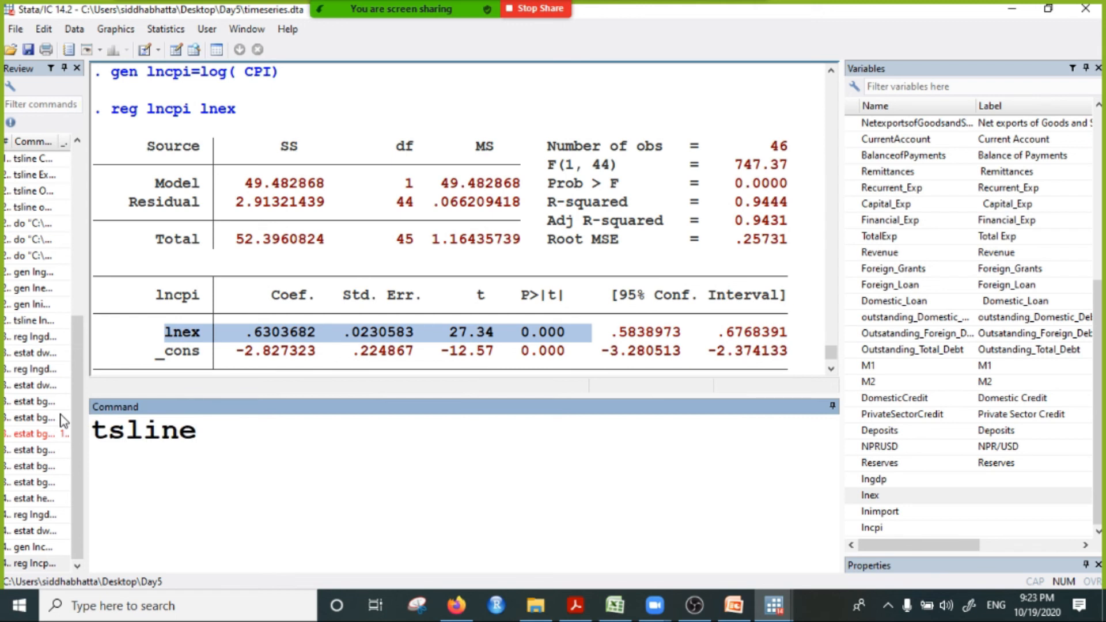
double_click(880, 483)
key(Return)
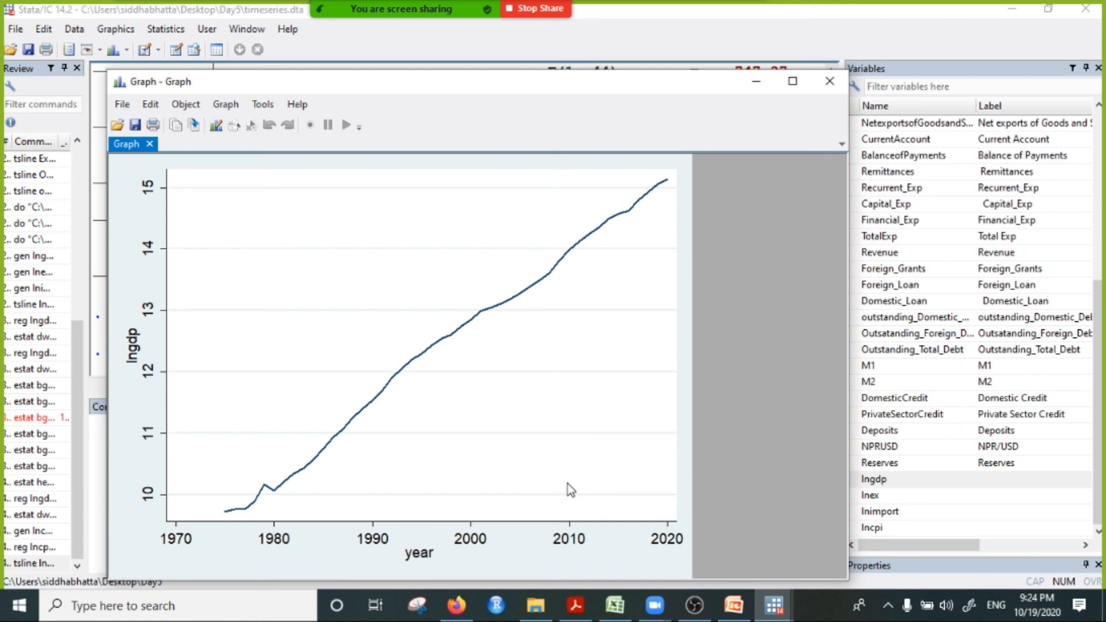
click(829, 81)
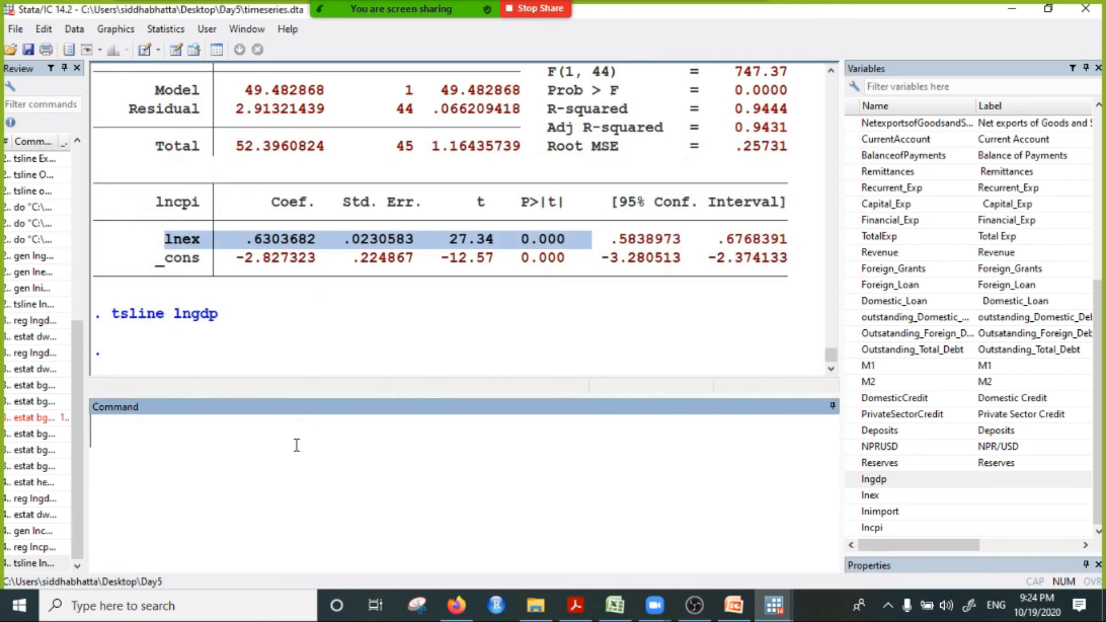
Step: Plot the first difference of lngdp with tsline D1.lngdp, and close the graph window
text(tsl)
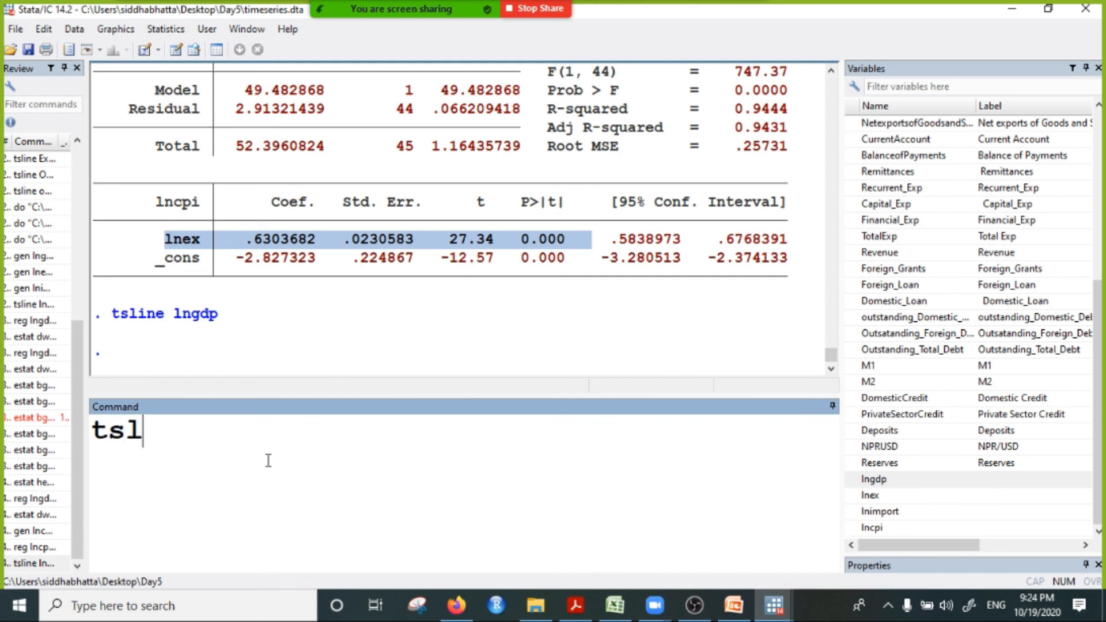
text(ine D1.)
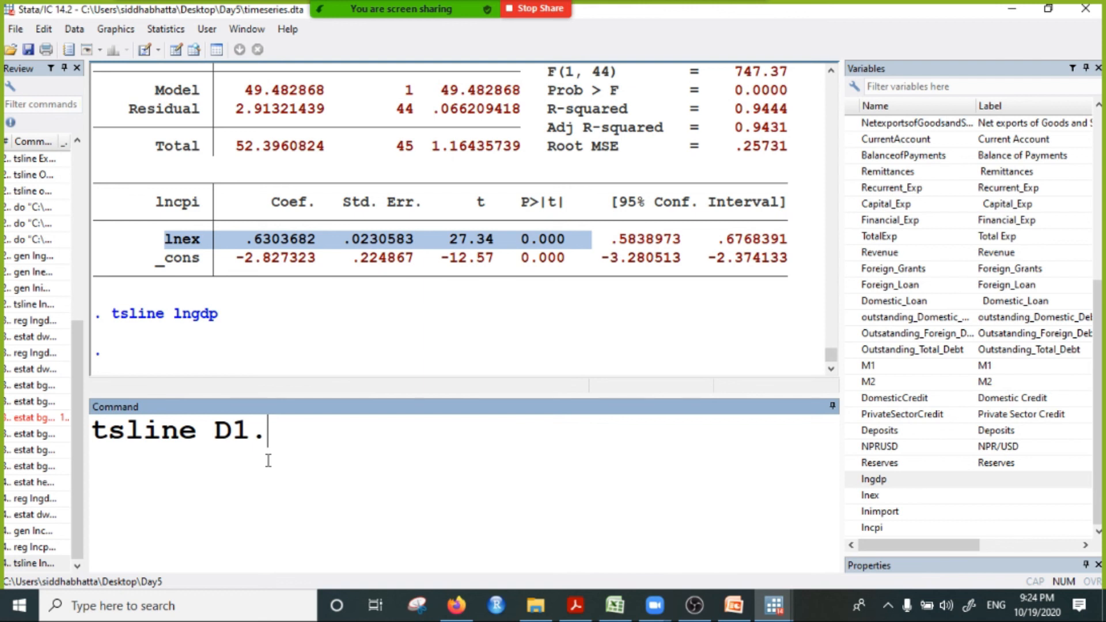
double_click(885, 481)
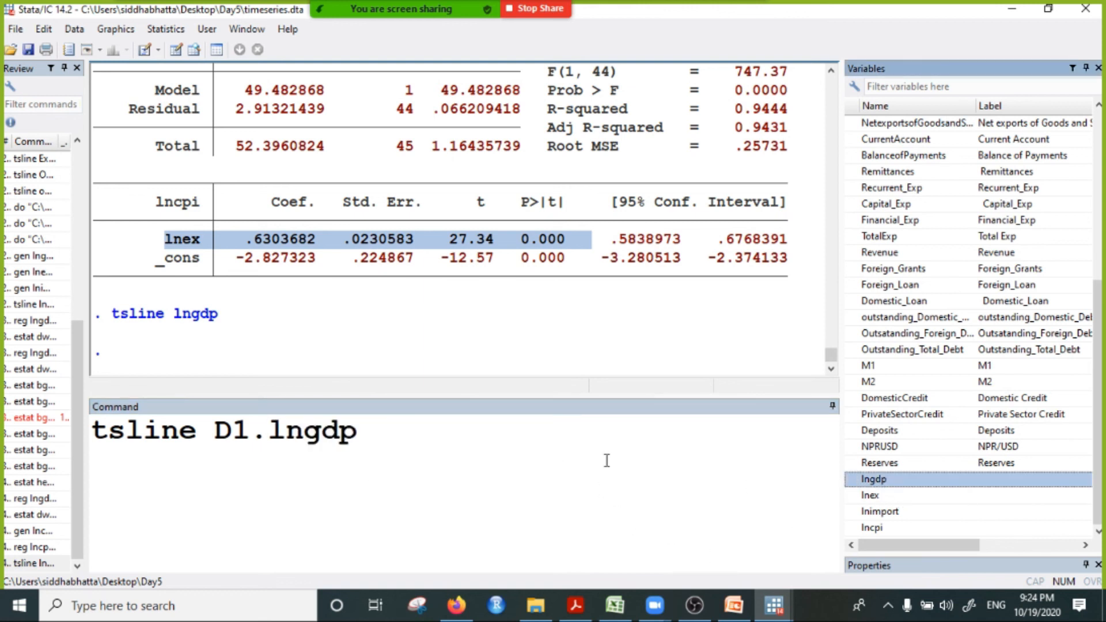
key(Return)
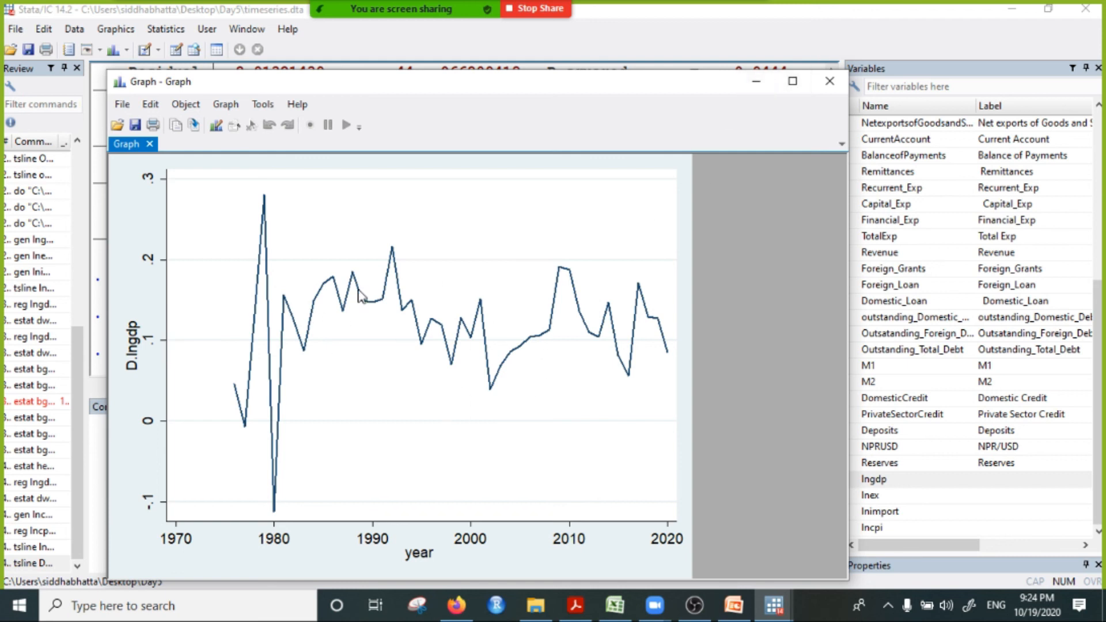
click(829, 82)
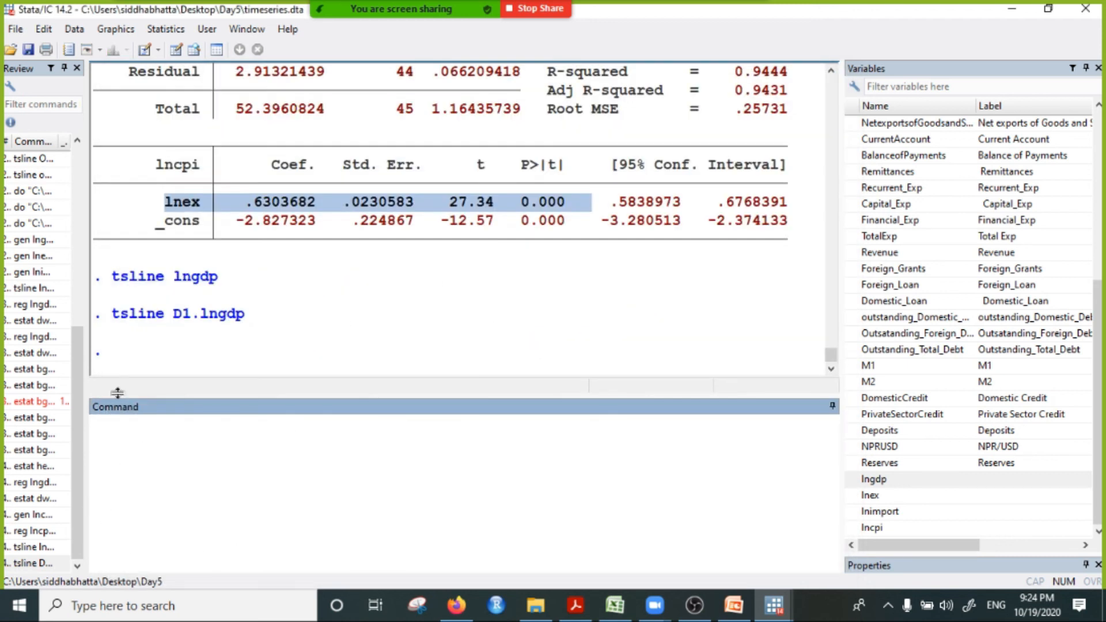
Step: Plot the second difference of lngdp with tsline D2.lngdp, and close the graph window
text(tsli)
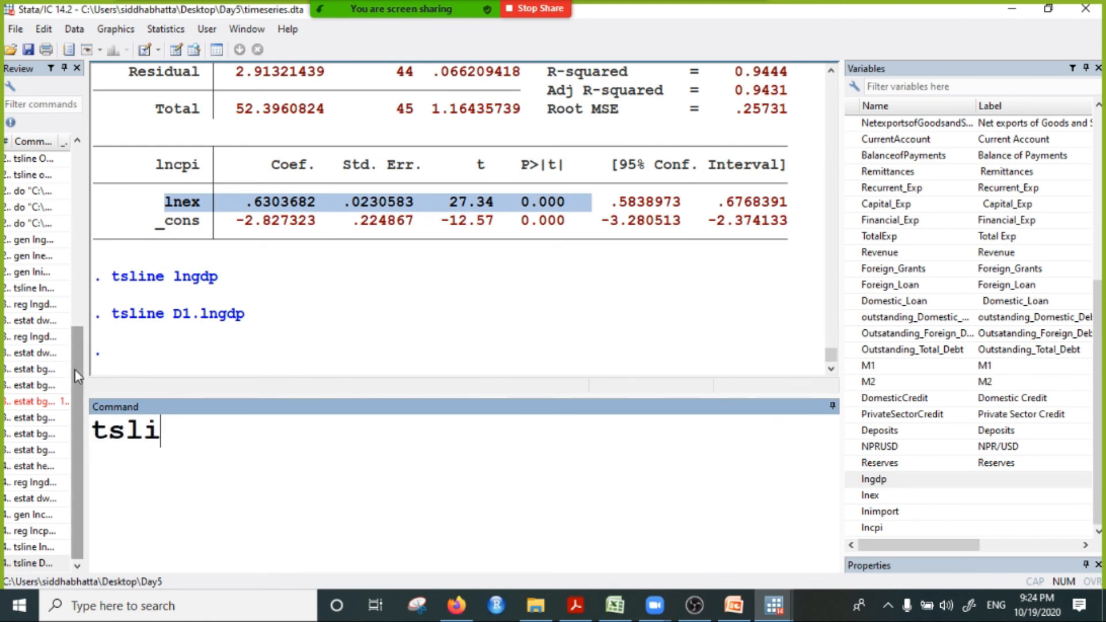
text(ne D2)
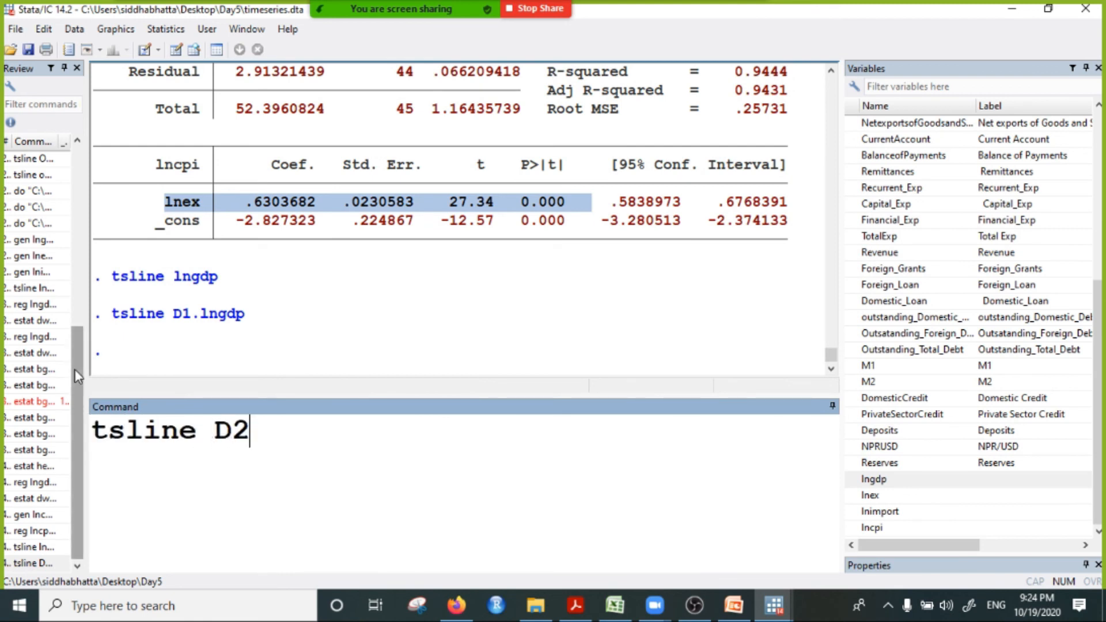
text(.lngdp)
key(Return)
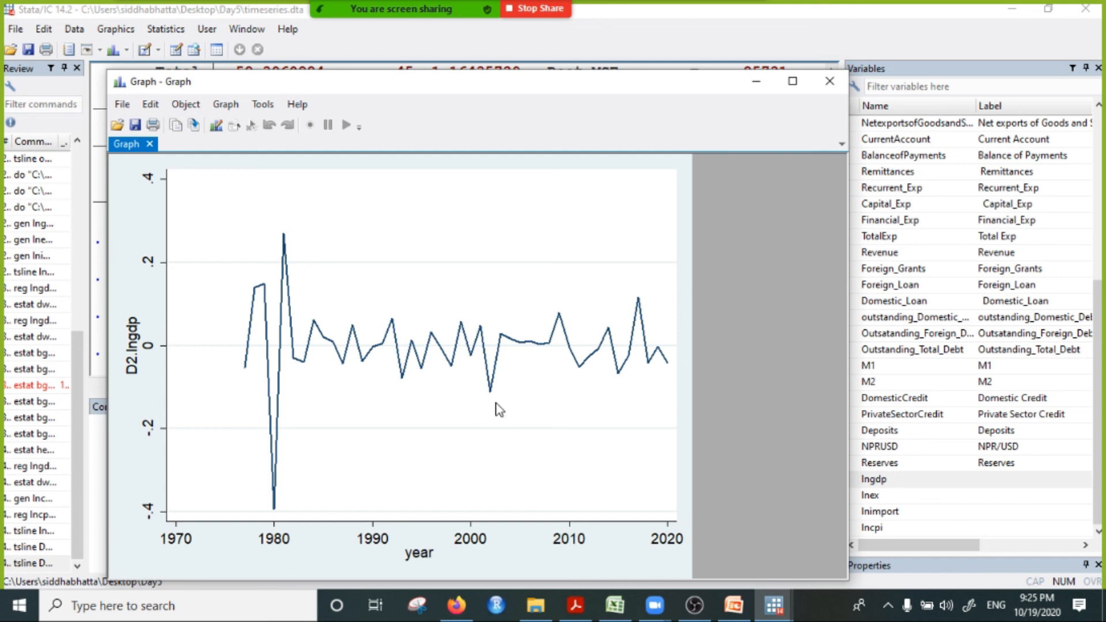
click(828, 86)
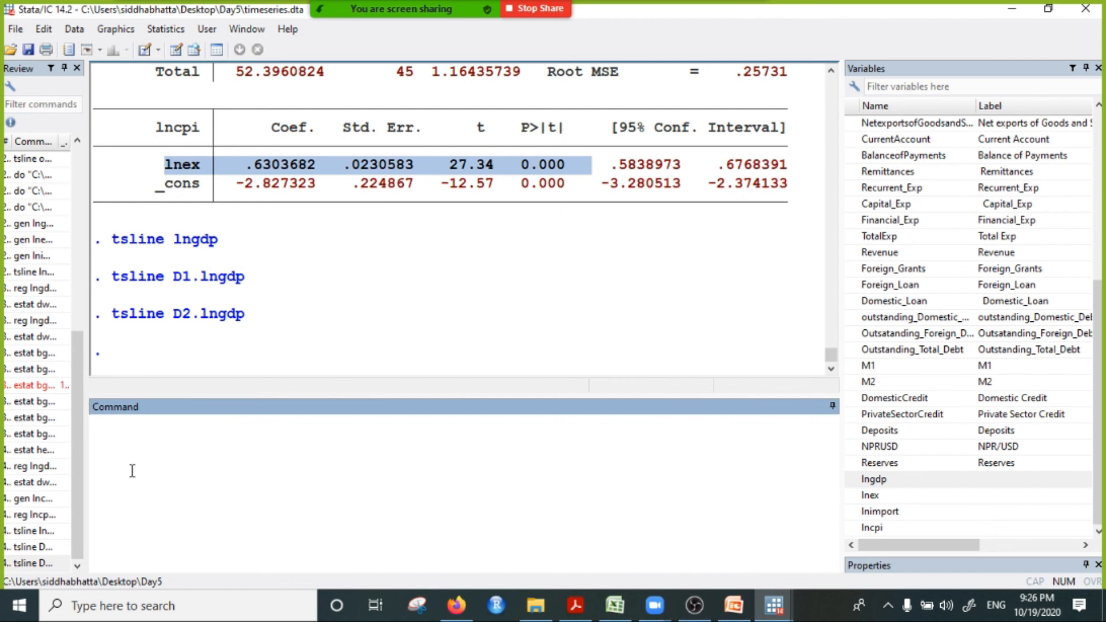
Step: Write the note "unit root test" as unexecuted command text, and clear it
text(unit)
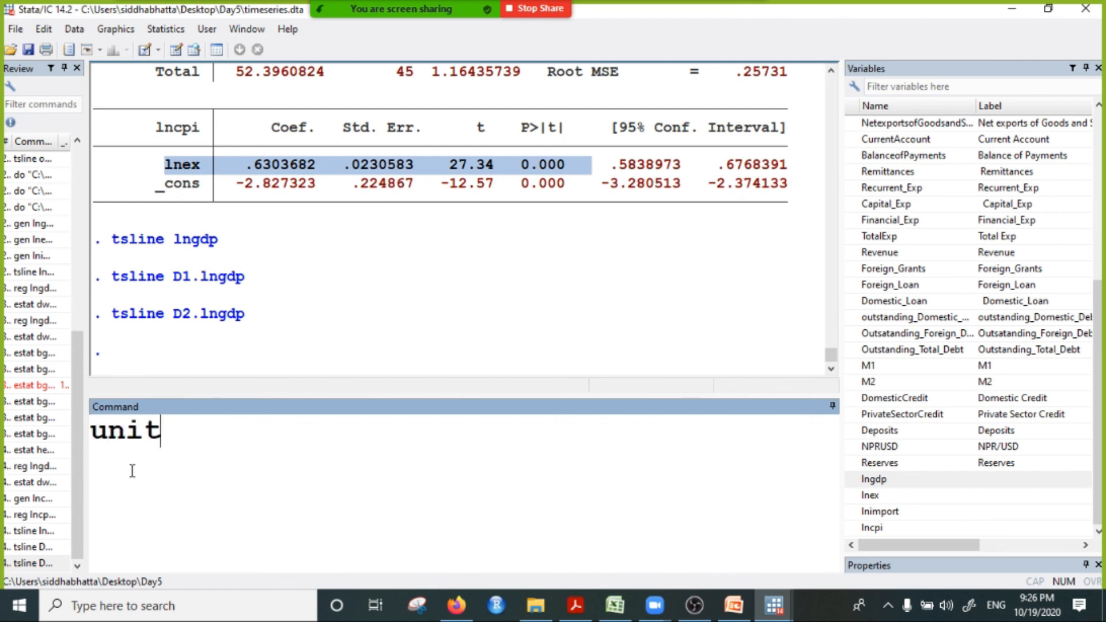
text( root test)
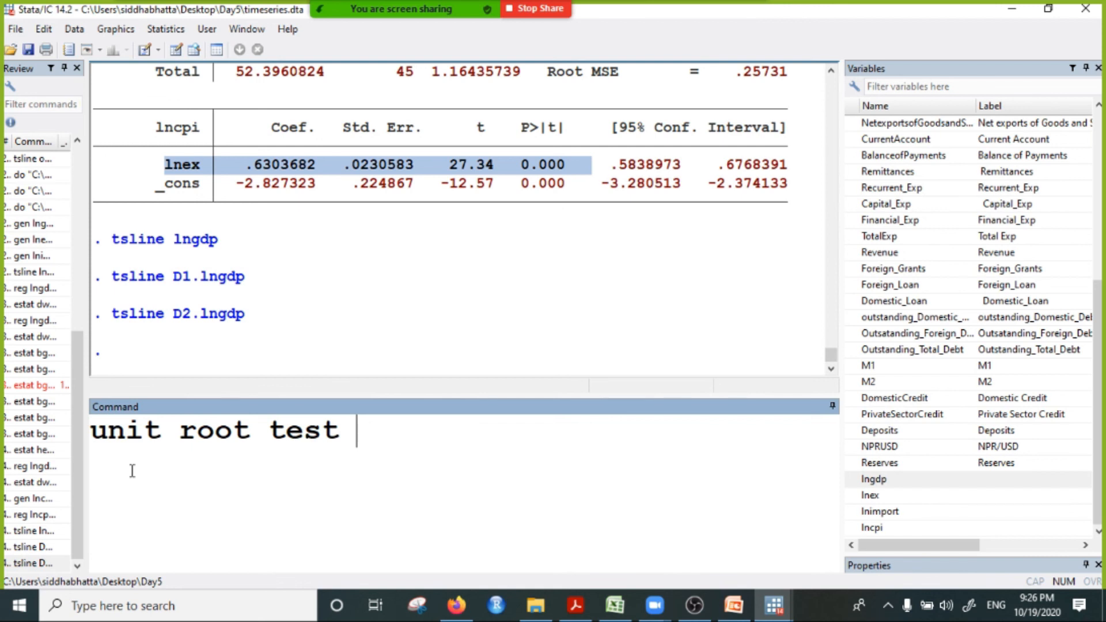
key(BackSpace)
key(BackSpace)
key(BackSpace)
key(BackSpace)
key(BackSpace)
key(BackSpace)
key(BackSpace)
key(BackSpace)
key(BackSpace)
key(BackSpace)
key(BackSpace)
key(BackSpace)
key(BackSpace)
key(BackSpace)
key(BackSpace)
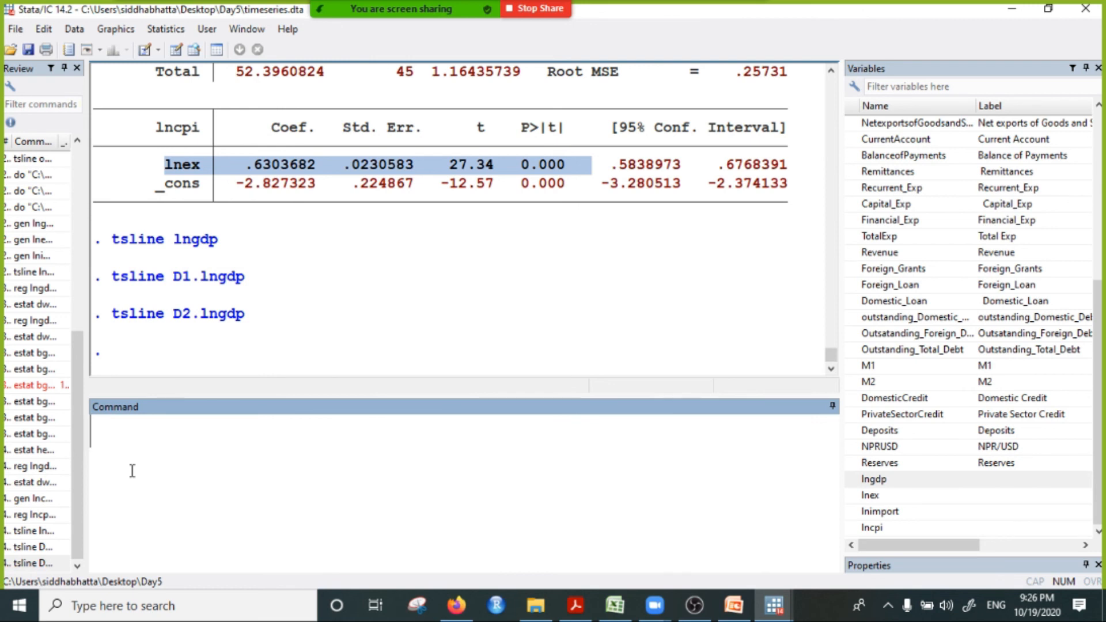
Step: Plot the undifferenced lngdp series again with tsline, and minimize the graph window
text(tl)
key(BackSpace)
text(sline)
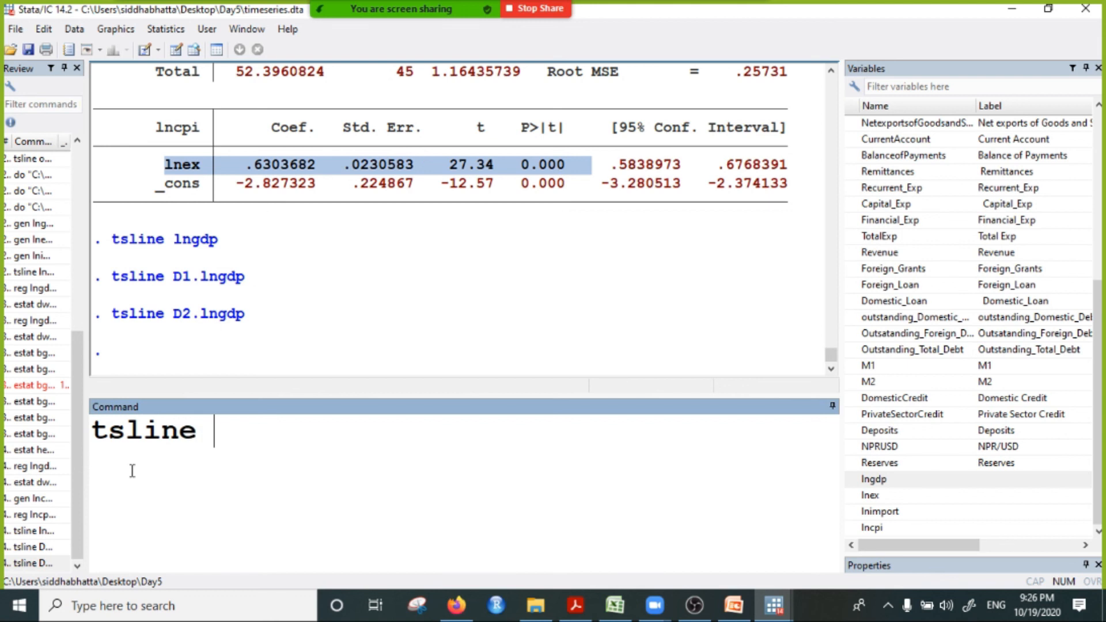
click(890, 486)
click(328, 438)
key(Return)
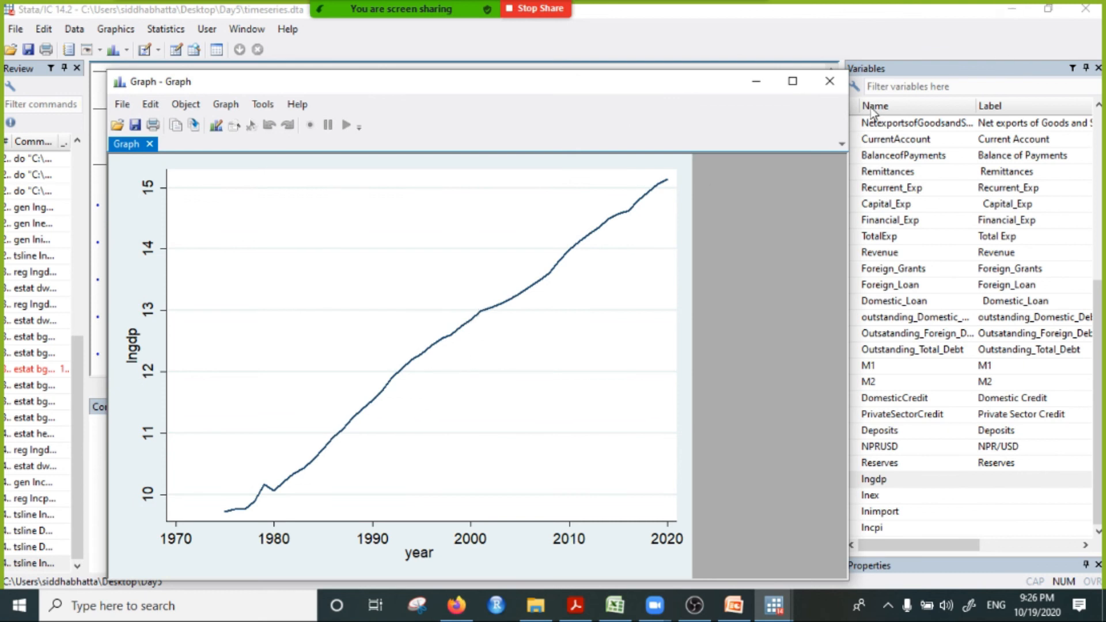
click(758, 84)
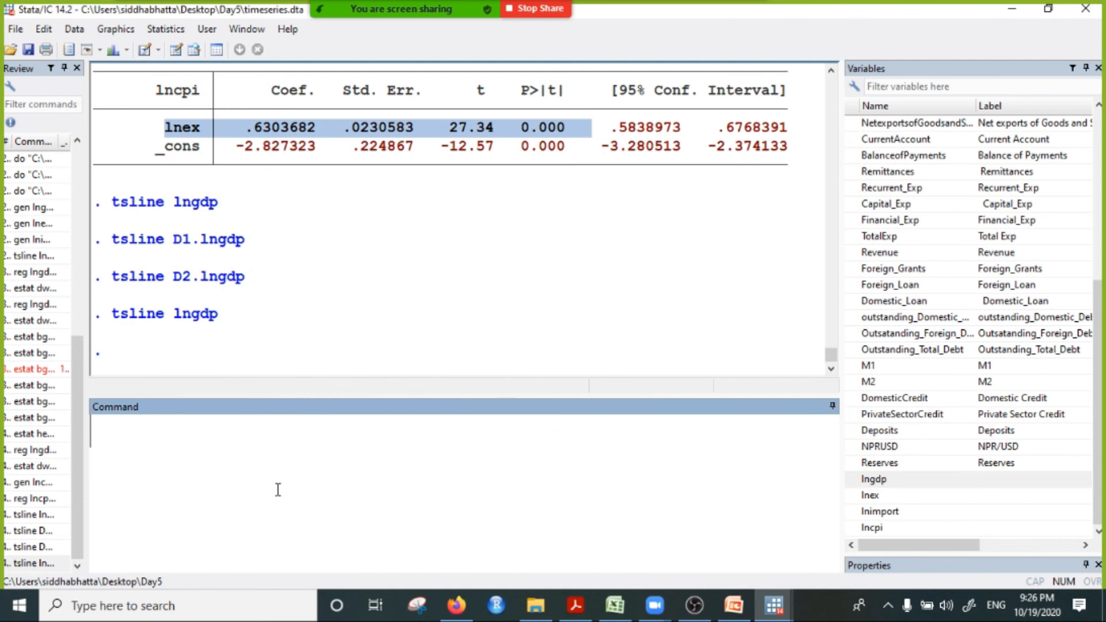
Step: Run the Dickey-Fuller unit root test on lngdp with the dfuller command
text(dfi)
key(BackSpace)
text(uller)
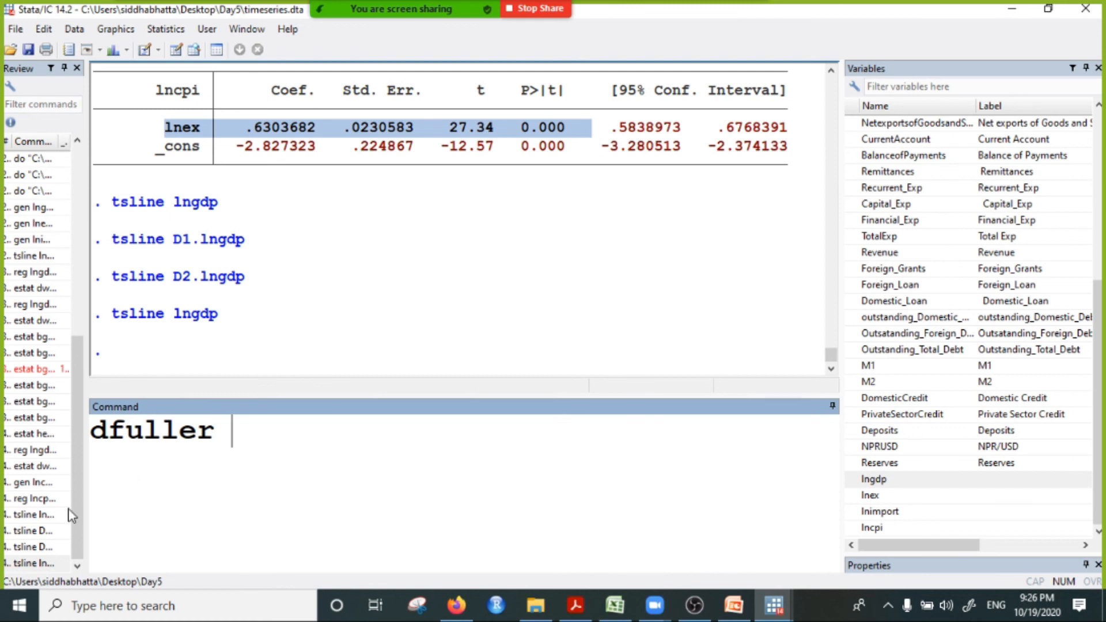
double_click(874, 480)
click(361, 439)
key(Return)
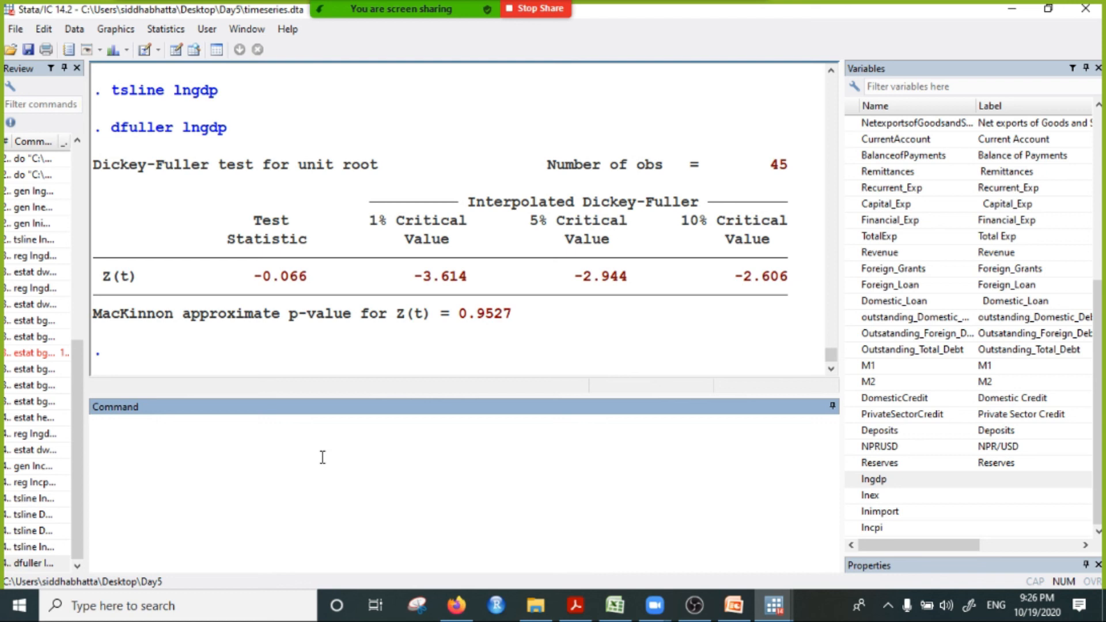
Step: Write the unexecuted note "if p<0.05, the variable is stationary." and compare it with the MacKinnon p-value of the Dickey-Fuller test
text(if p)
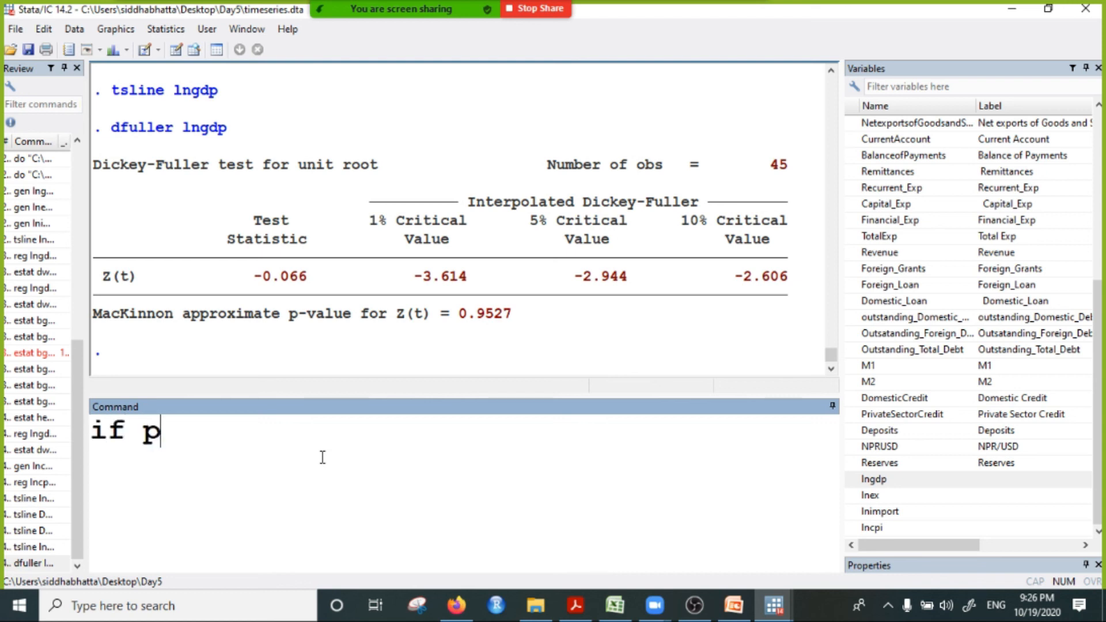
text(<0.05)
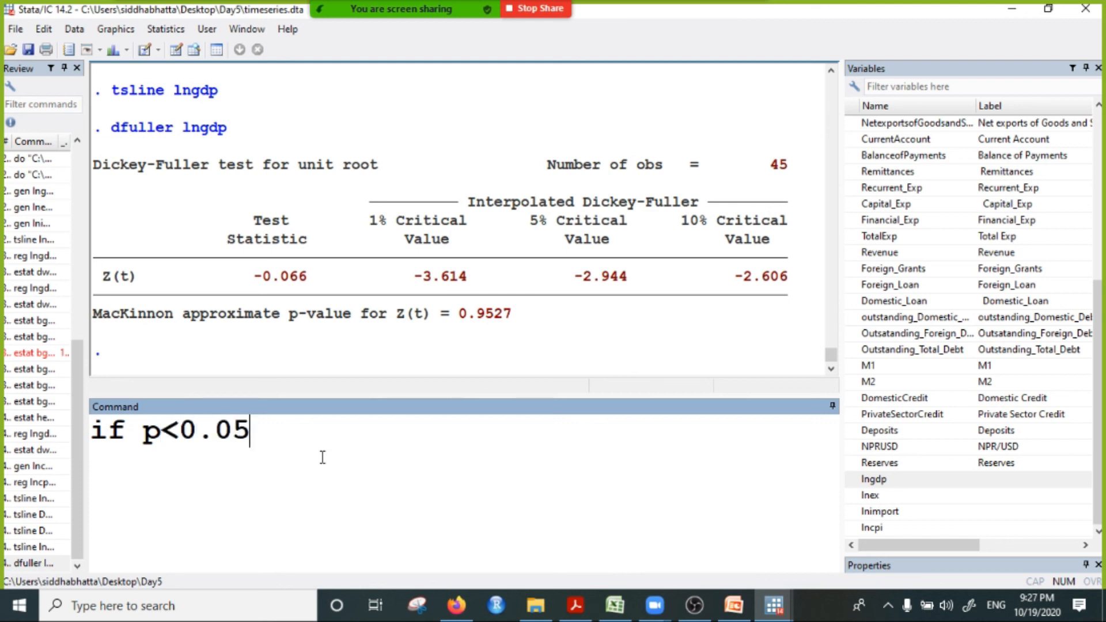
text(, the var)
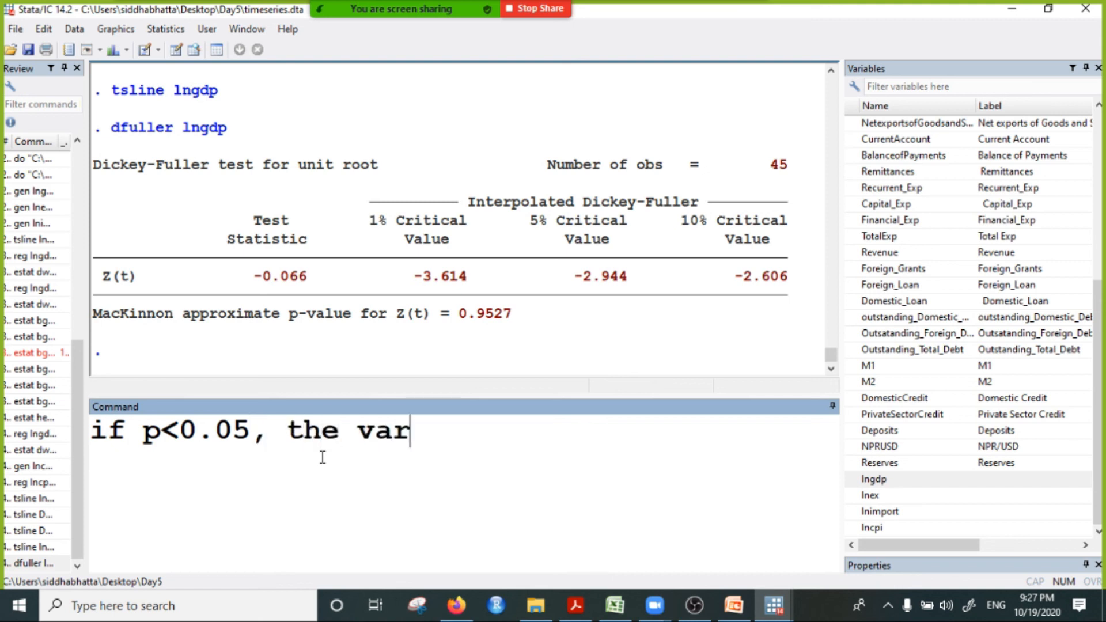
text(iable is s)
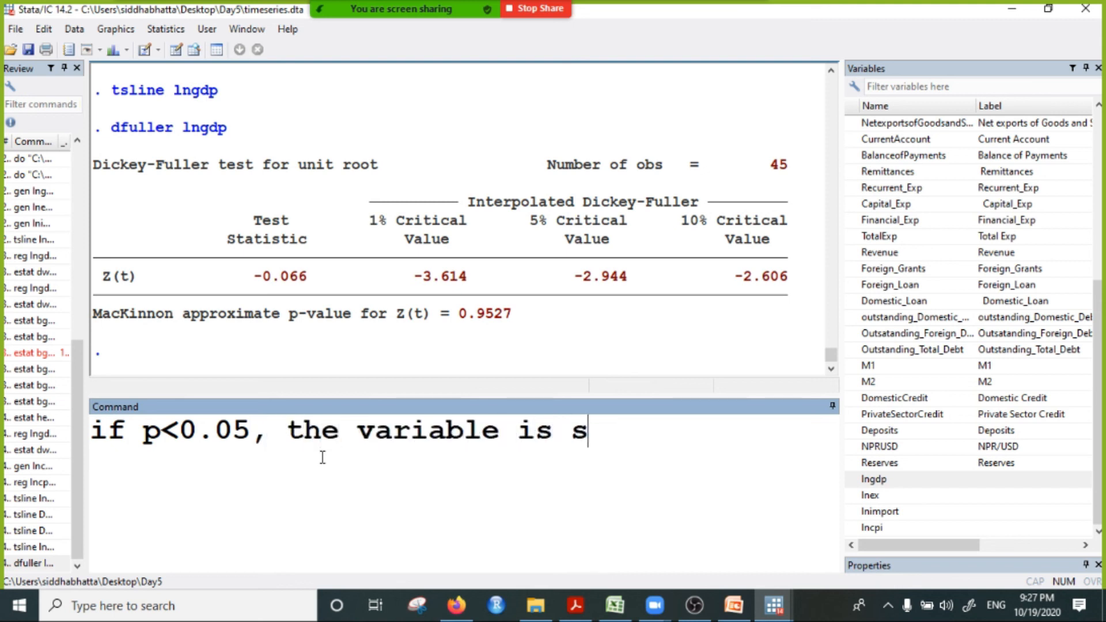
text(tationaty)
key(BackSpace)
key(BackSpace)
key(BackSpace)
text(ry)
key(BackSpace)
text(.)
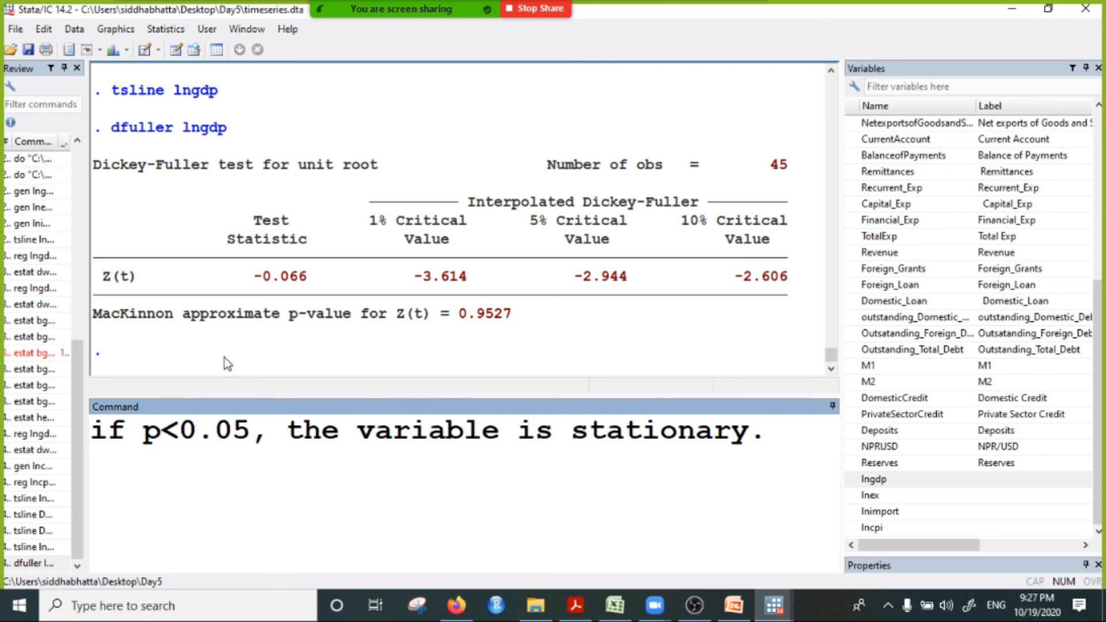
drag(448, 316, 547, 313)
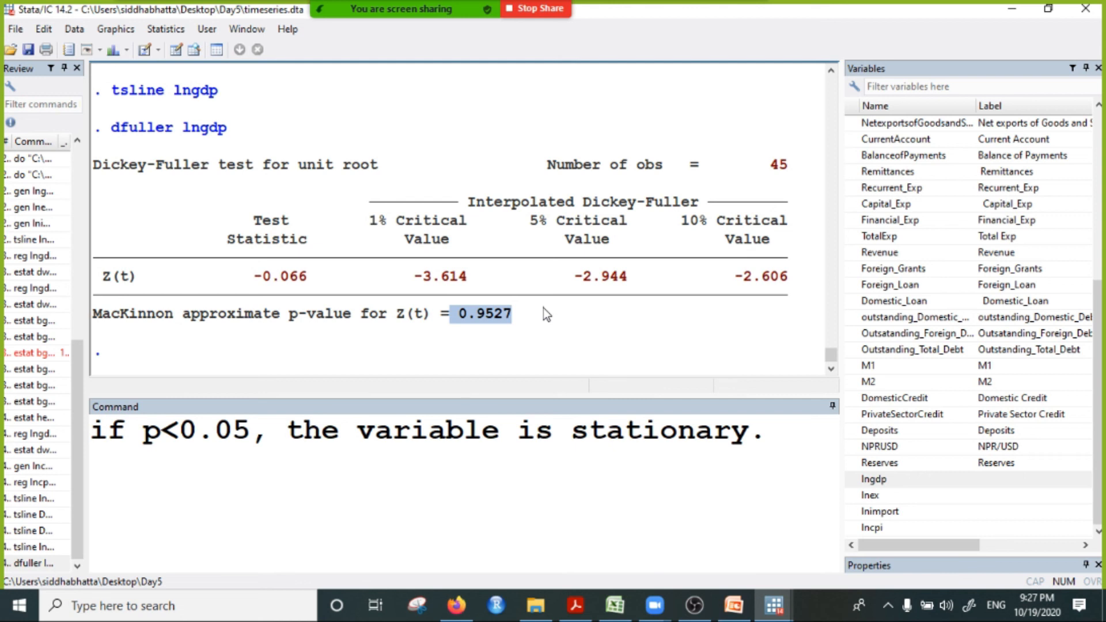
click(490, 315)
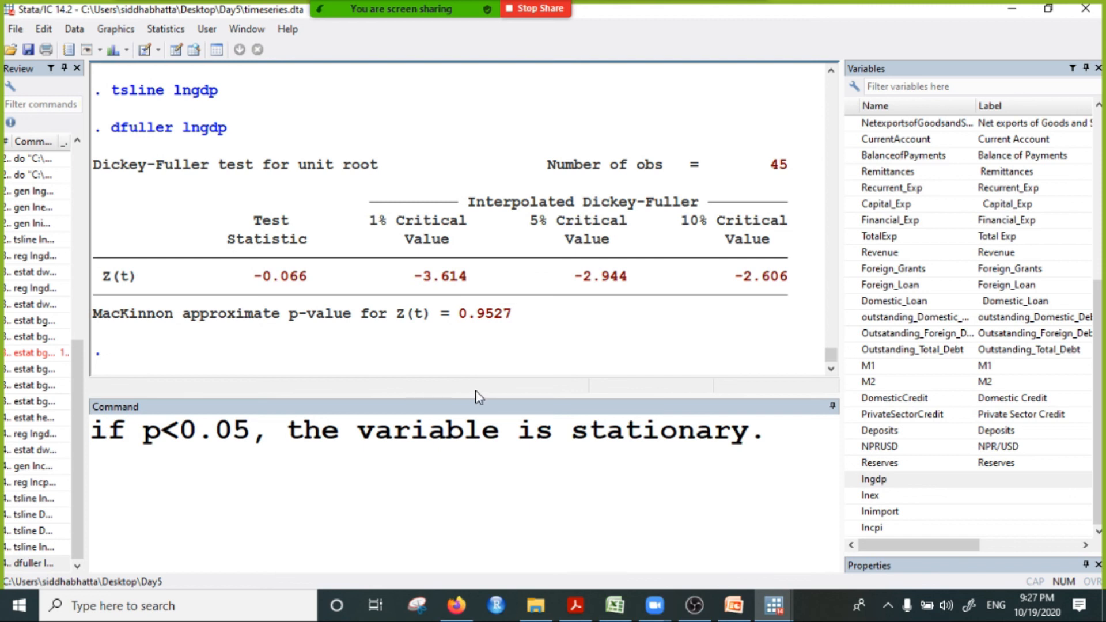
Step: Examine the MacKinnon p-value of the lngdp test alongside the lngdp time plot, and minimize the graph window
drag(458, 319, 514, 326)
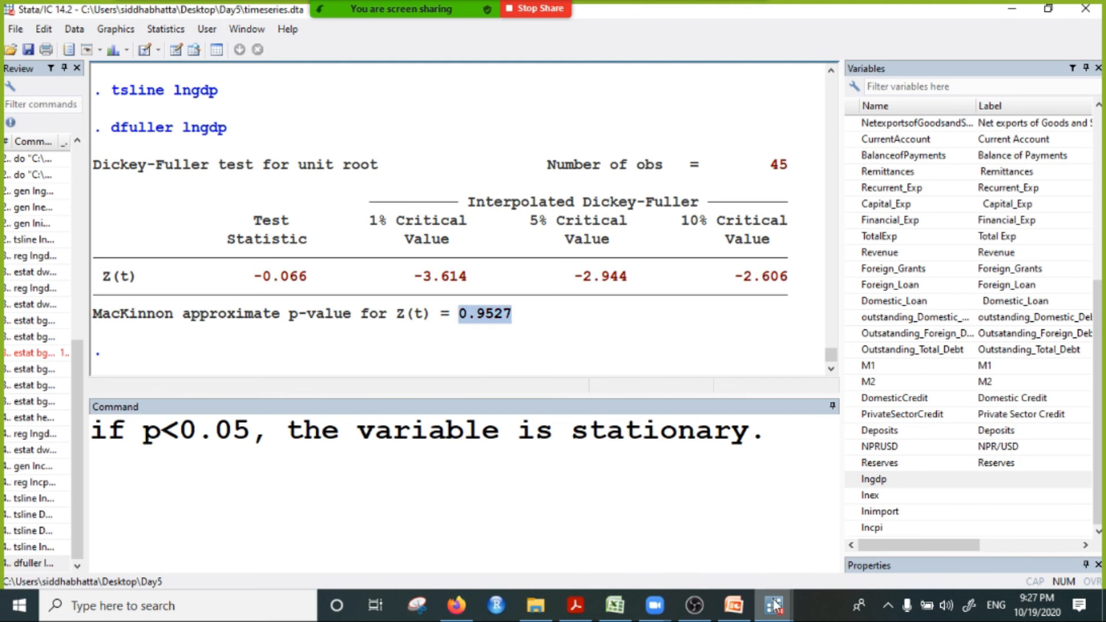
mouse_move(773, 615)
click(1042, 525)
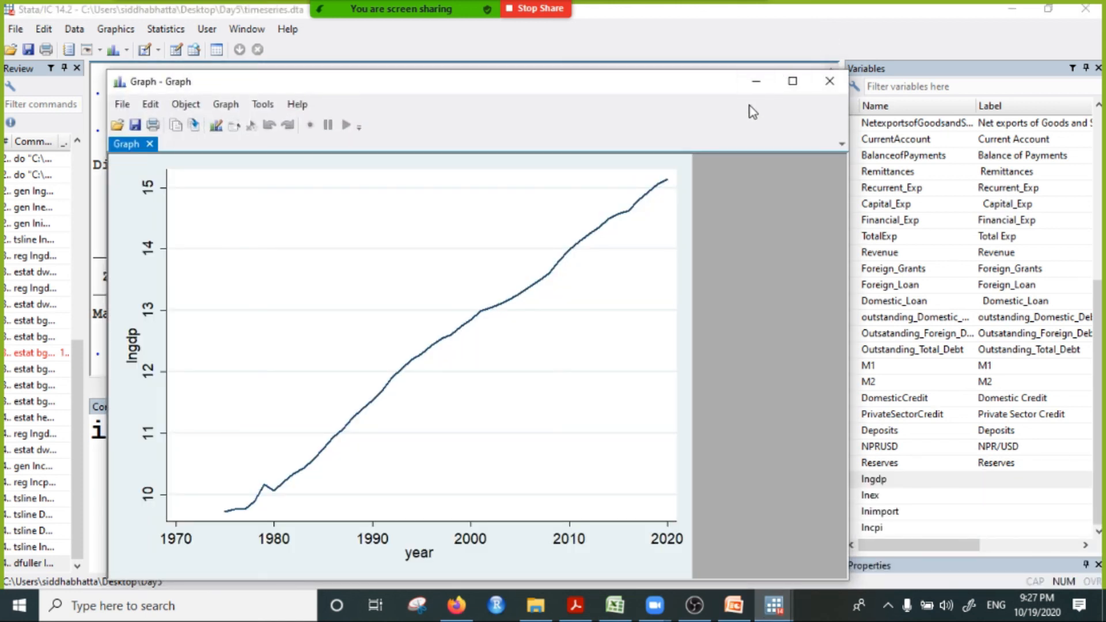
click(755, 87)
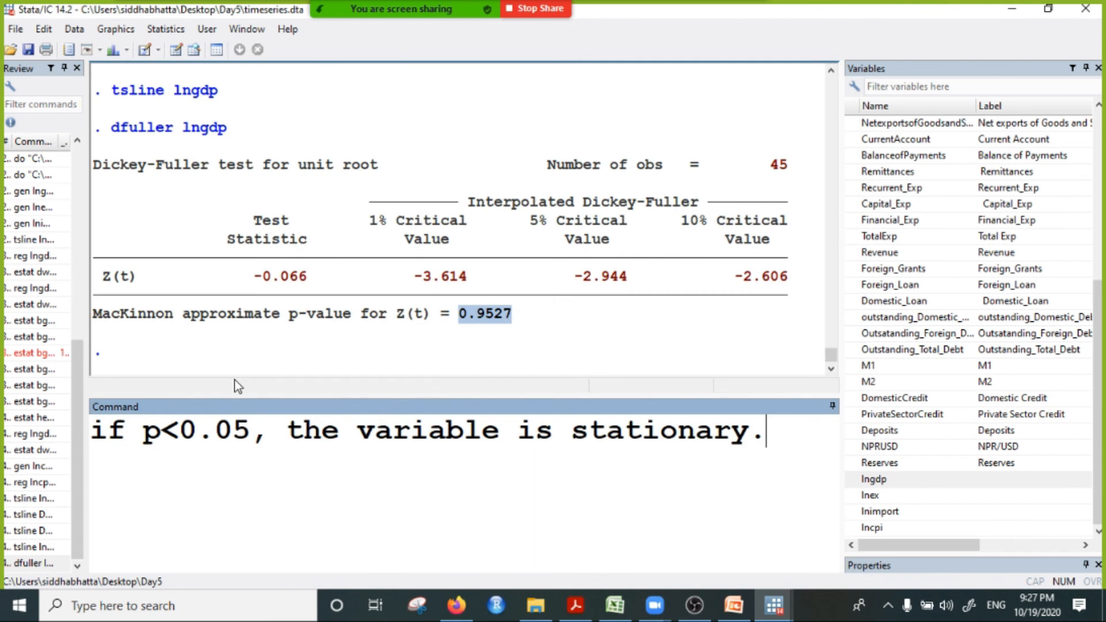
click(485, 322)
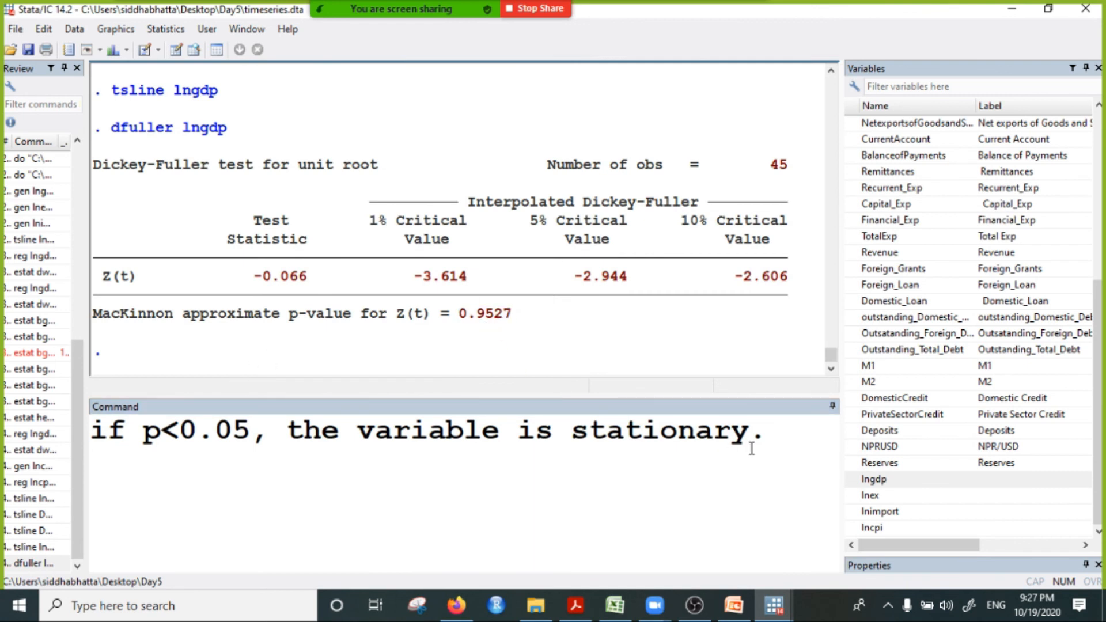
Step: Replace the stationarity note with the unexecuted command "dfuller D1.lngdp"
drag(767, 441, 92, 439)
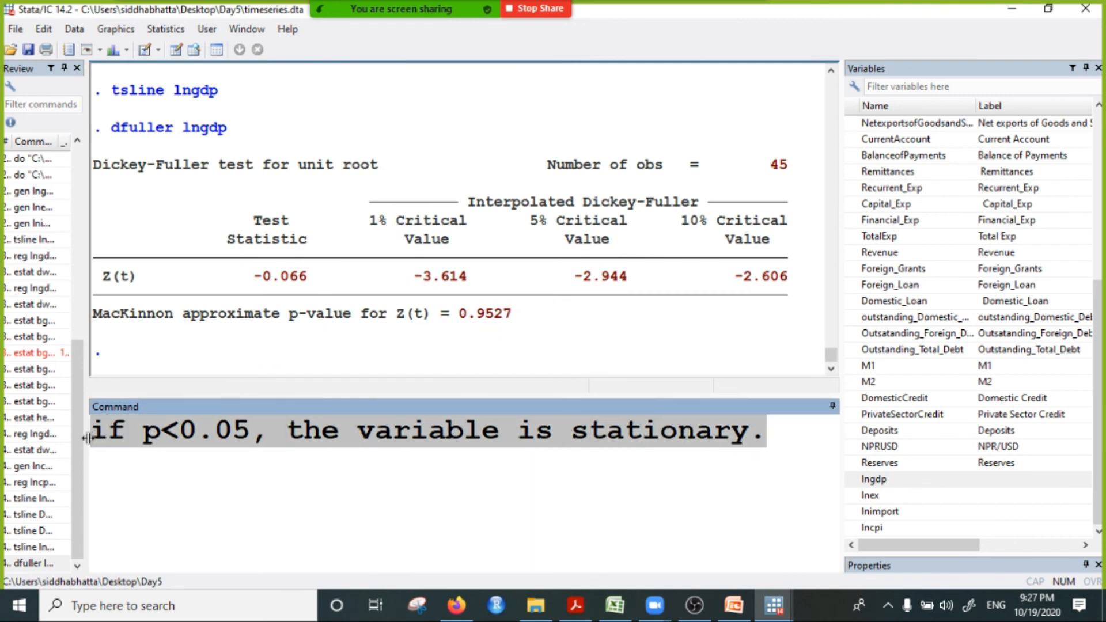
key(Delete)
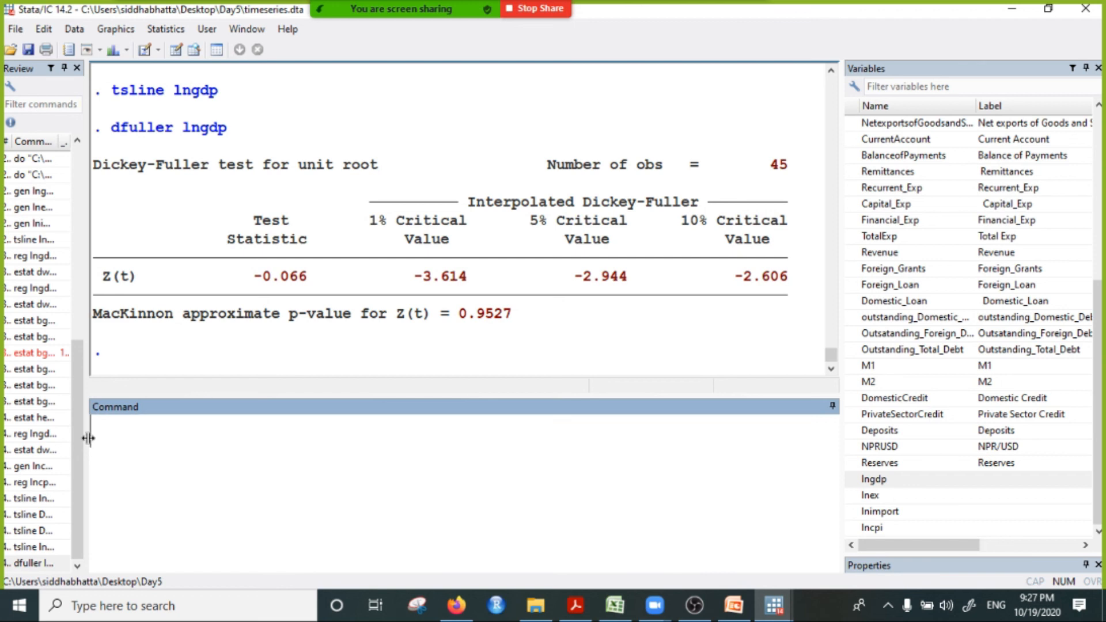
text(dfuller D)
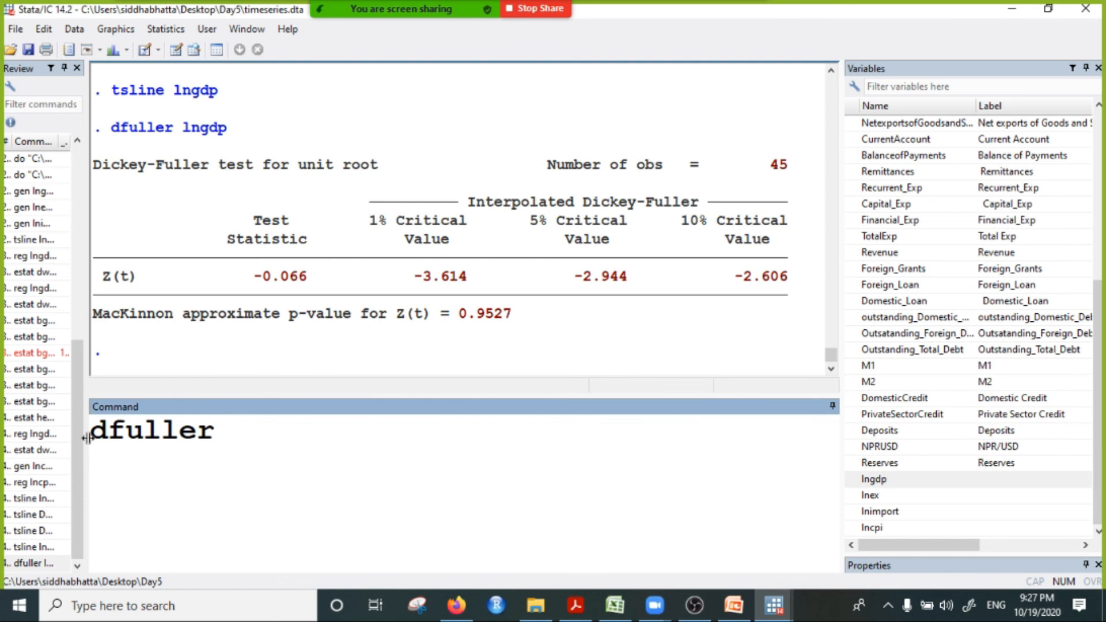
text(1.lngdp)
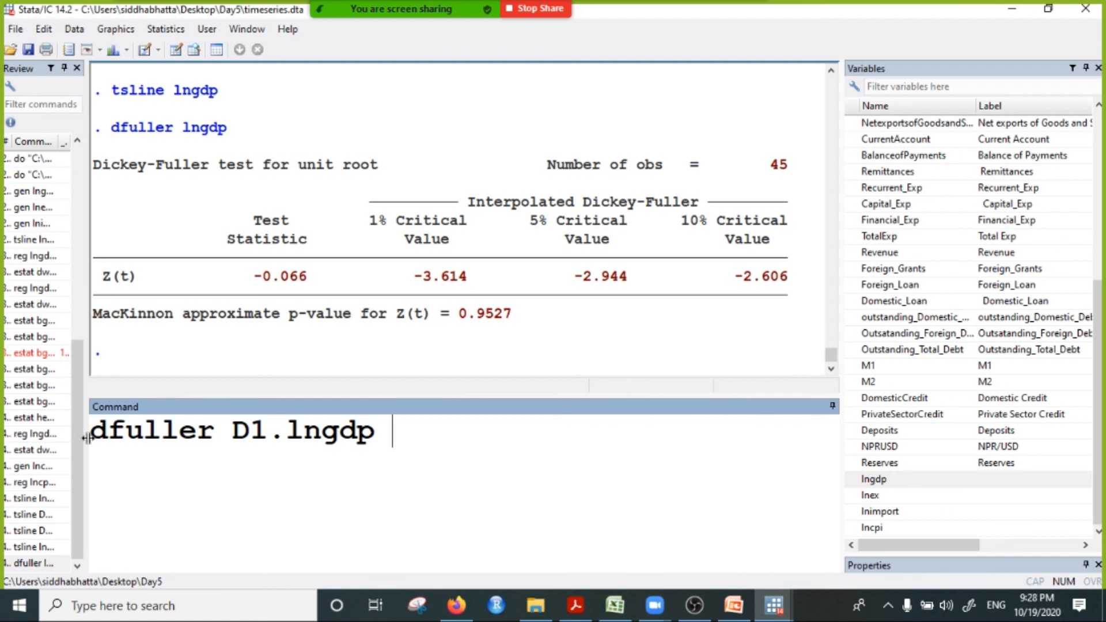
Step: Change the pending command to "tsline D1.lngdp", plot the first difference of lngdp, and close the graph
key(ctrl+a)
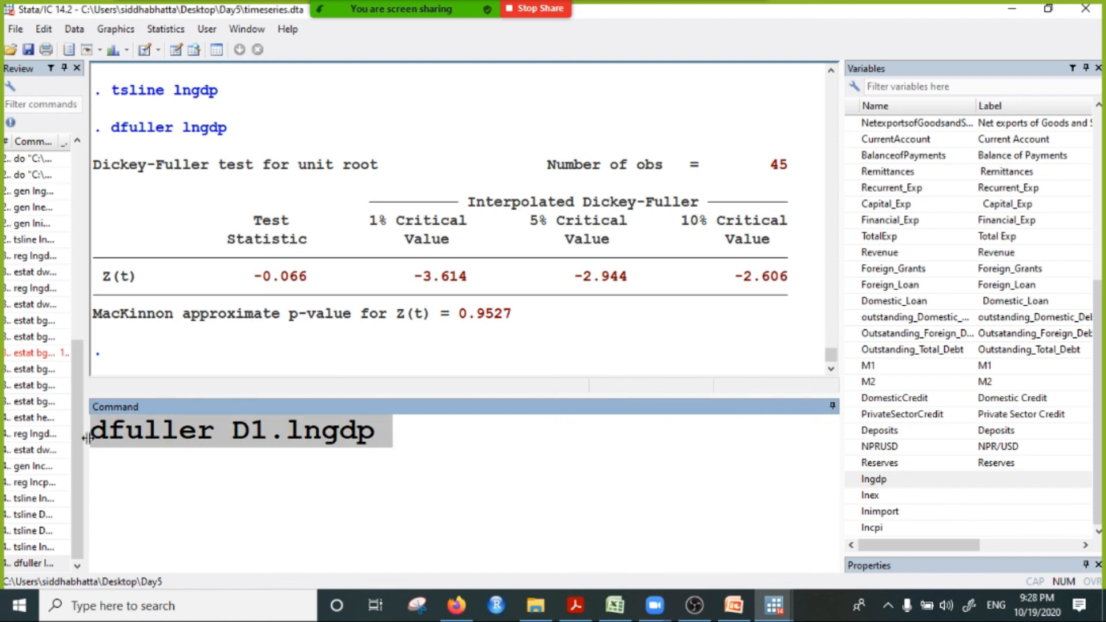
click(212, 444)
key(shift+End)
key(shift+Home)
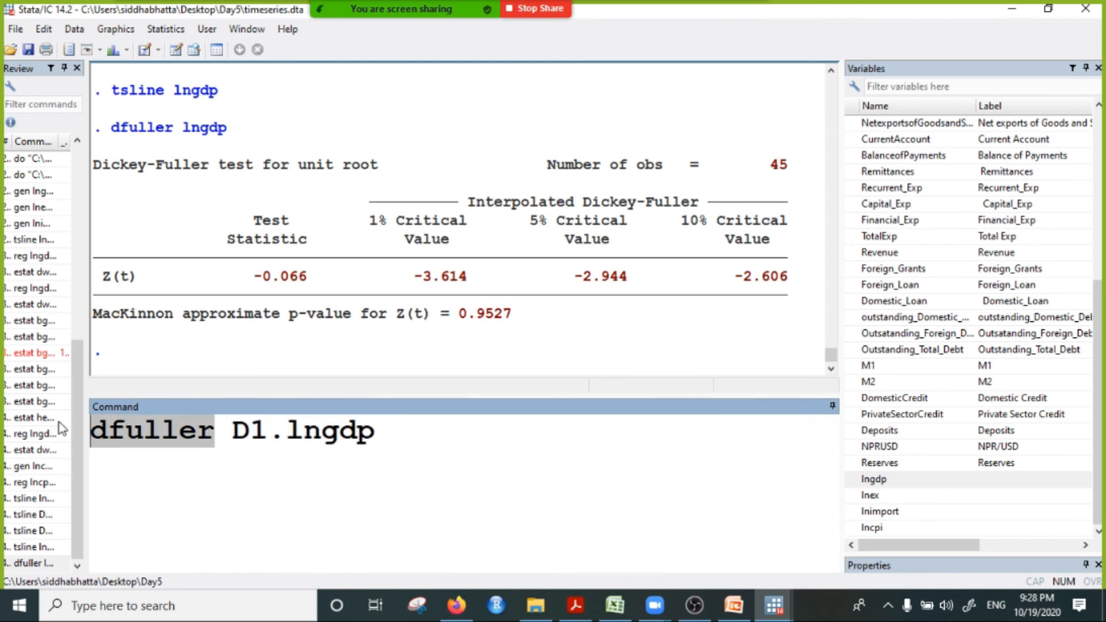
text(tsline)
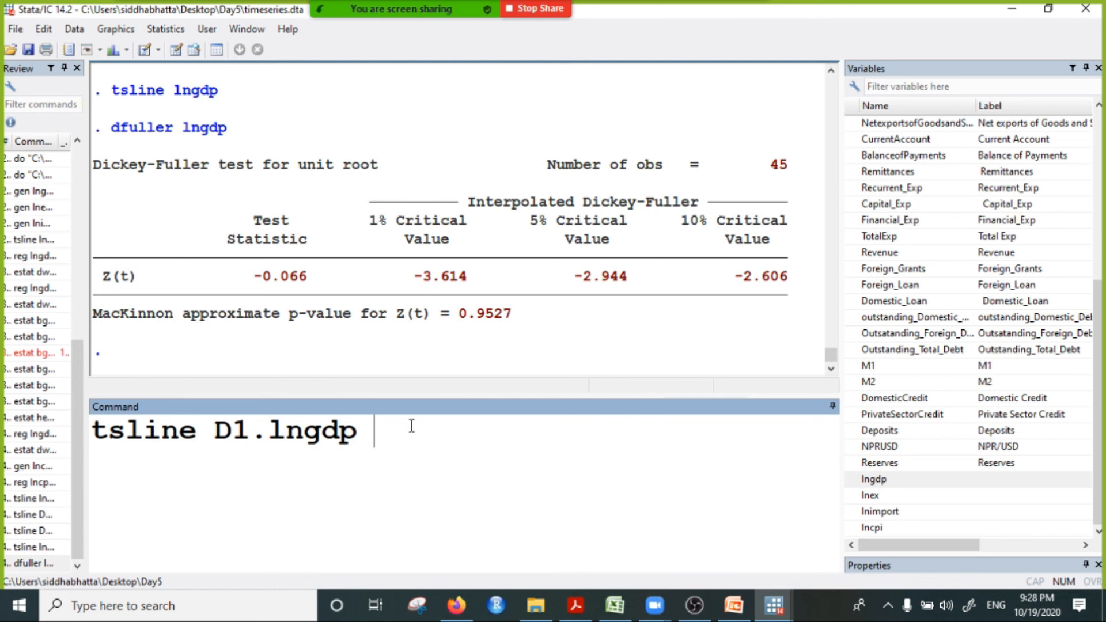
key(Return)
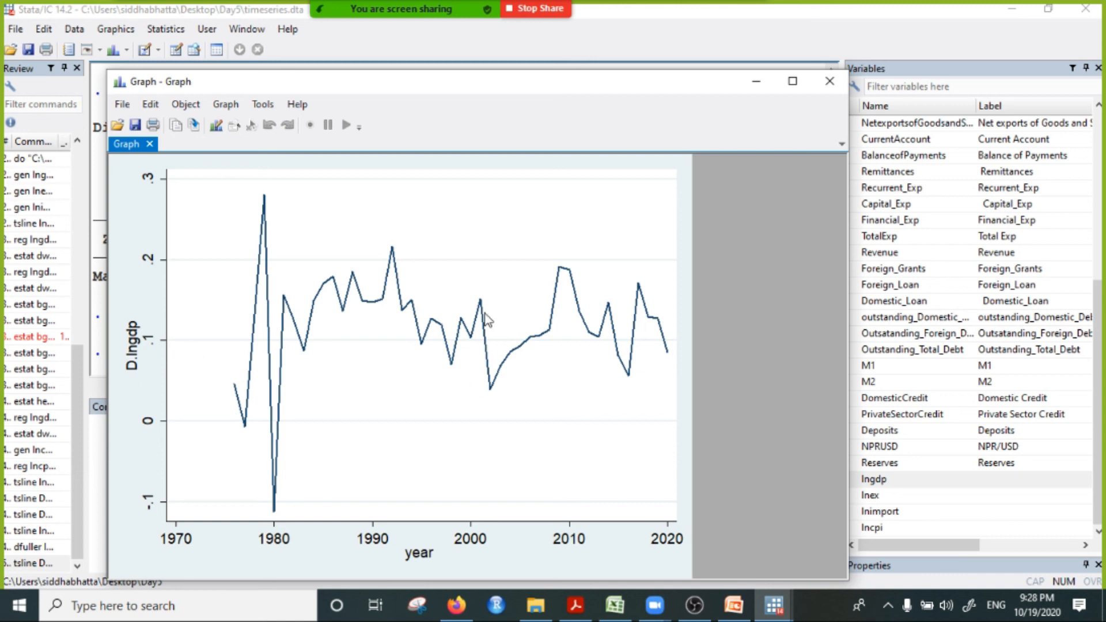
click(829, 82)
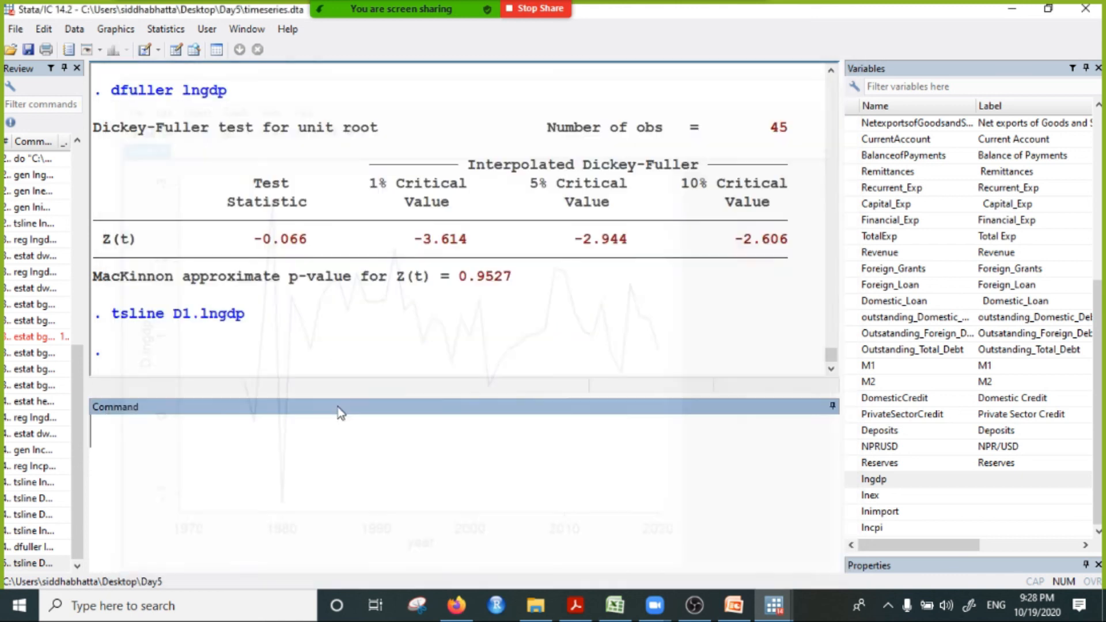
Step: Run the Dickey-Fuller unit root test on D1.lngdp and check its MacKinnon p-value
text(dfuller D1.lngdp)
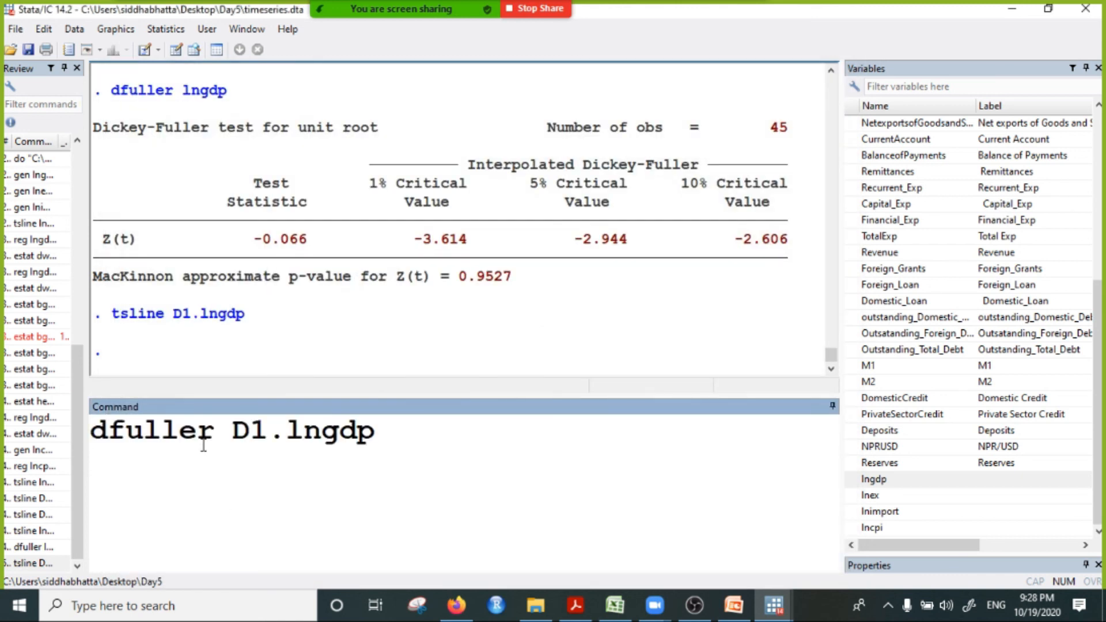
key(Return)
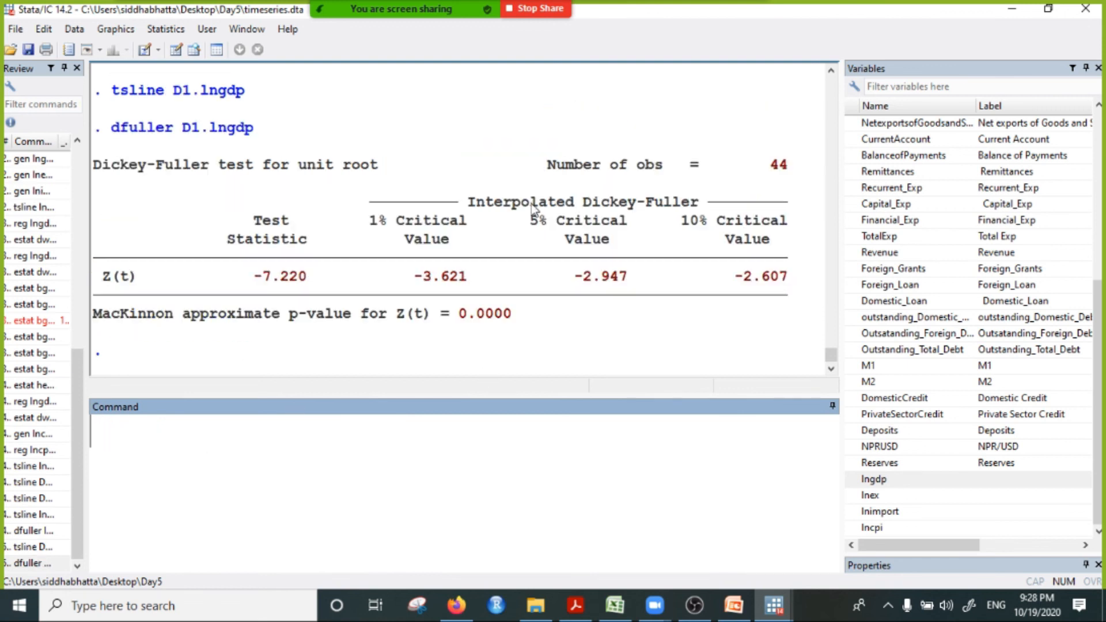
drag(450, 296, 547, 316)
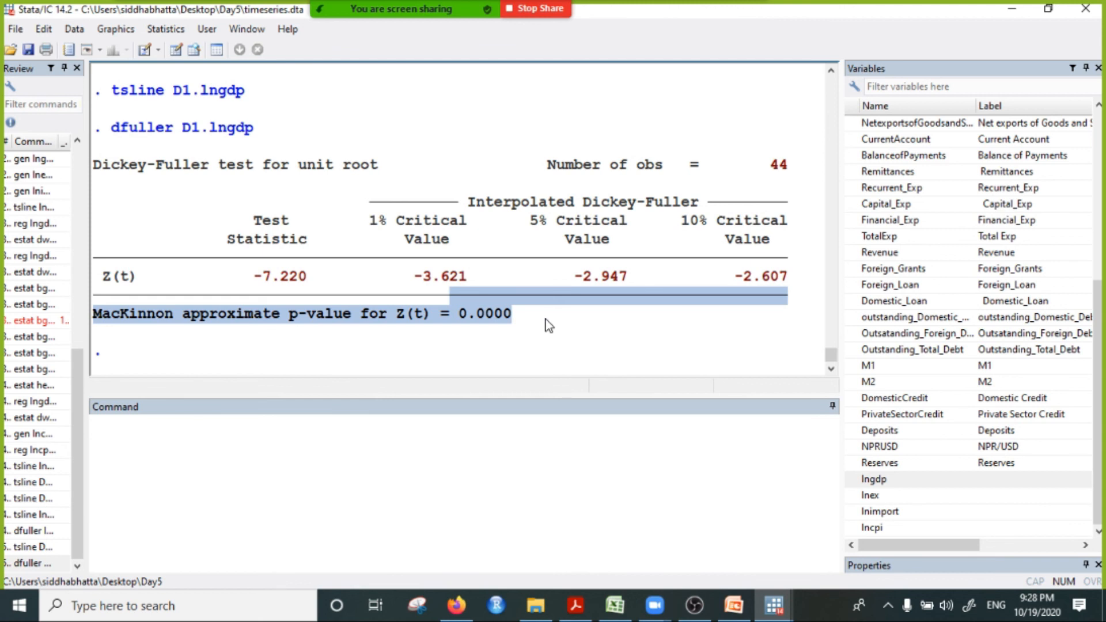
click(515, 342)
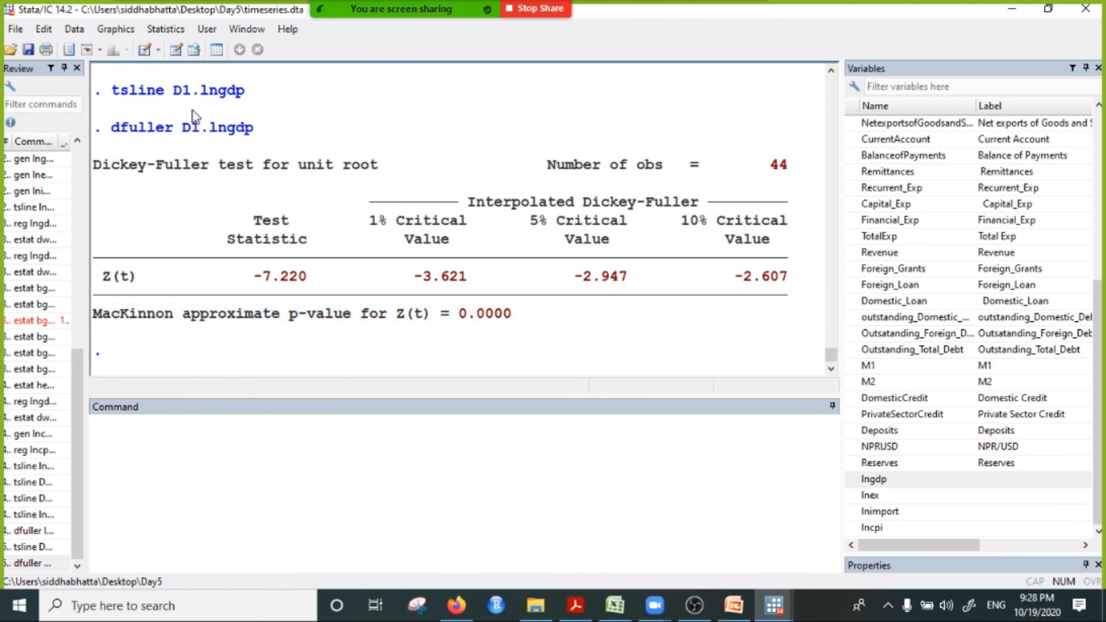
Step: Plot the lncpi series over time with tsline, and close the graph
click(179, 459)
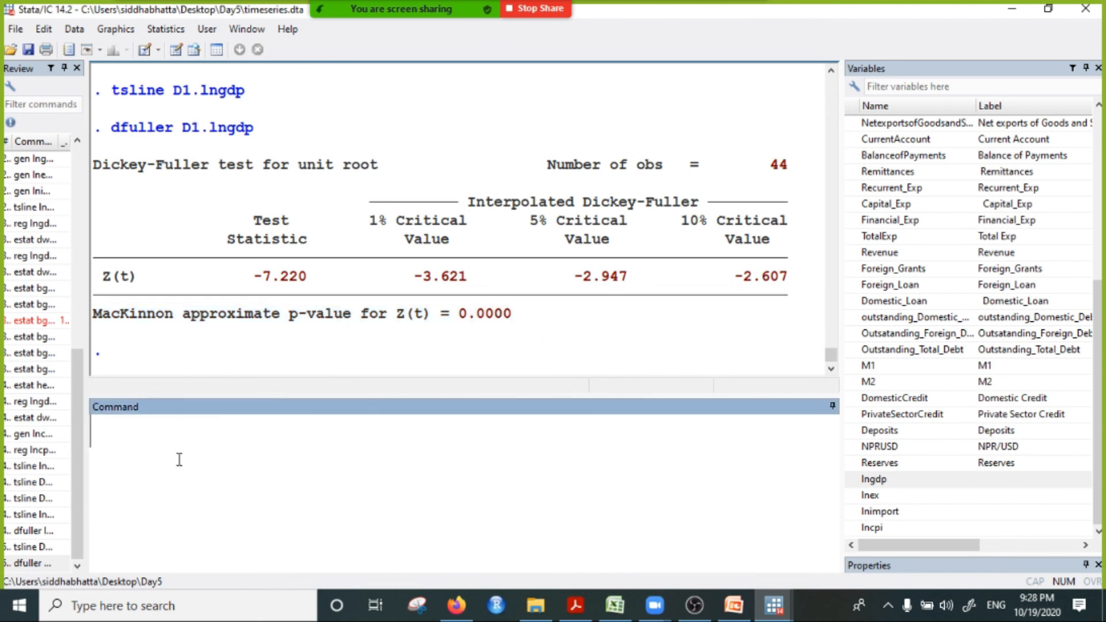
text(tsline)
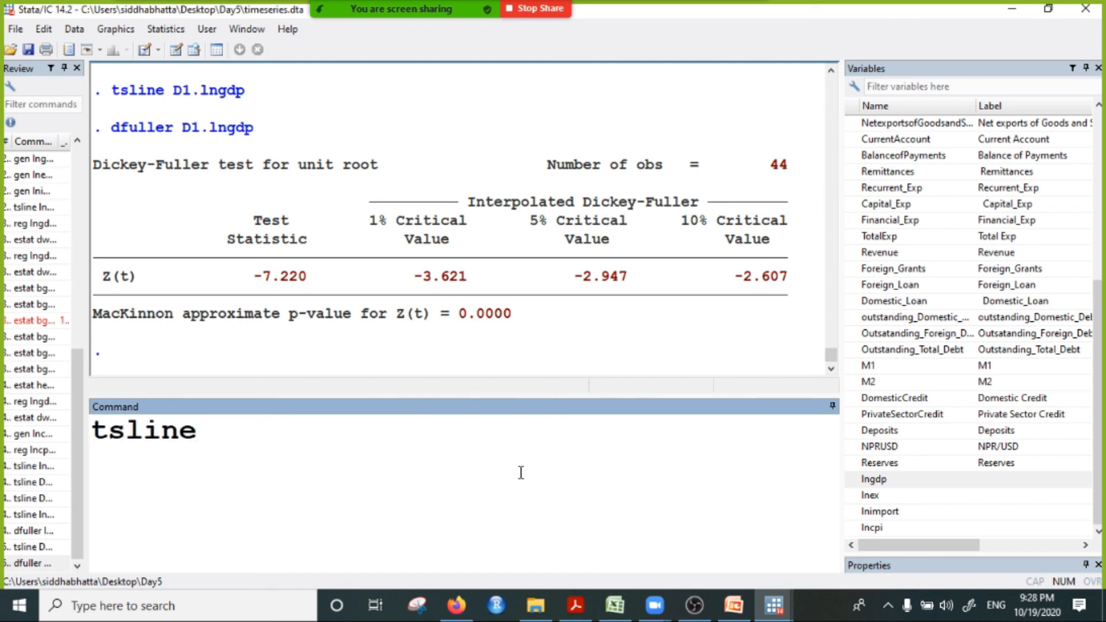
click(886, 527)
click(468, 434)
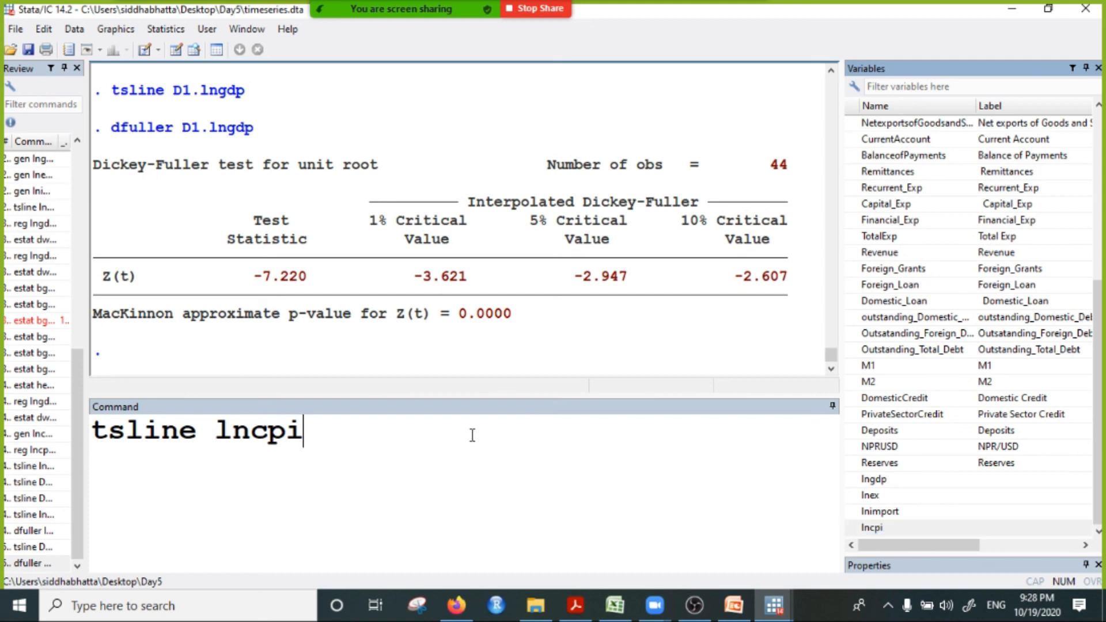
key(Return)
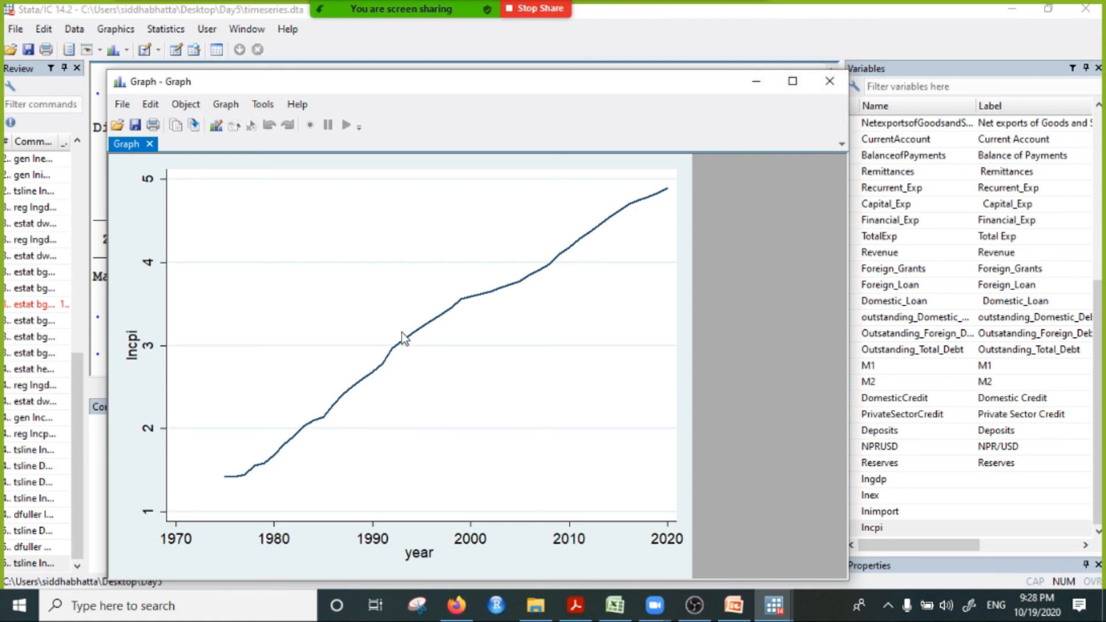
click(830, 81)
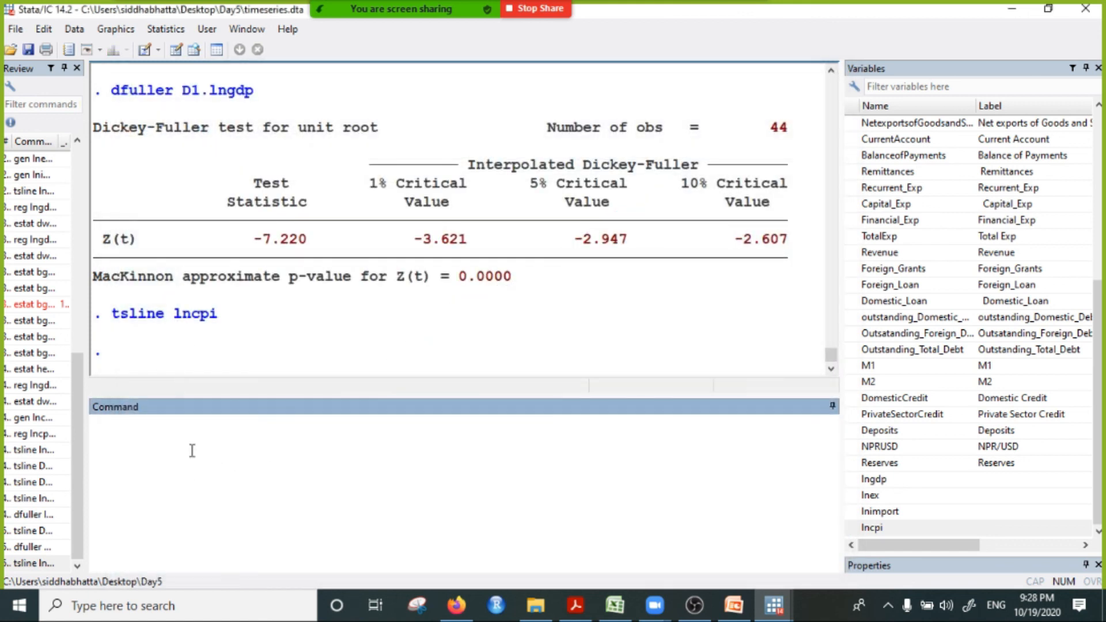
Step: Run the Dickey-Fuller unit root test on lncpi with dfuller and highlight its MacKinnon p-value
text(dfu)
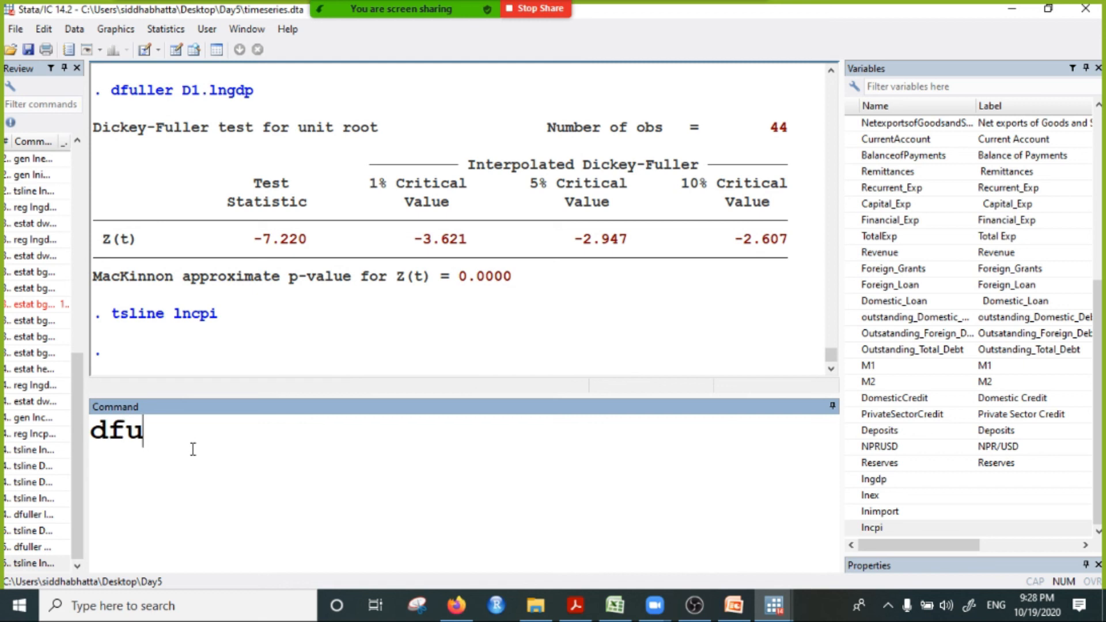
text(ller lncpi)
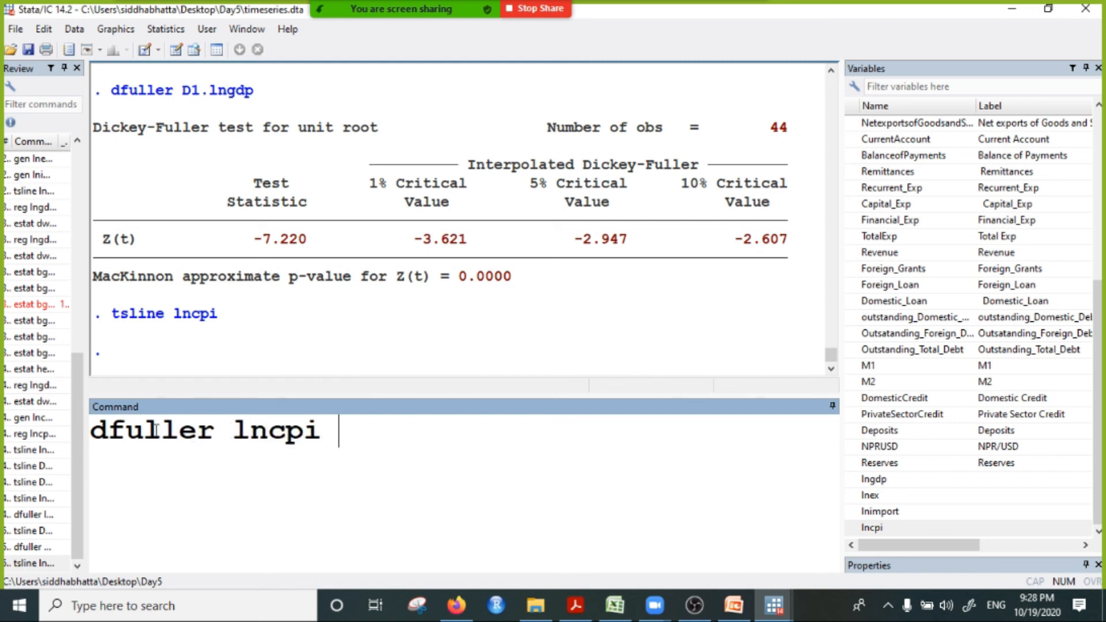
key(Return)
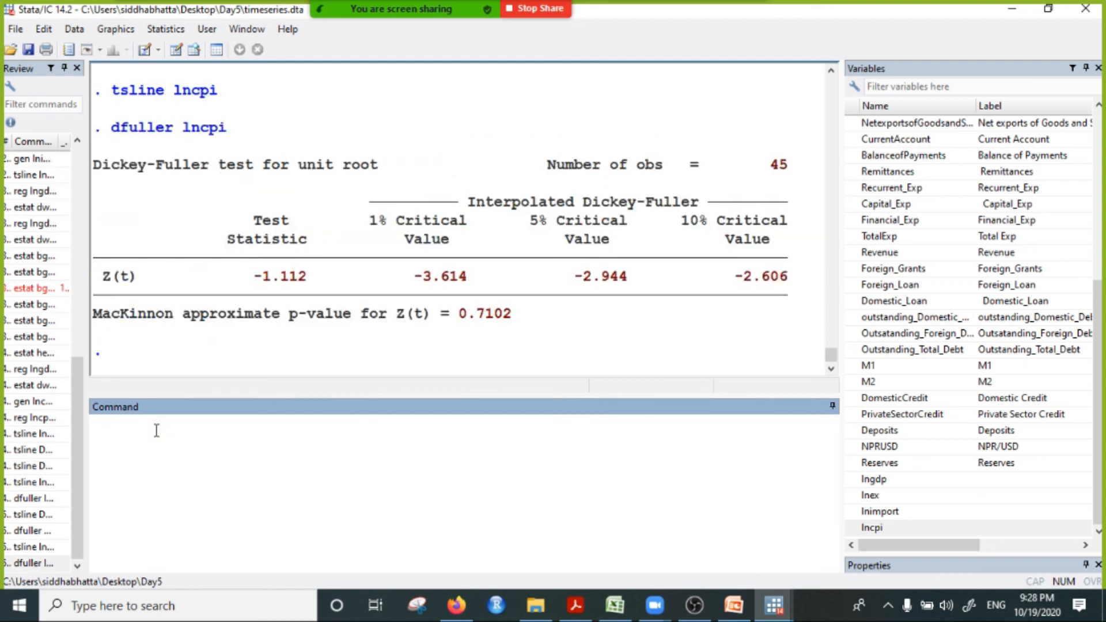
drag(461, 321, 567, 310)
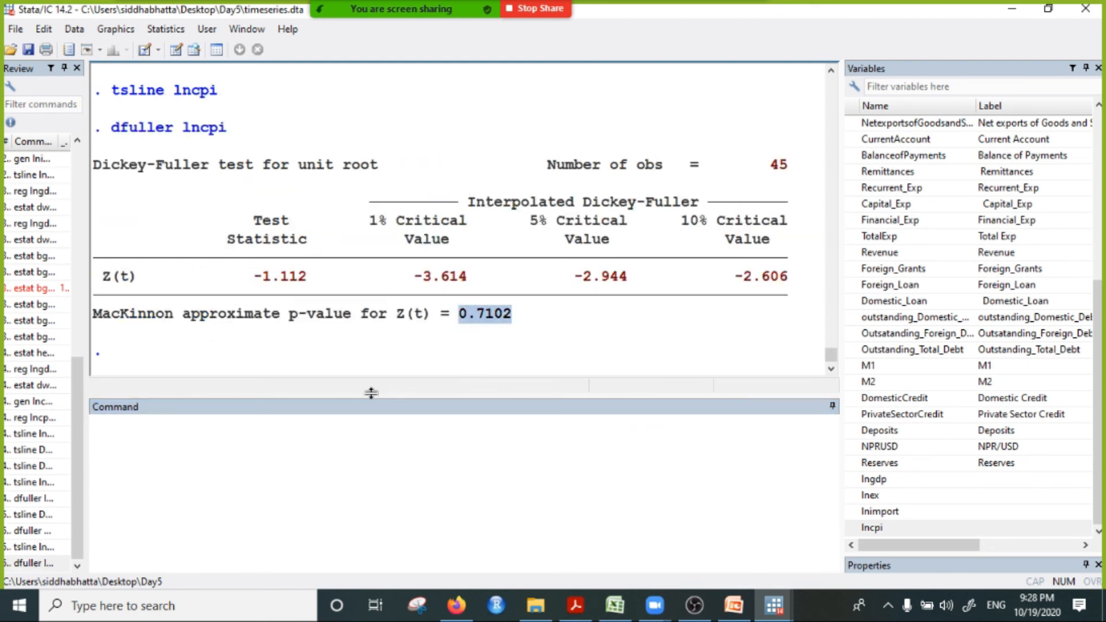
Step: Run the Dickey-Fuller test on the first difference, D1.lncpi, and highlight its MacKinnon p-value
click(300, 445)
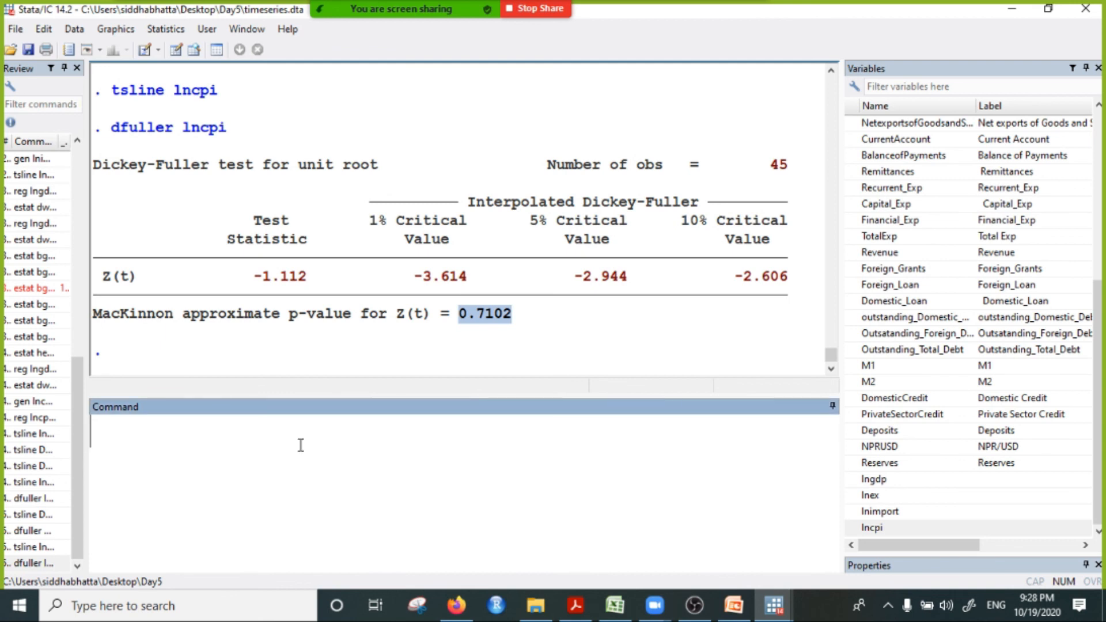
text(df)
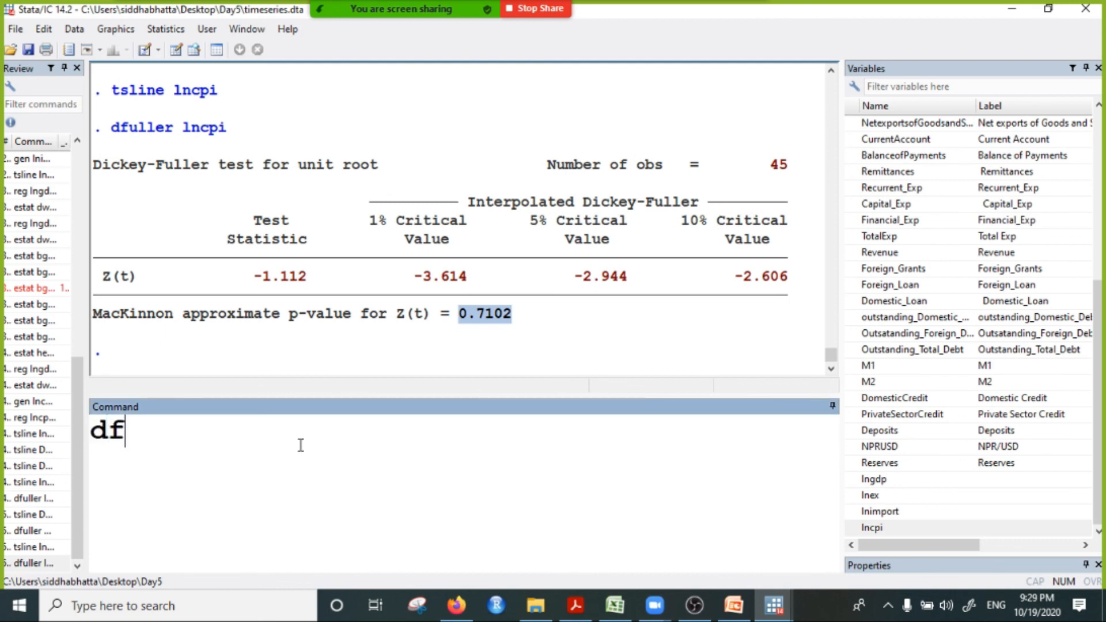
text(uller)
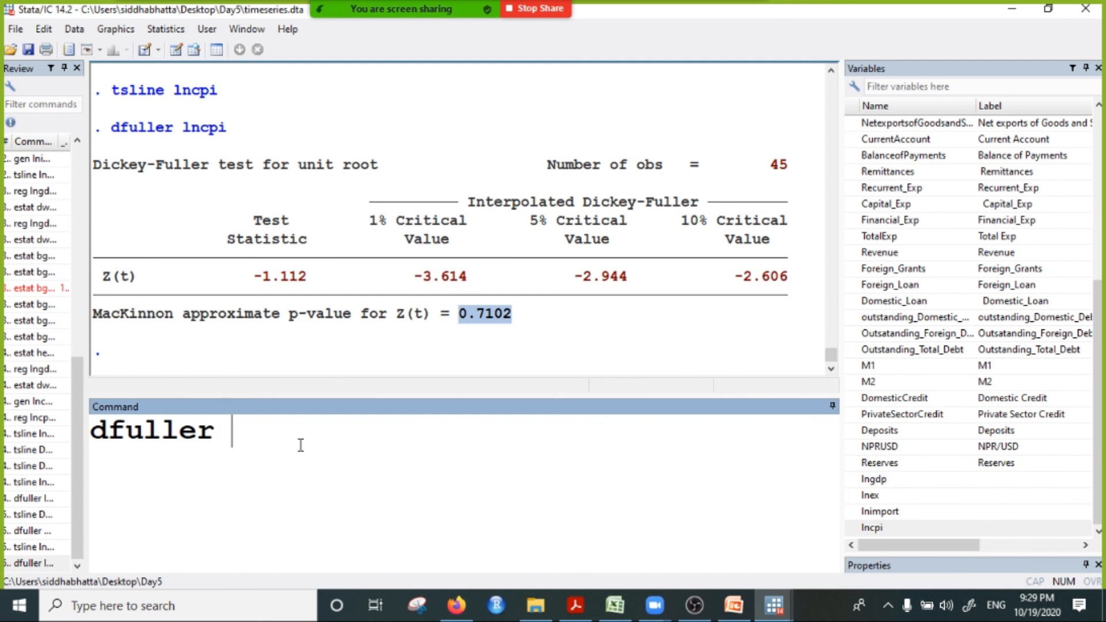
text( D1.)
text(lncpi)
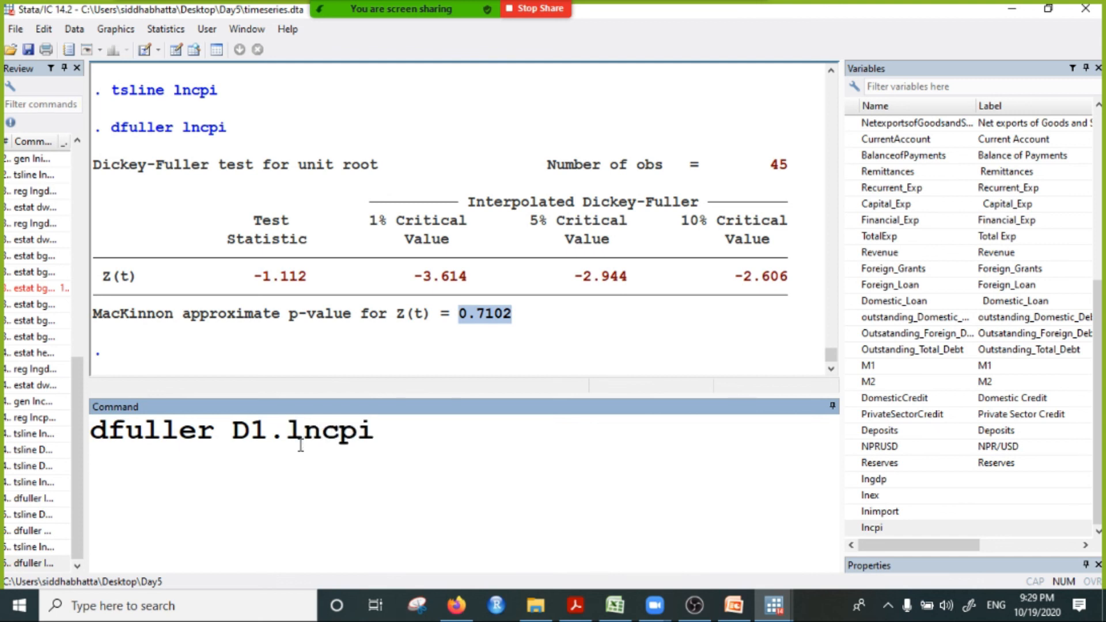
key(Return)
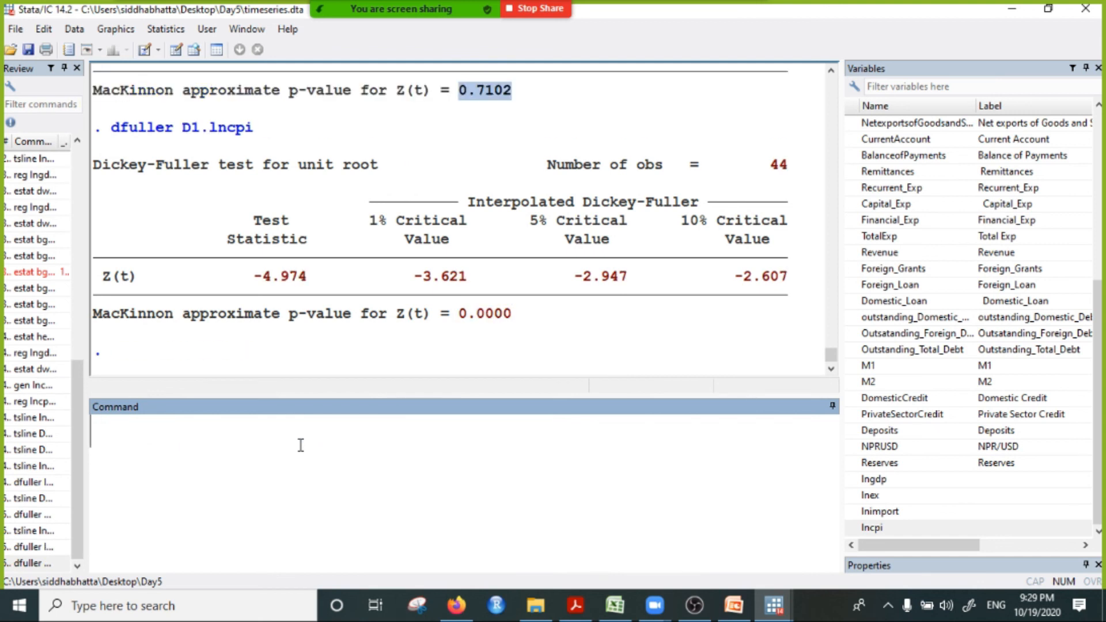
drag(450, 314, 551, 327)
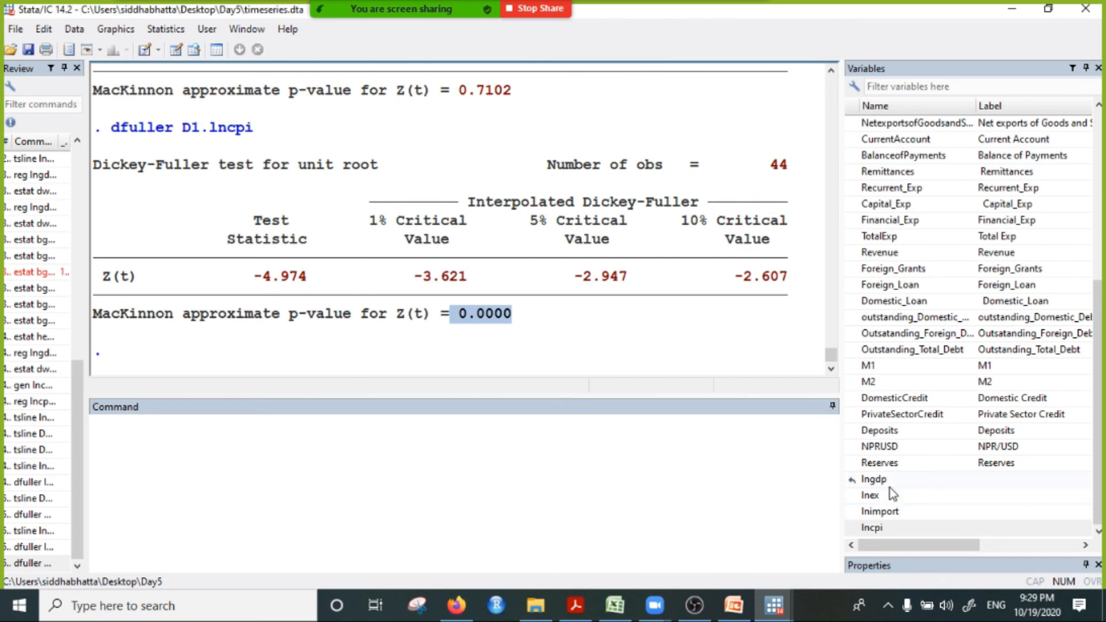
Step: Write the note "we cannot use ols if the variable is not stationary." on the command line without running it
click(600, 438)
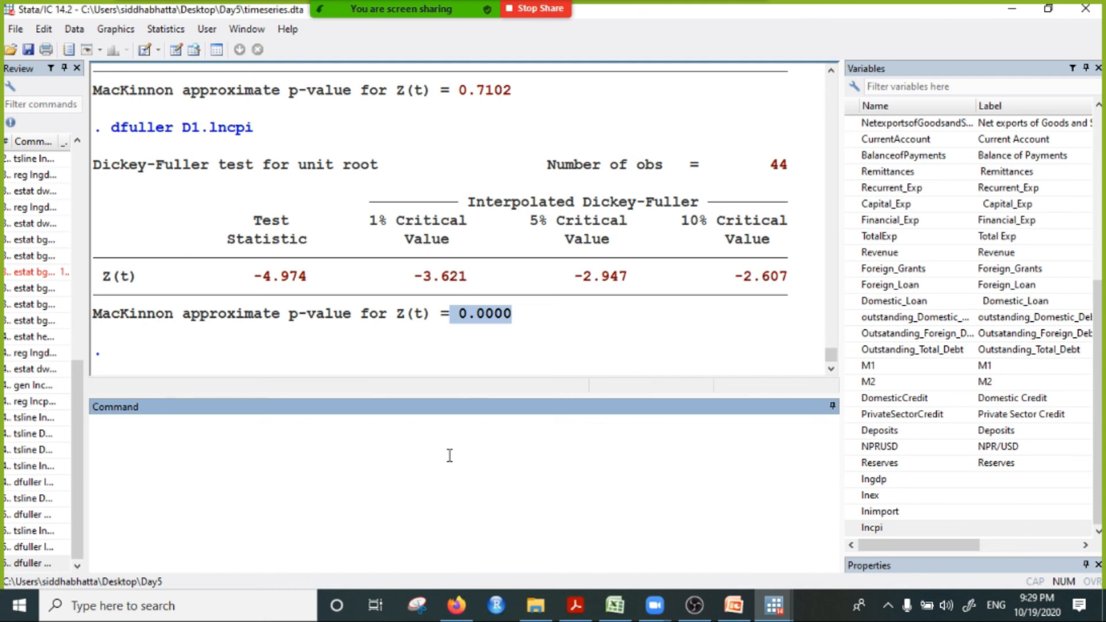
text(we ca)
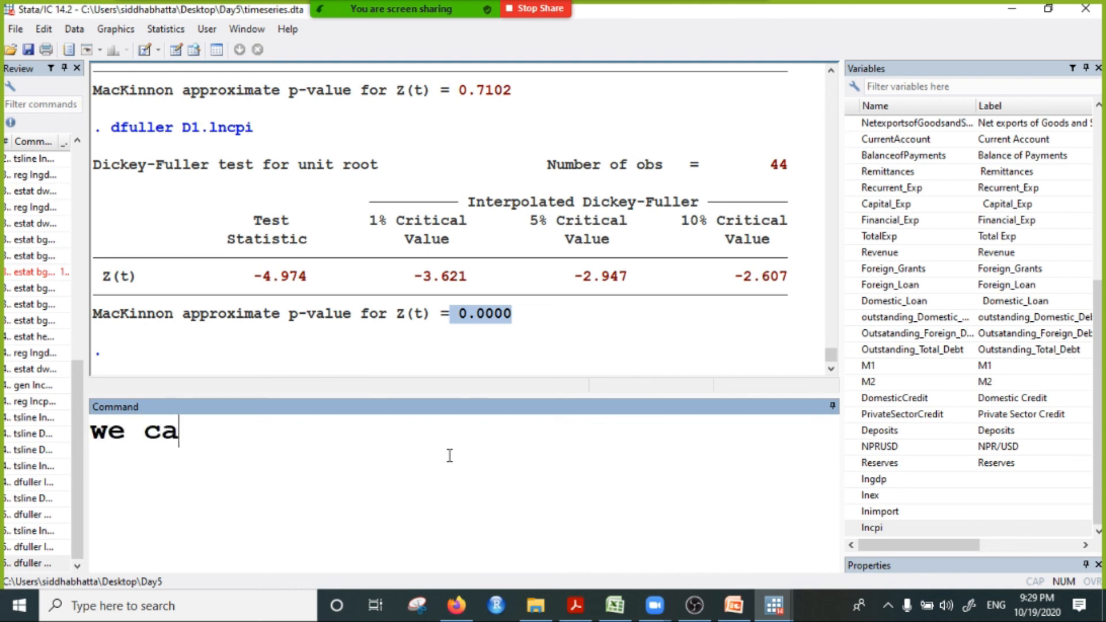
text(nnot use )
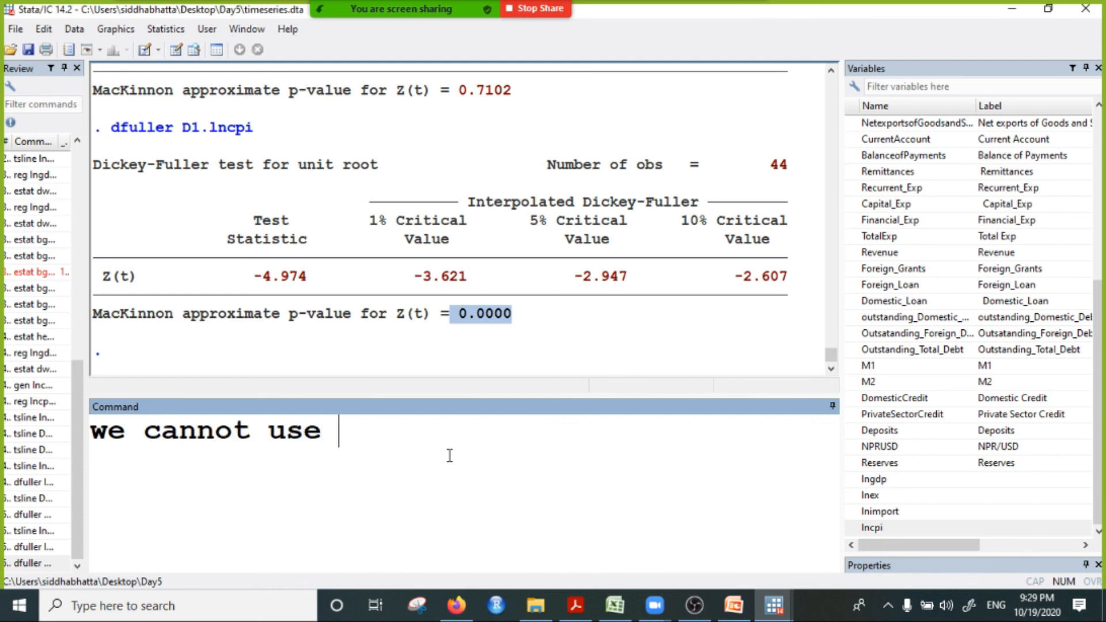
text(ols.)
key(BackSpace)
key(BackSpace)
text(s)
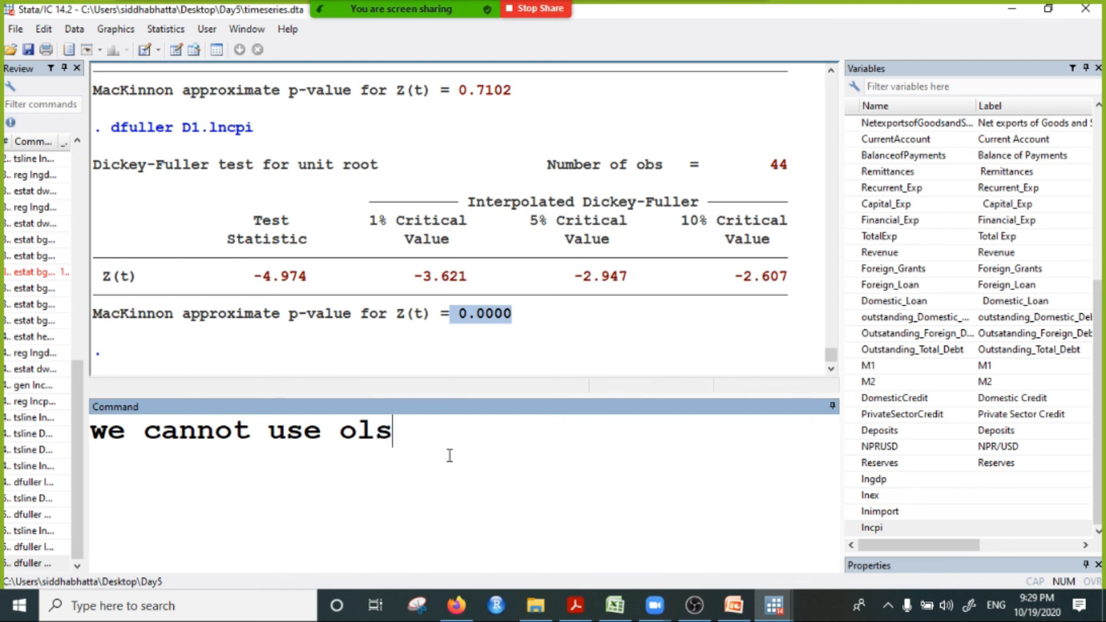
text( if the )
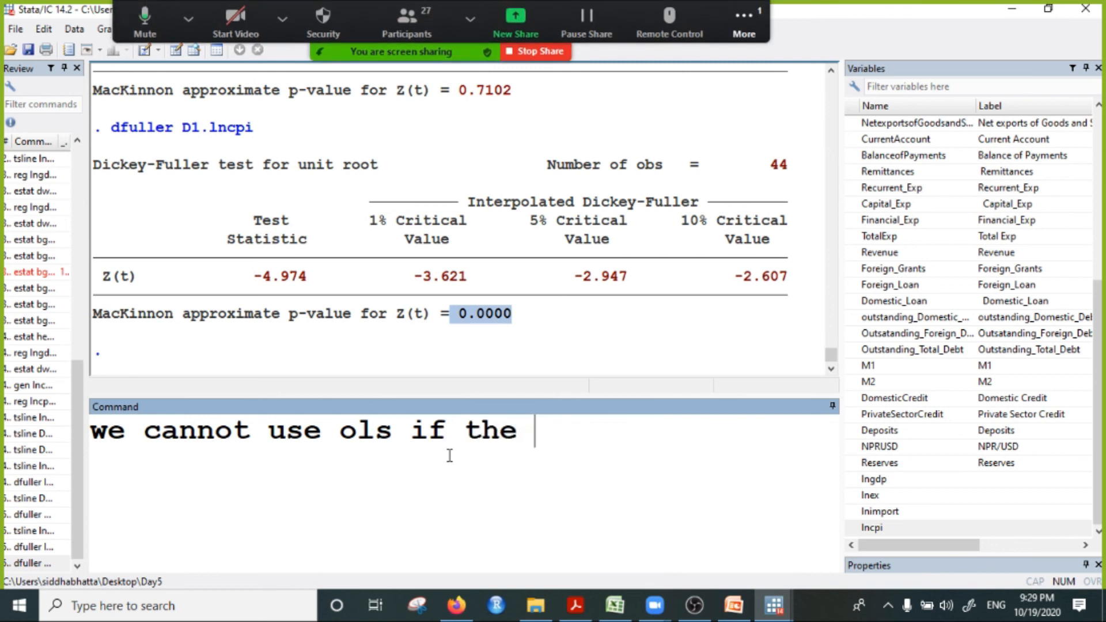
text(variable is)
key(BackSpace)
text(is not s)
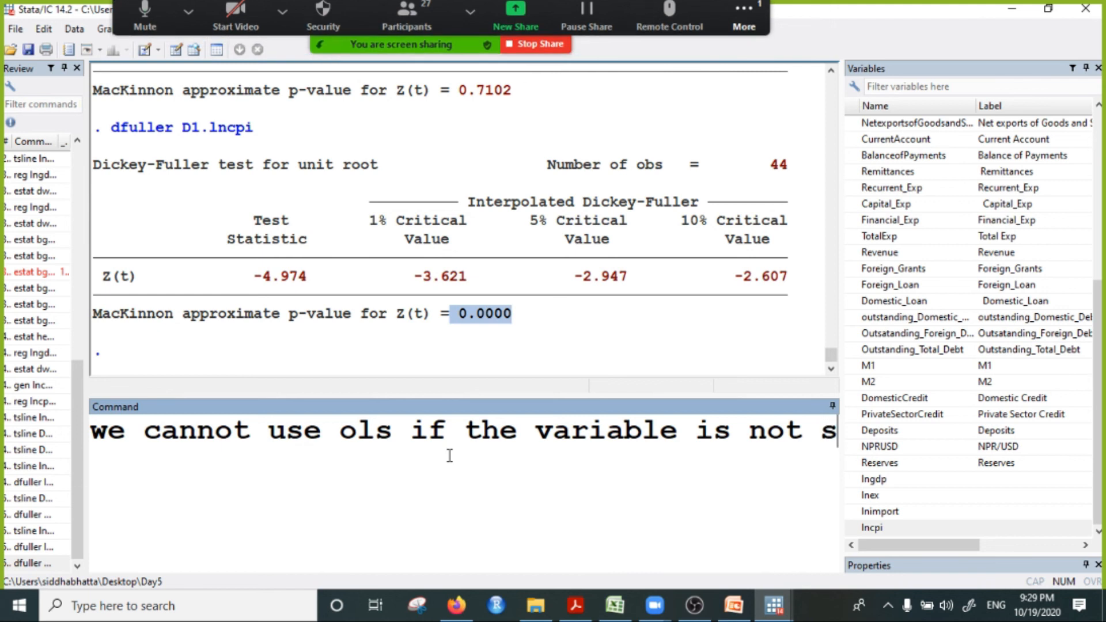
text(tationary.)
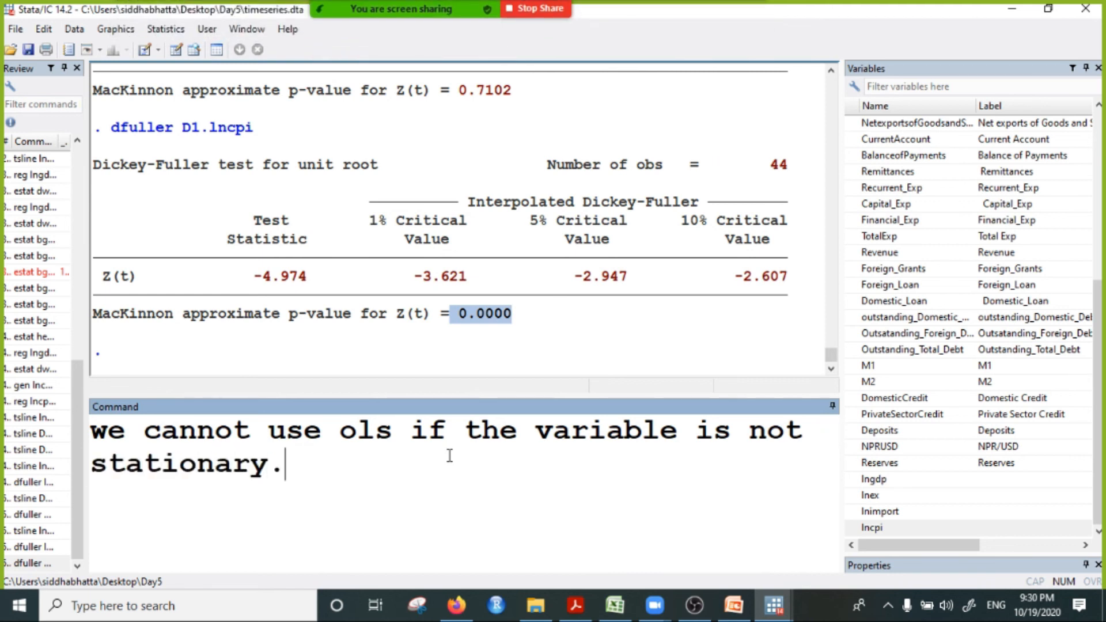
text( We will use )
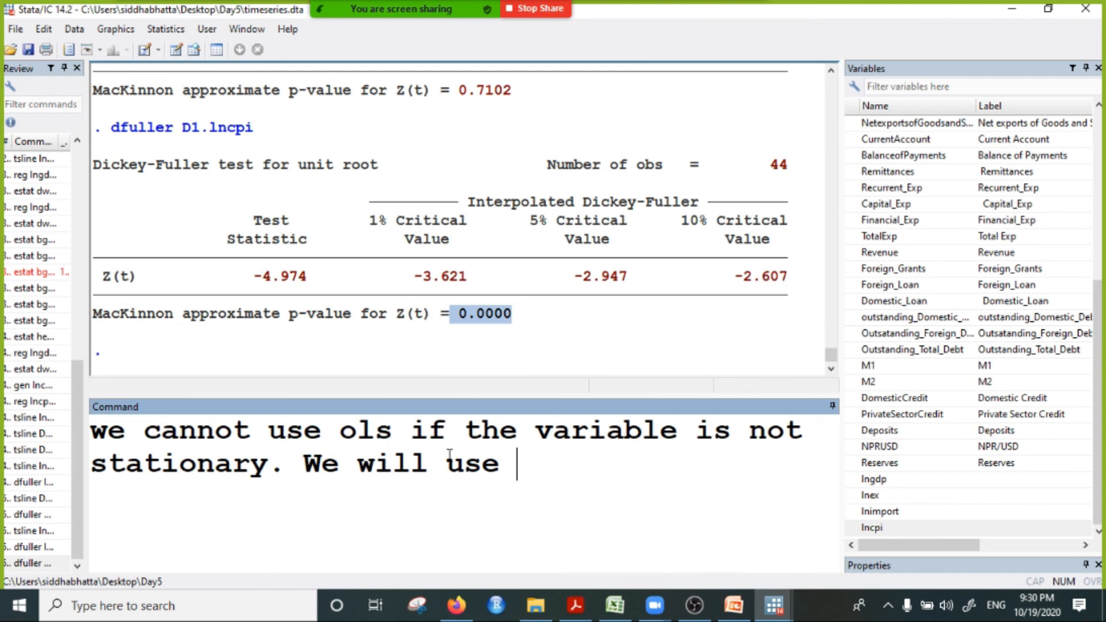
text(cointehration )
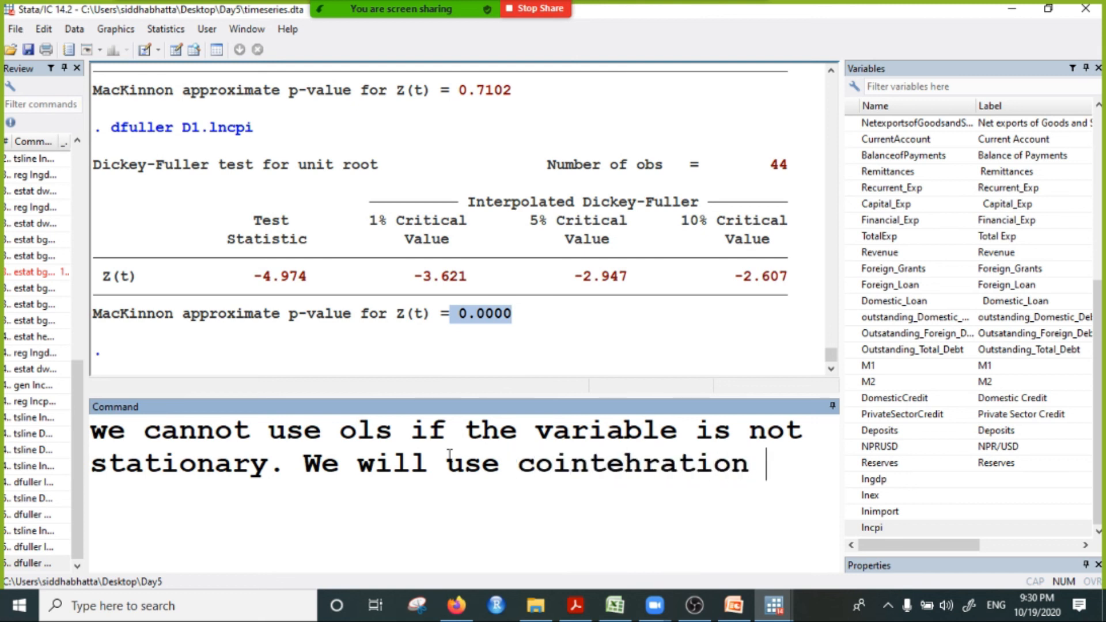
text(or)
Step: Extend the note with "We will use cointegration or VAR models.", correct the spelling of cointegration, and highlight the whole note
click(647, 458)
key(BackSpace)
text(g)
click(829, 469)
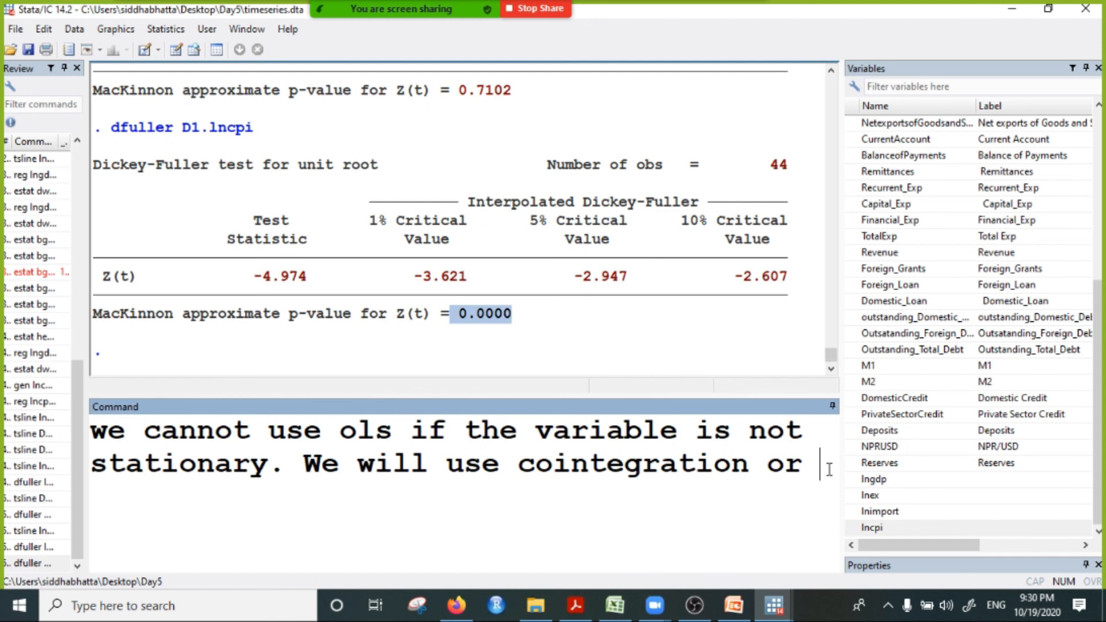
text(VAR )
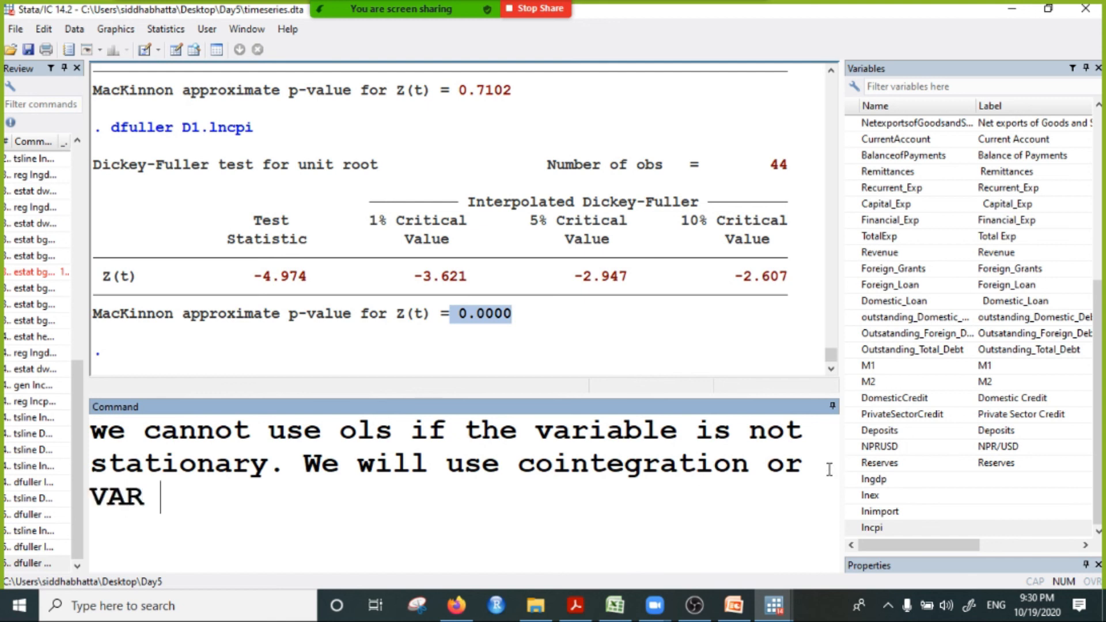
text(models)
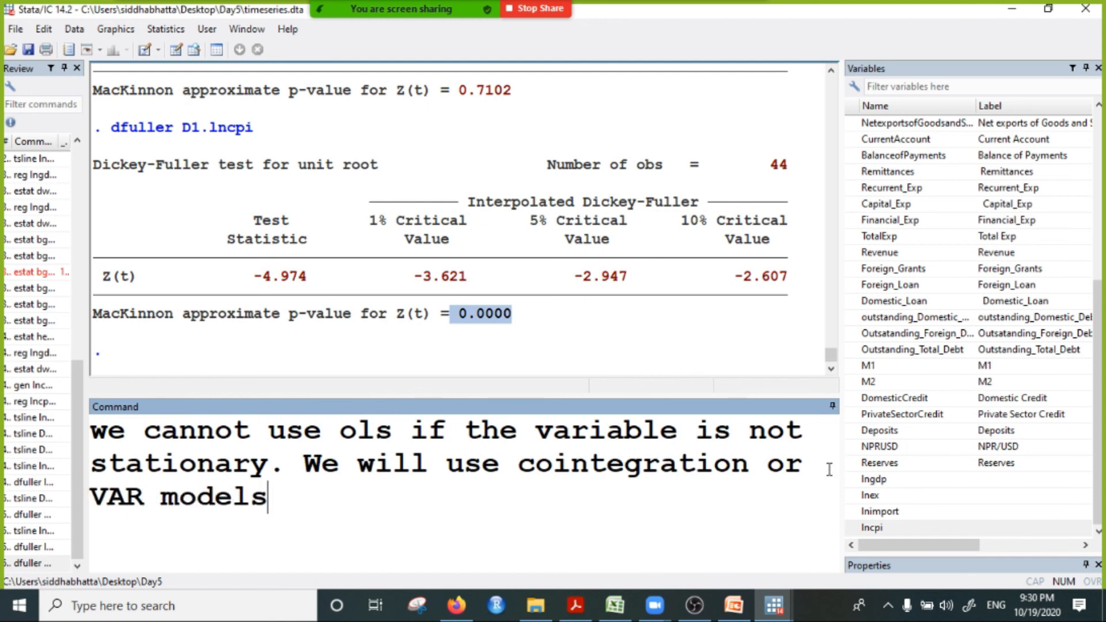
text(.)
drag(352, 508, 82, 432)
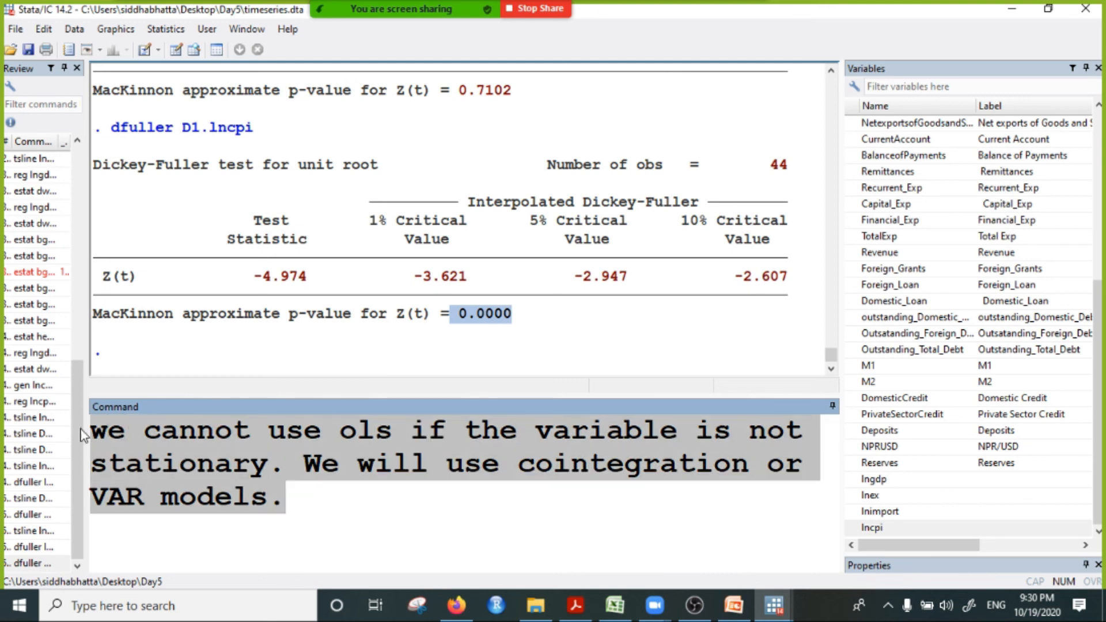
Step: Review the earlier tsline commands and Dickey-Fuller results for lngdp and D1.lngdp in the output
scroll(245, 277, up, 9)
scroll(245, 277, up, 2)
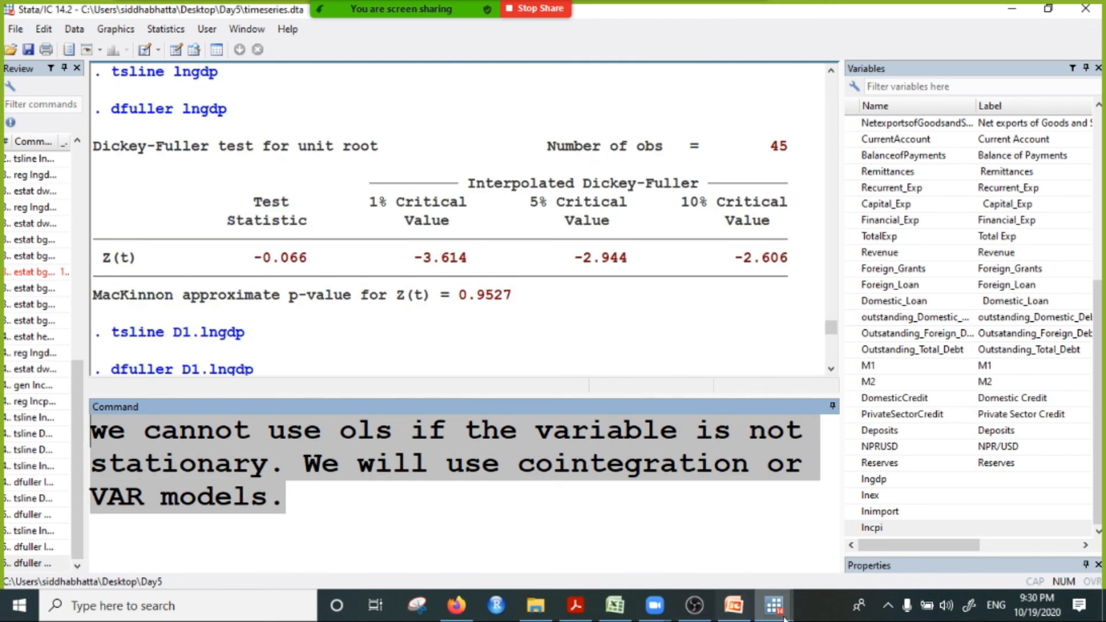
mouse_move(773, 604)
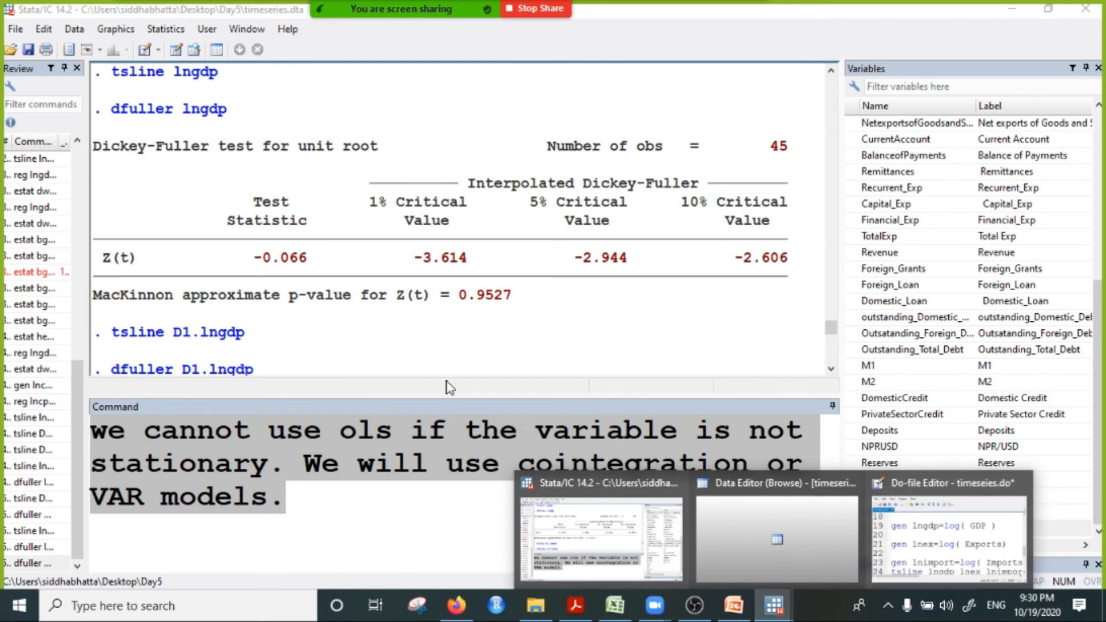
click(272, 457)
scroll(321, 294, up, 3)
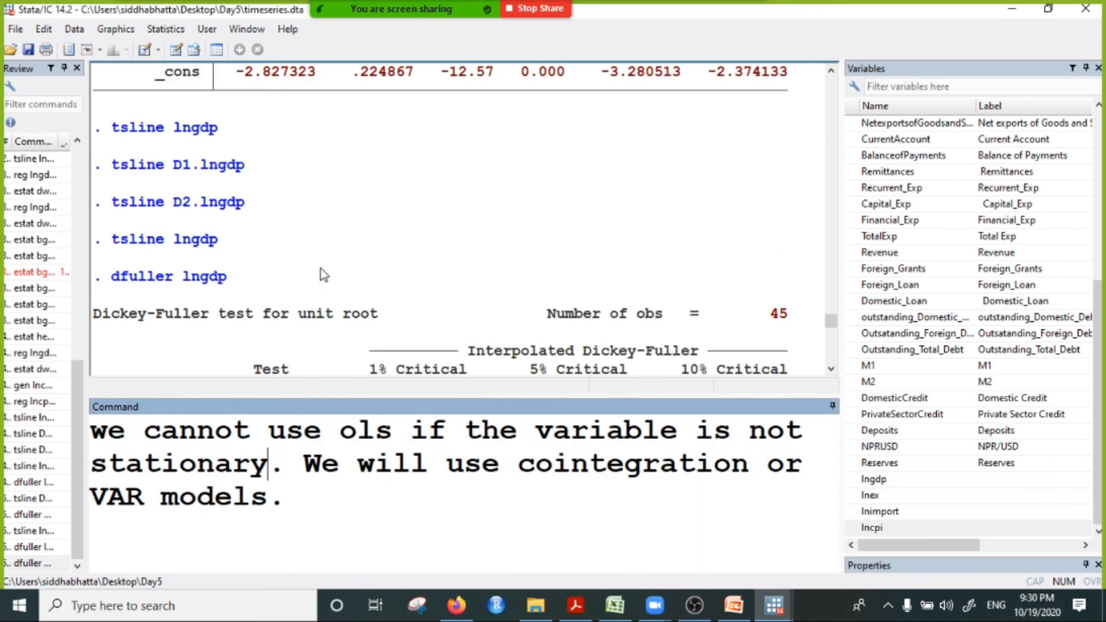
scroll(517, 216, up, 2)
scroll(503, 227, down, 5)
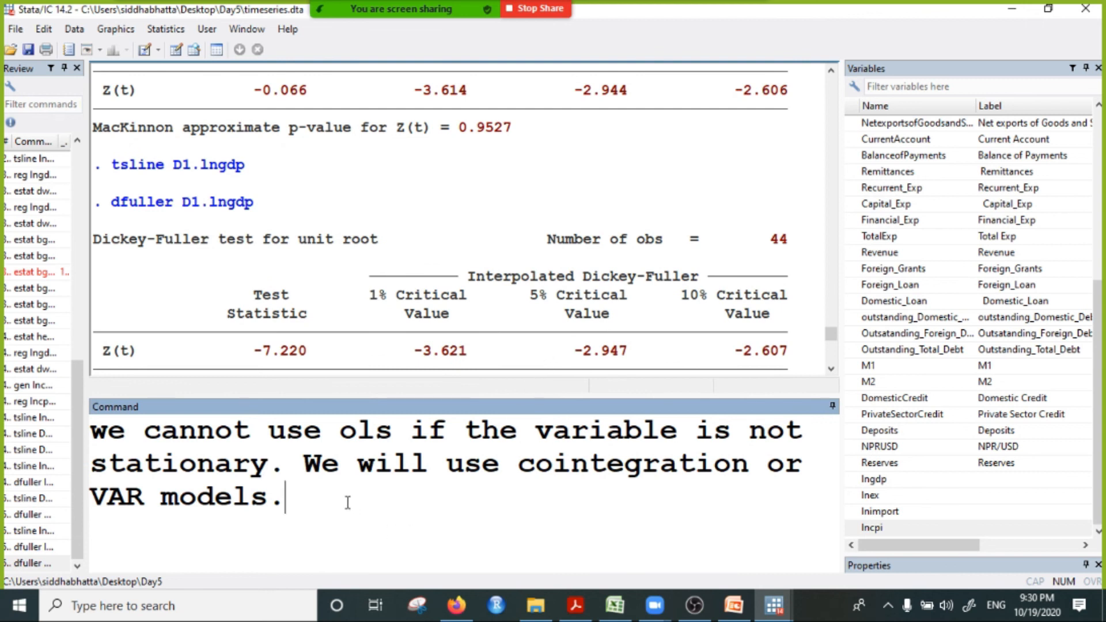
Step: Replace the note with dfuller lncpi, run the Dickey-Fuller test again, and highlight its MacKinnon p-value
key(ctrl+a)
text(dfuller)
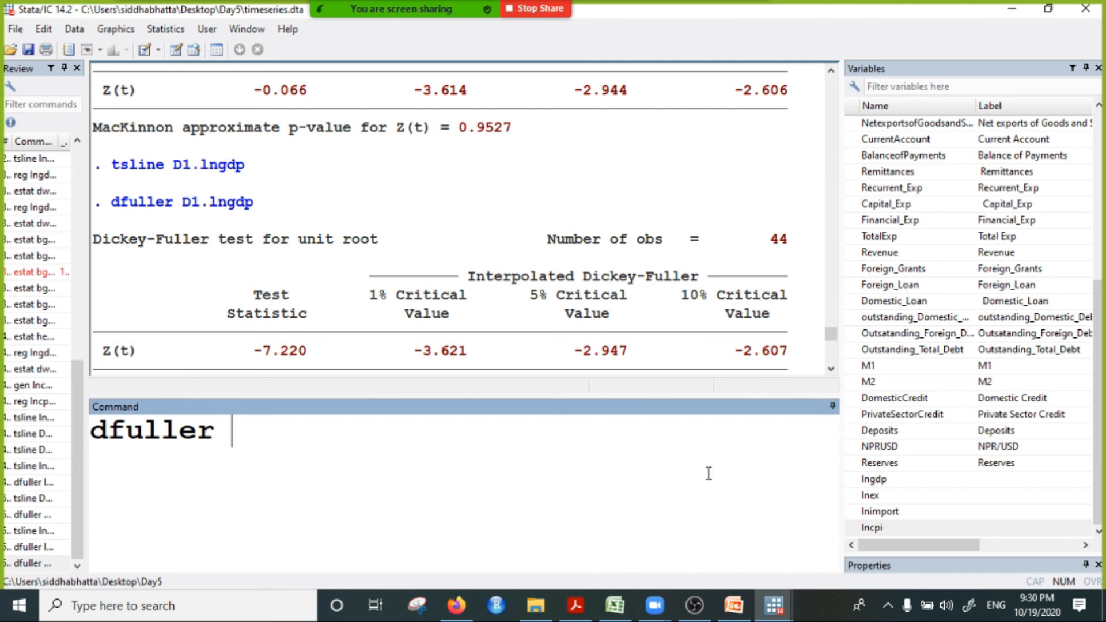
click(871, 527)
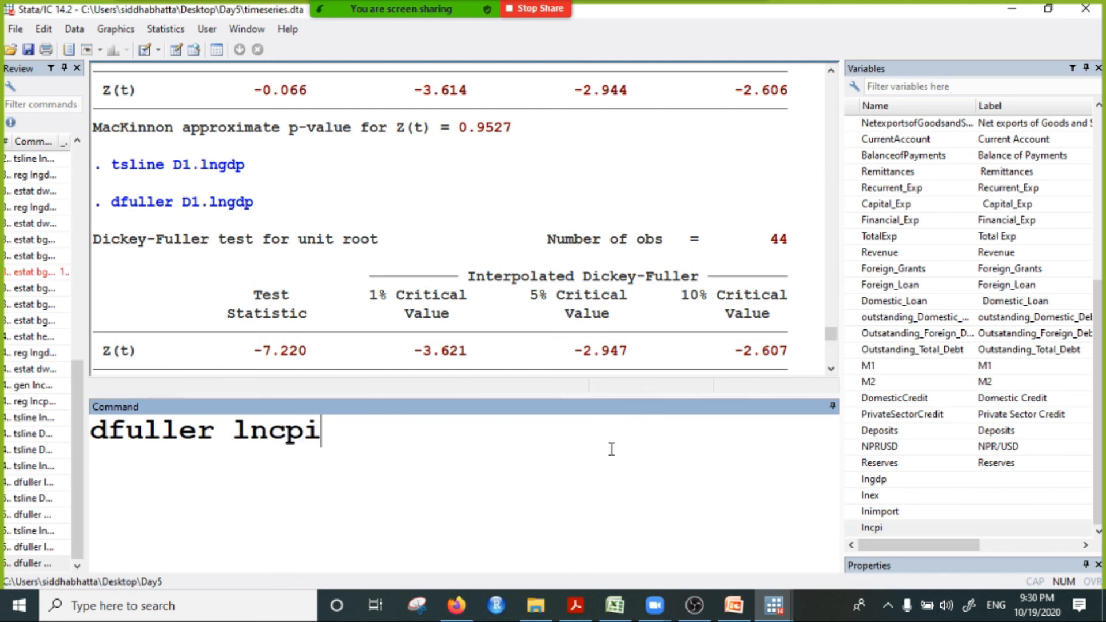
key(Return)
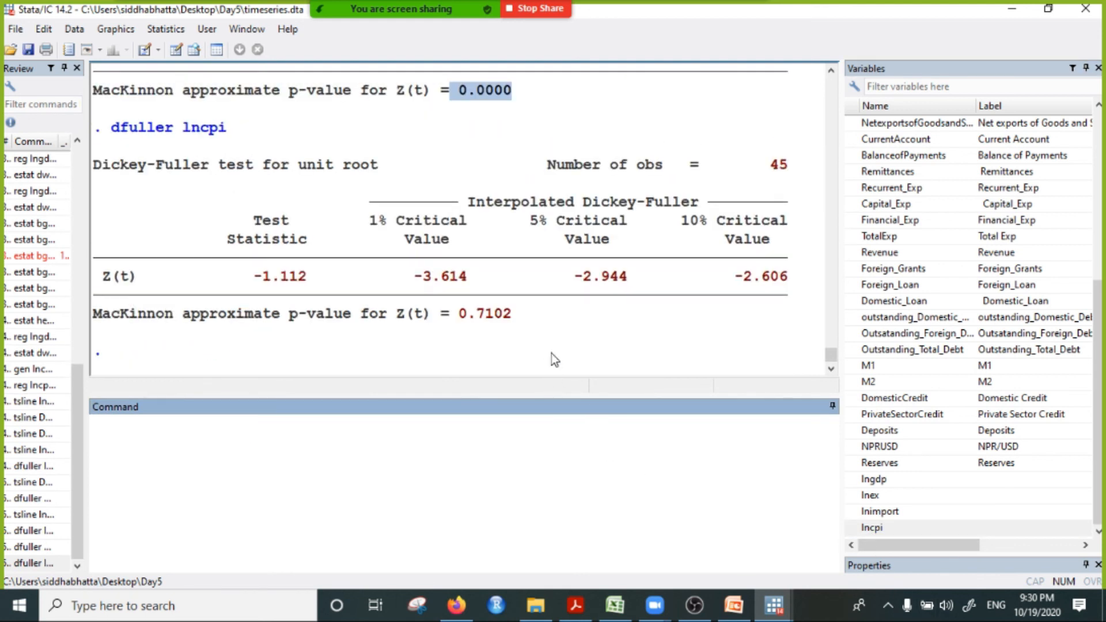
drag(459, 304, 520, 327)
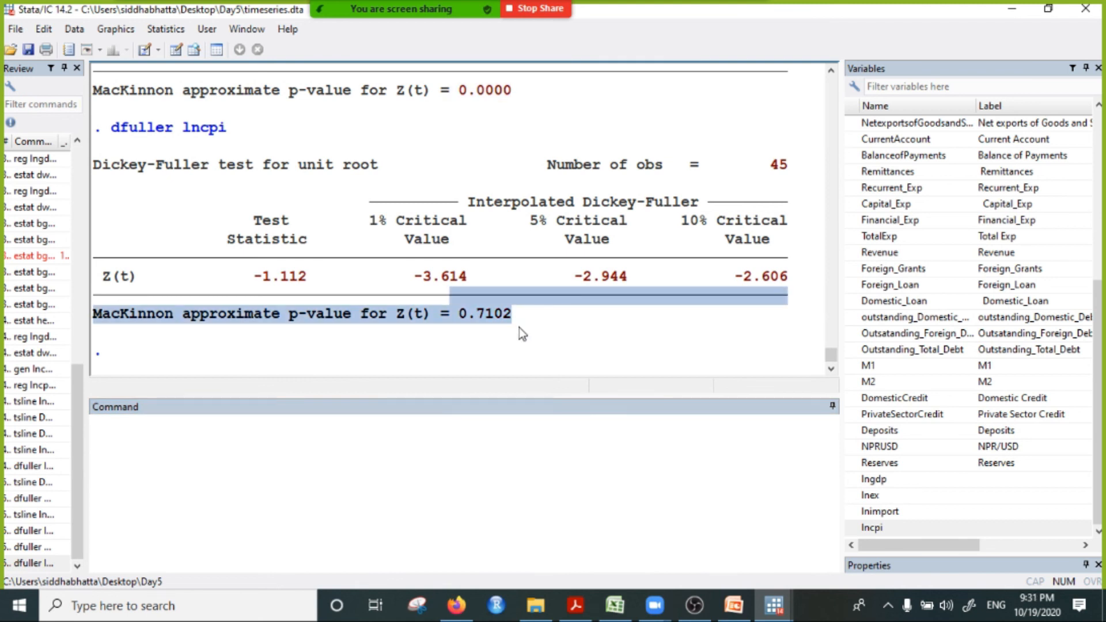
click(515, 337)
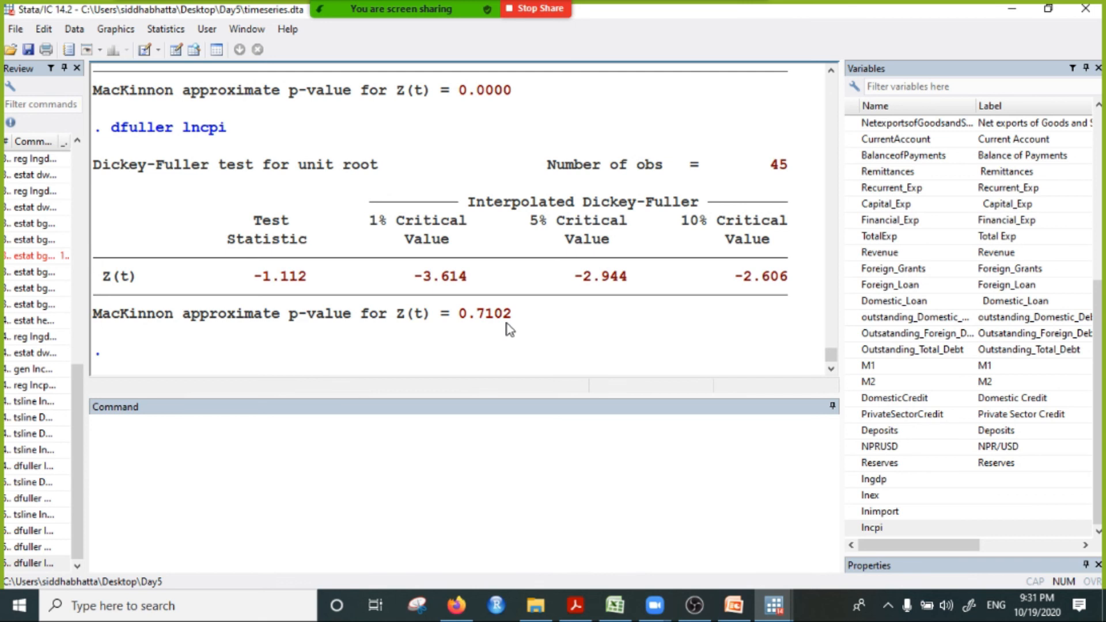
click(347, 431)
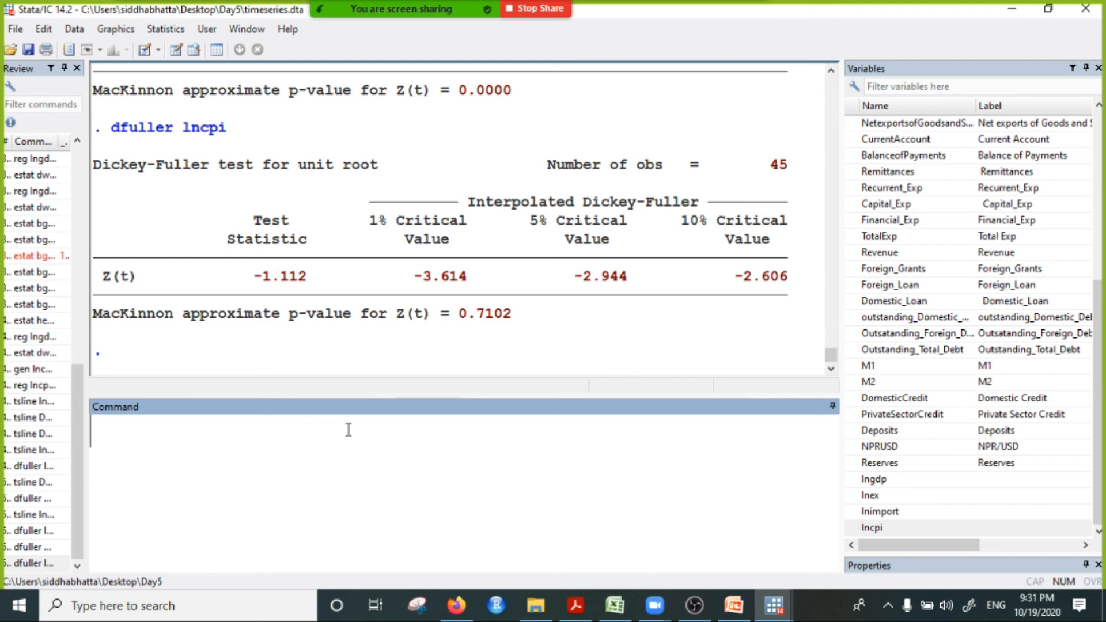
Step: Begin a gen command for a new variable growth, entering the difference ( Real_GDP- Real_GDP without running it
text(gen growtj)
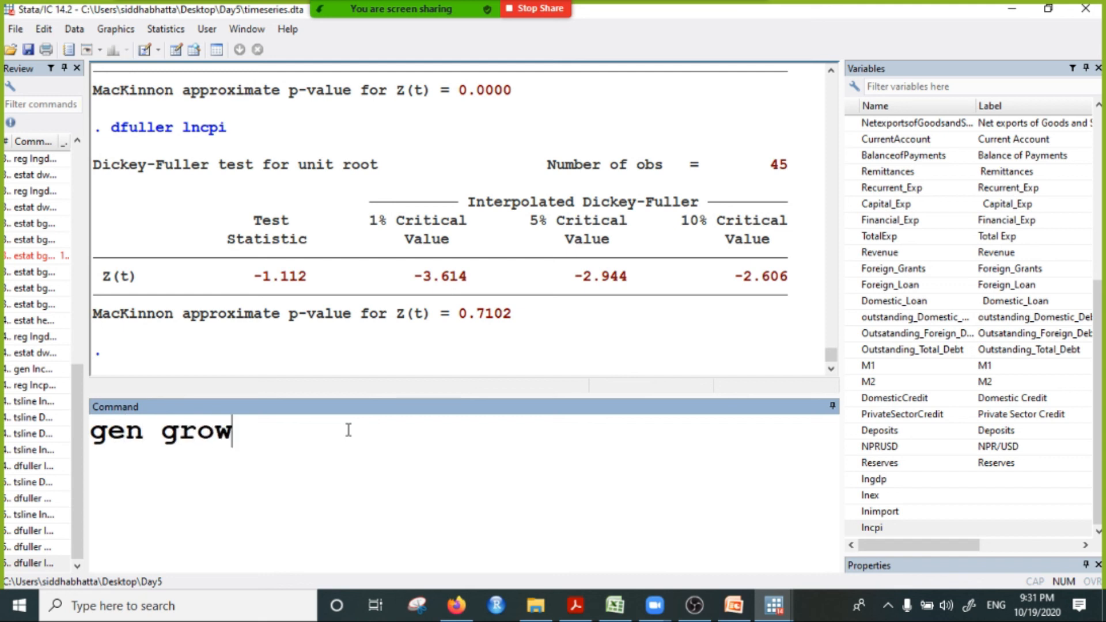
key(BackSpace)
key(BackSpace)
text(h=)
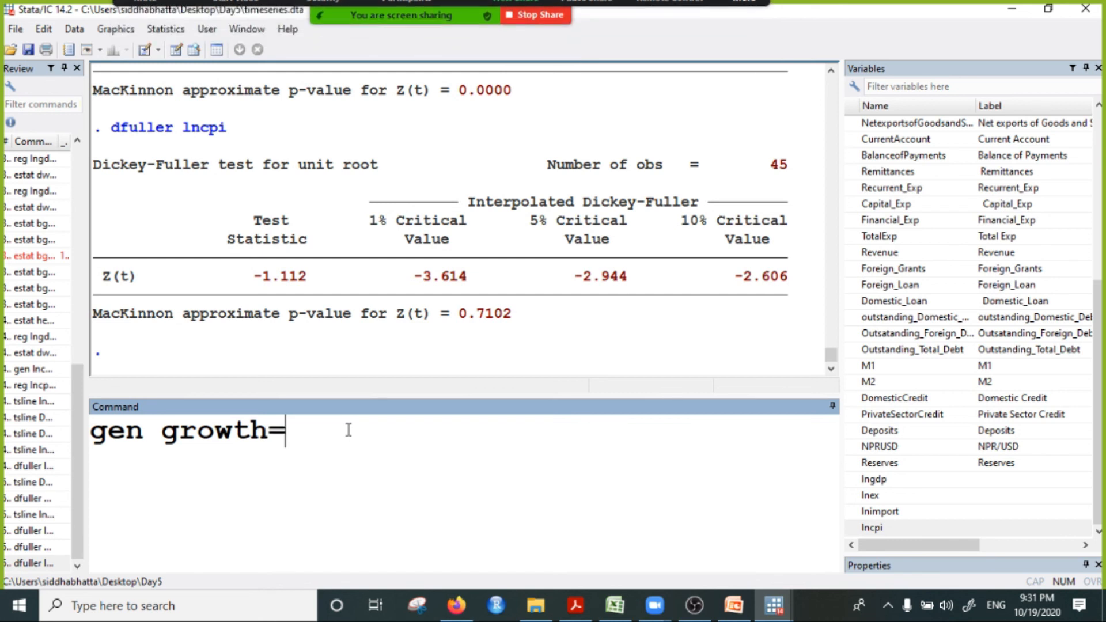
text(()
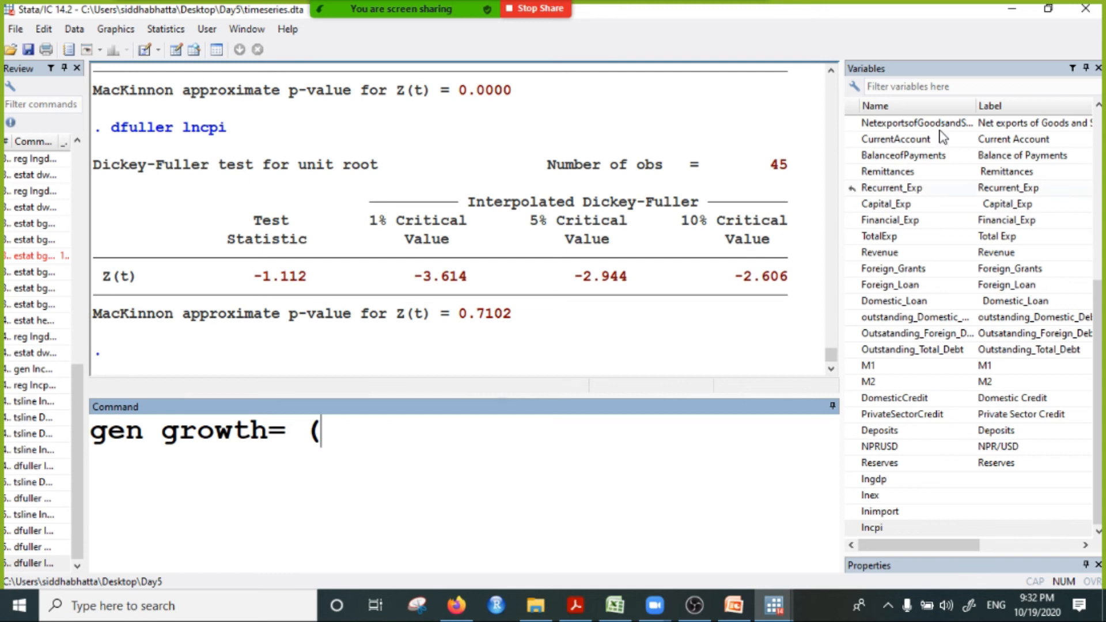
scroll(925, 180, up, 6)
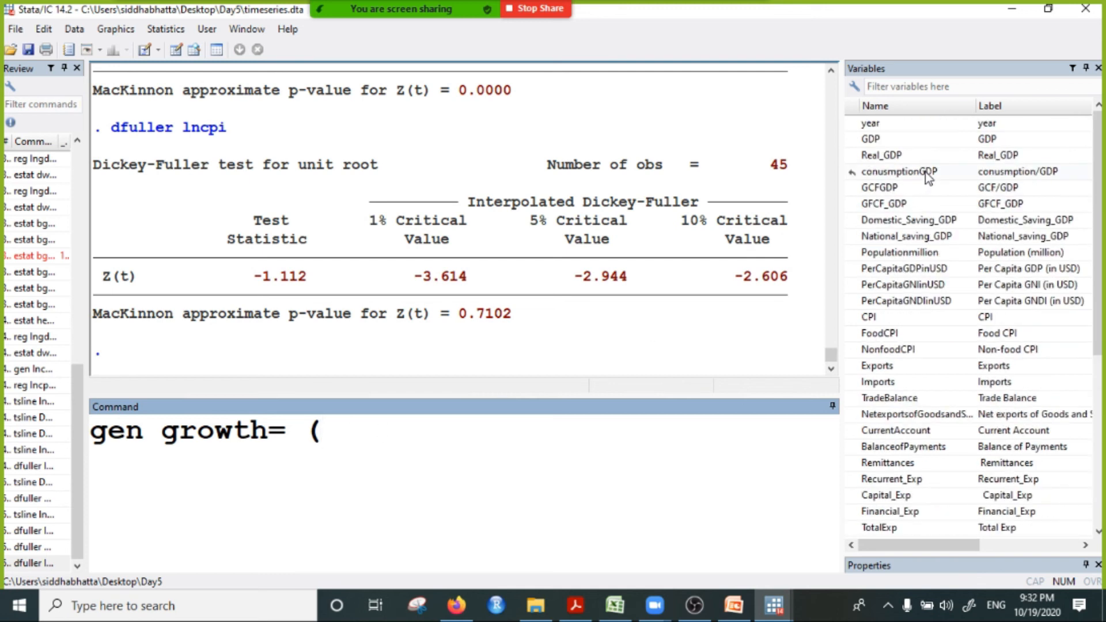
double_click(868, 155)
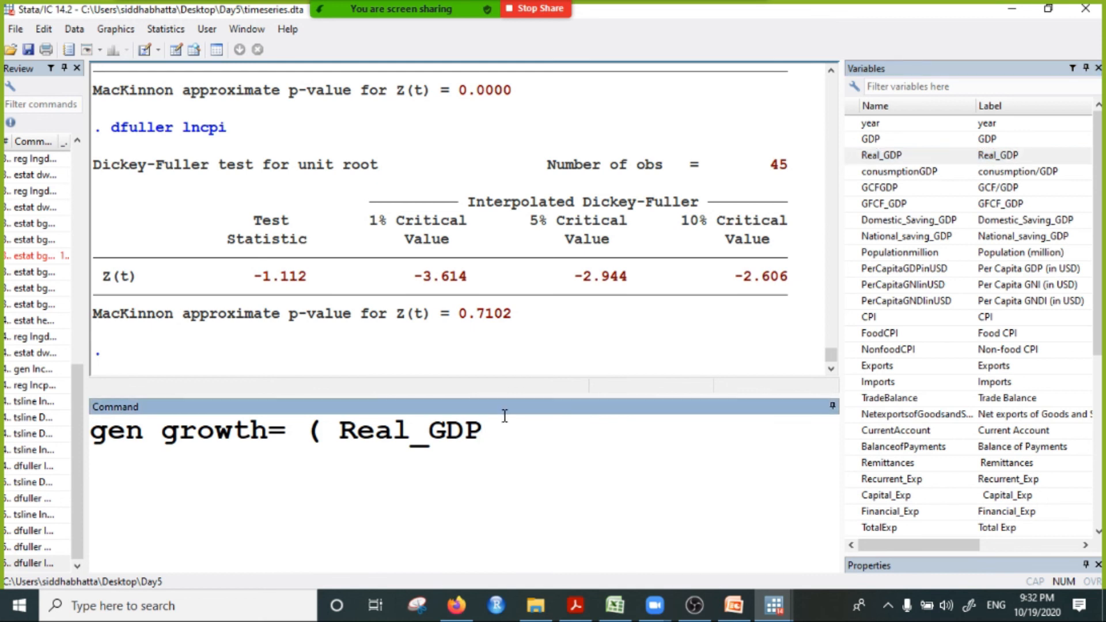
text(-)
double_click(876, 156)
Step: Add the lag operator L. to the second Real_GDP in the growth formula
click(674, 433)
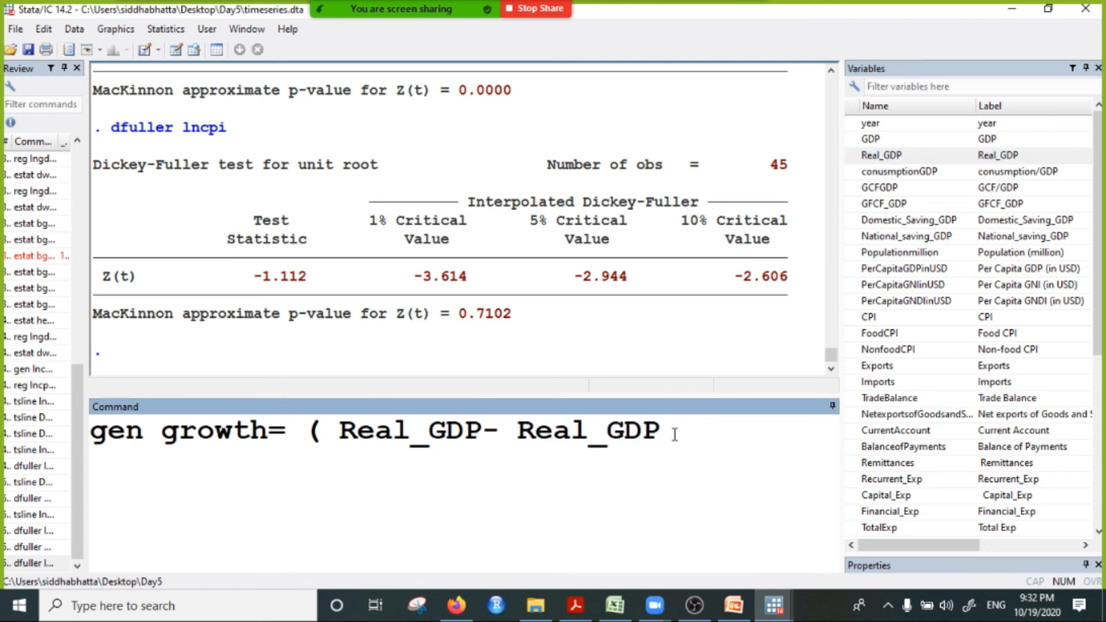
key(Left)
key(Left)
key(Left)
key(Left)
key(Left)
key(Left)
key(Left)
key(Left)
key(Left)
key(Right)
text(L.)
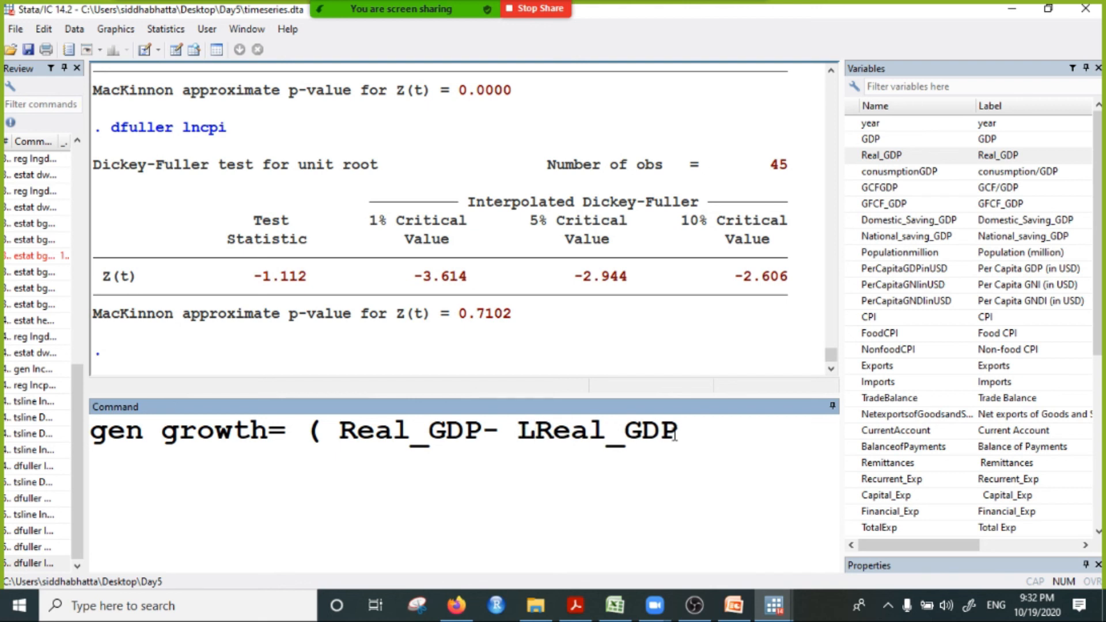
key(Right)
key(Right)
key(Right)
key(Right)
key(Right)
key(Right)
key(Right)
key(Right)
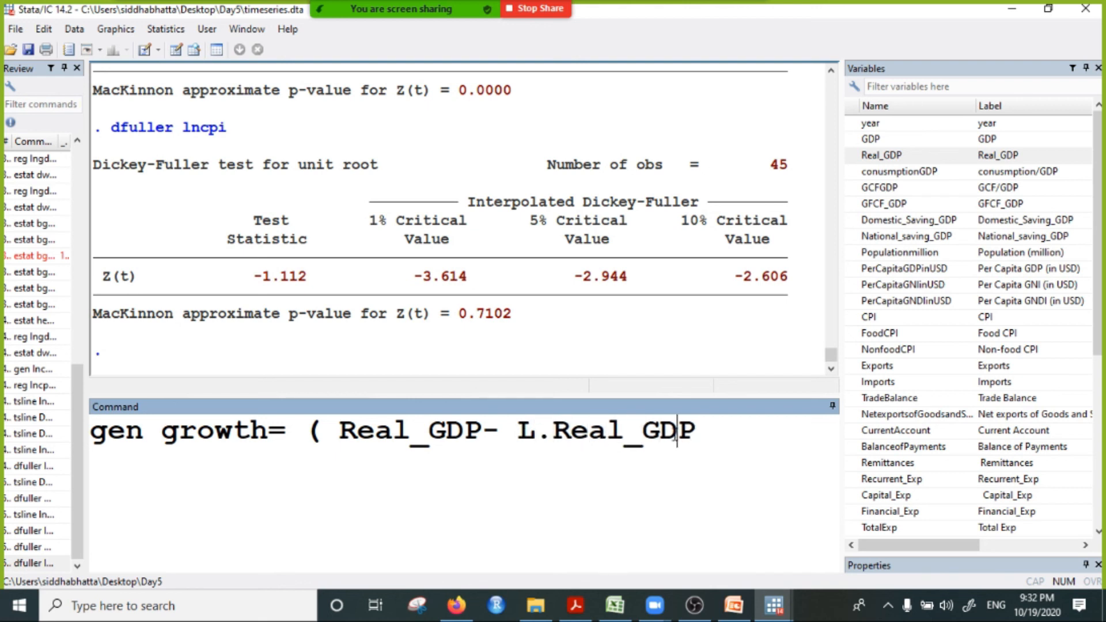
Step: Close the parenthesis around the difference and divide it by L.Real_GDP
text())
text(/)
text(L.Real_GDP)
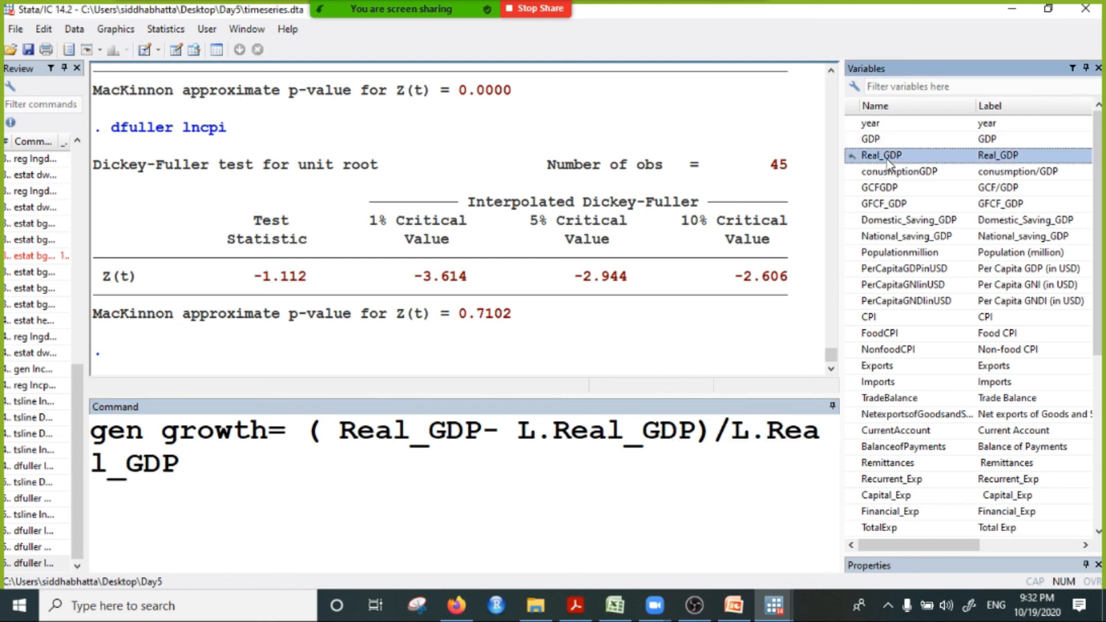
double_click(884, 155)
click(200, 469)
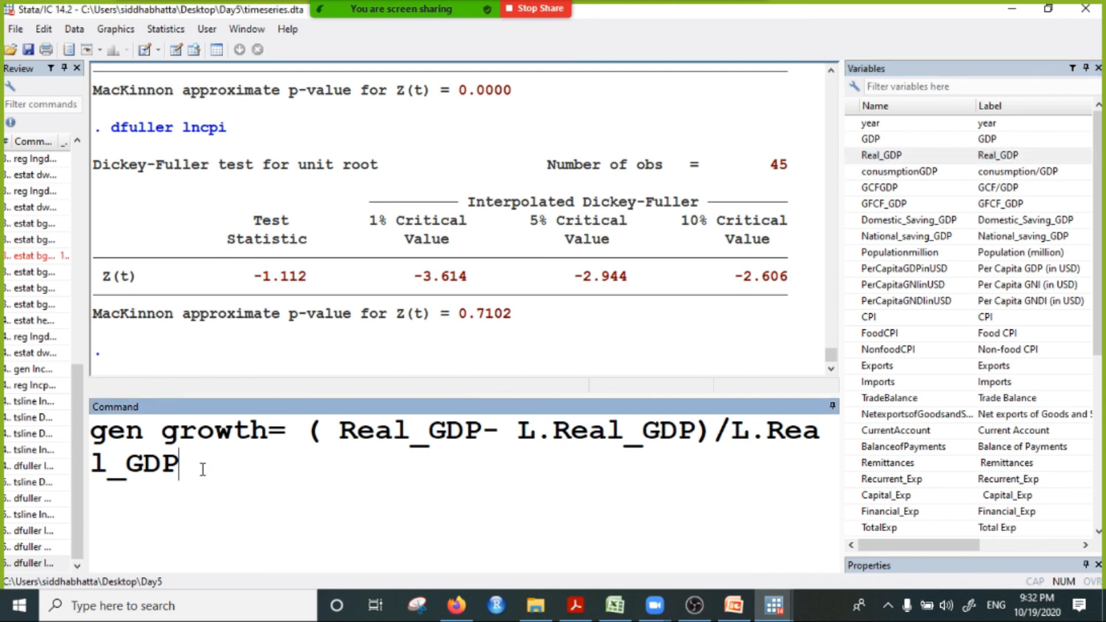
Step: Enclose the whole growth ratio in parentheses, multiply it by 100 and run the gen command
text(81000)
key(BackSpace)
key(BackSpace)
key(BackSpace)
key(BackSpace)
key(BackSpace)
text(*100)
click(314, 438)
text(()
click(197, 464)
text())
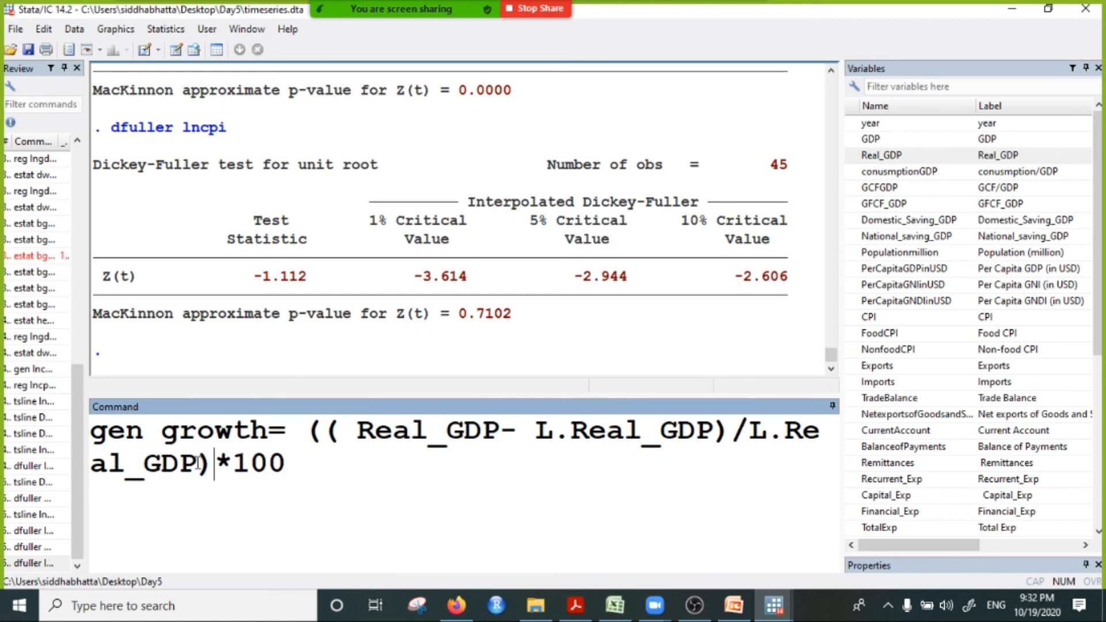
click(323, 462)
key(Return)
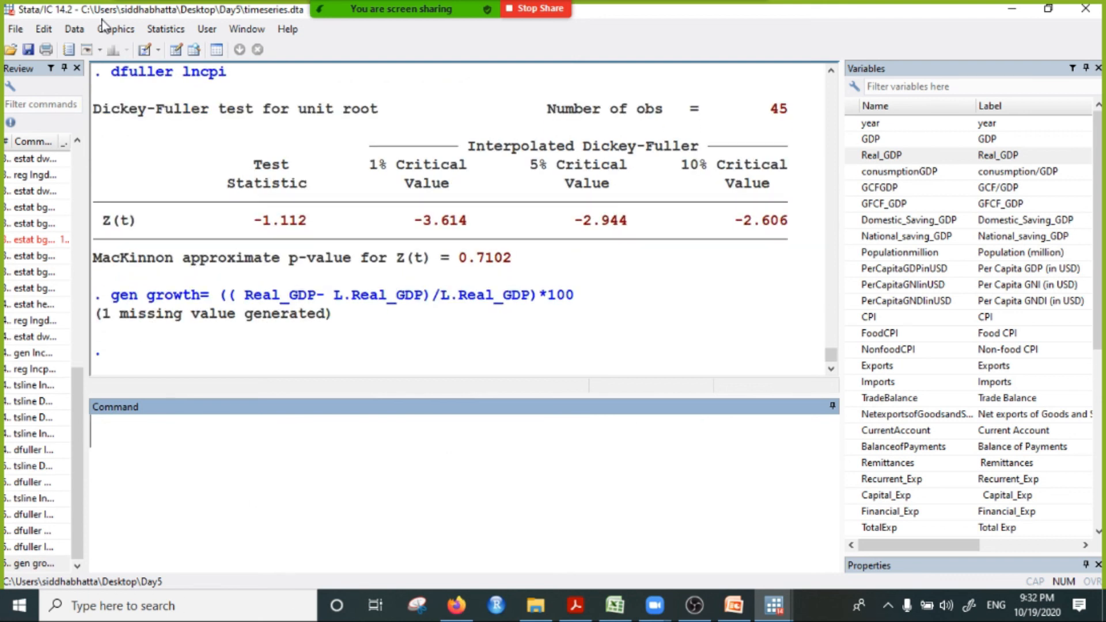
Step: Browse the dataset and examine the values of the new growth variable through its last observation
click(194, 50)
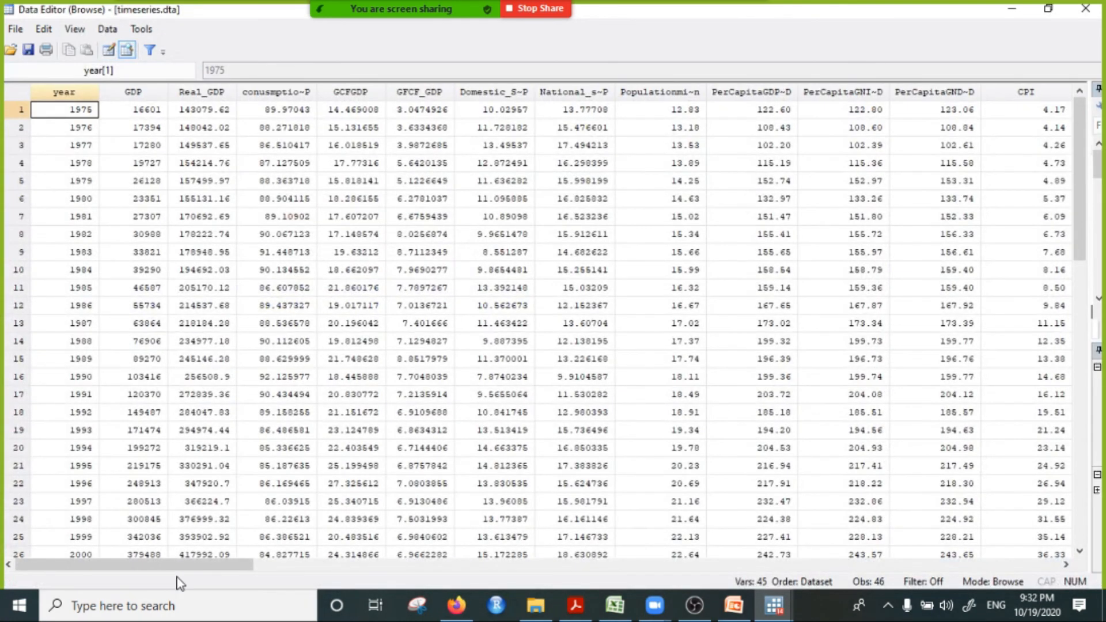
drag(189, 564, 939, 587)
scroll(247, 390, down, 15)
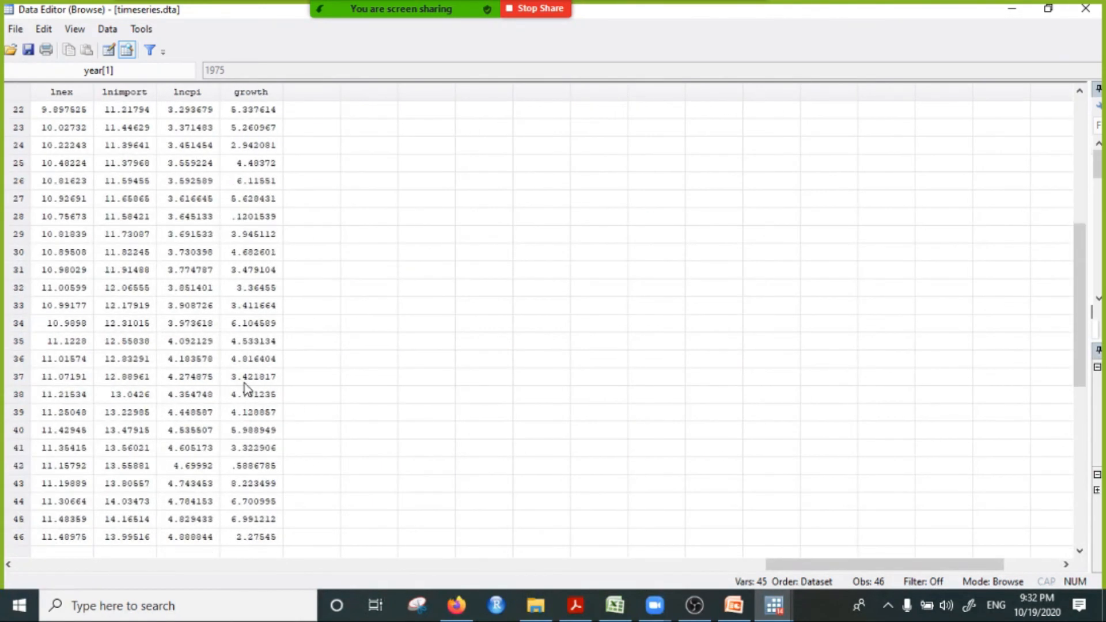
scroll(233, 432, up, 4)
click(257, 323)
click(247, 305)
scroll(248, 315, up, 3)
scroll(259, 407, down, 3)
click(229, 329)
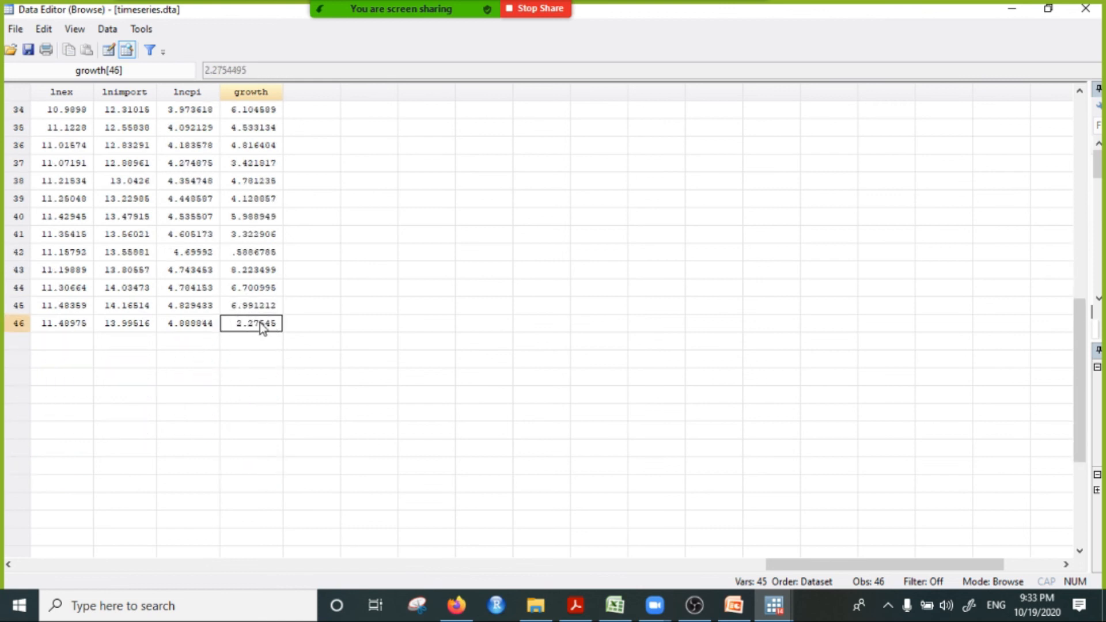
click(1009, 9)
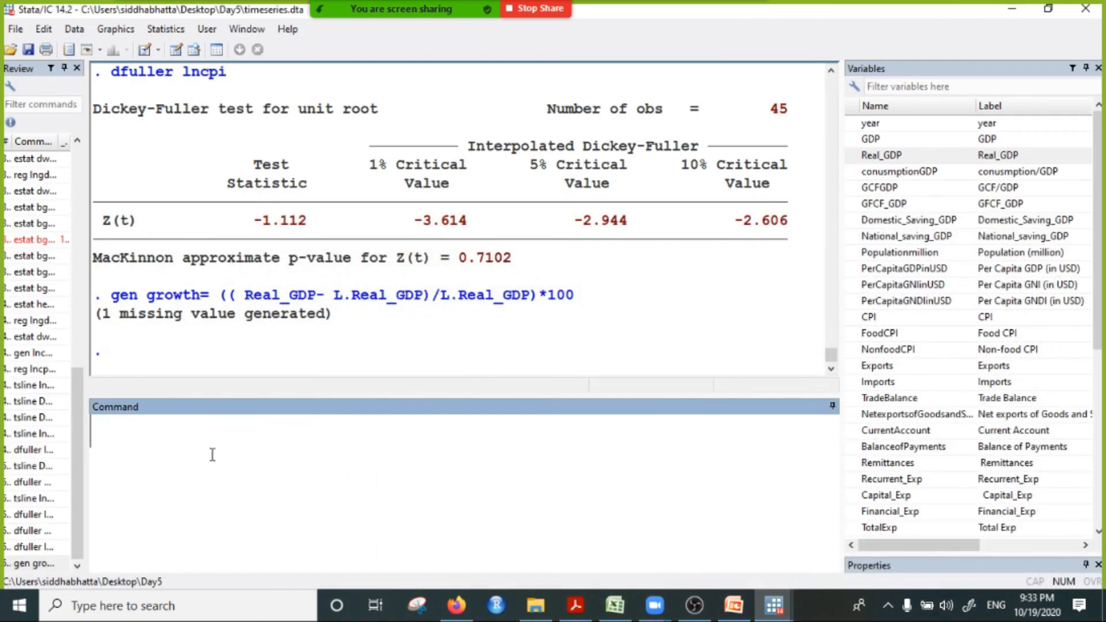
Step: Begin a gen command for a new variable ex_growth, opening its formula with two parentheses and Exports
text(gen e)
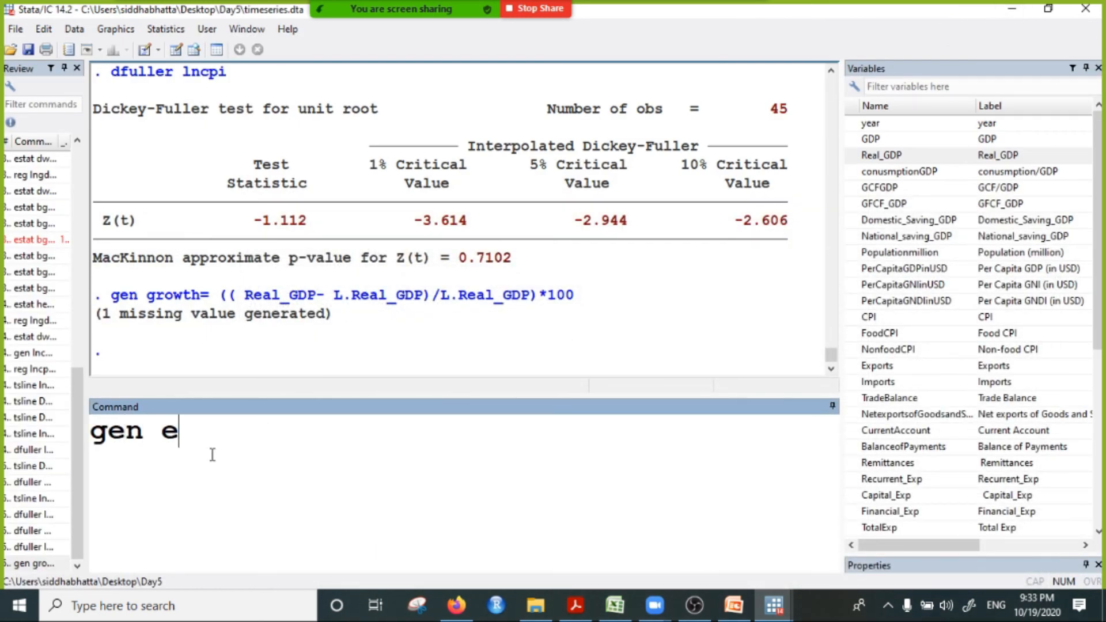
text(x_gr)
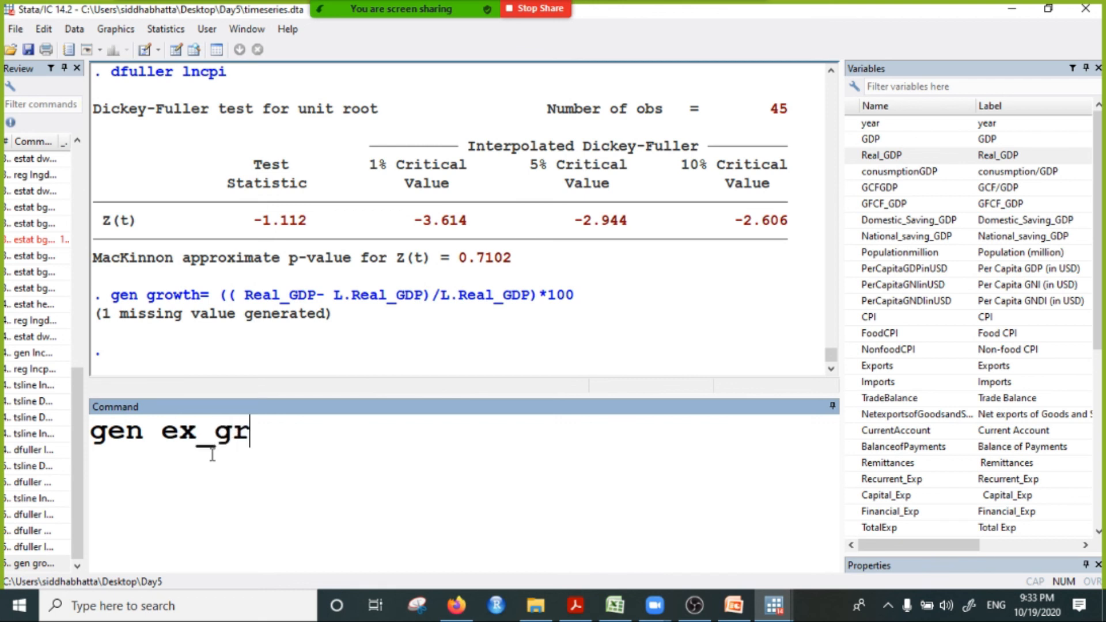
text(owth=(()
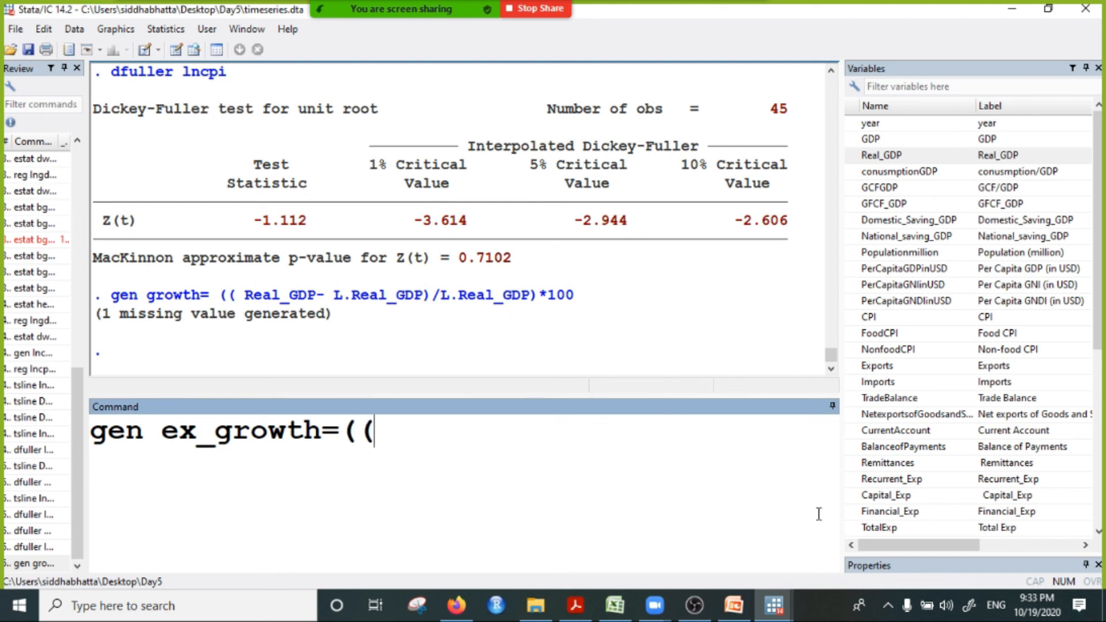
scroll(905, 529, down, 6)
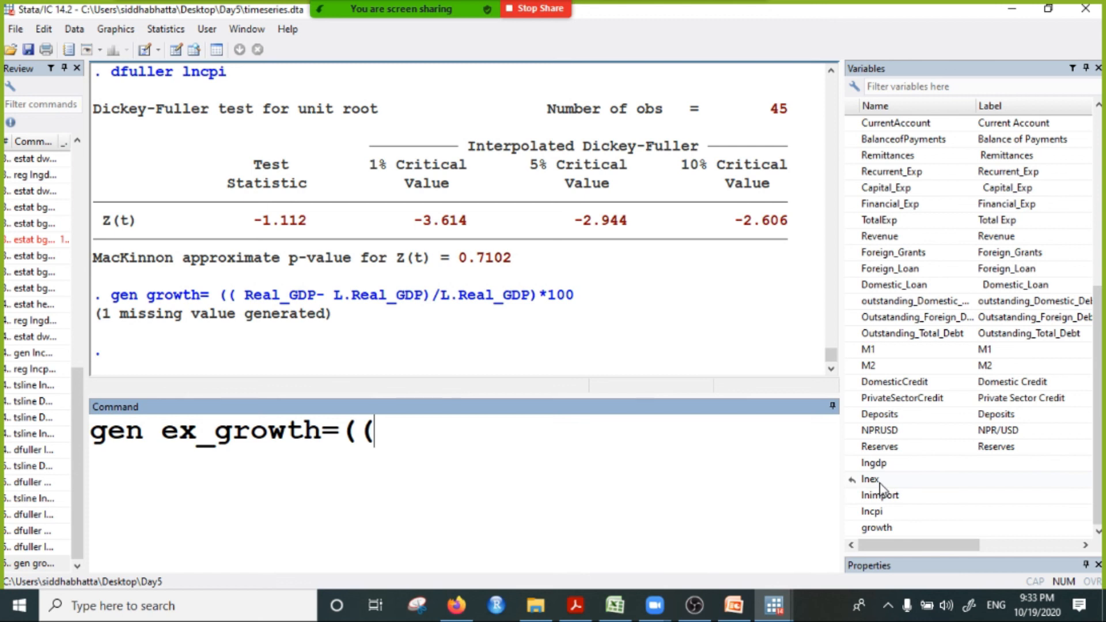
scroll(907, 345, up, 7)
scroll(917, 311, down, 2)
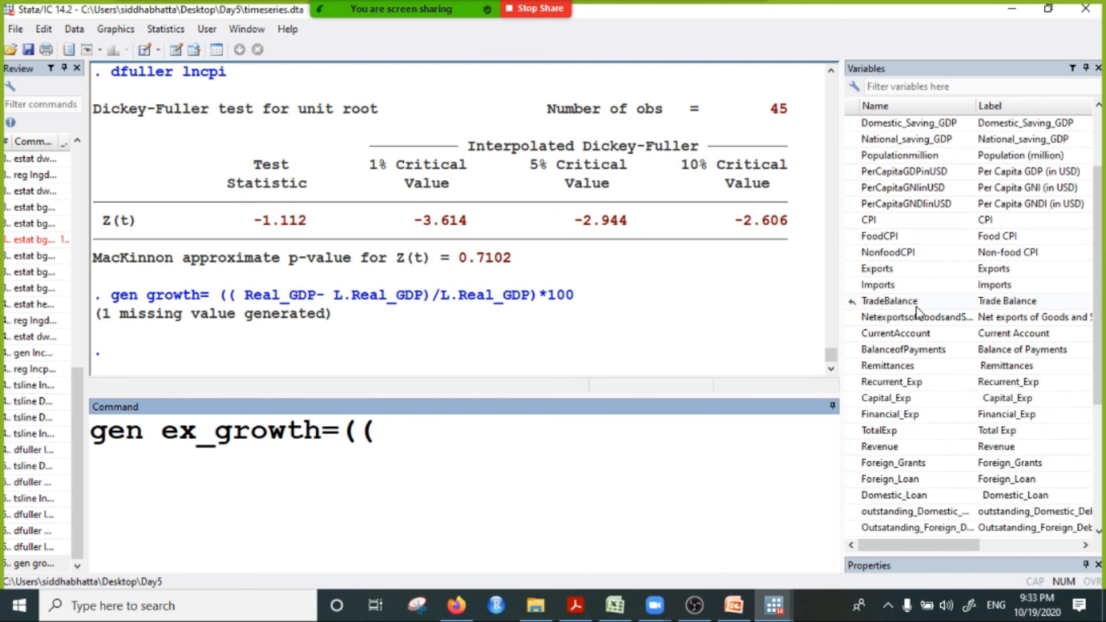
click(876, 268)
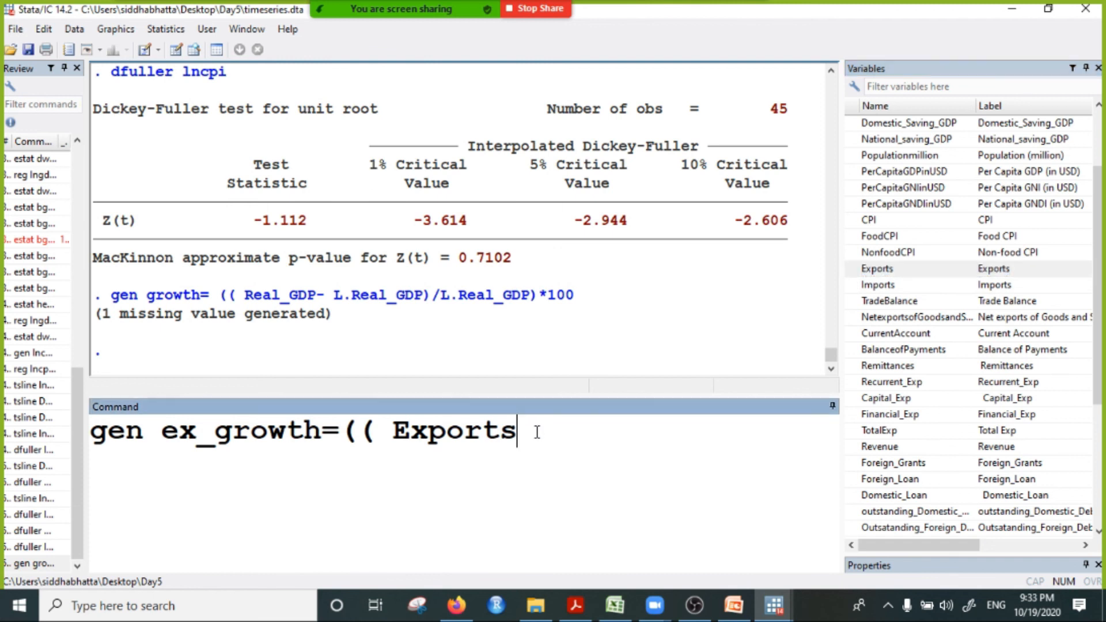
Step: Subtract L.Exports from Exports, close the inner parenthesis and divide the difference by L.Exports
text(-L.)
click(876, 271)
click(704, 431)
text()/)
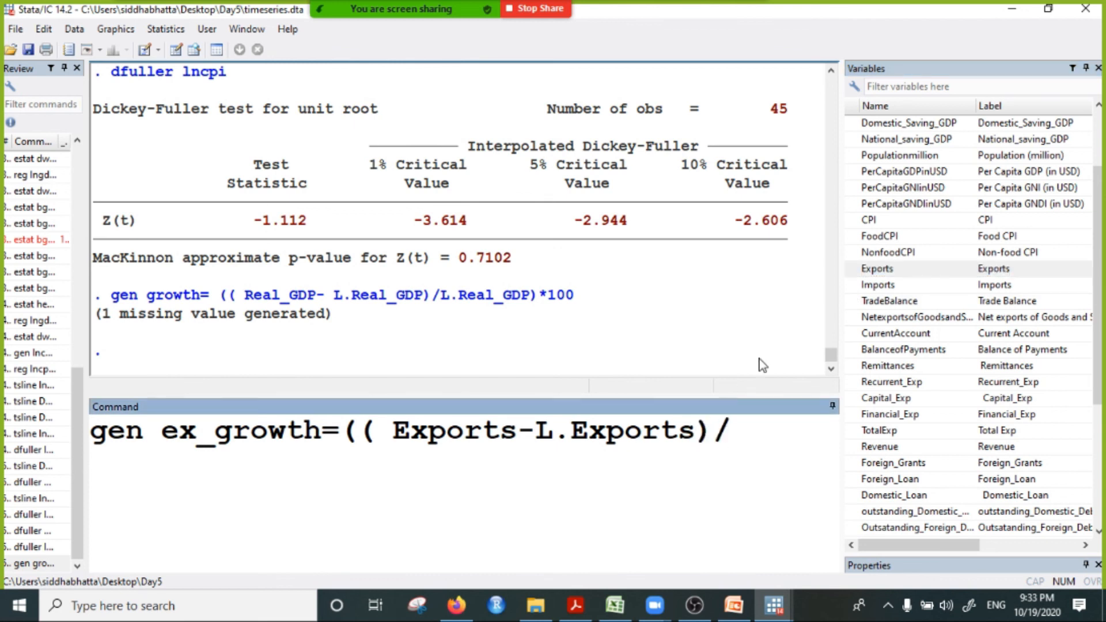
click(870, 270)
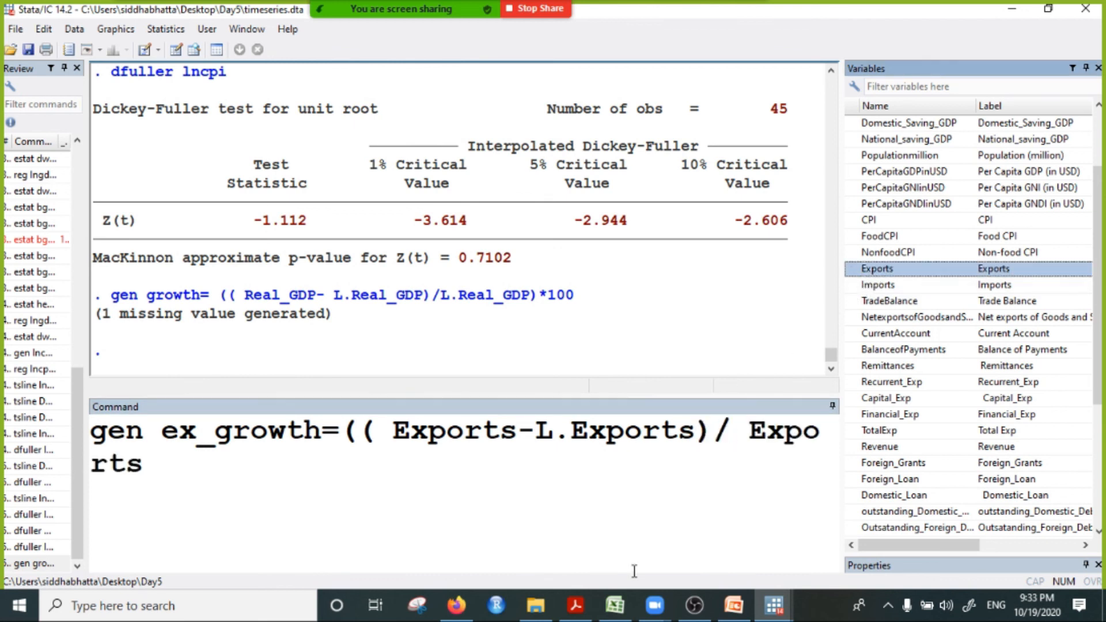
click(743, 442)
text(L.)
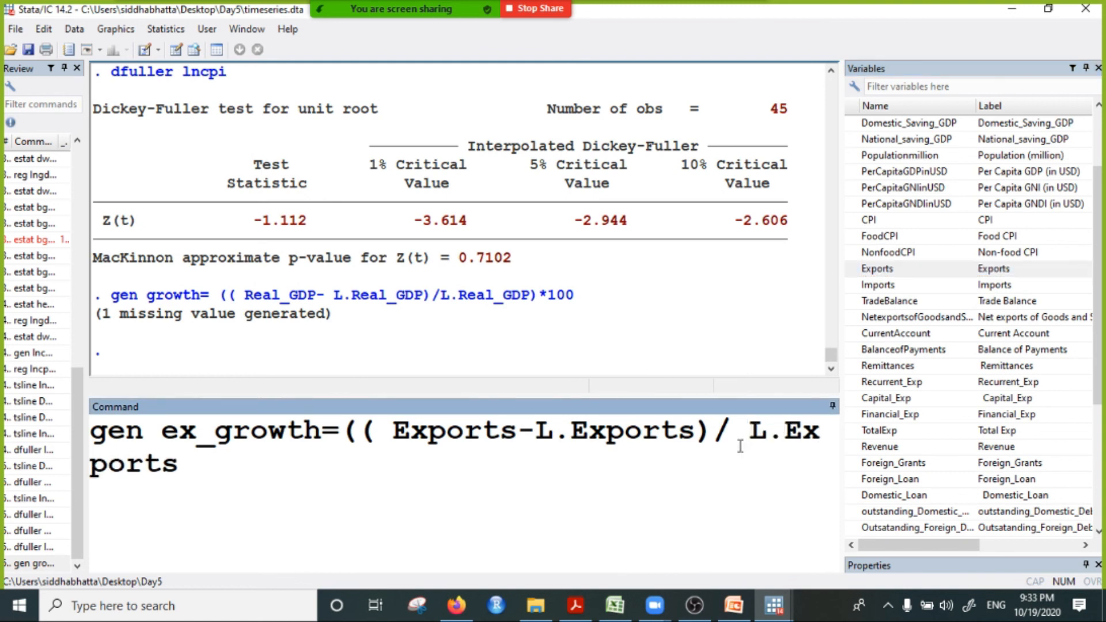
Step: Close the outer parenthesis, multiply the export growth ratio by 100 and run the gen command
click(202, 471)
text()*100)
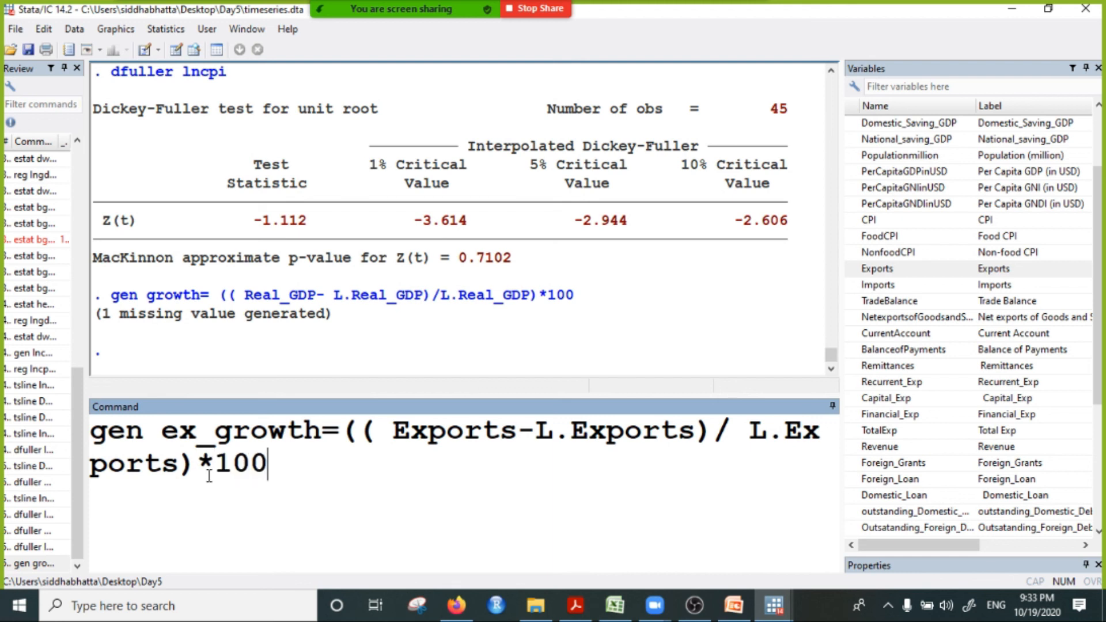
key(Return)
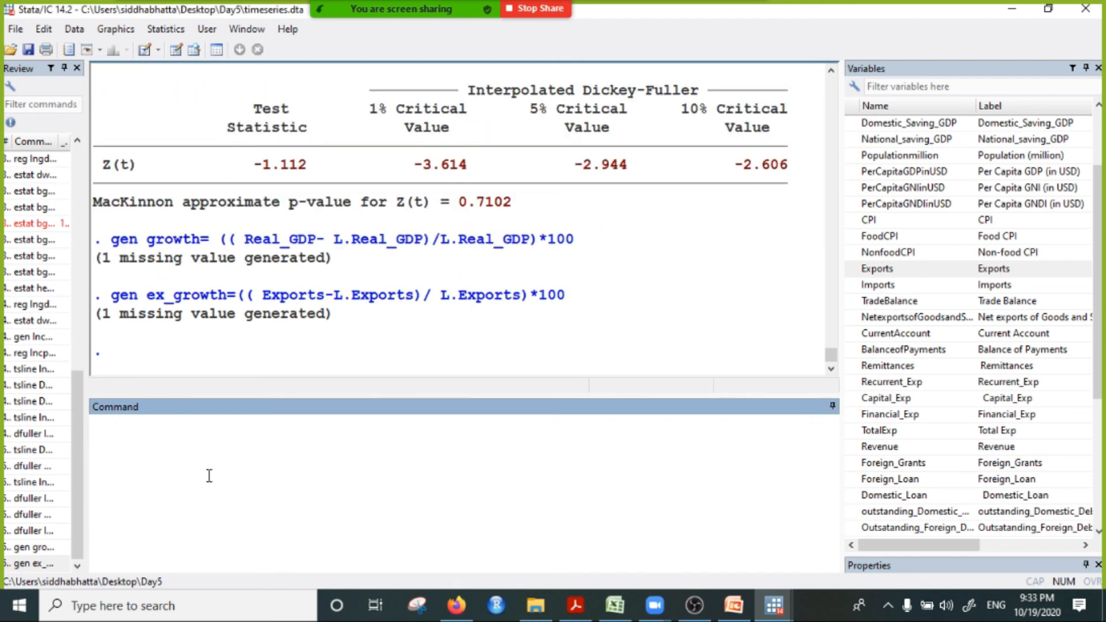
Step: Browse the dataset and check the last two observations of ex_growth
click(194, 51)
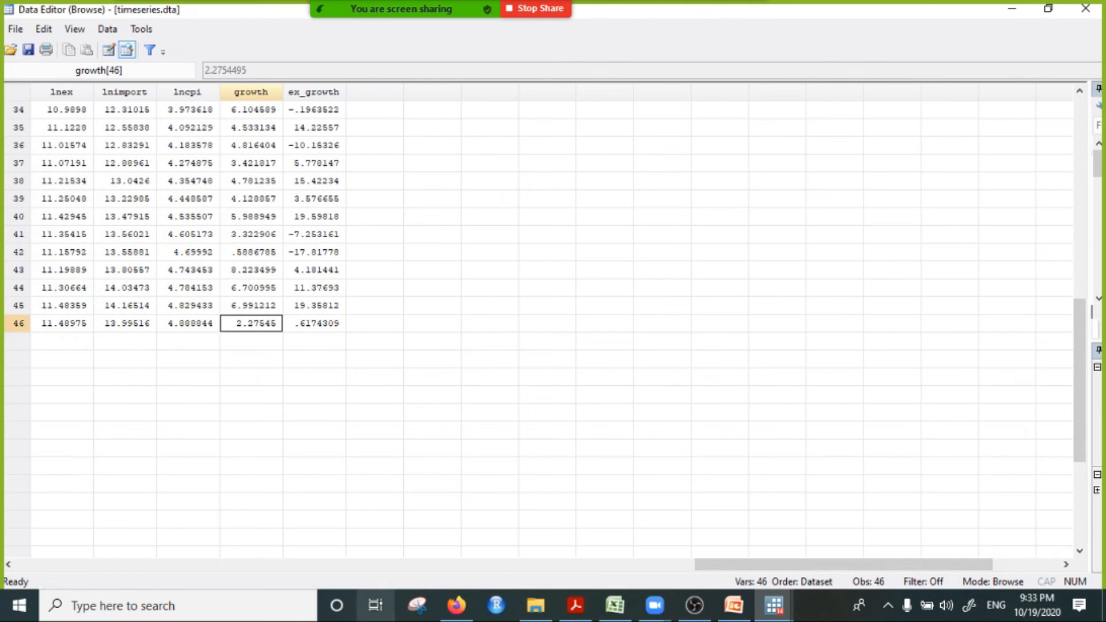
click(300, 327)
click(295, 309)
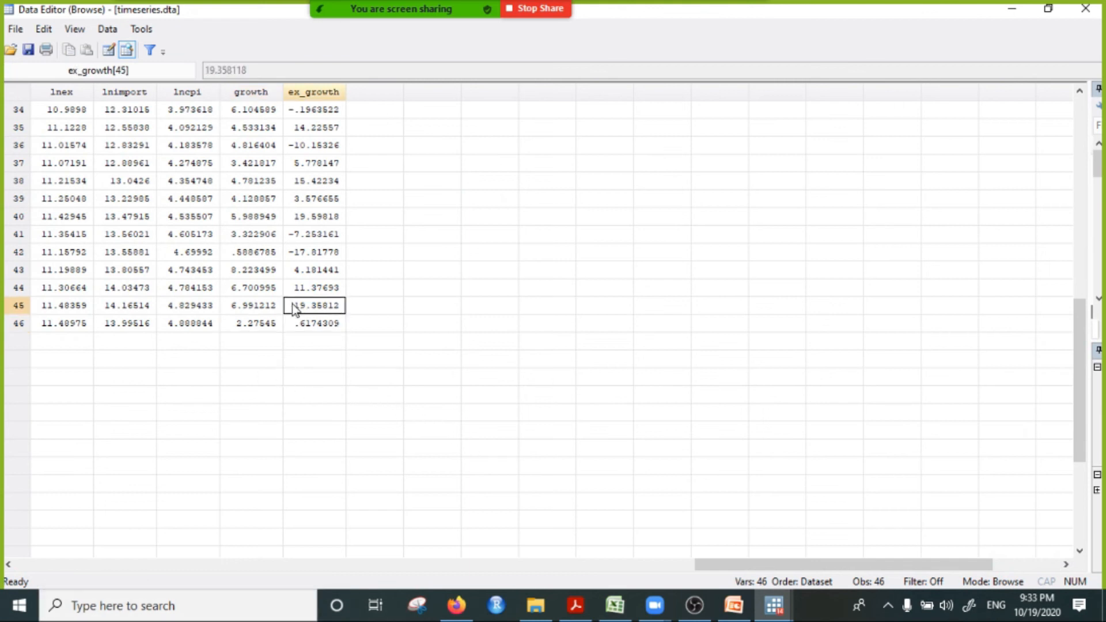
drag(295, 309, 354, 310)
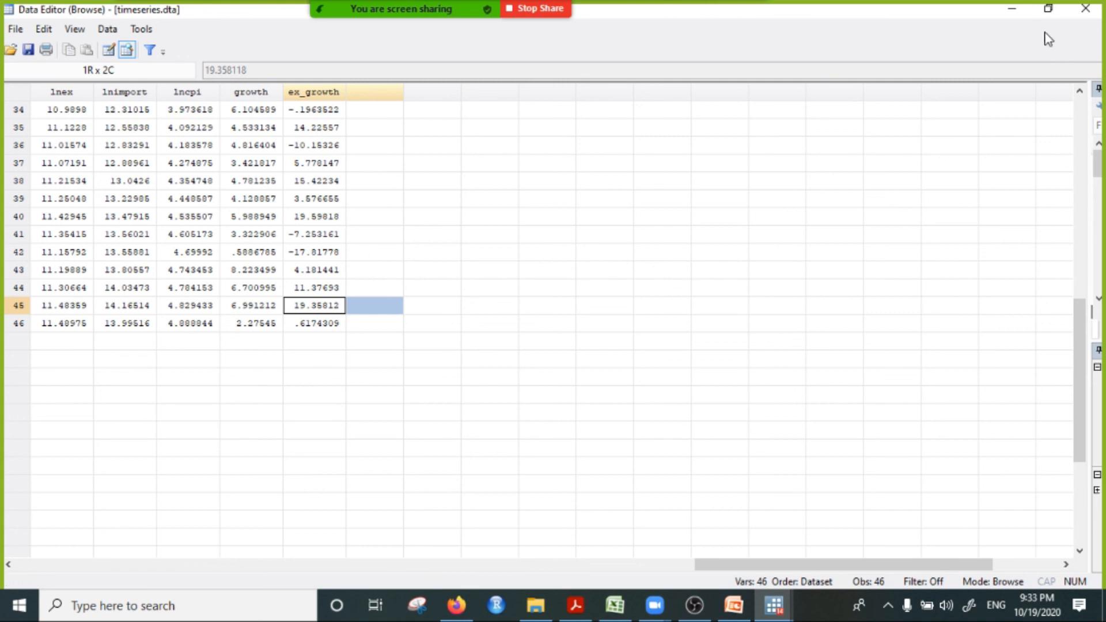
click(1020, 10)
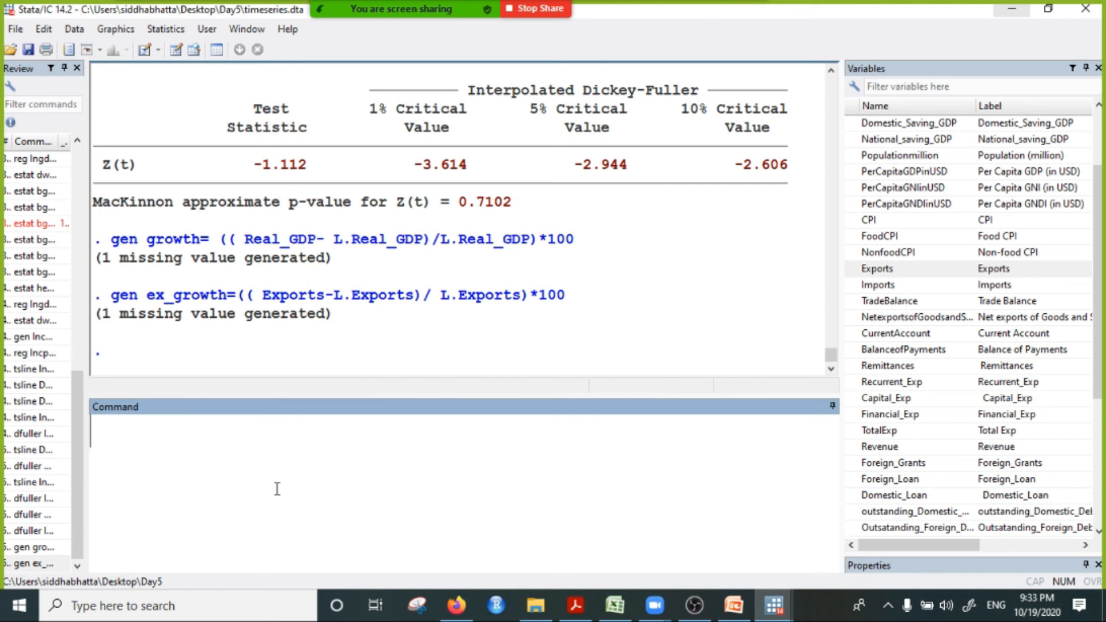
Step: Plot the growth variable as a time-series line graph with the tsline command
text(tsline)
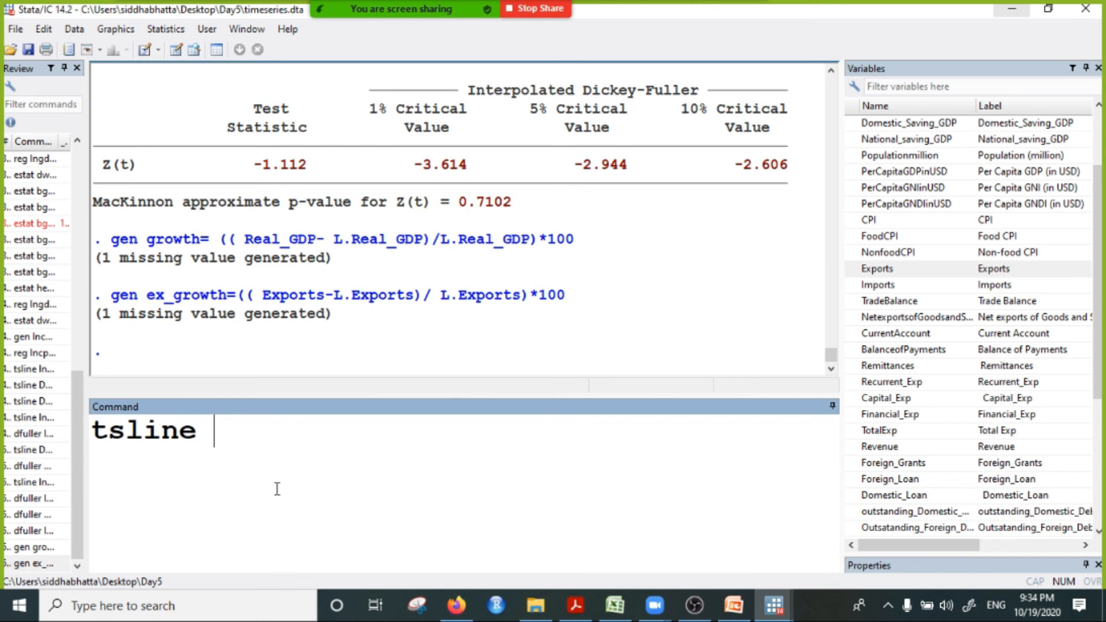
scroll(986, 465, down, 5)
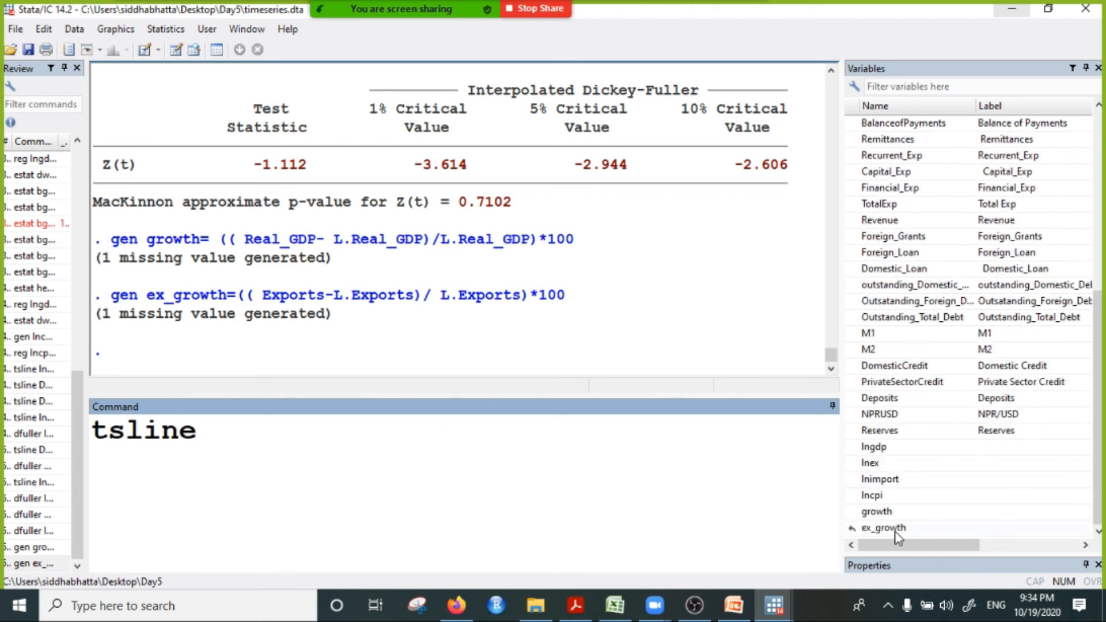
double_click(874, 512)
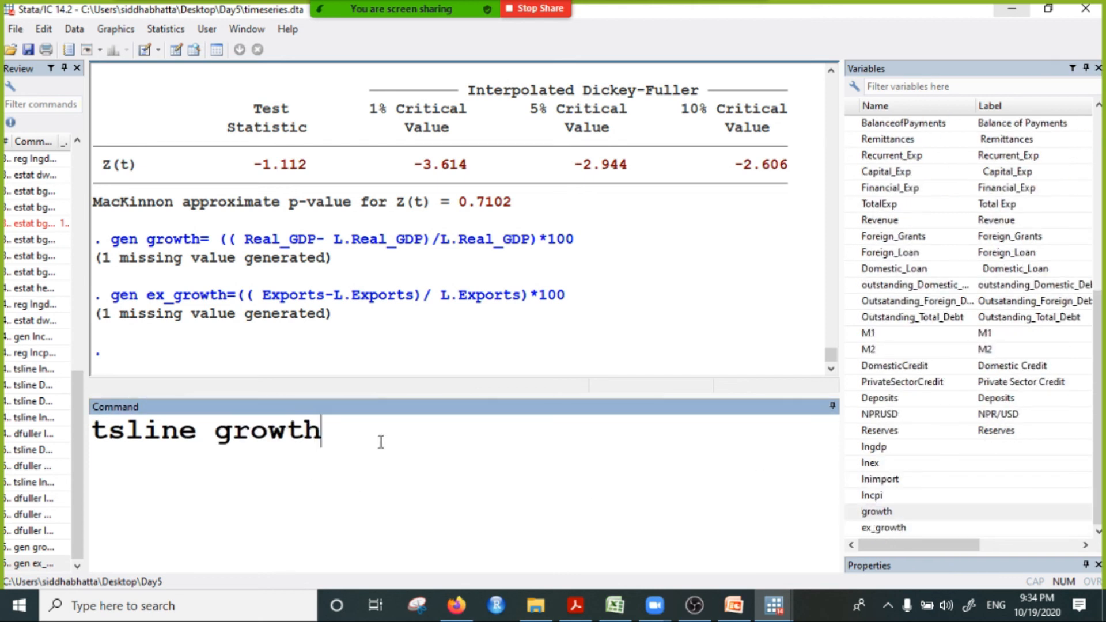
key(Return)
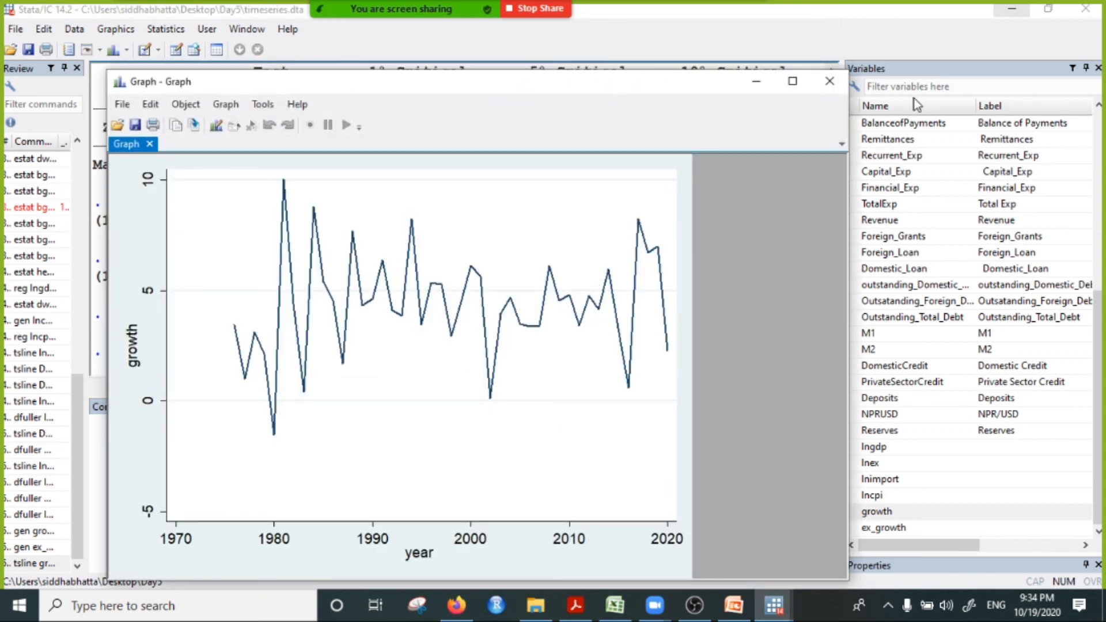
Step: Close the growth graph, run a Dickey-Fuller unit root test on growth with dfuller and check its p-value
click(830, 81)
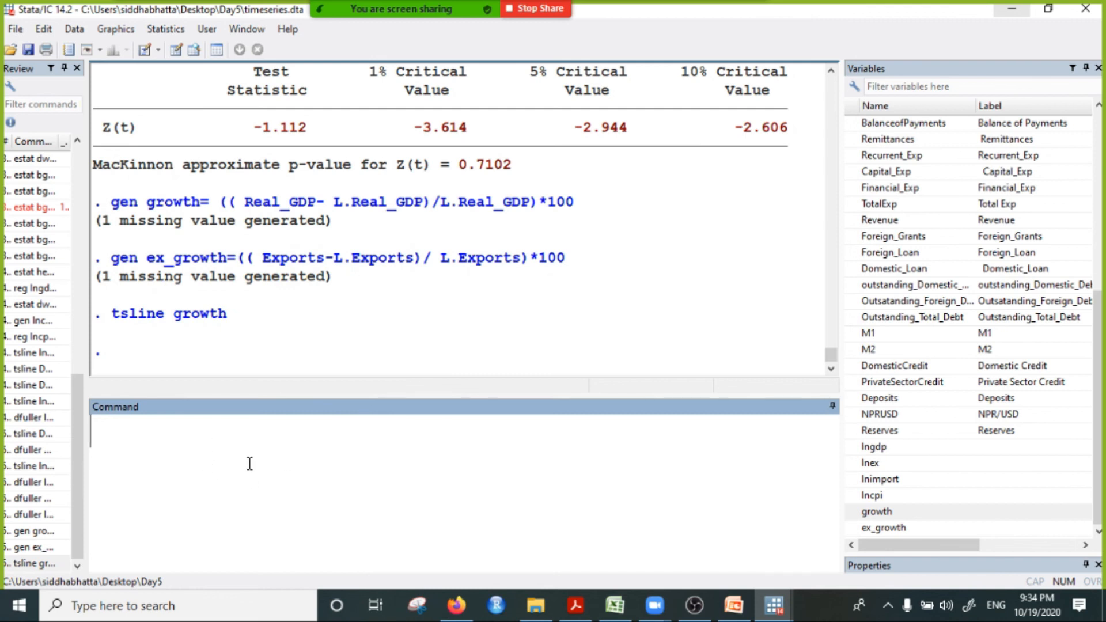
text(dfuller)
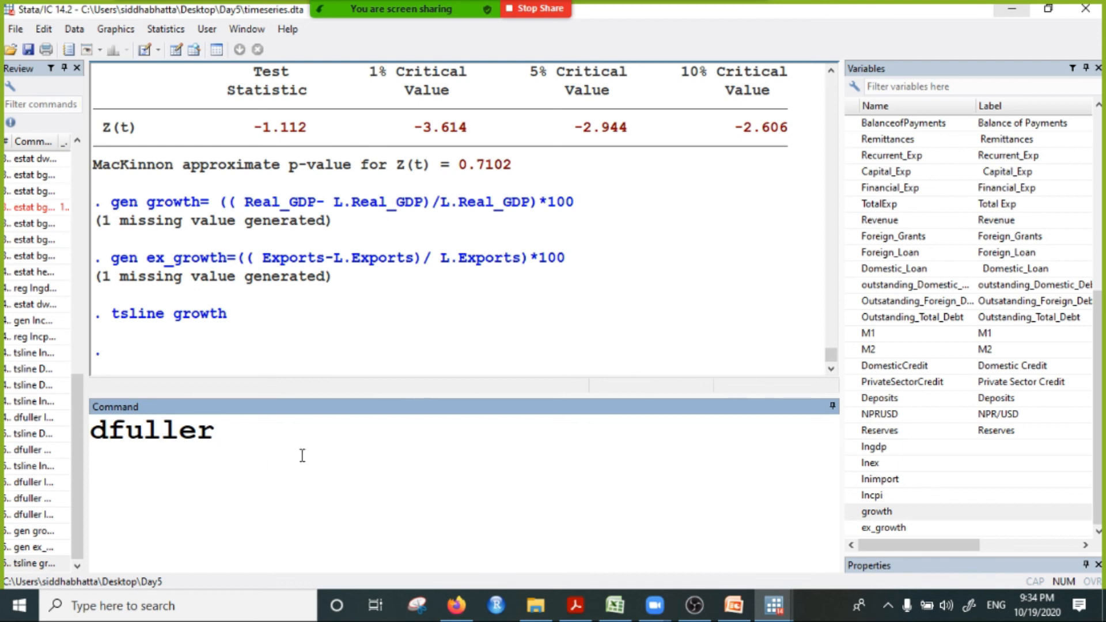
double_click(878, 511)
click(410, 434)
key(Return)
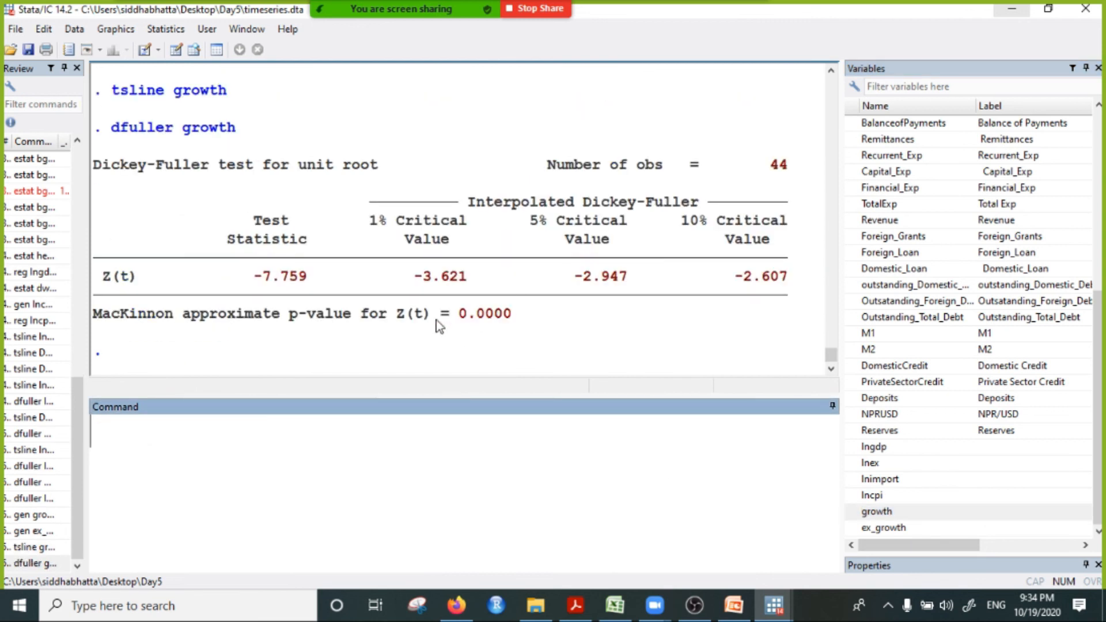
drag(441, 314, 520, 314)
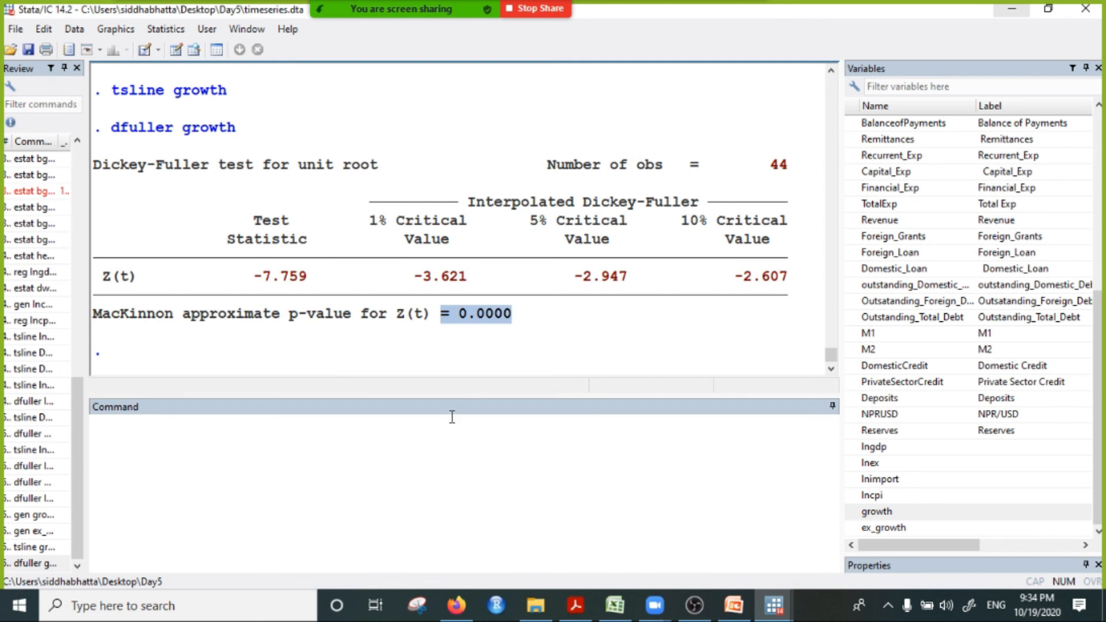
Step: Plot ex_growth as a time-series line graph with the tsline command, then close the graph
click(444, 464)
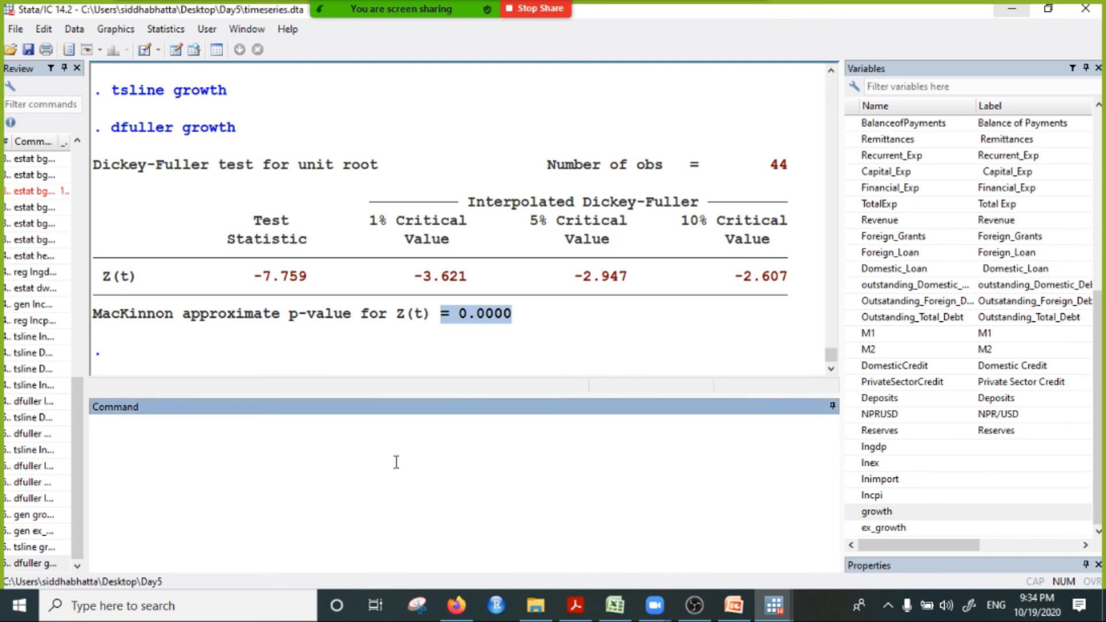
text(tsline)
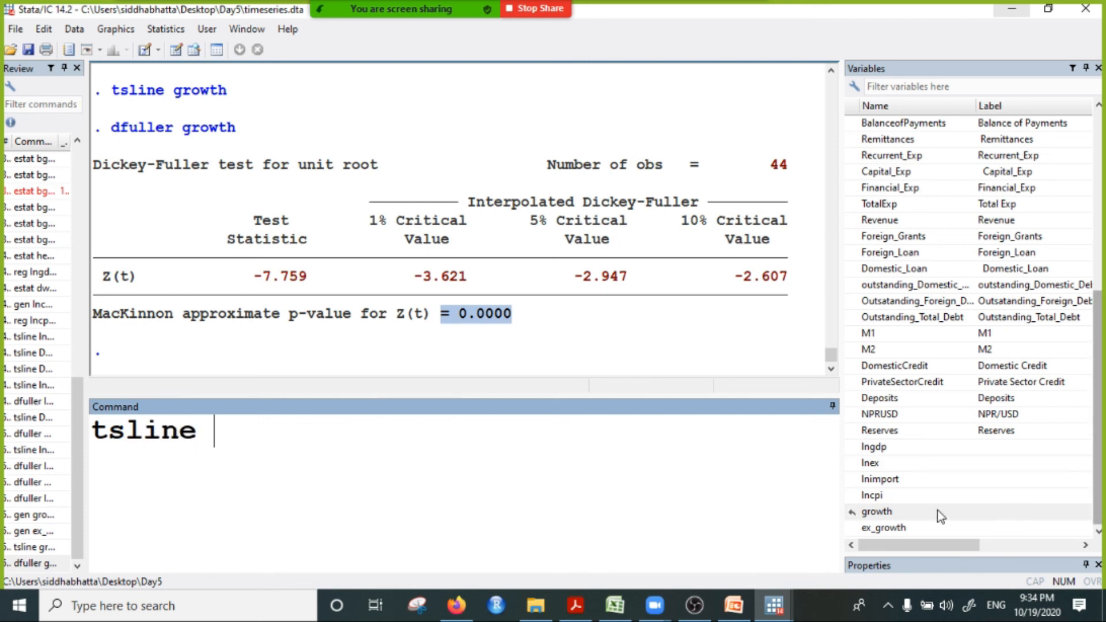
double_click(878, 528)
key(Return)
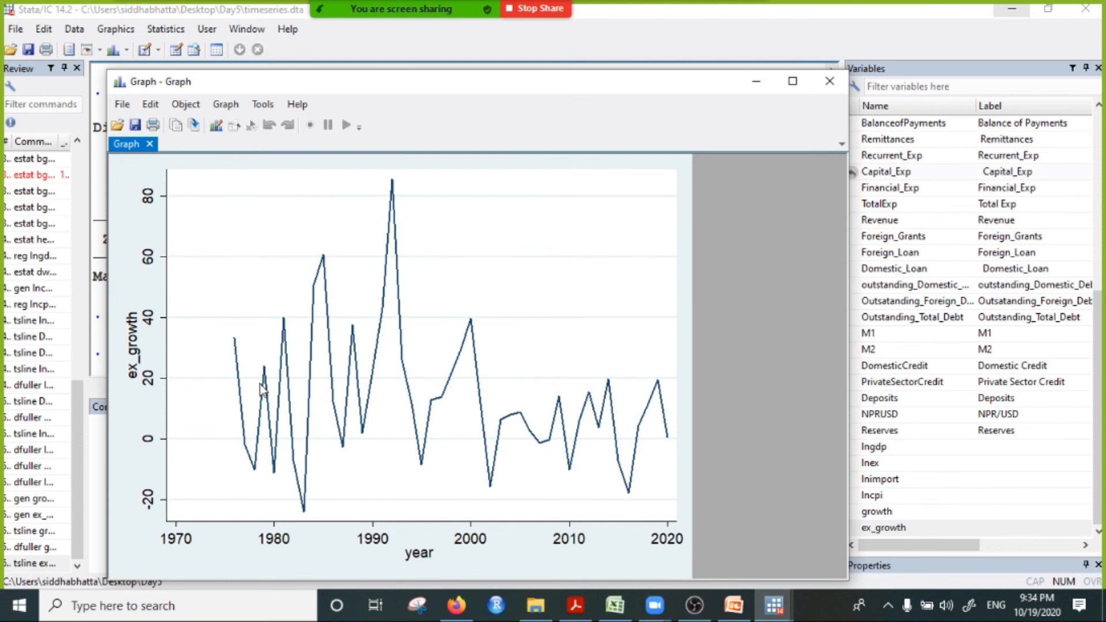
click(829, 82)
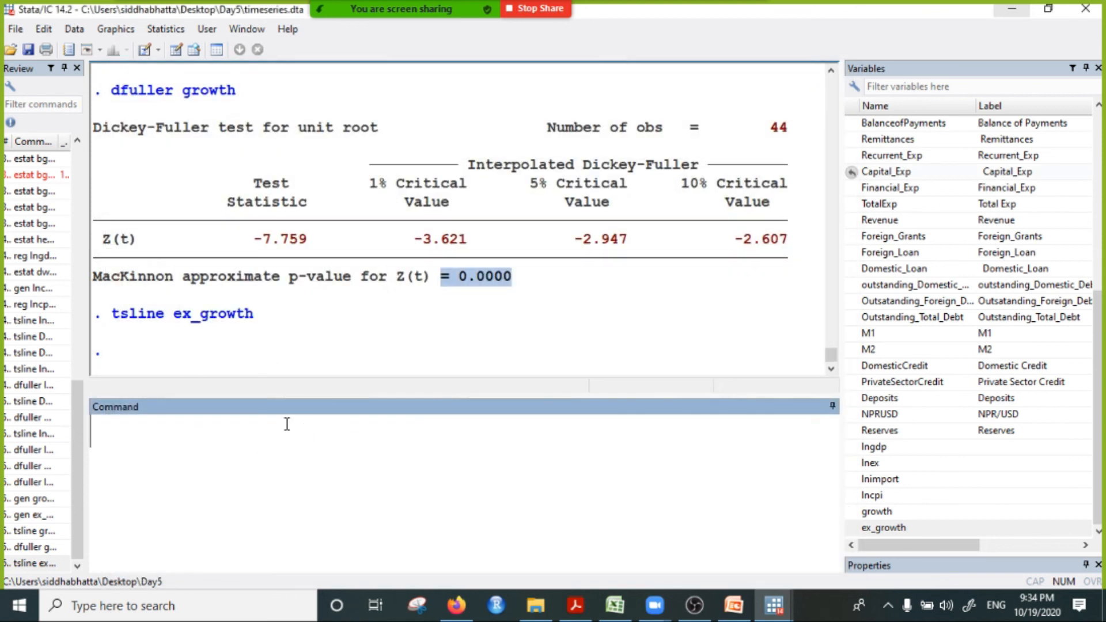
Step: Run the dfuller unit root test on ex_growth and check the MacKinnon p-value
text(dfulle)
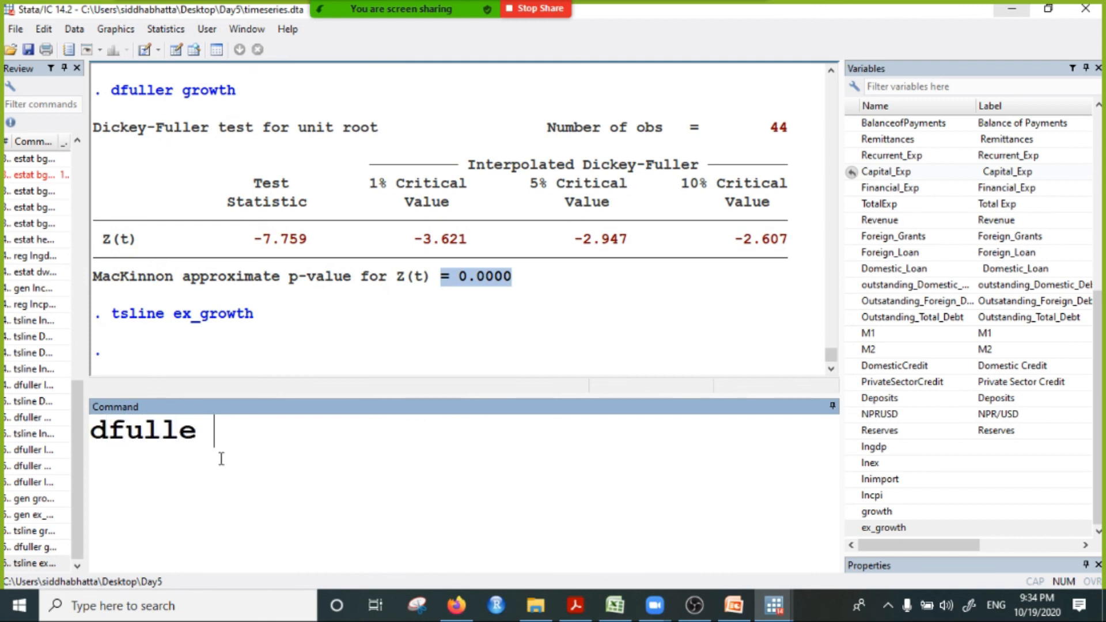
key(BackSpace)
text(r)
double_click(885, 527)
key(Return)
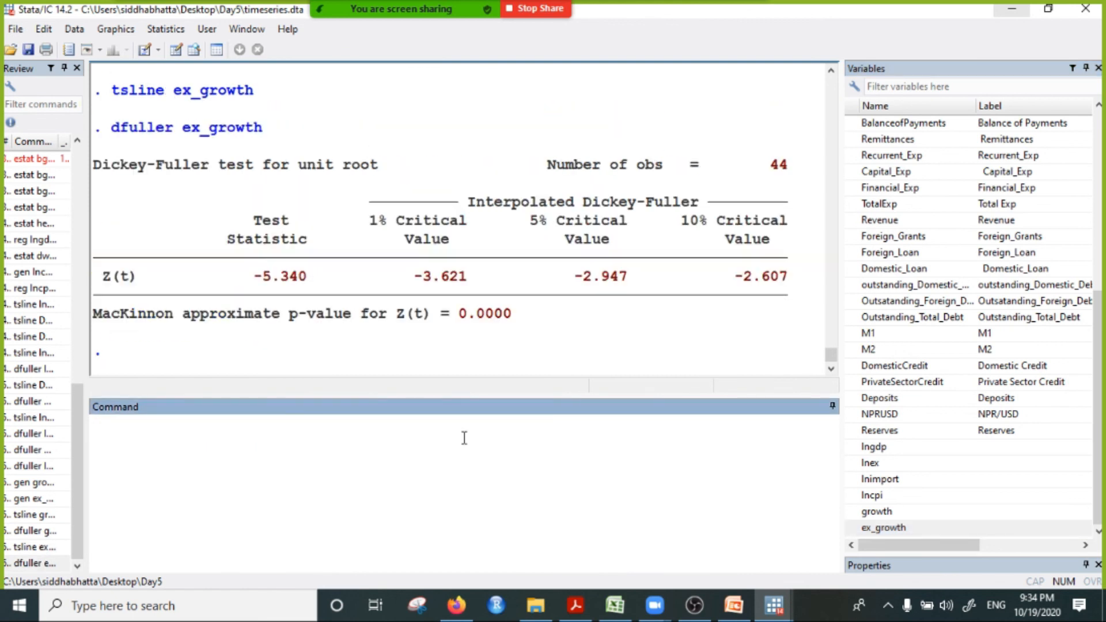
drag(459, 315, 528, 328)
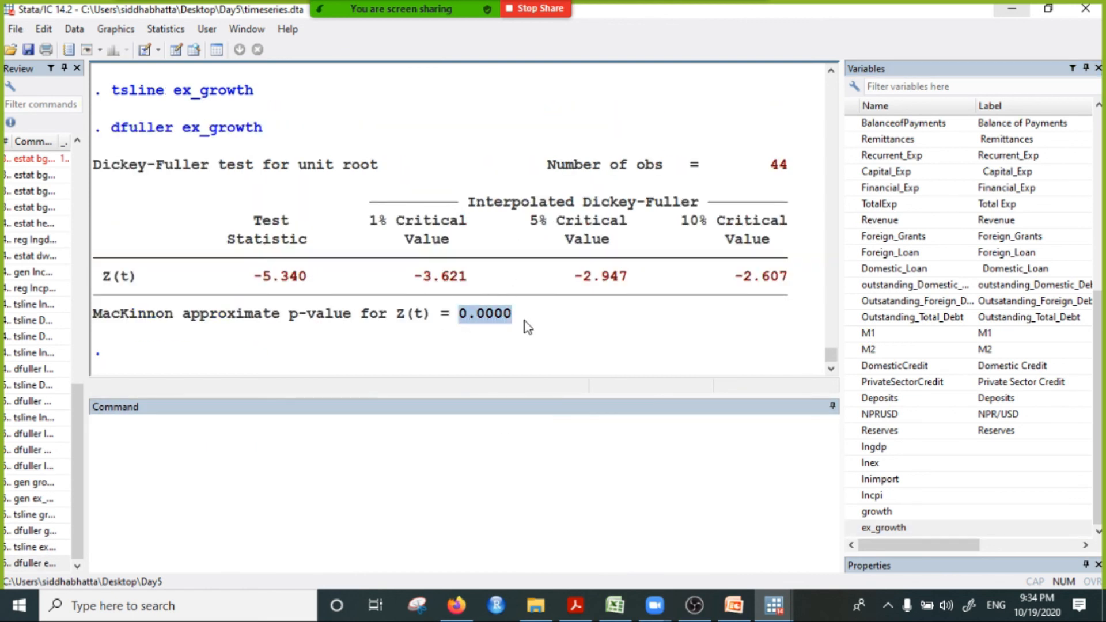
Step: Regress growth on ex_growth with the reg command
click(282, 444)
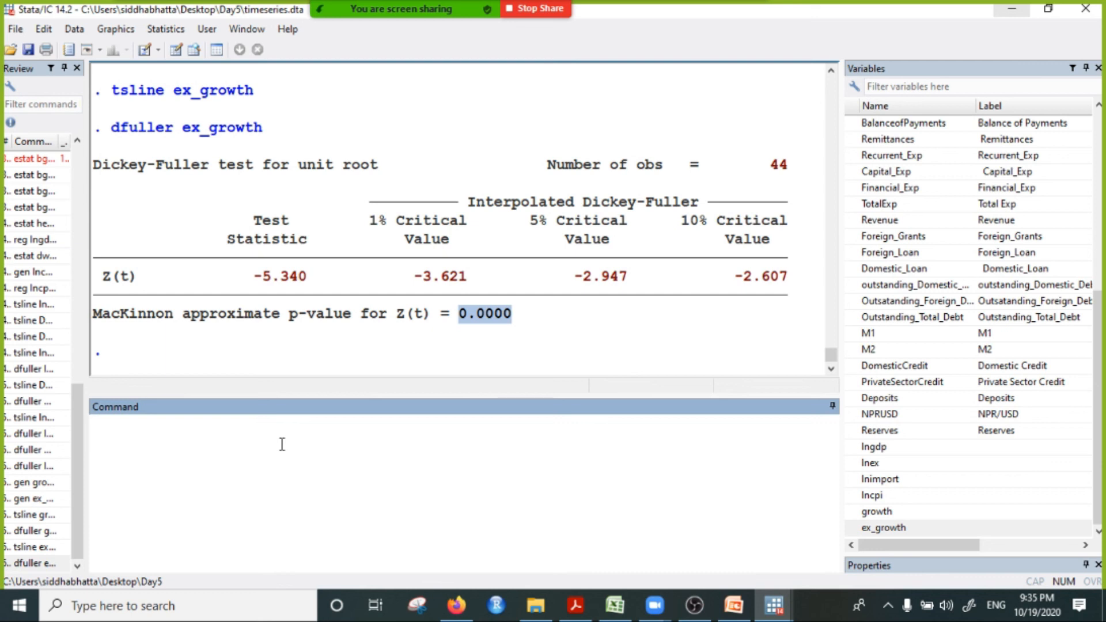
text(reg)
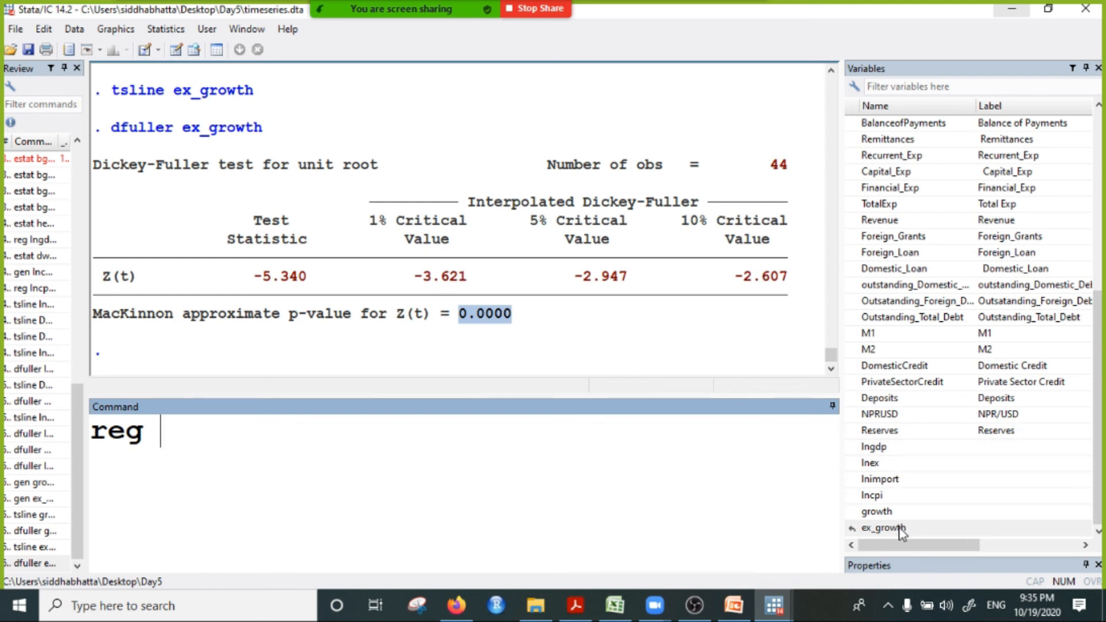
double_click(877, 511)
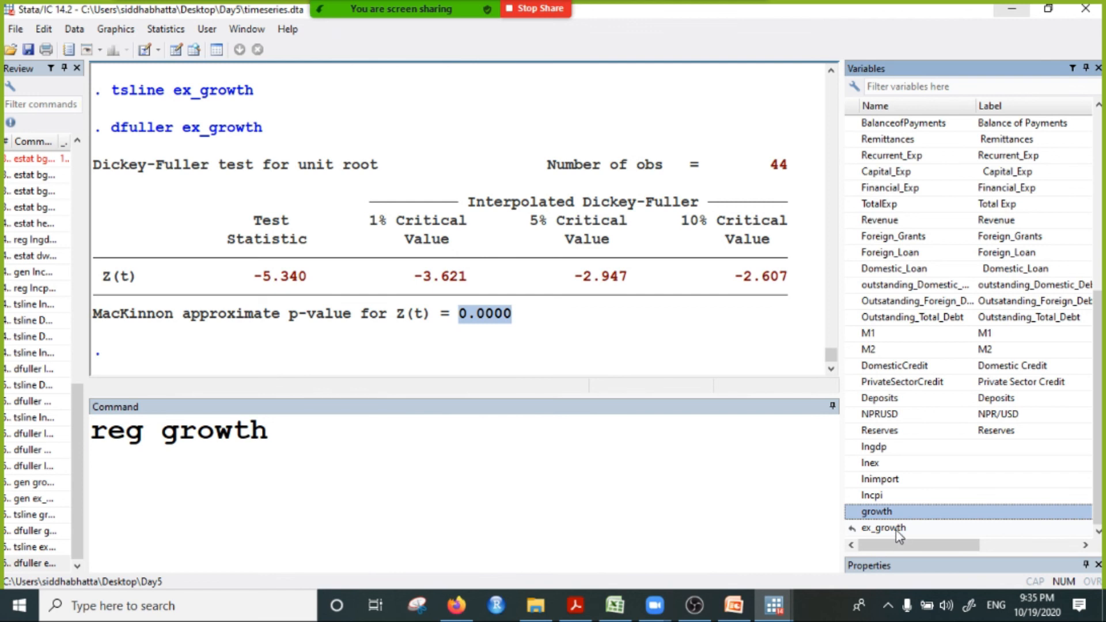
double_click(894, 528)
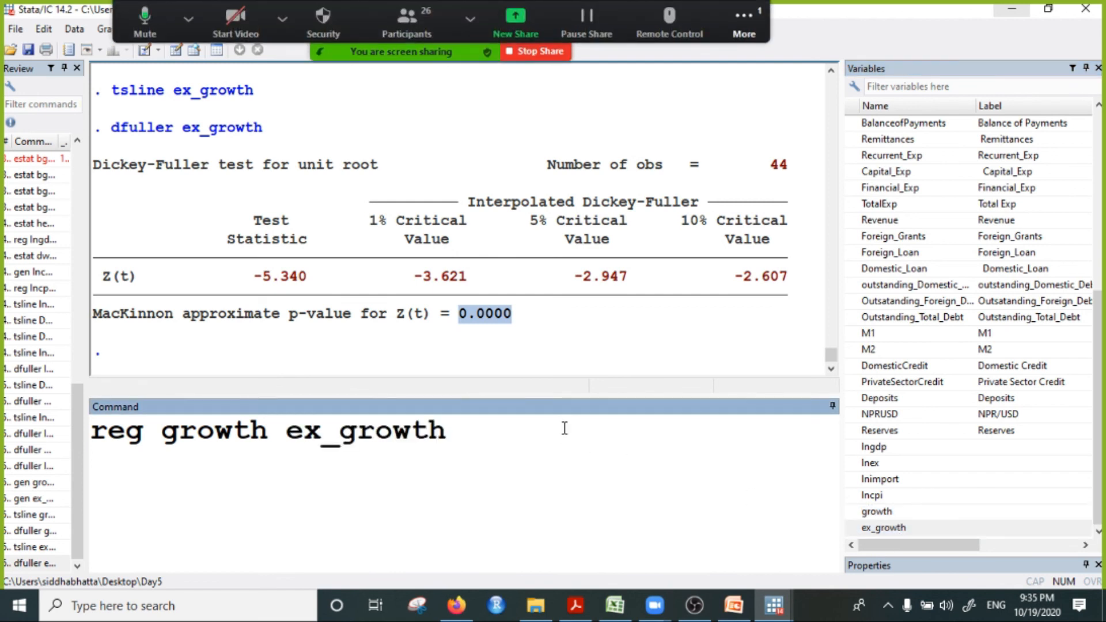
key(Return)
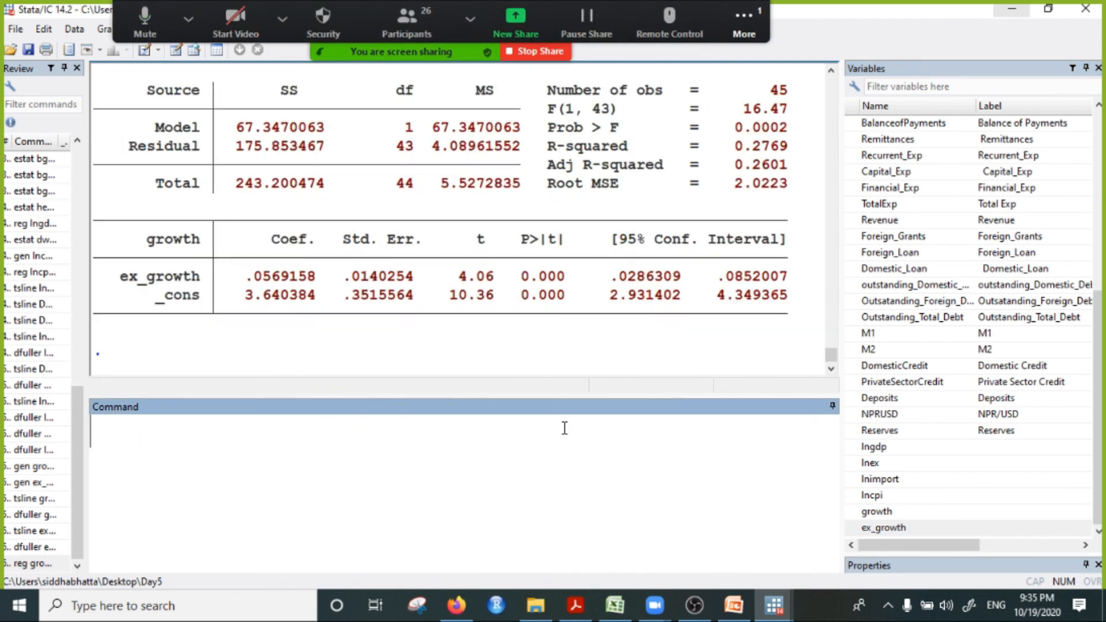
Step: Examine the p-value of the ex_growth coefficient and the R-squared in the regression output
drag(521, 272, 571, 284)
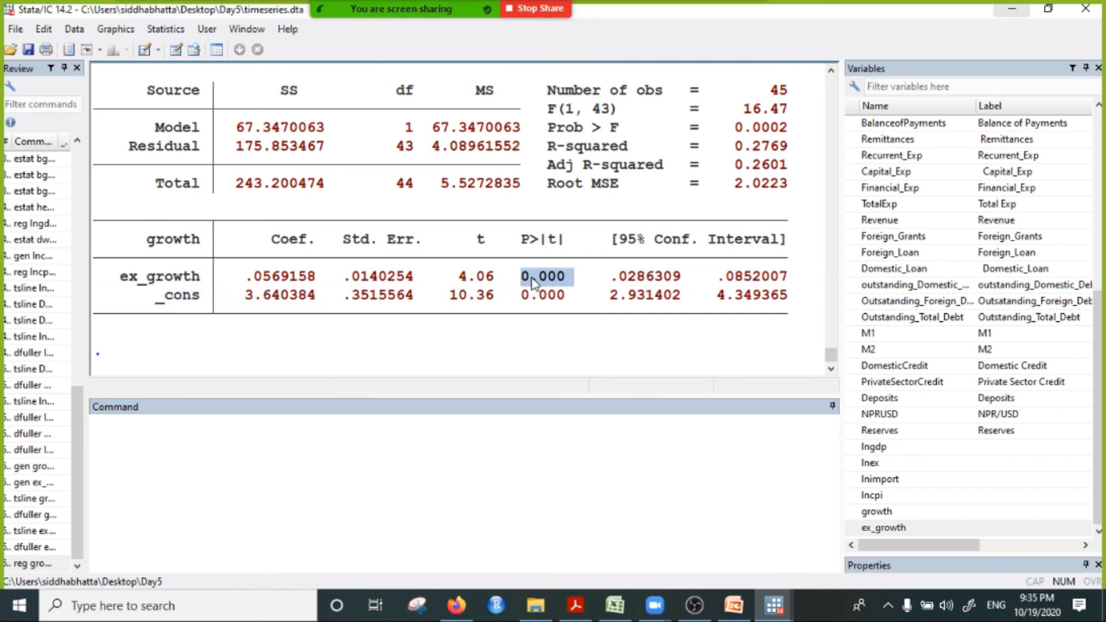
click(159, 278)
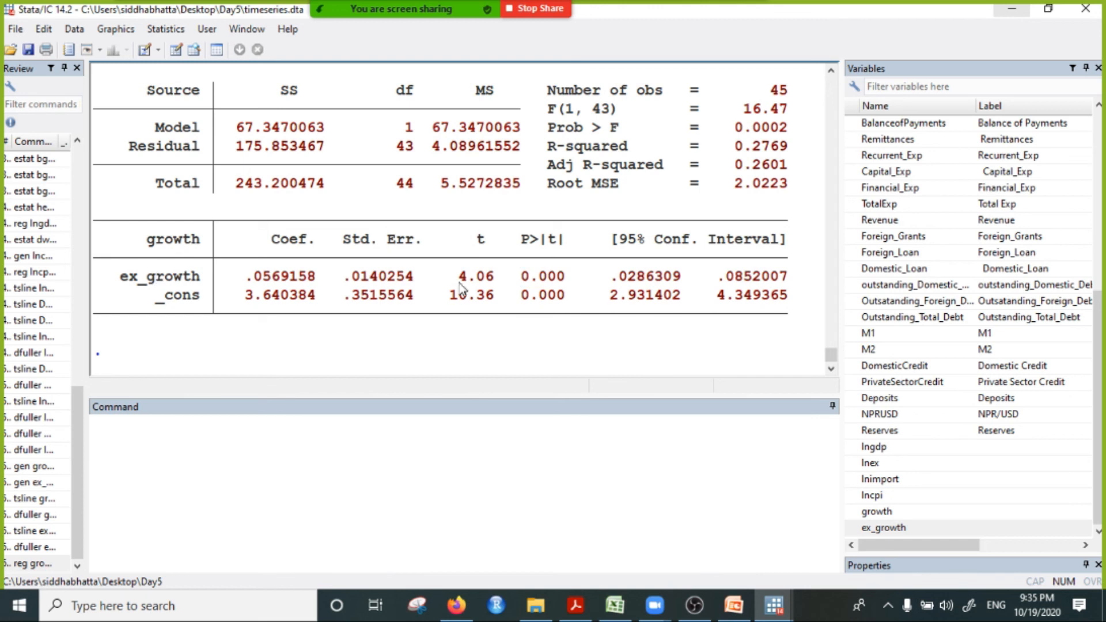
drag(521, 273, 556, 285)
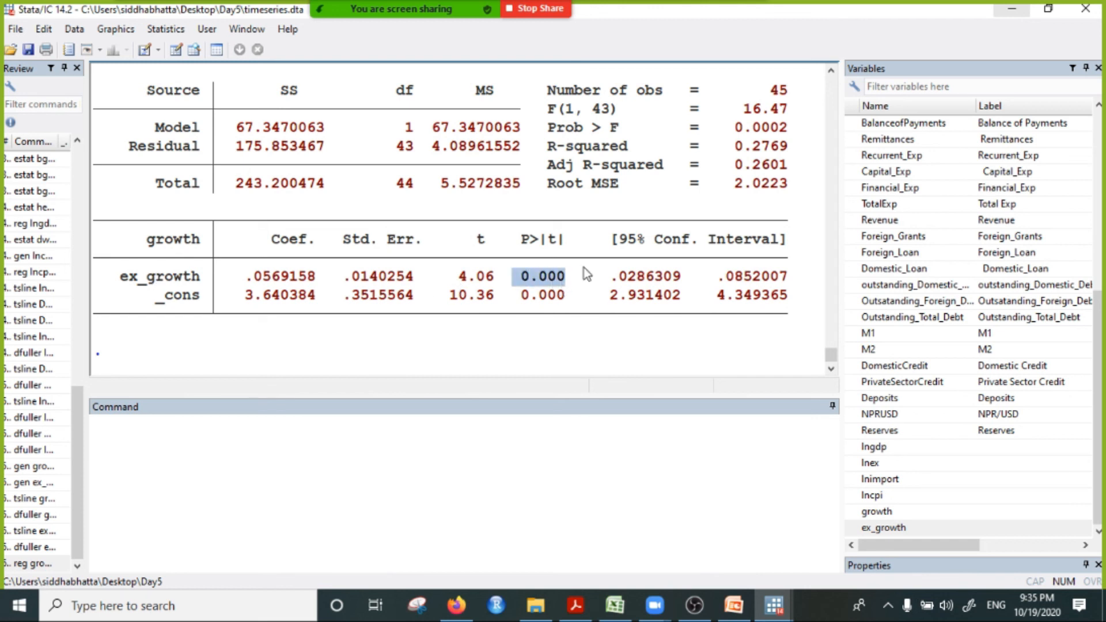
drag(656, 147, 797, 165)
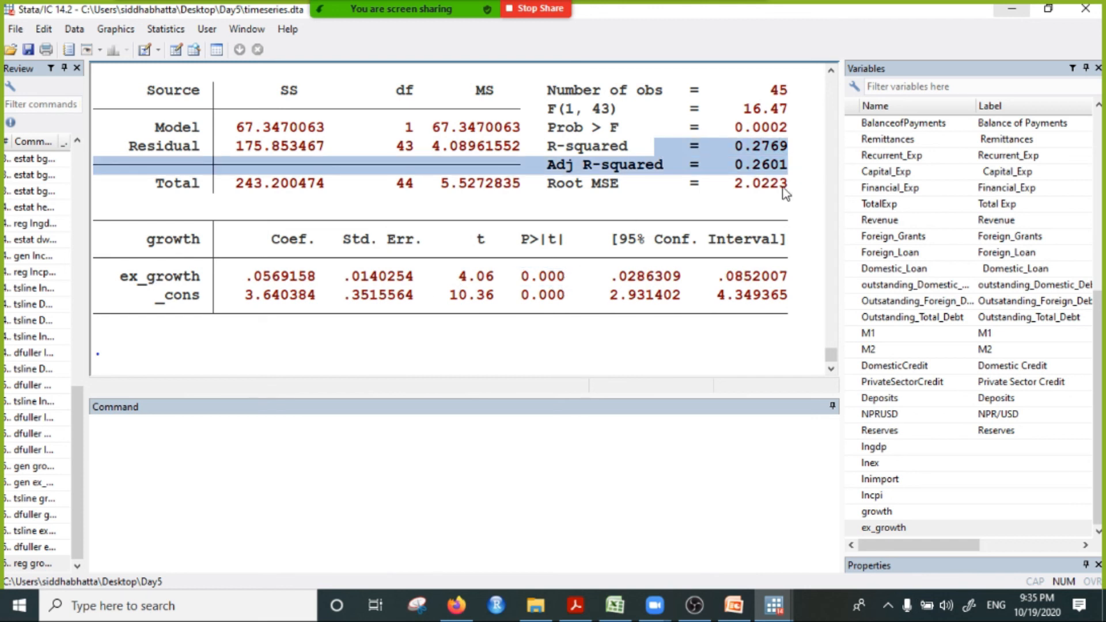
click(763, 159)
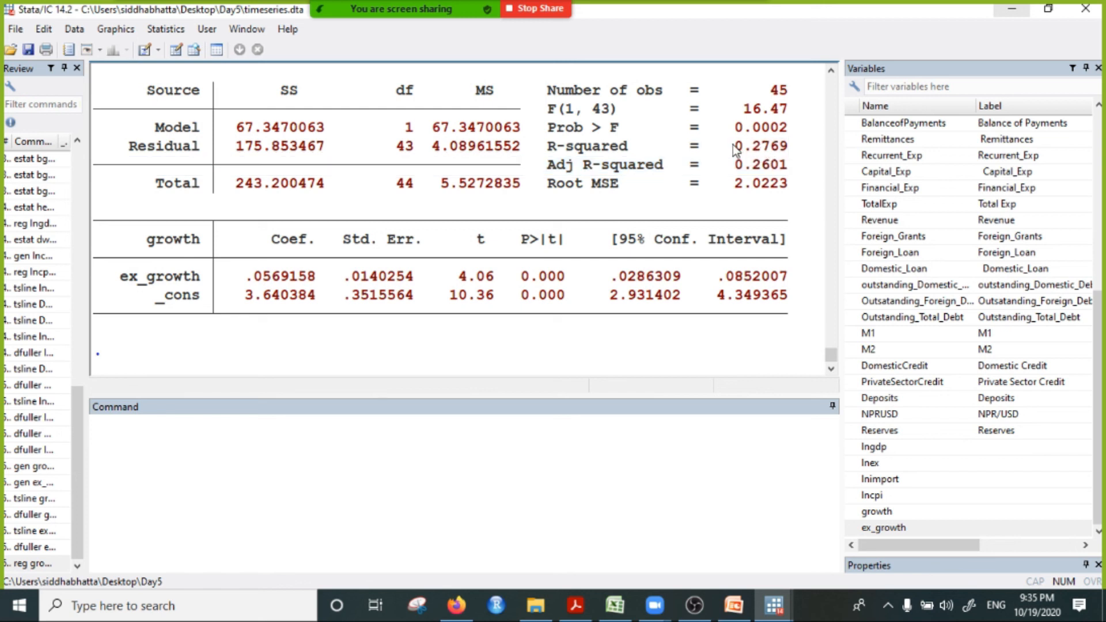
drag(734, 146, 789, 148)
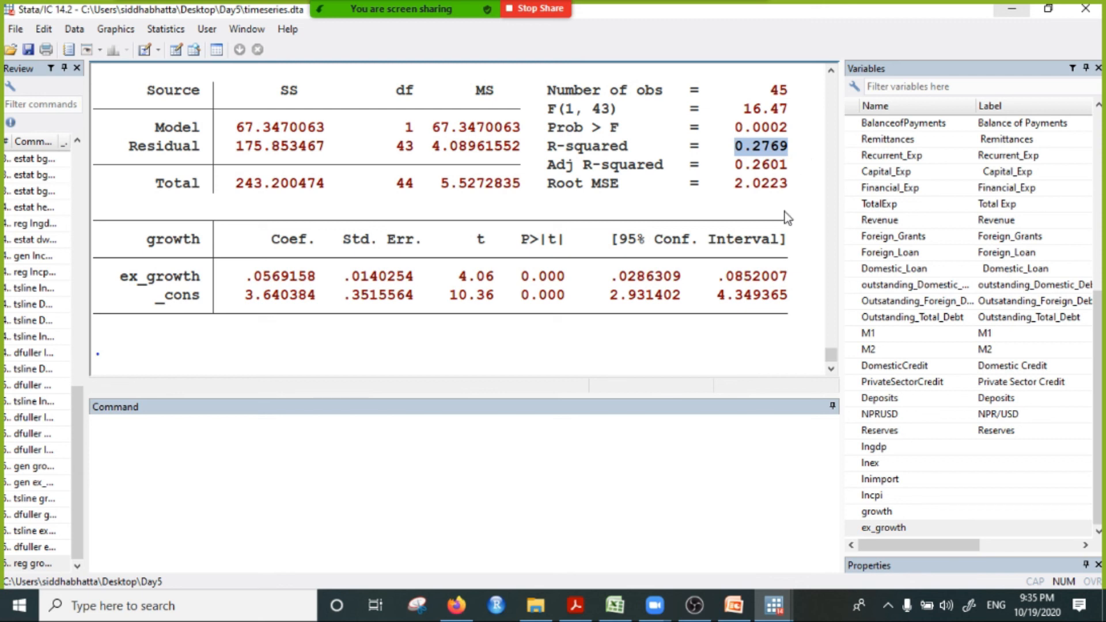
Step: Run estat dwatson on the growth regression and check the Durbin-Watson d-statistic
click(323, 434)
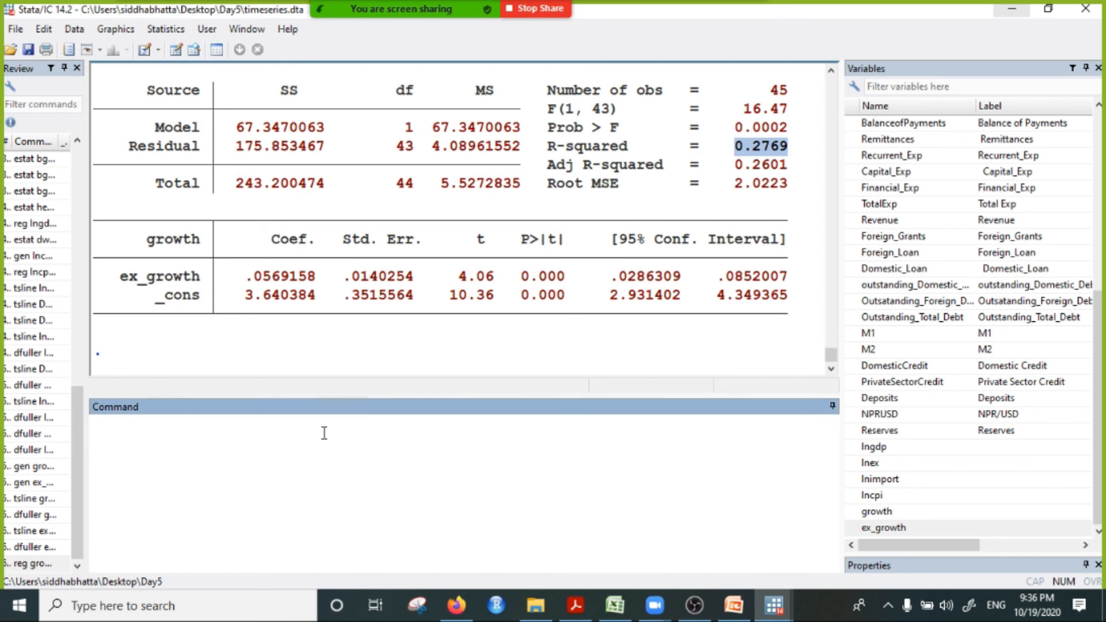
text(estat )
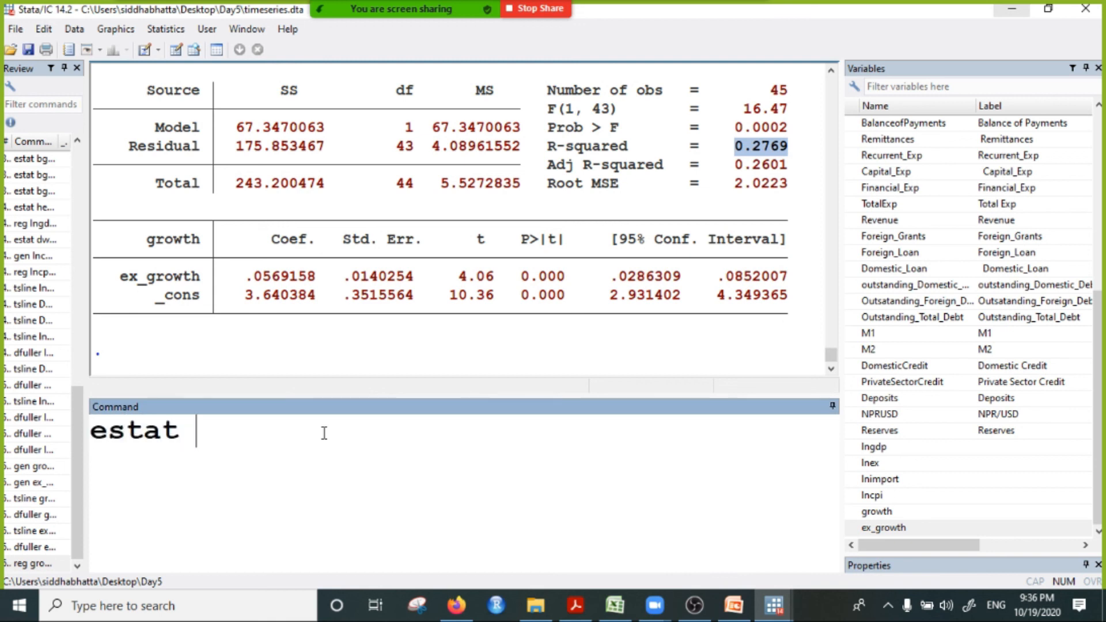
text(dwats)
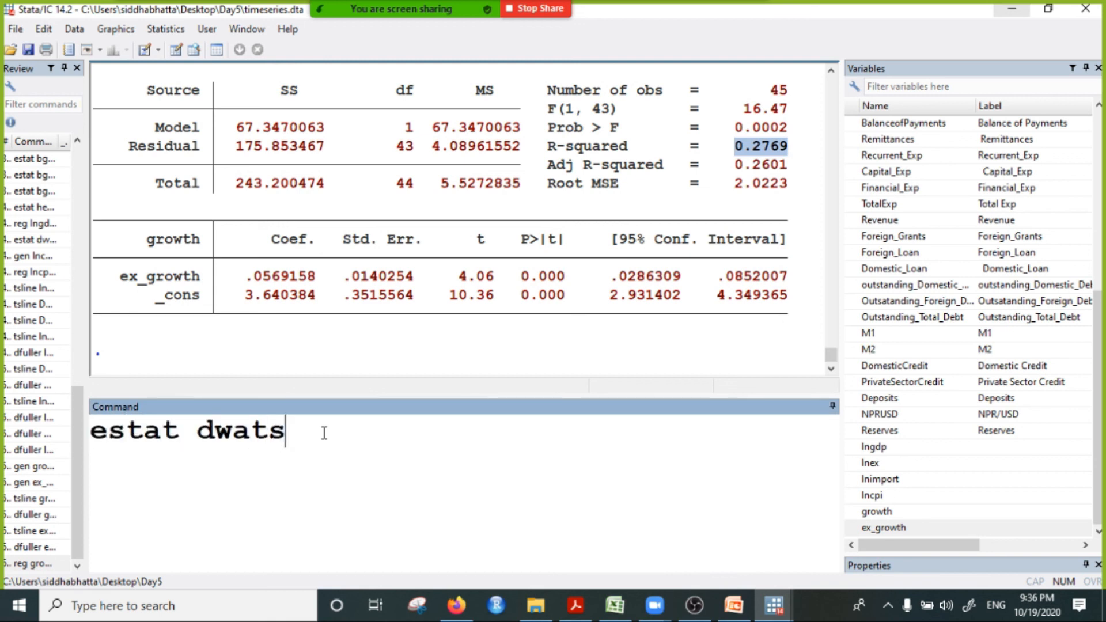
text(on)
key(Return)
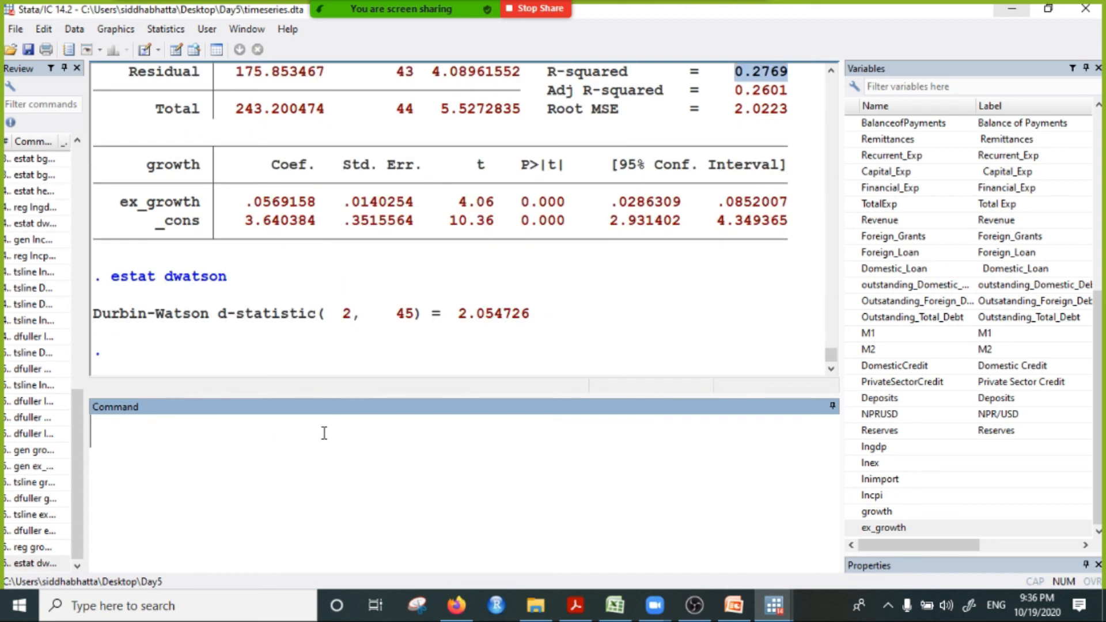
drag(457, 324, 528, 329)
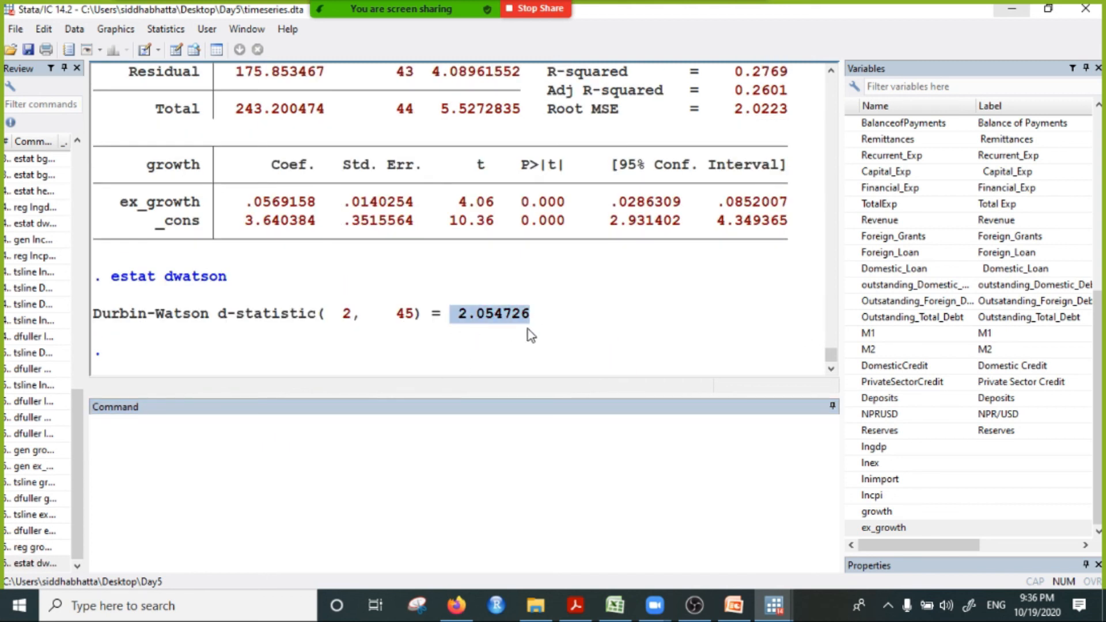